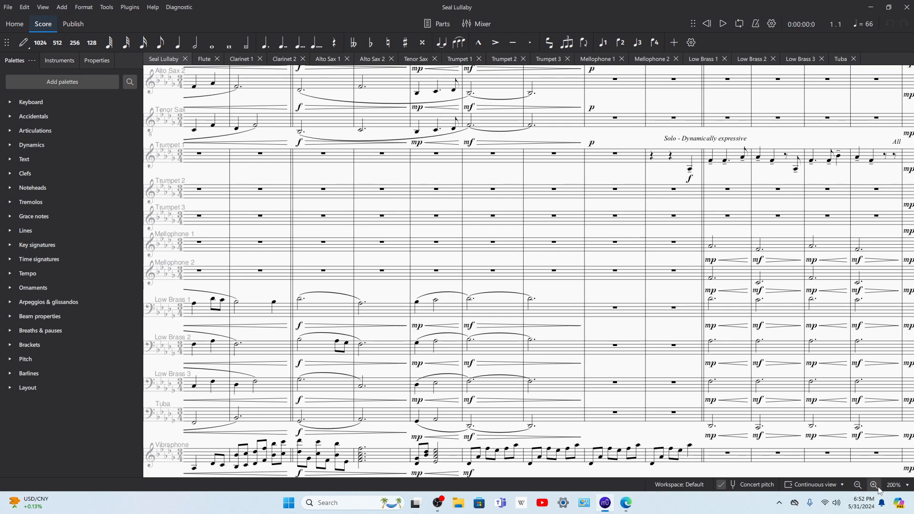
Step: Look over the opening measures of the full score, from the woodwind staves down to the marimba
click(873, 485)
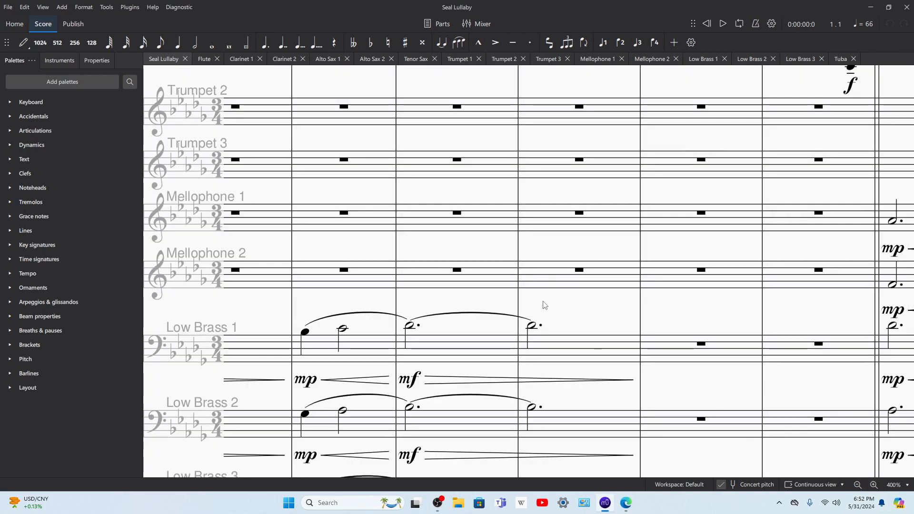
drag(495, 299, 865, 321)
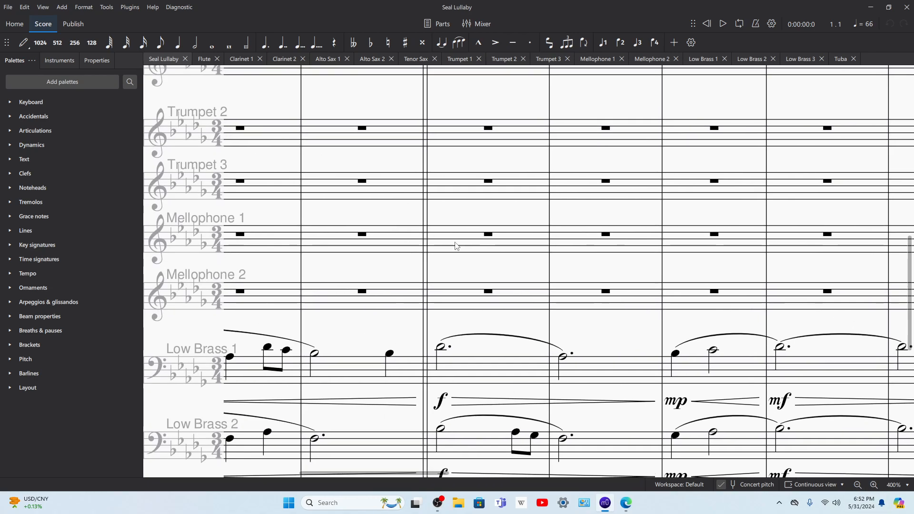
drag(455, 262, 830, 297)
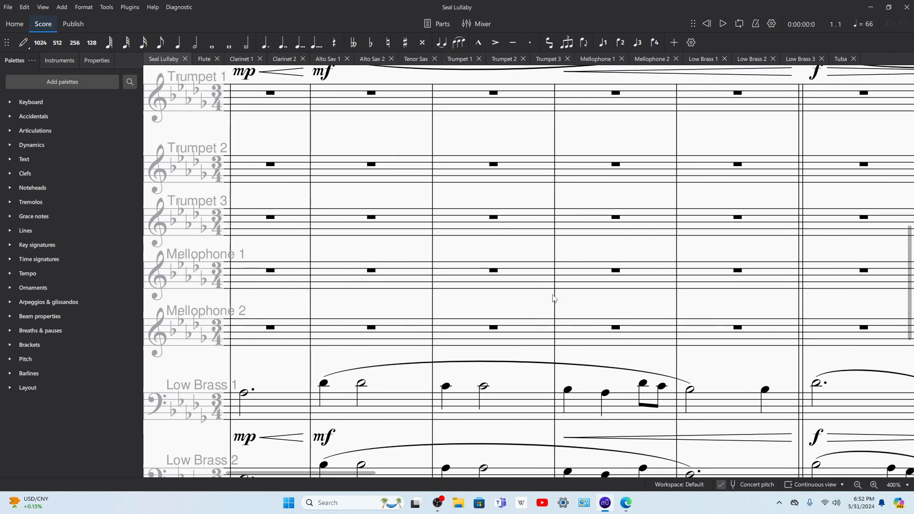
click(858, 484)
click(858, 484)
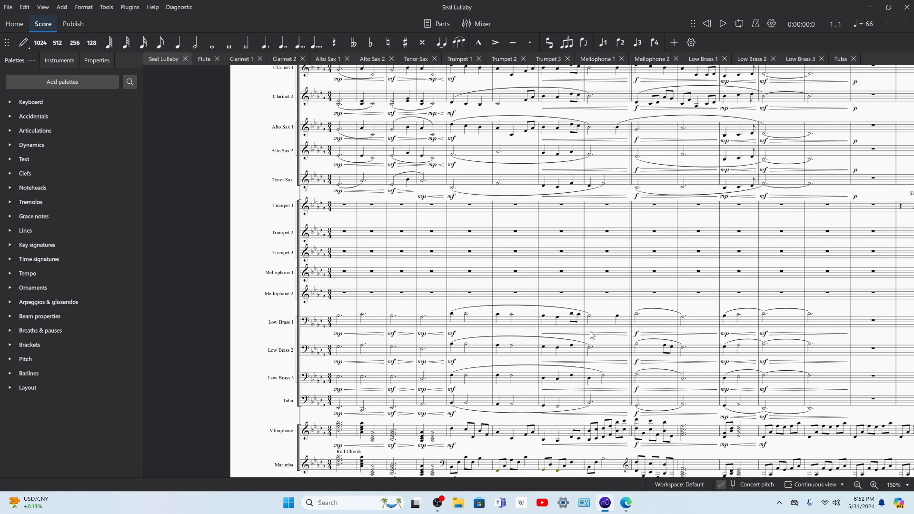
scroll(577, 329, down, 1)
scroll(414, 312, up, 1)
click(858, 484)
scroll(797, 458, up, 1)
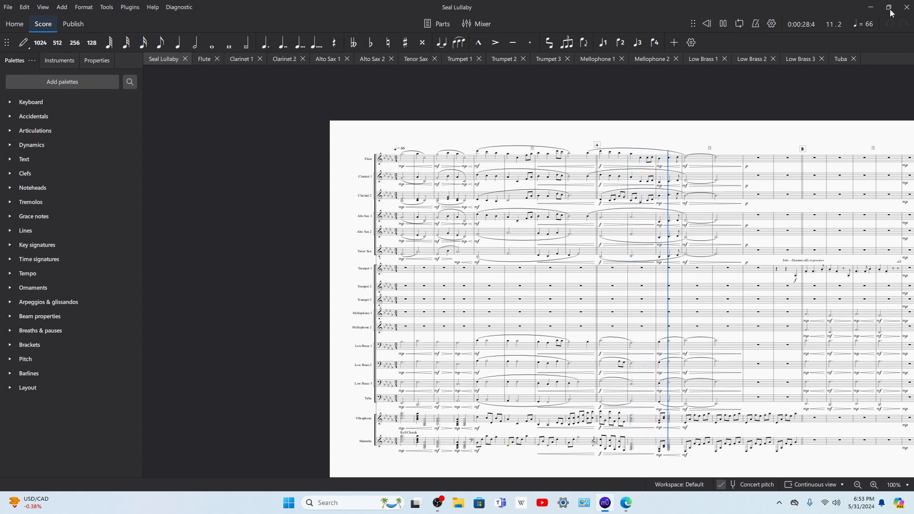
Step: Follow the playback through the Trumpet 1 solo around rehearsal mark B, then stop it
drag(738, 135, 479, 138)
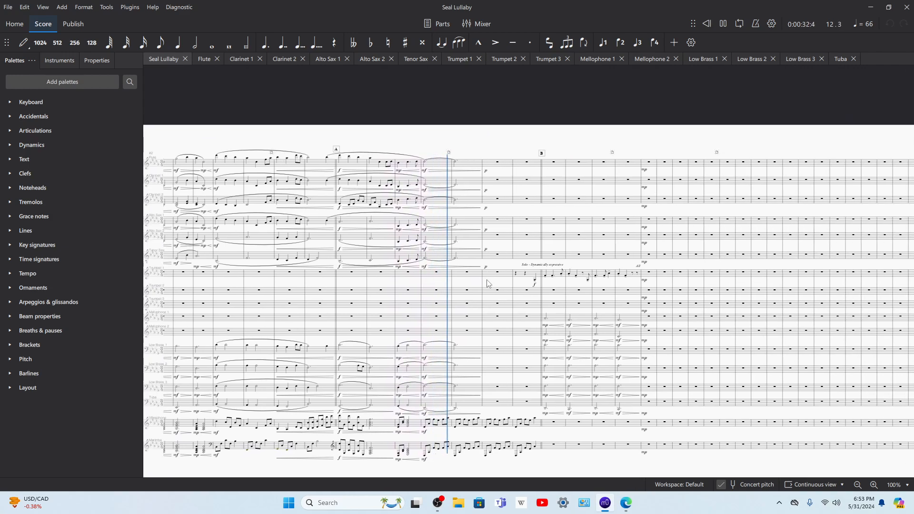
click(874, 484)
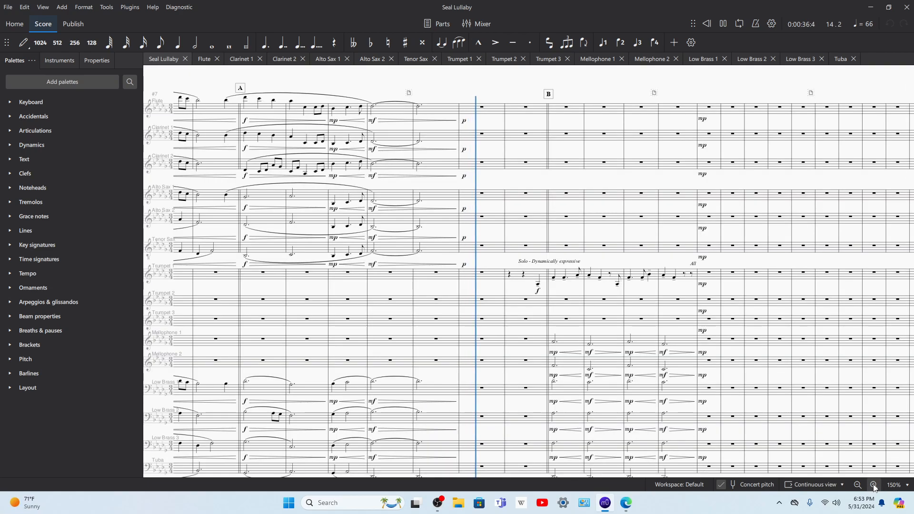
click(874, 485)
scroll(809, 333, down, 3)
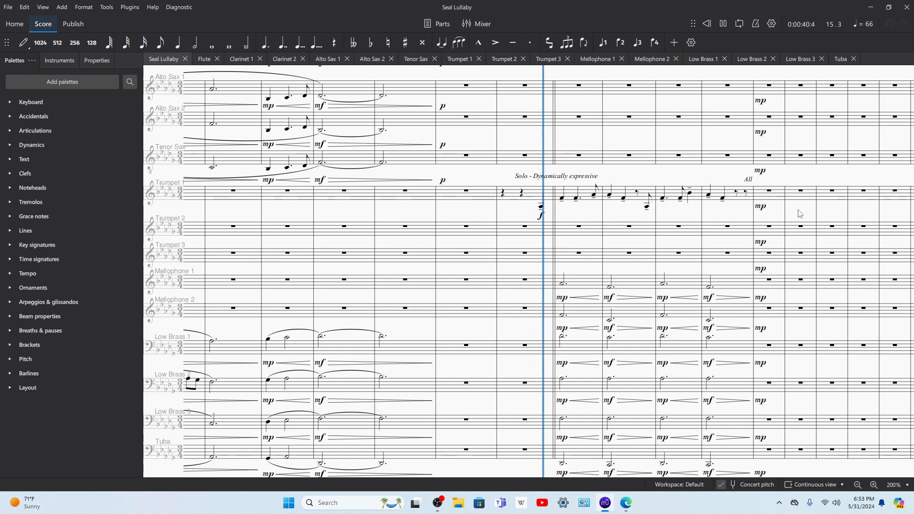
drag(799, 214, 694, 215)
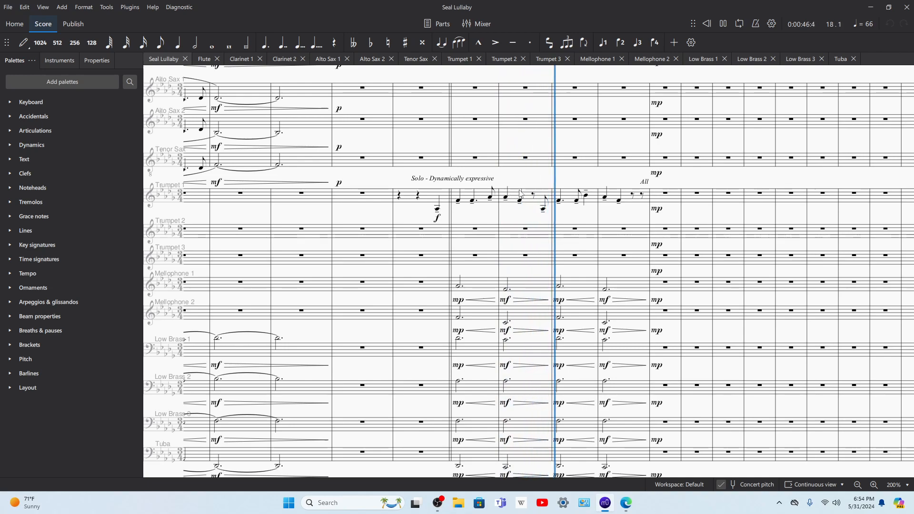
drag(547, 188, 592, 173)
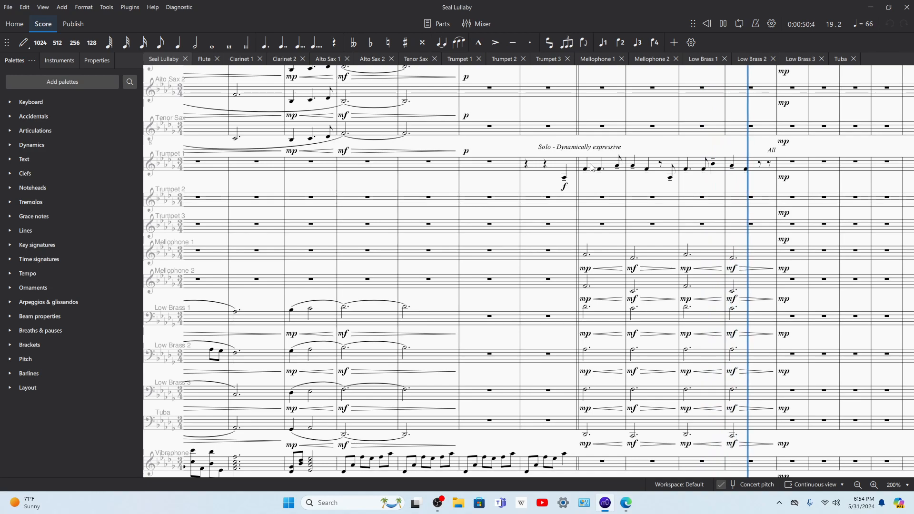
key(space)
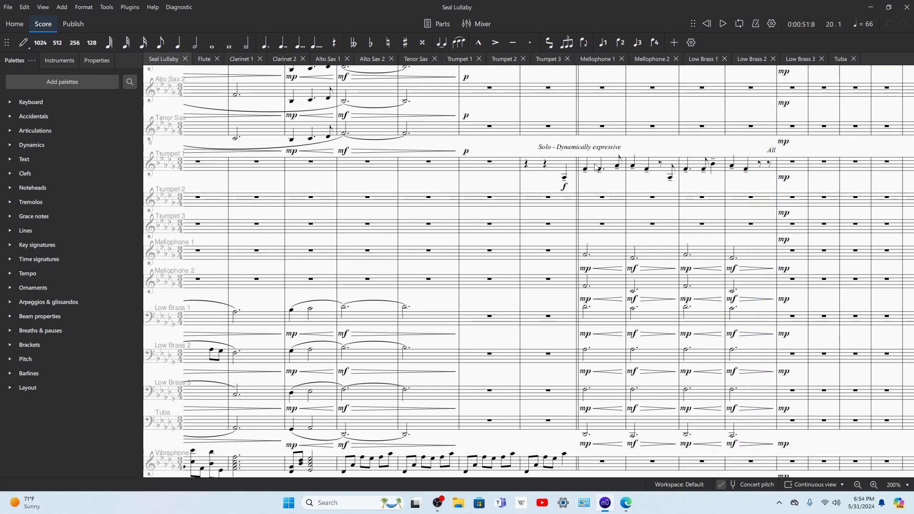
Step: Raise the passage from measure 15 beat 3 through measure 20, Trumpet 1 to Marimba, by a semitone and play it
click(597, 174)
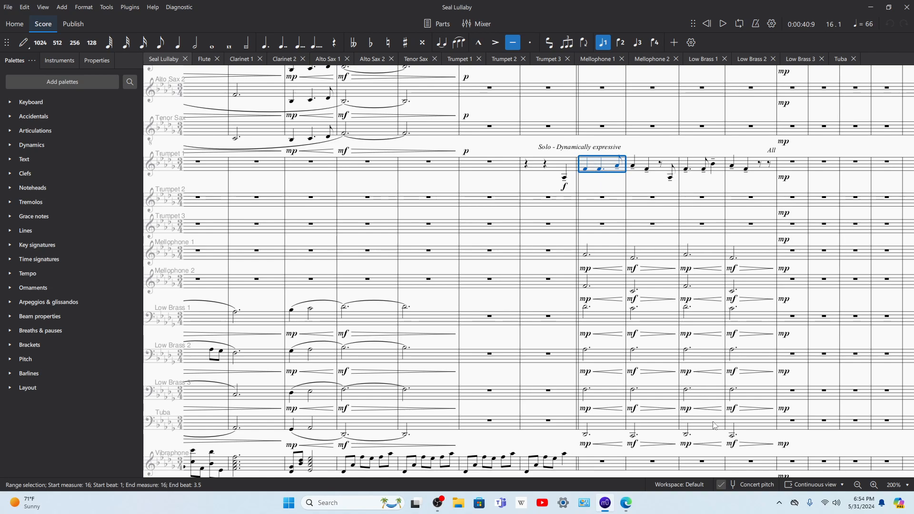
scroll(713, 428, down, 1)
scroll(564, 431, down, 1)
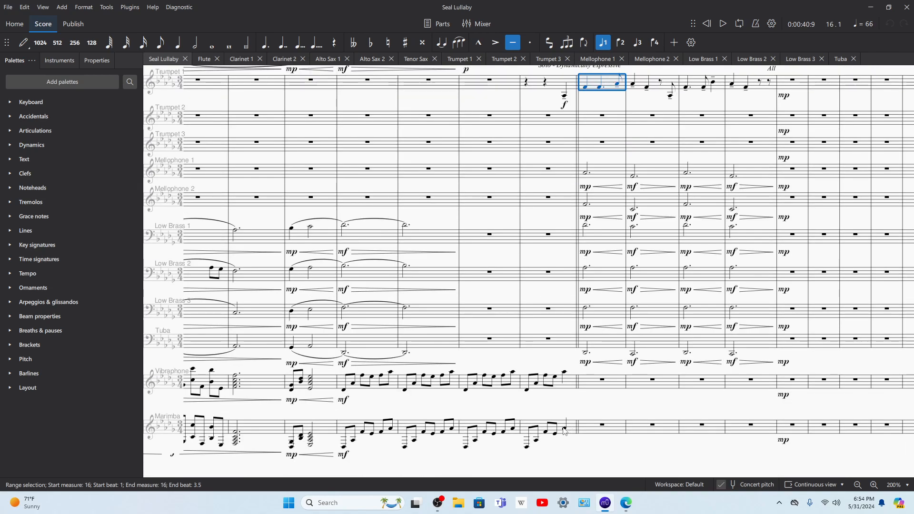
shift+click(566, 430)
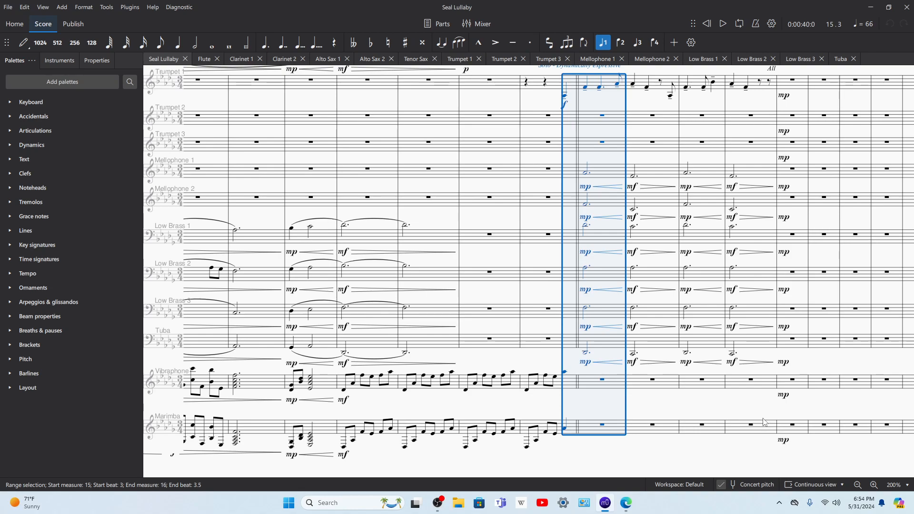
shift+click(766, 435)
shift+click(793, 433)
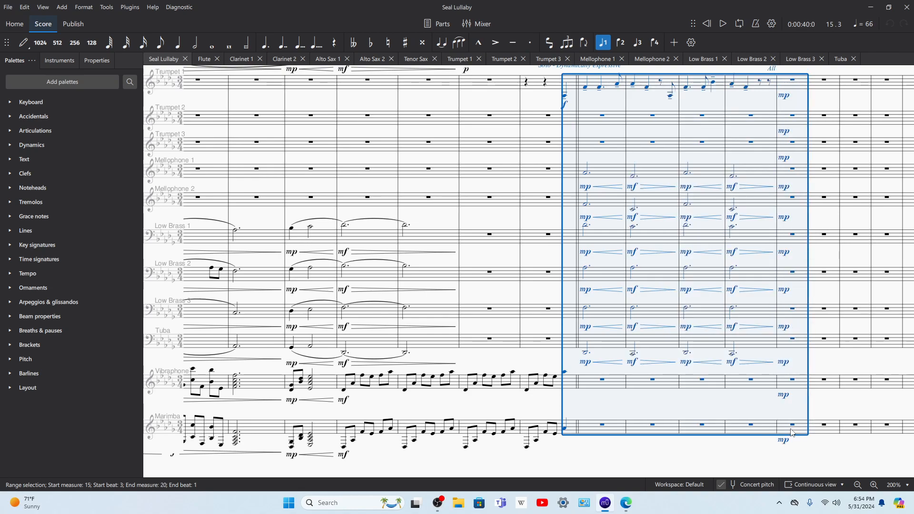
key(Up)
key(space)
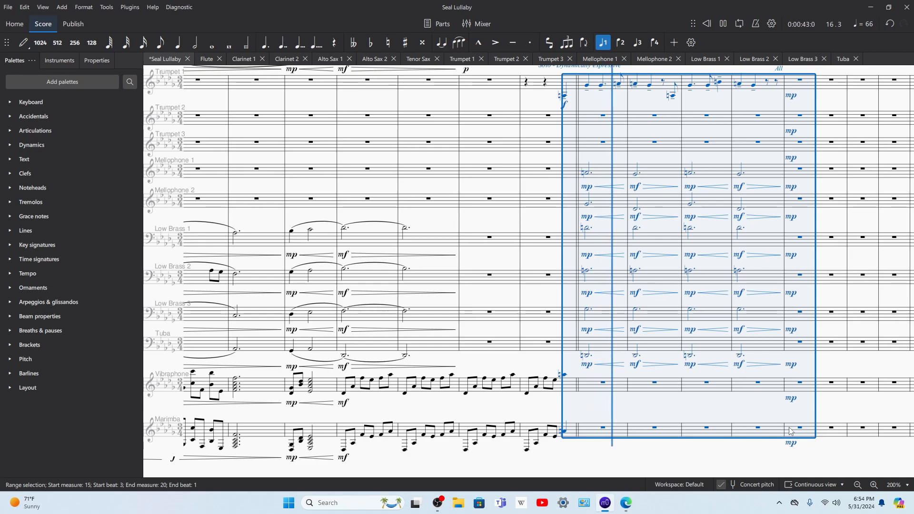
Step: Try the selected passage another semitone higher with playback, then return it to its original pitch and deselect it
key(space)
key(Up)
key(space)
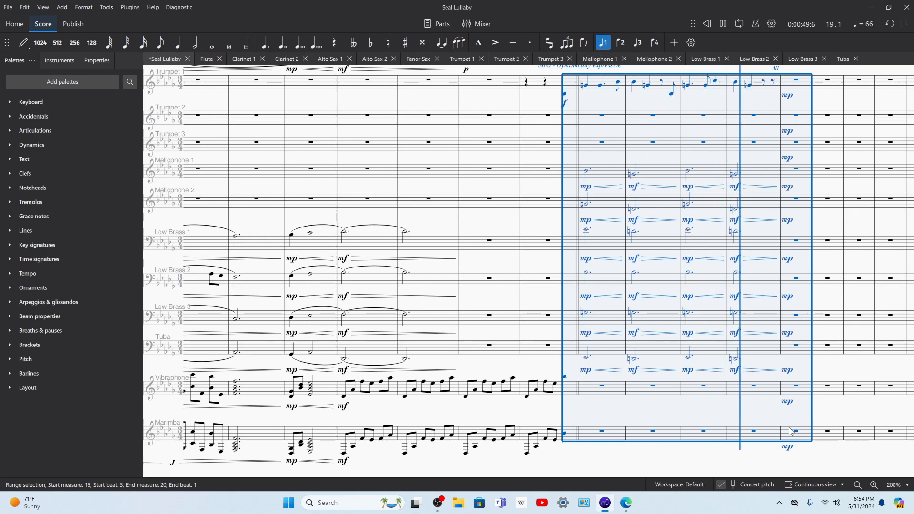
key(space)
key(Down)
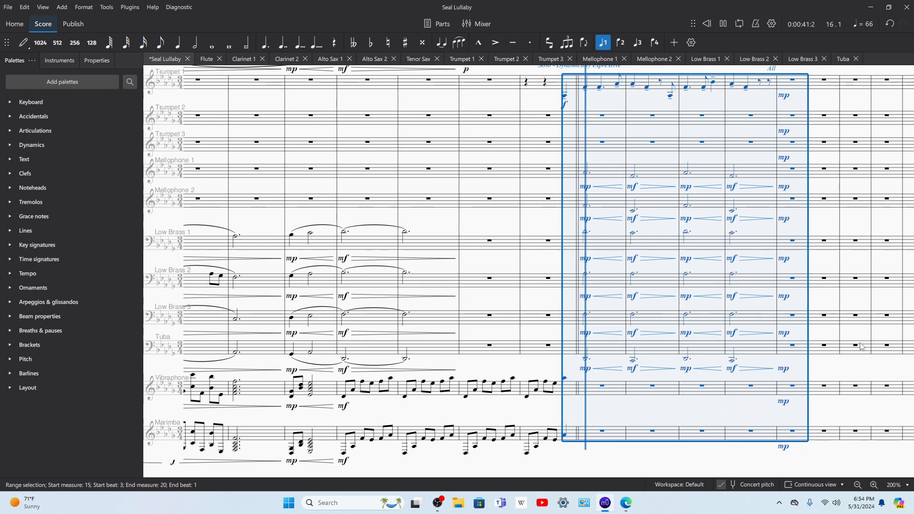
key(Escape)
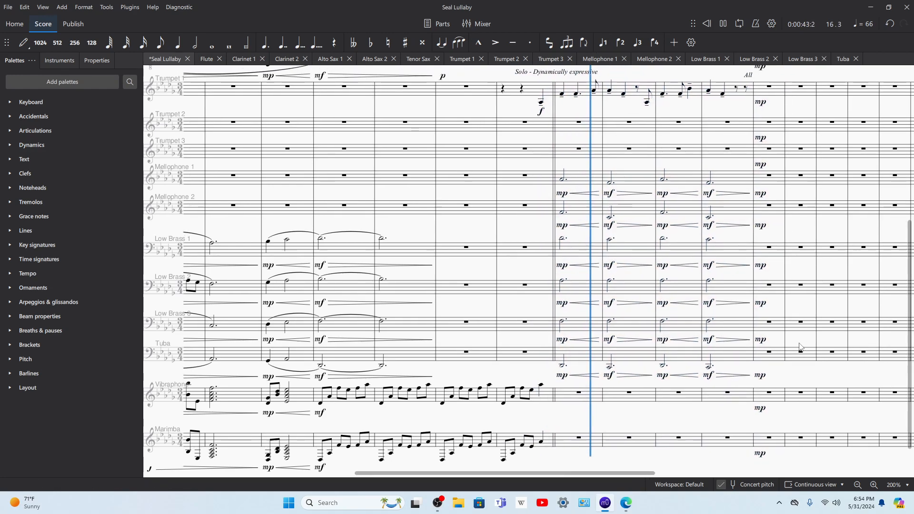
scroll(801, 434, up, 3)
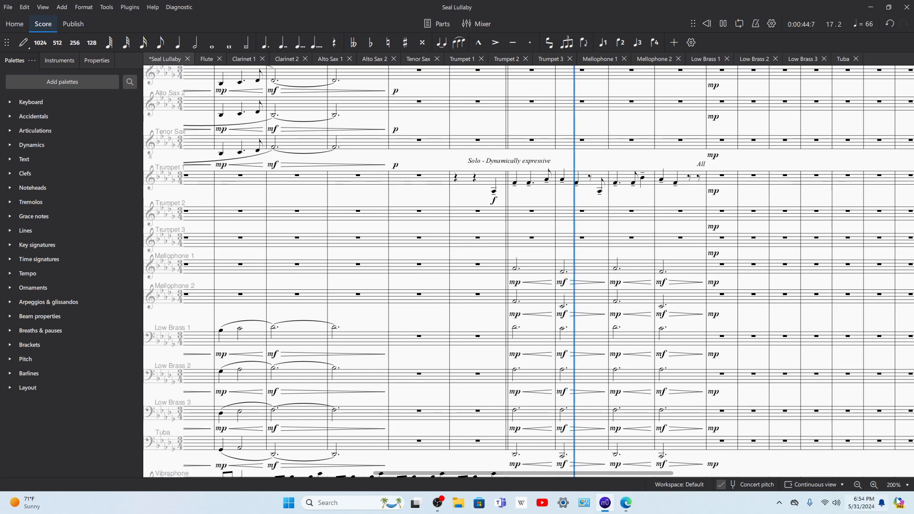
click(874, 485)
click(873, 484)
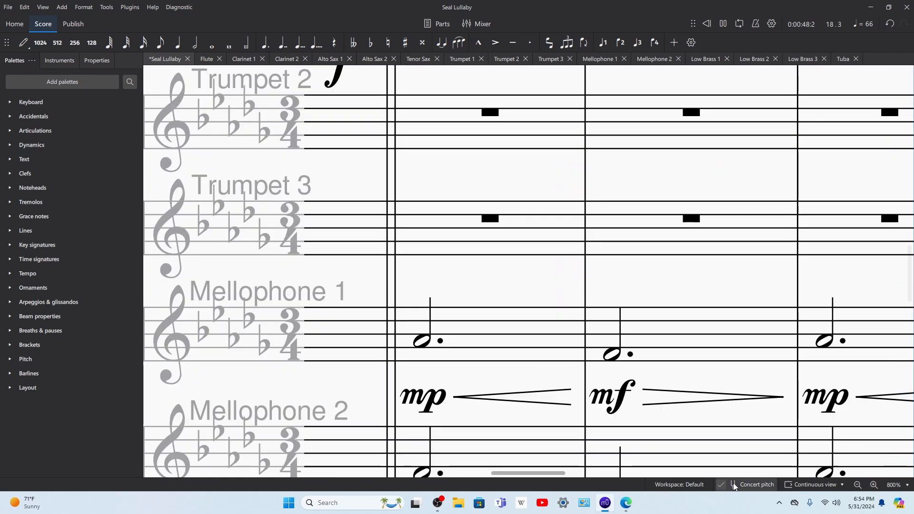
click(858, 485)
click(857, 484)
Step: Switch to Microsoft Edge and examine the vocal and piano parts from measure 18 on page 4 of the choral score
click(625, 503)
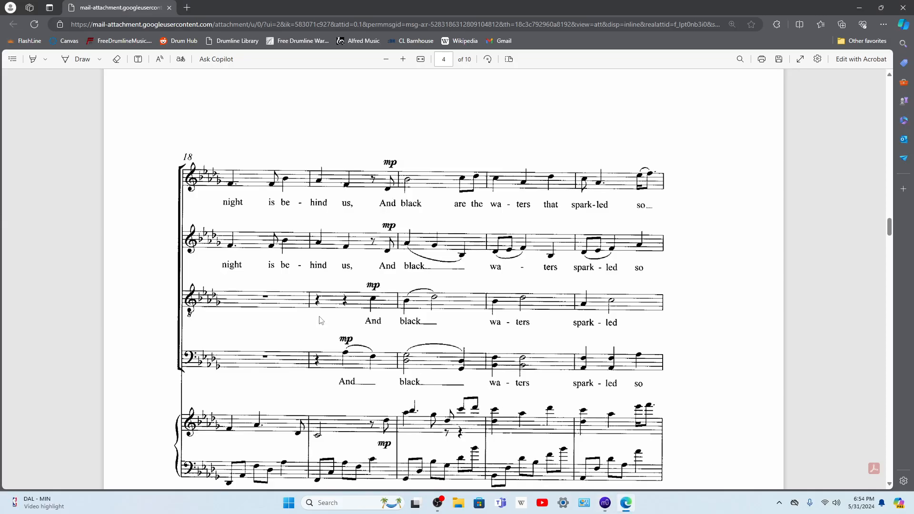
click(404, 60)
click(403, 61)
click(403, 61)
scroll(389, 211, down, 3)
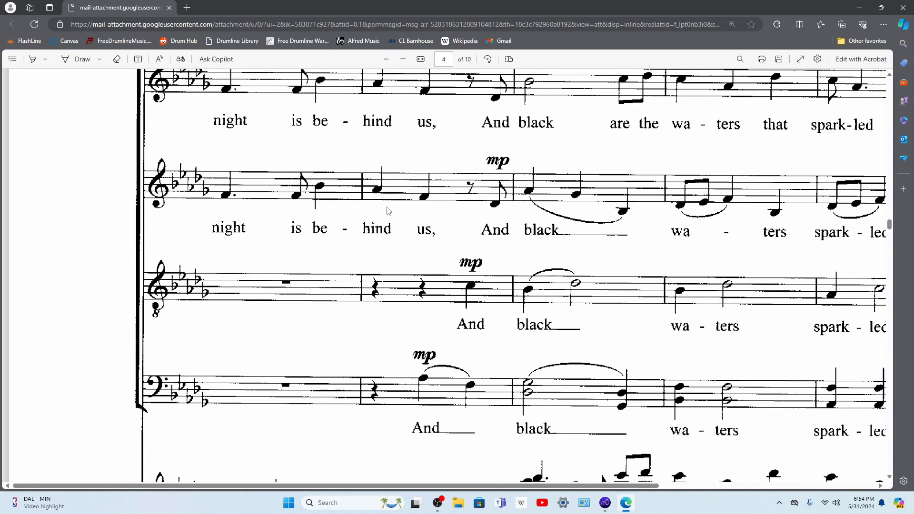
scroll(399, 157, up, 3)
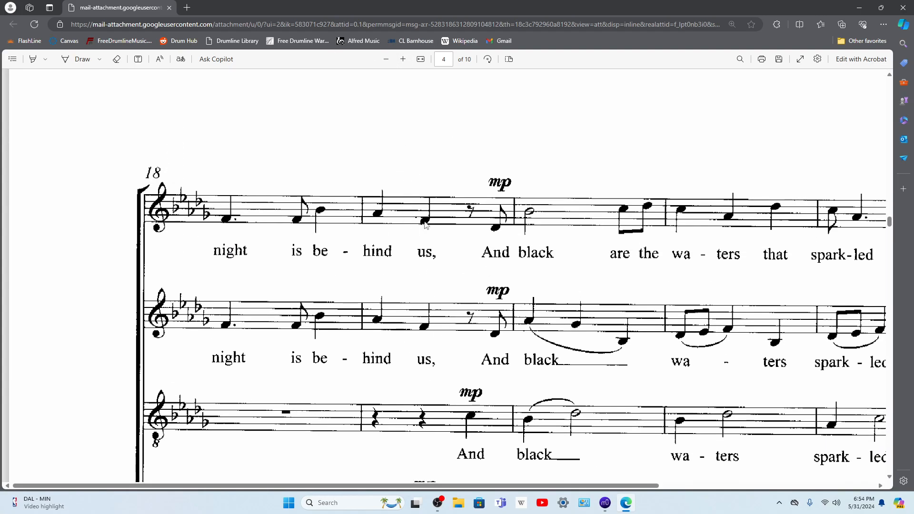
scroll(425, 224, down, 5)
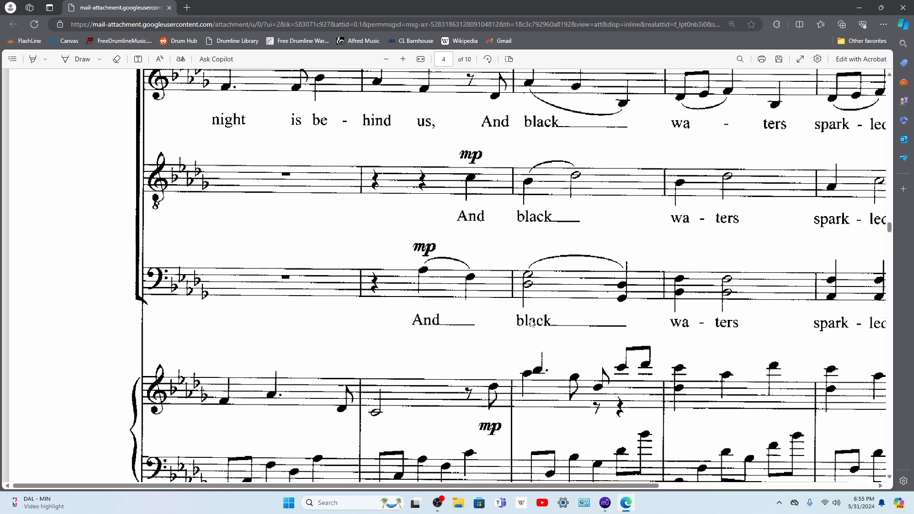
Step: Switch back to MuseScore and raise the Tuba's dotted half note in measure 19 by an octave
click(604, 504)
scroll(590, 369, left, 5)
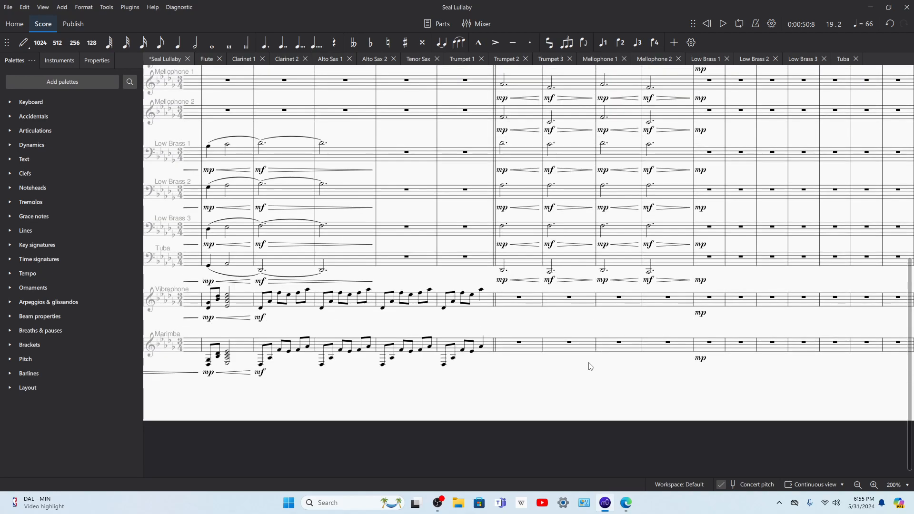
scroll(738, 326, up, 3)
scroll(670, 328, right, 2)
click(539, 351)
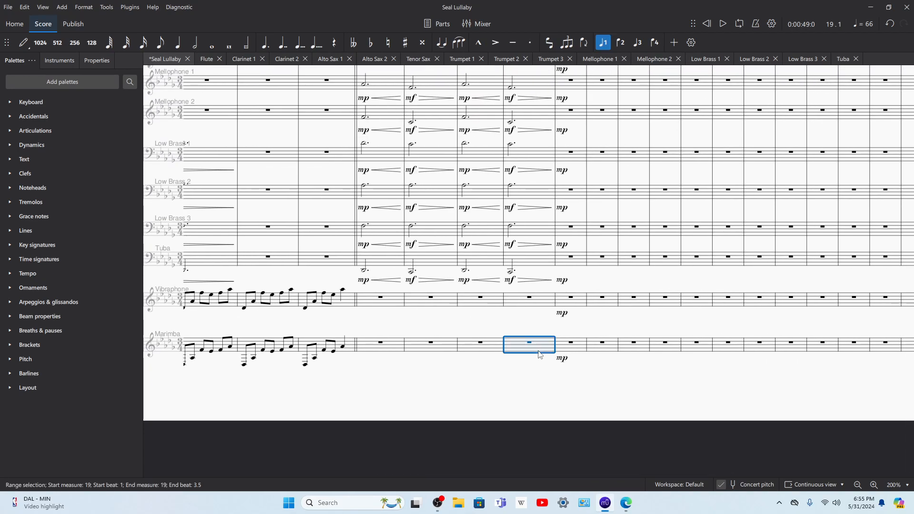
click(874, 485)
click(874, 484)
scroll(506, 280, up, 3)
scroll(506, 280, up, 1)
click(450, 259)
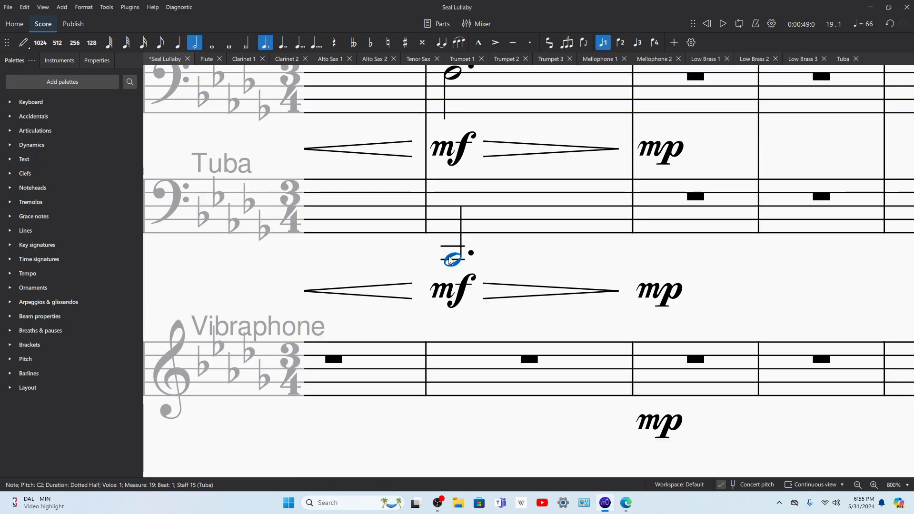
key(ctrl+Up)
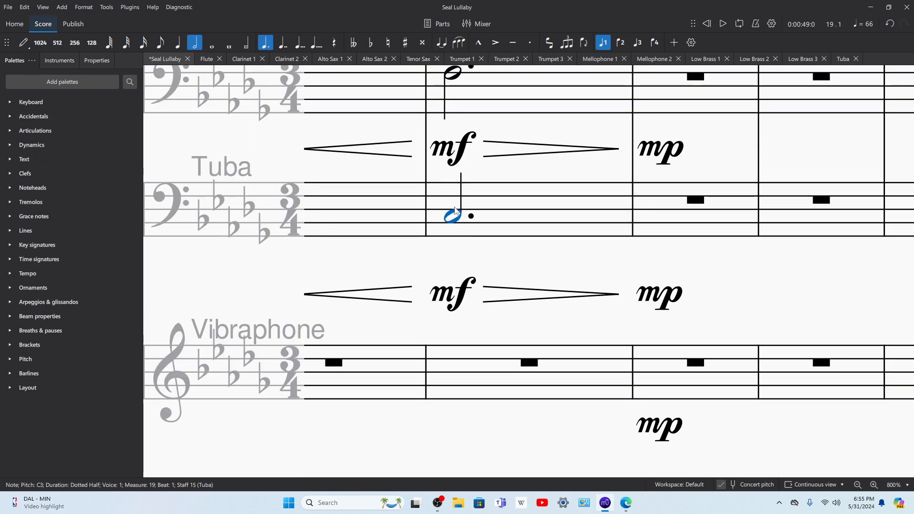
Step: Turn the Tuba's measure 19 into quarter notes, adding A♭ on beat 2 and F on beat 3 while checking the choral score
click(178, 43)
key(n)
click(509, 231)
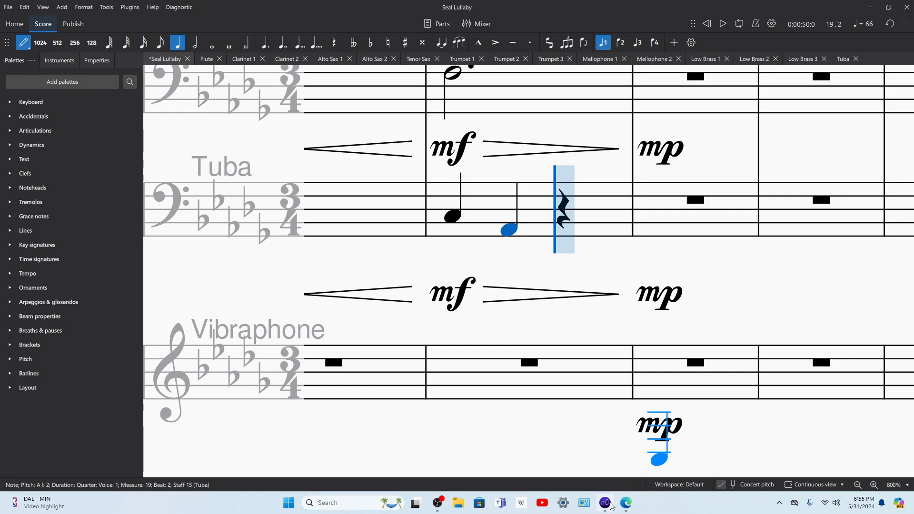
click(625, 502)
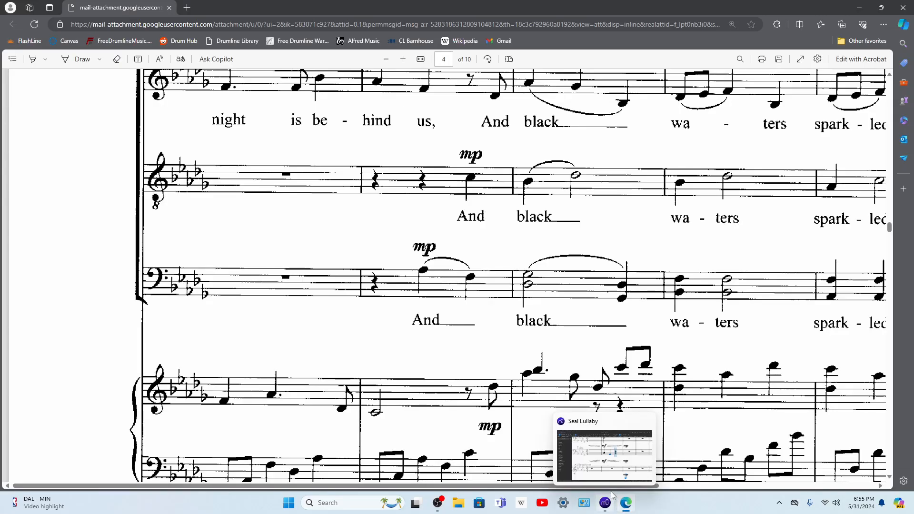
click(613, 496)
click(576, 245)
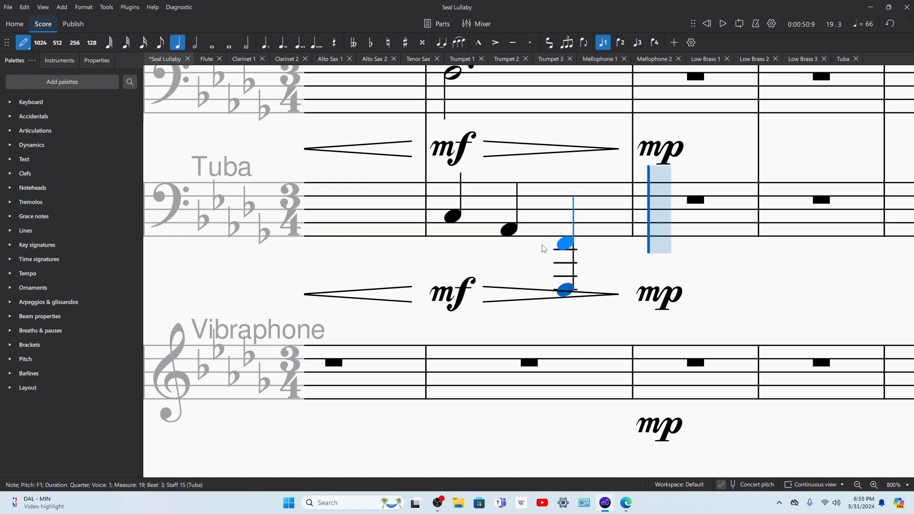
Step: Write beats 2 and 3 of the Tuba's measure 19 as octaves, A♭1 with A♭2 and F1 with F2
key(Left)
key(Right)
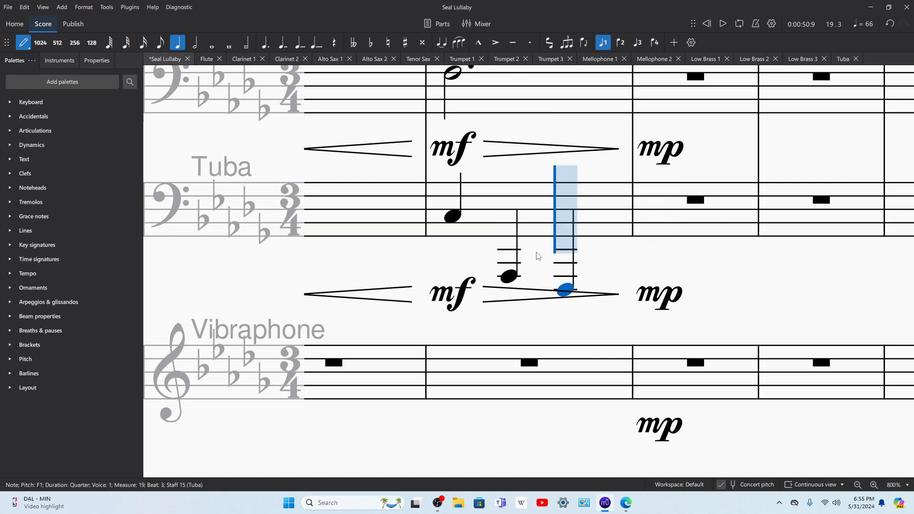
click(519, 233)
click(584, 248)
Step: Play back the Tuba's measure 19 from beat 1 and switch to the choral score in Microsoft Edge to compare
key(Left)
key(Left)
key(Left)
key(space)
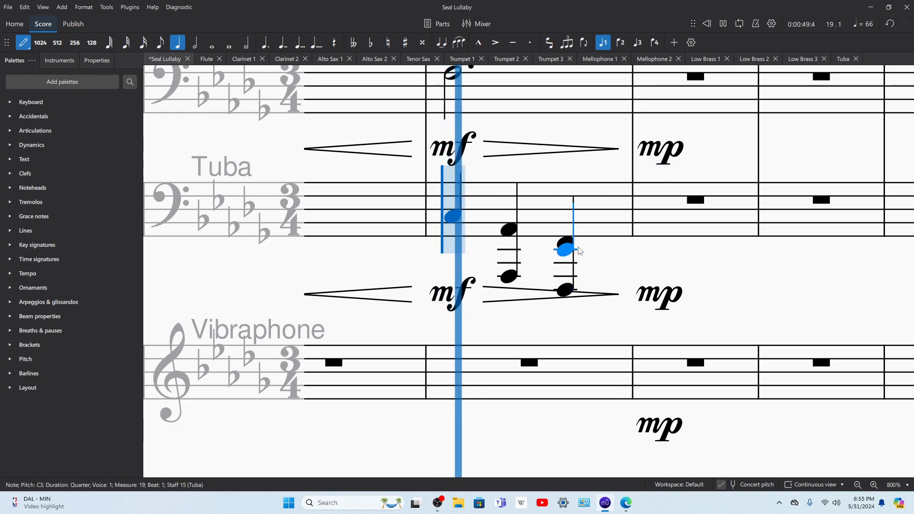
key(space)
click(626, 503)
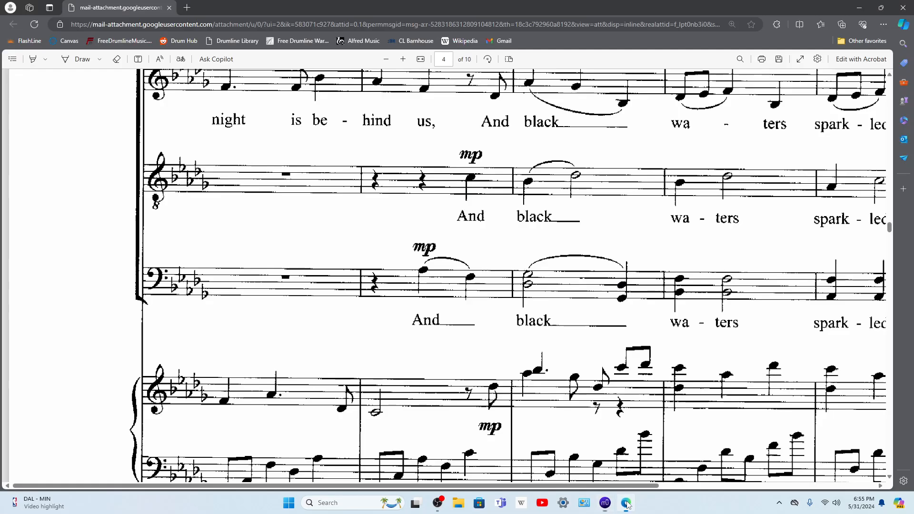
Step: Switch back to MuseScore and delete the lower octave notes on beats 2 and 3 of the Tuba's measure 19
scroll(614, 290, up, 1)
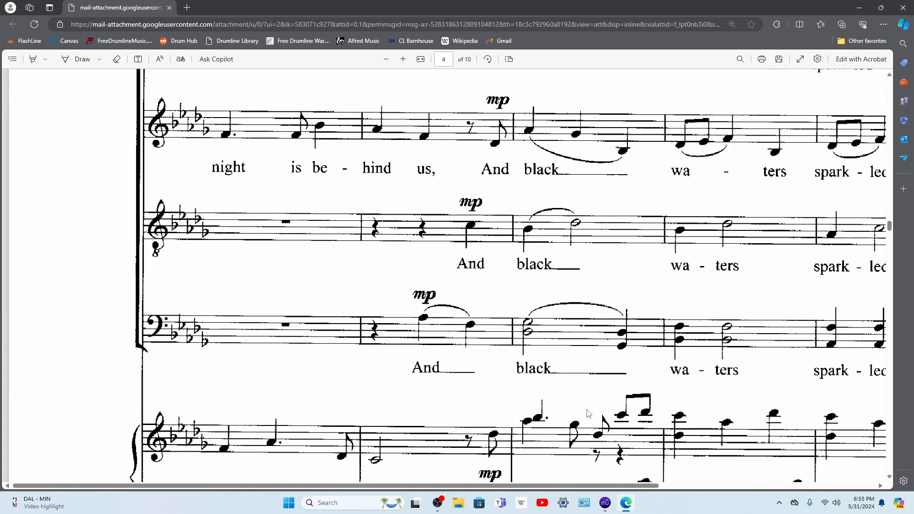
click(605, 503)
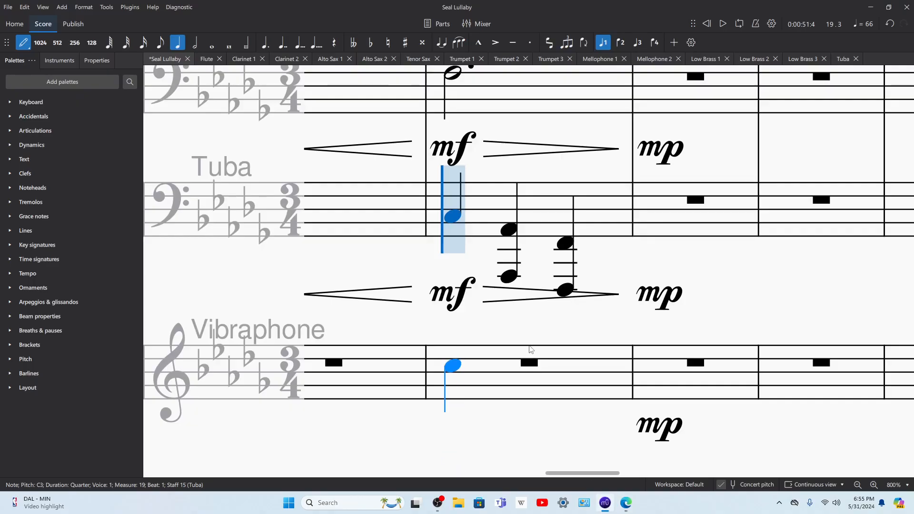
key(Escape)
click(509, 277)
key(Delete)
click(559, 291)
key(Delete)
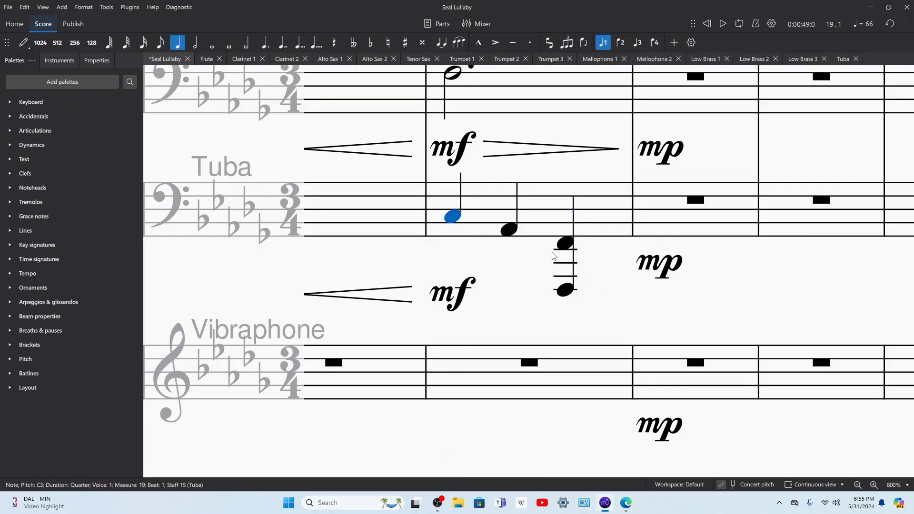
key(ctrl+z)
click(563, 291)
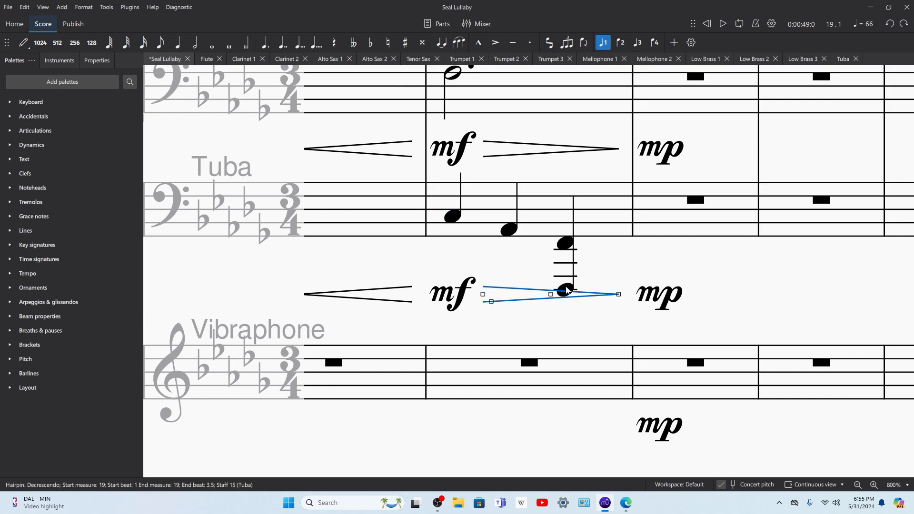
click(566, 290)
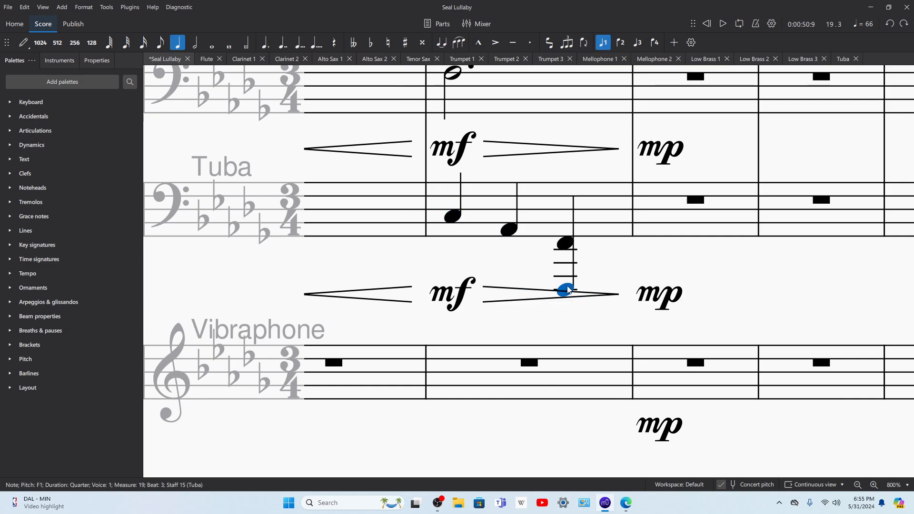
Step: Play back the single-note version of the Tuba's measure 19
click(533, 208)
key(space)
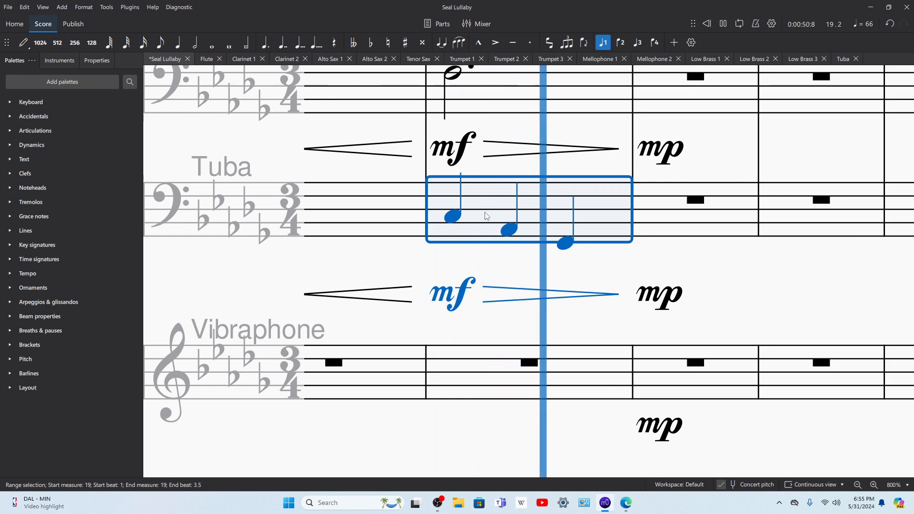
key(space)
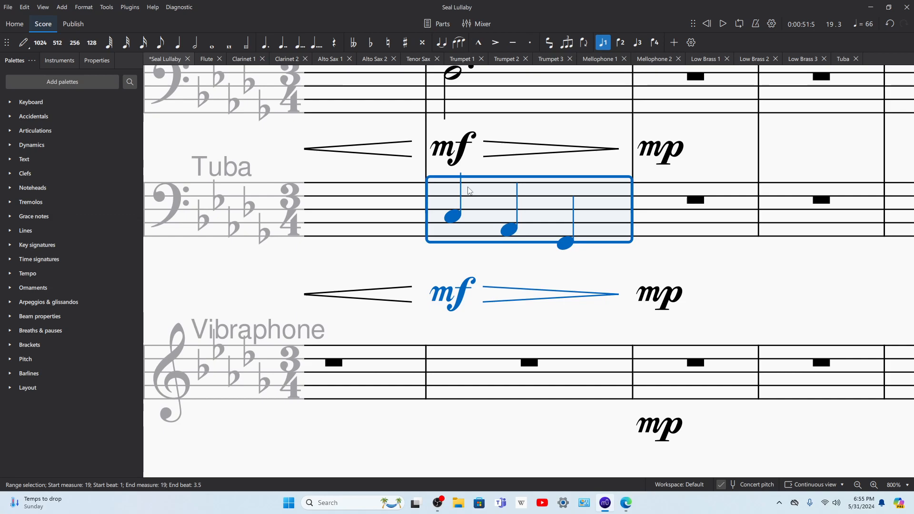
scroll(457, 242, up, 5)
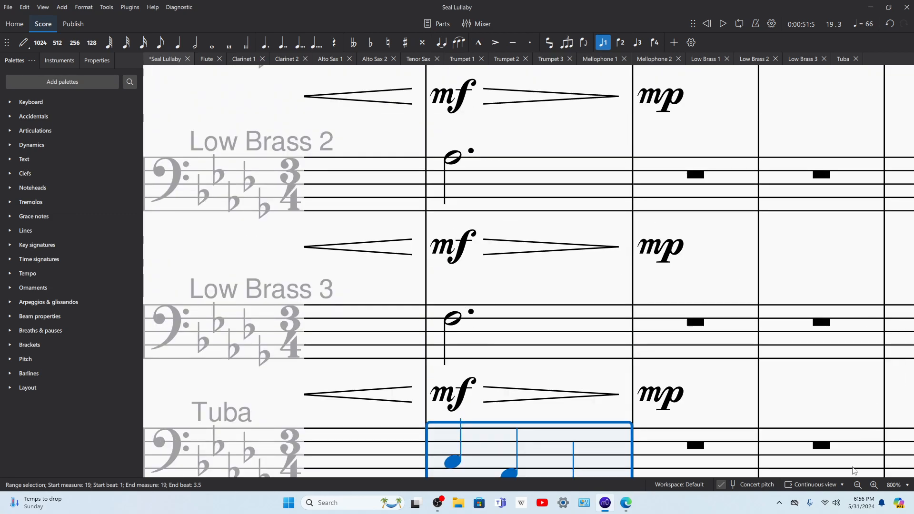
Step: Try the Tuba's quarter-note line C, A♭, F in Low Brass 1's measure 19 and play it back
click(857, 484)
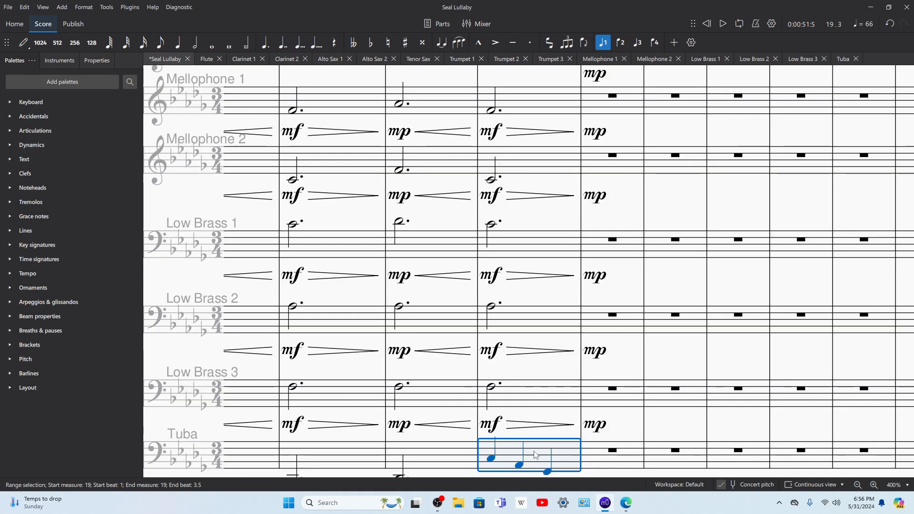
click(528, 264)
key(ctrl+v)
key(space)
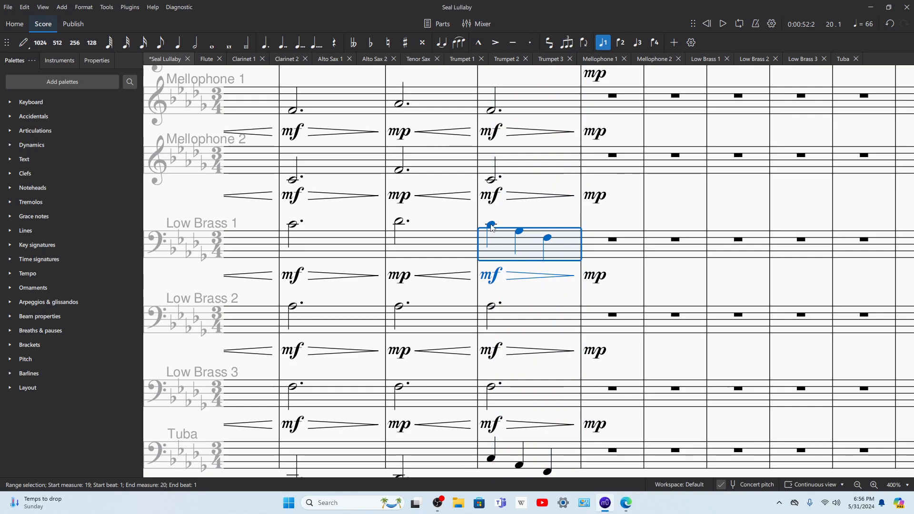
Step: Turn Low Brass 1's measure 19 back into a single dotted half note on C4
click(491, 226)
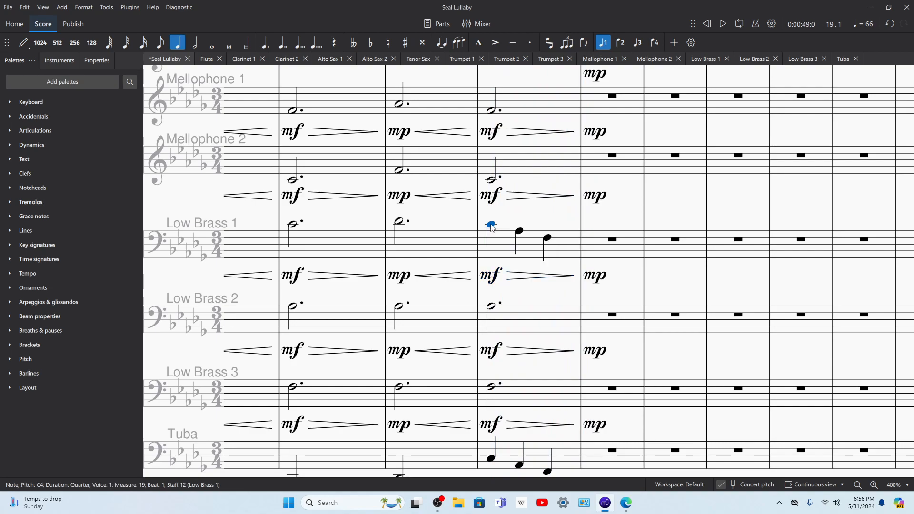
click(194, 44)
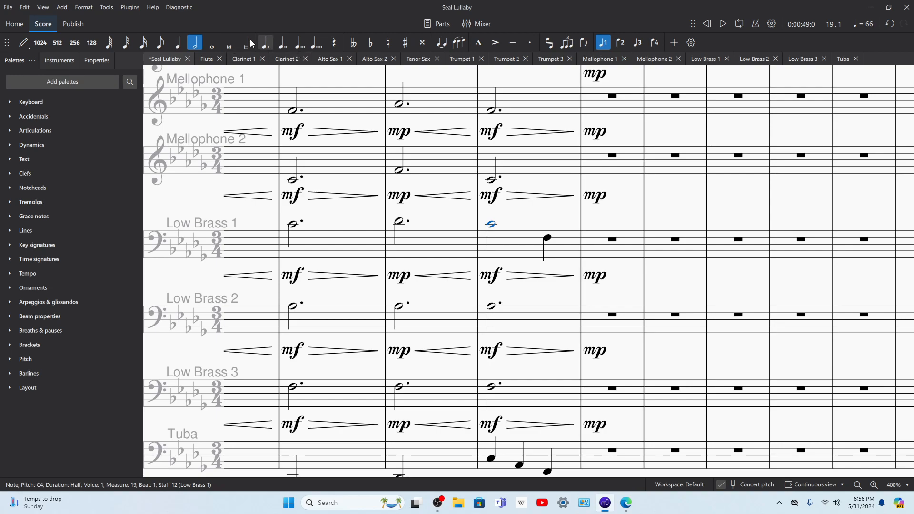
click(265, 44)
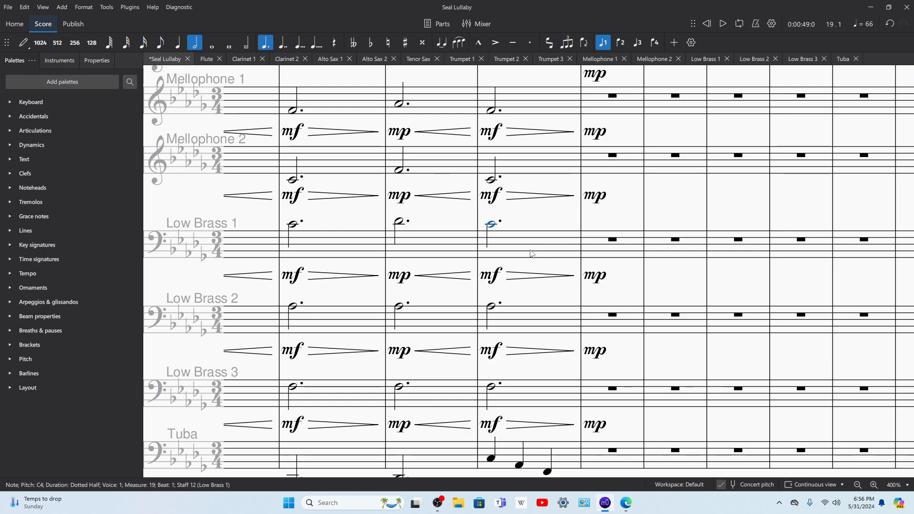
Step: Split Low Brass 2's measure 19 into a quarter note and a half note, both on A♭3
click(490, 307)
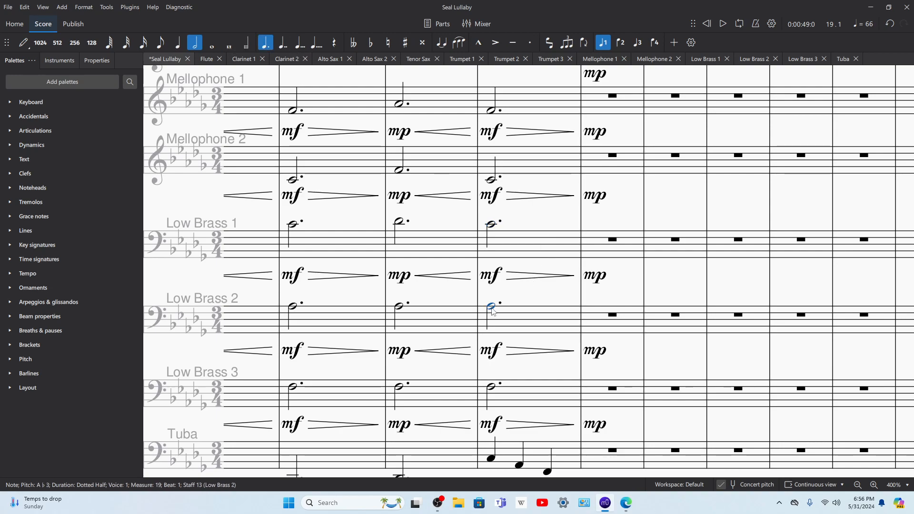
click(177, 42)
key(r)
click(195, 42)
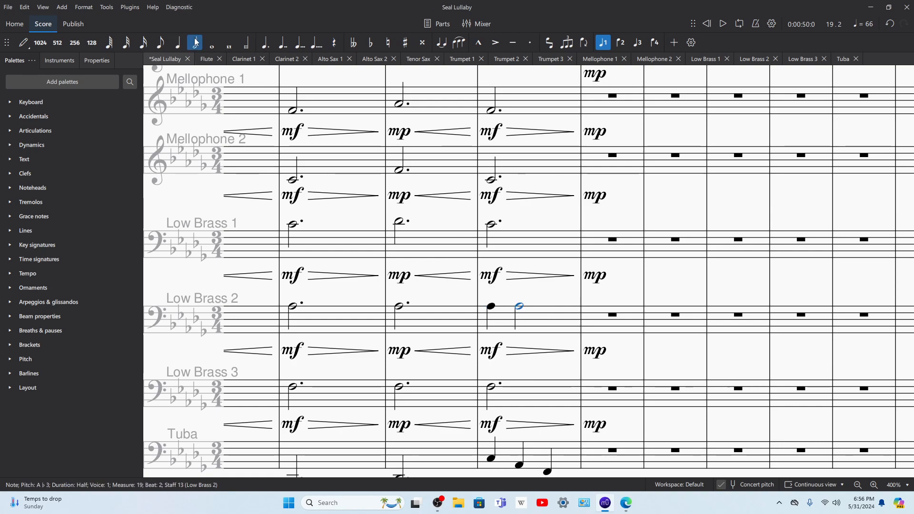
Step: Rewrite Low Brass 3's measure 19 as three quarter notes on F3 and play the measure back
click(494, 388)
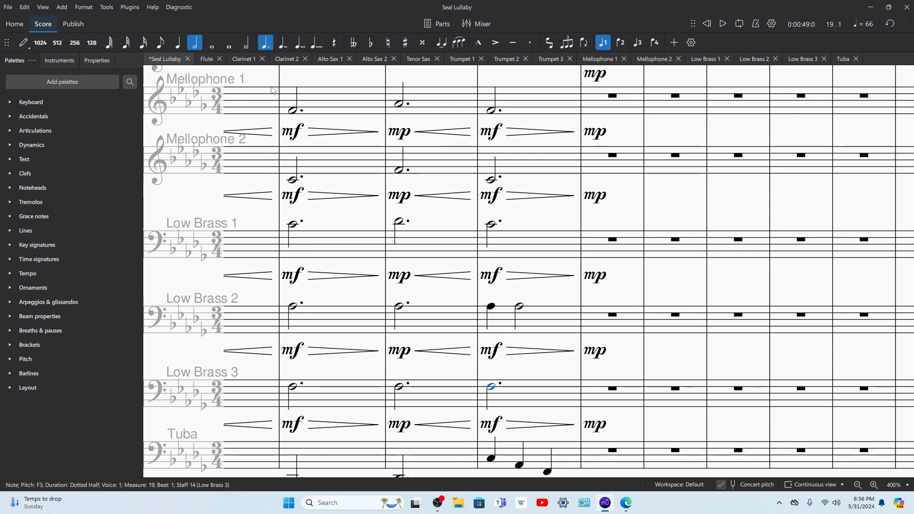
click(178, 42)
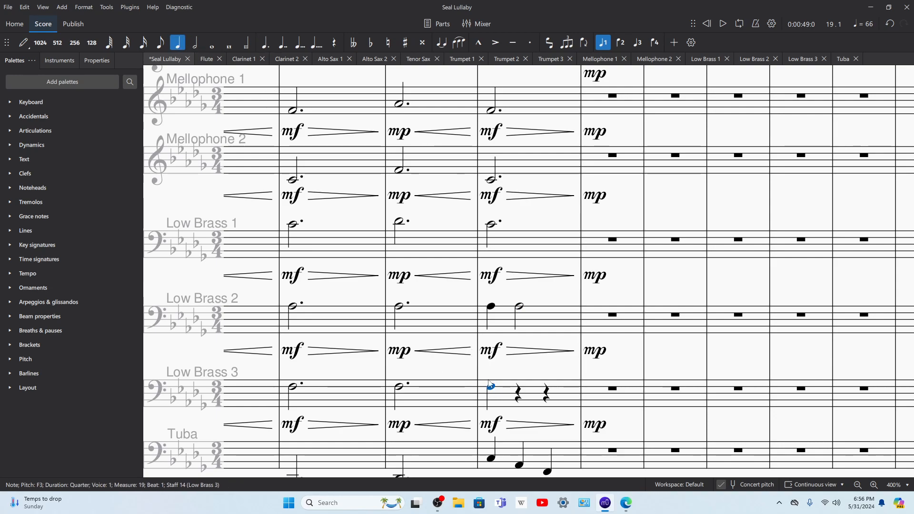
click(546, 394)
key(f)
click(491, 388)
key(space)
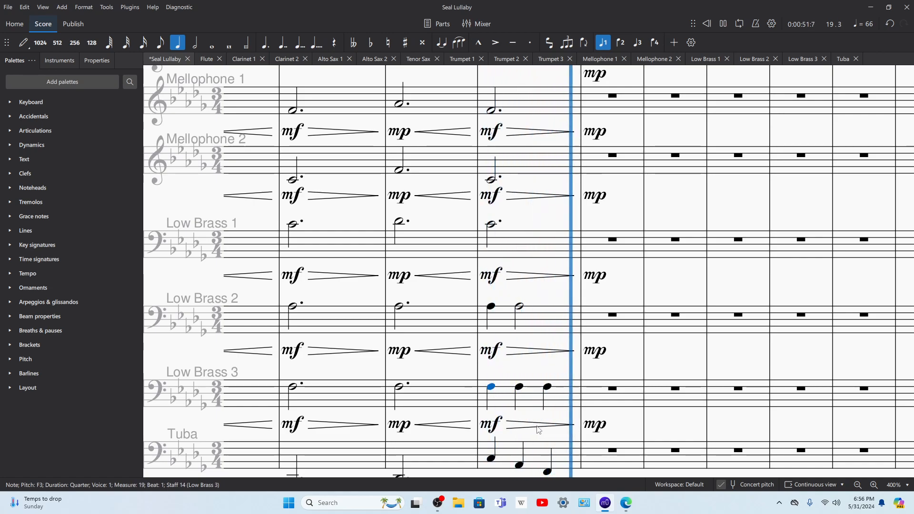
scroll(548, 395, down, 3)
key(space)
Step: Play back from the Tuba's note in measure 18 through measure 19 to check the low brass voicing
click(493, 304)
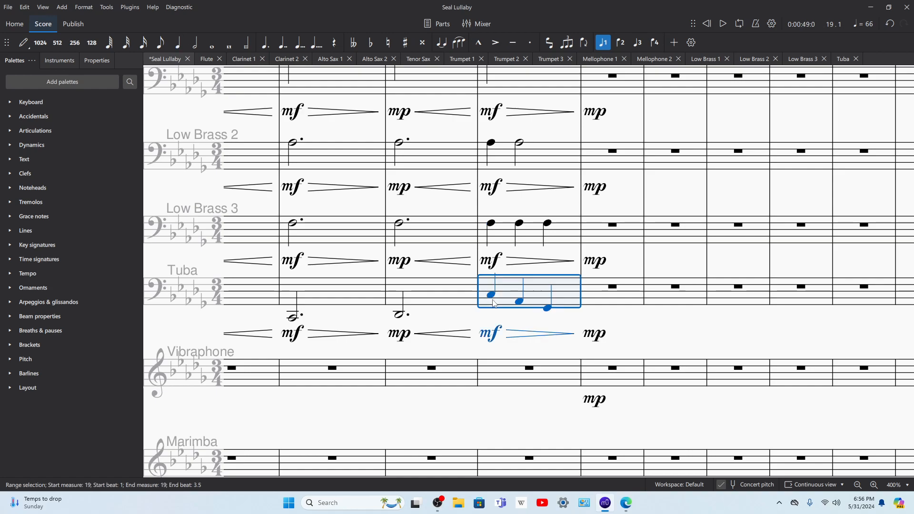
click(399, 315)
key(space)
scroll(426, 330, up, 5)
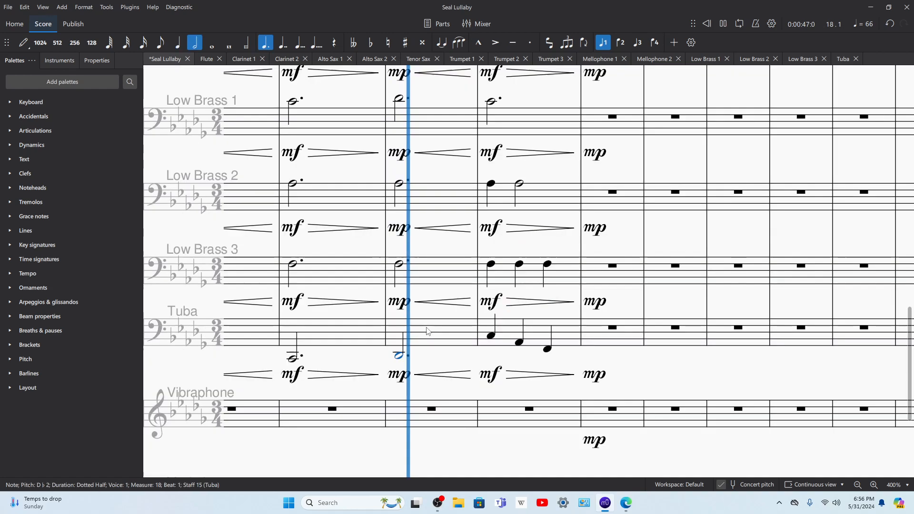
scroll(444, 324, down, 6)
scroll(446, 317, up, 3)
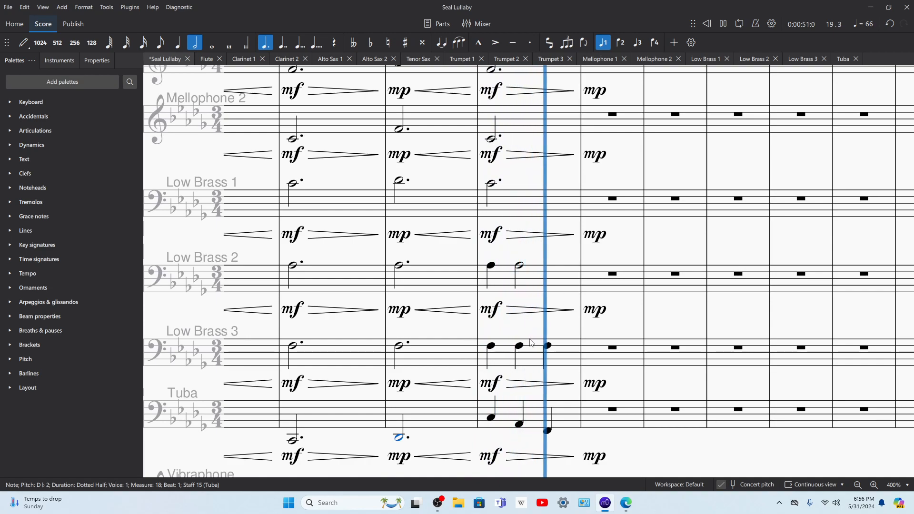
key(space)
scroll(576, 425, up, 2)
scroll(588, 419, down, 2)
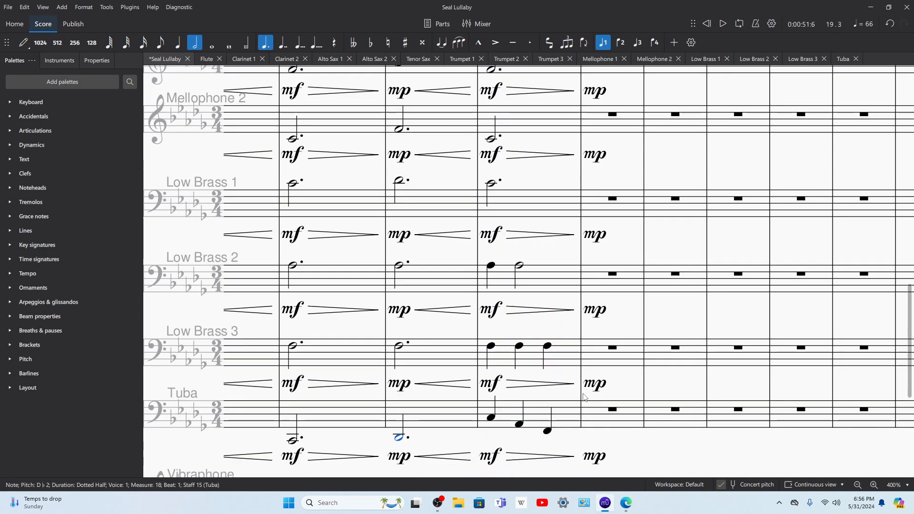
key(space)
key(space)
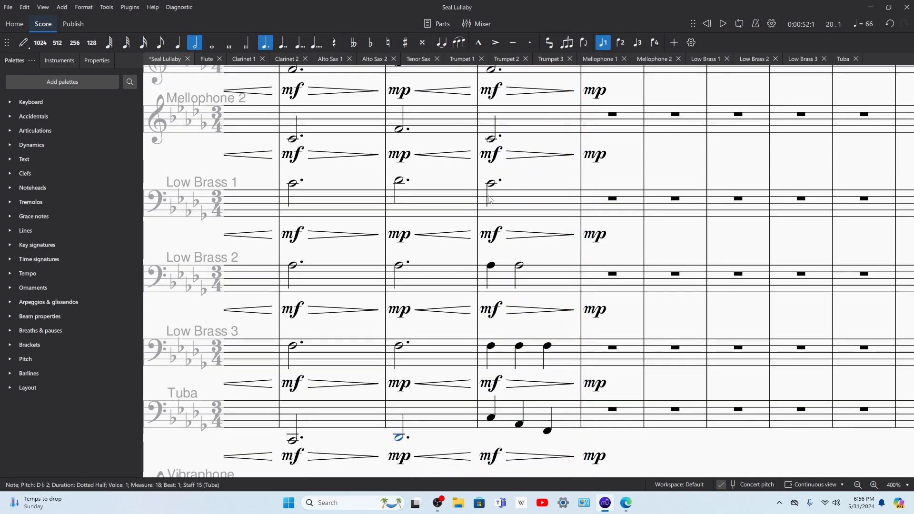
Step: Lengthen the beat 1 notes of Low Brass 2, Low Brass 3 and Tuba in measure 19 to half notes
click(491, 265)
shift+click(492, 418)
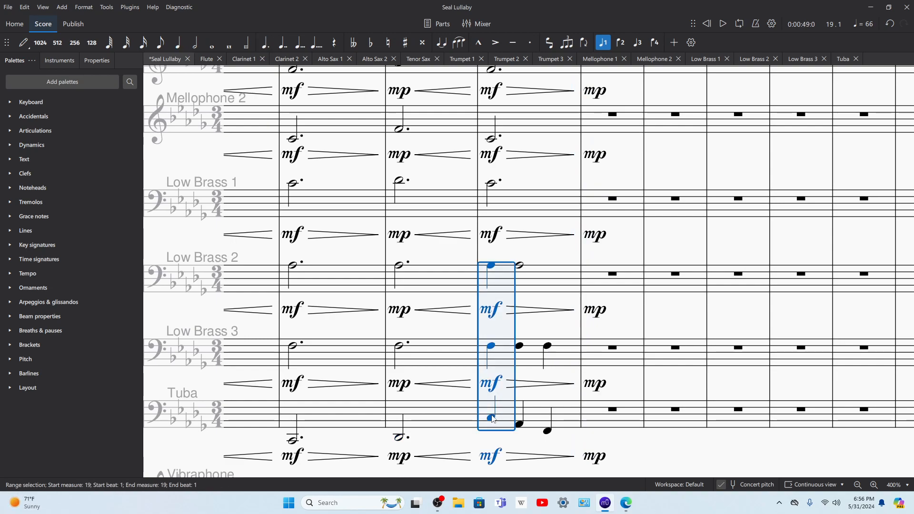
click(195, 43)
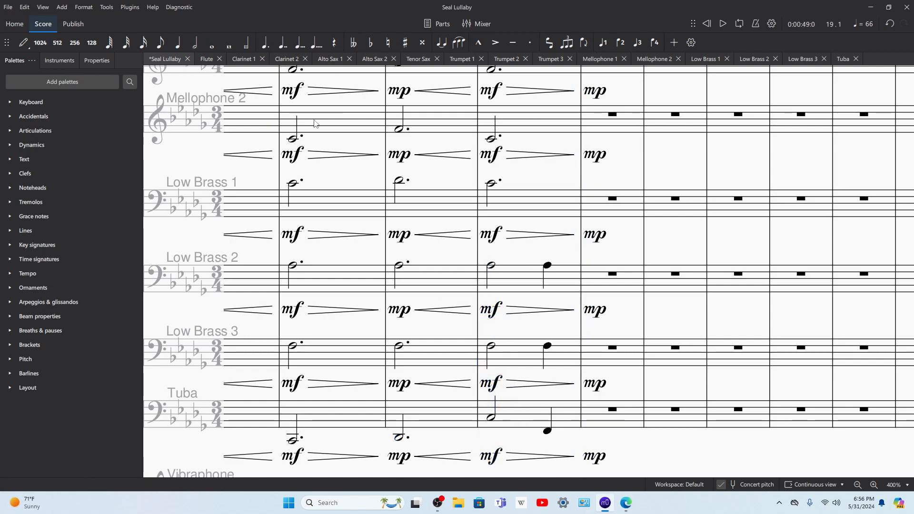
Step: Play back measure 19 with the half-note and quarter-note rhythm in the low brass and Tuba
click(491, 265)
shift+click(493, 418)
click(493, 418)
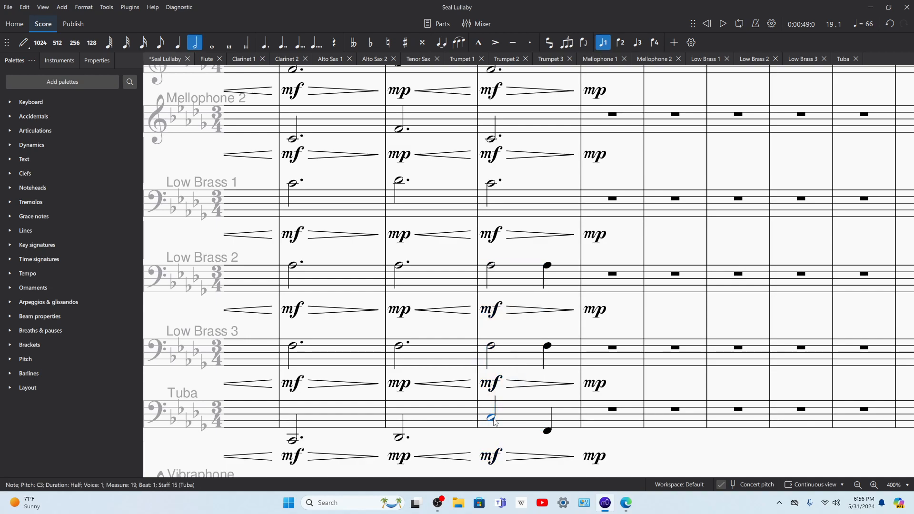
shift+click(491, 268)
key(Escape)
key(space)
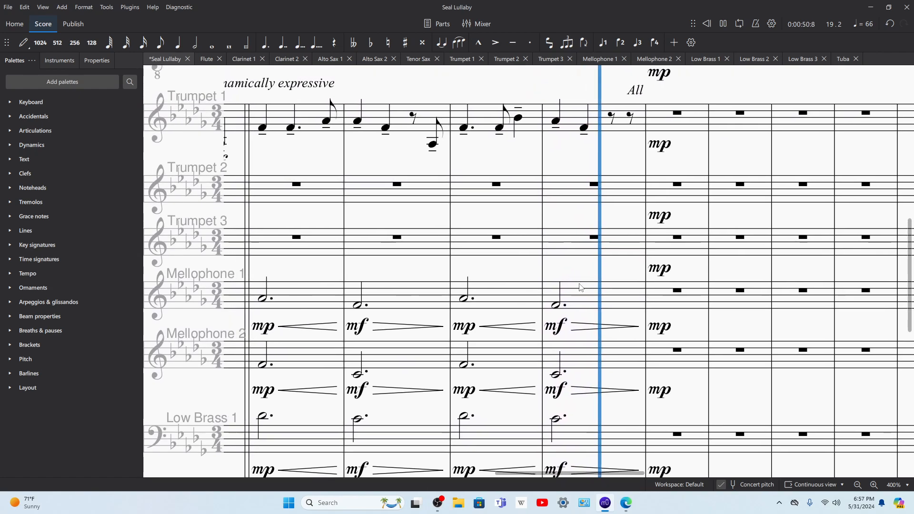
key(space)
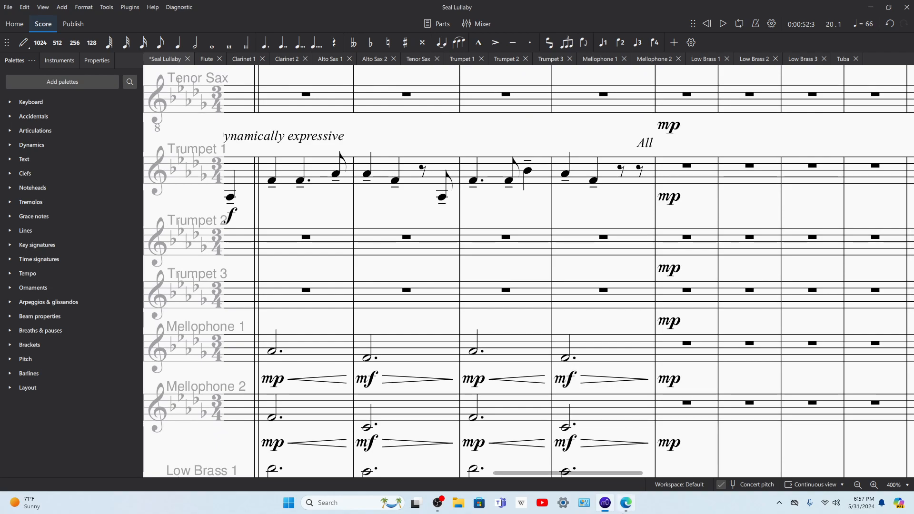
Step: Switch to the choral score in Microsoft Edge, examine its bass and piano lines, and return to MuseScore
scroll(642, 308, up, 1)
click(626, 503)
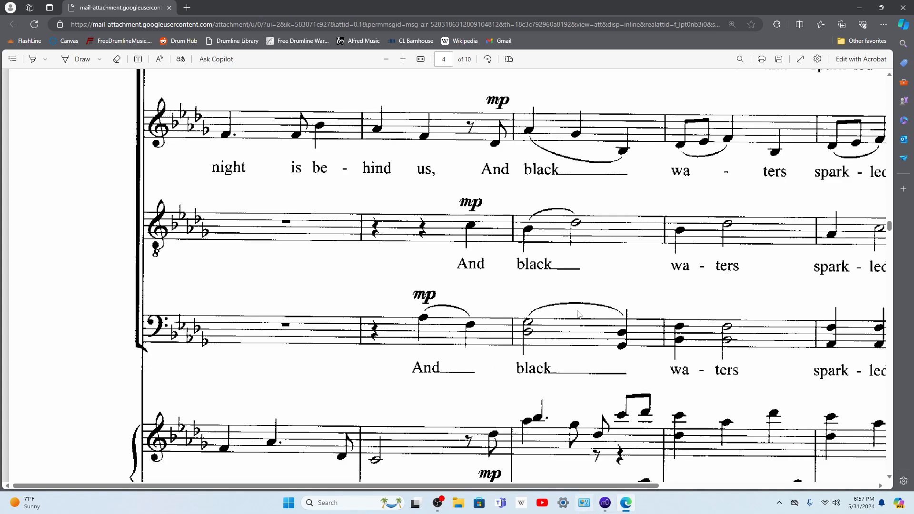
scroll(485, 333, down, 8)
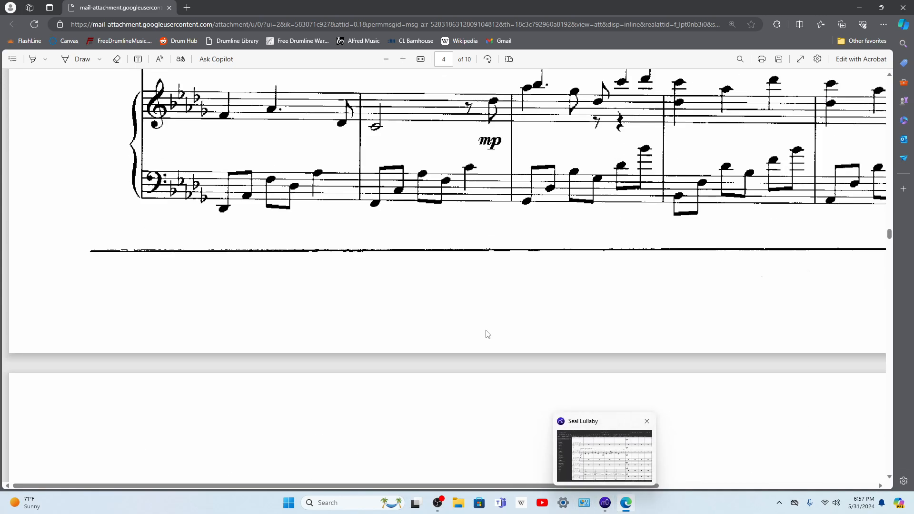
scroll(486, 333, up, 5)
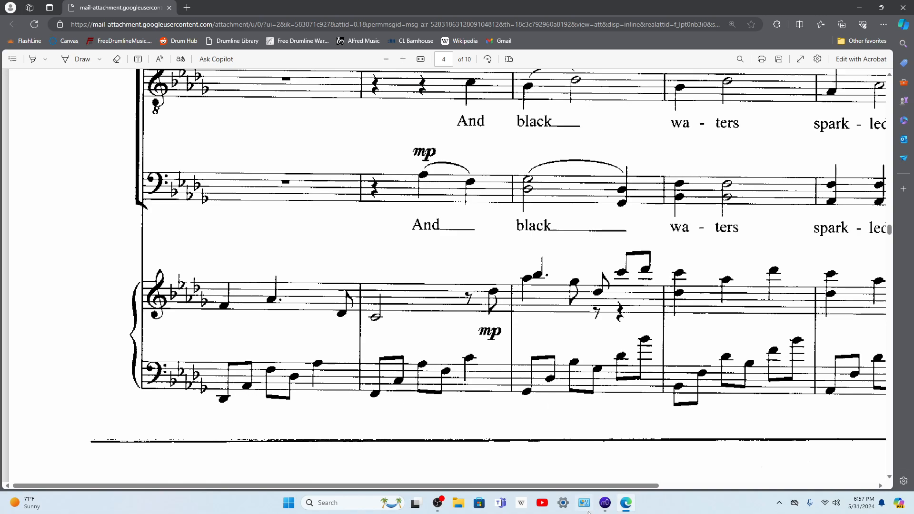
click(604, 509)
scroll(571, 247, down, 5)
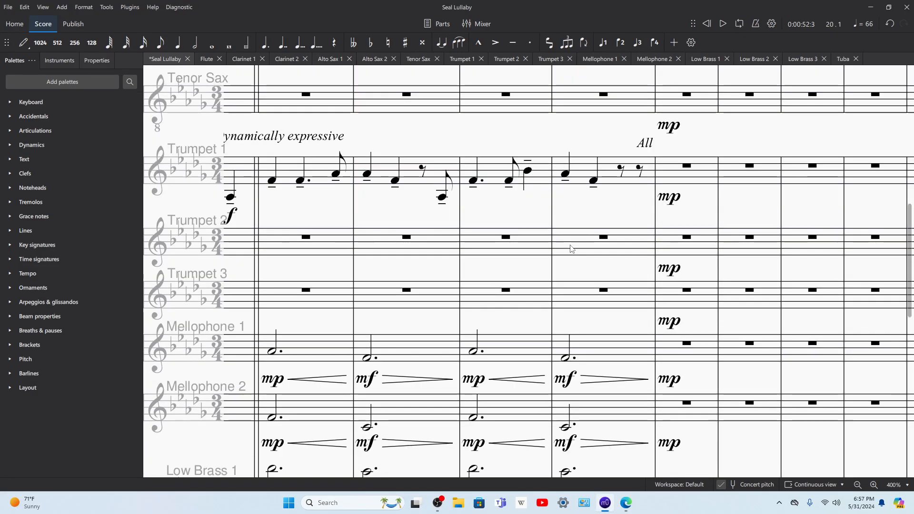
scroll(572, 366, up, 3)
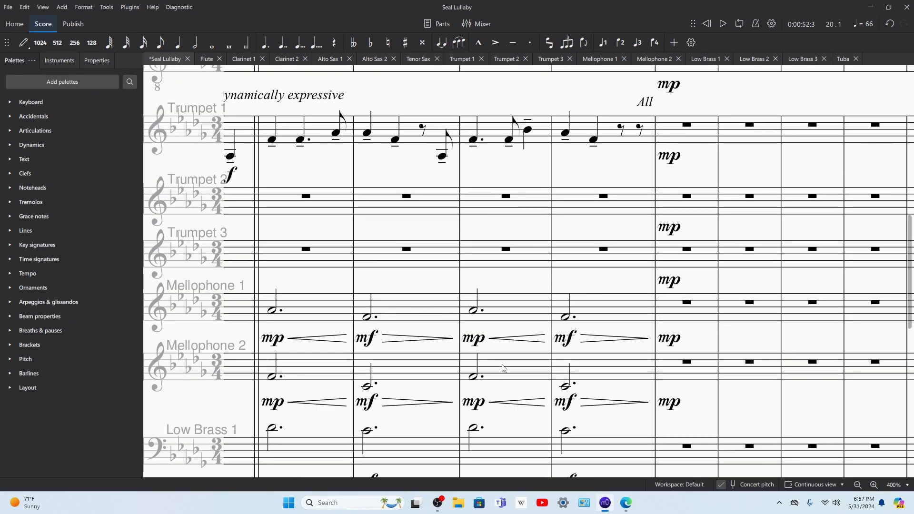
Step: Review the Low Brass 1 part, then return to the full score and look at the upper staves from rehearsal mark B
click(709, 59)
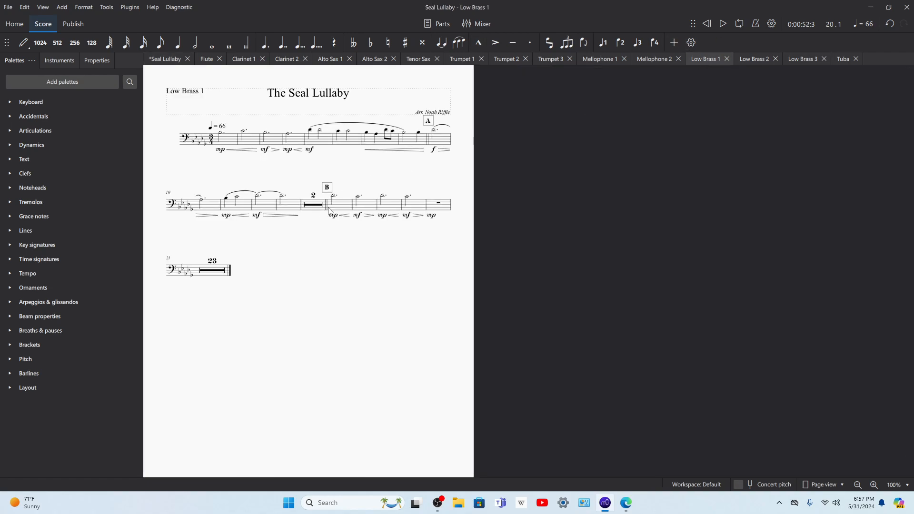
click(181, 58)
scroll(363, 167, up, 8)
scroll(395, 181, up, 4)
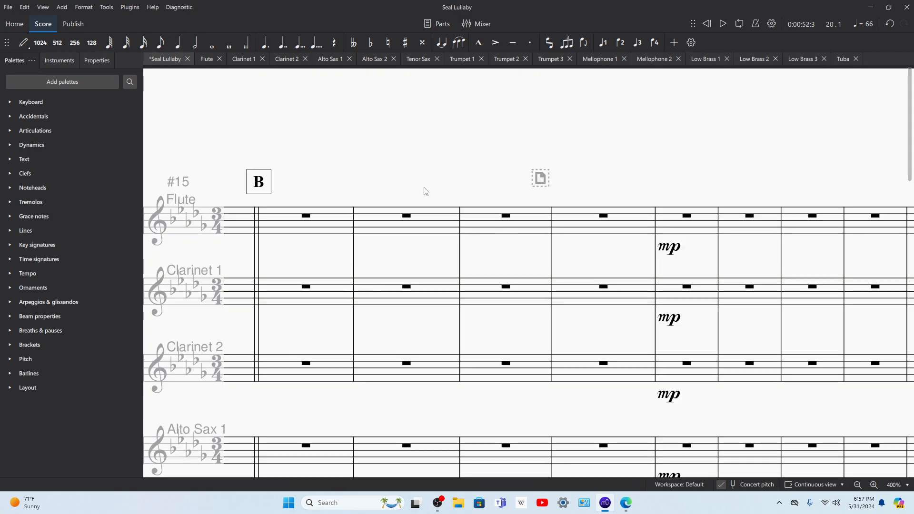
Step: Examine the saxophone, trumpet and mellophone staves at measure 19 of the full score
scroll(423, 191, down, 1)
scroll(420, 191, down, 5)
scroll(420, 191, down, 1)
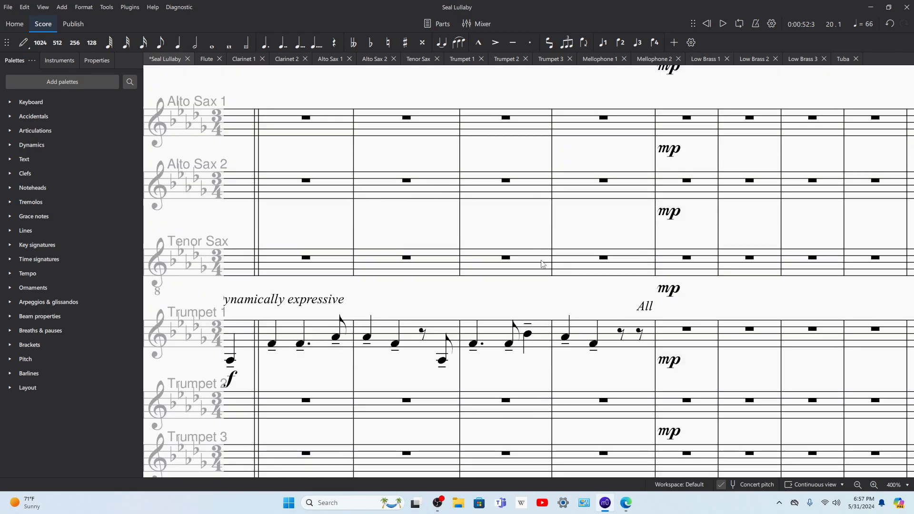
scroll(547, 314, right, 2)
scroll(528, 324, down, 2)
click(507, 342)
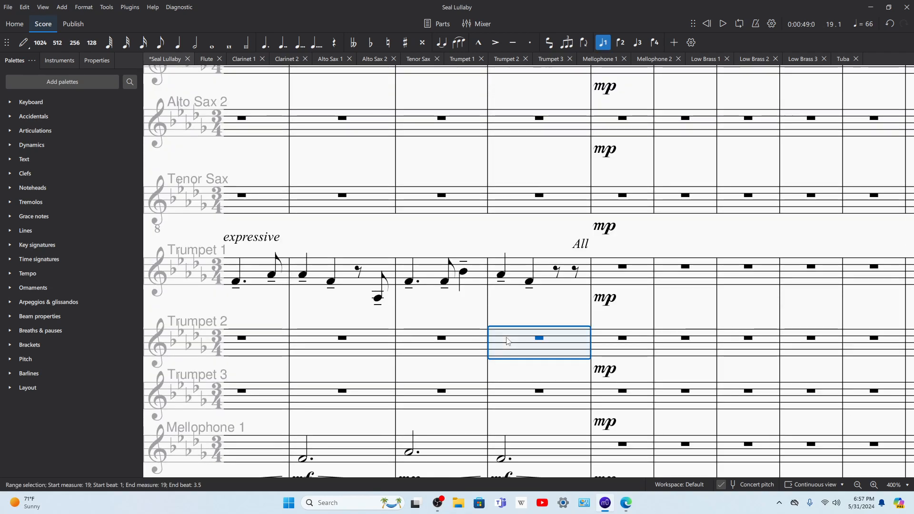
scroll(513, 332, up, 4)
click(511, 369)
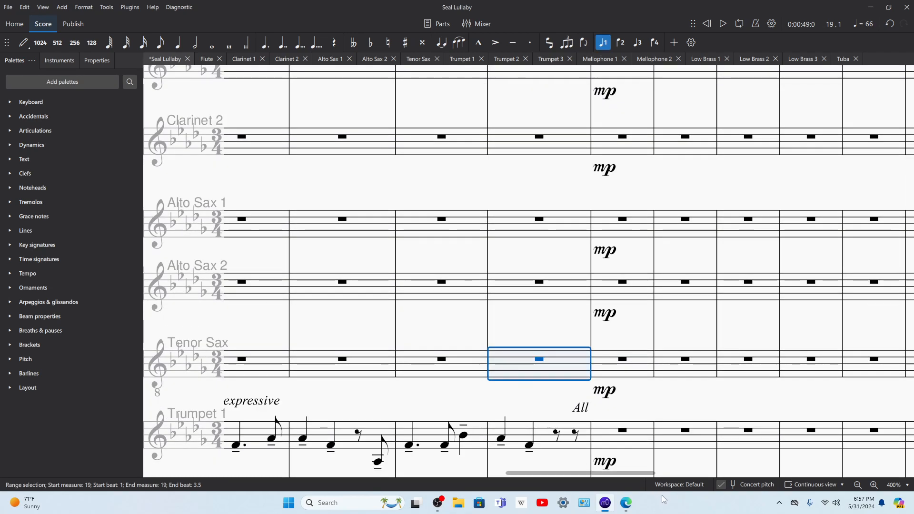
Step: Check the upper voices' pickup in measure 19 of the choral score in Microsoft Edge, and return to MuseScore
click(624, 504)
scroll(452, 350, up, 5)
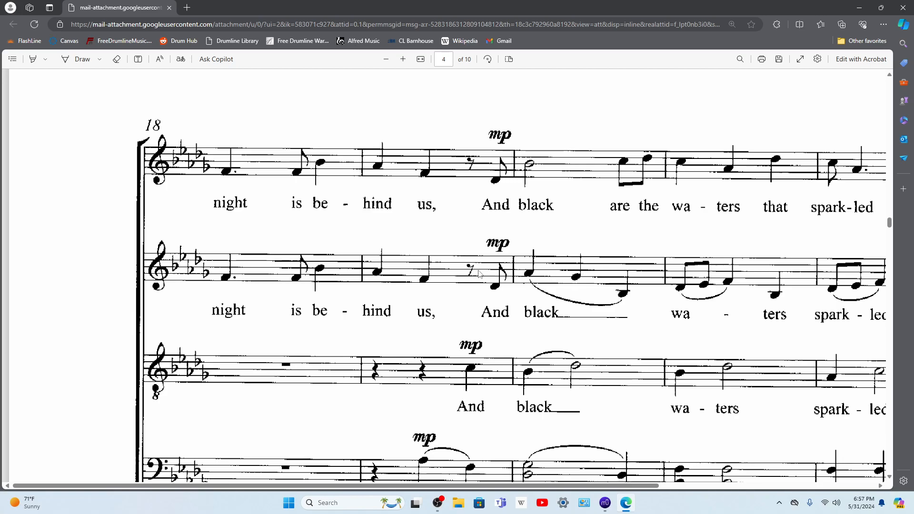
click(605, 503)
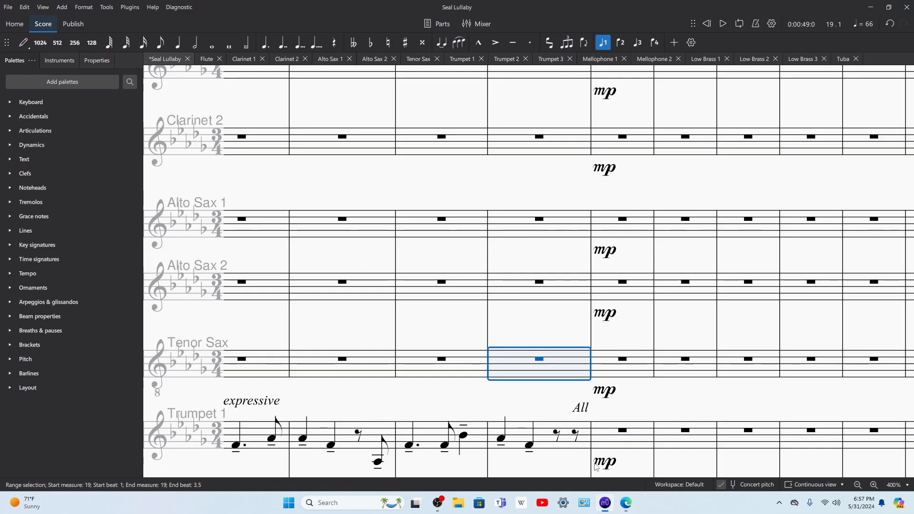
scroll(557, 357, down, 3)
click(626, 509)
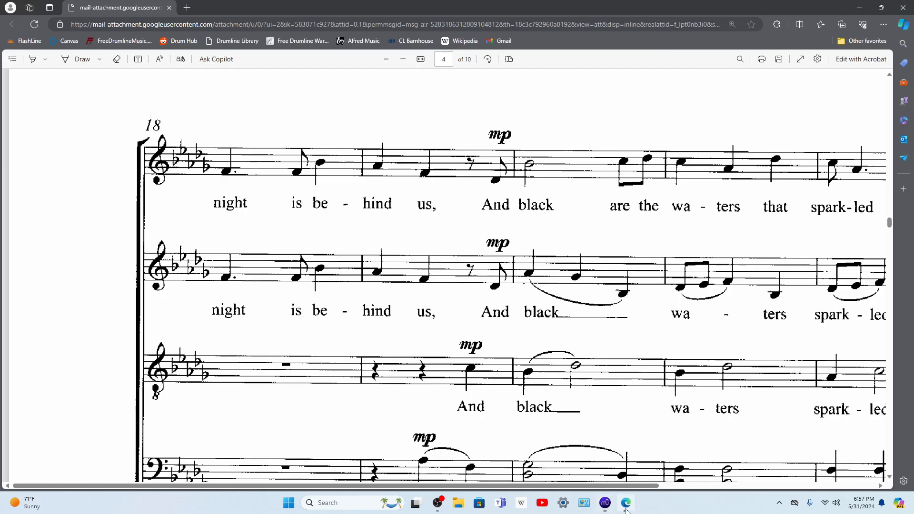
click(605, 507)
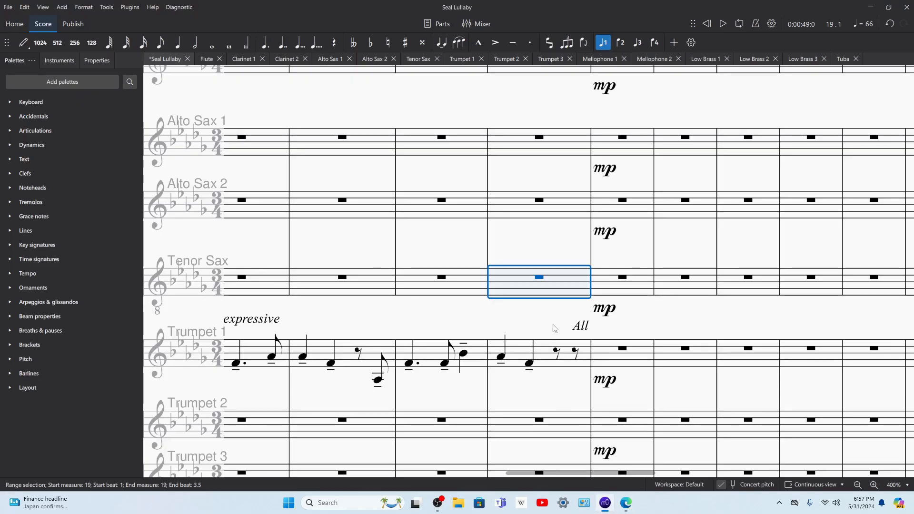
Step: Enter a D-flat 4 eighth note in place of the last eighth rest in measure 19 of Trumpet 1
click(576, 353)
key(n)
click(573, 371)
key(Escape)
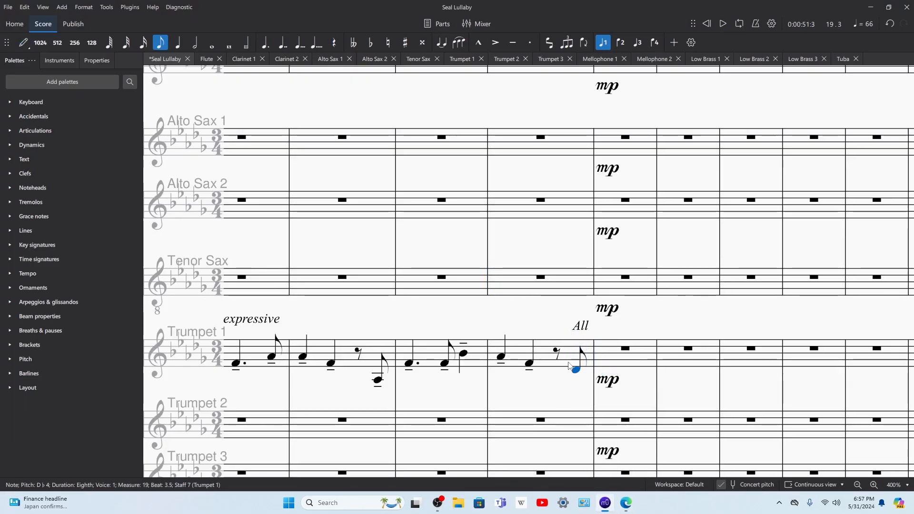
Step: Copy measure 19 of Trumpet 1 into the same measure of Trumpet 2 and Trumpet 3
key(ctrl+shift+Left)
click(555, 424)
key(ctrl+v)
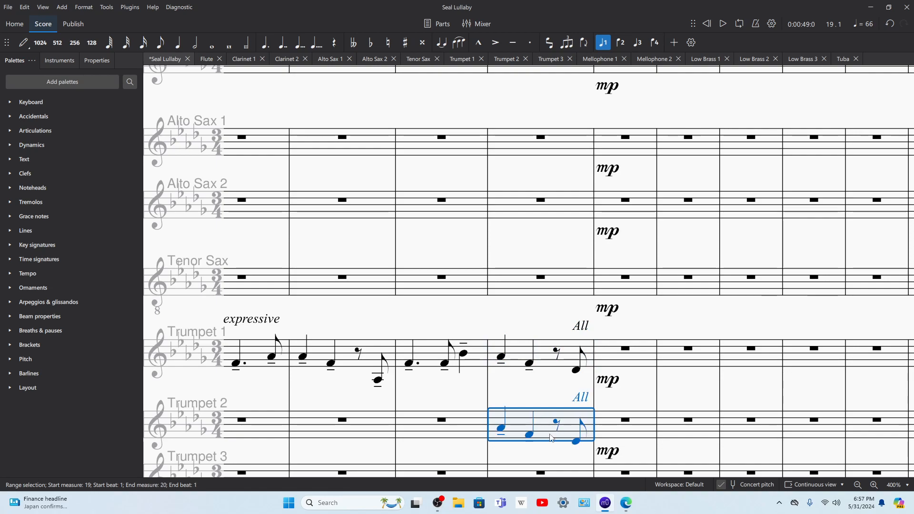
scroll(557, 381, down, 2)
click(569, 359)
key(ctrl+v)
Step: Delete the copied beat 1 and beat 2 notes and the "All" text from measure 19 of Trumpet 2 and Trumpet 3
click(530, 370)
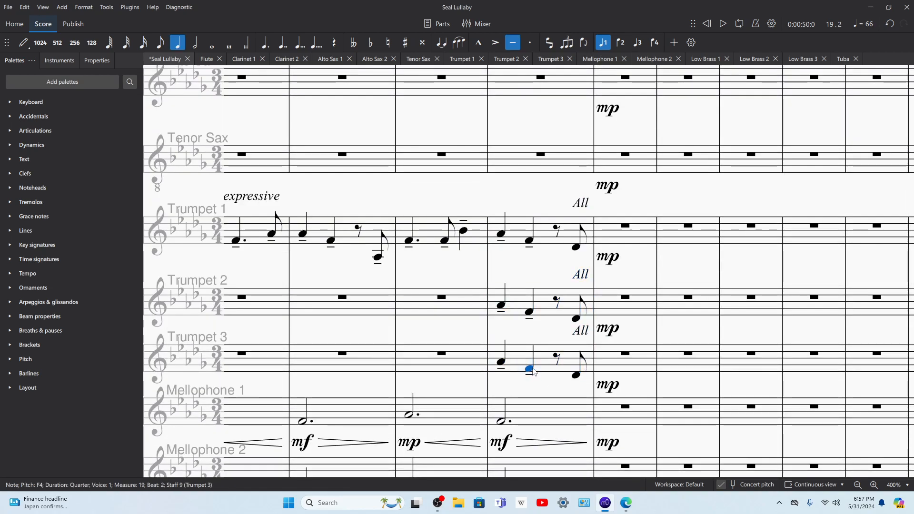
shift+click(500, 307)
key(Delete)
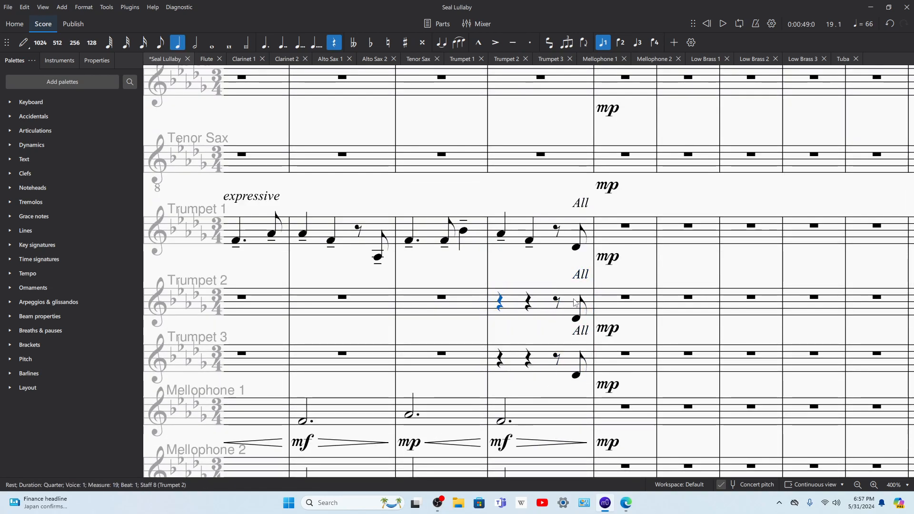
click(584, 274)
key(Delete)
click(580, 330)
key(Delete)
Step: Play back measure 19 with the trumpets' pickup note, and compare it with the choral score in Microsoft Edge
key(space)
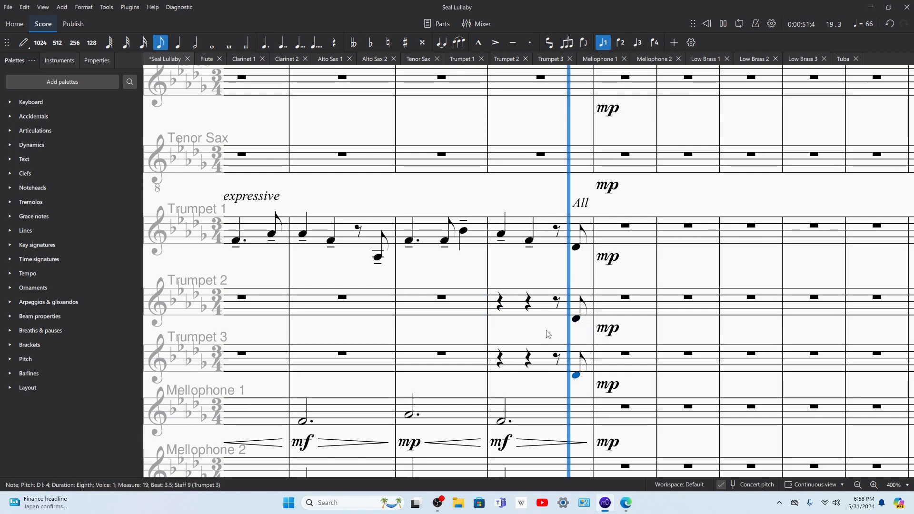
click(501, 233)
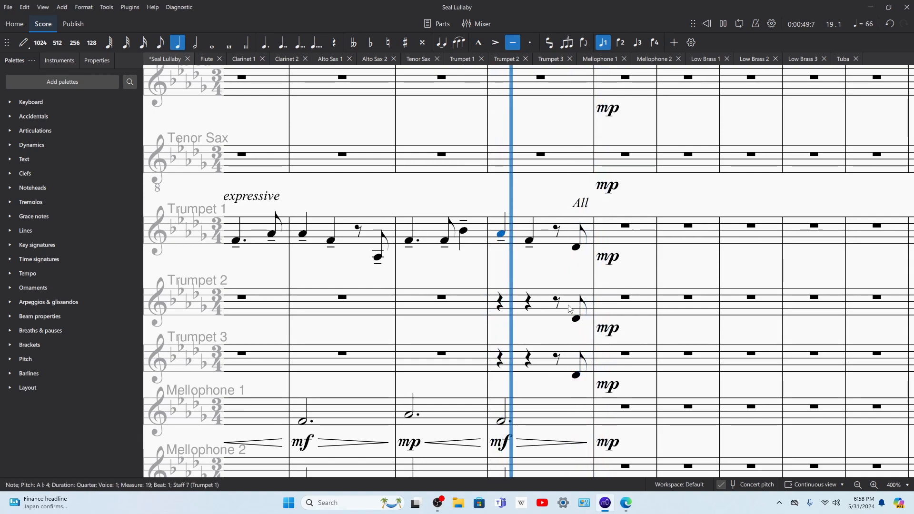
click(605, 502)
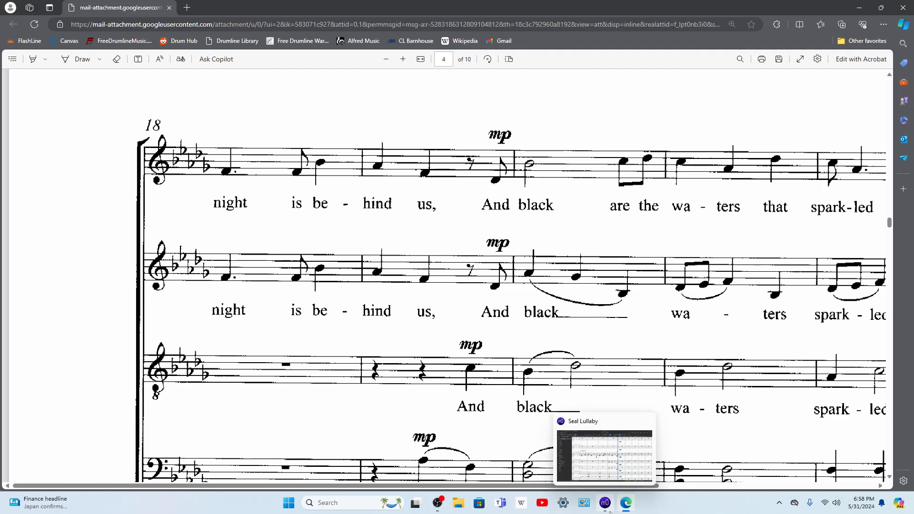
click(606, 508)
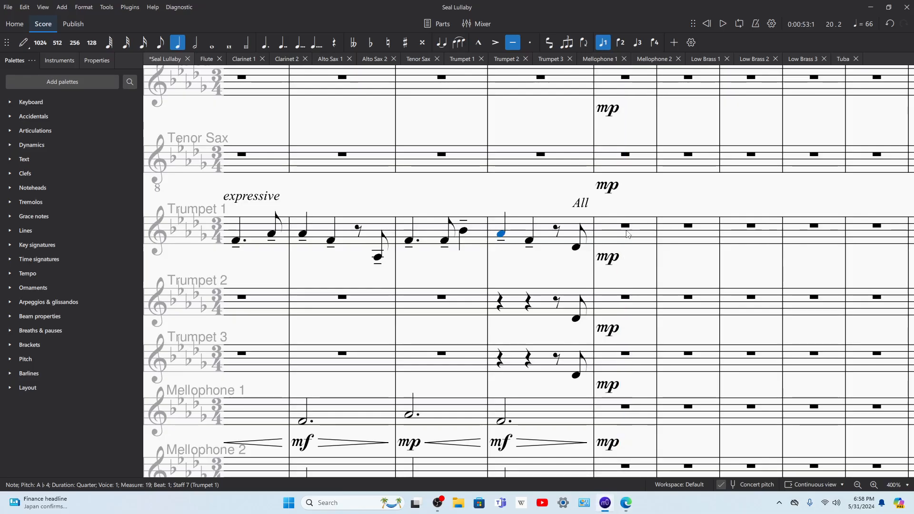
Step: Compare the staves at measure 20 with the second vocal line of the choral score in Microsoft Edge, and return to MuseScore
drag(632, 203, 570, 220)
scroll(549, 247, up, 3)
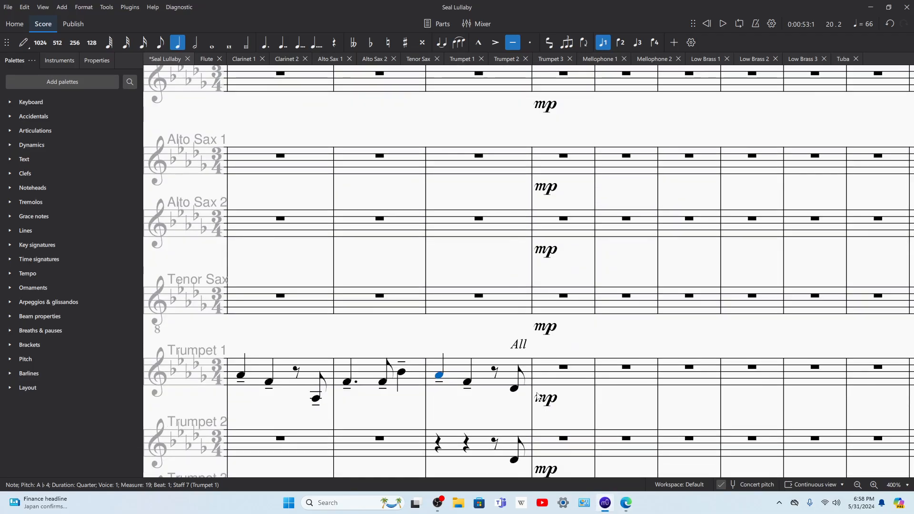
scroll(543, 398, down, 3)
click(624, 504)
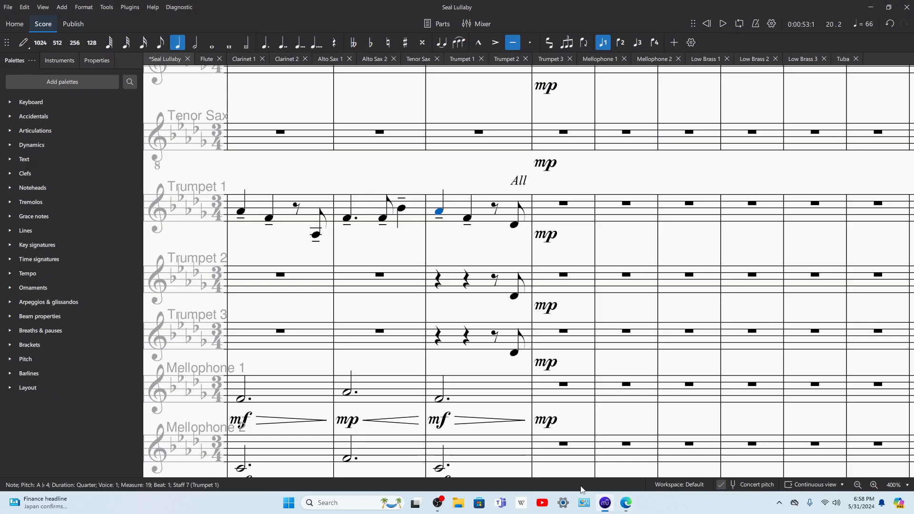
click(624, 507)
click(625, 507)
mouse_move(610, 507)
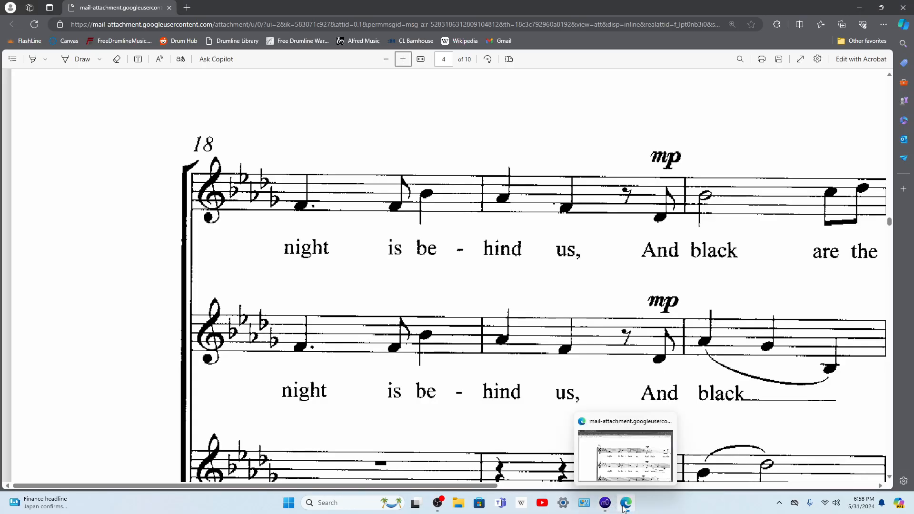
click(621, 507)
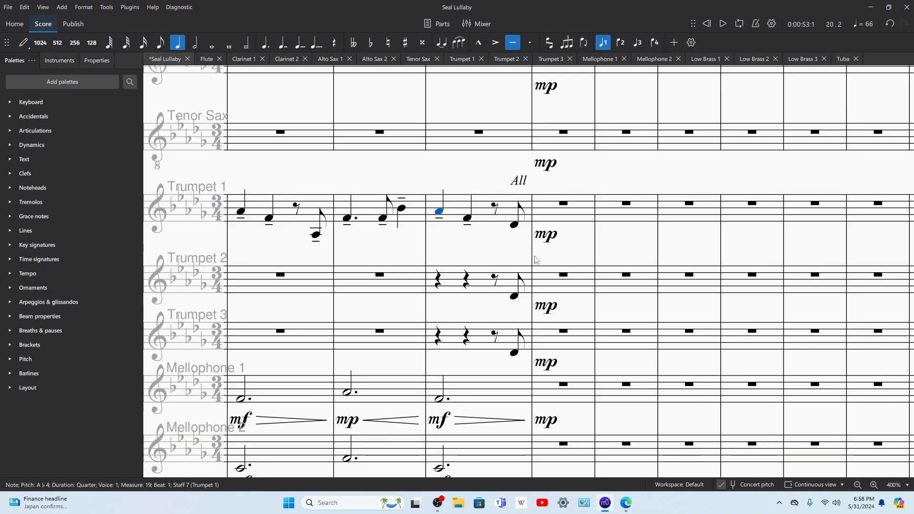
Step: Enter quarter notes A-flat 4, G-flat 4 and B-flat 3 in measure 20 of Mellophone 1, following the choral score's second vocal line
scroll(538, 360, down, 3)
click(539, 269)
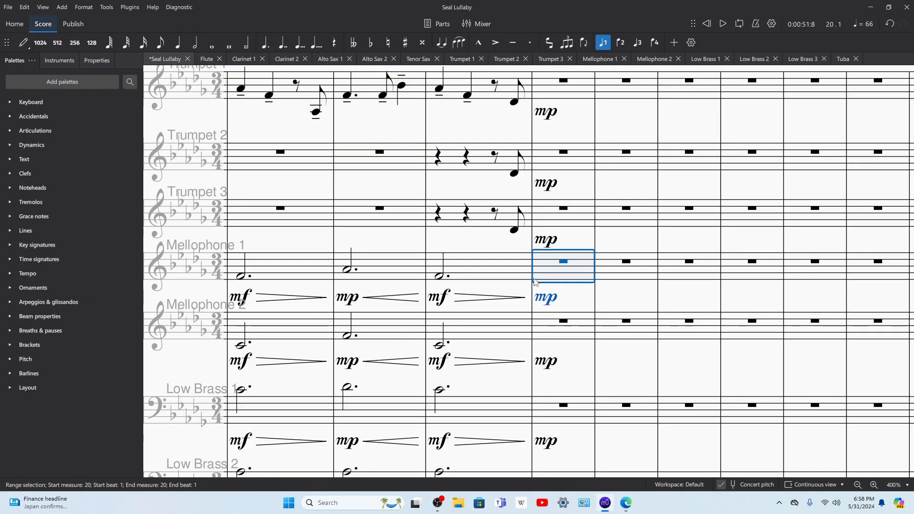
key(n)
click(543, 271)
click(565, 279)
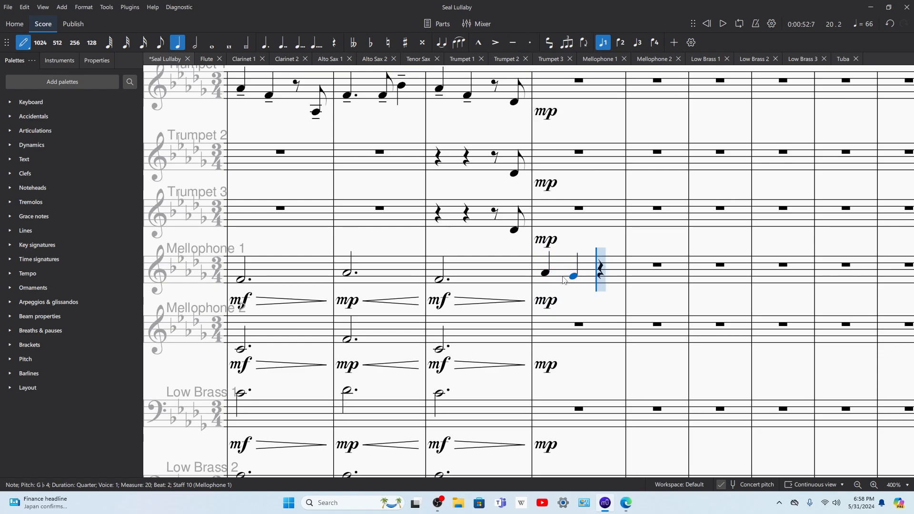
click(624, 504)
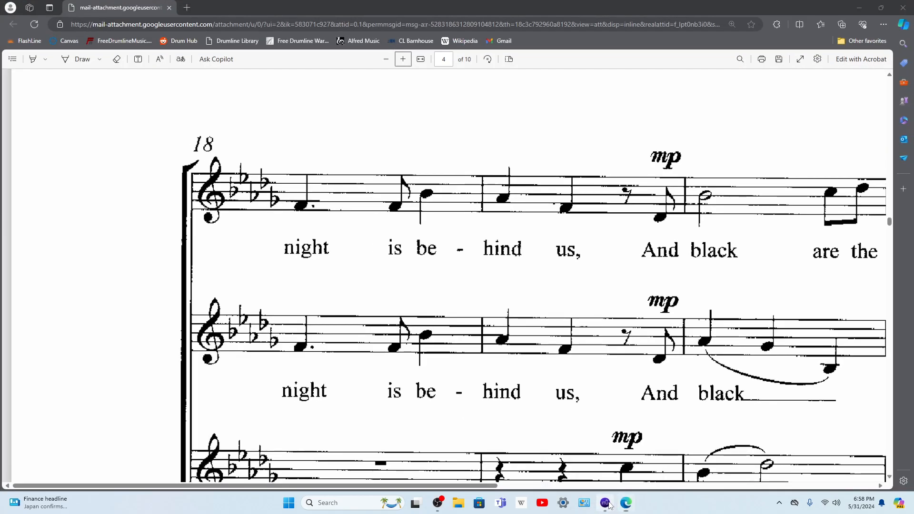
click(605, 503)
Step: Enter the same A-flat 4, G-flat 4 and B-flat 3 quarter notes in measure 20 of Mellophone 2
click(547, 334)
click(574, 338)
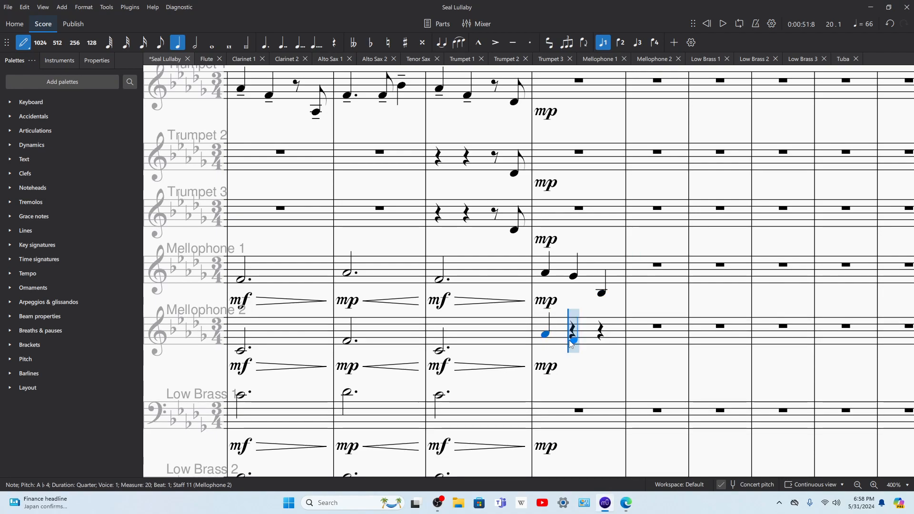
click(601, 353)
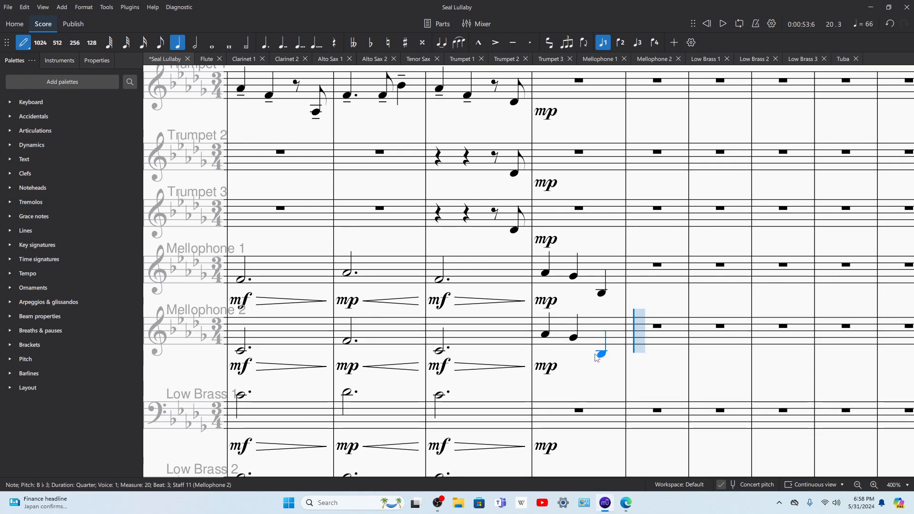
key(Escape)
Step: Play back the score from the mellophones' entrance in measure 20
click(546, 334)
key(space)
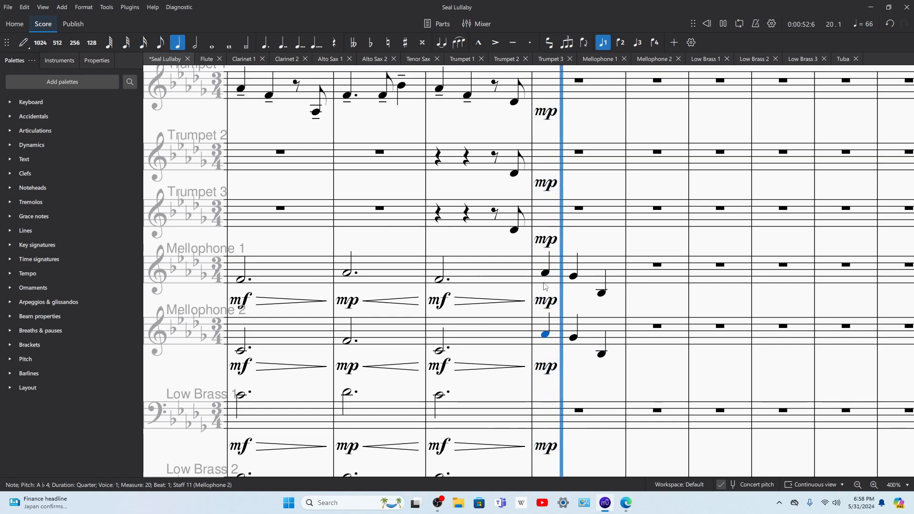
key(space)
Step: Copy the Mellophone 2 line in measure 20 into the same measure of Alto Sax 2 and Alto Sax 1
click(556, 333)
scroll(554, 286, up, 4)
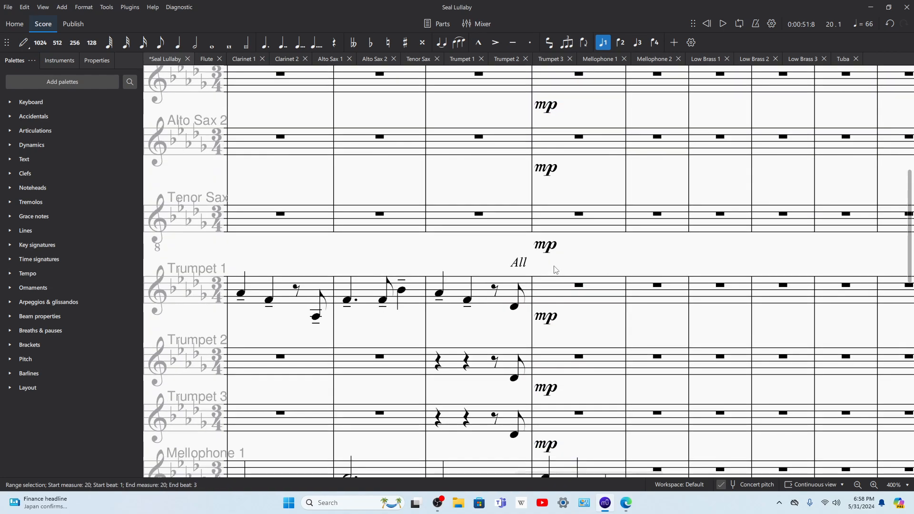
scroll(555, 270, up, 1)
click(547, 180)
key(ctrl+v)
click(558, 123)
key(ctrl+v)
Step: Play back the score from measure 19 to hear the alto saxes with the mellophones
click(545, 123)
click(480, 117)
key(space)
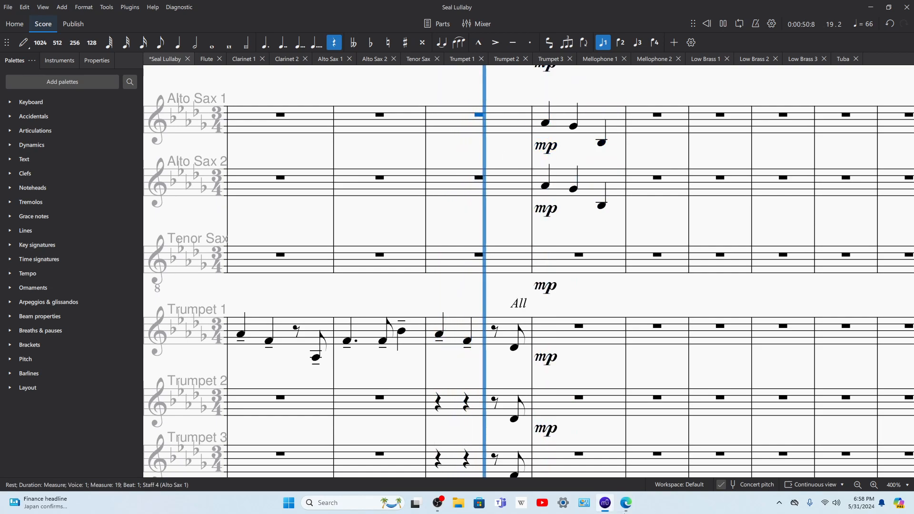
Step: Switch to the choral score in Microsoft Edge and examine its vocal and piano lines from measure 19 to measure 22
click(622, 504)
scroll(662, 318, right, 5)
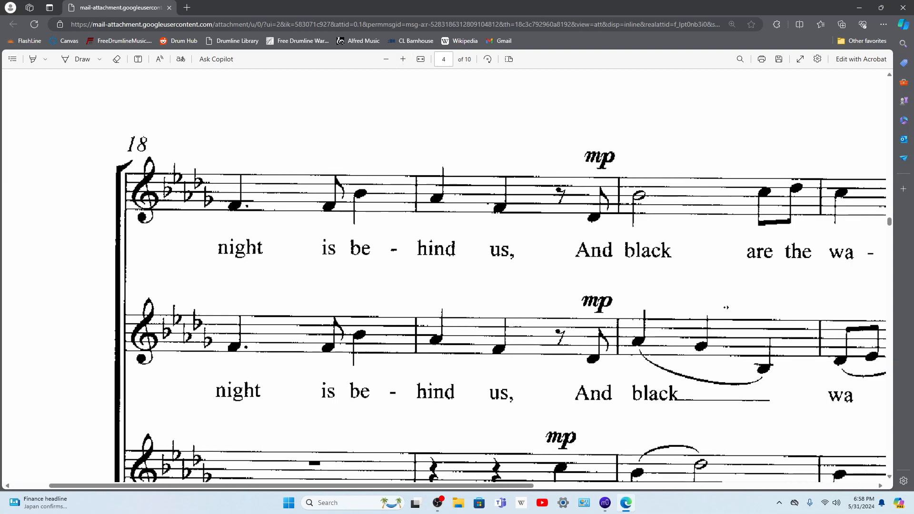
scroll(519, 325, down, 3)
scroll(519, 325, down, 3)
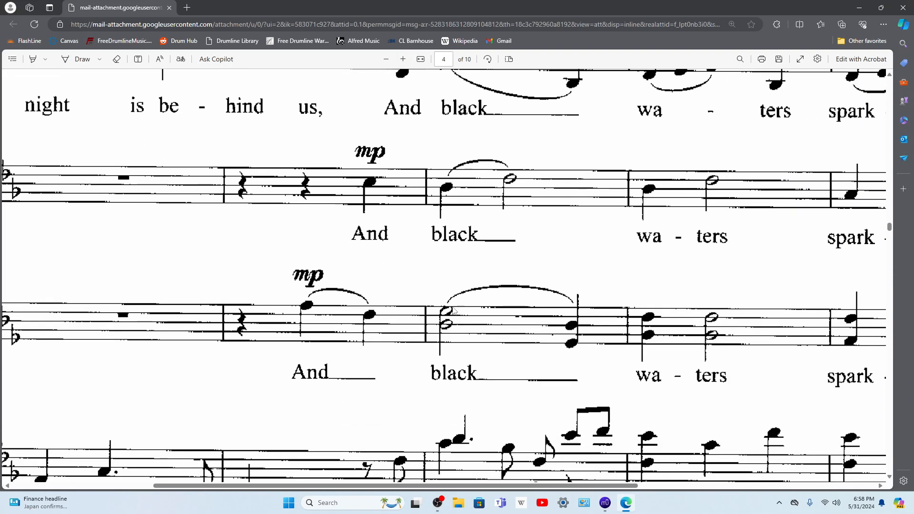
scroll(468, 285, up, 6)
scroll(475, 254, down, 4)
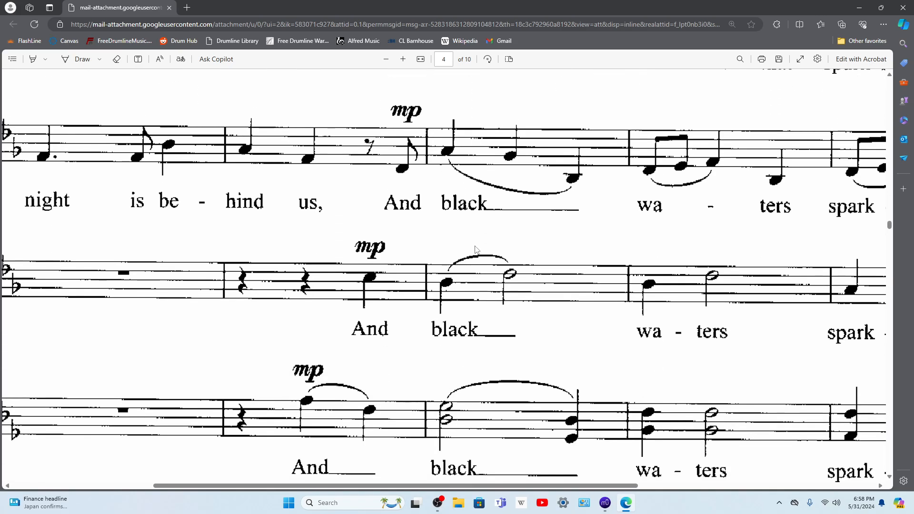
scroll(476, 250, up, 4)
scroll(443, 231, down, 6)
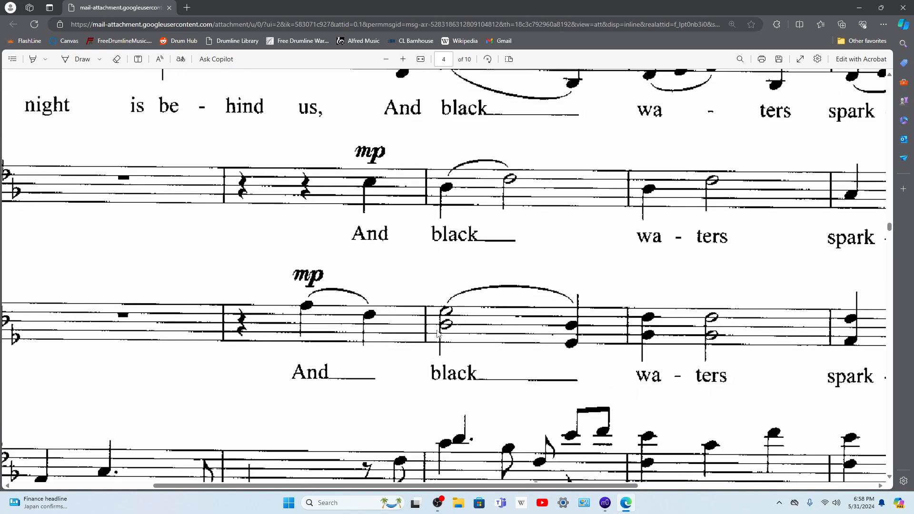
scroll(436, 339, up, 3)
scroll(452, 328, down, 5)
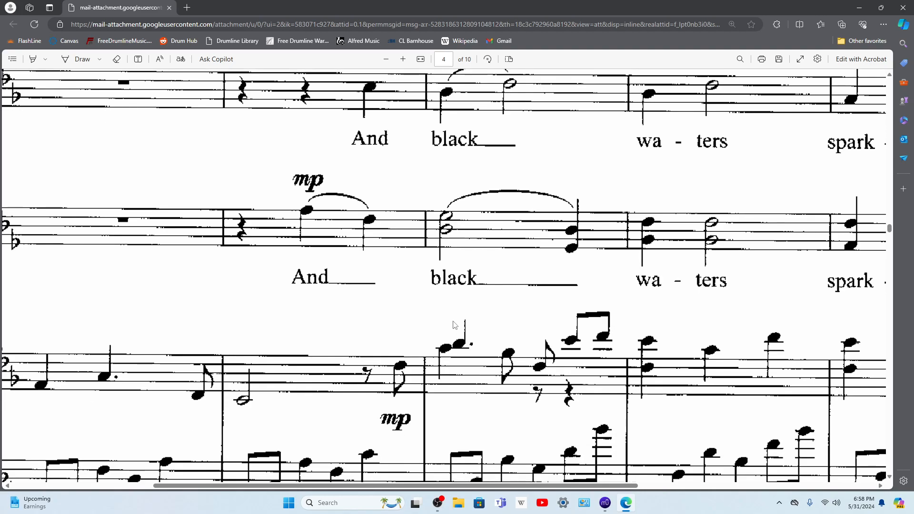
scroll(384, 314, left, 5)
scroll(529, 290, right, 8)
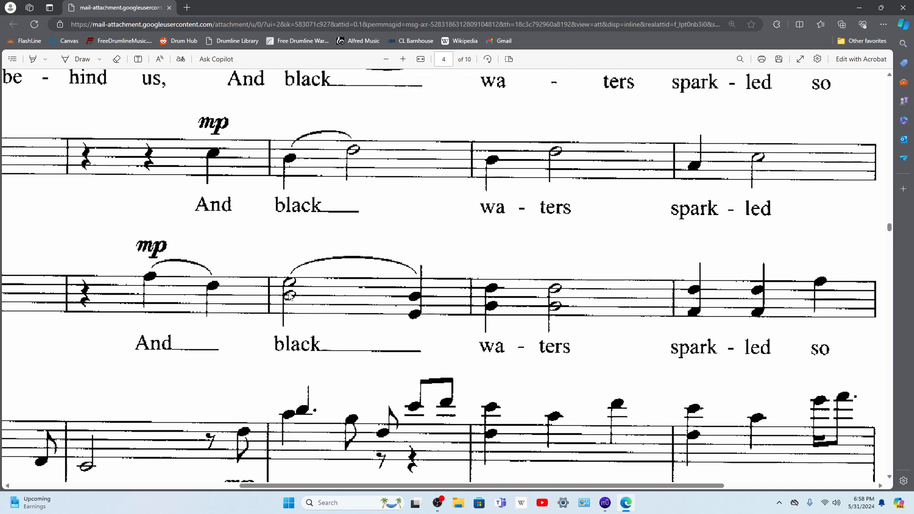
scroll(289, 295, up, 1)
scroll(290, 328, up, 2)
scroll(290, 331, up, 2)
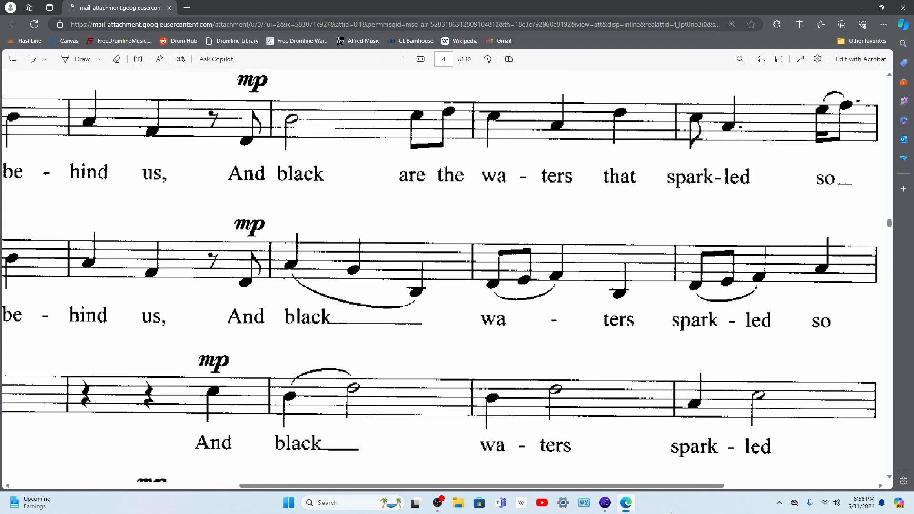
Step: Return to MuseScore and enter a C5 half note in Clarinet 1 and a half-note chord in Clarinet 2 on beat 1 of measure 20
click(604, 503)
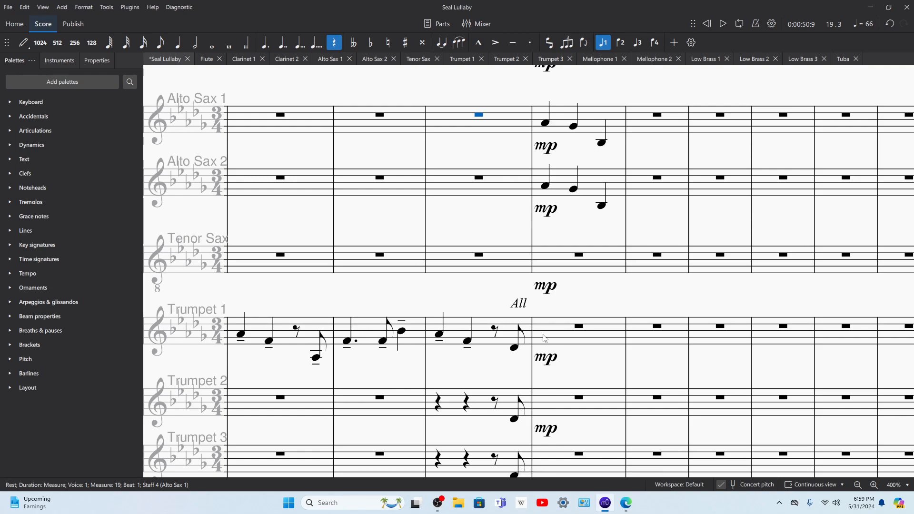
scroll(550, 266, up, 5)
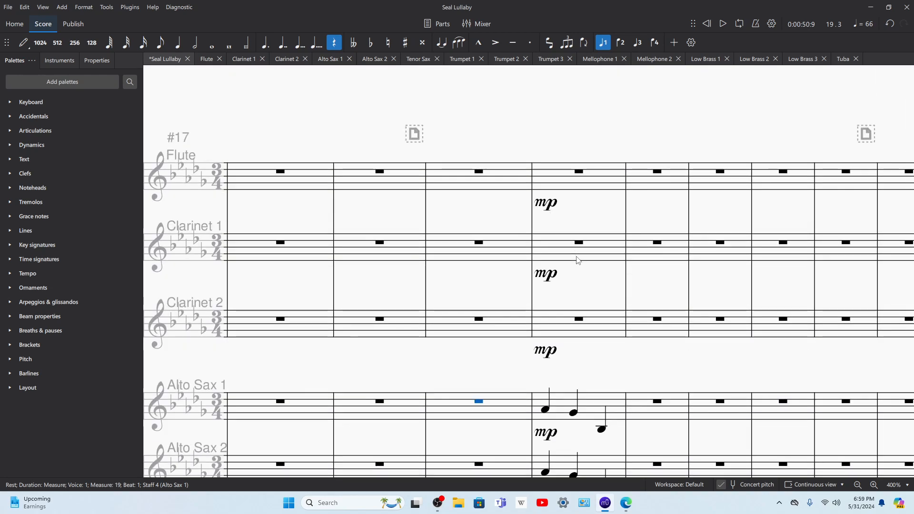
click(592, 253)
key(n)
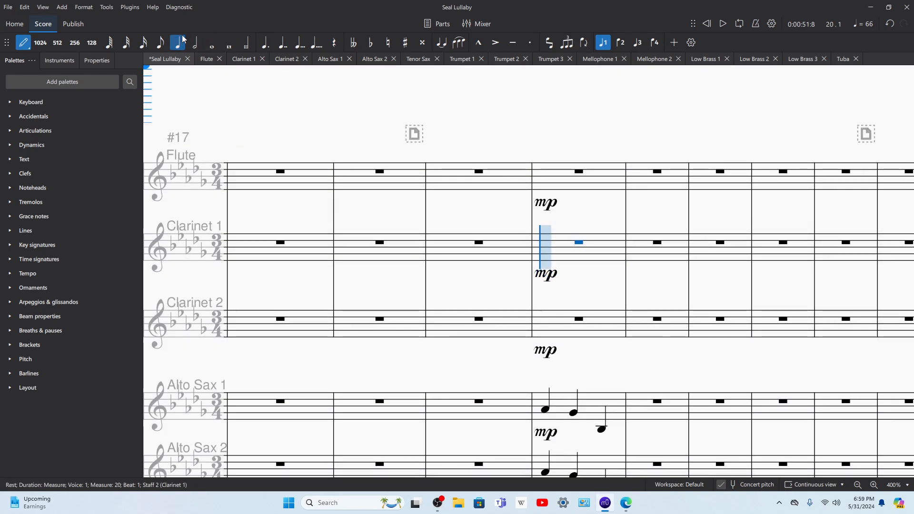
click(194, 44)
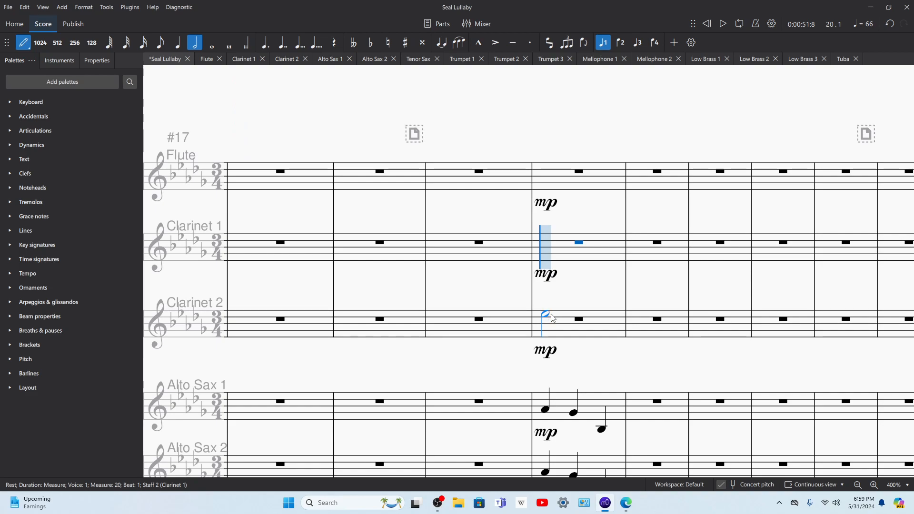
click(545, 327)
click(545, 327)
click(544, 245)
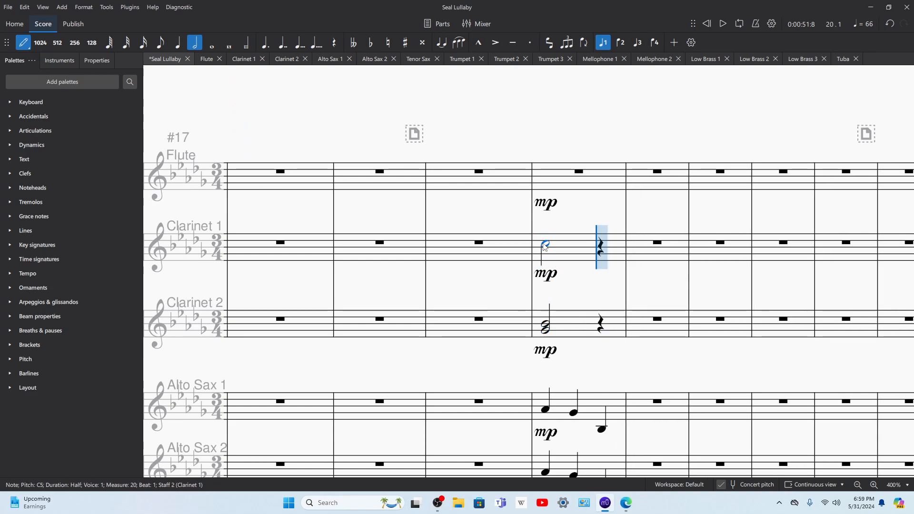
Step: Check the choral score in Microsoft Edge, then correct measure 20's half notes to B♭4 in Clarinet 1 and G♭4 with D♭4 in Clarinet 2
click(612, 507)
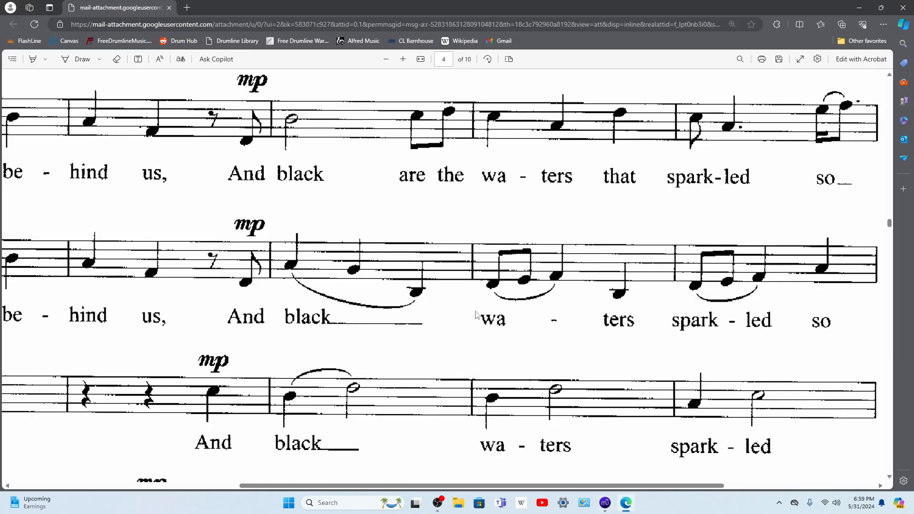
scroll(548, 355, up, 2)
click(612, 509)
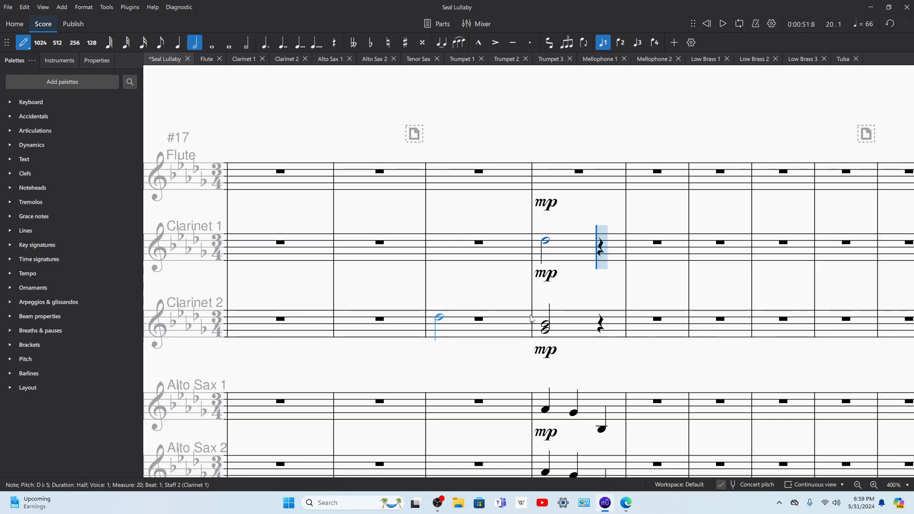
click(547, 284)
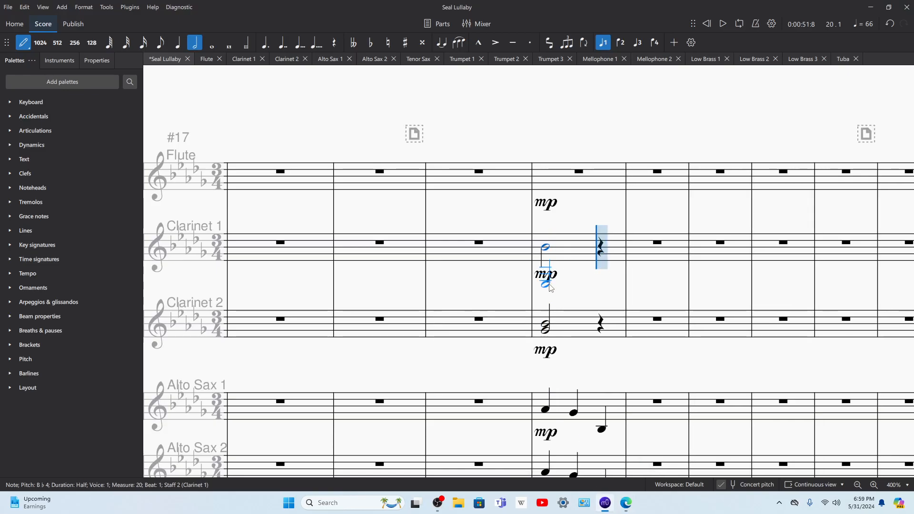
click(543, 334)
click(546, 341)
Step: Play back measure 20, then replay from measure 19 to hear the clarinets with the alto saxes
key(space)
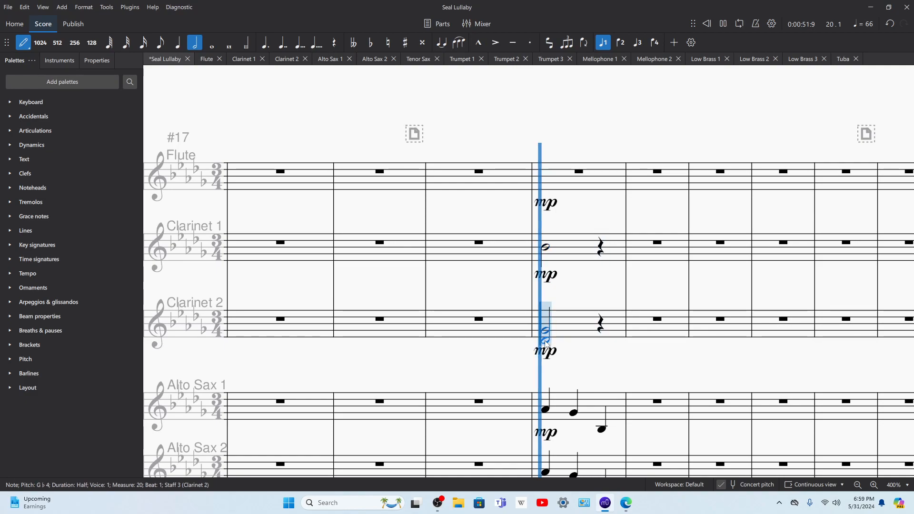
key(space)
key(Escape)
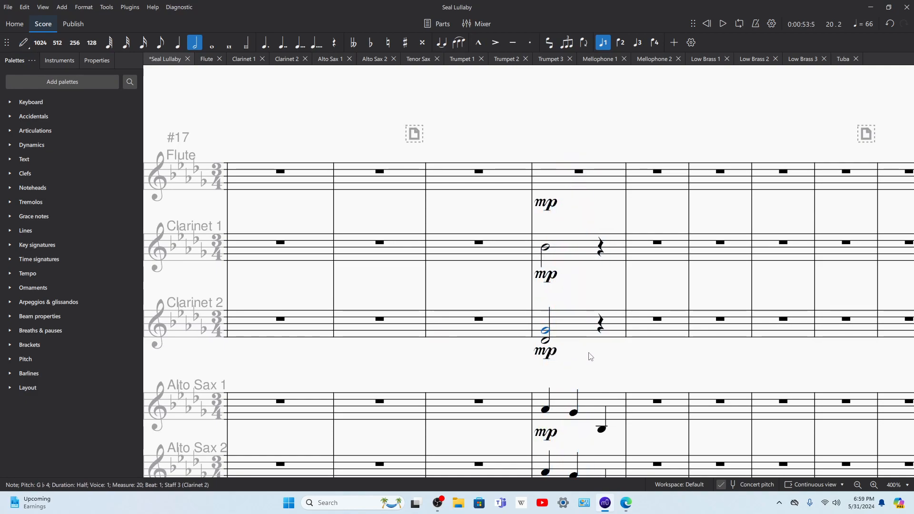
click(545, 409)
click(480, 402)
key(space)
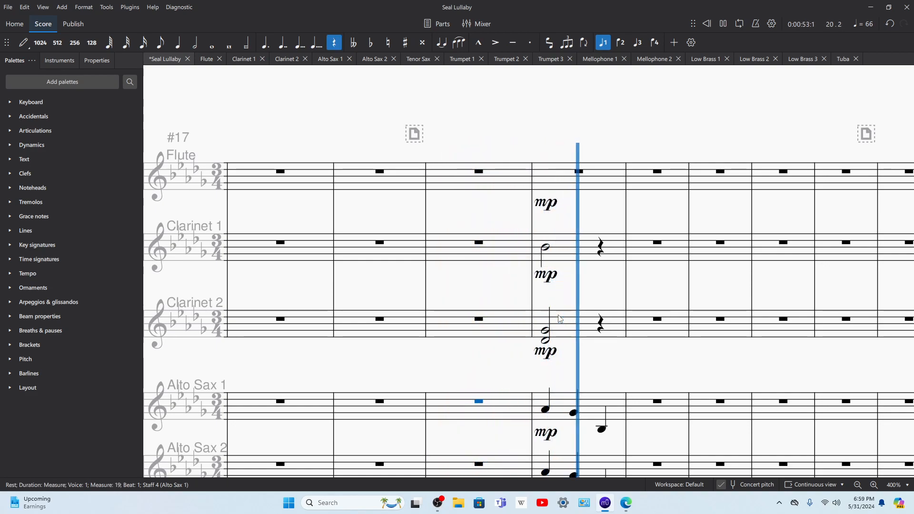
key(space)
Step: Copy measure 19 of Trumpet 1 into the same measure of Alto Sax 2 and Alto Sax 1
scroll(529, 375, down, 4)
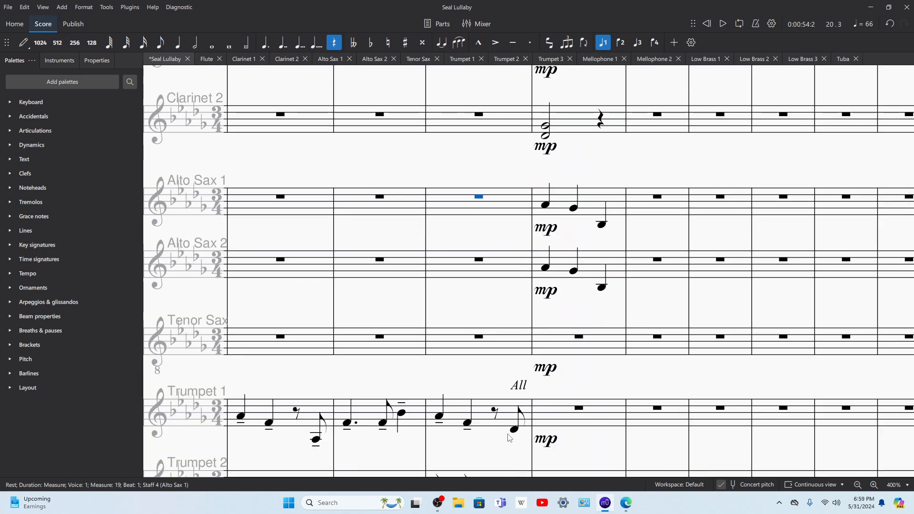
click(509, 414)
click(501, 267)
key(ctrl+v)
click(493, 213)
key(ctrl+v)
Step: Delete the first two quarter notes of measure 19 in both alto sax parts, keeping the eighth-note pickup
click(466, 209)
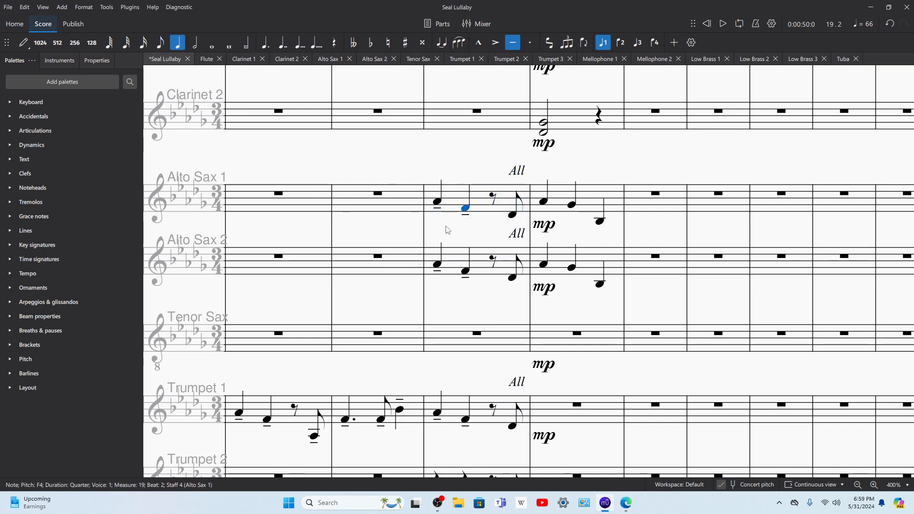
shift+click(440, 269)
key(Delete)
key(space)
key(space)
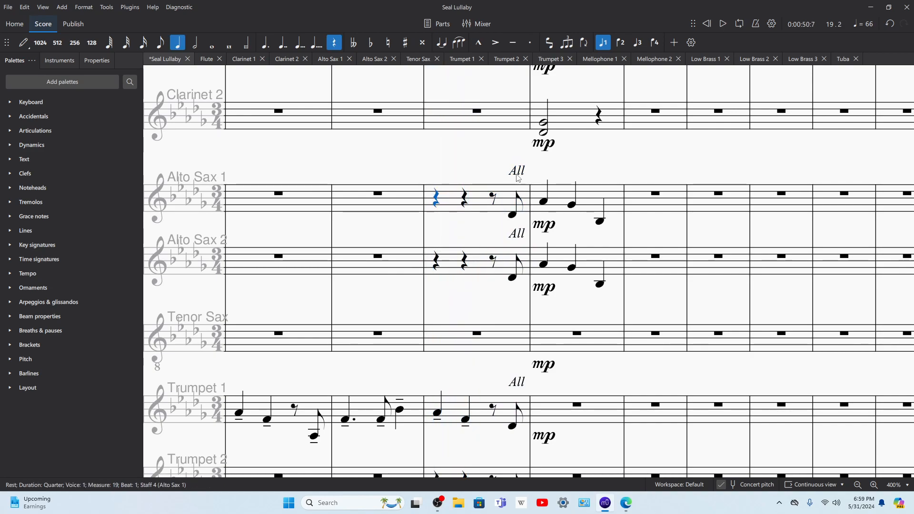
Step: Delete the copied "All" markings above measure 19 in Alto Sax 1 and Alto Sax 2, and play back the pickup
click(517, 173)
key(Delete)
key(Escape)
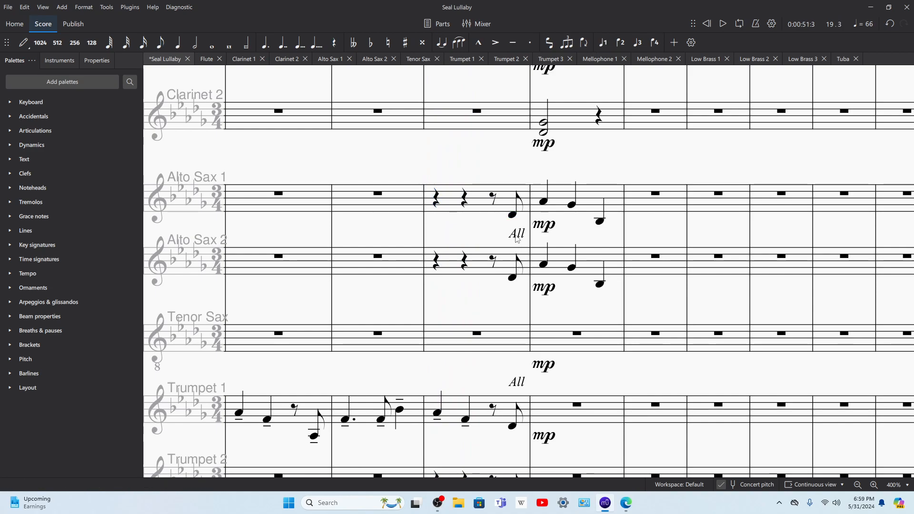
click(517, 235)
key(Delete)
key(space)
key(space)
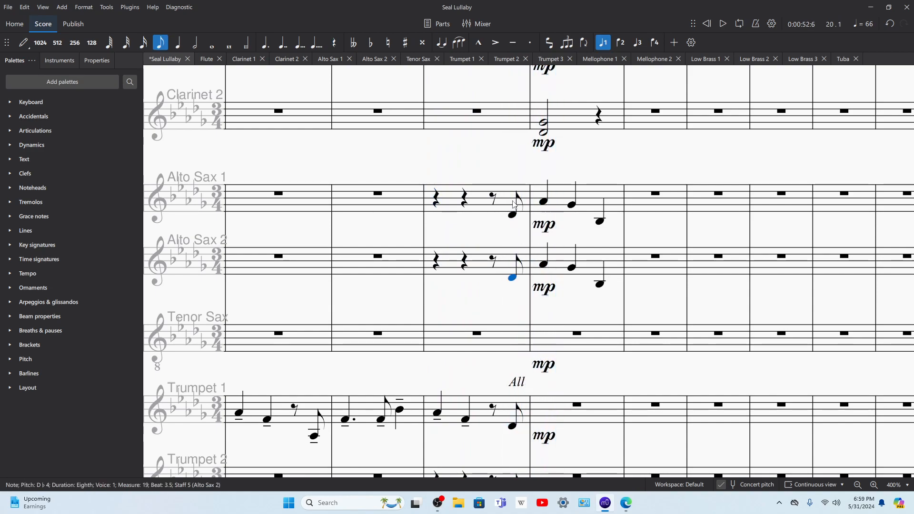
Step: Copy Alto Sax 1's measure 19 pickup into Clarinet 2, Clarinet 1 and Flute, raising the Flute's note one octave
click(507, 204)
scroll(508, 214, up, 3)
click(508, 244)
key(ctrl+v)
click(500, 169)
key(ctrl+v)
scroll(496, 145, up, 1)
click(494, 140)
key(ctrl+v)
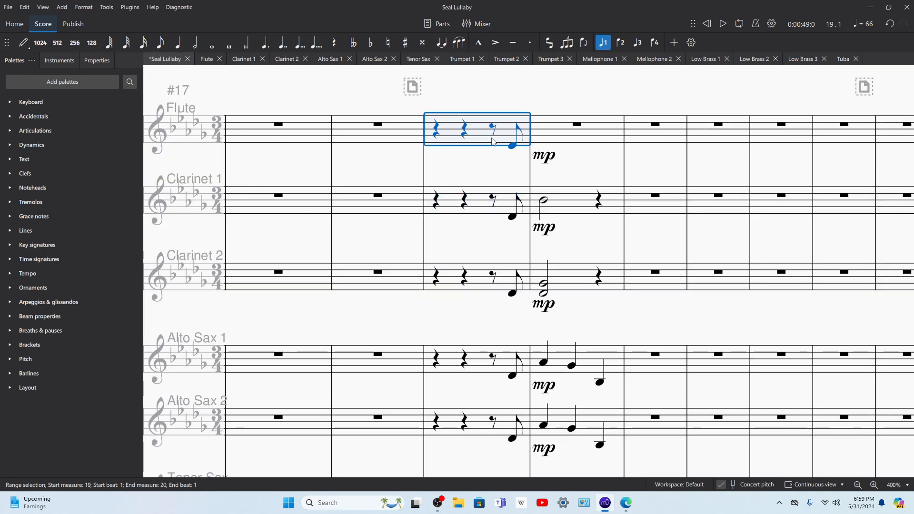
key(ctrl+Up)
key(space)
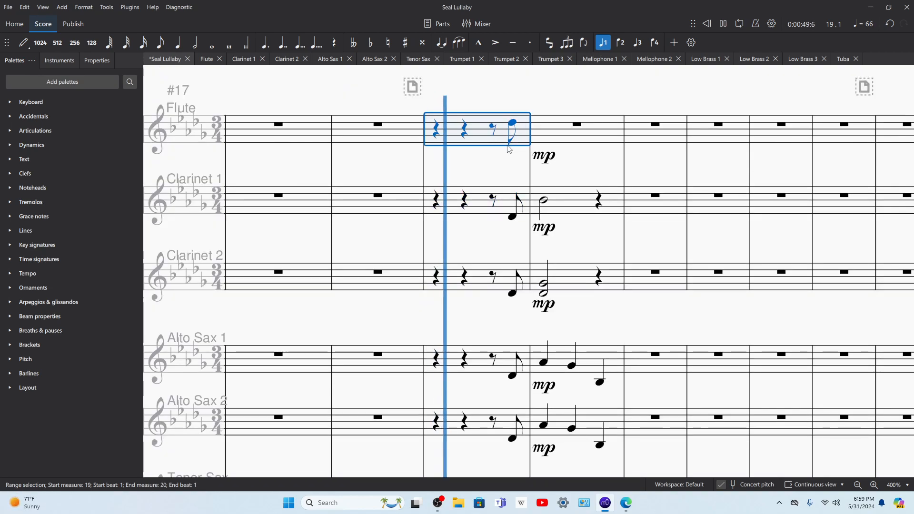
Step: Copy measure 20 of Clarinet 1 into the Flute and raise it one octave
click(567, 212)
click(576, 141)
key(ctrl+v)
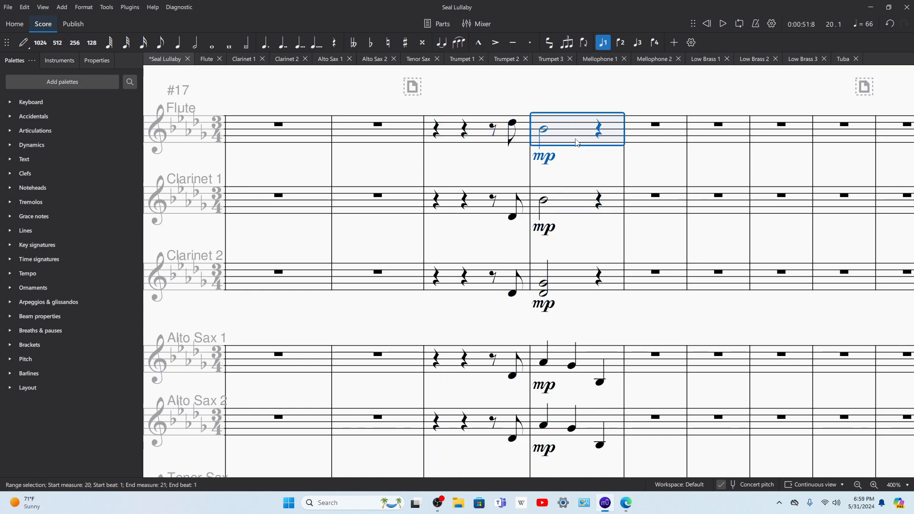
key(ctrl+Up)
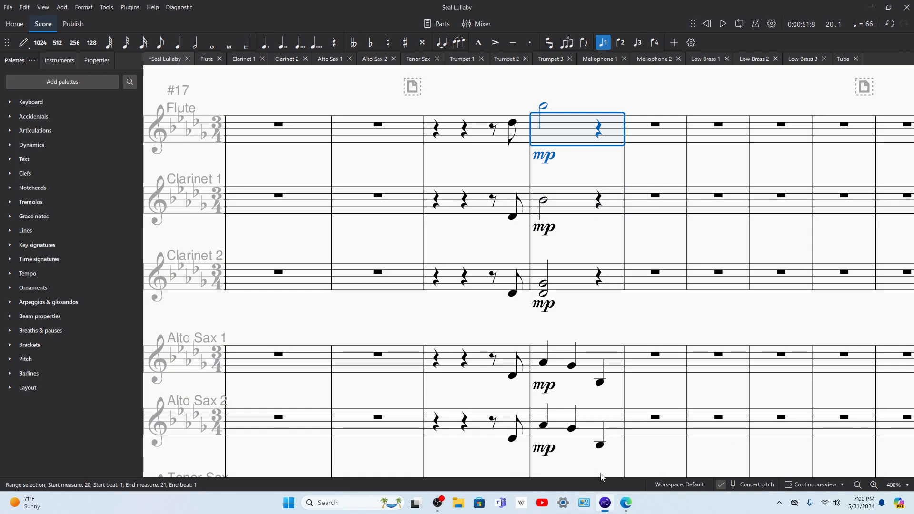
Step: Consult the choral melody in Edge, then enter eighth notes C6 and D♭6 on beat 3 of the Flute's measure 20
click(625, 502)
scroll(494, 228, down, 2)
scroll(494, 227, up, 2)
mouse_move(606, 506)
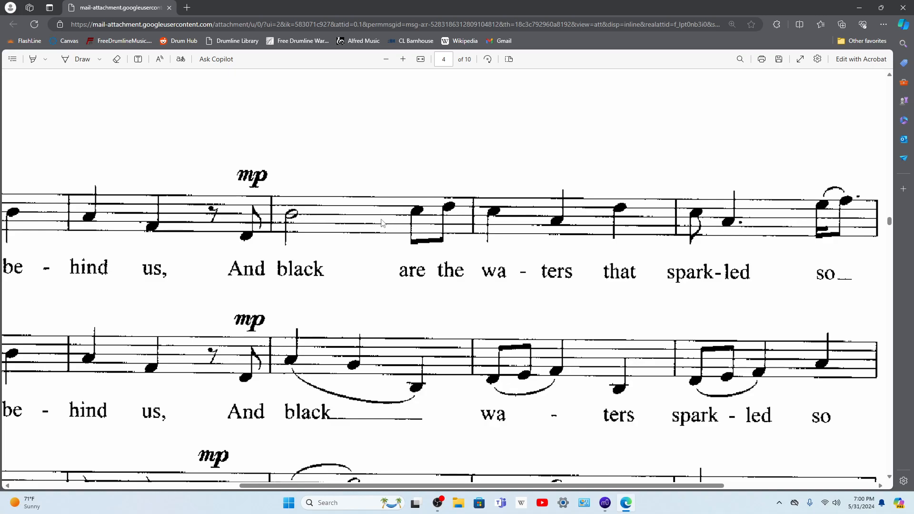
click(605, 506)
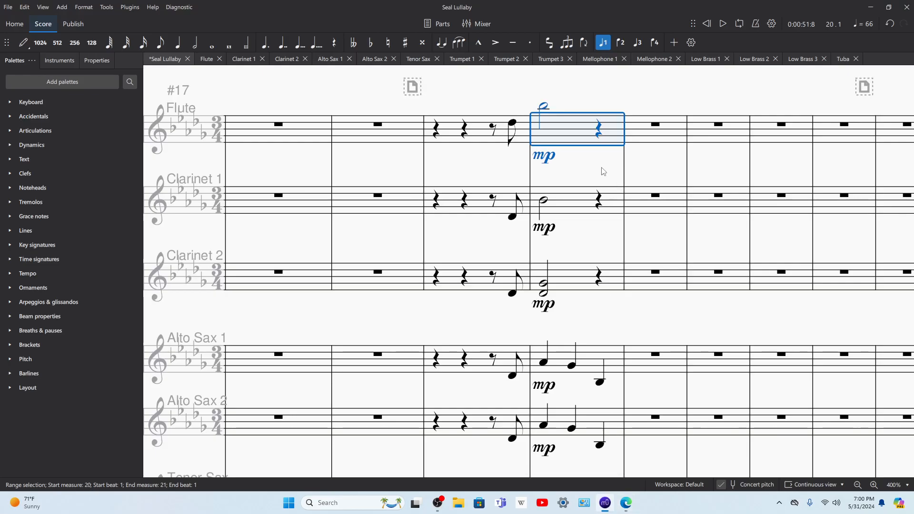
key(n)
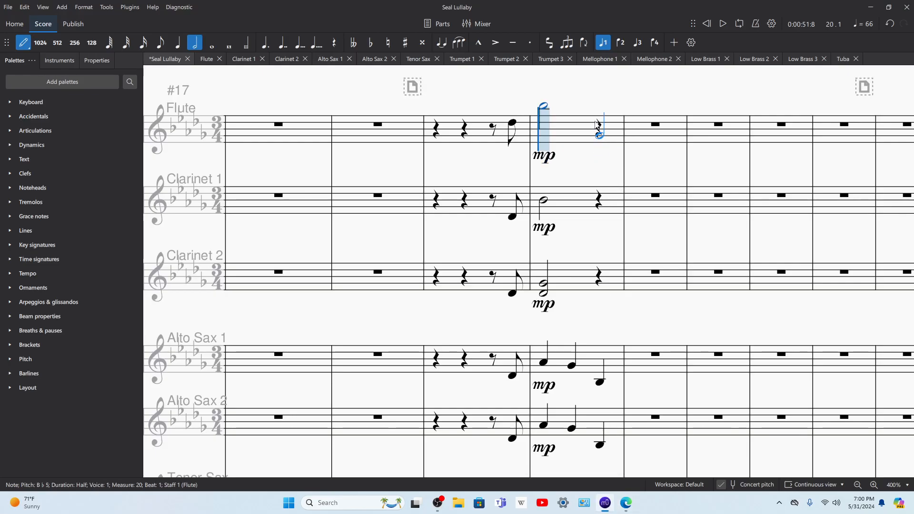
click(159, 42)
click(600, 103)
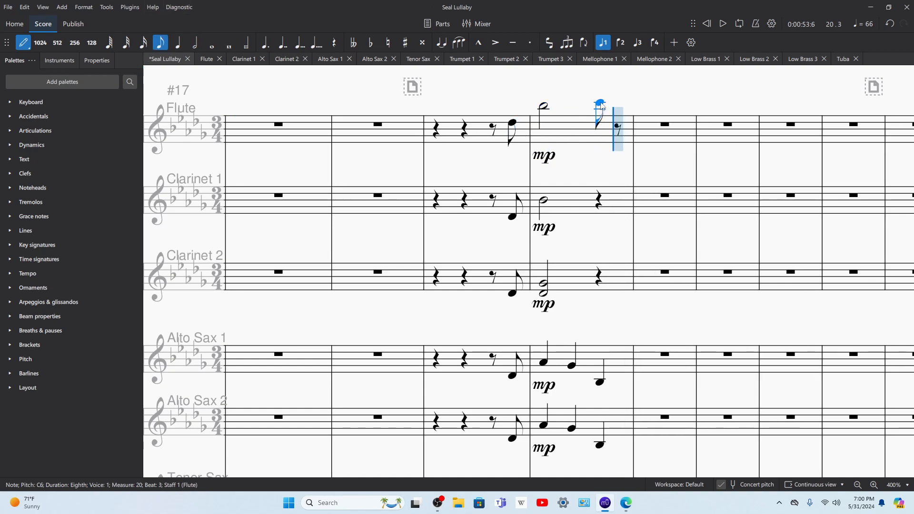
click(618, 102)
Step: Enter the quarter notes C6, A♭5 and D♭6 in measure 21 of the Flute, following the choral melody
click(625, 504)
click(605, 504)
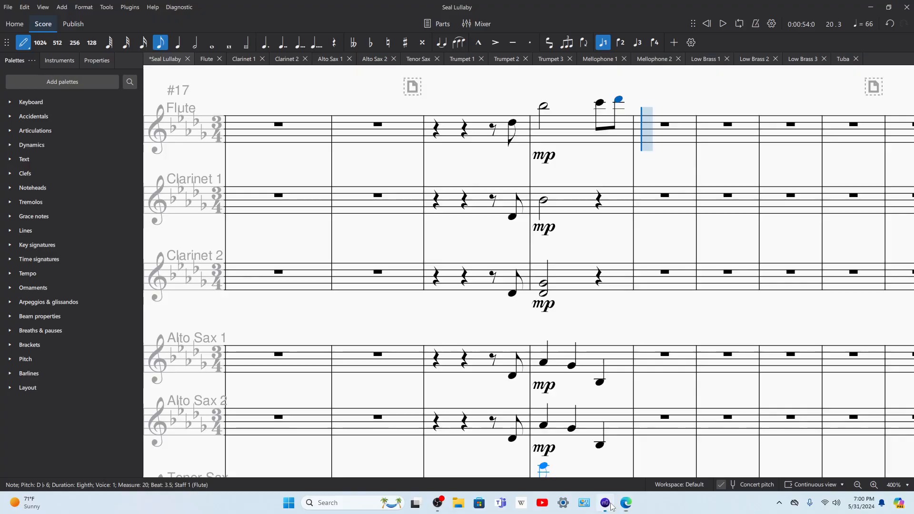
click(177, 43)
click(650, 105)
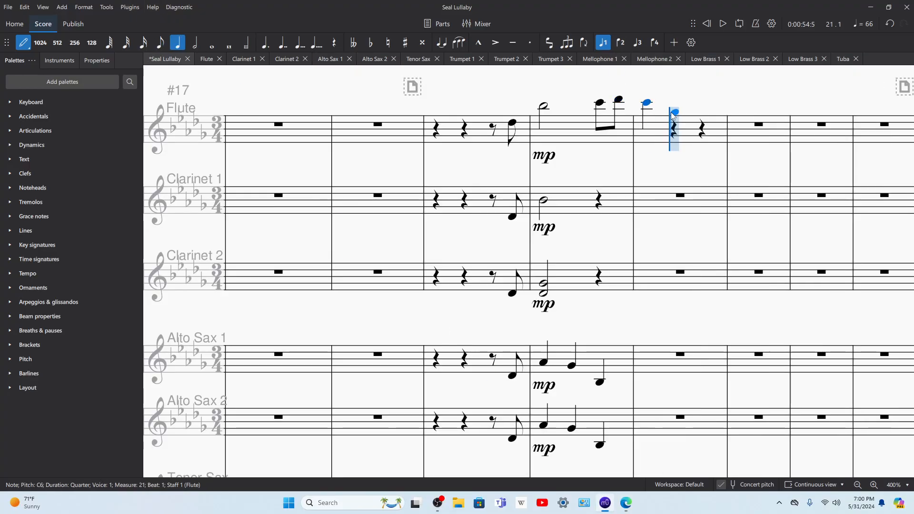
click(674, 109)
click(703, 100)
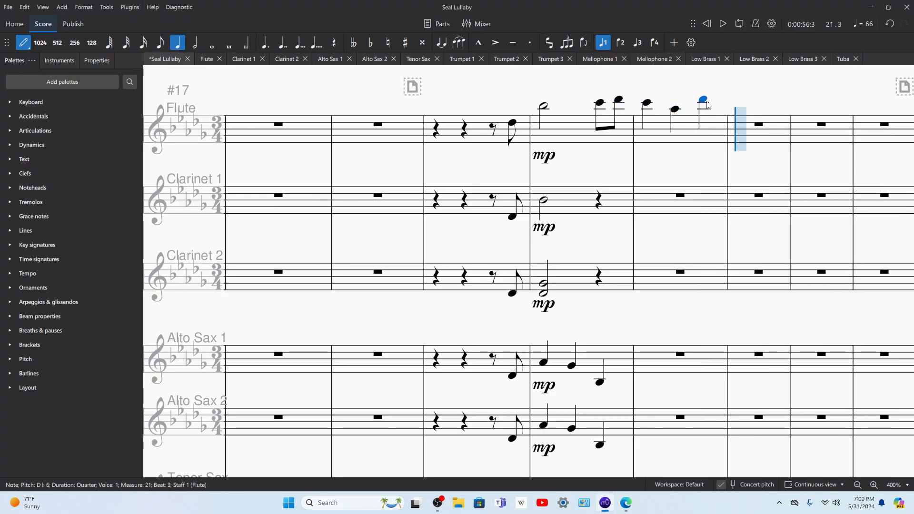
Step: Enter a C6 eighth note and a dotted A♭5 quarter note at the start of the Flute's measure 22, matching the choral rhythm
click(766, 106)
click(769, 110)
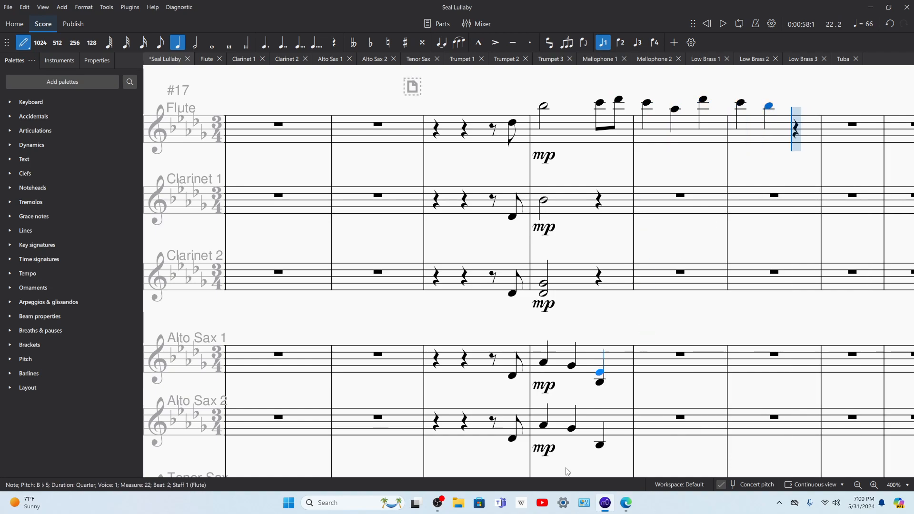
click(606, 503)
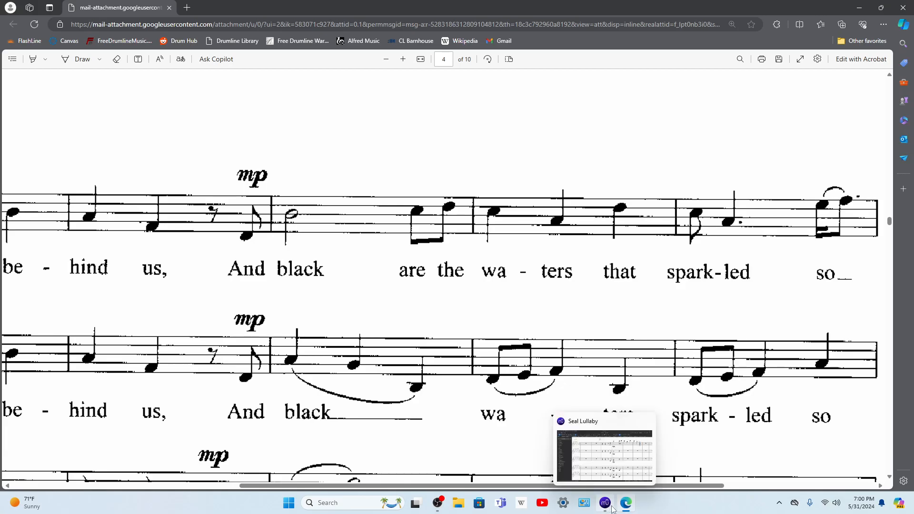
click(612, 507)
click(166, 43)
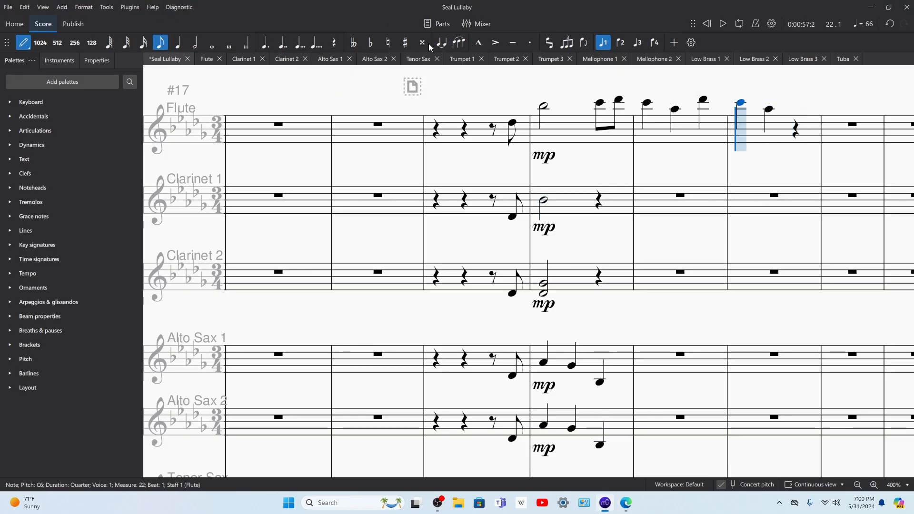
click(744, 105)
click(760, 110)
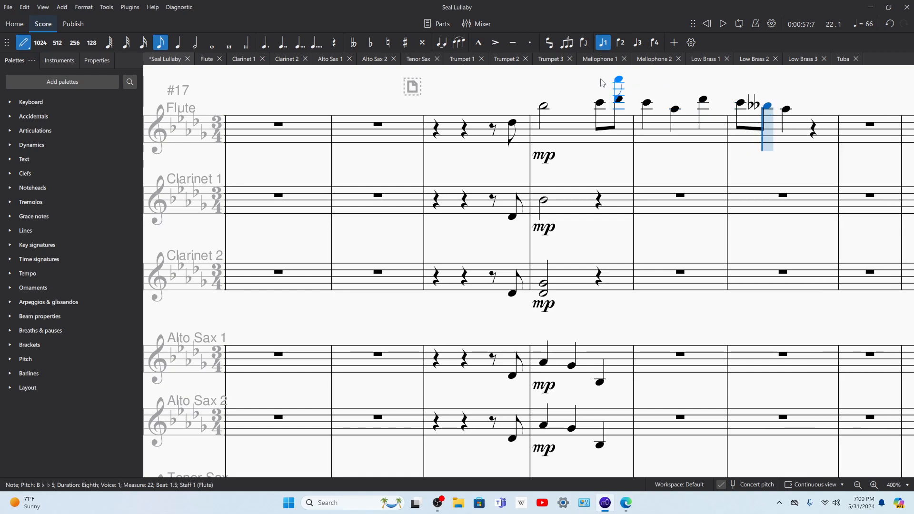
click(178, 42)
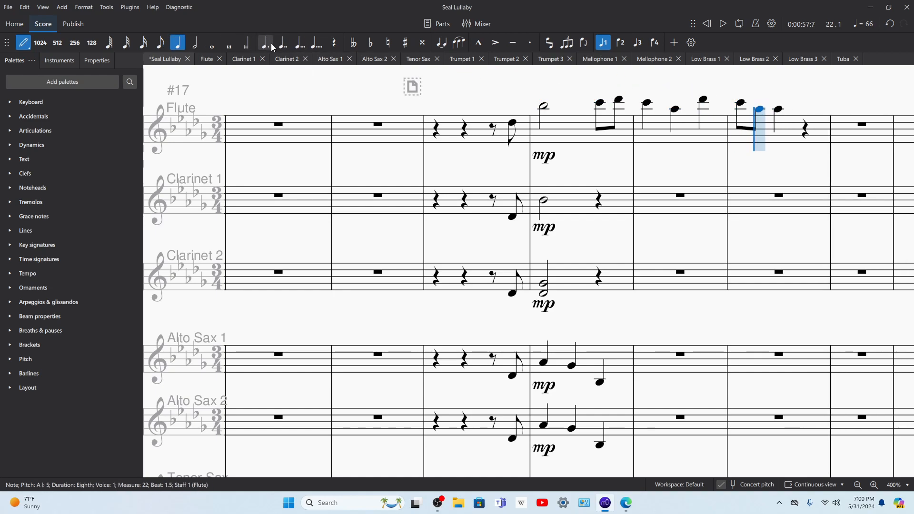
click(755, 110)
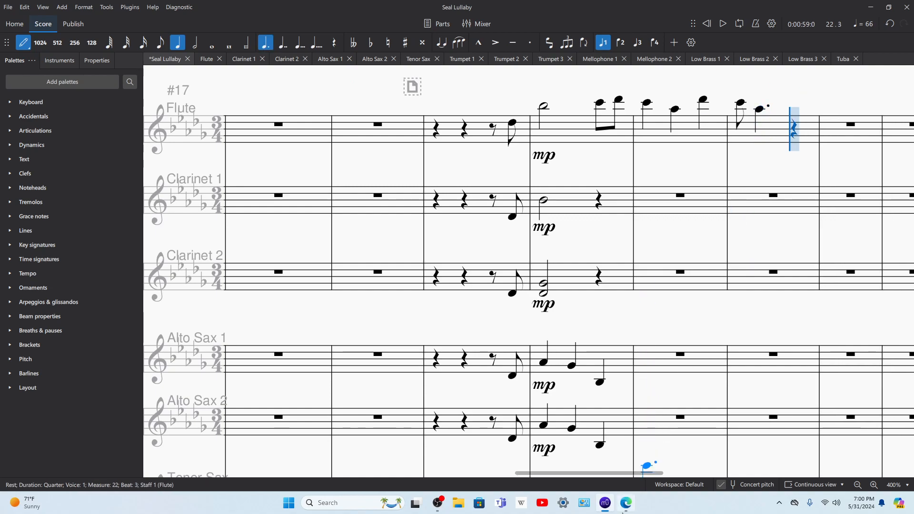
Step: Consult the choral melody in Edge, then enter a sixteenth note E♭6 on beat 3 of the Flute's measure 22
click(625, 504)
click(614, 512)
key(3)
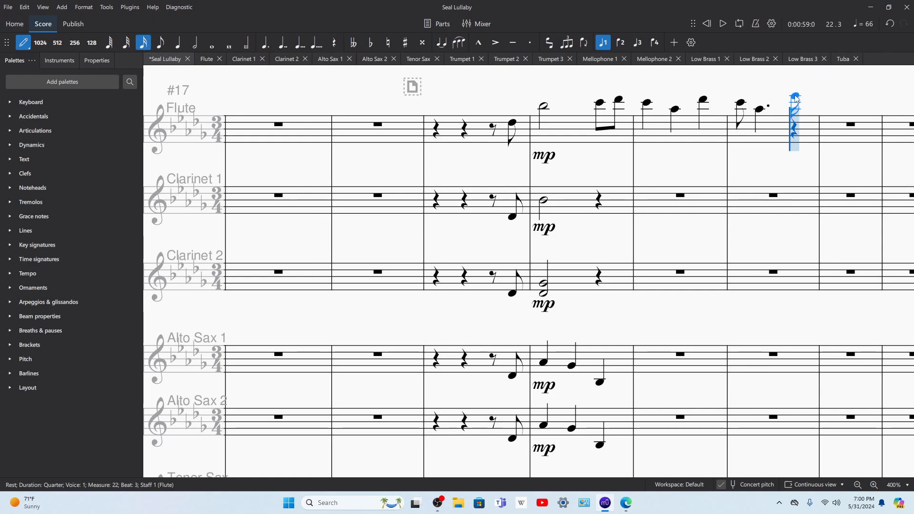
click(804, 98)
Step: Enter a dotted eighth note F6 directly after the Flute's sixteenth in measure 22 and delete the stray notes in measure 23
click(162, 43)
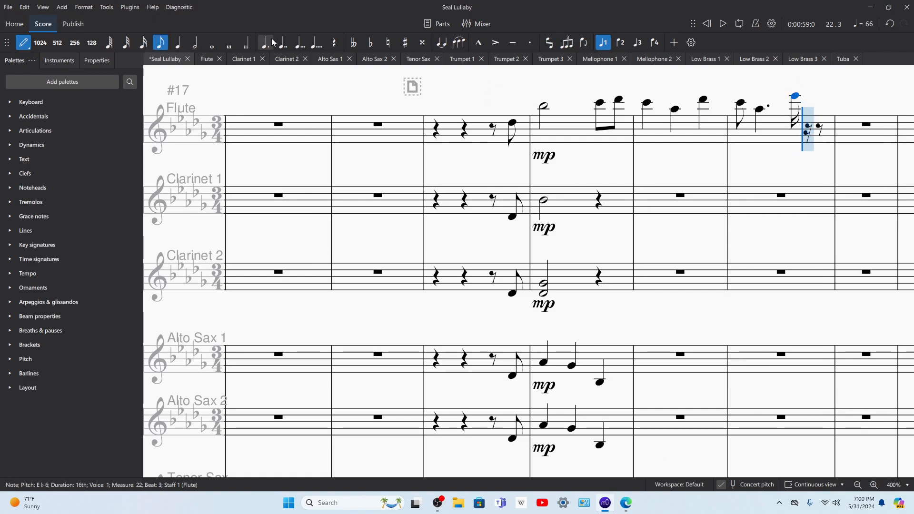
click(814, 95)
key(Left)
key(Left)
key(Left)
key(Left)
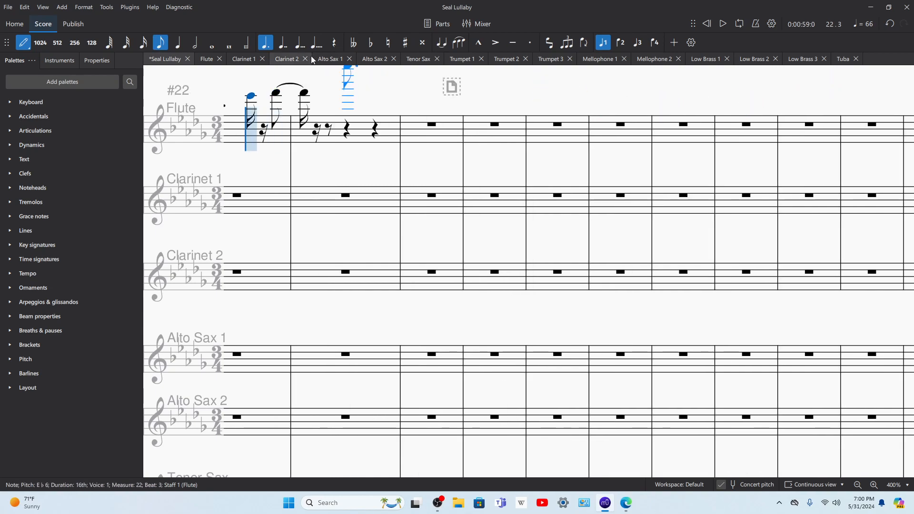
click(274, 89)
key(Right)
key(Delete)
key(Escape)
click(355, 137)
key(Delete)
Step: Copy the Flute's measures 20–22 into Clarinet 1 from measure 20 and lower them one octave
drag(363, 83, 630, 122)
click(329, 181)
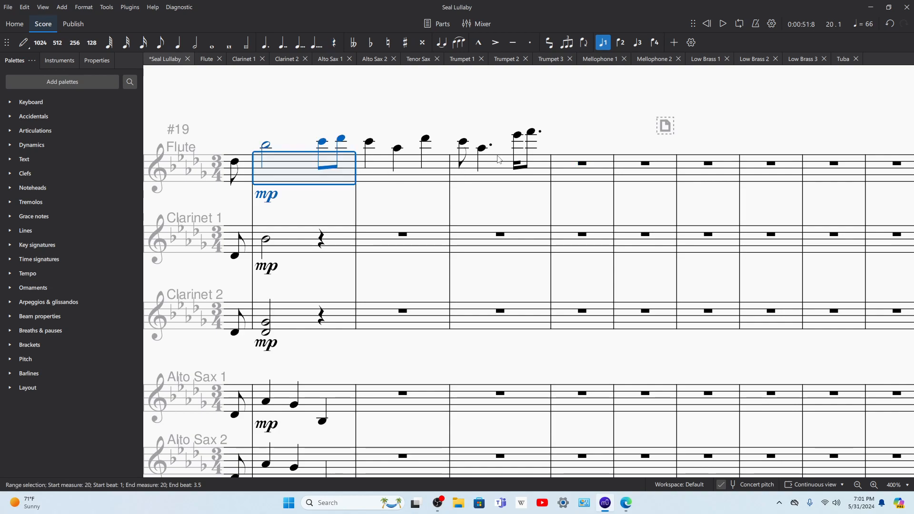
shift+click(494, 173)
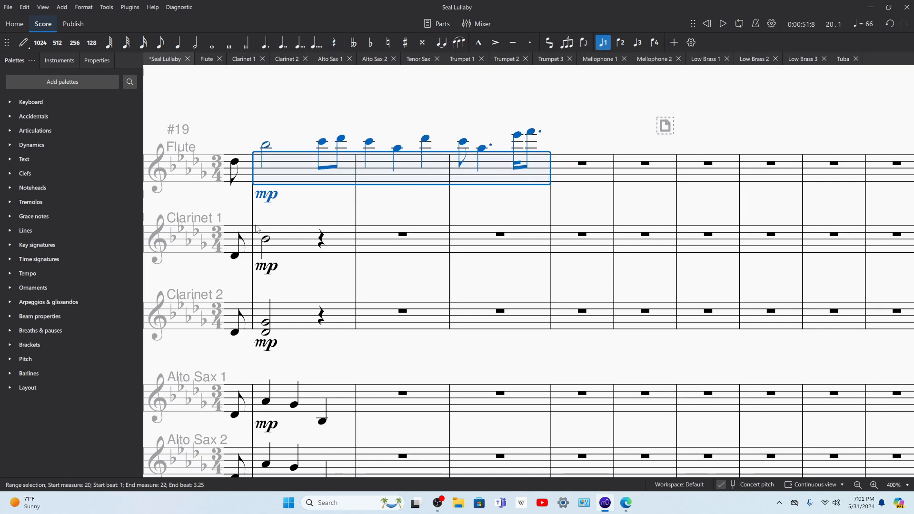
drag(279, 215, 386, 197)
click(391, 221)
key(ctrl+v)
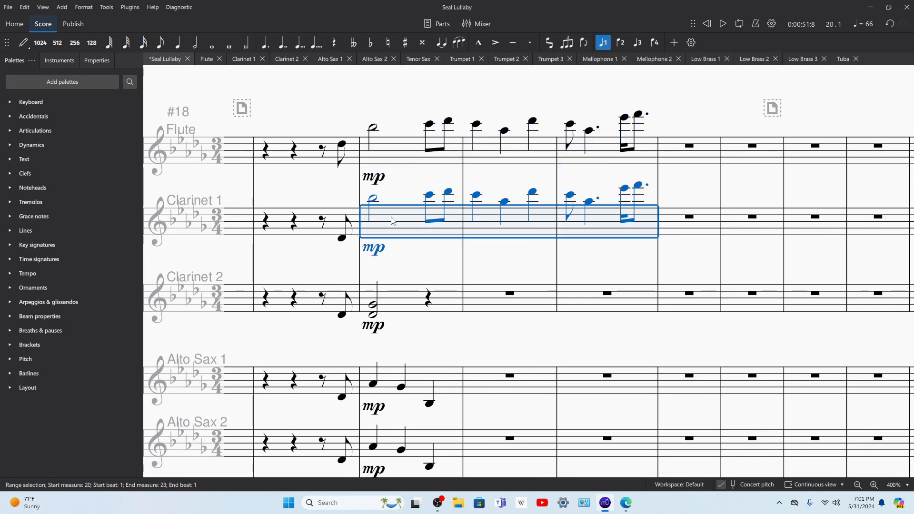
key(space)
Step: Paste the same three-measure melody into Trumpet 1 from measure 20 and lower it one octave
scroll(402, 262, down, 6)
key(space)
click(429, 309)
key(ctrl+v)
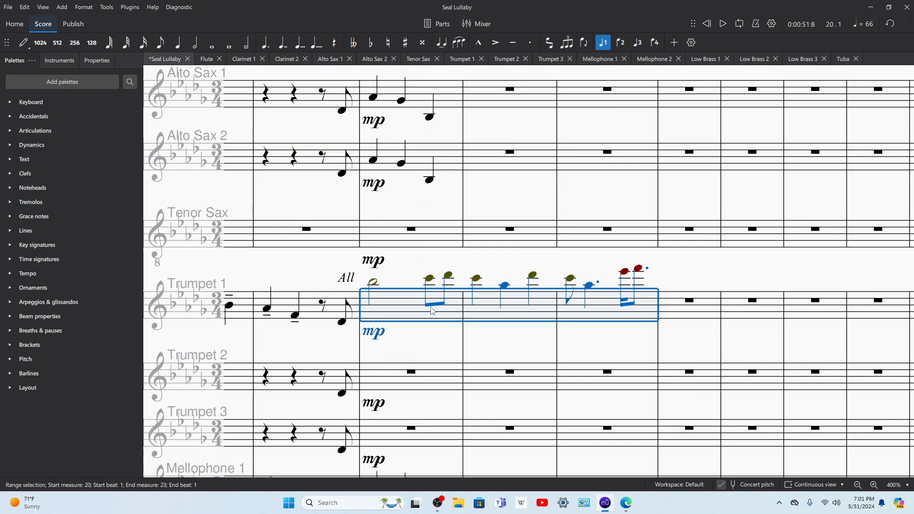
key(ctrl+Down)
Step: Play back measures 20–22 to check the new melody in the Trumpet 1 part
key(space)
click(613, 266)
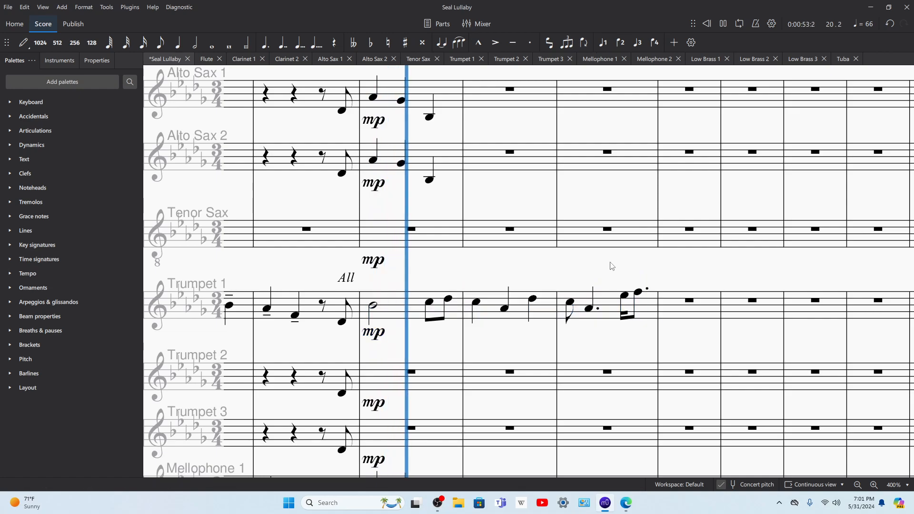
scroll(485, 246, down, 1)
scroll(556, 241, up, 2)
scroll(464, 352, down, 1)
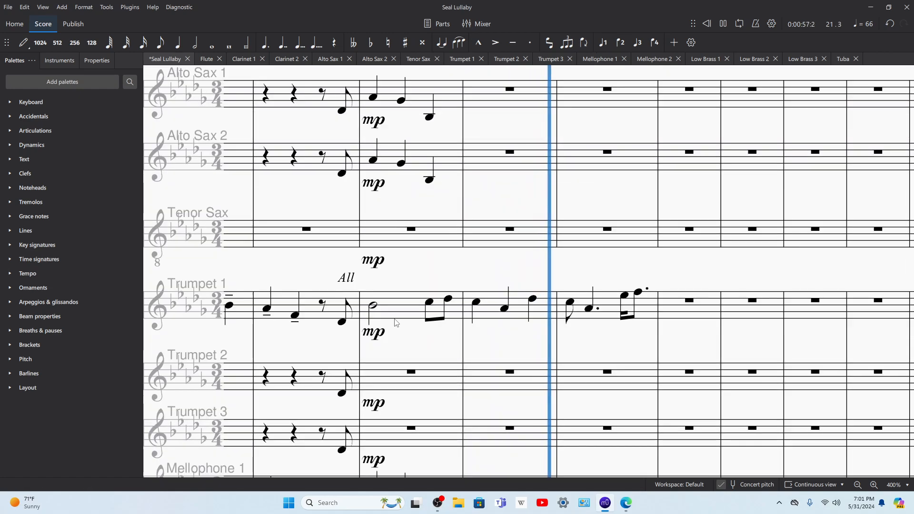
drag(408, 273, 533, 252)
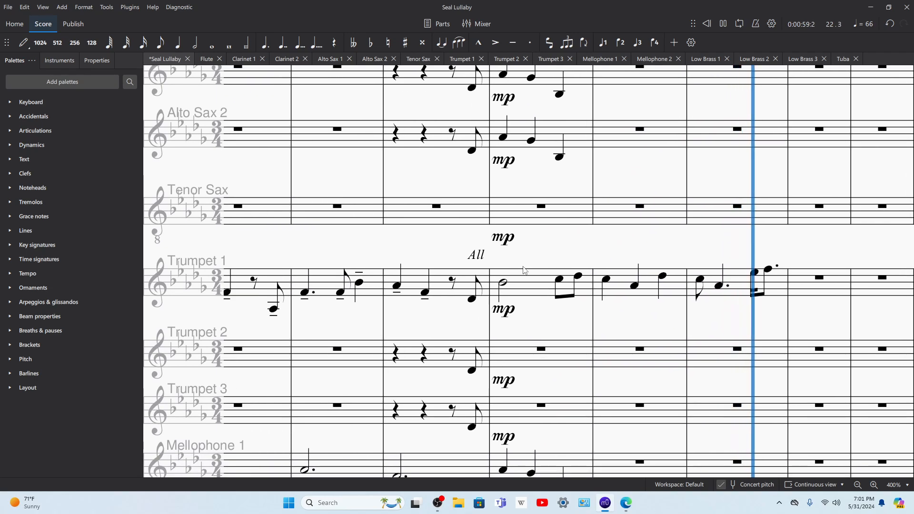
key(space)
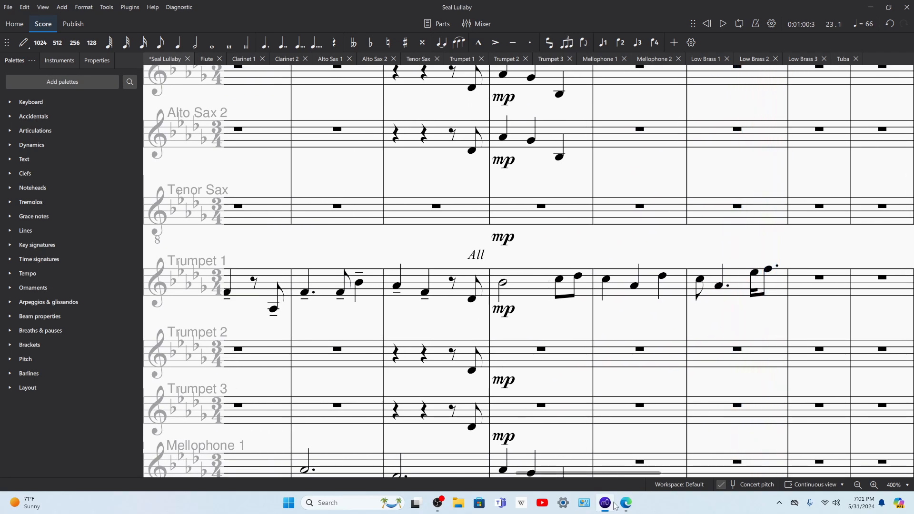
Step: Study the lower vocal lines of the choral score in Edge at "And black waters sparkled", then return to the Seal Lullaby score
click(627, 506)
scroll(487, 320, down, 1)
scroll(366, 255, left, 2)
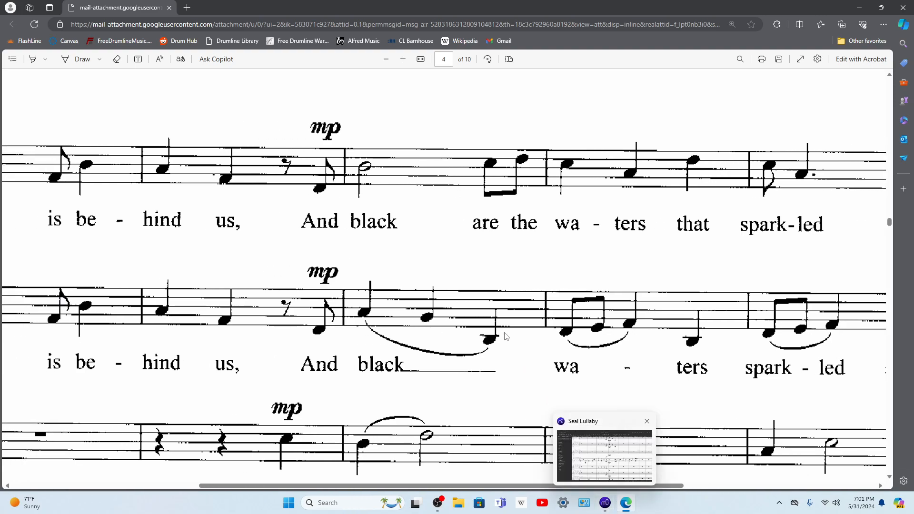
scroll(456, 326, down, 4)
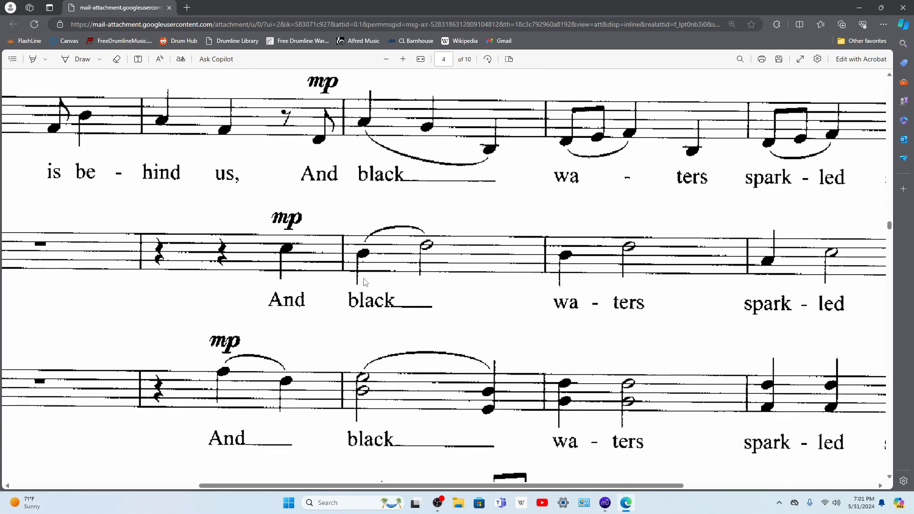
scroll(419, 245, up, 4)
scroll(369, 268, down, 3)
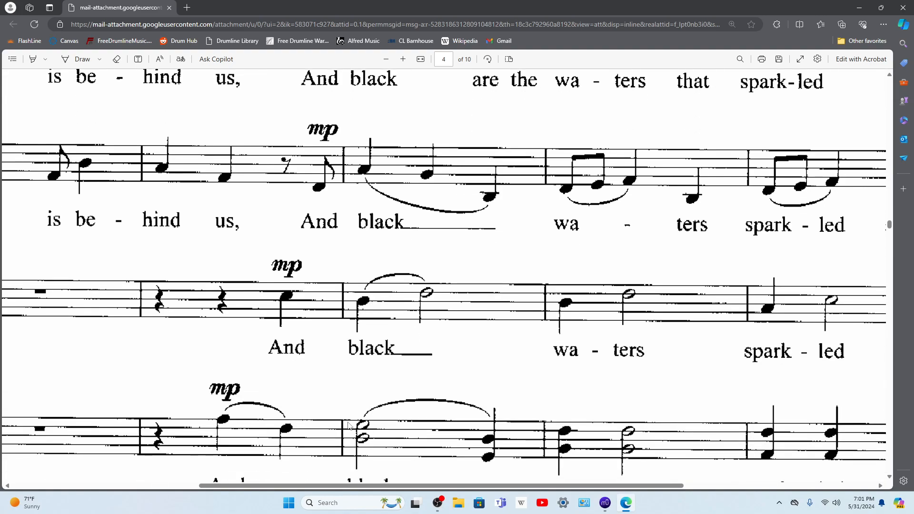
scroll(357, 404, down, 2)
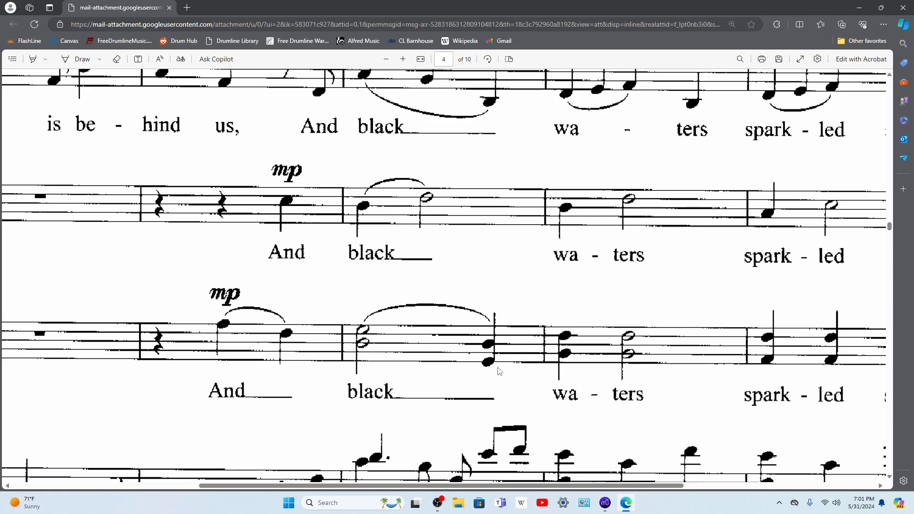
mouse_move(605, 506)
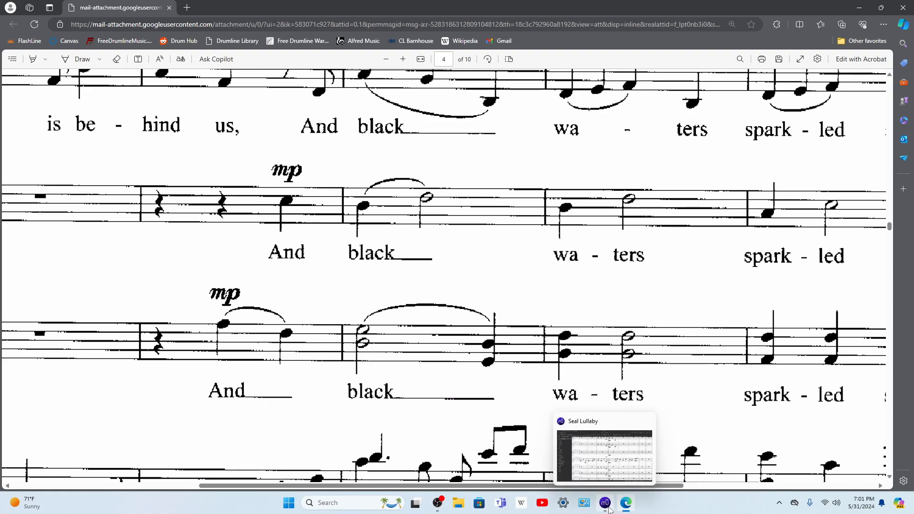
click(611, 509)
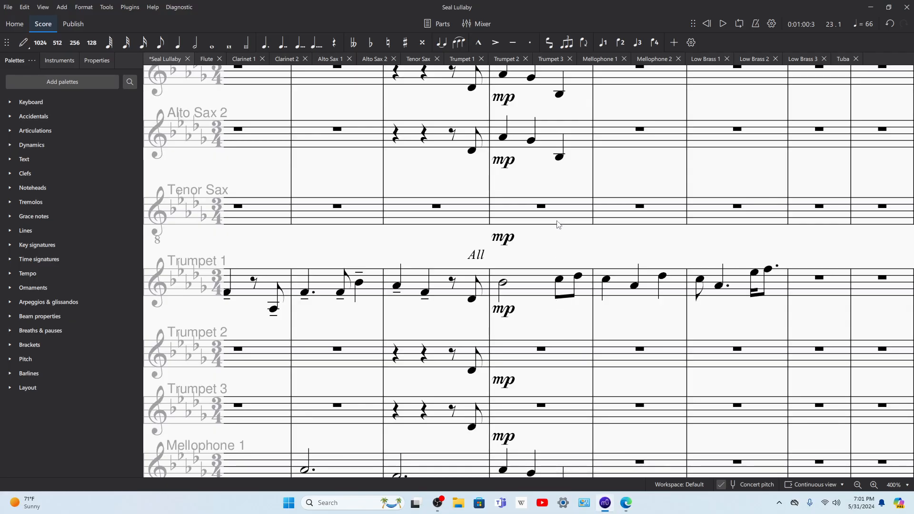
Step: Enter half notes on beat 1 of measure 20: D♭5 in Trumpet 2 and G♭4 in Trumpet 3
click(543, 355)
key(n)
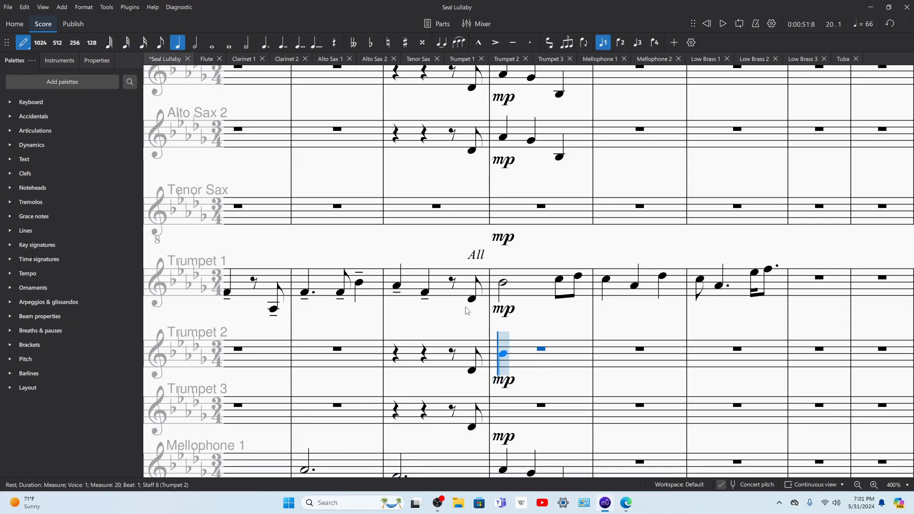
click(195, 42)
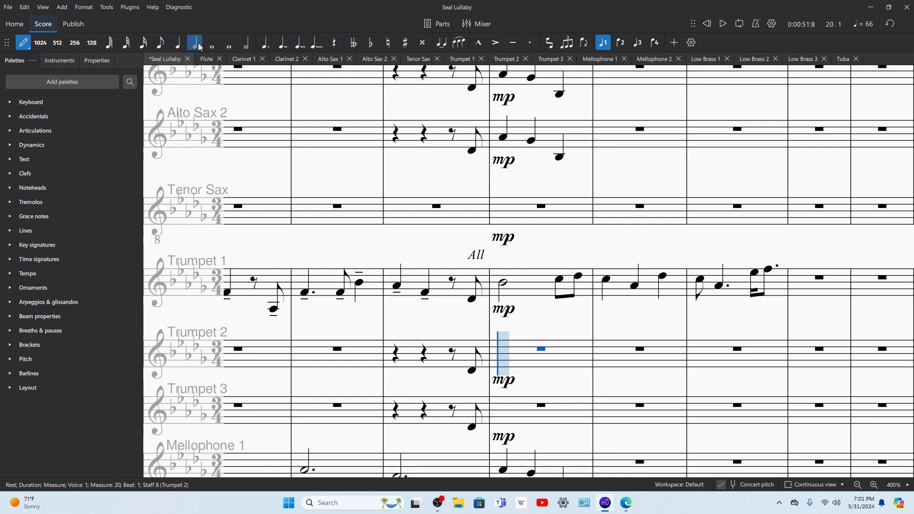
click(515, 348)
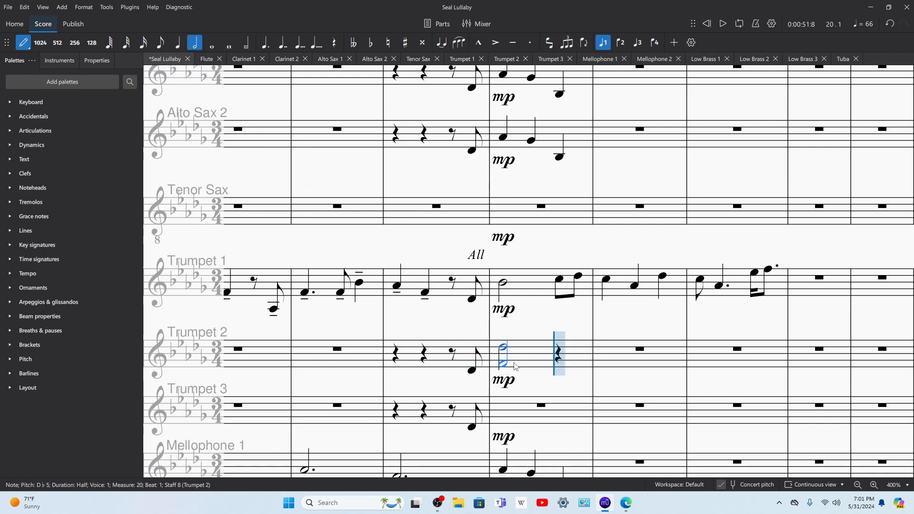
click(504, 417)
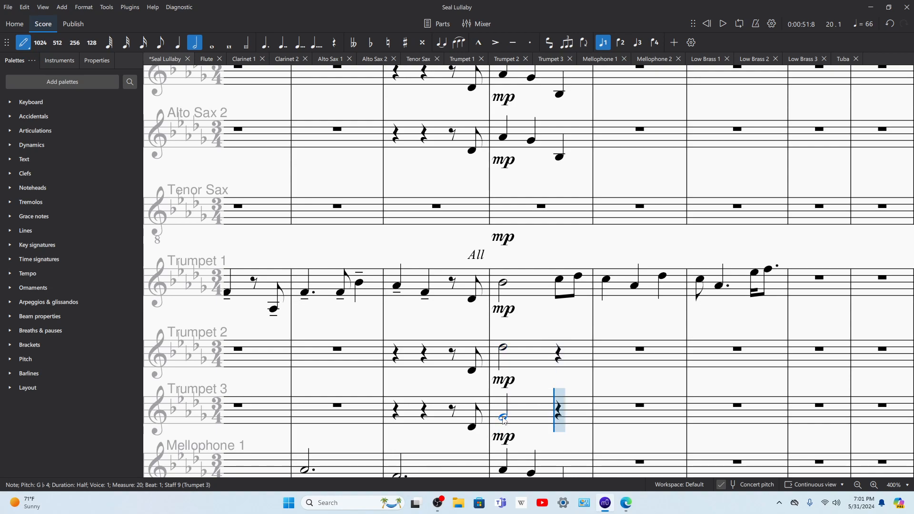
Step: Enter quarter notes on beat 3 of measure 20: G♭4 in Trumpet 2 and D♭4 in Trumpet 3
click(177, 42)
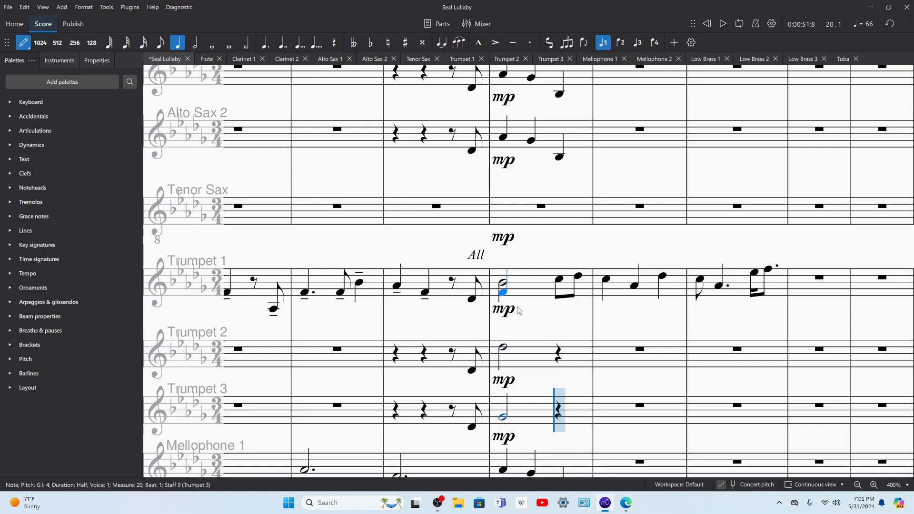
click(559, 361)
click(560, 428)
key(Escape)
Step: Play back the trumpet harmony from measure 20, and again from the start of measure 19
click(503, 350)
key(space)
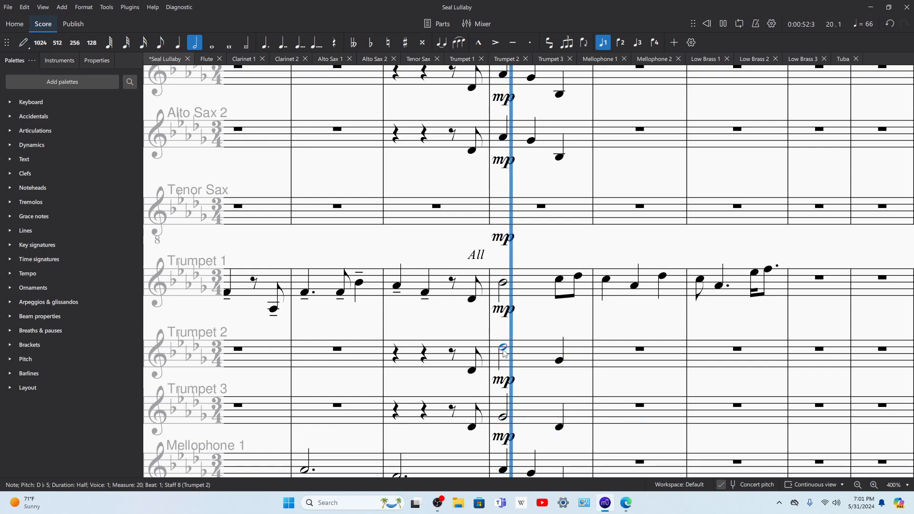
key(space)
click(397, 286)
key(space)
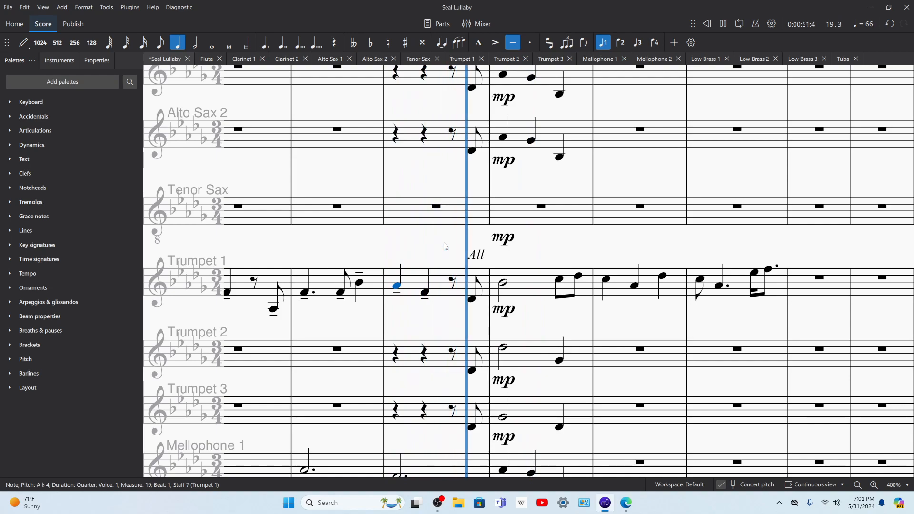
key(space)
Step: Delete the mp dynamics in measure 20 from all parts, from the Flute down to the Marimba
click(507, 314)
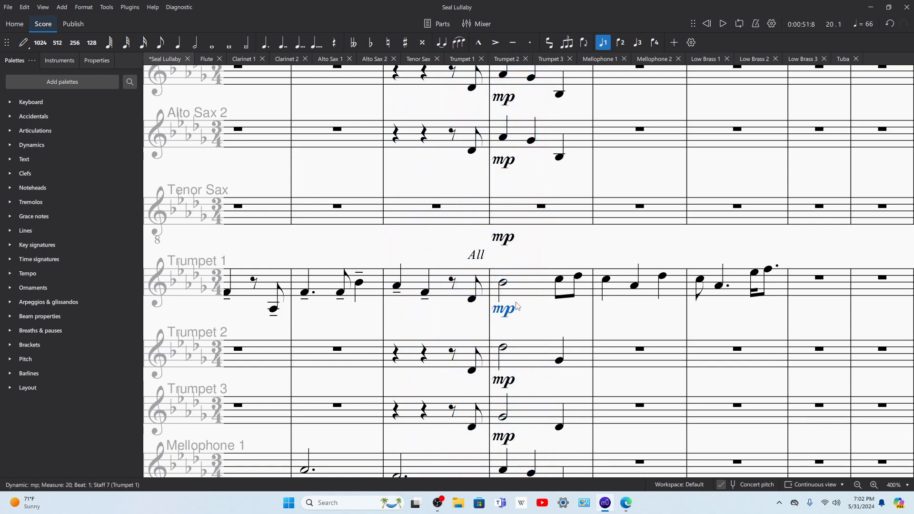
scroll(595, 325, down, 10)
click(595, 317)
click(592, 332)
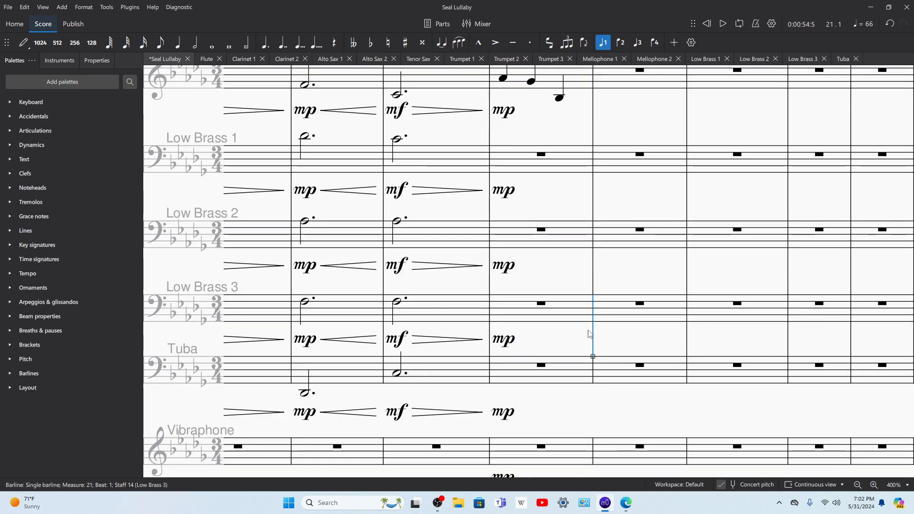
scroll(522, 421, down, 3)
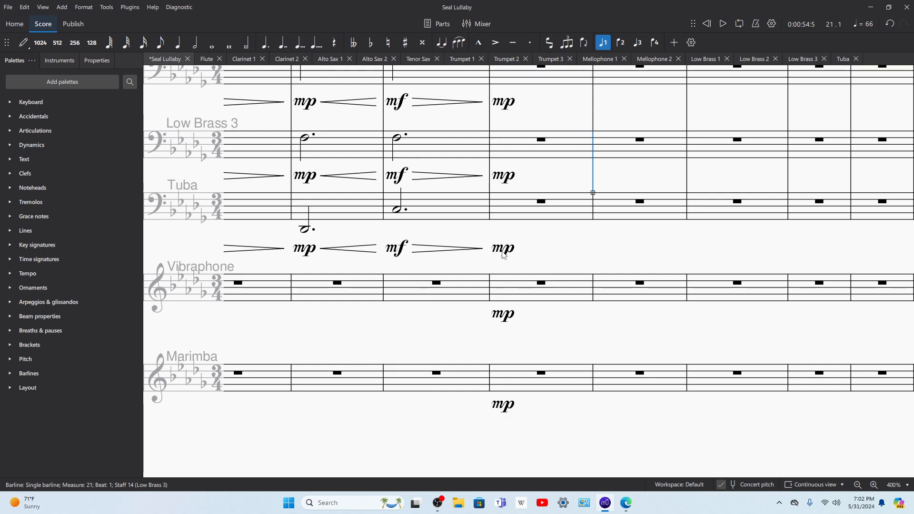
click(542, 213)
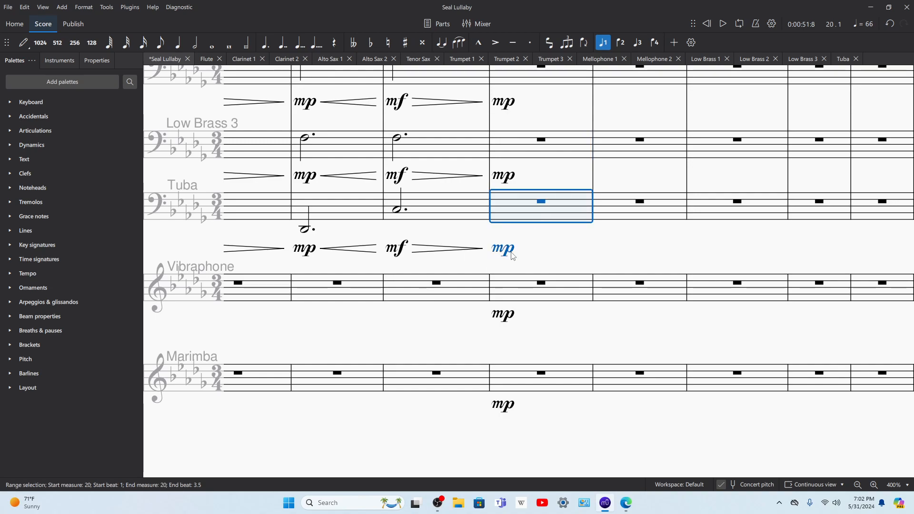
click(507, 408)
scroll(501, 294, up, 12)
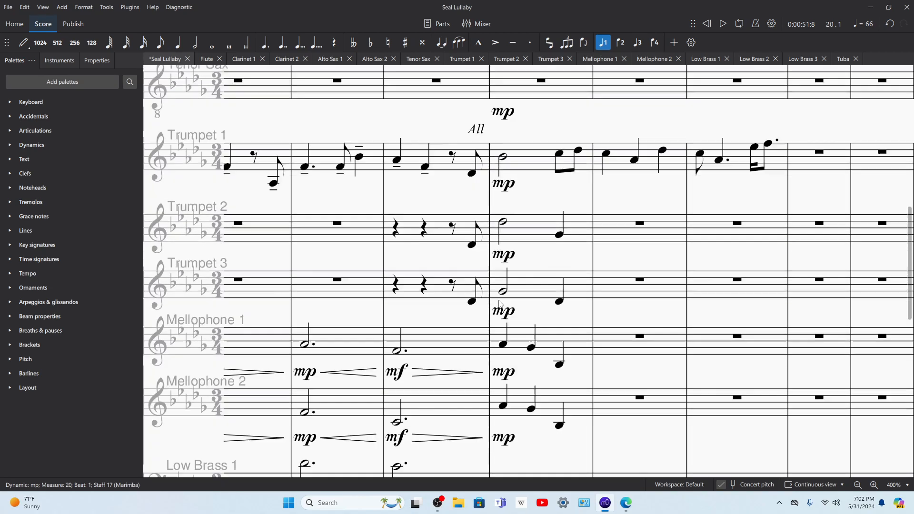
scroll(502, 294, up, 7)
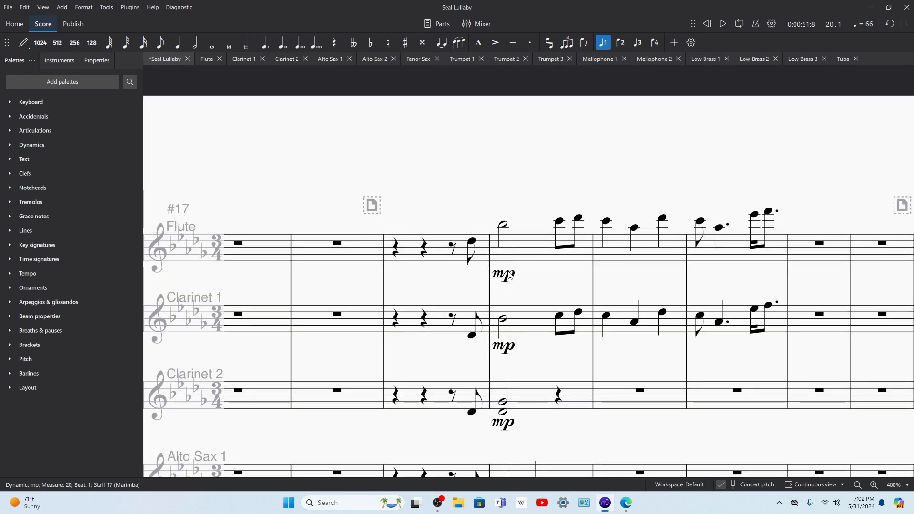
shift+click(510, 275)
Step: Try to apply an mf dynamic to measure 19 in all parts from the Flute down to the Tuba
click(471, 245)
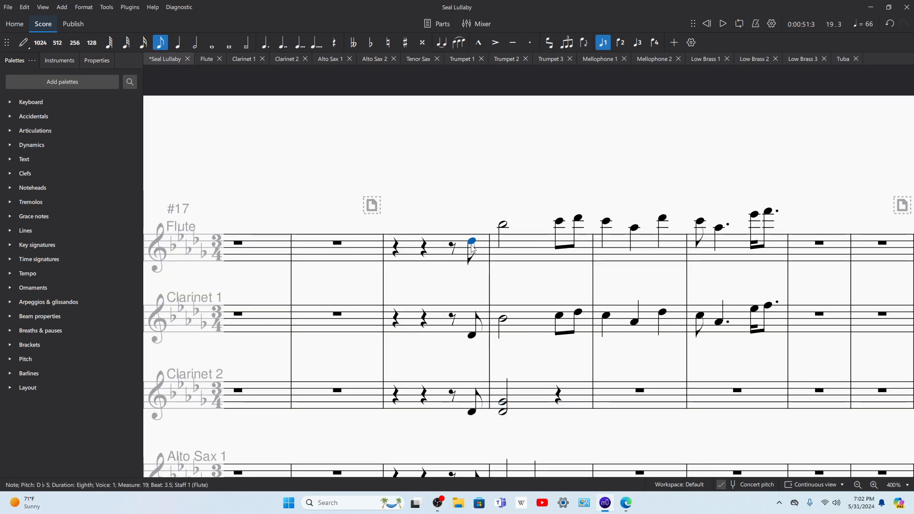
scroll(469, 274, down, 12)
scroll(467, 275, down, 2)
scroll(470, 271, up, 5)
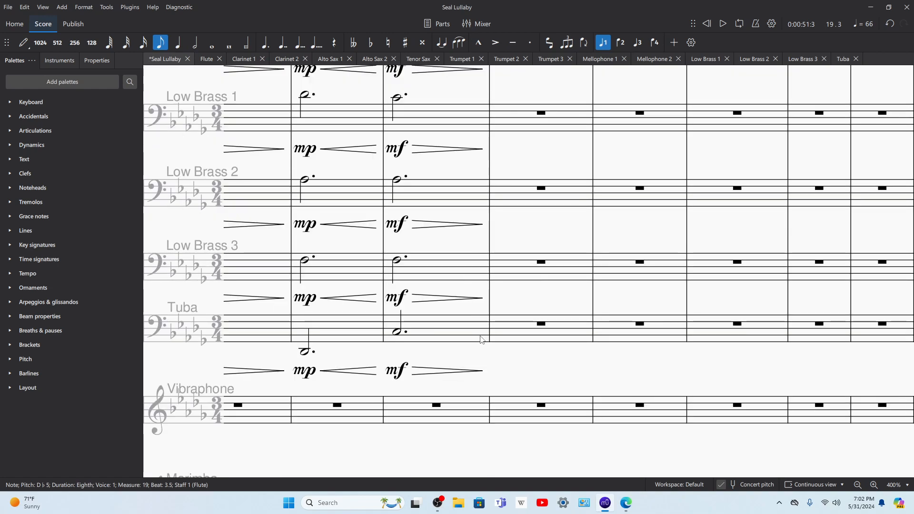
scroll(473, 363, right, 4)
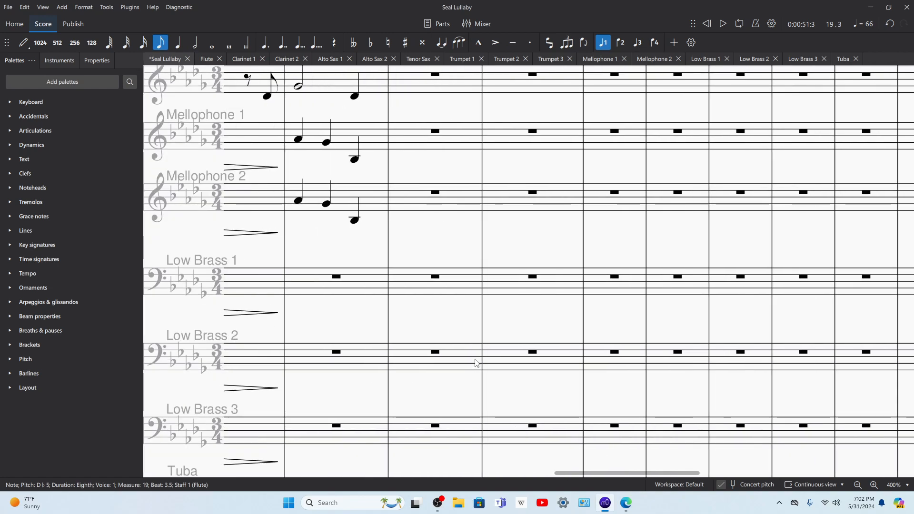
scroll(464, 320, left, 8)
scroll(661, 300, up, 10)
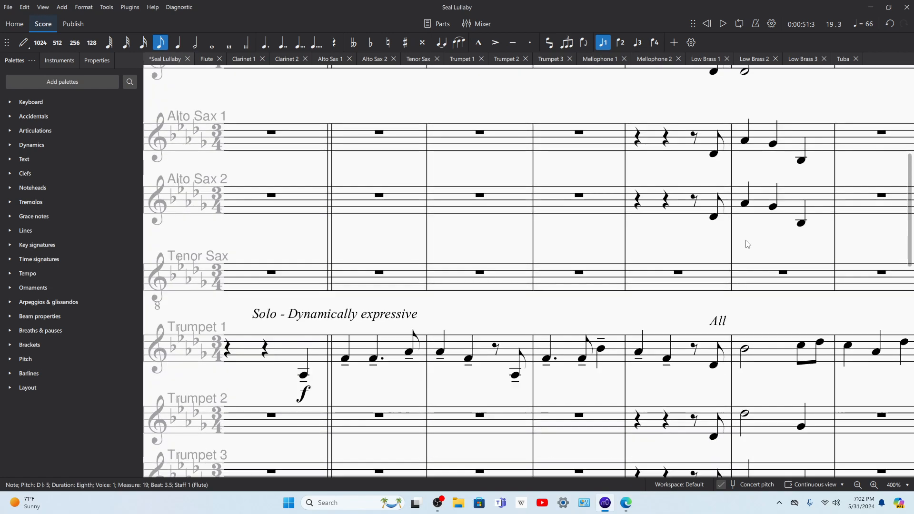
scroll(710, 233, down, 12)
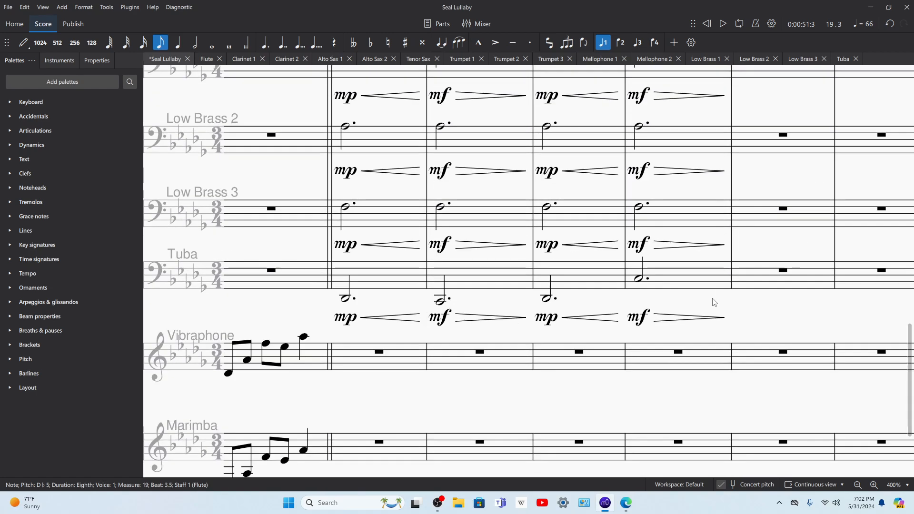
shift+click(716, 278)
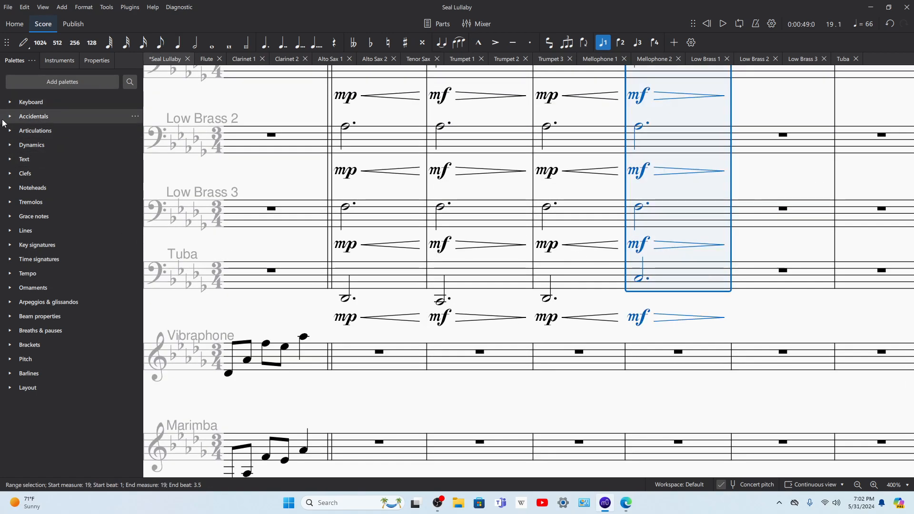
click(15, 145)
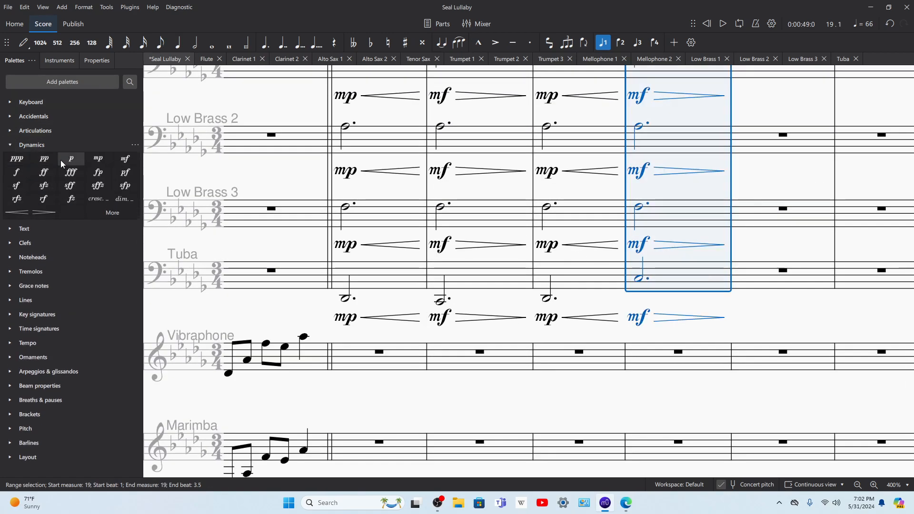
click(124, 160)
key(ctrl+z)
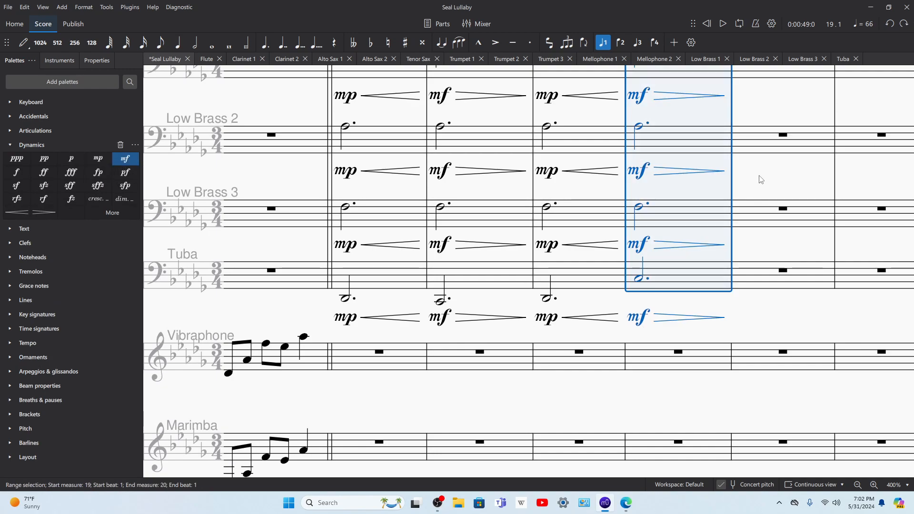
Step: Add an mf dynamic to the pickup eighth note at the end of measure 19 in Trumpets 1, 2 and 3
scroll(760, 179, up, 9)
click(716, 250)
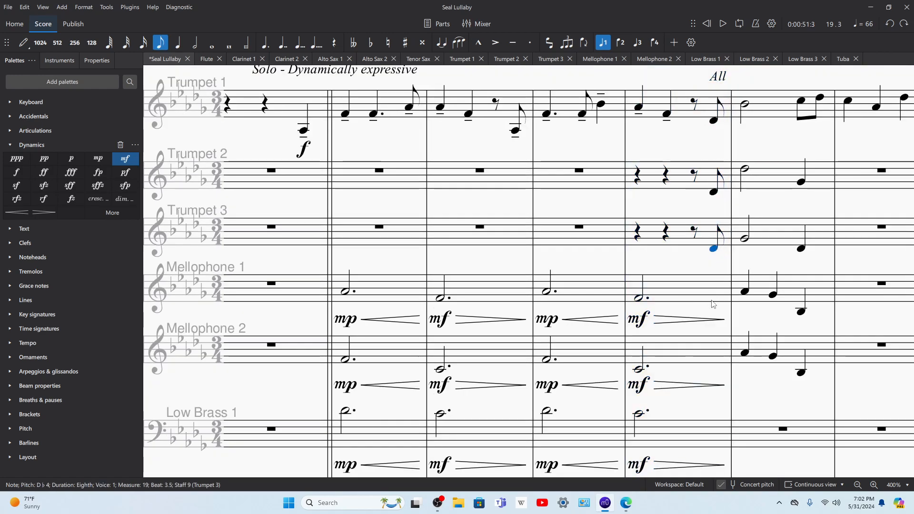
click(745, 291)
scroll(761, 269, right, 5)
click(530, 123)
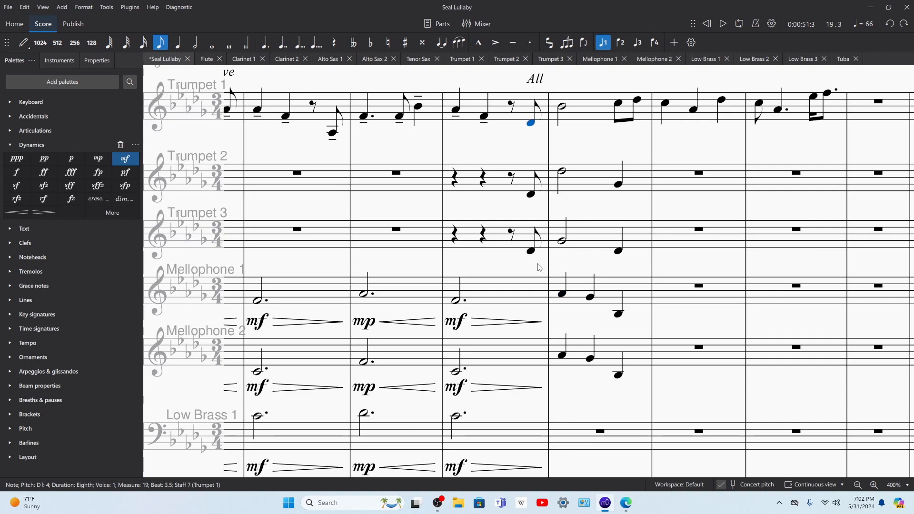
shift+click(530, 252)
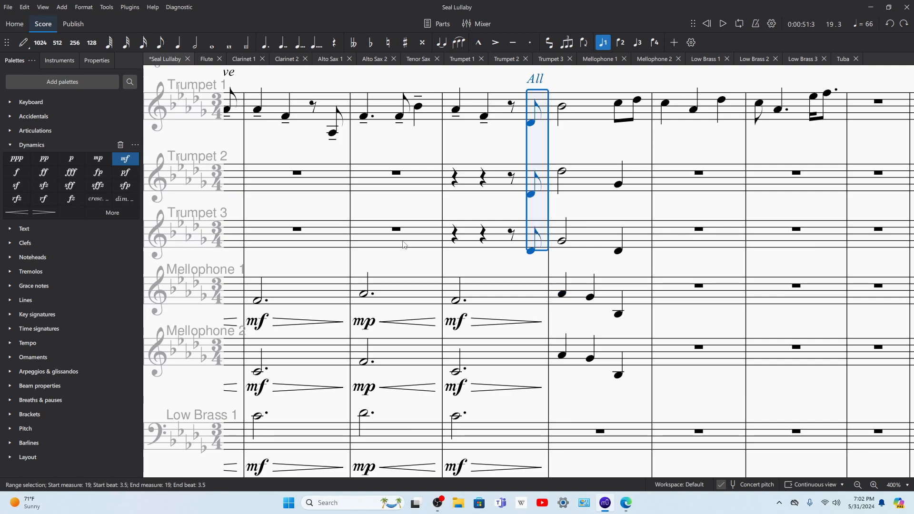
click(125, 159)
Step: Add an mf dynamic at the start of measure 20 in Mellophone 1 and Mellophone 2
click(583, 296)
key(shift+Down)
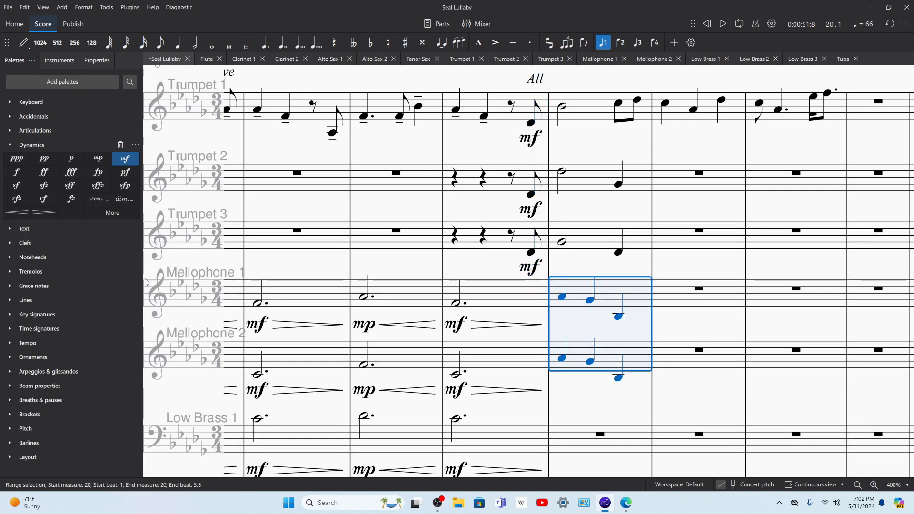
click(125, 159)
Step: Add an mf dynamic at the start of measure 20 in Low Brass 1, 2 and 3 and the Tuba
scroll(578, 285, down, 3)
click(579, 286)
scroll(578, 285, right, 3)
scroll(579, 284, down, 4)
shift+click(421, 281)
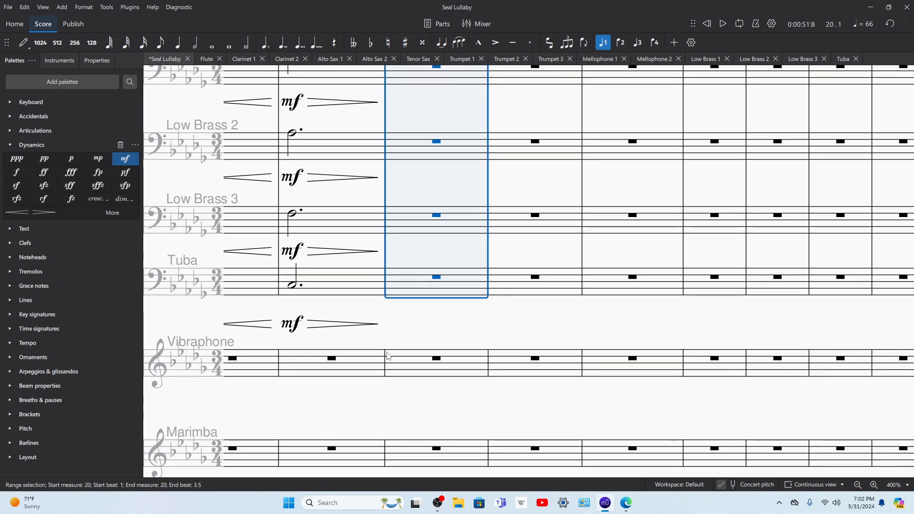
click(122, 165)
Step: Add an mf dynamic at the start of measure 20 in the Tenor Sax
scroll(408, 204, up, 8)
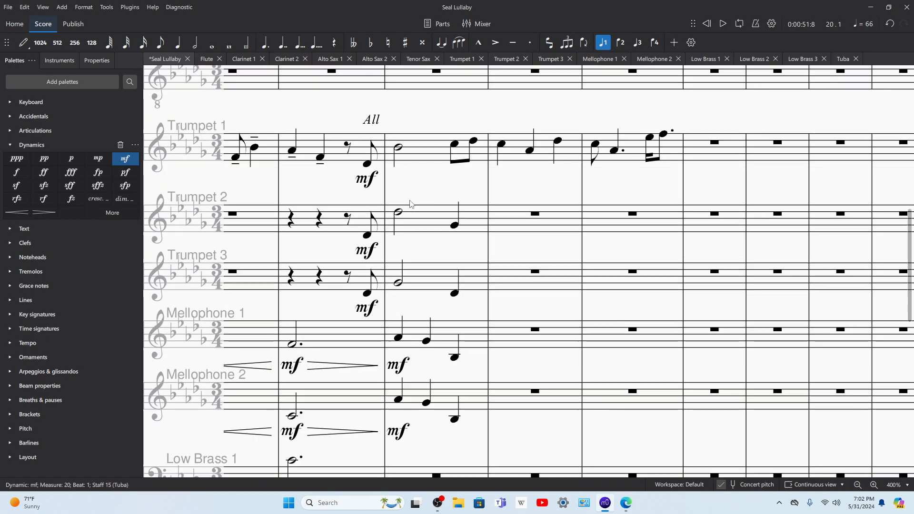
click(409, 205)
scroll(409, 205, up, 1)
scroll(408, 205, up, 3)
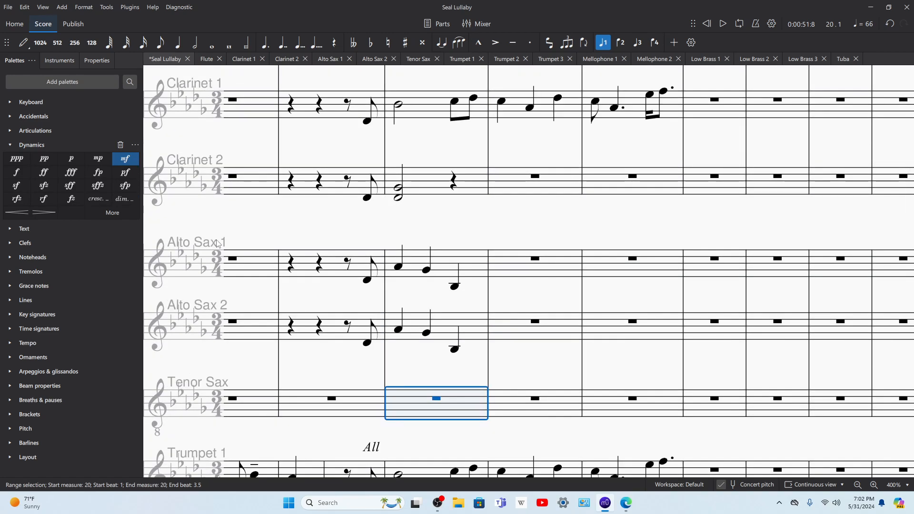
click(123, 165)
Step: Add an mf dynamic to the pickup eighth note of measure 19 in every part from the Flute down to Alto Sax 2
click(366, 344)
scroll(367, 272, up, 4)
shift+click(367, 234)
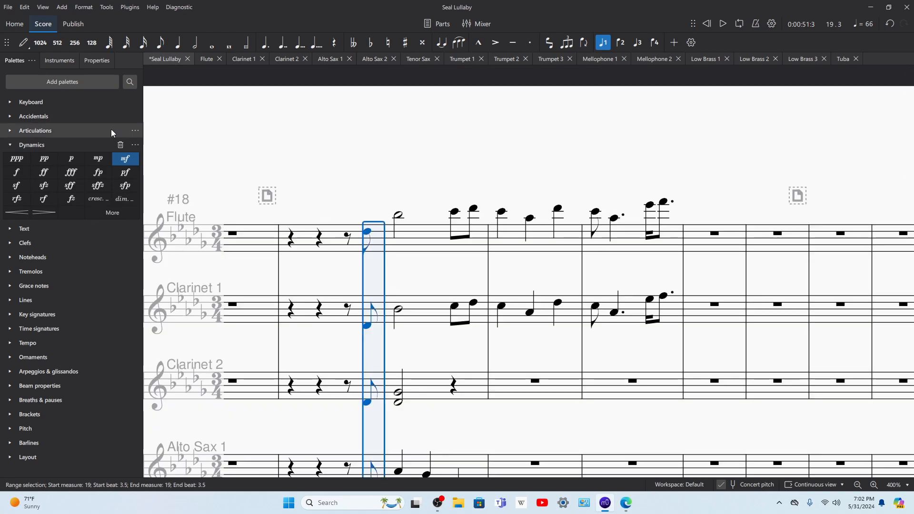
click(125, 159)
Step: Copy measures 16–17 of Low Brass 1, including the dynamics and hairpins, into the Tenor Sax
scroll(659, 218, down, 1)
key(space)
key(space)
drag(464, 355, 864, 335)
scroll(690, 332, down, 10)
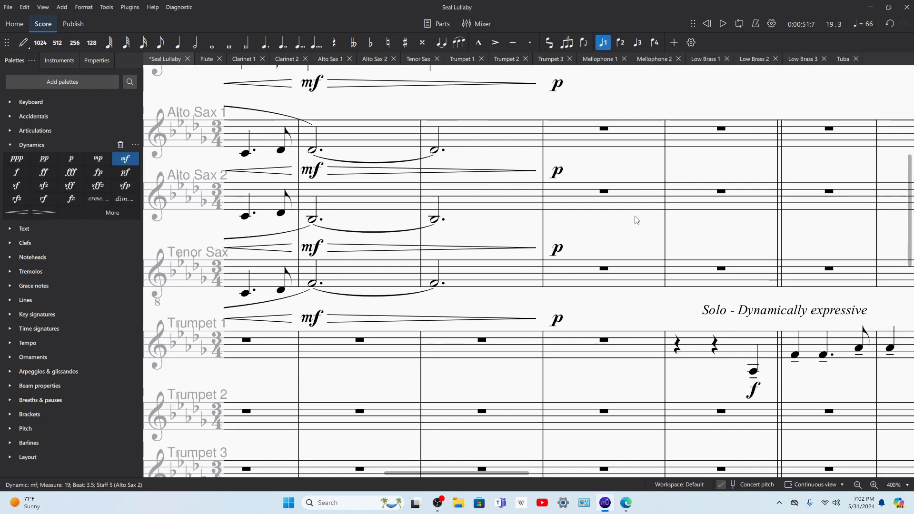
double_click(857, 485)
scroll(683, 318, up, 5)
drag(618, 223, 485, 209)
drag(657, 244, 510, 236)
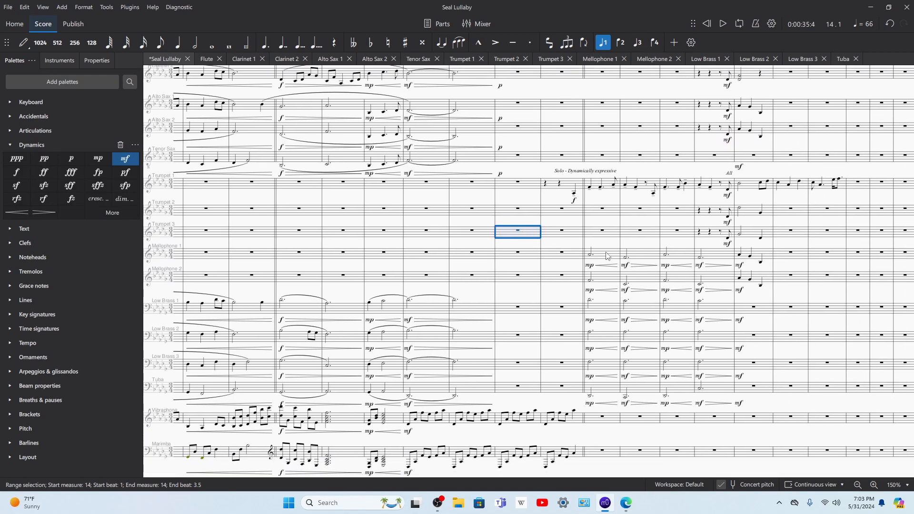
click(608, 309)
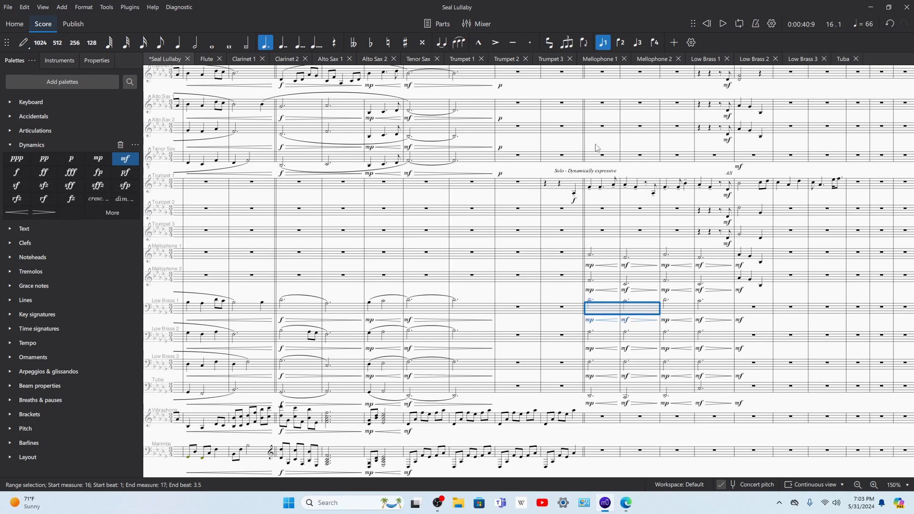
click(595, 159)
key(ctrl+v)
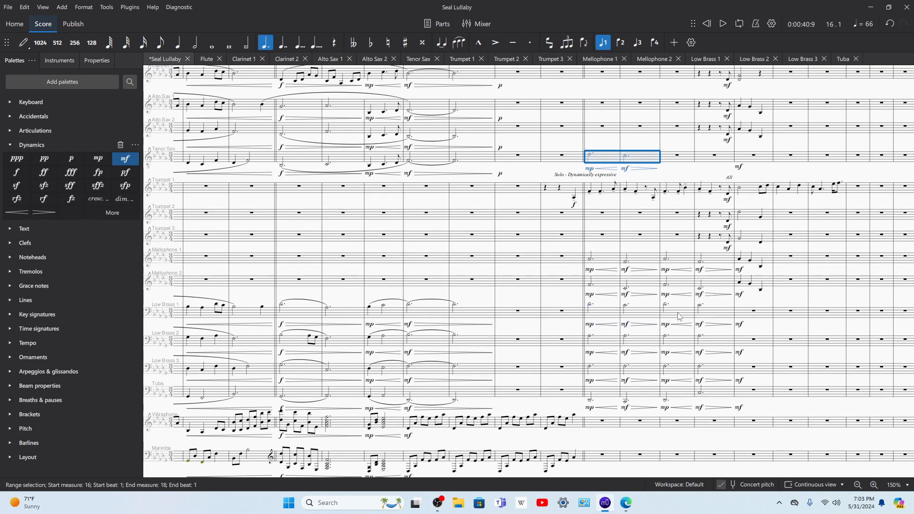
Step: Copy measures 18–19 of Low Brass 3, including the dynamics and hairpins, into the Tenor Sax
click(684, 371)
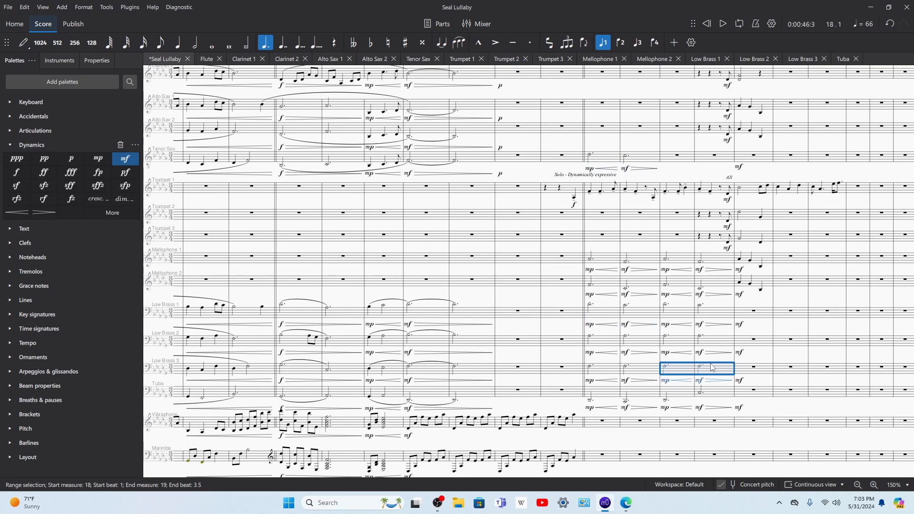
click(683, 158)
key(ctrl+v)
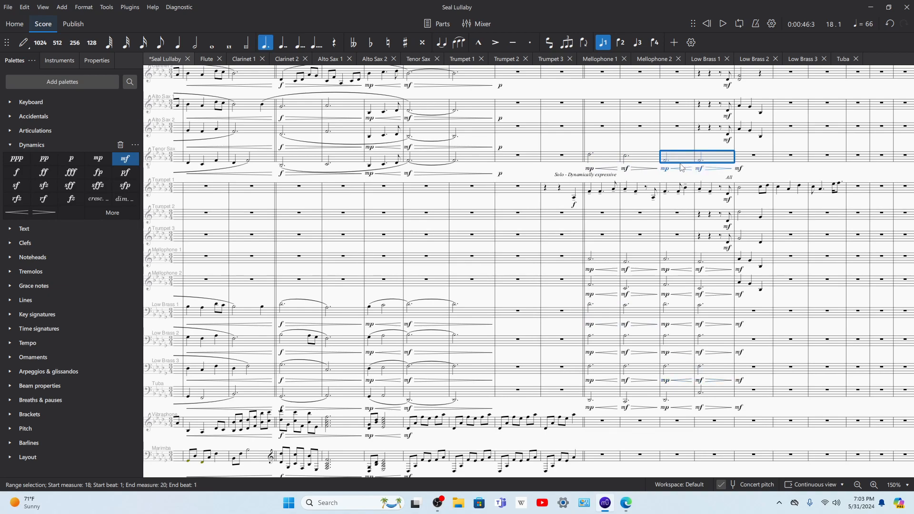
Step: Play back the score from measure 16 into measure 19 to check the Tenor Sax line
click(590, 157)
key(space)
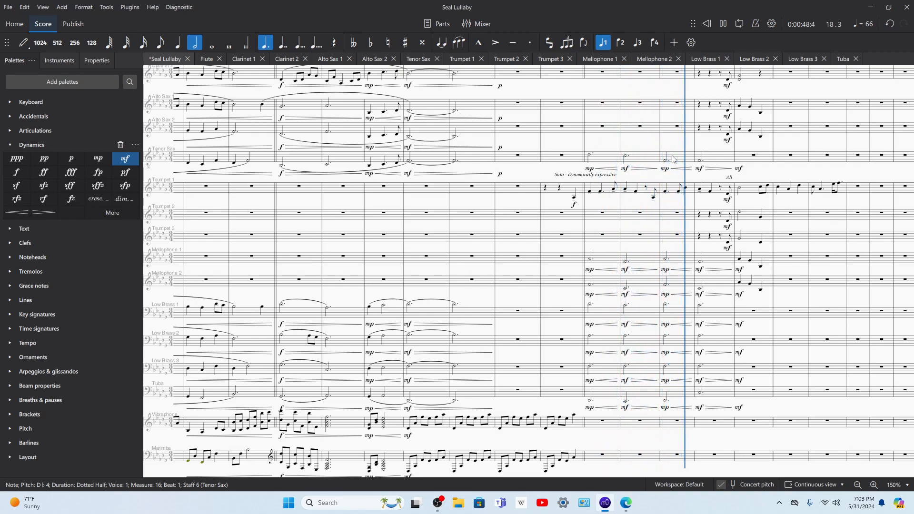
key(space)
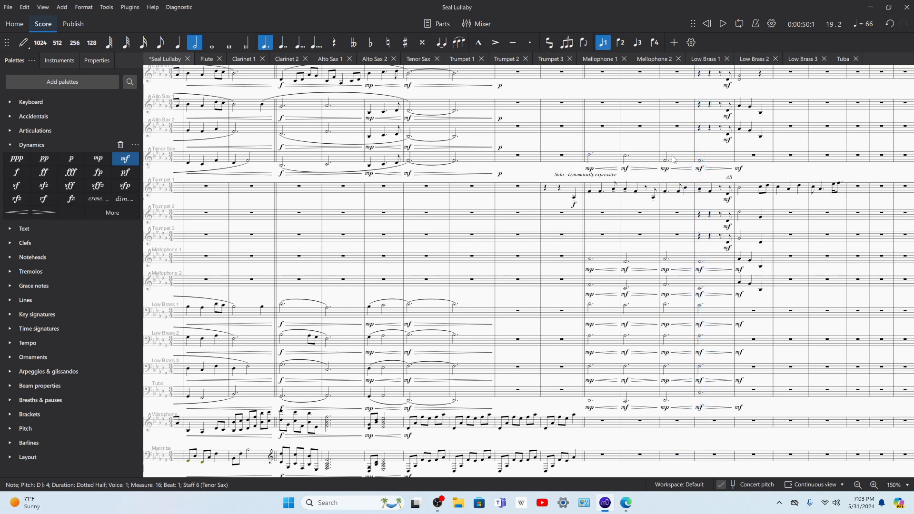
Step: Replay the passage from measure 18 and listen to individual Tenor Sax measures, continuing playback into measure 20
click(672, 158)
key(space)
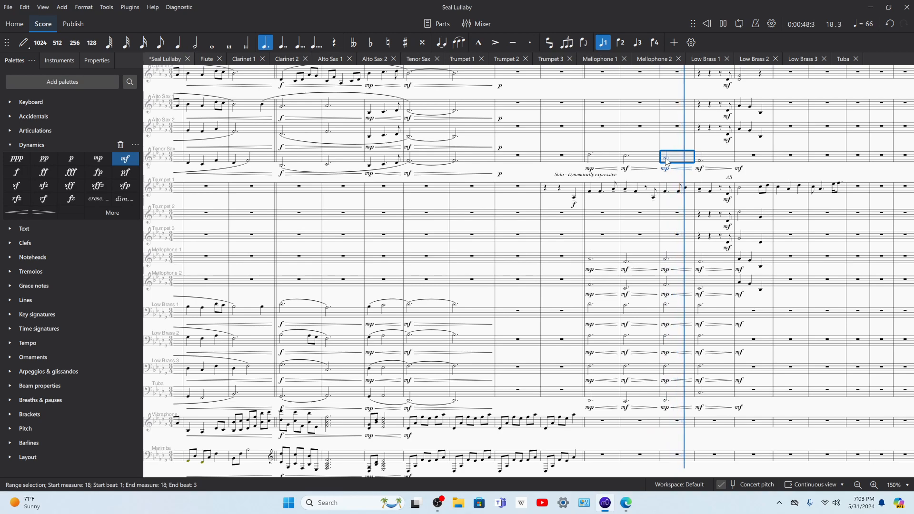
click(666, 159)
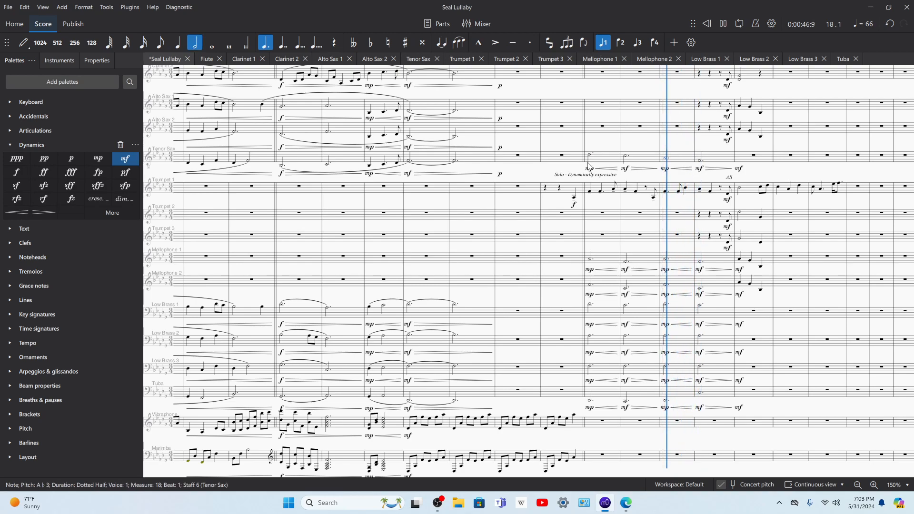
click(593, 158)
click(638, 158)
click(682, 159)
key(space)
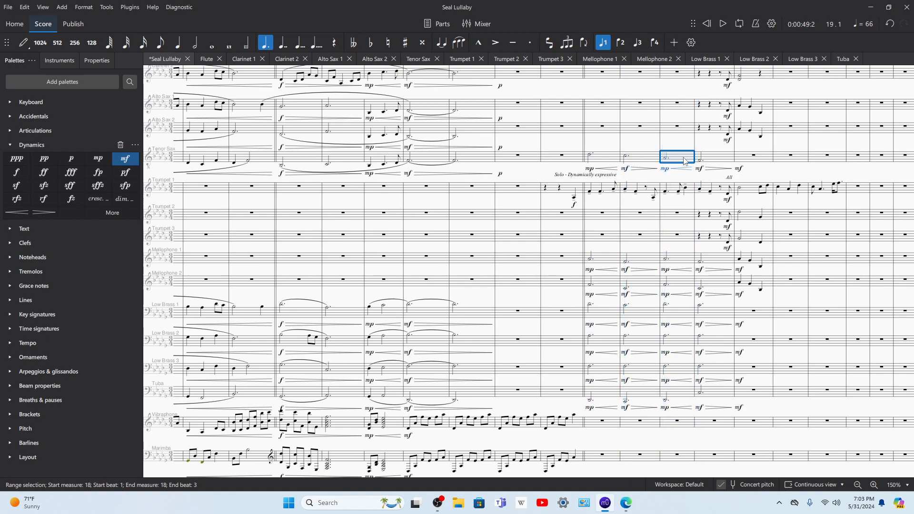
key(space)
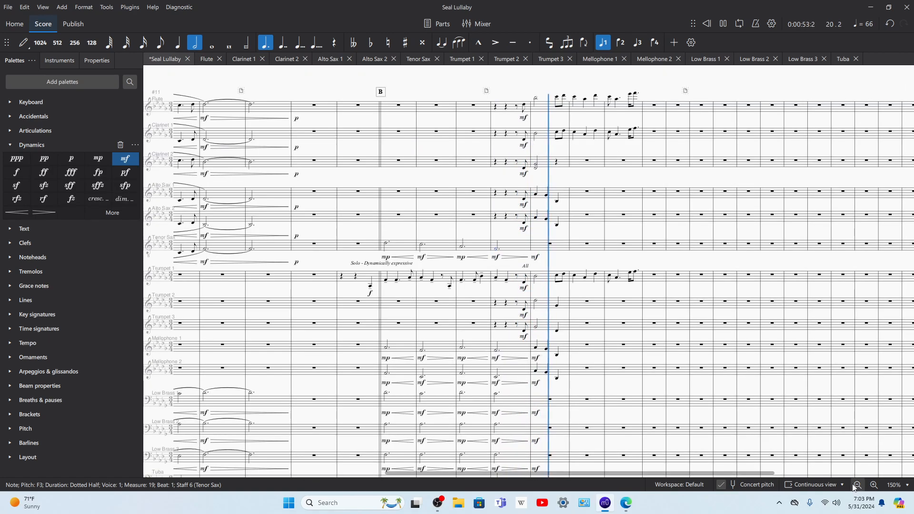
key(ctrl+plus)
key(space)
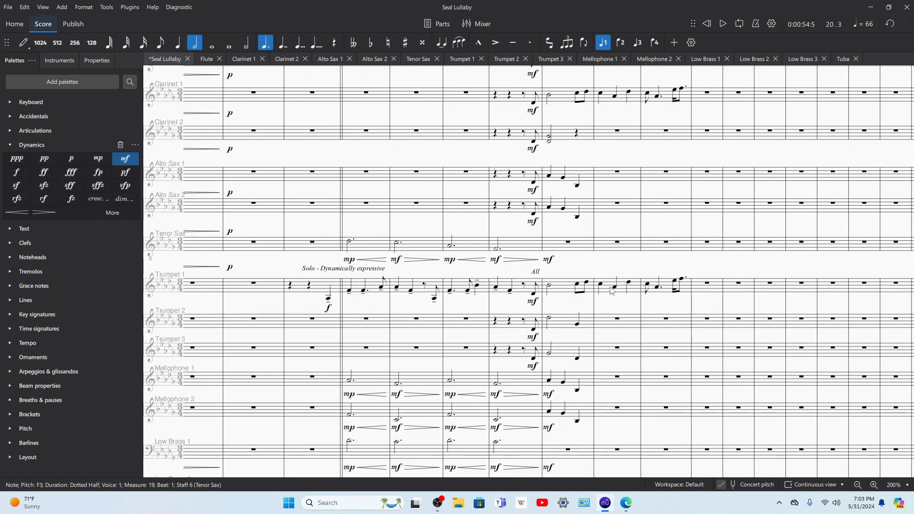
Step: Look over measures 18–22 across the woodwind, trumpet, mellophone and low brass staves to examine which parts still need notes
scroll(614, 357, down, 3)
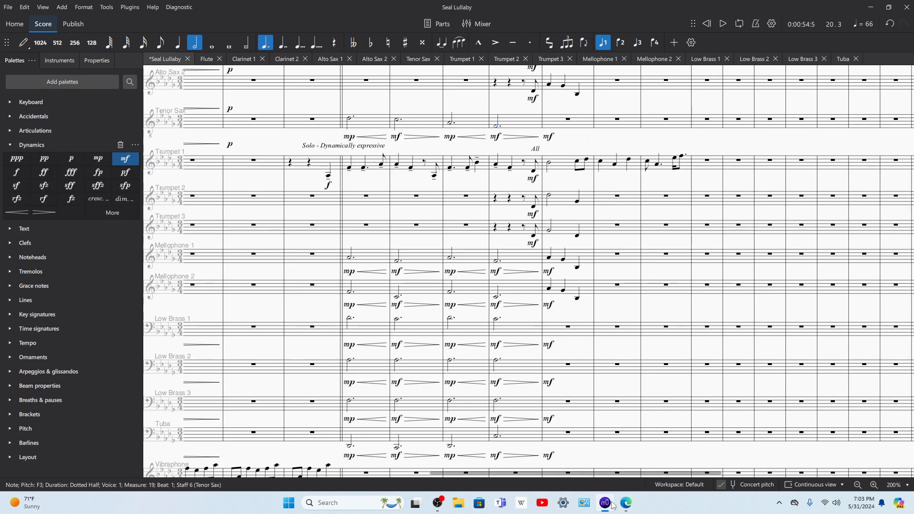
scroll(618, 343, up, 4)
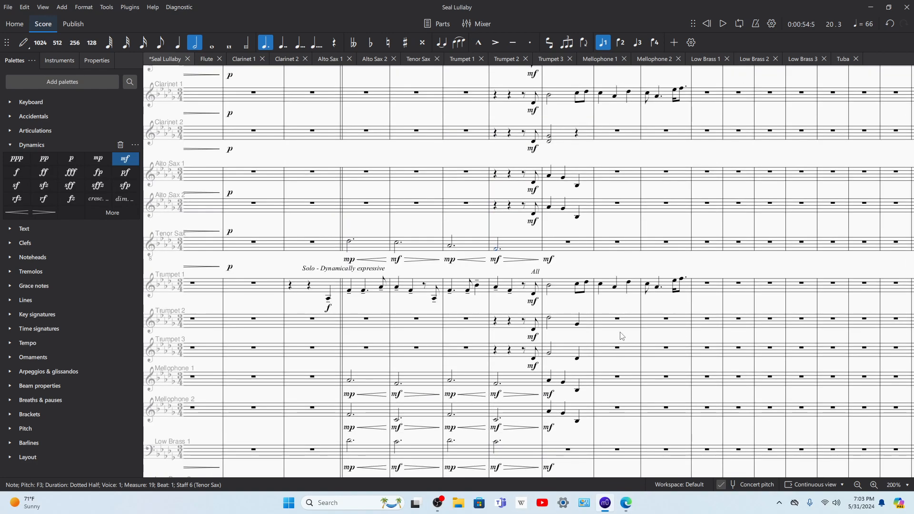
scroll(621, 338, down, 5)
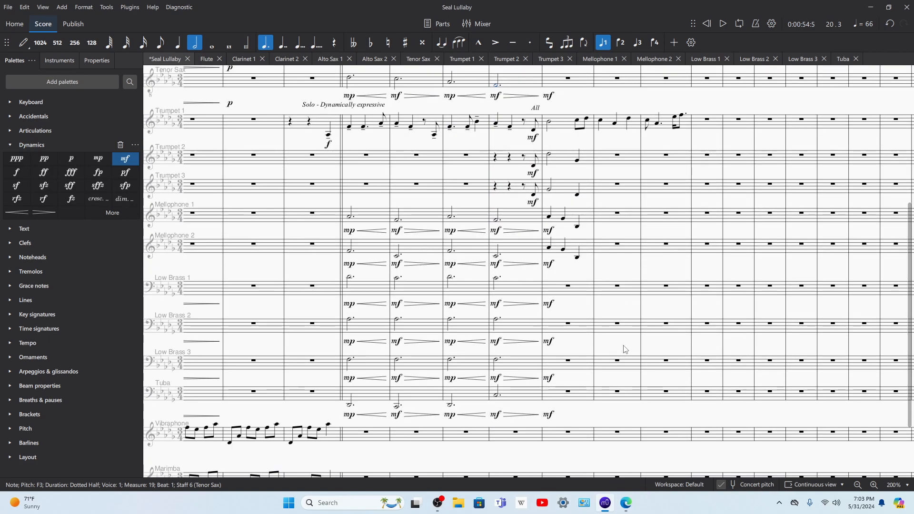
click(873, 485)
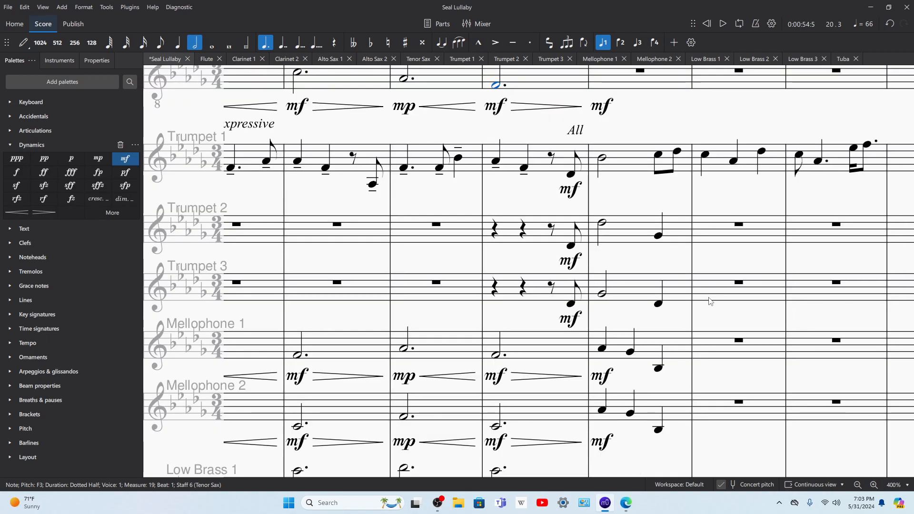
scroll(618, 305, right, 3)
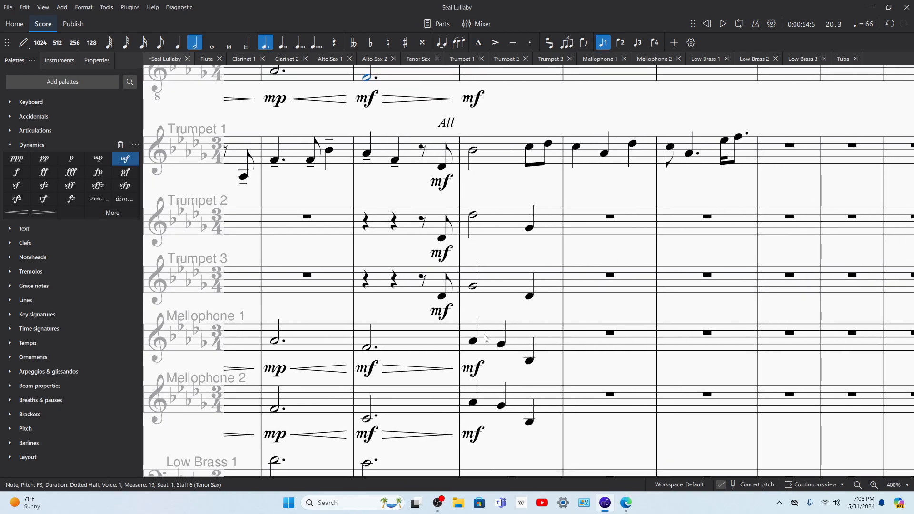
scroll(484, 337, down, 5)
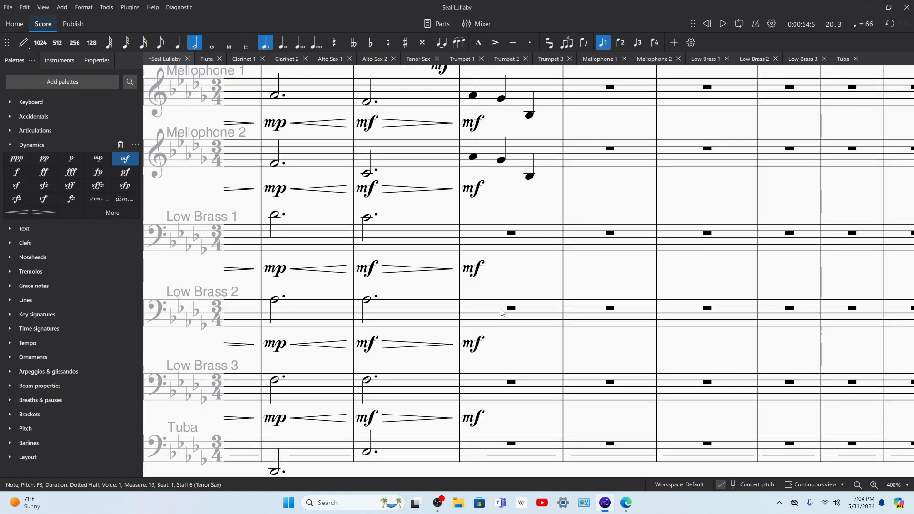
scroll(533, 283, up, 10)
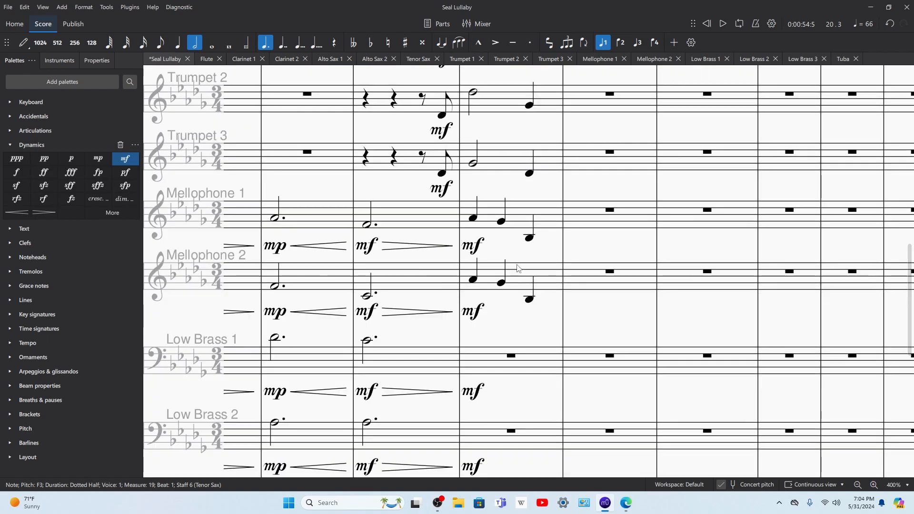
scroll(566, 228, up, 6)
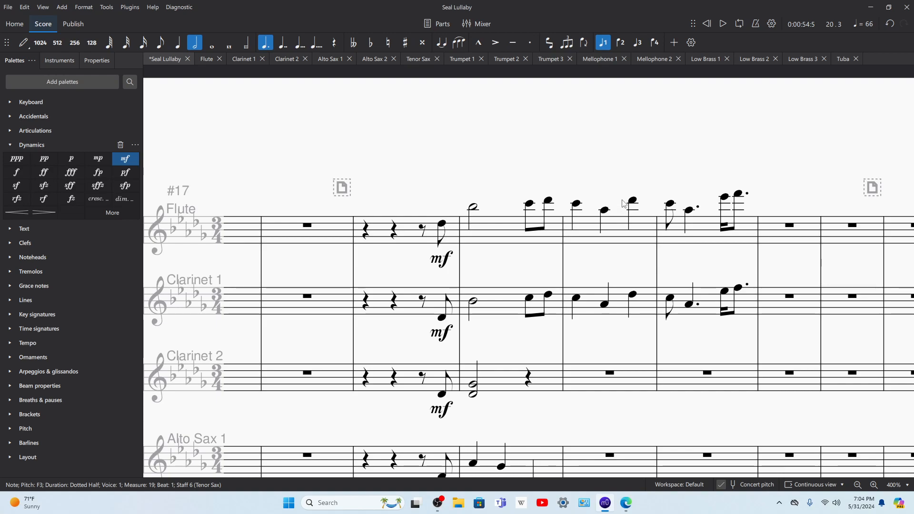
click(522, 248)
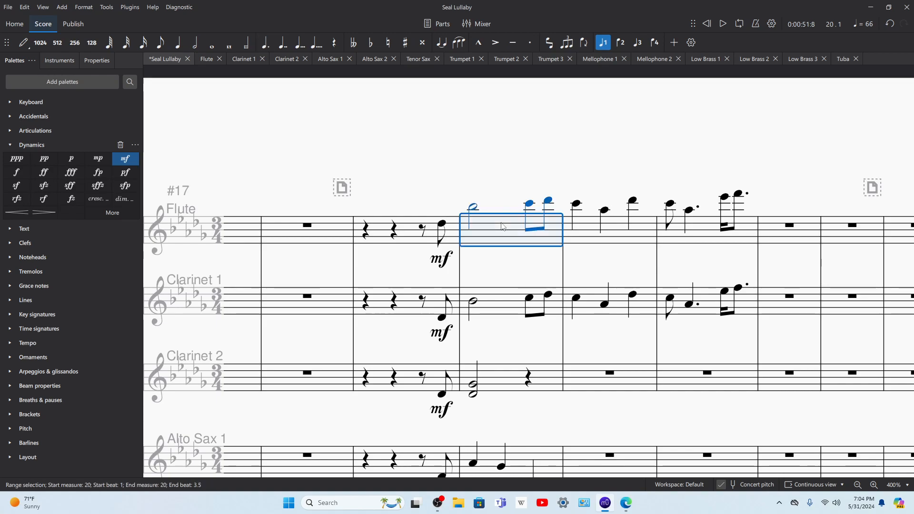
Step: Replace the beat 3 rest in measure 20 of Clarinet 2 with a quarter-note chord of G♭3 and D♭4, consulting the source score in Edge
scroll(536, 212, down, 3)
click(529, 217)
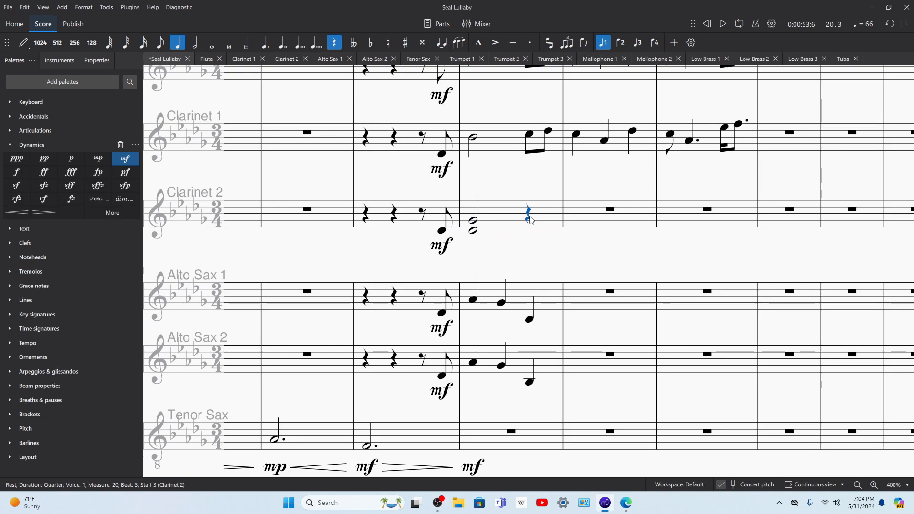
key(n)
click(623, 504)
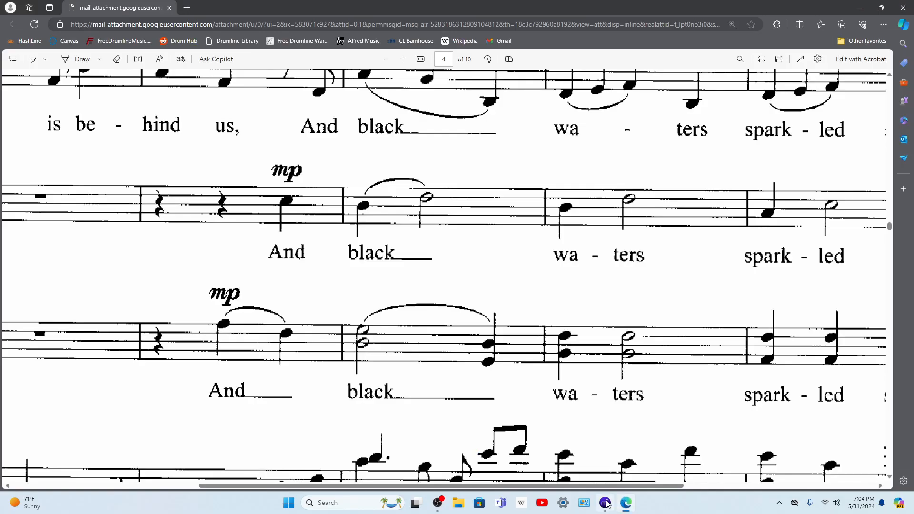
click(605, 503)
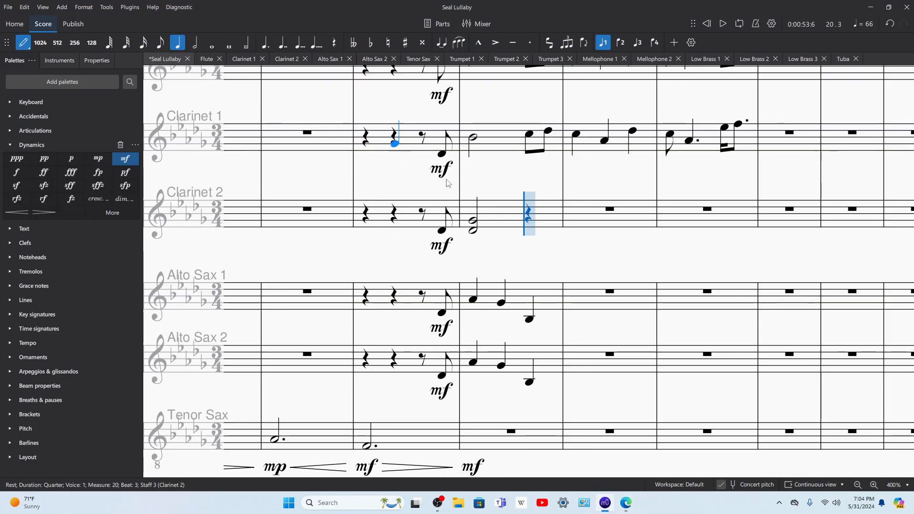
click(514, 232)
shift+click(528, 243)
key(Left)
key(Left)
key(space)
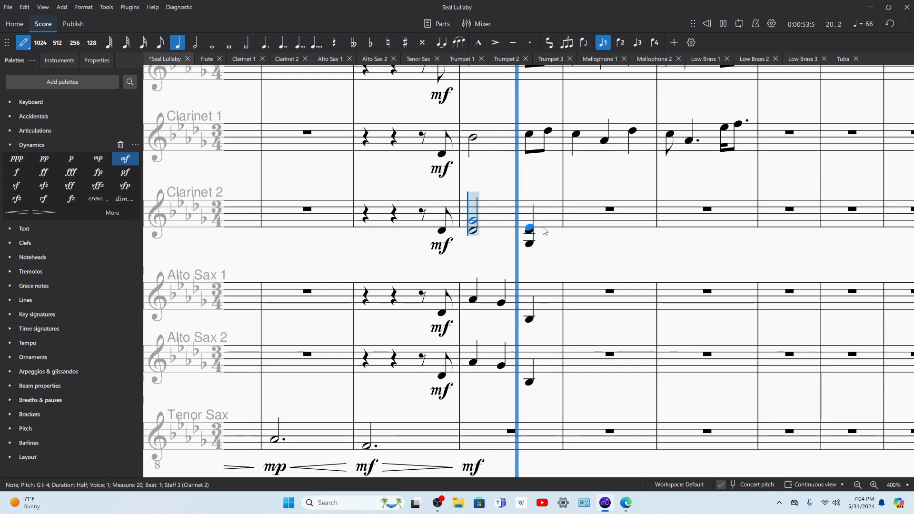
Step: Check the source score in Edge and fill measure 21 of Clarinet 2 with a B♭3–D♭4 half-note chord and an F4–B♭4 quarter-note chord
click(626, 504)
scroll(524, 248, right, 3)
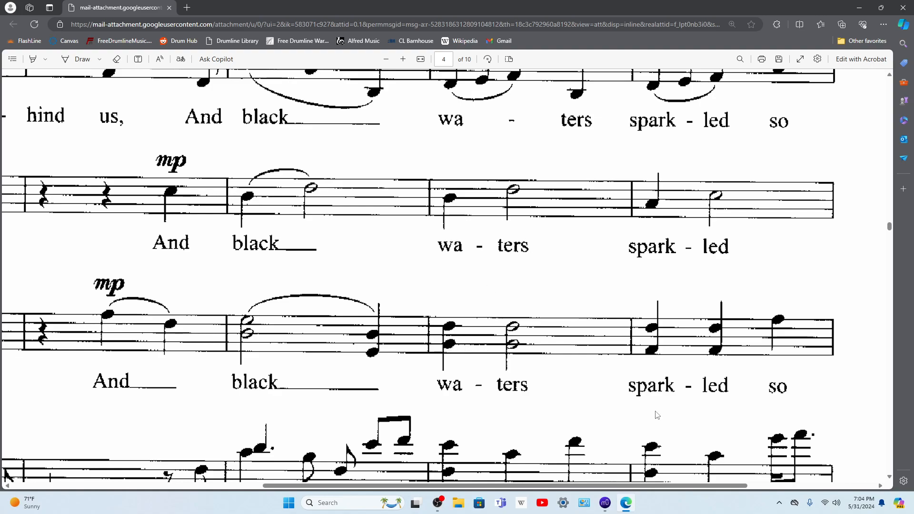
click(604, 506)
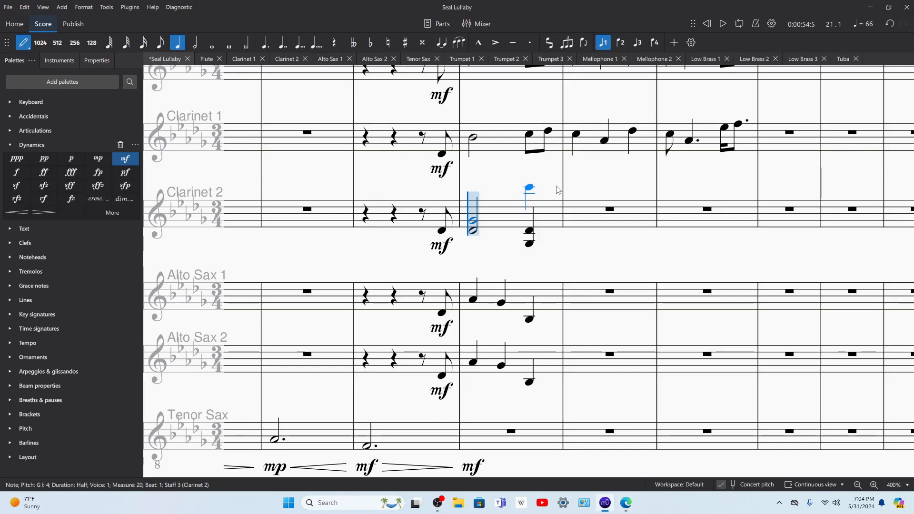
click(577, 233)
key(alt+3)
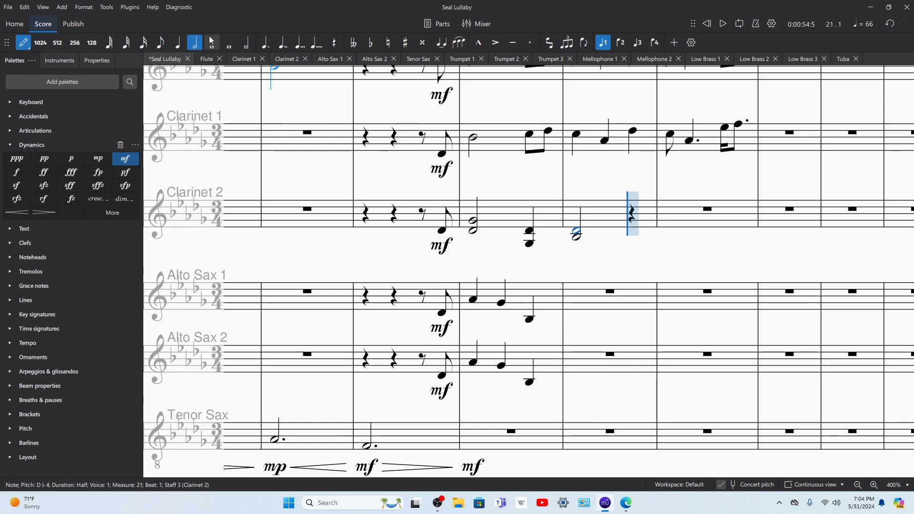
click(634, 226)
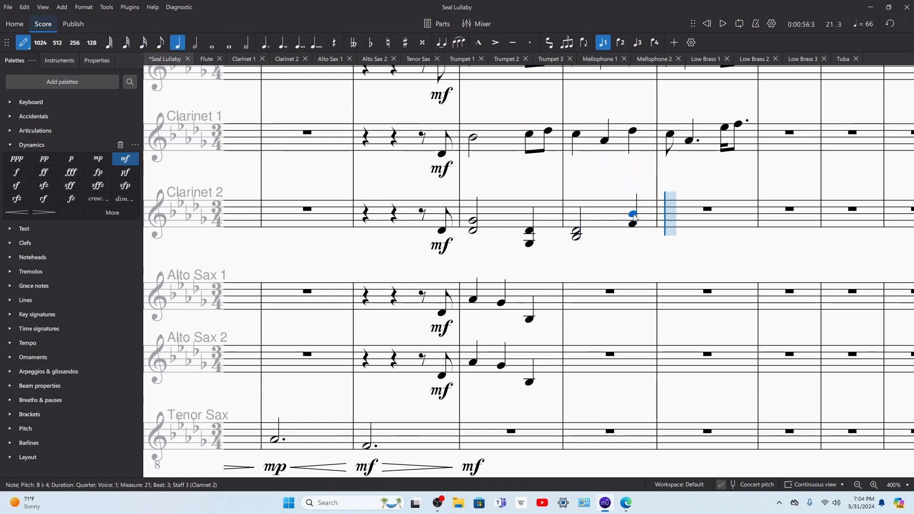
Step: Change the B♭3 of the half-note chord in measure 21 of Clarinet 2 to F4
key(Left)
key(Left)
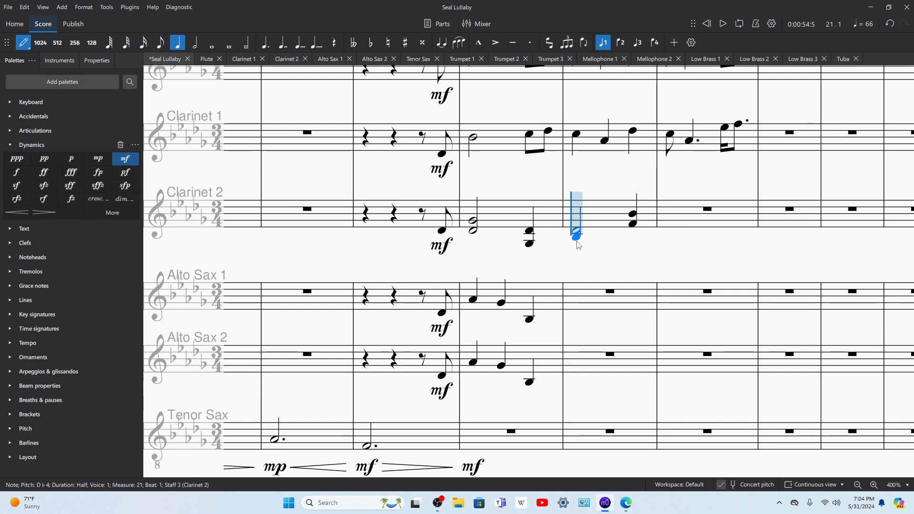
key(Escape)
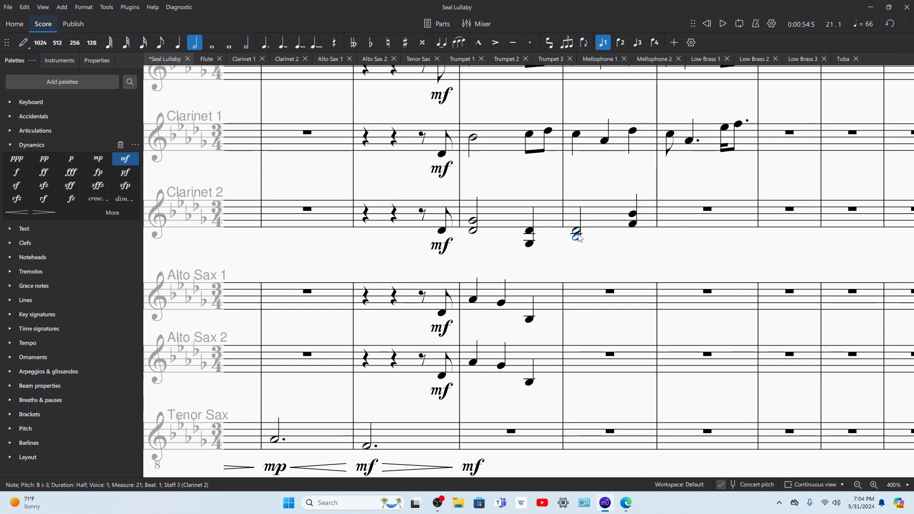
key(Up)
key(Up)
key(Up)
key(Up)
key(Up)
key(Up)
key(Up)
Step: Play back the score from measure 21, and again from the Clarinet 2 pickup note in measure 19 into measure 22
key(space)
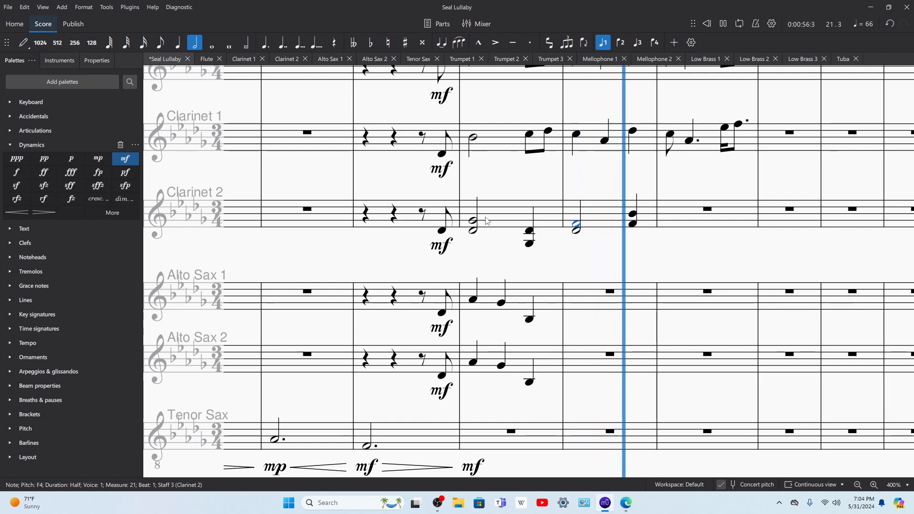
key(space)
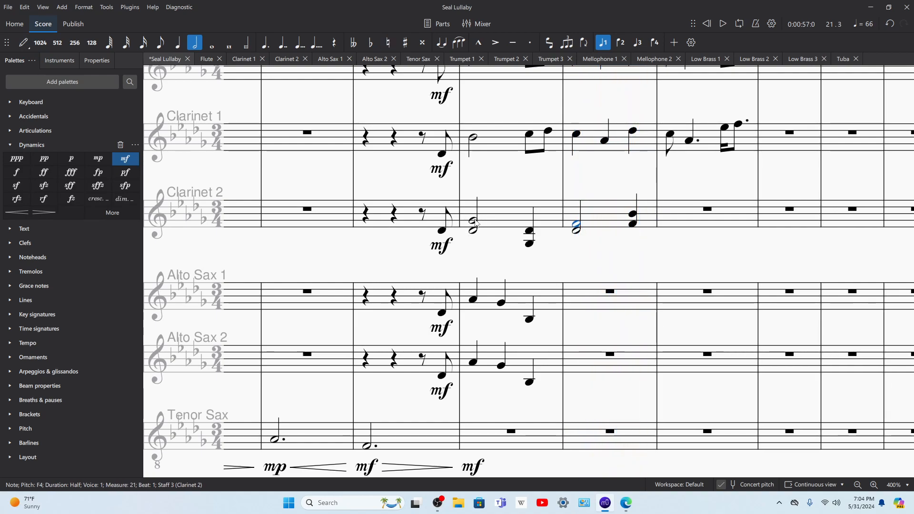
click(442, 230)
key(space)
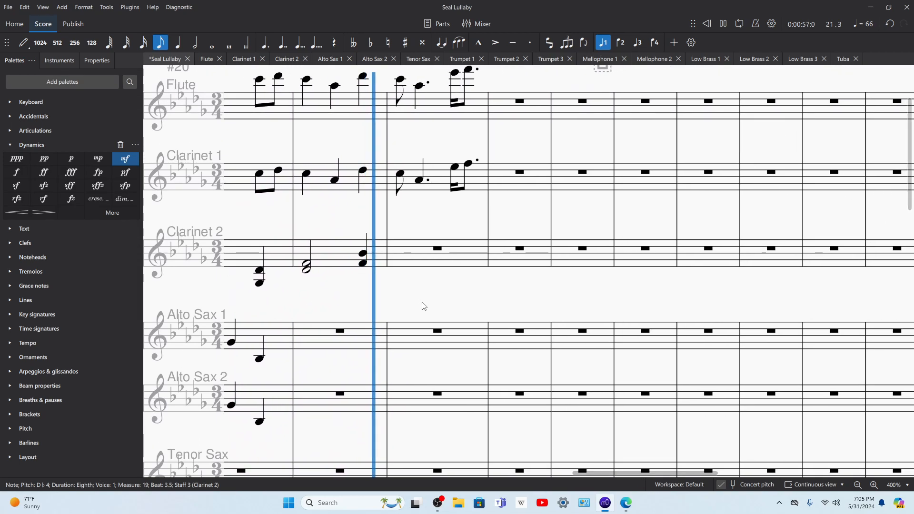
Step: Consult the source score in Edge and enter quarter-note chords F4–A♭4, A♭4–C5 and C5–F5 in measure 22 of Clarinet 2
click(626, 503)
scroll(604, 424, right, 5)
scroll(485, 370, up, 1)
scroll(483, 402, down, 5)
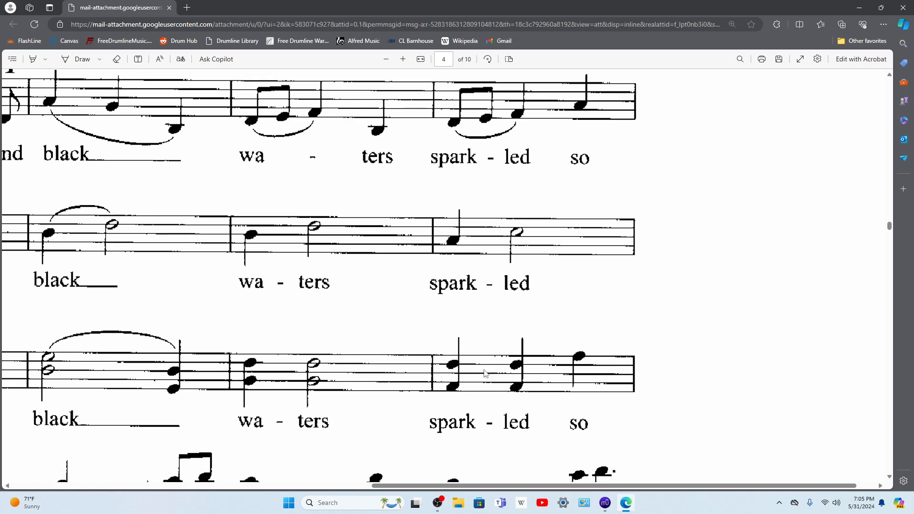
scroll(468, 359, up, 4)
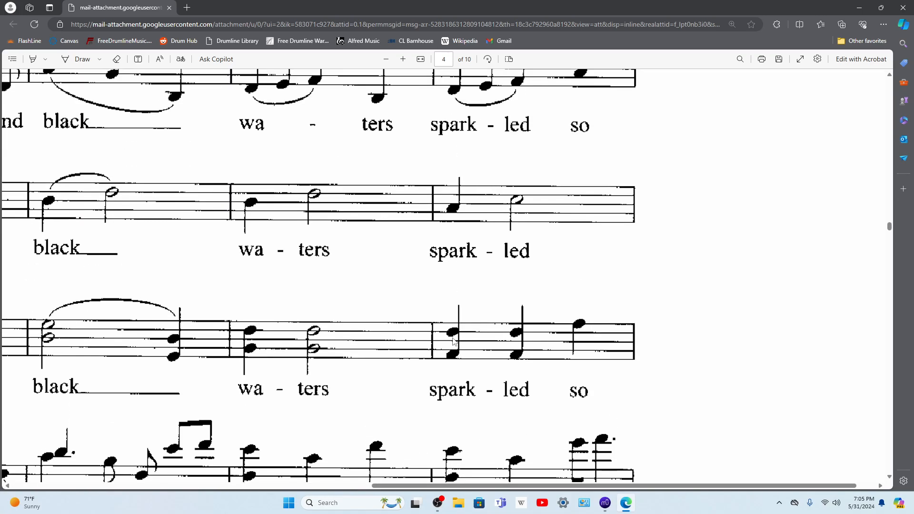
click(607, 505)
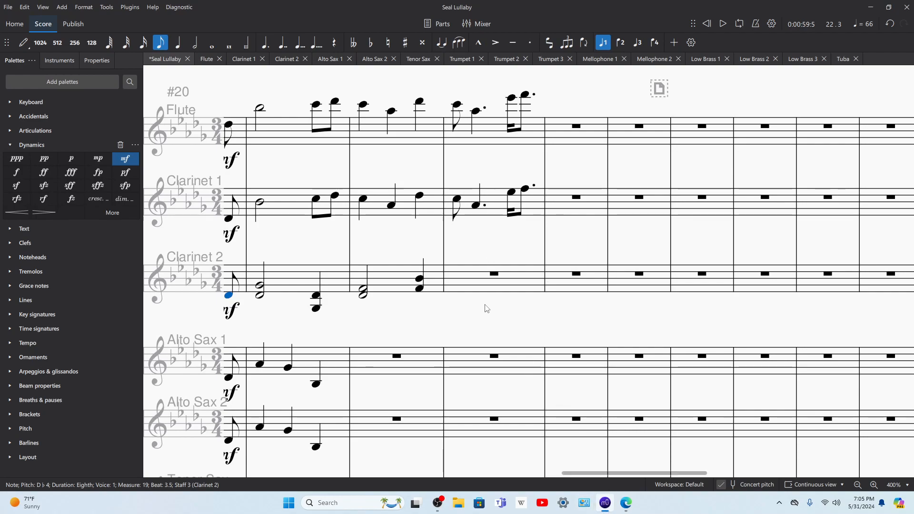
click(489, 287)
key(n)
key(5)
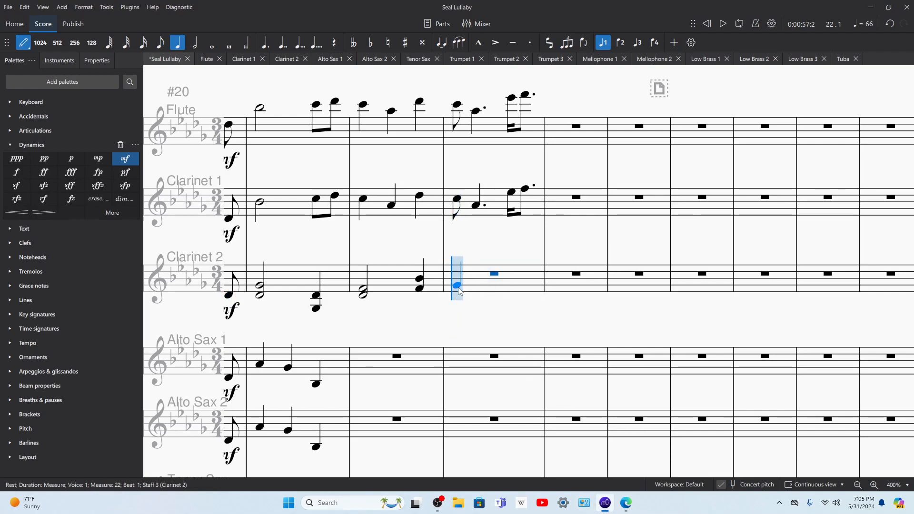
key(a)
key(c)
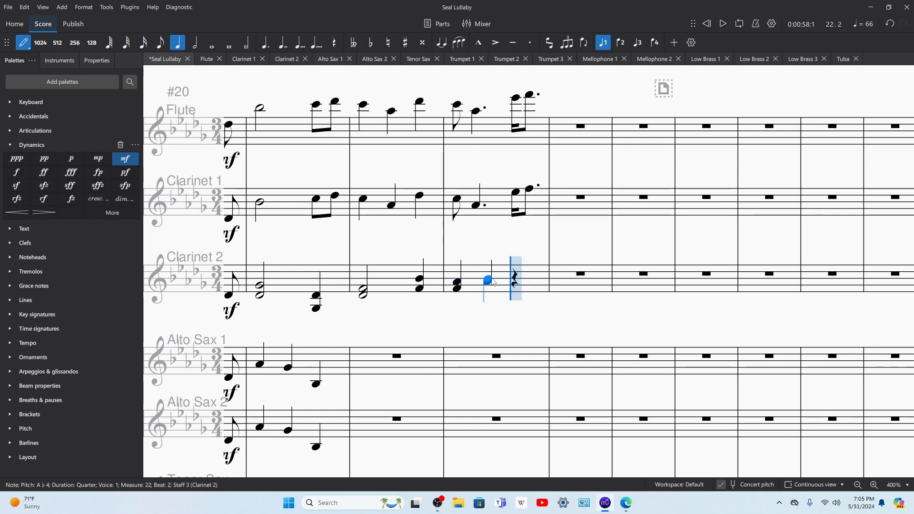
key(c)
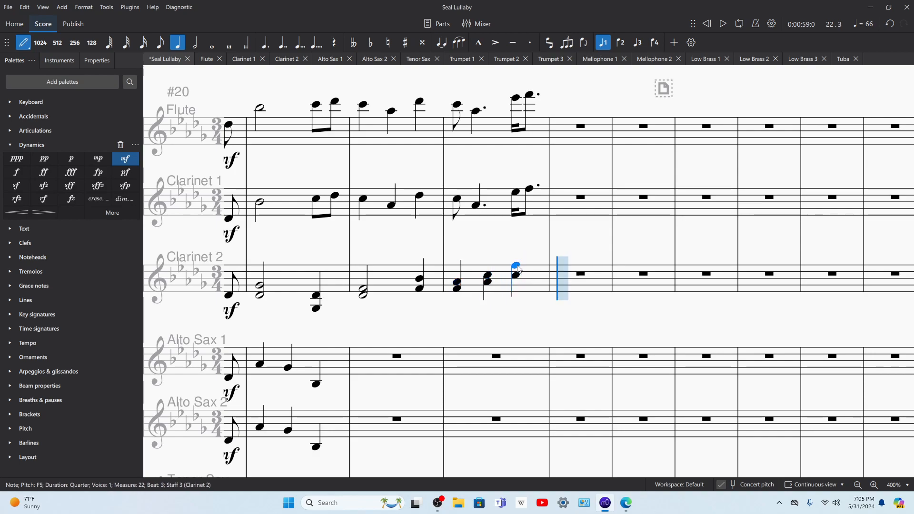
Step: Lower the F5 in the beat 3 chord of Clarinet 2, measure 22, to A♭4 and audition the change
key(Escape)
key(space)
key(space)
key(Down)
key(Down)
key(Down)
key(Down)
key(Down)
key(Down)
key(Down)
key(Down)
key(Down)
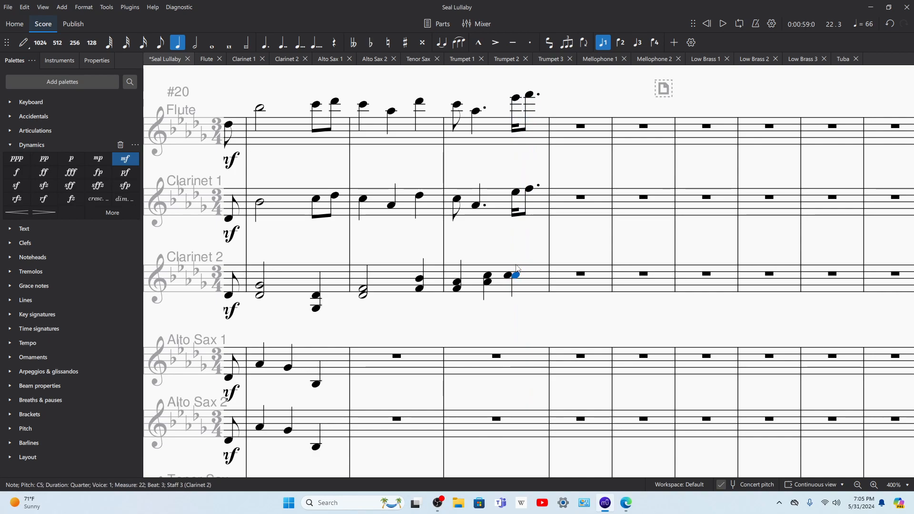
key(space)
key(space)
Step: Play back the score from measure 22, and again from measure 21, to check the Clarinet 2 chords
click(480, 270)
key(space)
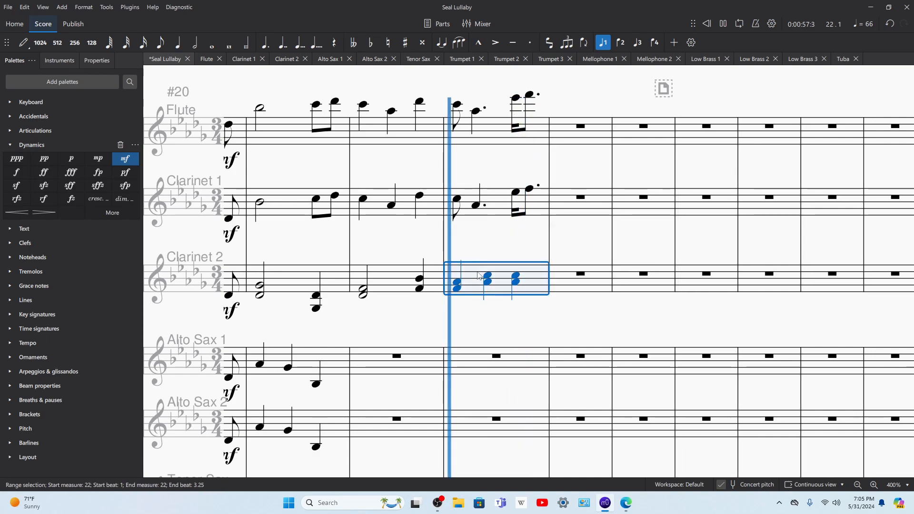
key(space)
click(365, 292)
key(space)
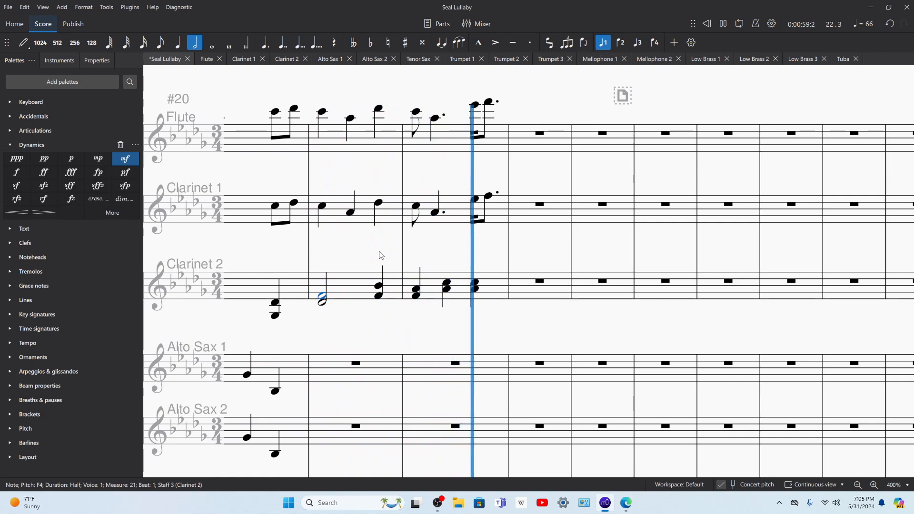
key(space)
Step: Transpose the Clarinet 2 chords in measure 22 down an octave, and raise both beat 1 notes back to F4 and A♭4
click(465, 288)
key(ctrl+Down)
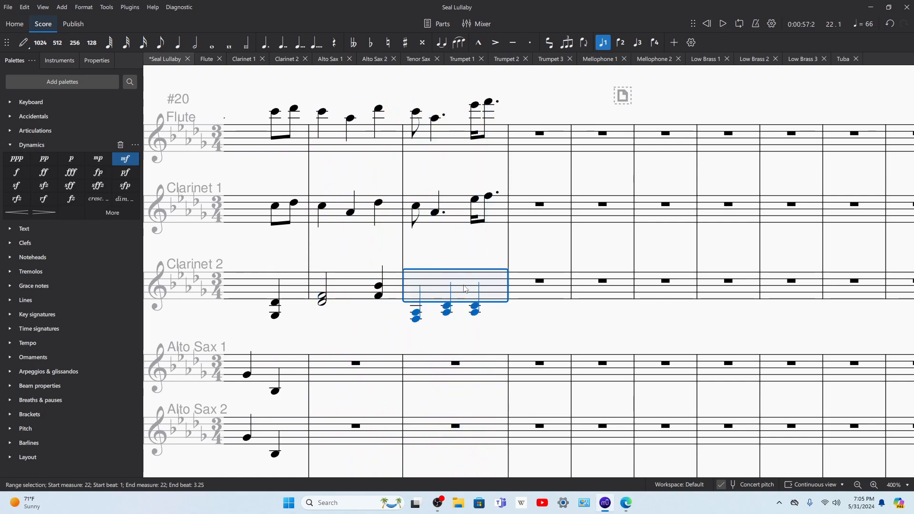
click(415, 322)
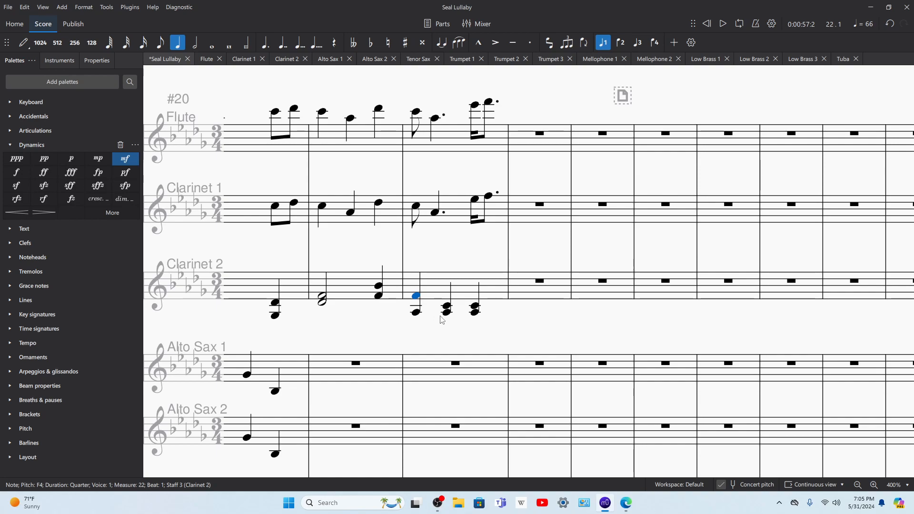
click(416, 313)
key(ctrl+Up)
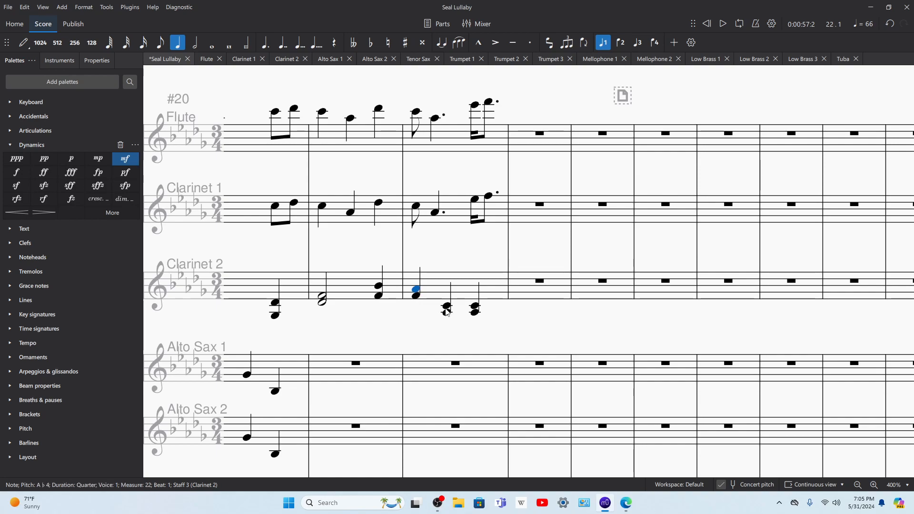
Step: Revoice the Clarinet 2 chords in measure 22 to C4–F4 on beat 2 and F4–A♭4 on beat 3
click(474, 314)
key(equal)
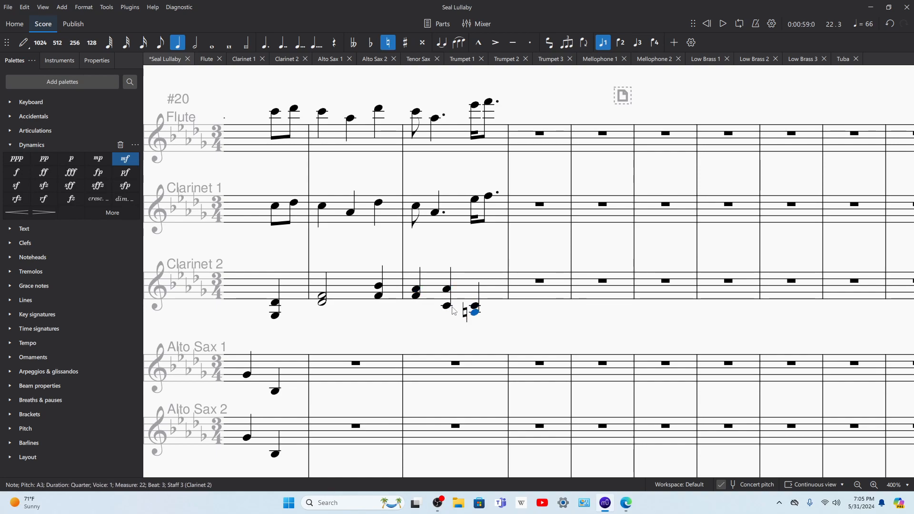
key(Down)
key(Down)
key(Down)
key(Down)
key(Down)
key(Down)
key(Down)
key(Down)
key(Down)
key(Down)
key(Down)
key(Down)
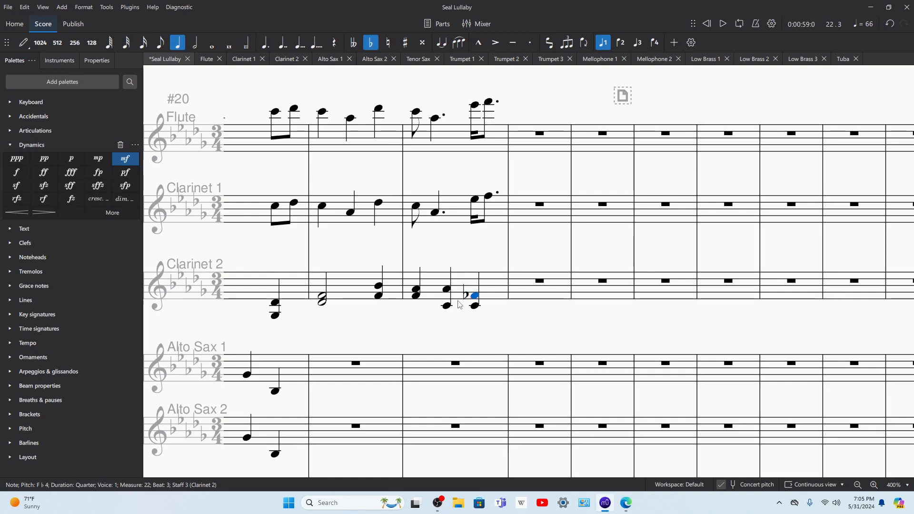
key(Up)
key(Down)
key(Down)
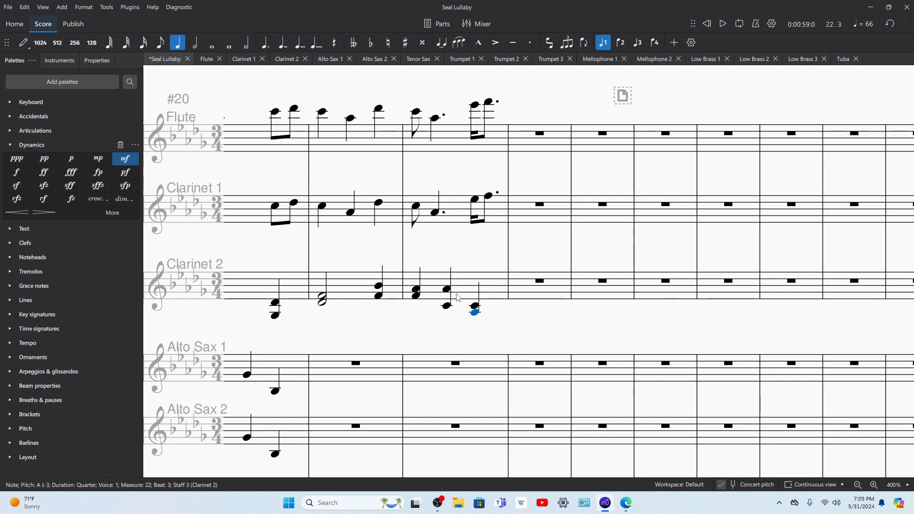
key(Up)
key(Up)
key(Up)
click(447, 293)
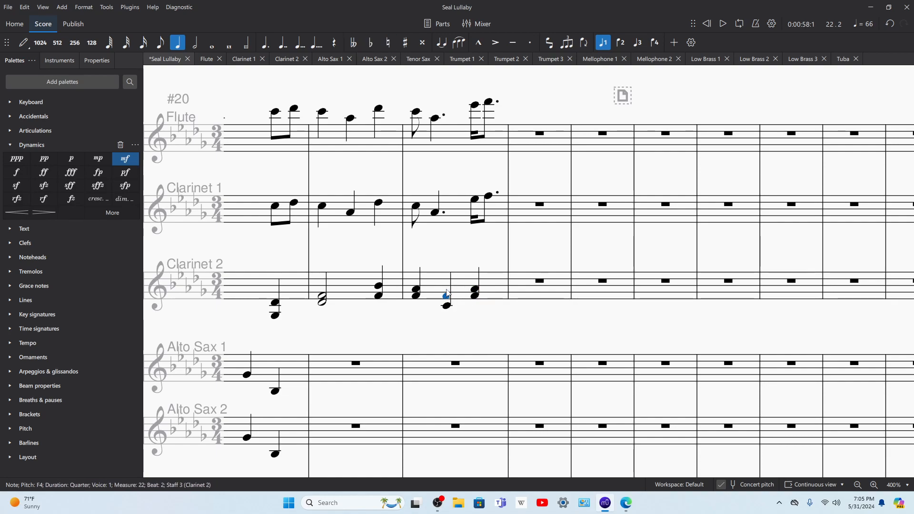
Step: Play back the score from measure 22, and again from measure 21, to check the revoiced Clarinet 2 chords
key(space)
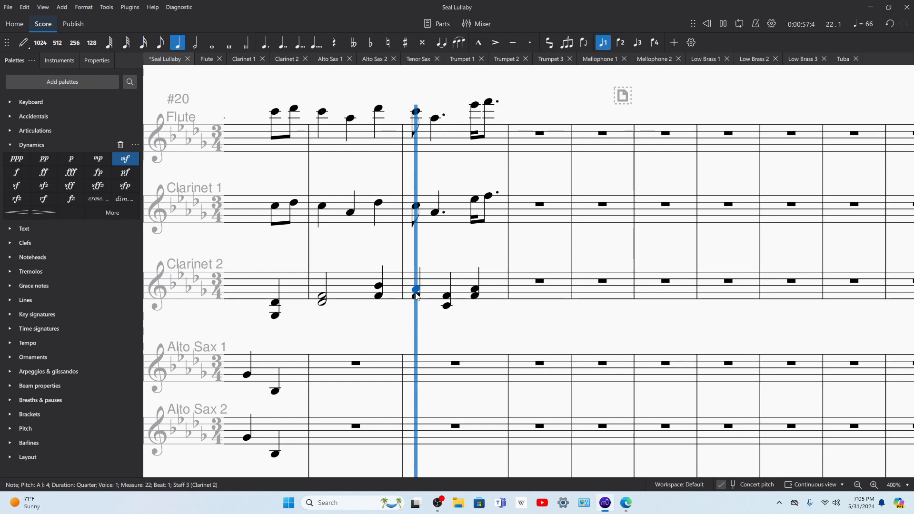
key(space)
key(ctrl+Left)
key(space)
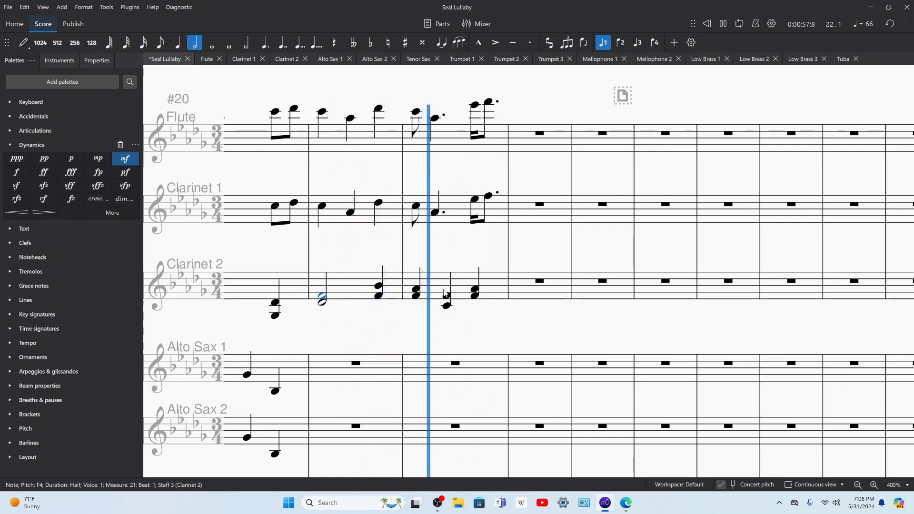
key(space)
Step: Lengthen the F4–A♭4 chord on beat 1 of Clarinet 2, measure 22, to a dotted half note filling the measure
click(416, 291)
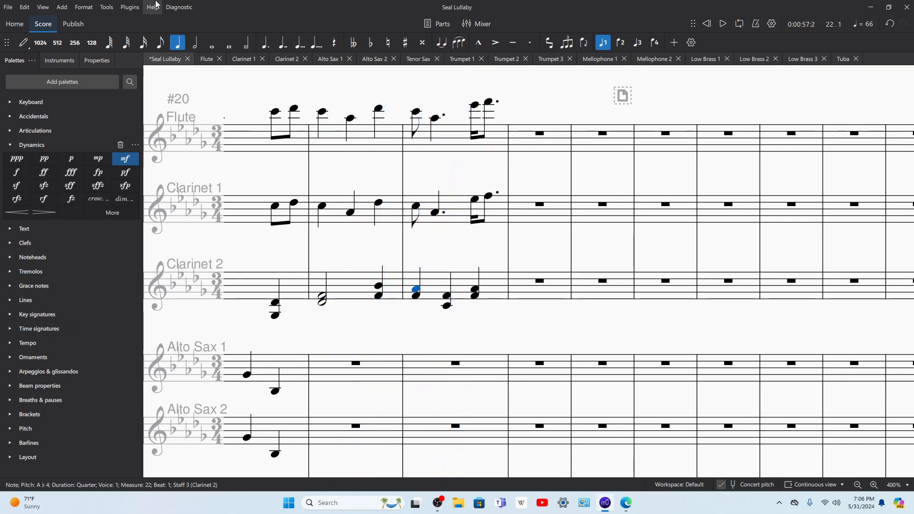
click(199, 46)
click(264, 42)
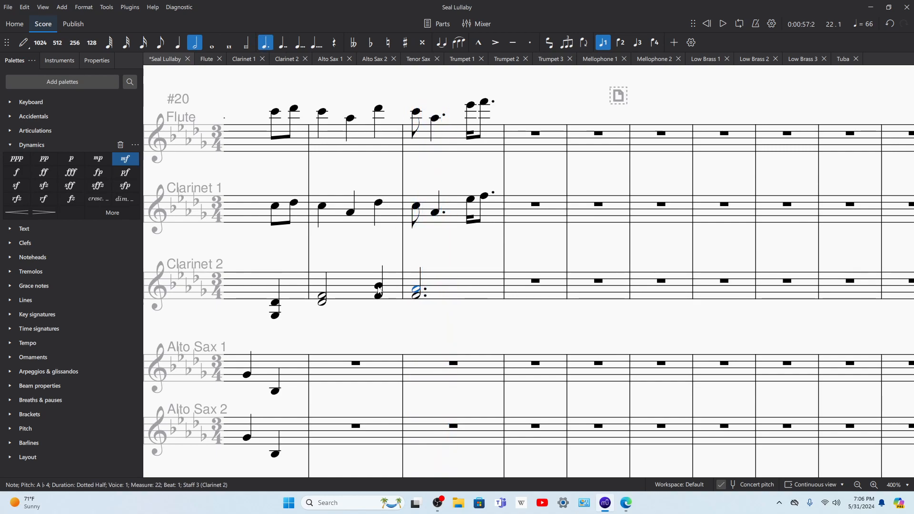
Step: Change the beat 3 chord of Clarinet 2, measure 21, to D♭4–G♭4
click(380, 287)
key(e)
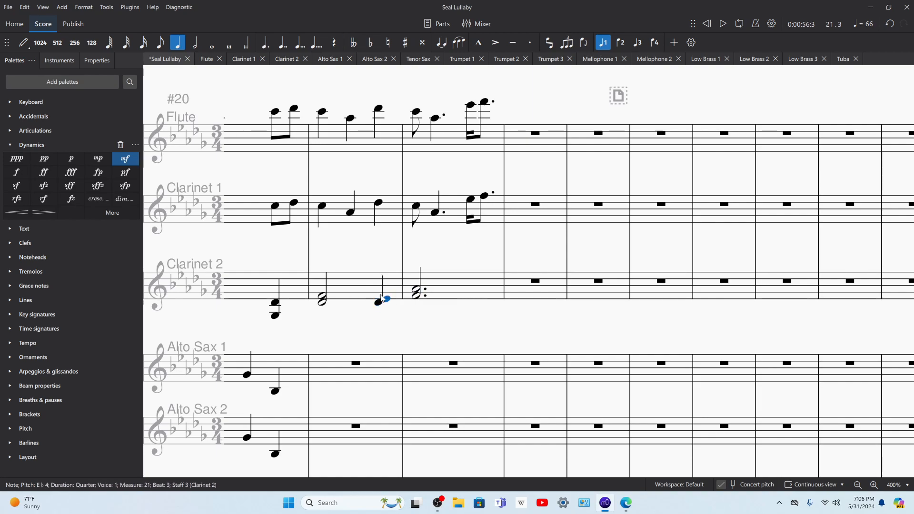
key(g)
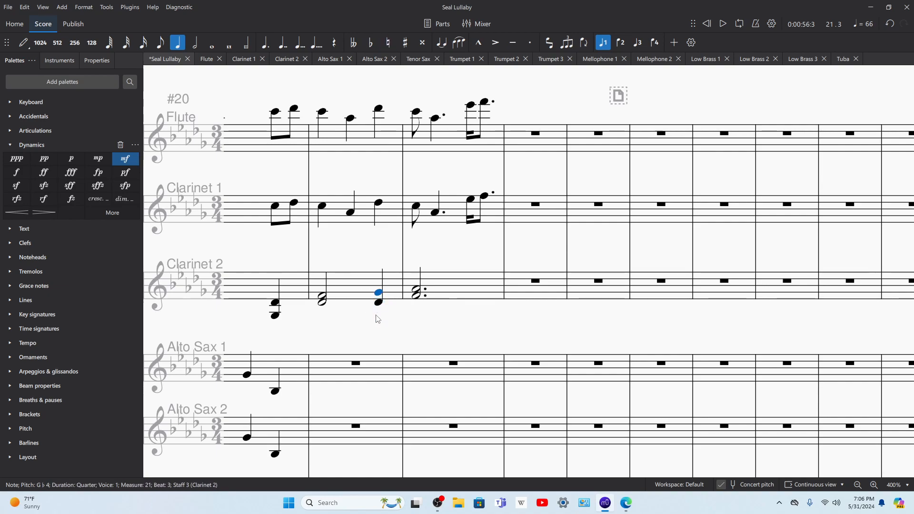
Step: Play back measure 21 from beat 3, and again from beat 1, to check the Clarinet 2 harmony
key(space)
key(space)
click(323, 298)
key(space)
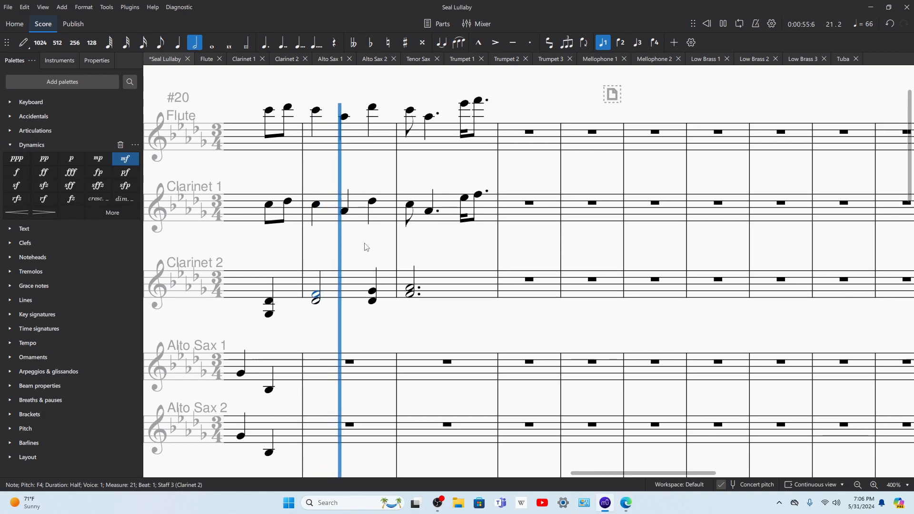
key(space)
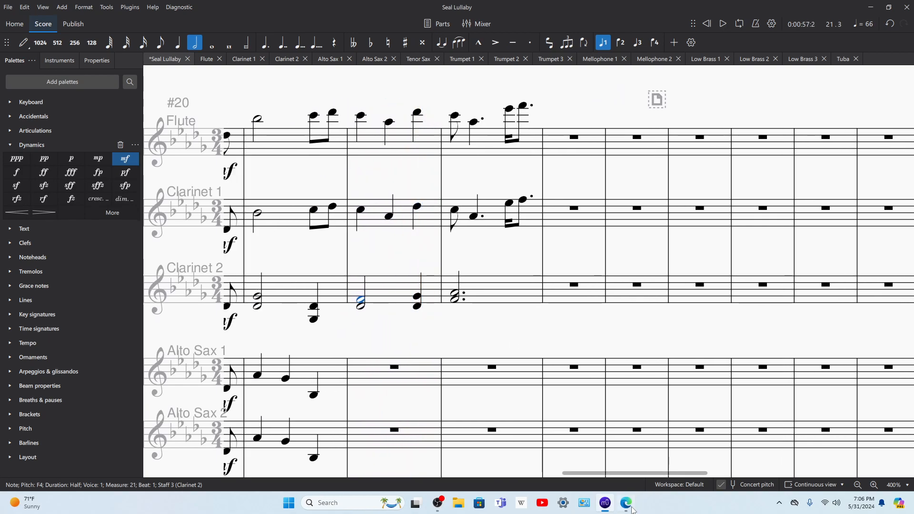
Step: Consult the source score in Edge, lower the upper note of Clarinet 2's beat 3 chord in measure 21 to F4, and audition it
key(alt+Tab)
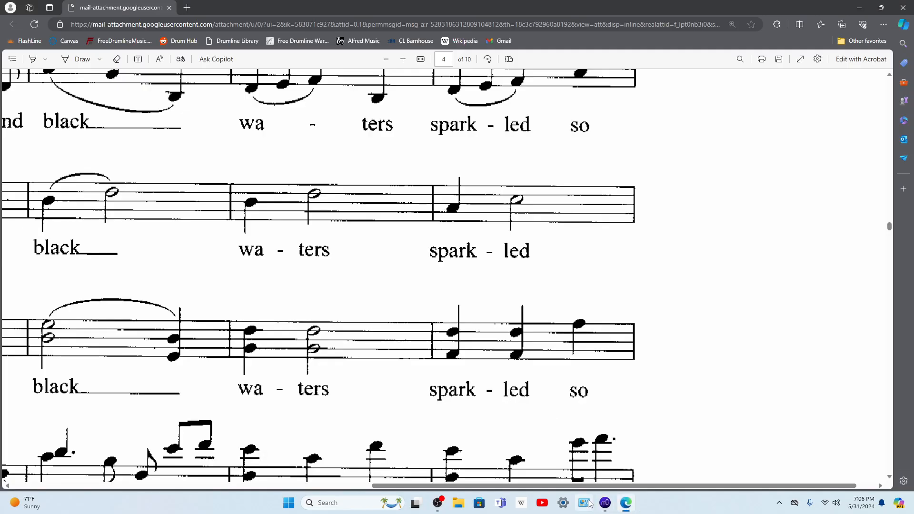
click(605, 508)
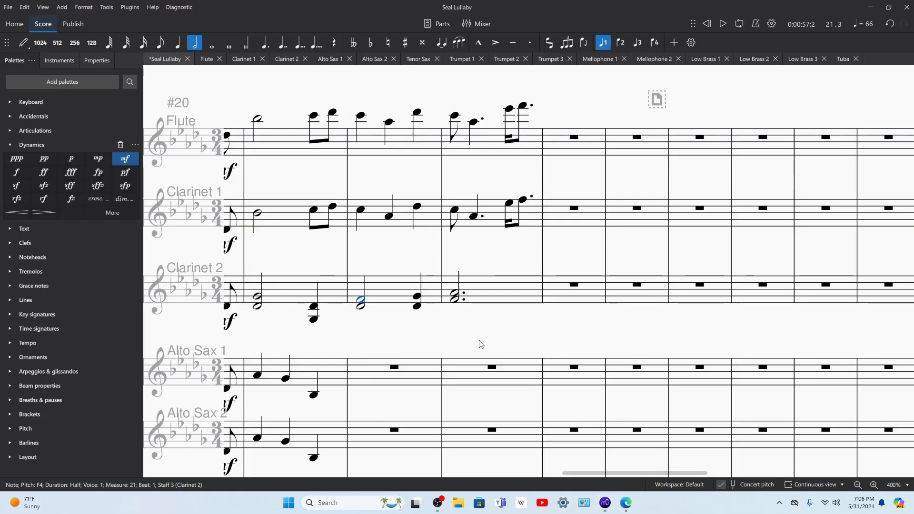
click(628, 497)
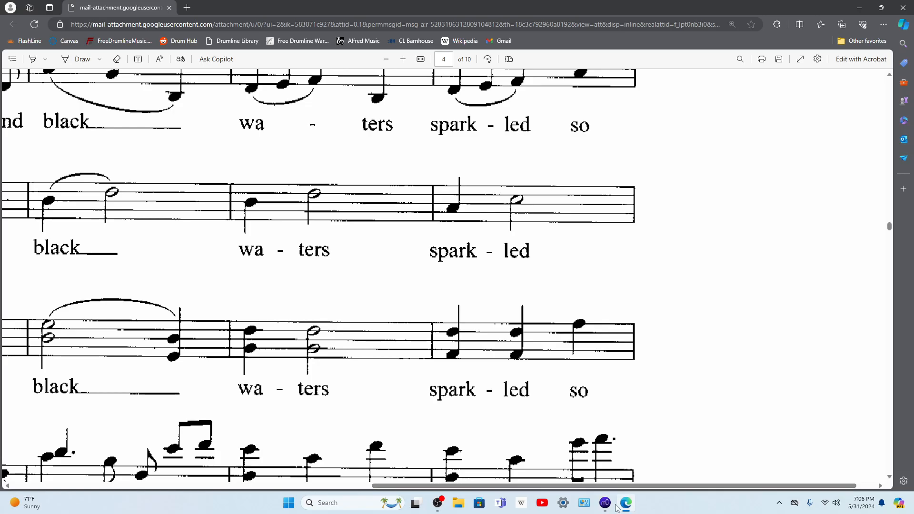
click(624, 505)
click(627, 505)
click(604, 503)
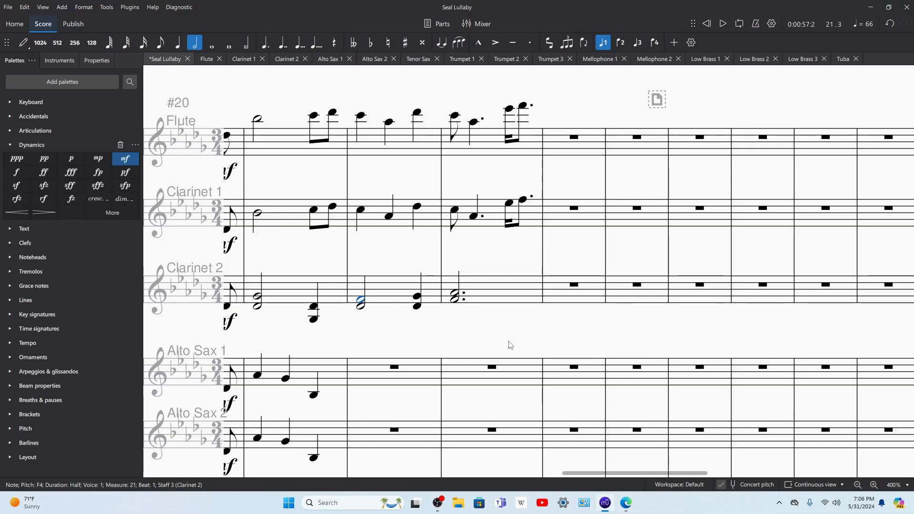
click(417, 299)
key(space)
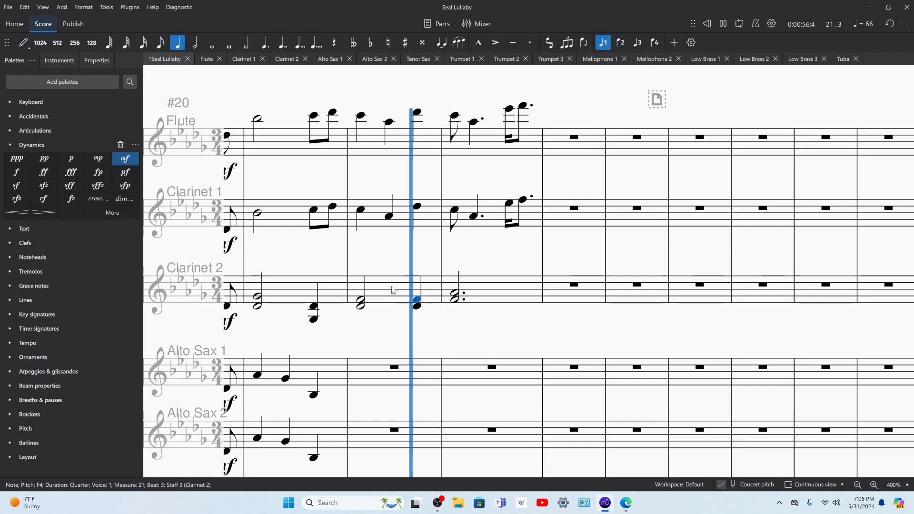
key(space)
Step: Play back the score from measure 20, and again from measure 22, to check the Clarinet 2 part
click(334, 299)
key(space)
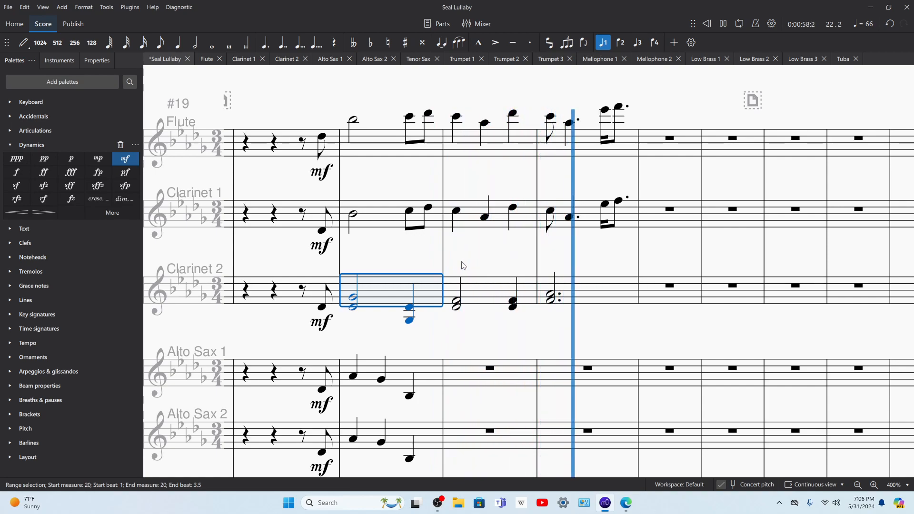
key(space)
click(550, 215)
key(space)
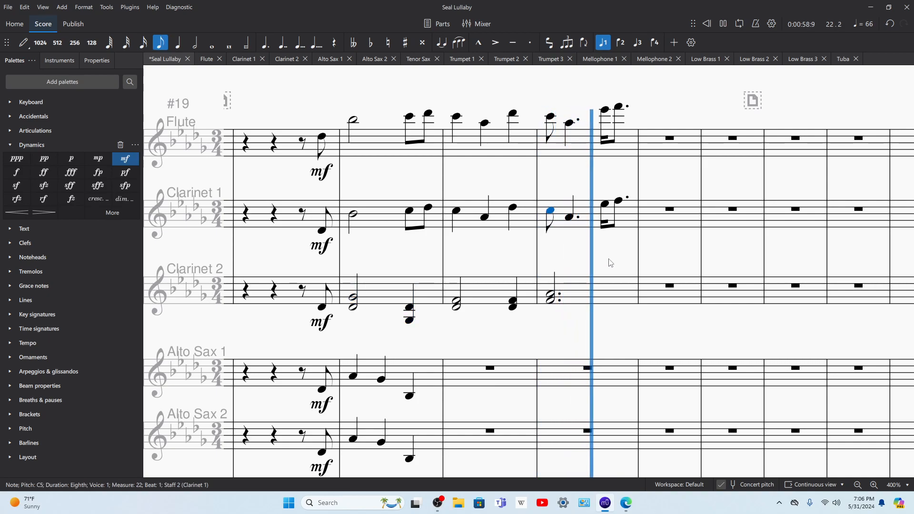
key(space)
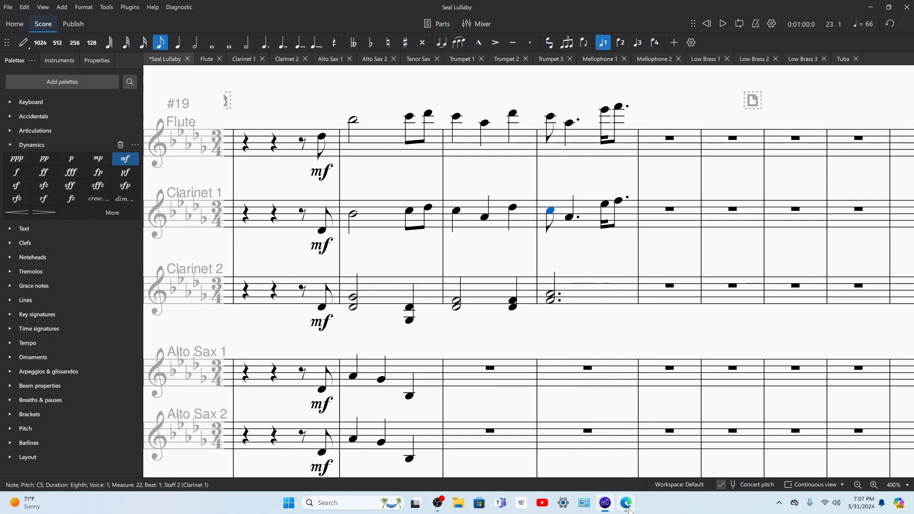
Step: Consult the source score in Edge and enter eighth notes D♭4, E♭4 and quarter notes F4, B♭3 in Alto Sax 1, measure 21
click(628, 505)
scroll(546, 375, down, 3)
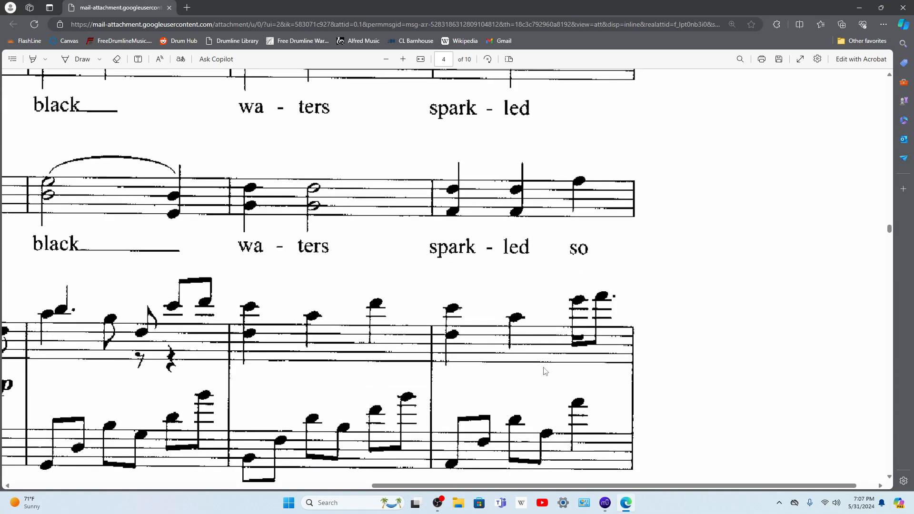
scroll(545, 371, up, 1)
scroll(534, 350, down, 2)
scroll(531, 352, up, 5)
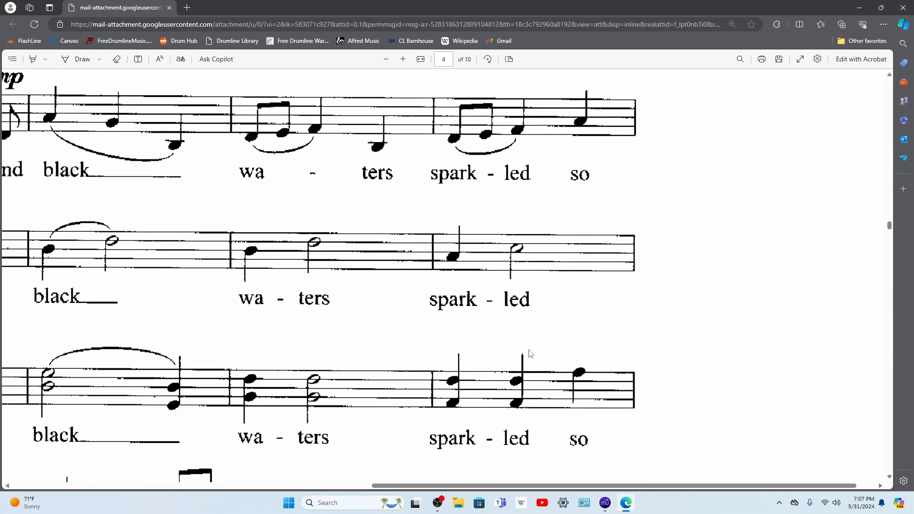
scroll(530, 353, up, 2)
scroll(446, 312, left, 4)
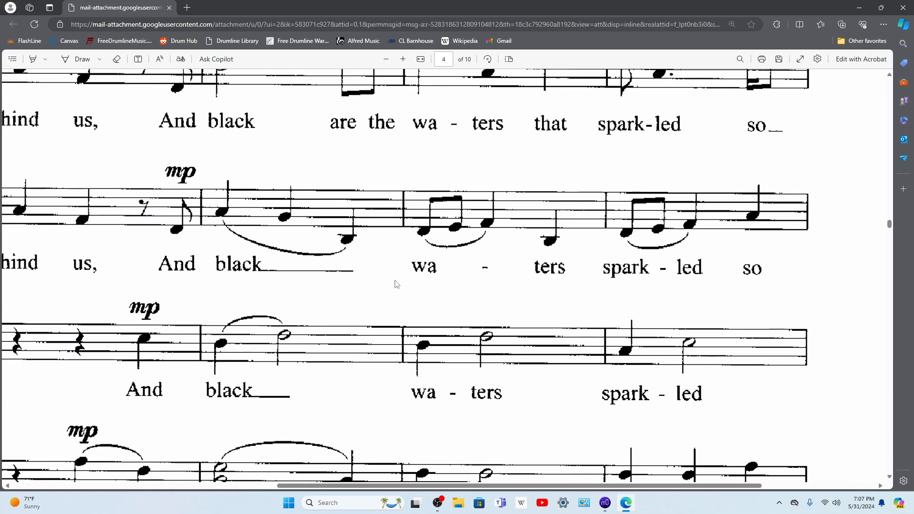
click(606, 508)
click(467, 380)
key(n)
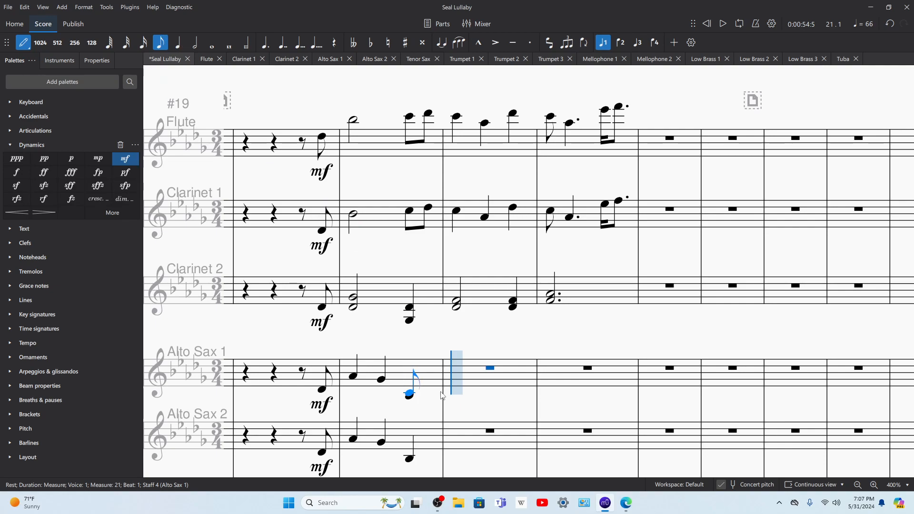
click(460, 393)
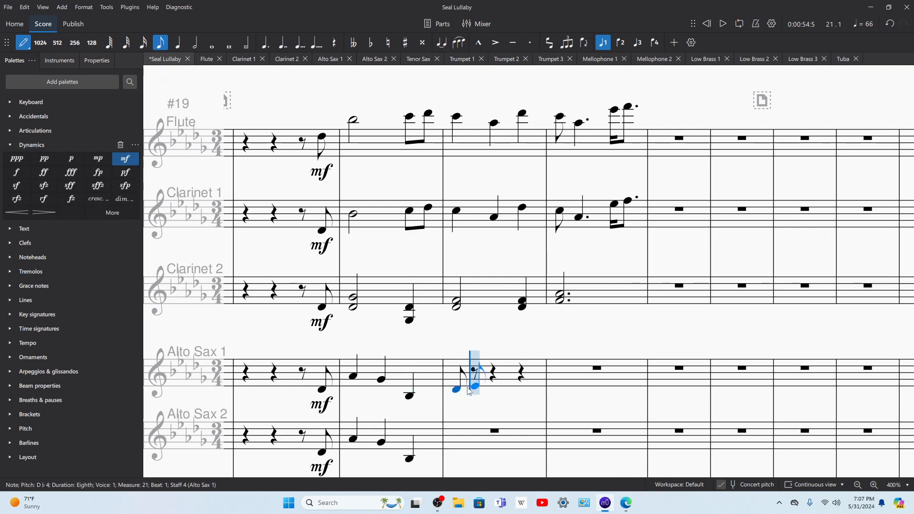
click(469, 388)
click(178, 43)
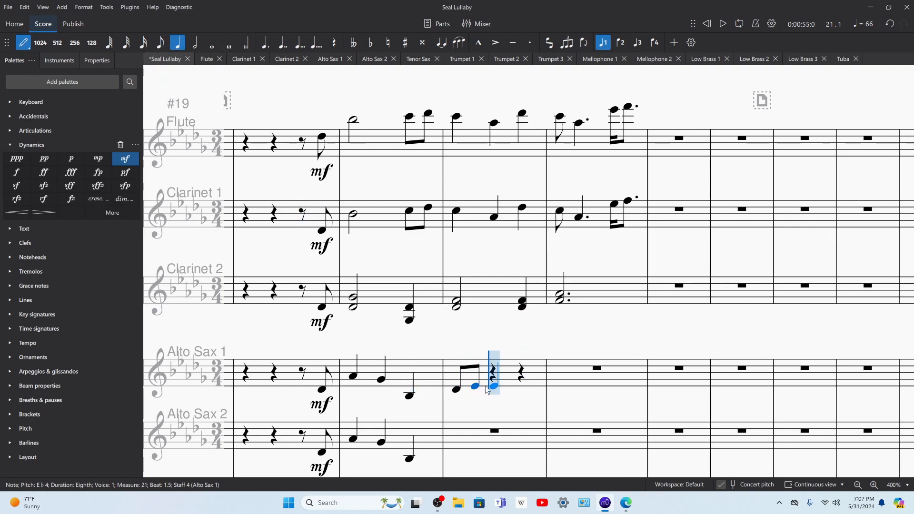
click(487, 384)
click(529, 401)
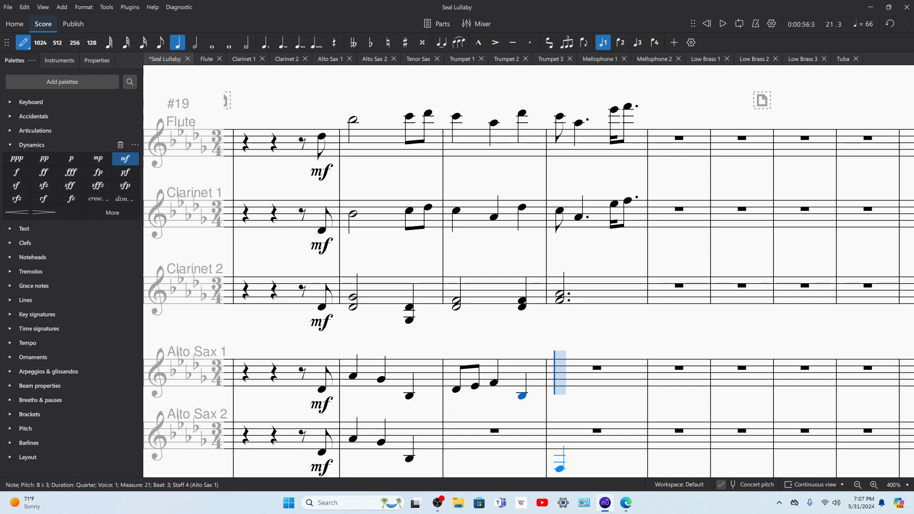
Step: Check the source score in Edge and enter eighth notes D♭4, E♭4 and quarter notes F4, A♭4 in Alto Sax 1, measure 22
click(629, 507)
mouse_move(603, 505)
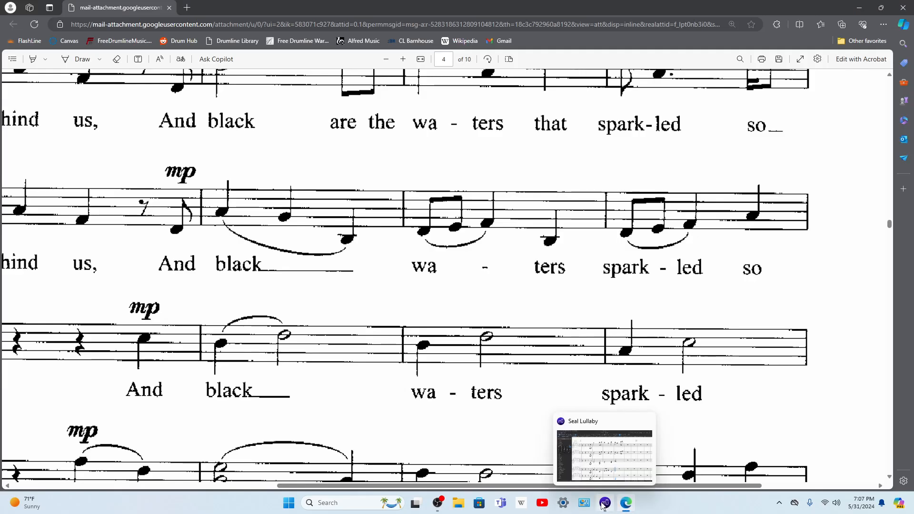
click(603, 505)
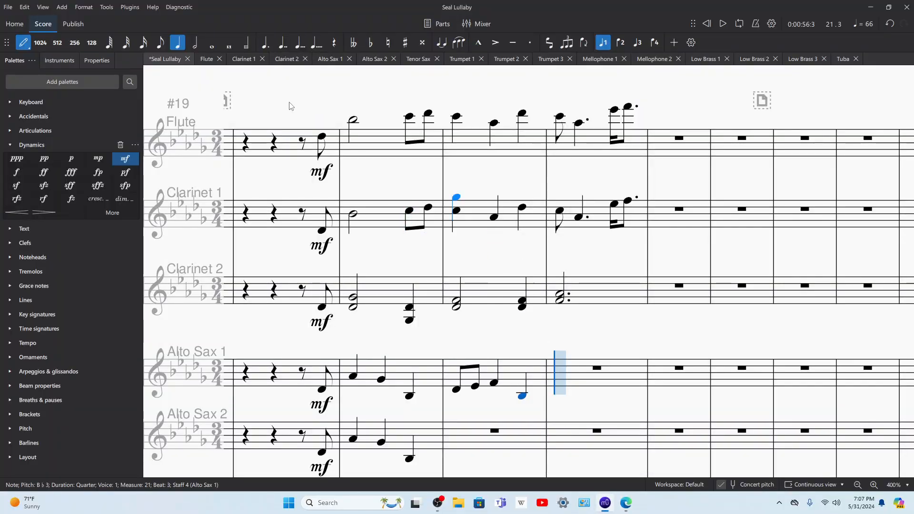
click(567, 390)
click(572, 384)
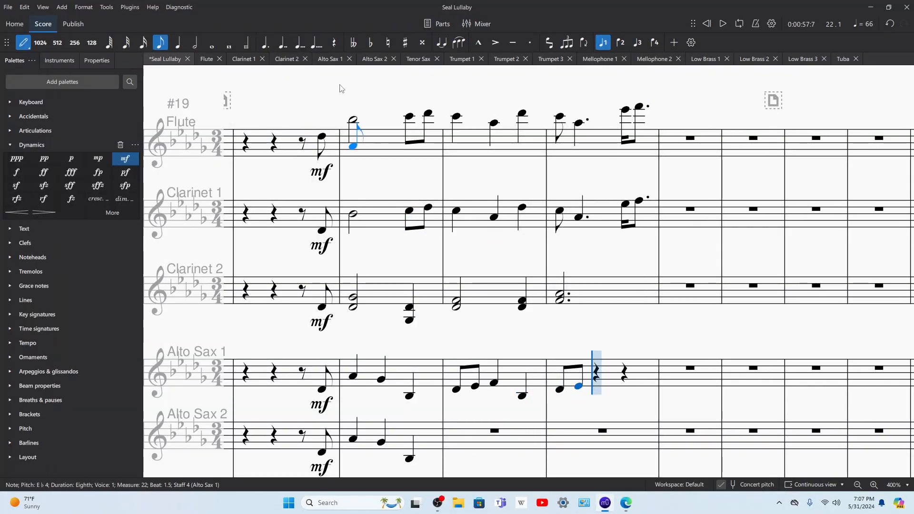
click(598, 383)
click(625, 379)
Step: Play back the score from the Alto Sax 1 pickup note at the end of measure 19
key(Left)
key(Left)
key(Left)
key(Left)
key(Left)
key(Left)
key(Left)
key(Left)
key(Left)
key(Left)
key(Left)
key(Left)
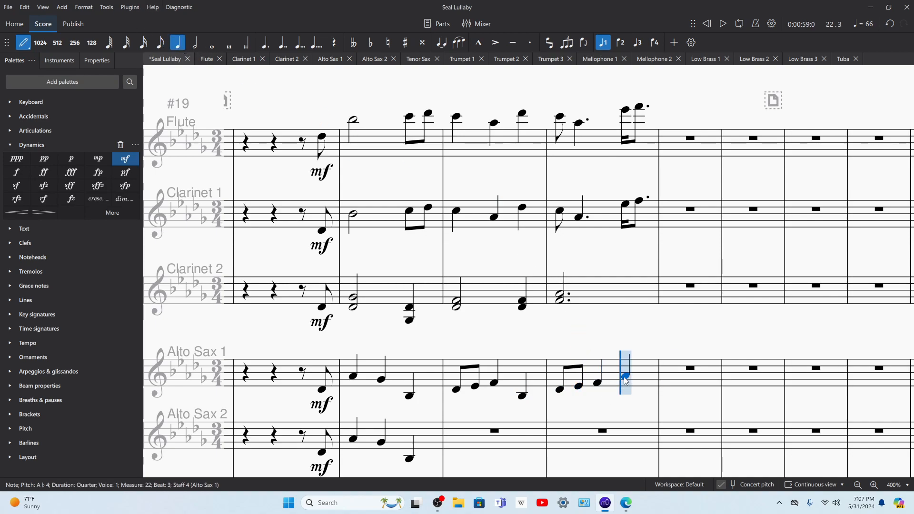
key(space)
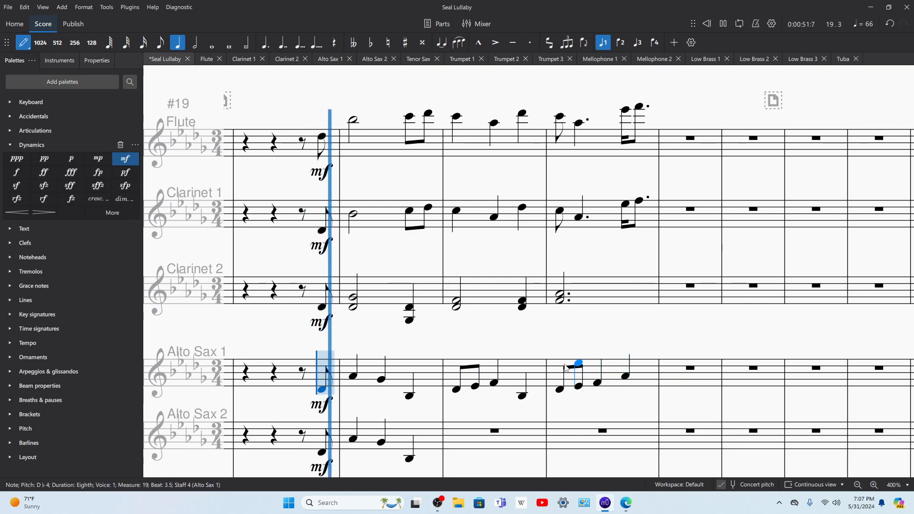
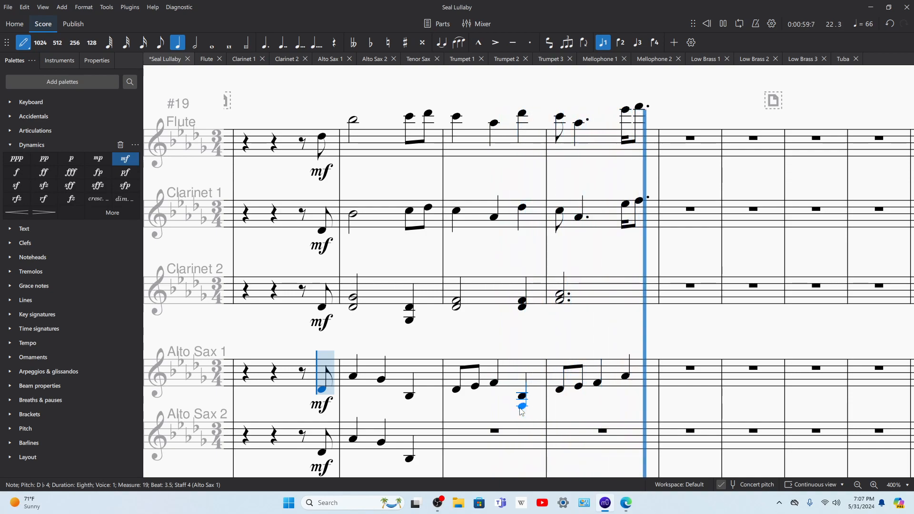
Step: Stop playback and copy Alto Sax 1 measures 21–22 into Alto Sax 2 starting at measure 21
key(space)
key(Escape)
click(608, 371)
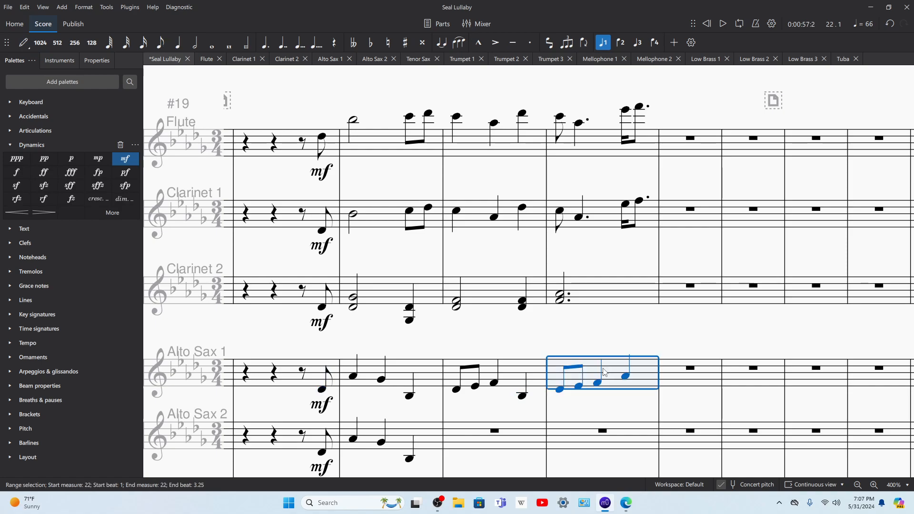
shift+click(534, 378)
key(ctrl+c)
click(508, 456)
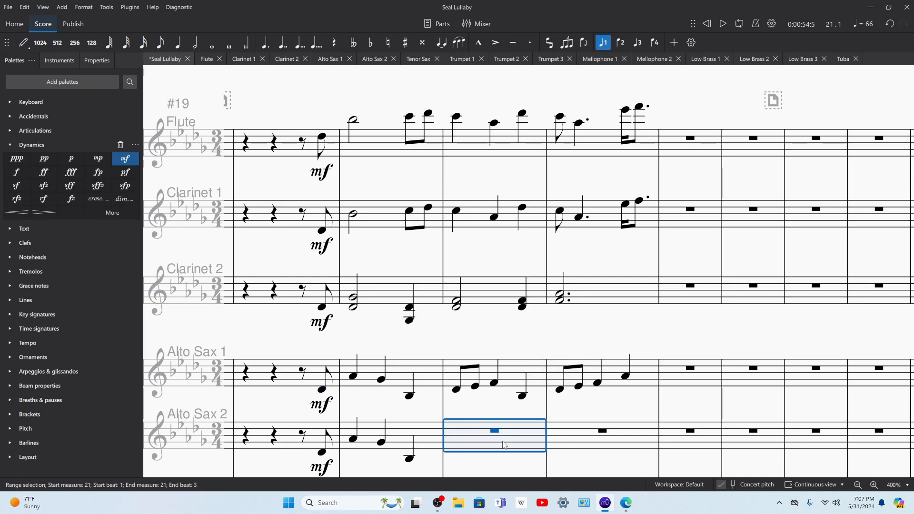
key(ctrl+v)
Step: Paste the copied alto sax phrase into Mellophone 1 and Mellophone 2 at measure 21
scroll(479, 365, down, 8)
click(493, 327)
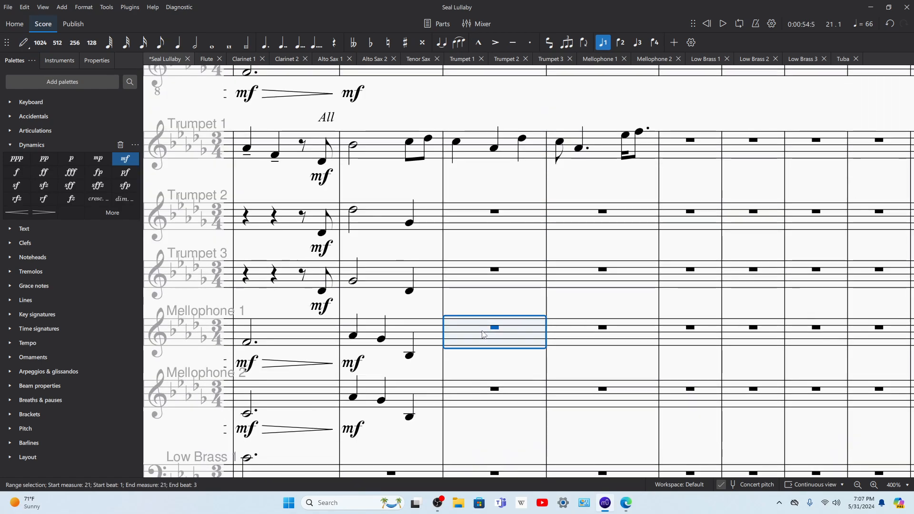
key(ctrl+v)
click(460, 408)
key(ctrl+v)
Step: Play back the score from the first Mellophone 2 note of measure 21
key(space)
click(457, 412)
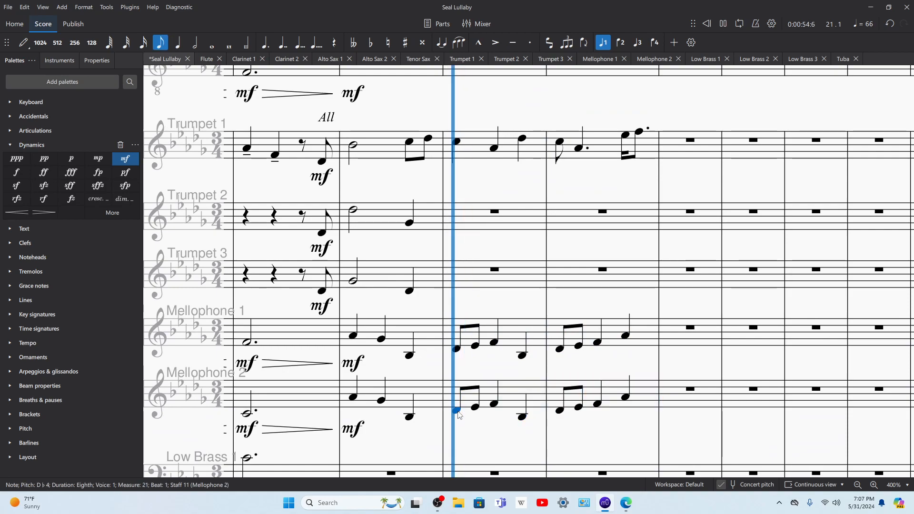
scroll(542, 280, up, 1)
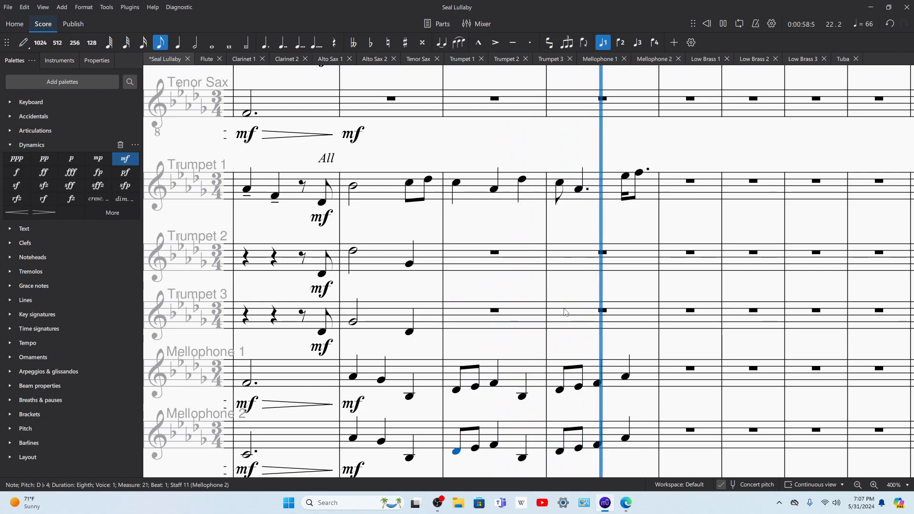
key(space)
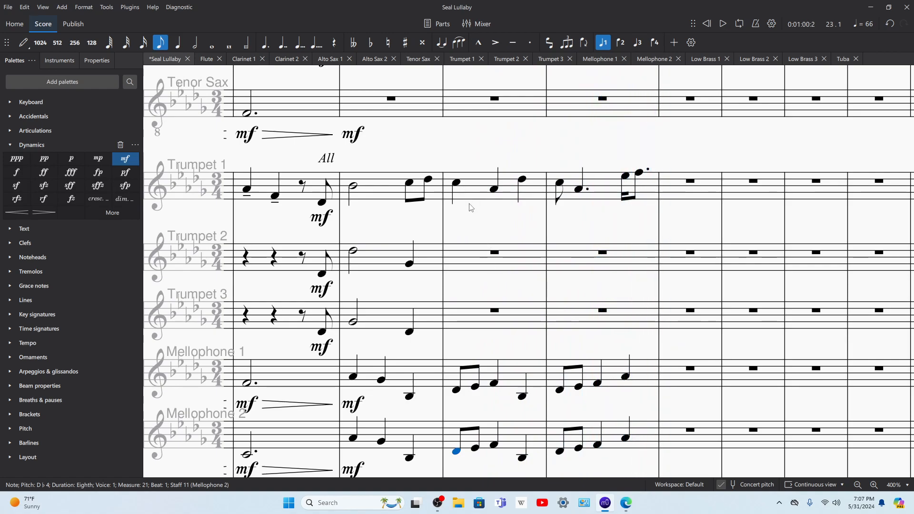
Step: Copy Clarinet 2 measures 21–22 into Trumpet 2 starting at measure 21
scroll(471, 209, up, 8)
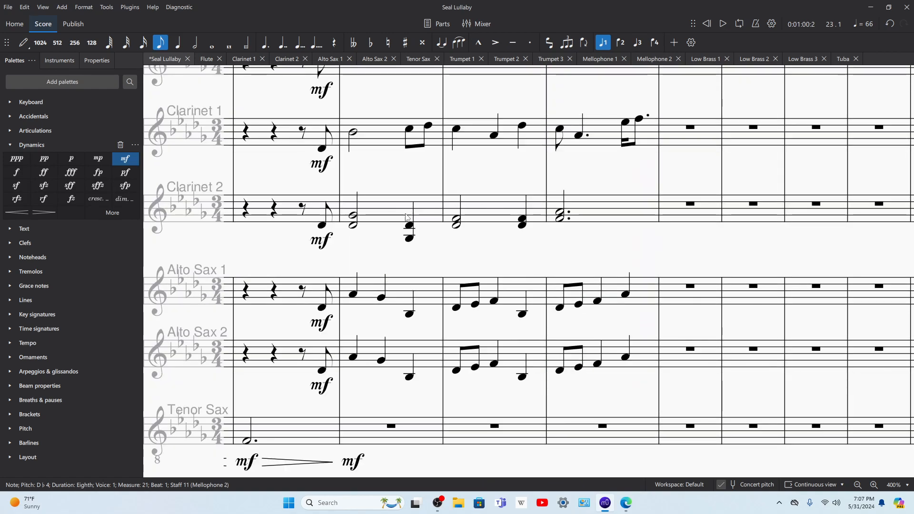
scroll(535, 249, down, 5)
scroll(481, 196, up, 4)
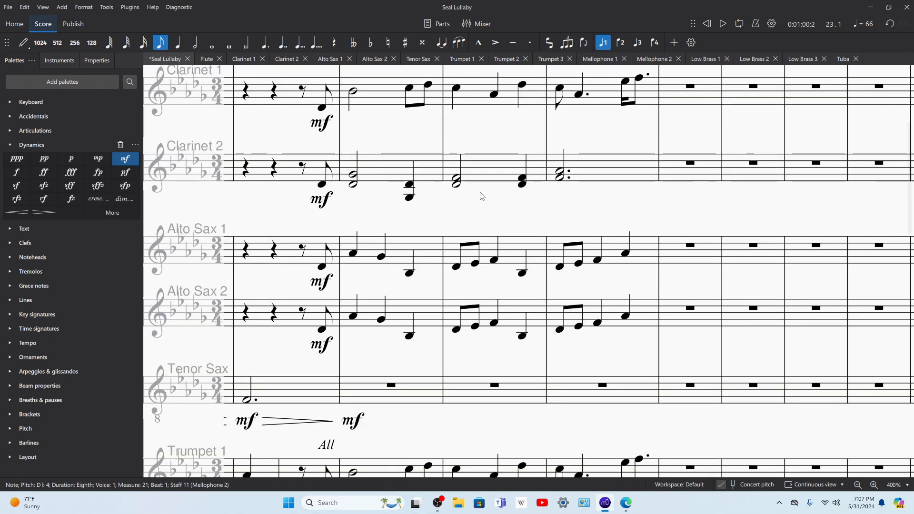
click(479, 167)
shift+click(596, 166)
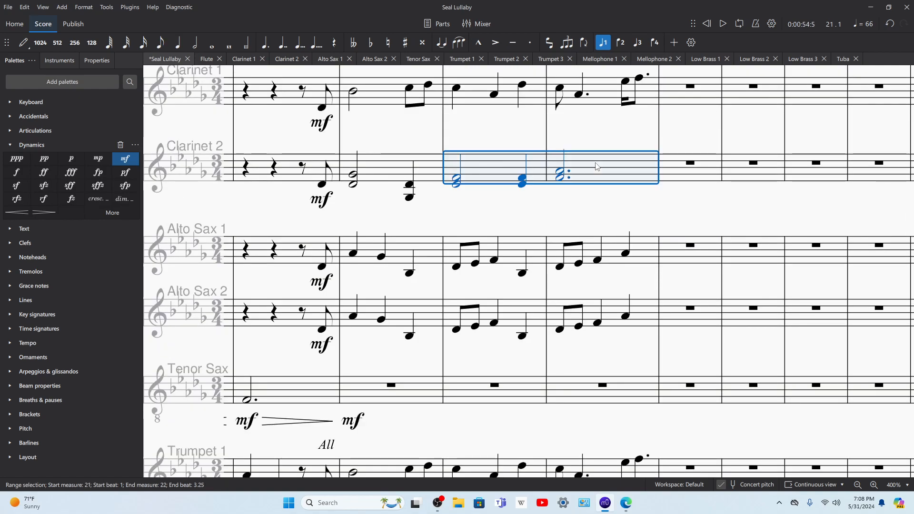
scroll(505, 238, down, 5)
click(493, 336)
key(ctrl+v)
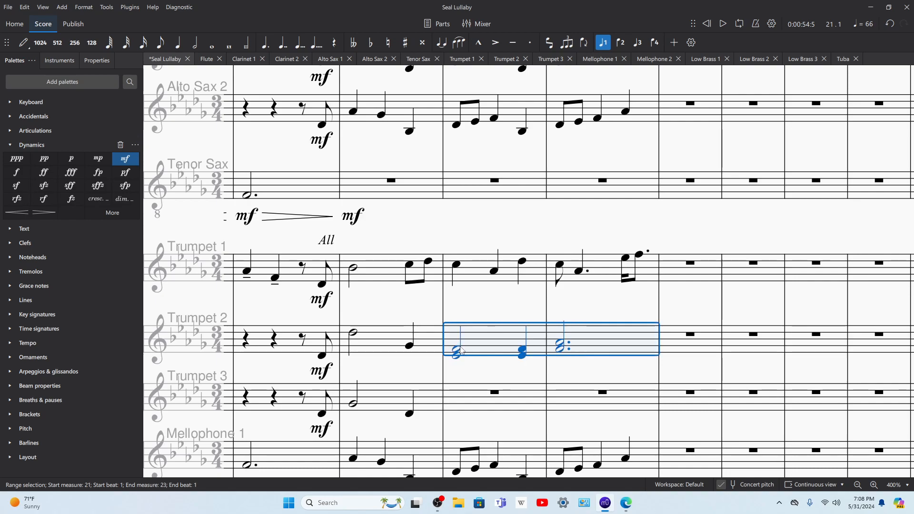
Step: Try raising the Trumpet 2 chords in measures 21–22 by an octave and play back the passage
key(ctrl+Up)
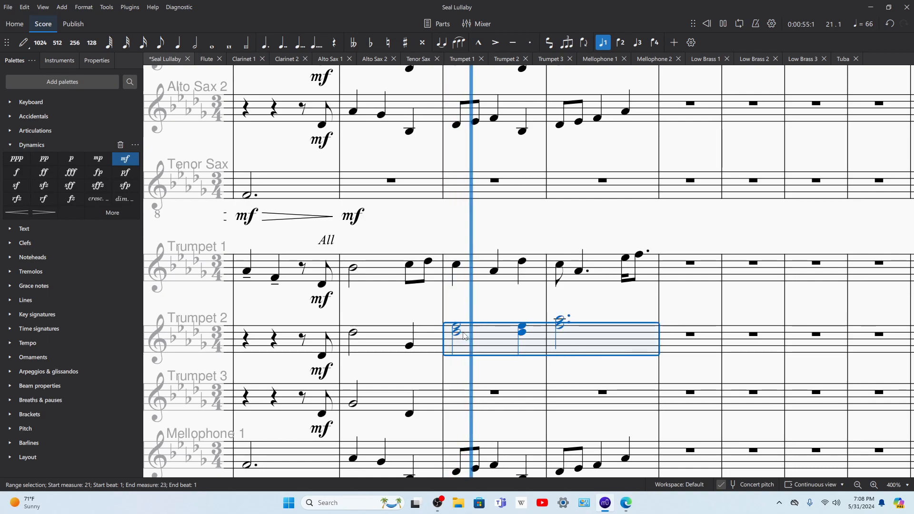
key(space)
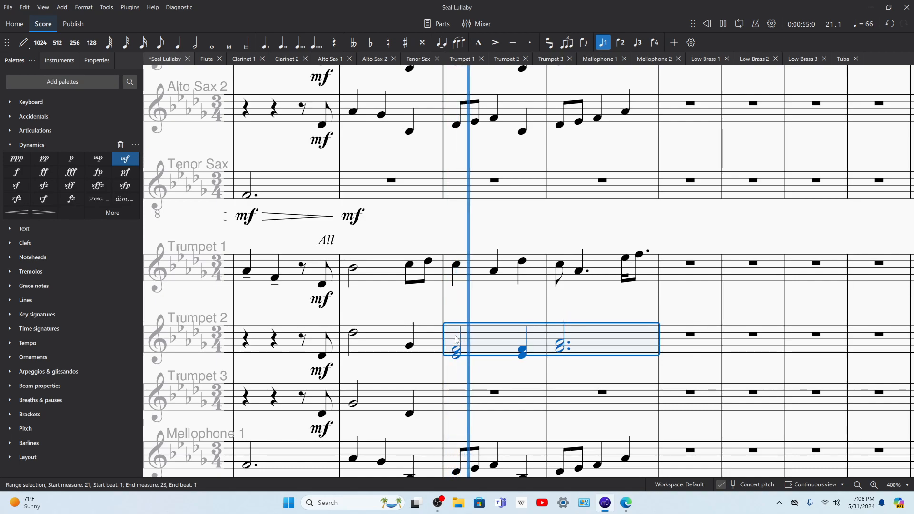
key(space)
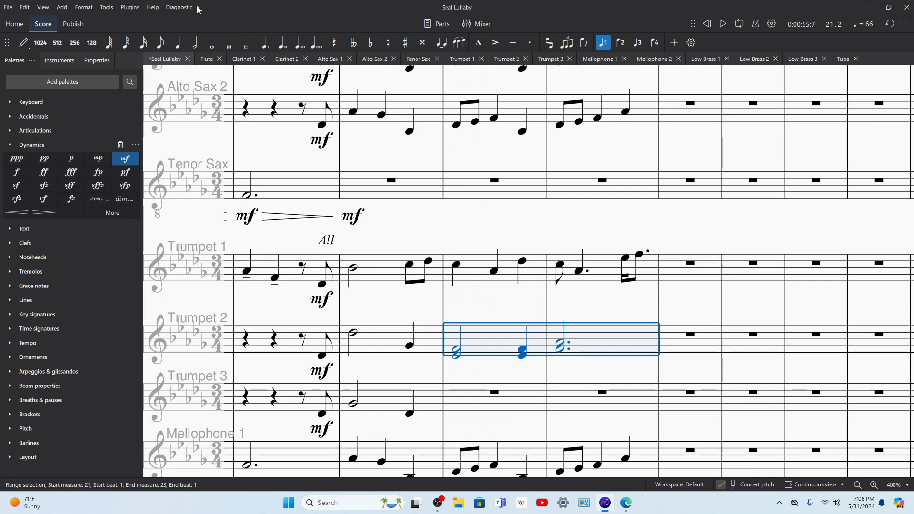
Step: Explode the Trumpet 2 chords of measures 21–22 across Trumpet 2 and Trumpet 3, and play back the result
click(107, 7)
click(117, 73)
key(space)
Step: Play back the score from the Trumpet 2 half note in measure 20 and select the pickup note before it
key(space)
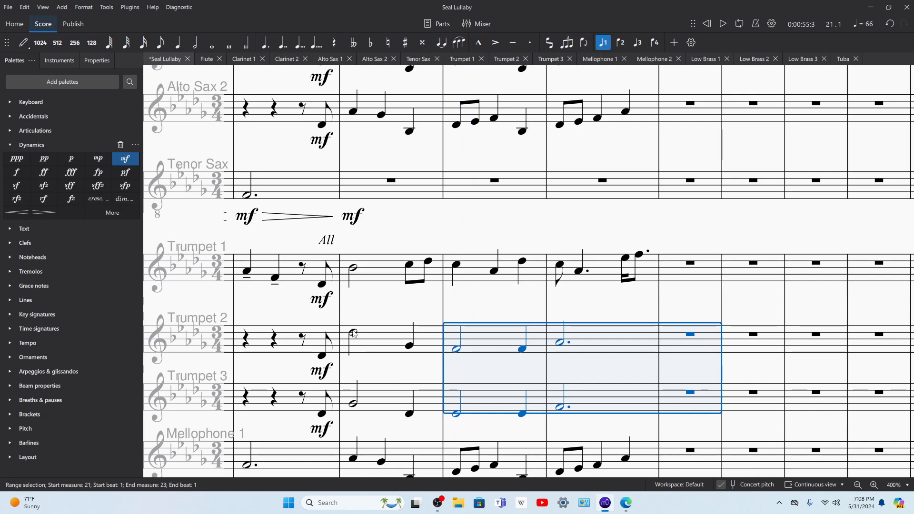
click(353, 332)
key(space)
key(space)
click(322, 356)
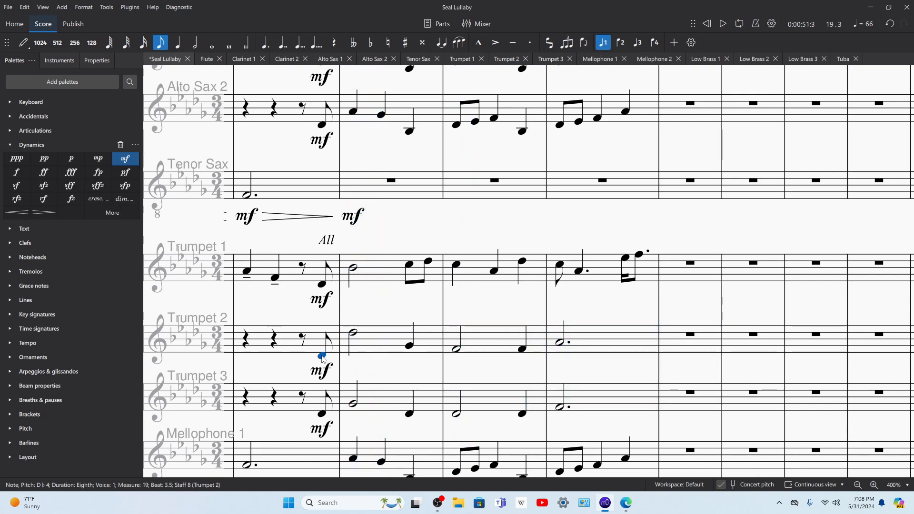
Step: Change the measure 20 half notes to D♭4 in Trumpet 3 and G♭4 in Trumpet 2
click(354, 333)
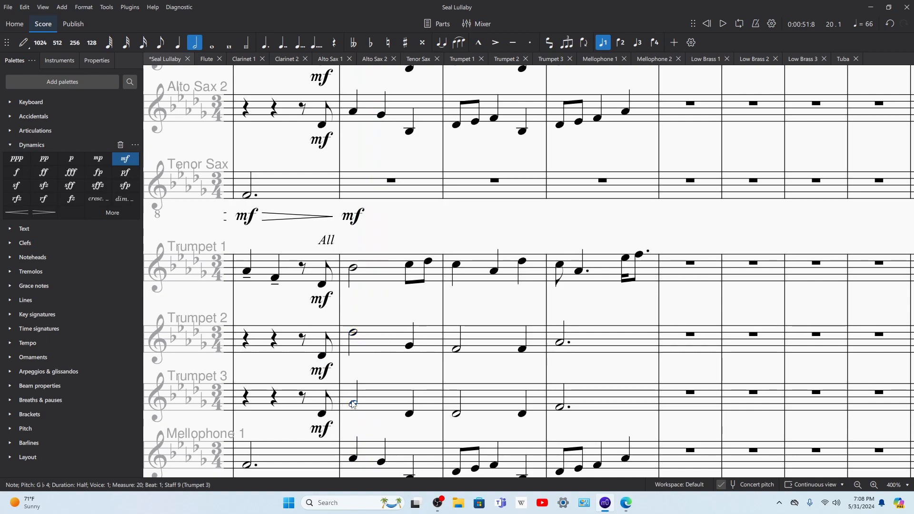
key(d)
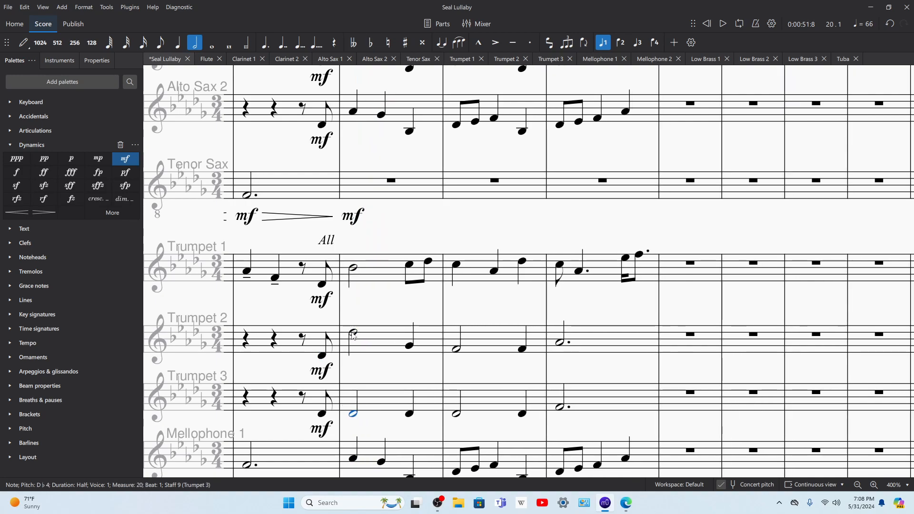
key(b)
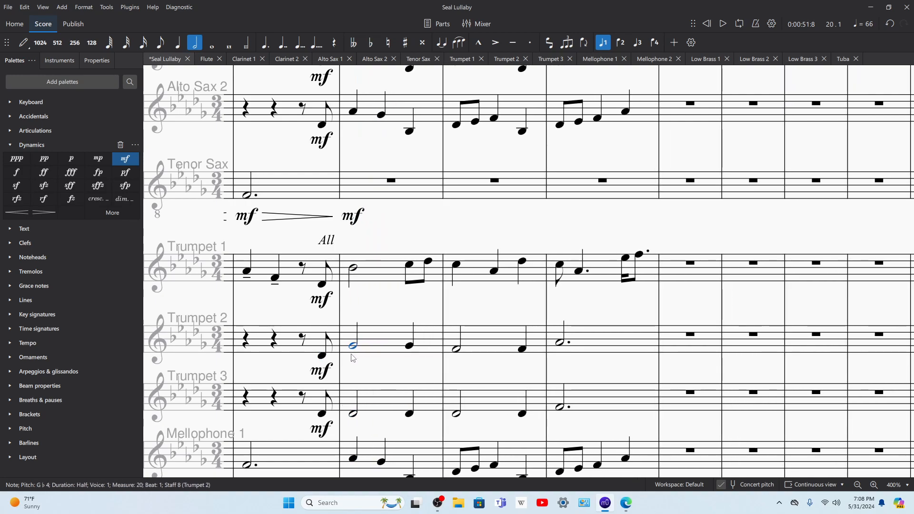
Step: Play back the score from measure 20, and play only the three trumpet parts from measure 19
key(space)
key(space)
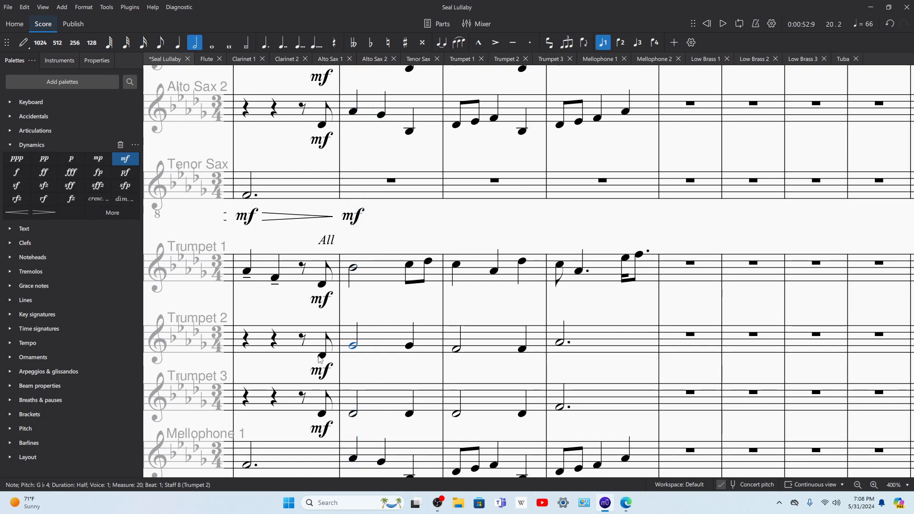
click(322, 356)
shift+click(294, 273)
shift+click(297, 396)
key(space)
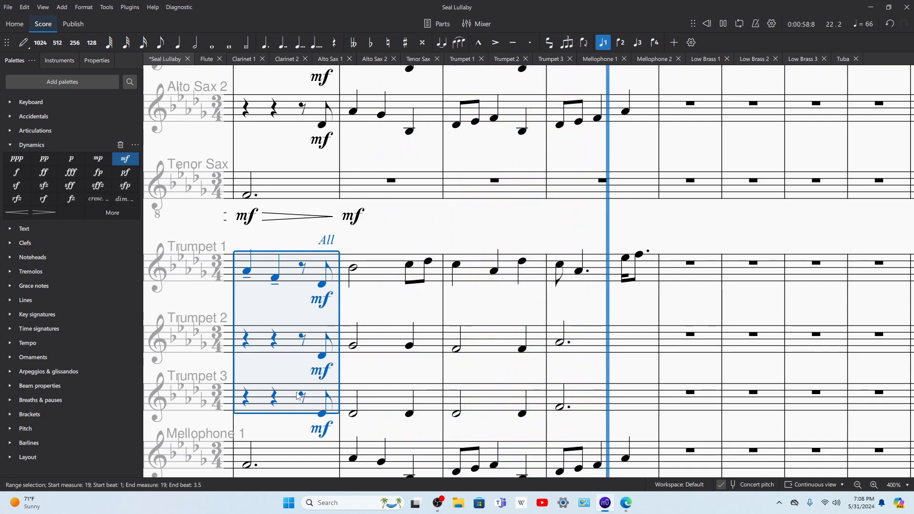
key(space)
Step: Lower the measure 22 dotted half notes to F4 in Trumpet 2 and C4 in Trumpet 3, and play back the measure
click(559, 343)
key(Down)
key(Down)
key(Down)
click(560, 408)
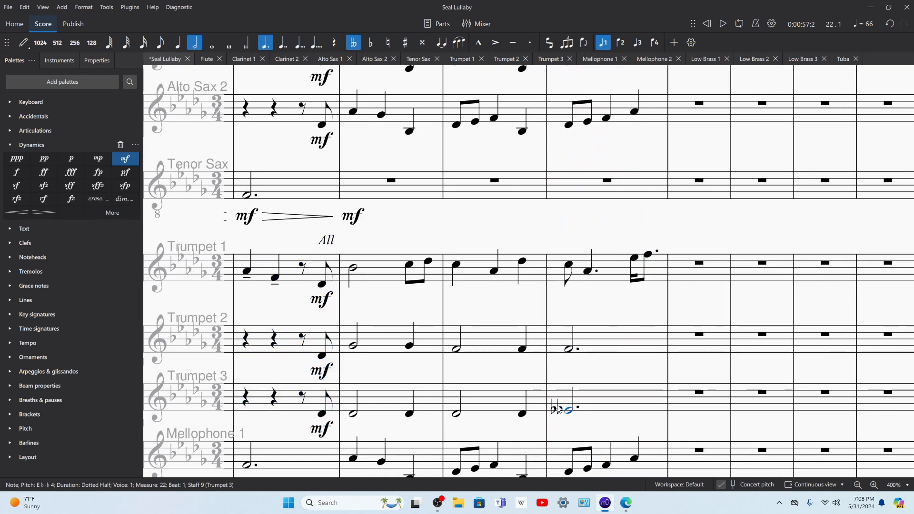
key(Down)
key(Down)
key(Down)
key(space)
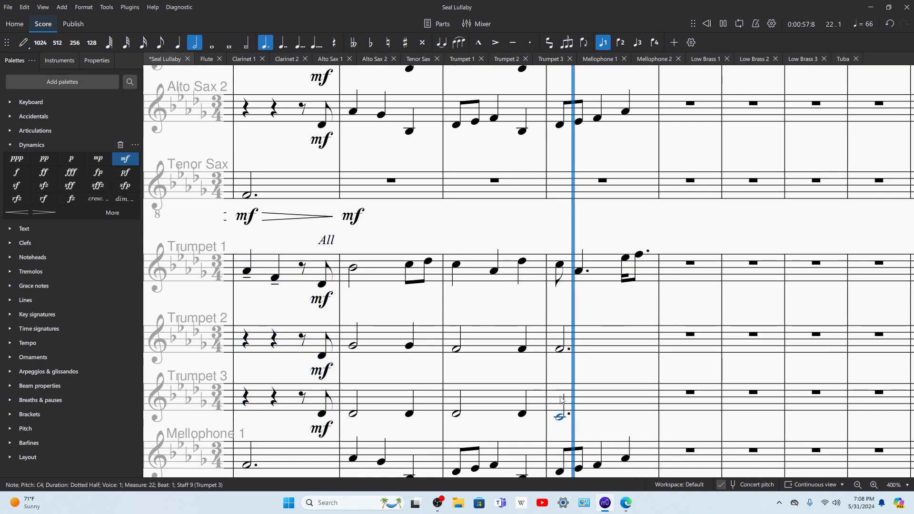
key(space)
Step: Play back the three trumpet parts together from the pickup notes at the end of measure 19
click(592, 343)
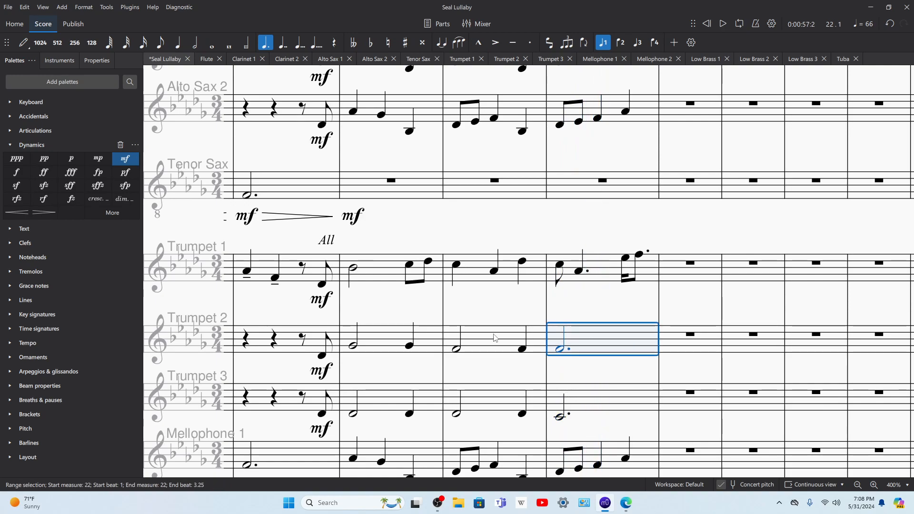
shift+click(320, 280)
click(322, 285)
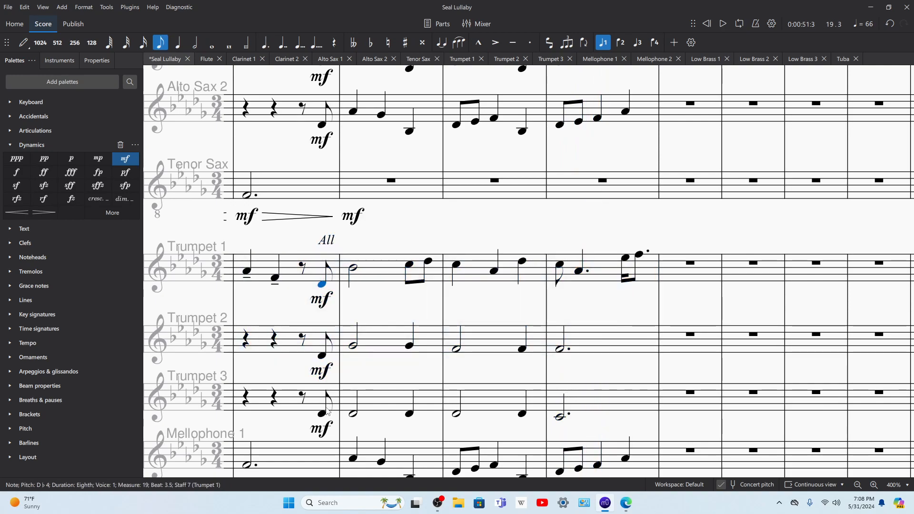
shift+click(323, 418)
key(space)
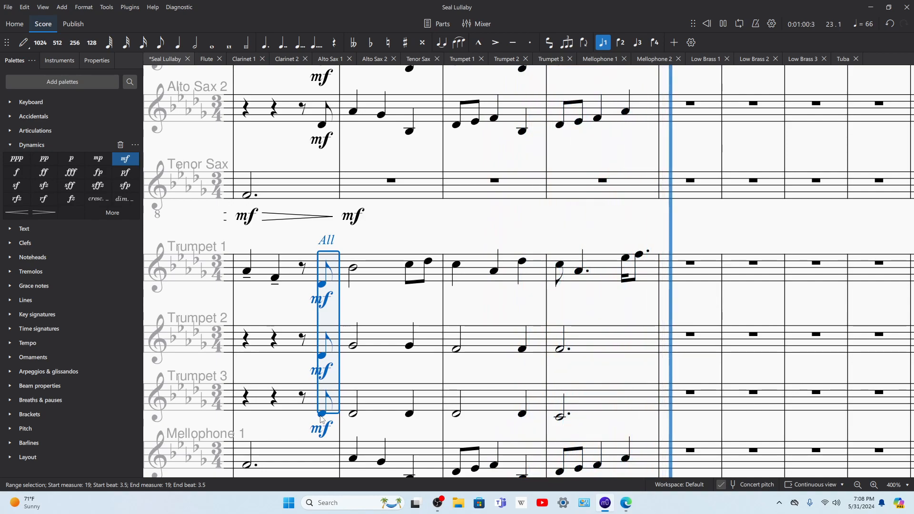
key(space)
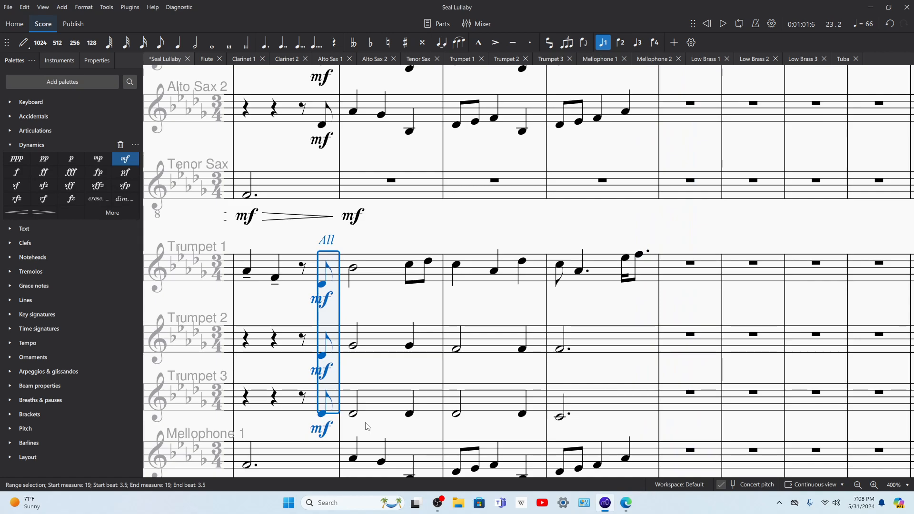
Step: Switch to Edge and examine the lower voices and piano part of the source score at "And black waters", then return to MuseScore
scroll(445, 411, down, 3)
key(Escape)
scroll(449, 255, down, 5)
scroll(388, 243, left, 3)
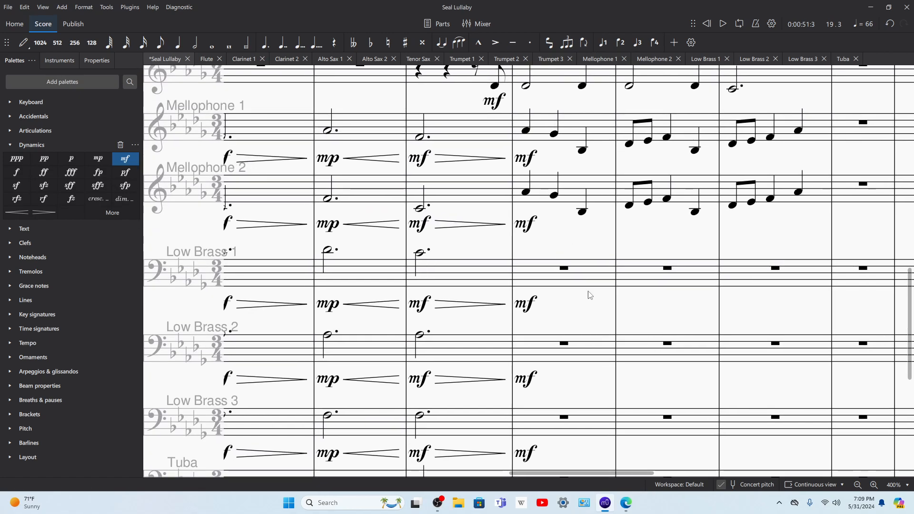
click(623, 507)
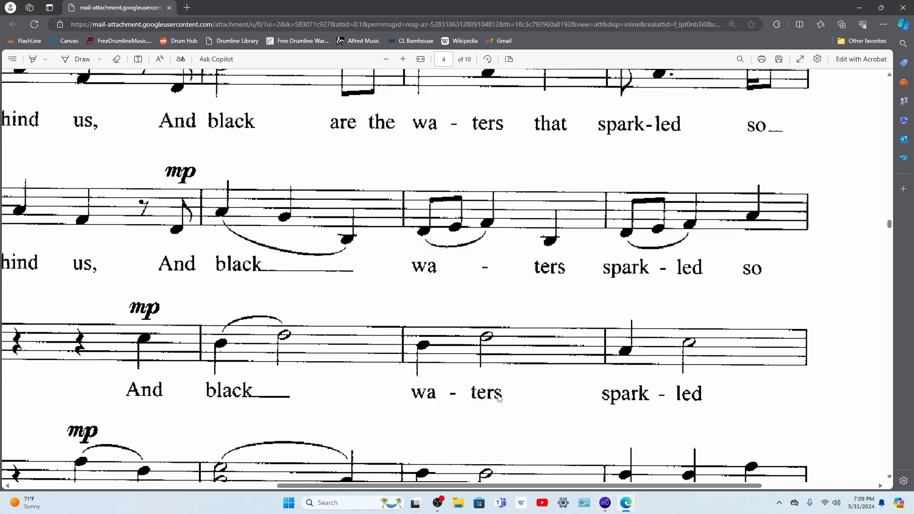
scroll(341, 406, left, 8)
scroll(592, 378, right, 3)
scroll(549, 366, down, 1)
scroll(547, 364, down, 5)
scroll(547, 355, up, 4)
scroll(547, 352, down, 2)
scroll(548, 355, down, 2)
scroll(365, 372, right, 1)
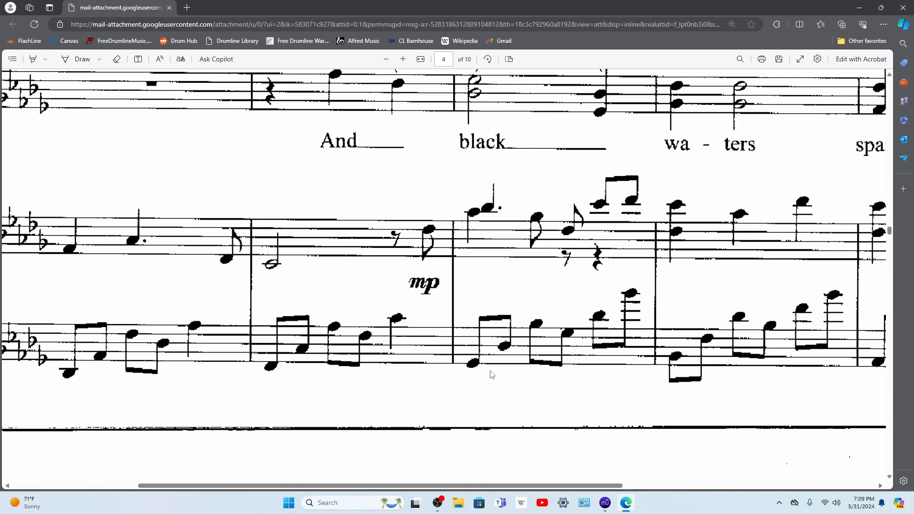
click(609, 503)
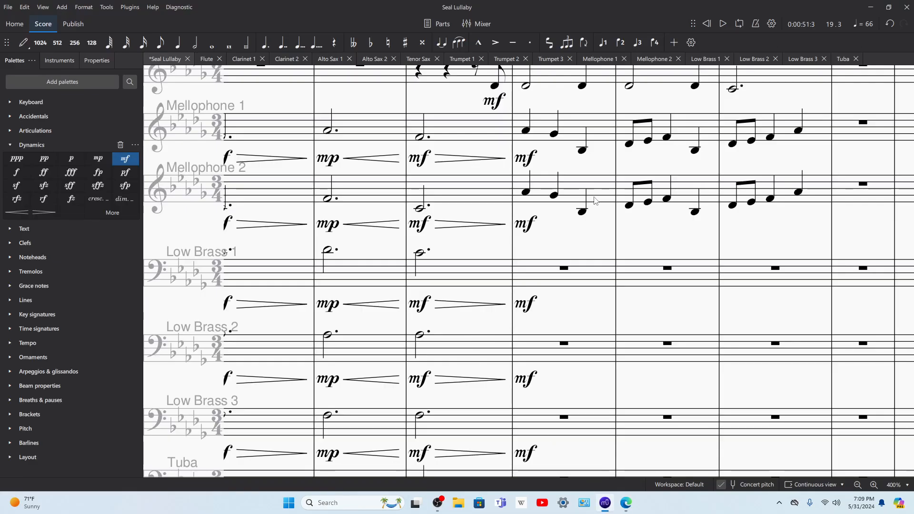
click(556, 280)
key(n)
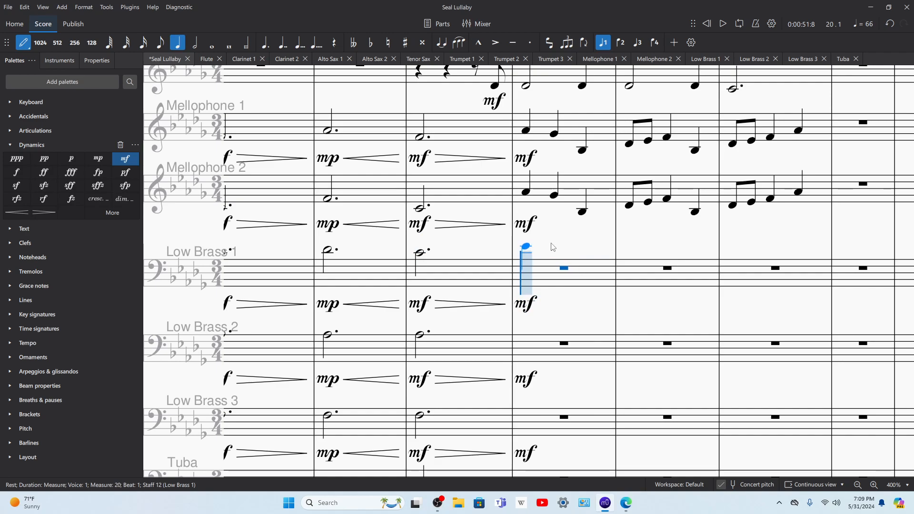
key(Escape)
Step: Enter half notes on beat 1 of measure 20: D♭4 in Low Brass 1, B♭3 in Low Brass 2 and F3 in Low Brass 3
scroll(556, 230, up, 5)
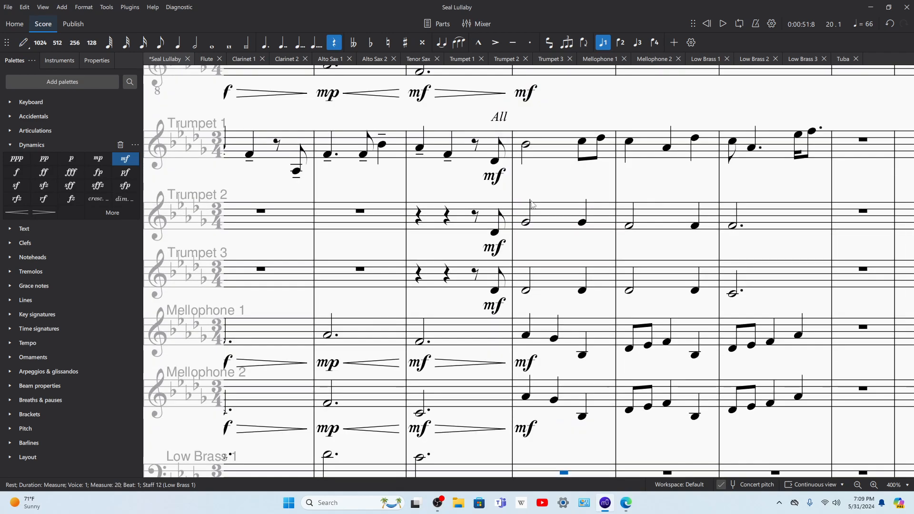
scroll(551, 213, down, 3)
scroll(552, 209, up, 3)
scroll(549, 262, down, 3)
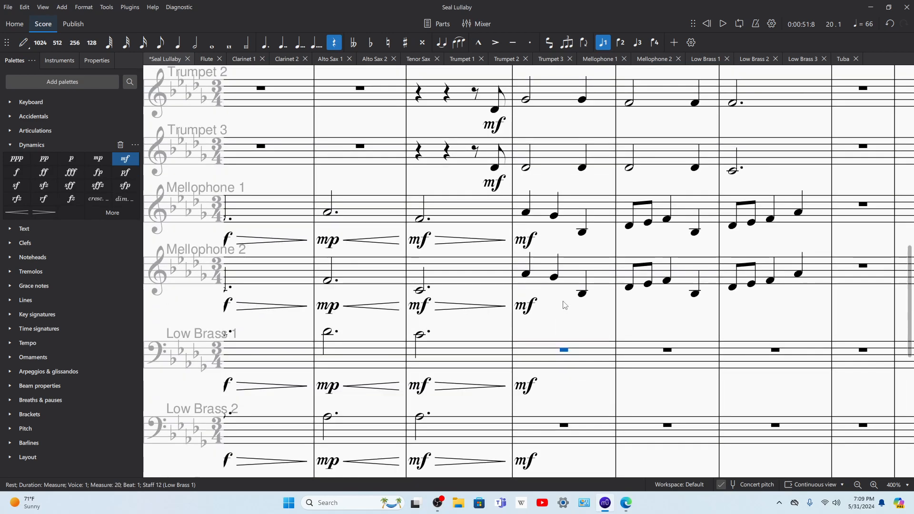
key(n)
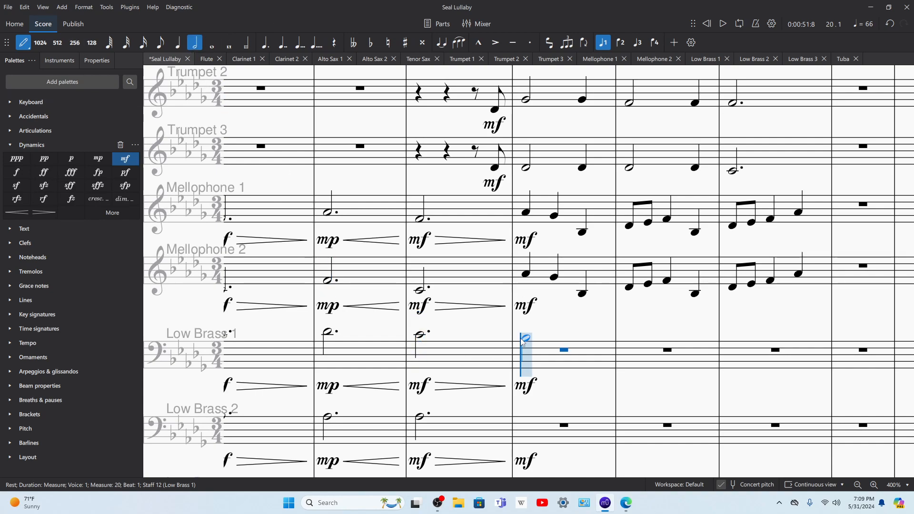
click(527, 333)
click(528, 414)
scroll(532, 385, down, 2)
click(529, 376)
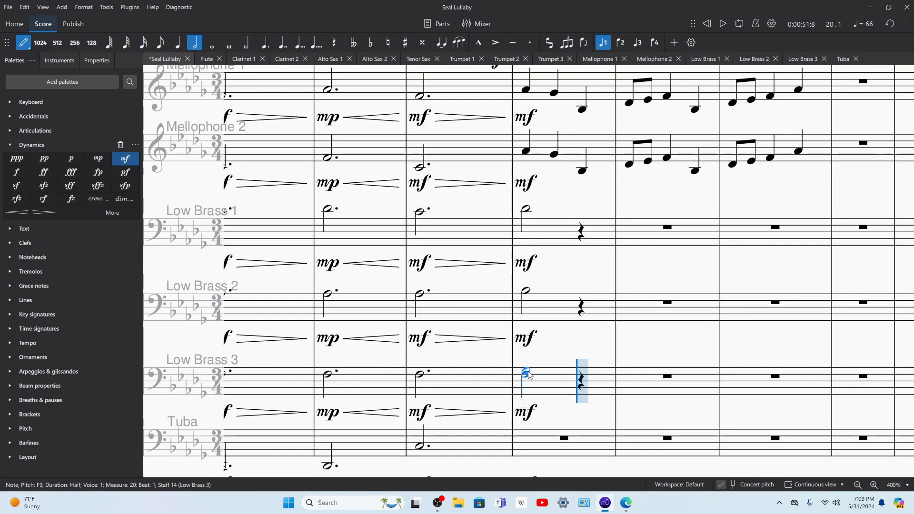
Step: Complete measure 20 with a G♭2 half note in Tuba and beat-3 quarters: D♭4, B♭3, G♭3 in Low Brass 1–3 and G♭2 in Tuba
click(526, 456)
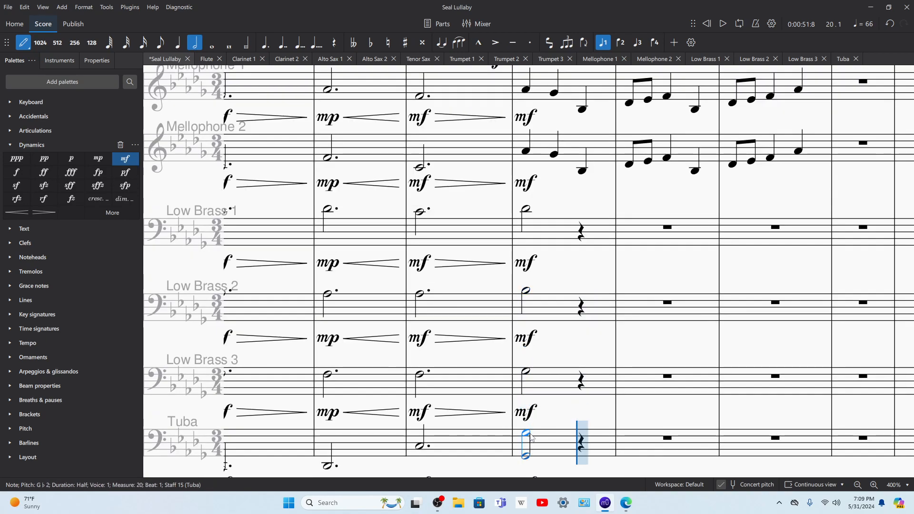
key(Left)
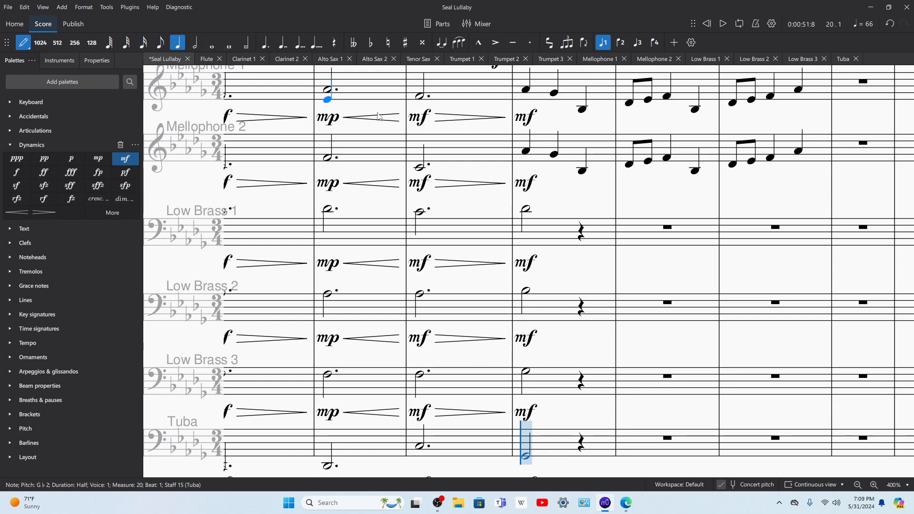
click(581, 209)
click(581, 292)
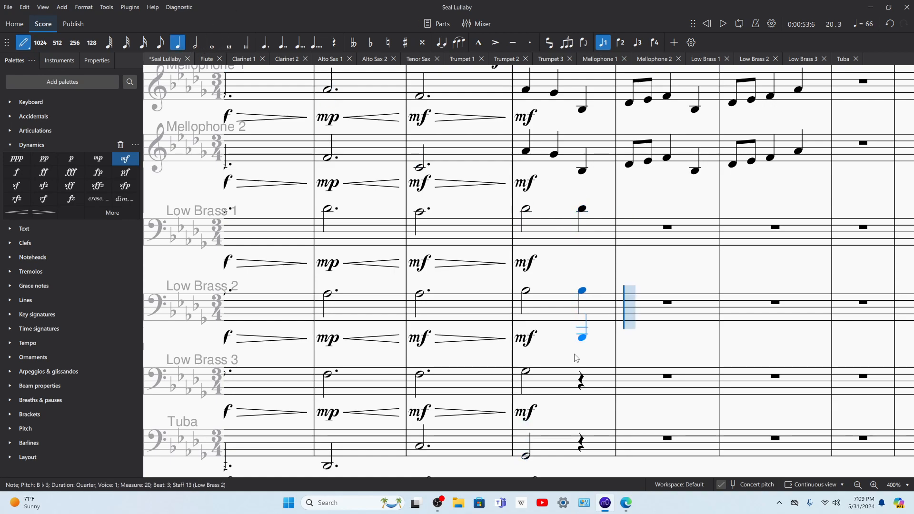
click(582, 373)
click(581, 456)
Step: Play back measure 20 from its first beat
key(Left)
key(Left)
key(space)
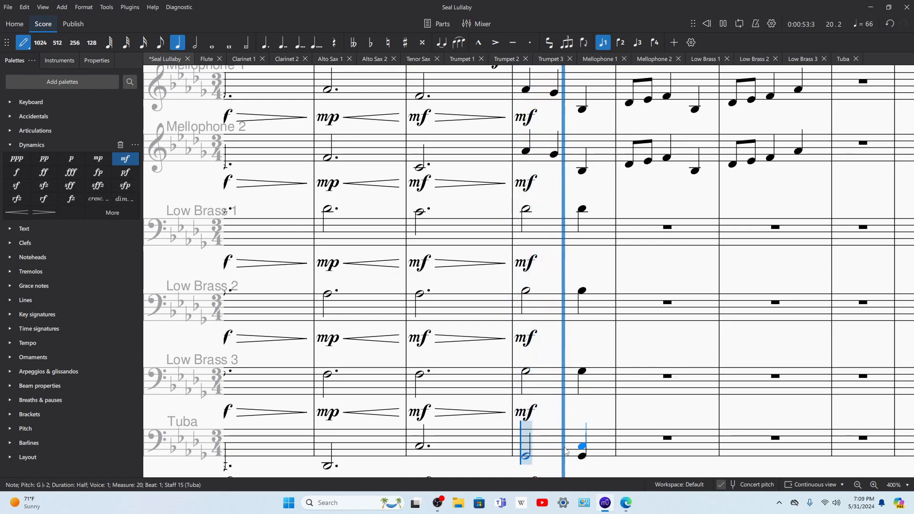
key(space)
Step: Repeat measure 20 of Low Brass 1 through Tuba into measure 21
scroll(584, 390, up, 2)
scroll(584, 390, up, 2)
scroll(583, 352, down, 1)
scroll(583, 333, up, 1)
scroll(583, 374, down, 4)
scroll(635, 333, down, 2)
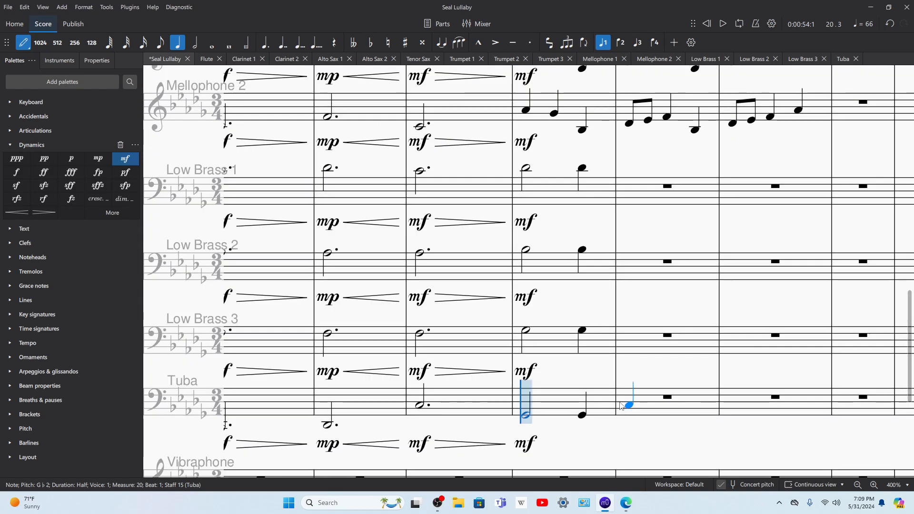
key(Escape)
click(536, 351)
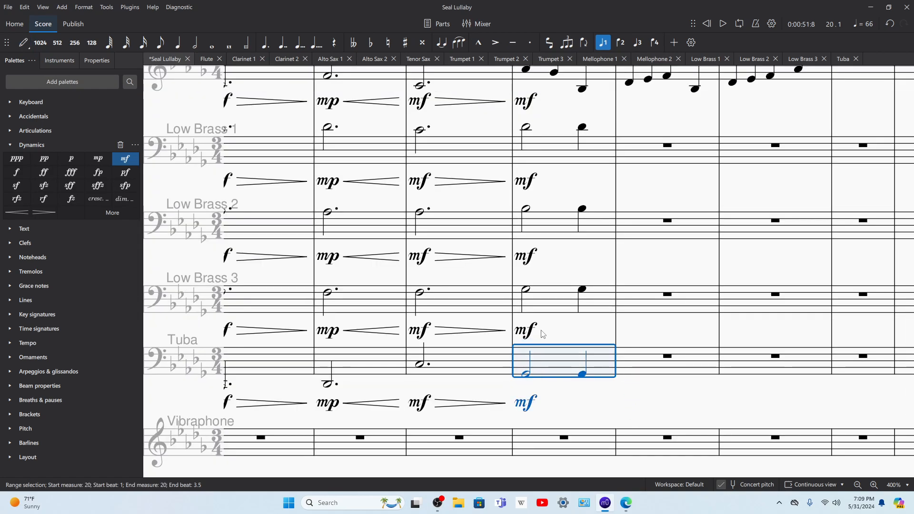
shift+click(551, 159)
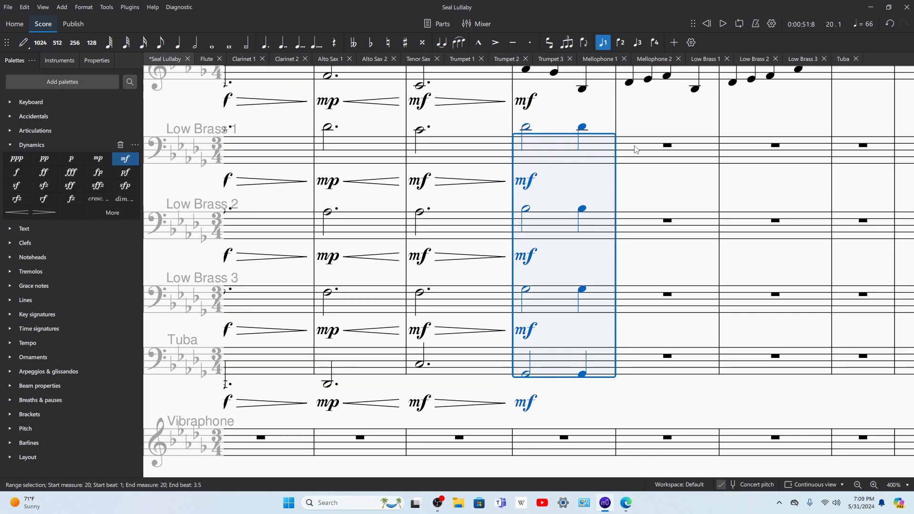
key(r)
Step: Delete the duplicated mf markings under measure 21 in Low Brass 1, 2, 3 and Tuba
click(631, 178)
key(Escape)
shift+click(630, 391)
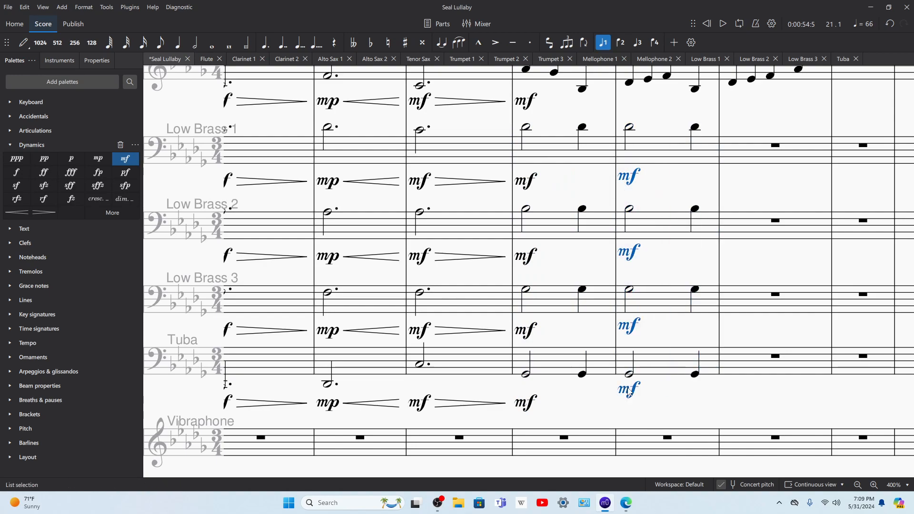
key(Delete)
Step: Lower both measure 21 notes to F2 in Tuba and to F3 in Low Brass 3
key(Down)
click(695, 376)
click(628, 291)
click(694, 291)
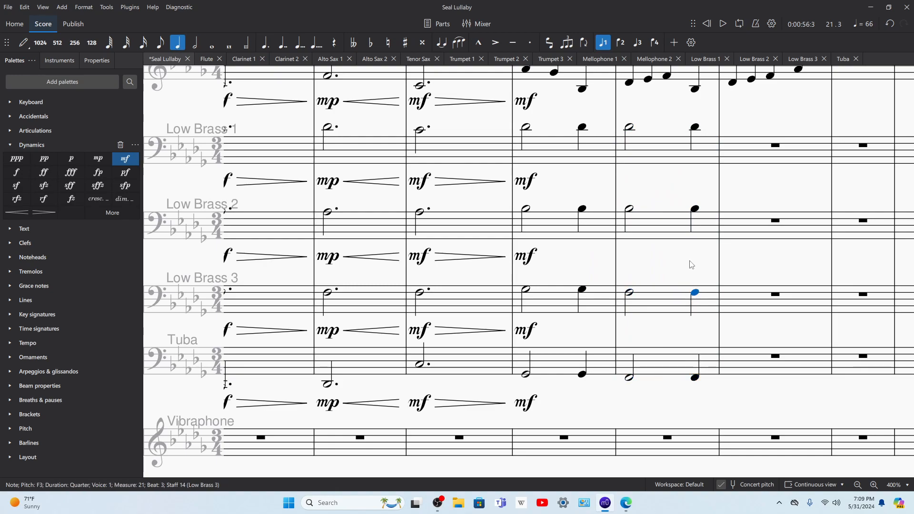
Step: Lower both measure 21 notes to C4 in Low Brass 1 and to A♭3 in Low Brass 2
click(630, 128)
click(695, 127)
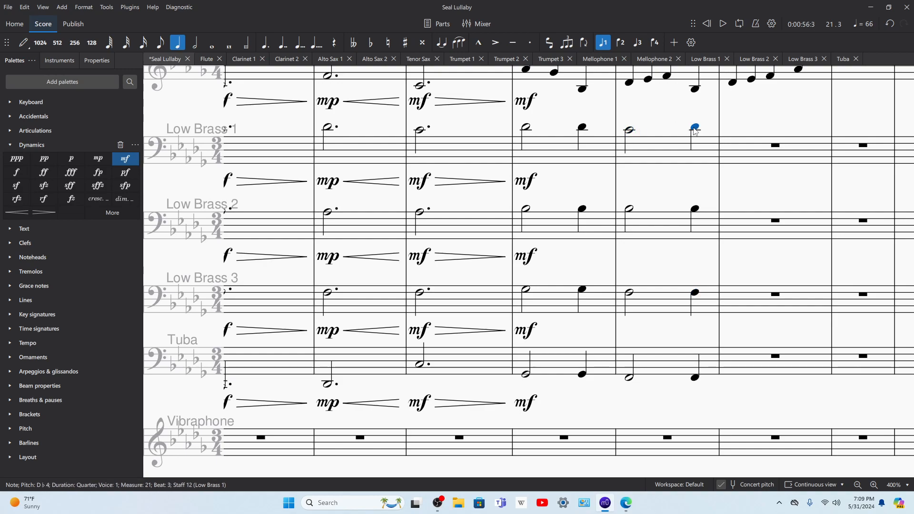
click(630, 208)
key(Down)
key(ctrl+z)
click(695, 211)
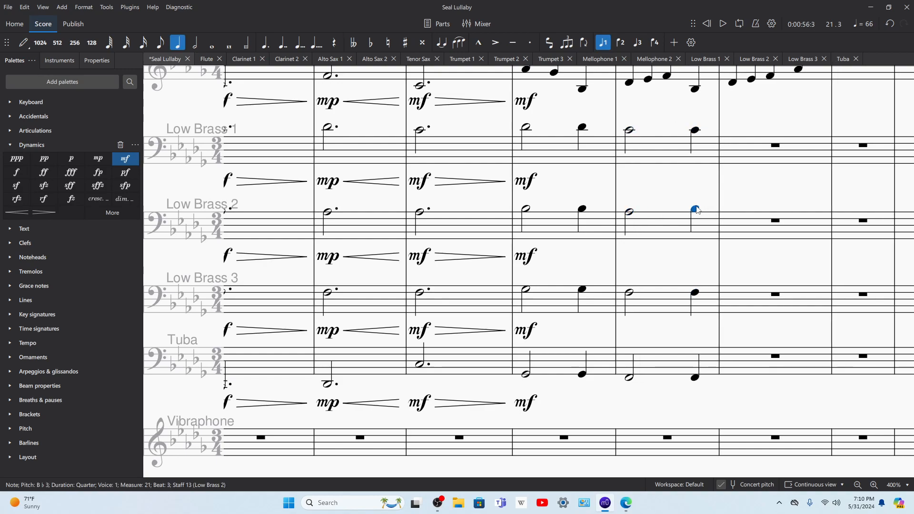
Step: Play back measure 21, and select and play the mellophone and low brass parts from measure 16 through measure 20
key(space)
key(space)
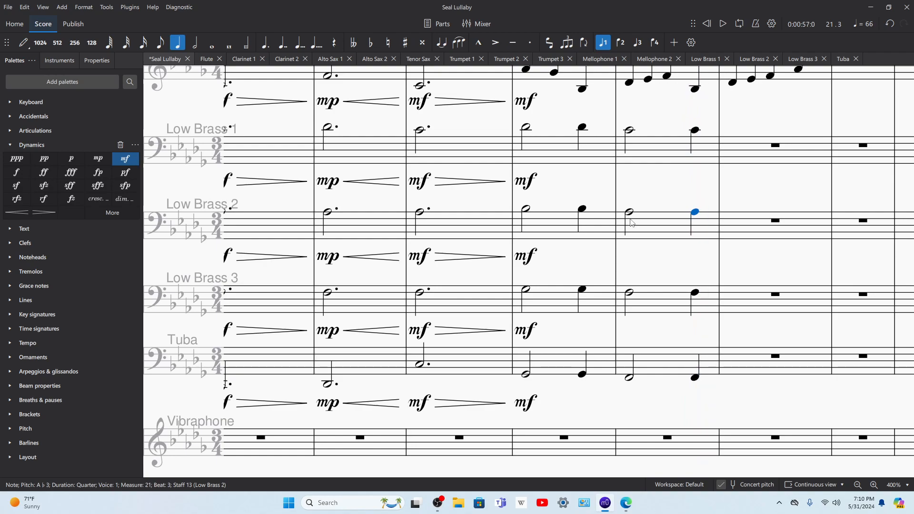
click(552, 152)
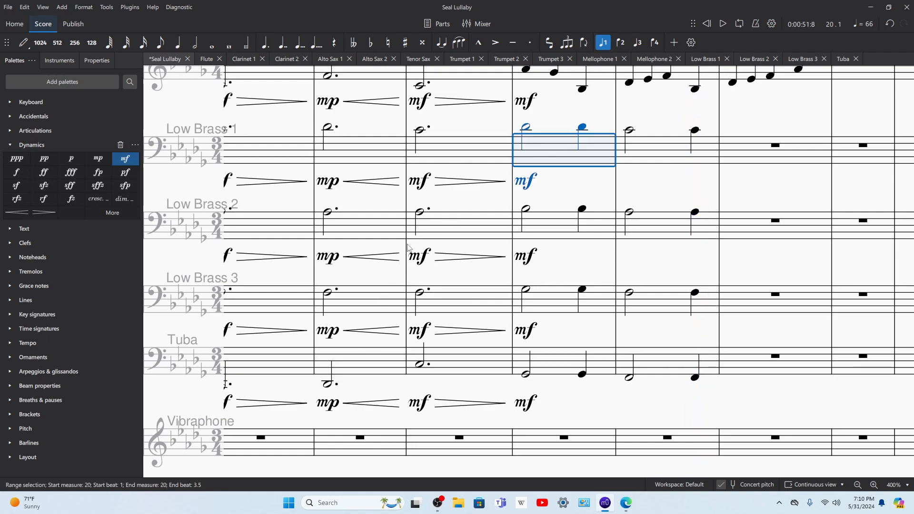
scroll(368, 276, left, 3)
shift+click(376, 362)
key(space)
scroll(368, 170, up, 3)
key(space)
shift+click(366, 170)
key(space)
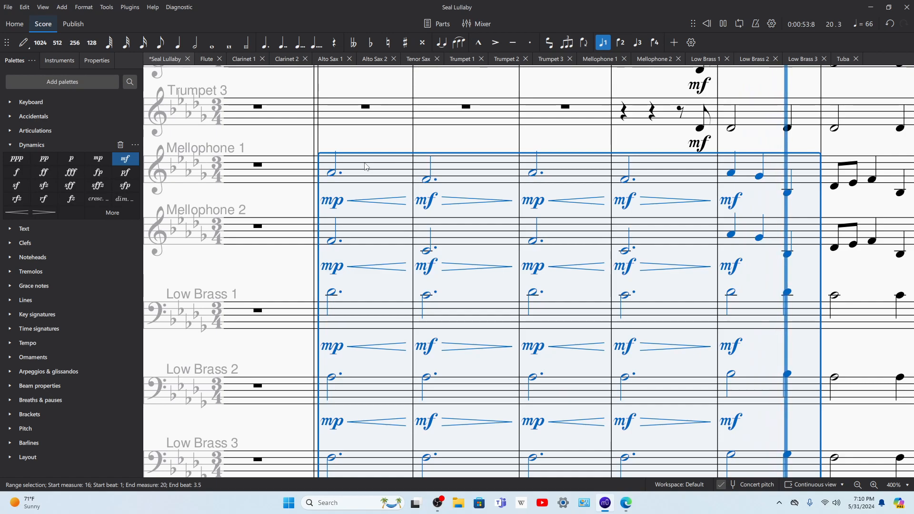
Step: Extend the end of the Mellophone 1 diminuendo in measure 19 to the barline
click(706, 203)
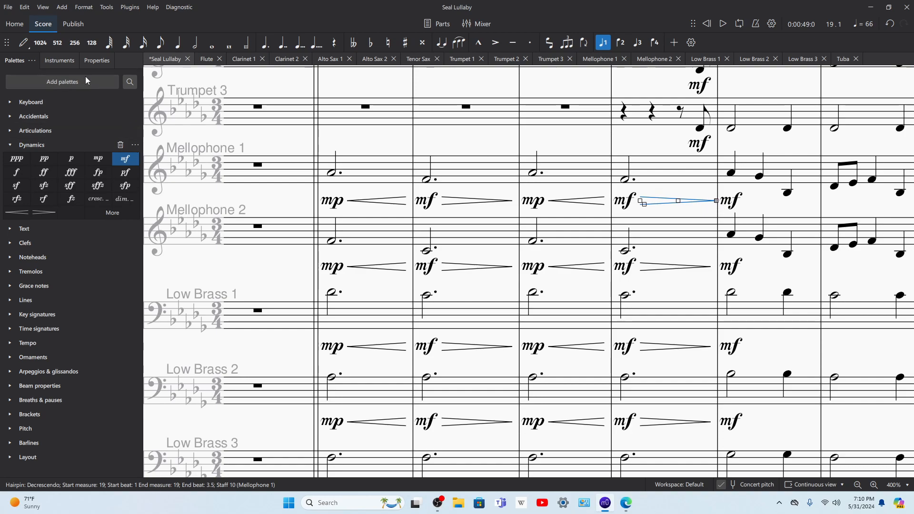
drag(108, 153, 714, 174)
click(732, 175)
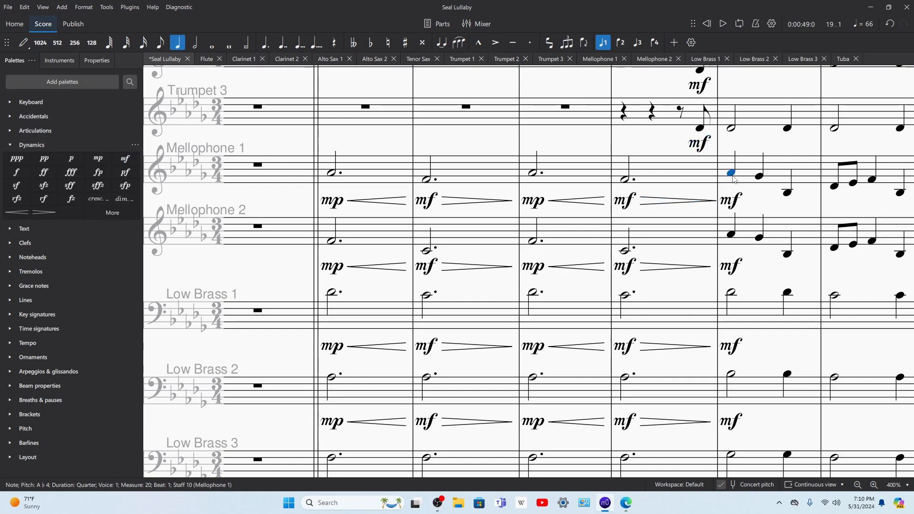
Step: Play back measure 19 from the Mellophone 1 part and again from the Mellophone 2 part
click(695, 188)
key(space)
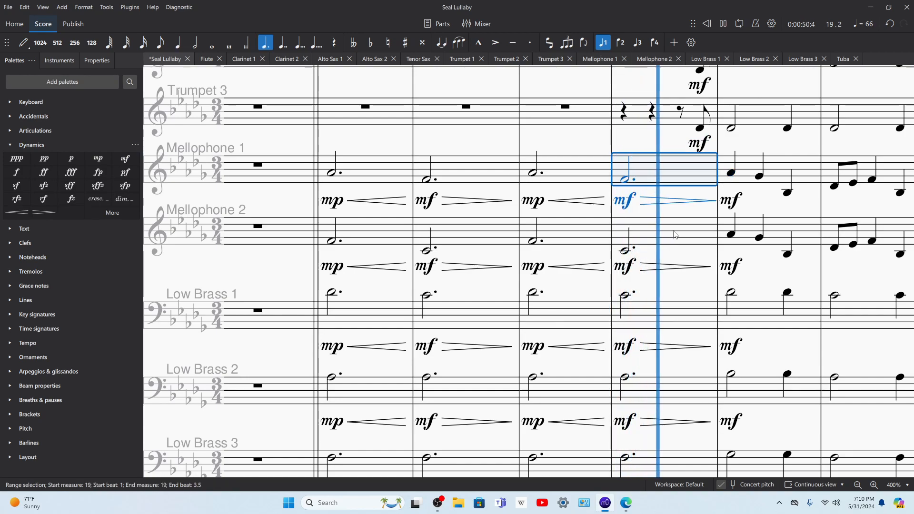
key(space)
click(625, 251)
key(space)
scroll(681, 212, down, 1)
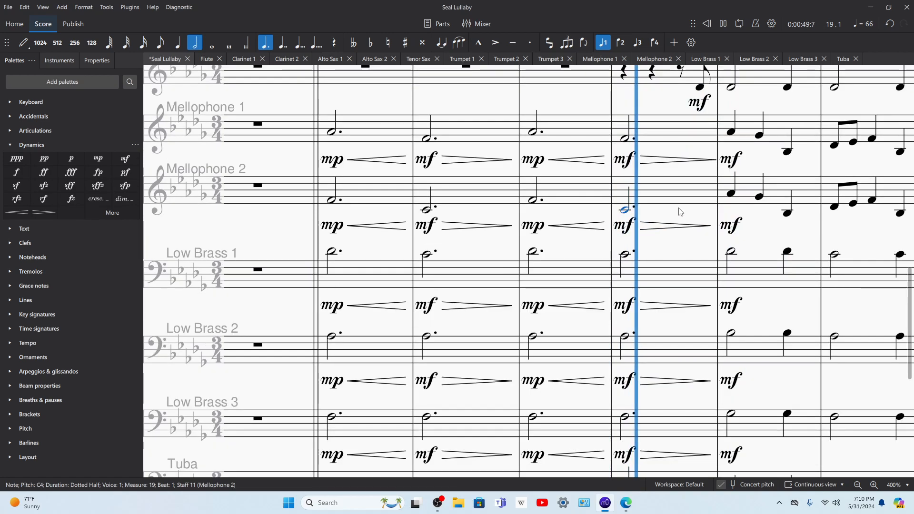
scroll(681, 212, down, 3)
scroll(668, 212, up, 3)
key(space)
Step: Select measure 19 from Mellophone 1 down through the low brass staves and play back into measure 21
click(663, 139)
scroll(665, 180, down, 4)
shift+click(651, 322)
key(space)
scroll(676, 267, up, 5)
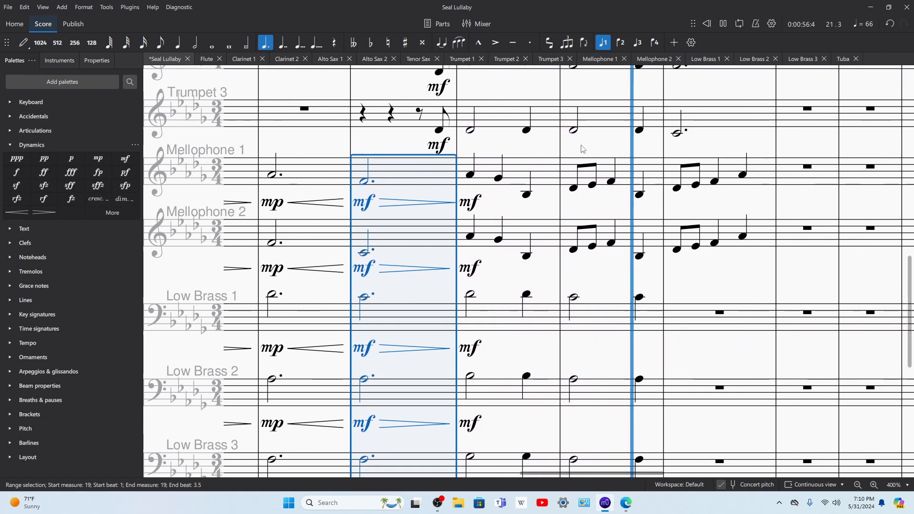
key(space)
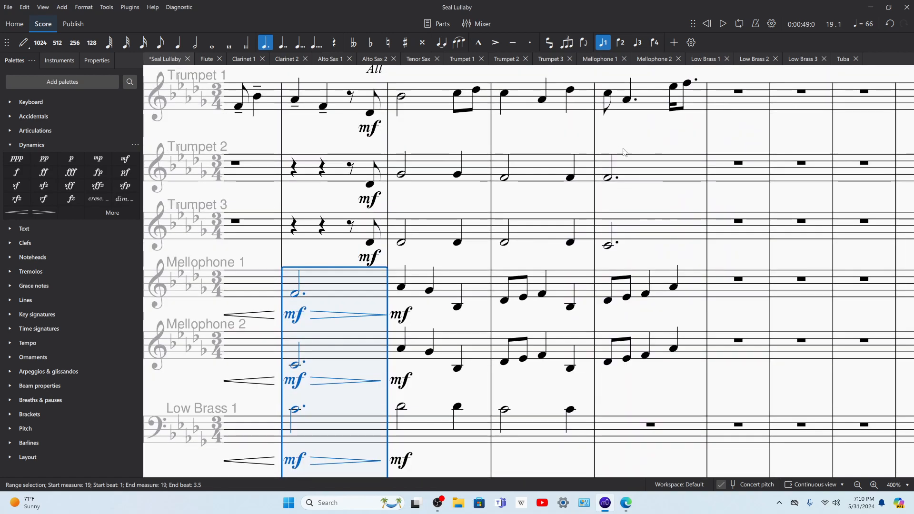
Step: Switch to Edge and examine the lower voices and piano at "black waters sparkled", then return to the low brass in MuseScore
click(626, 503)
scroll(635, 343, right, 3)
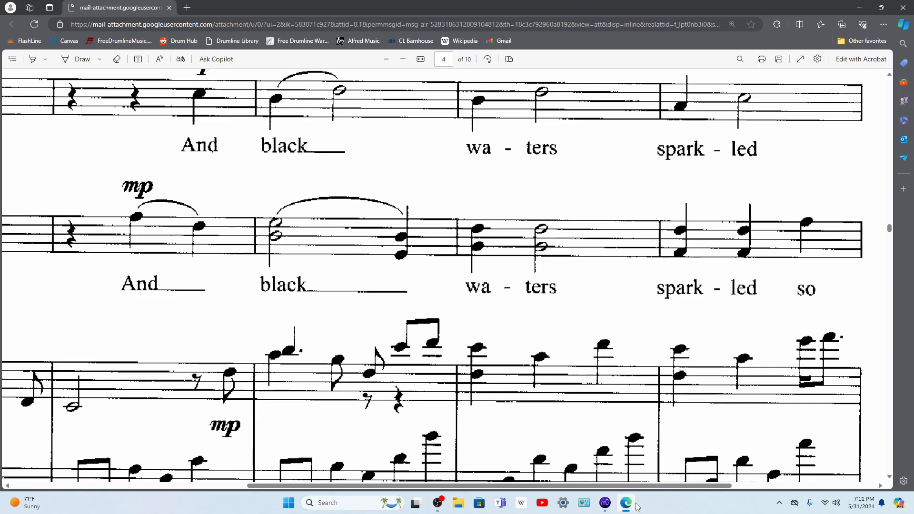
mouse_move(636, 504)
mouse_move(609, 509)
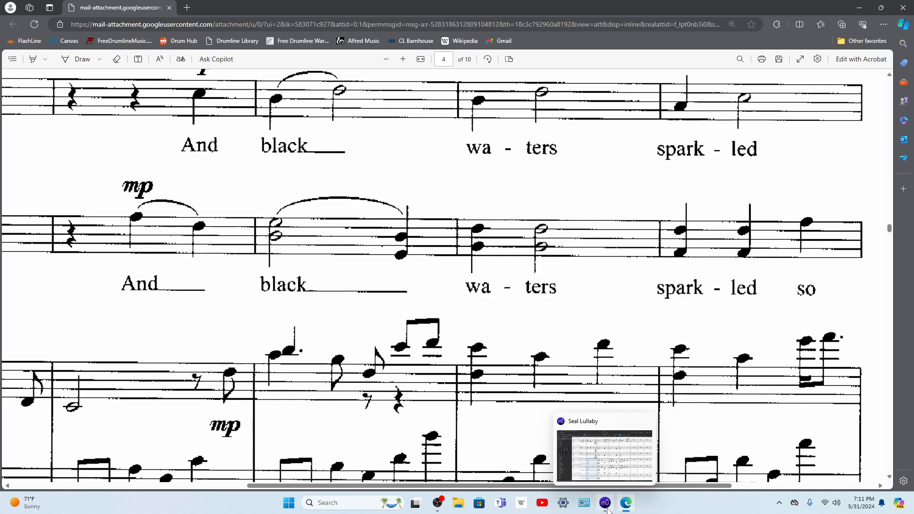
click(608, 510)
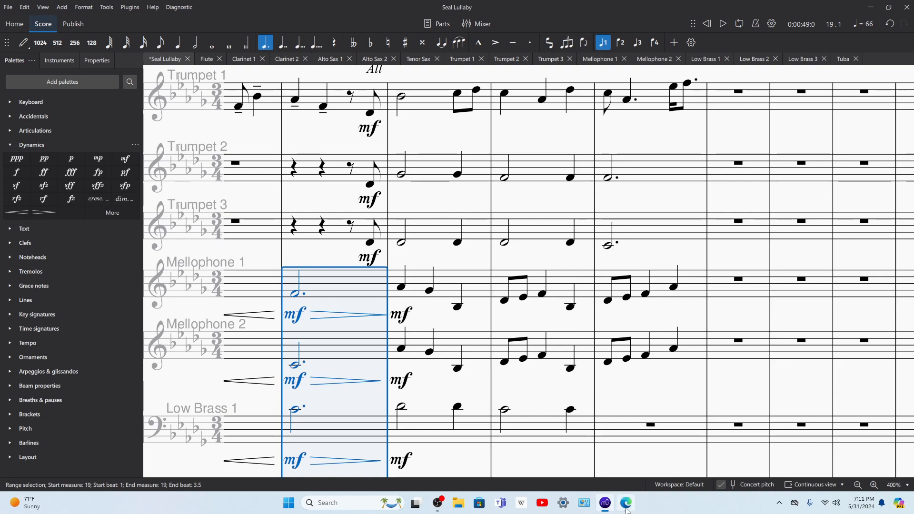
scroll(590, 381, down, 2)
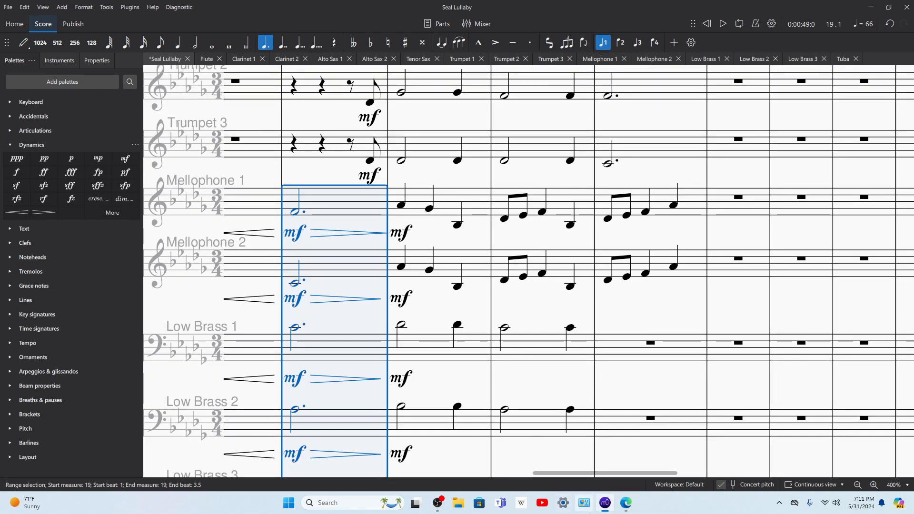
Step: Compare the source's upper vocal lines at "And black waters sparkled" in Edge with the mellophone and low brass measures in MuseScore
click(632, 506)
scroll(544, 404, up, 4)
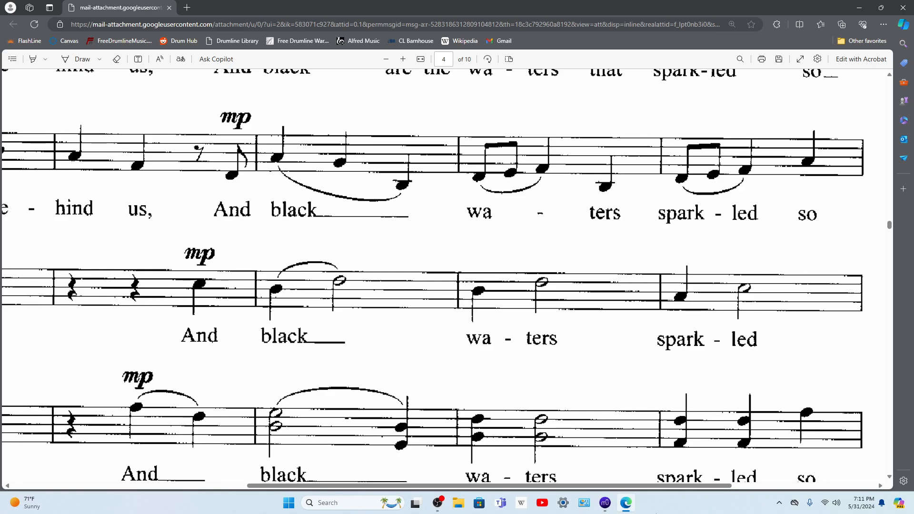
click(605, 503)
click(626, 505)
mouse_move(607, 508)
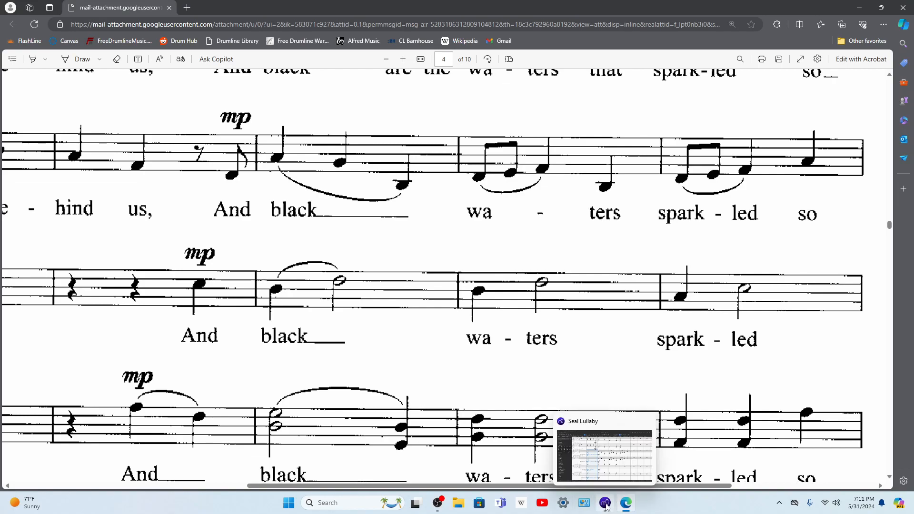
click(606, 505)
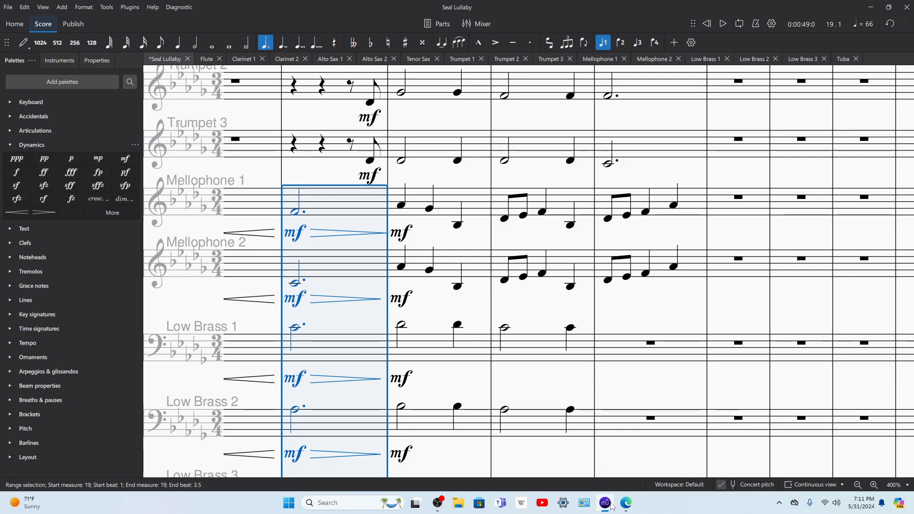
click(623, 505)
click(604, 504)
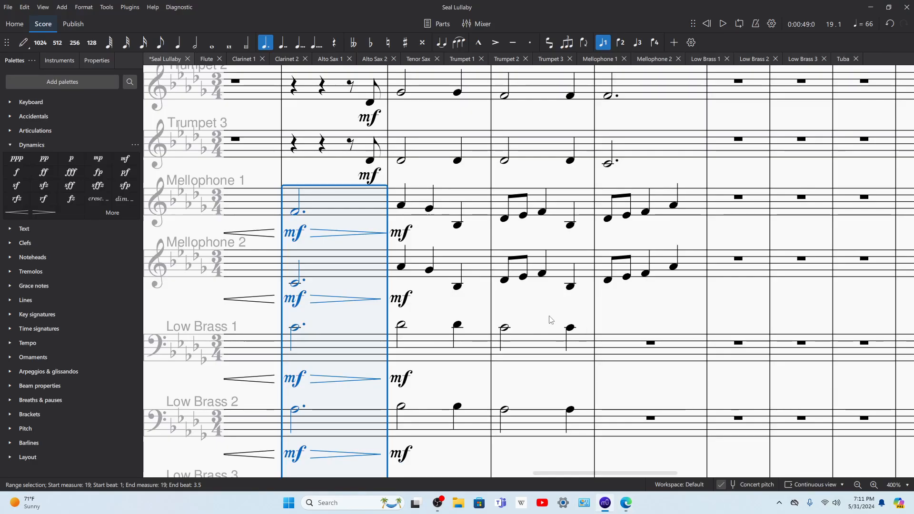
Step: Raise the half note and quarter note in Low Brass 1, measure 21, to D♭4
click(505, 328)
key(Up)
key(Up)
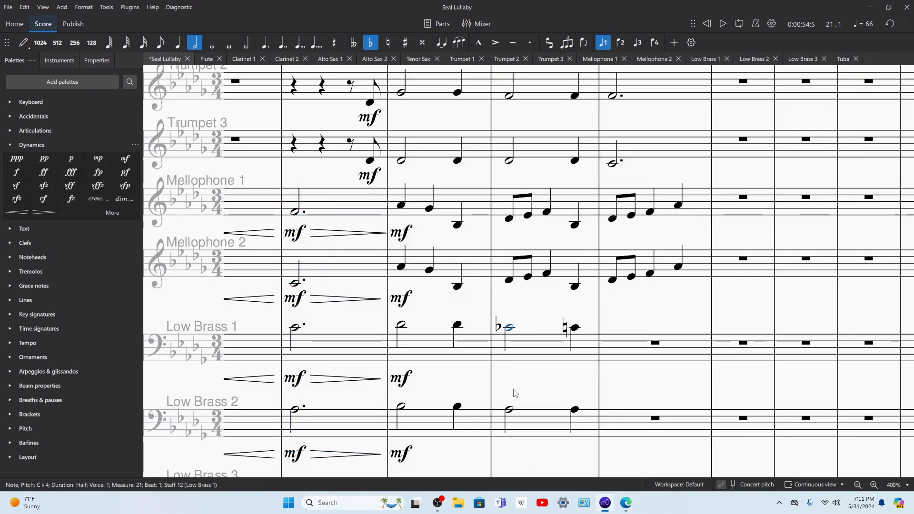
key(Right)
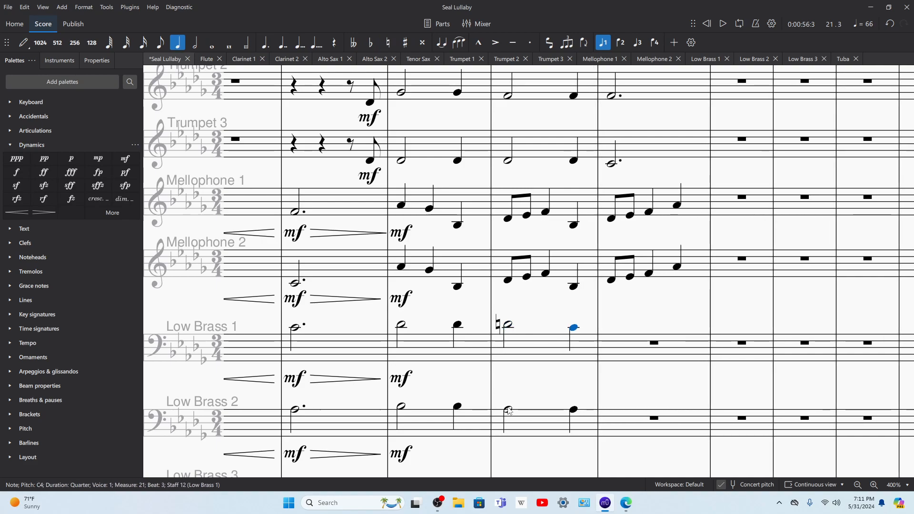
key(ctrl+z)
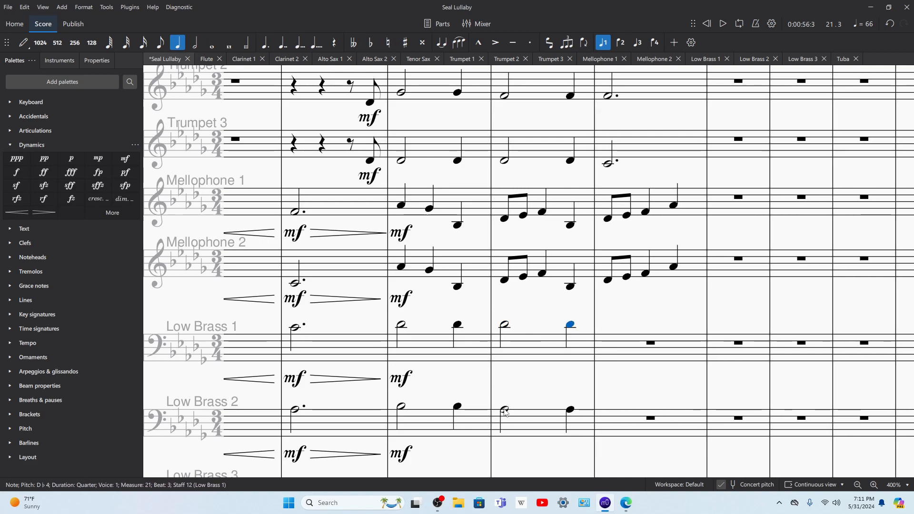
Step: Raise the half note and quarter note in Low Brass 2, measure 21, to B♭3
click(504, 409)
key(Up)
key(Up)
key(Up)
key(Down)
key(Right)
key(Up)
key(Up)
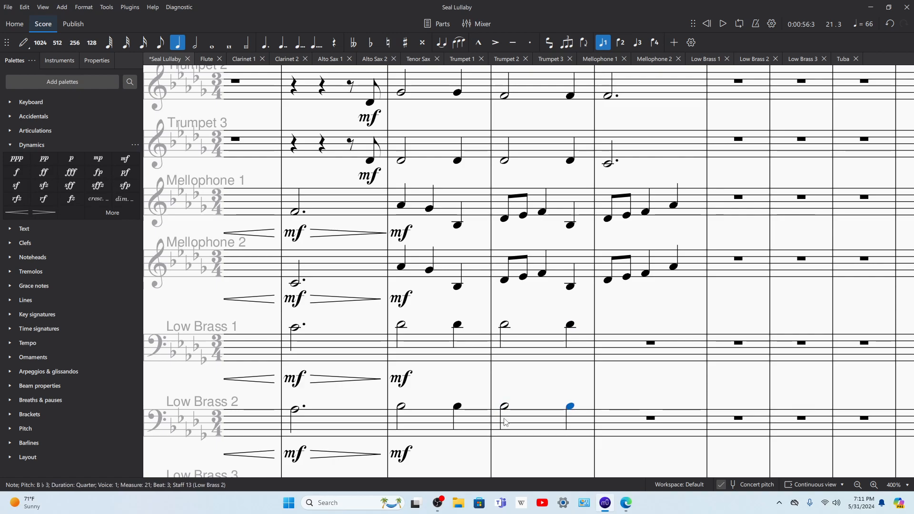
Step: Play back measures 20 to 22 to check the low brass harmony against the melody and the woodwind parts
scroll(505, 422, down, 3)
click(504, 366)
key(space)
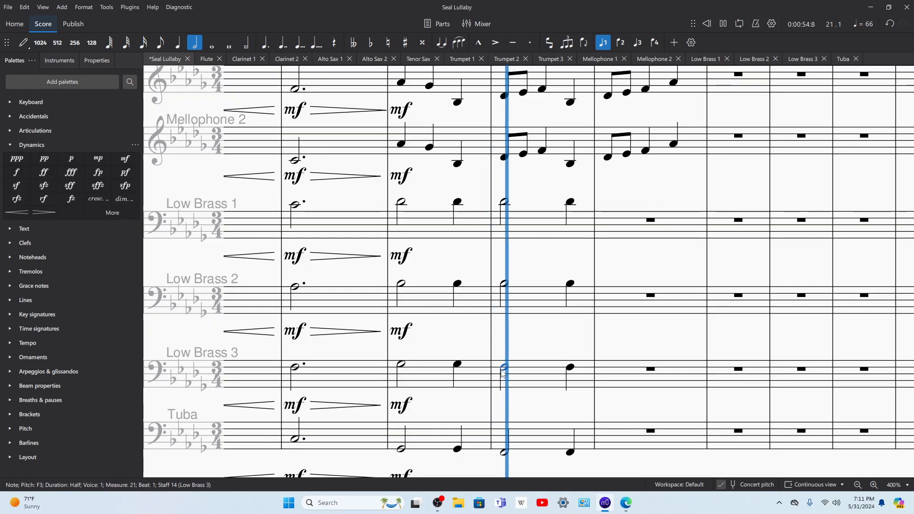
key(space)
click(403, 365)
key(space)
scroll(442, 337, up, 15)
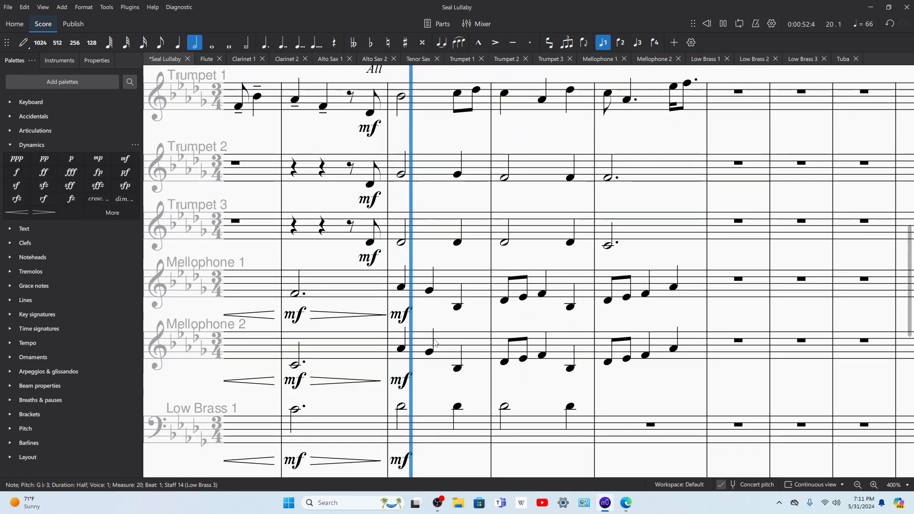
scroll(442, 337, up, 5)
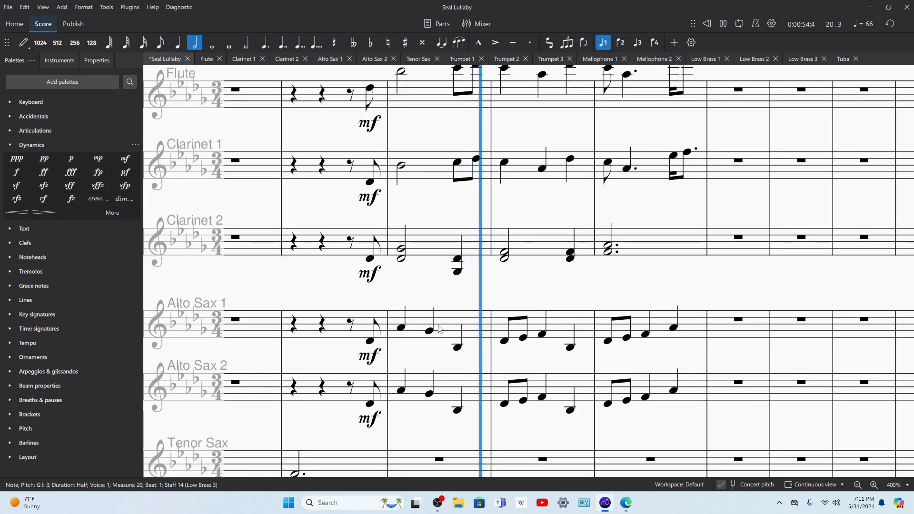
scroll(523, 333, down, 2)
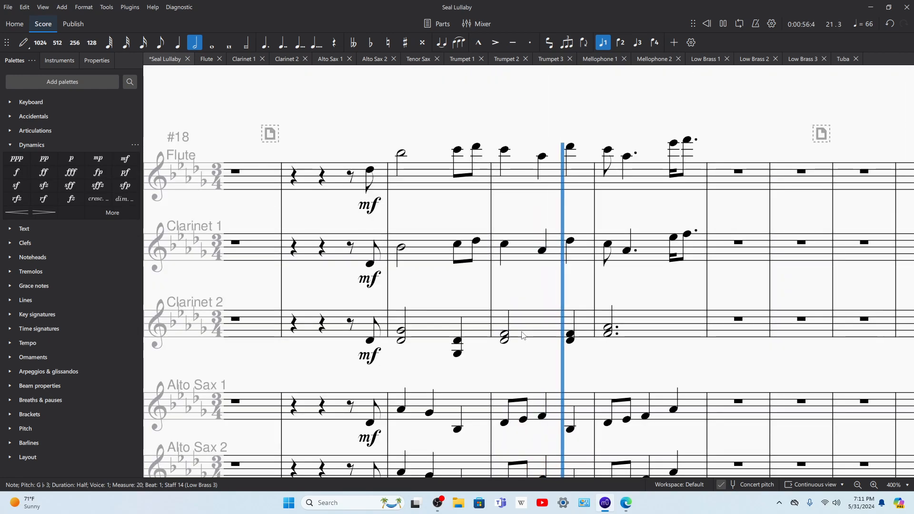
scroll(523, 336, down, 12)
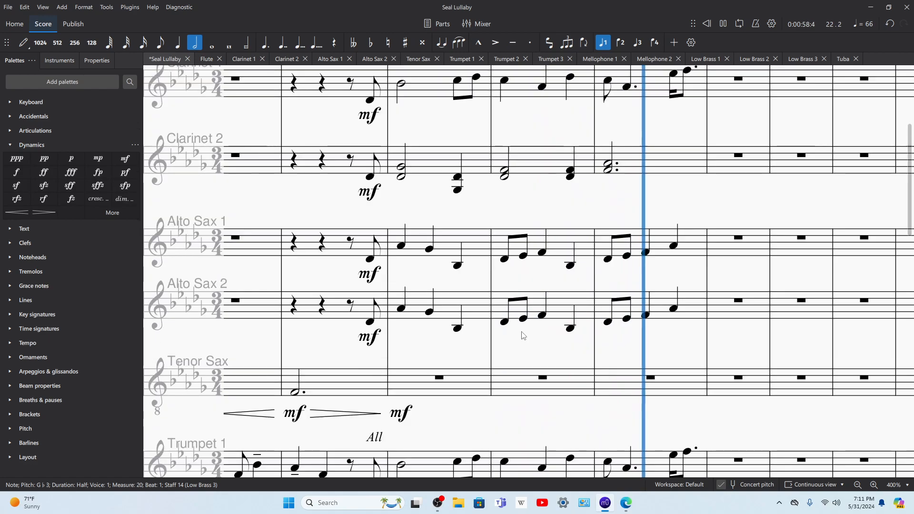
scroll(552, 319, down, 3)
key(space)
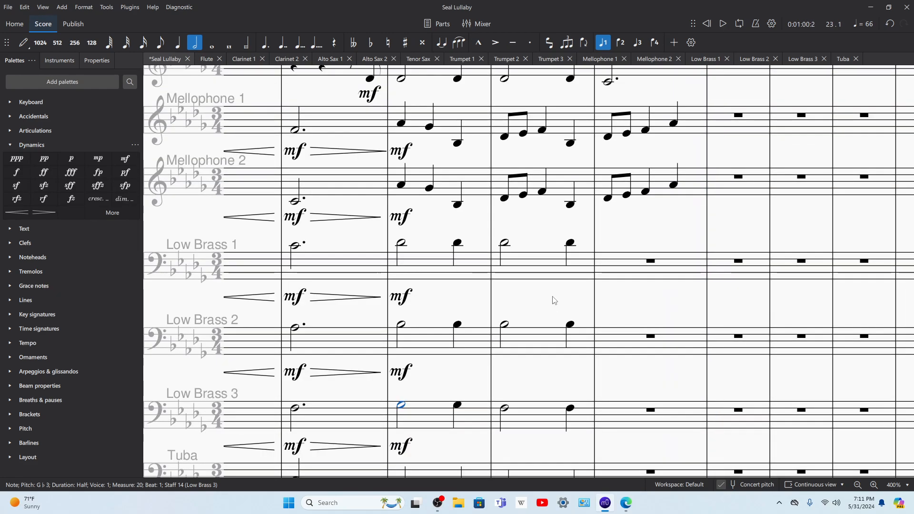
Step: Copy measure 21 of Low Brass 1 through Tuba into measure 22
scroll(572, 280, up, 15)
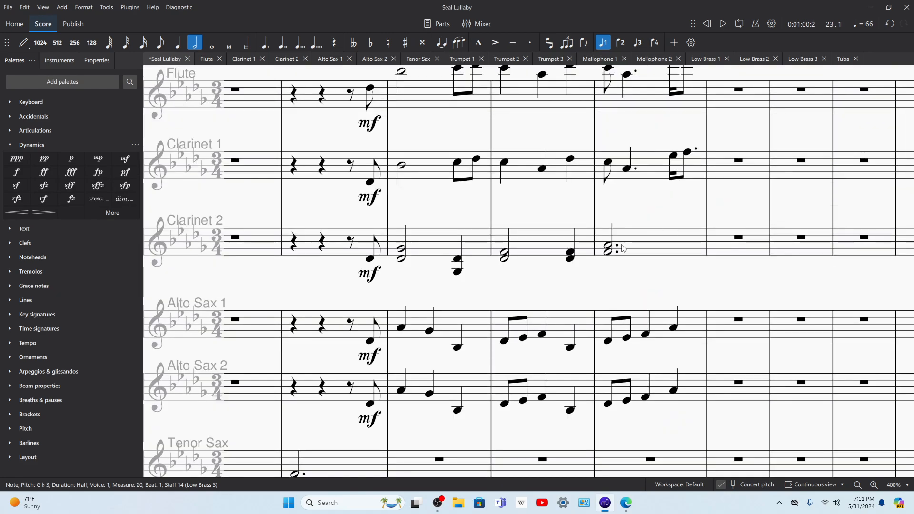
scroll(652, 205, up, 2)
scroll(624, 240, down, 20)
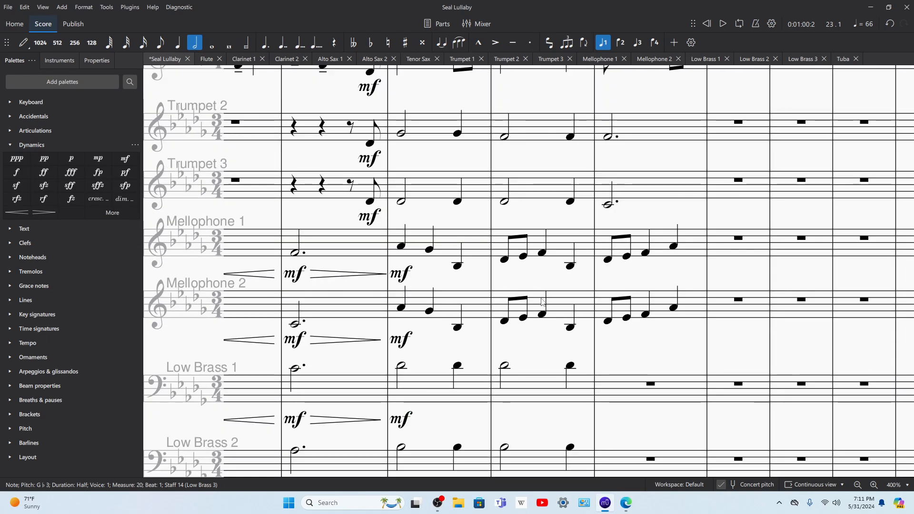
click(533, 186)
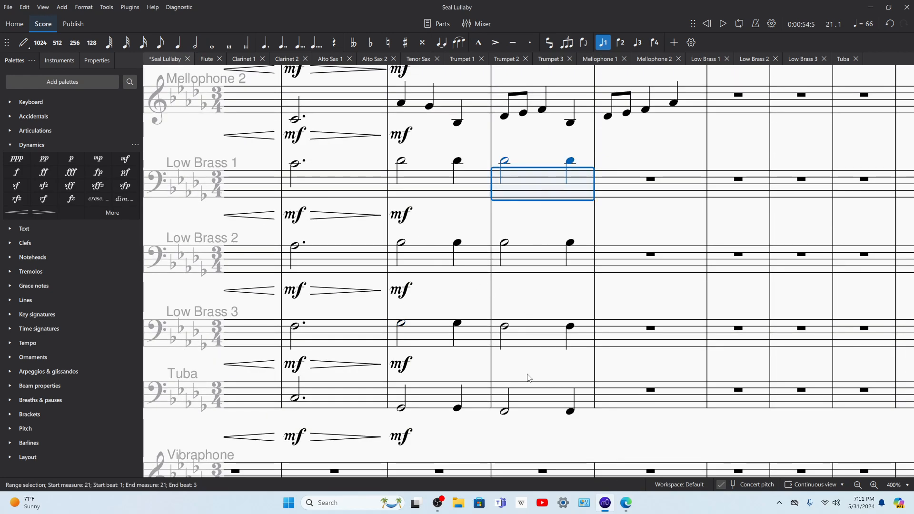
shift+click(532, 395)
click(627, 189)
key(ctrl+v)
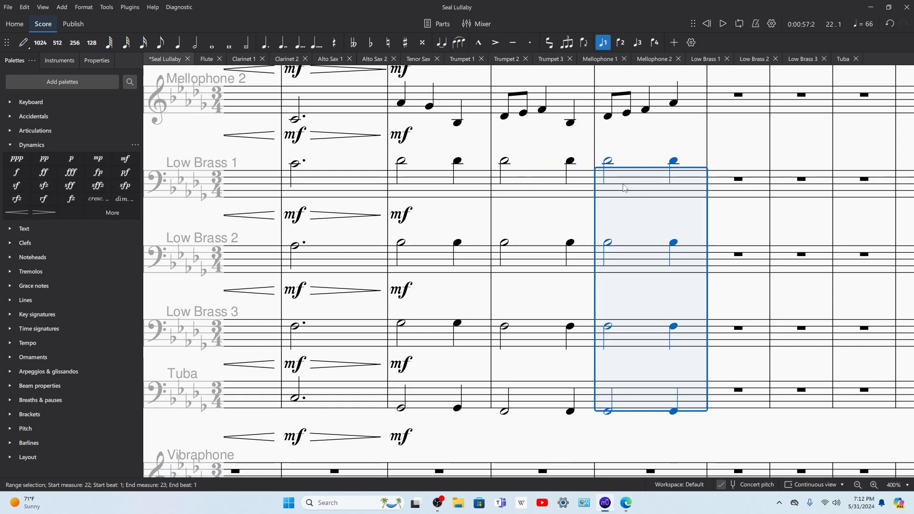
Step: Lower the copied low brass and tuba notes in measure 22 by a whole tone, with both Low Brass 1 notes on C4
key(Down)
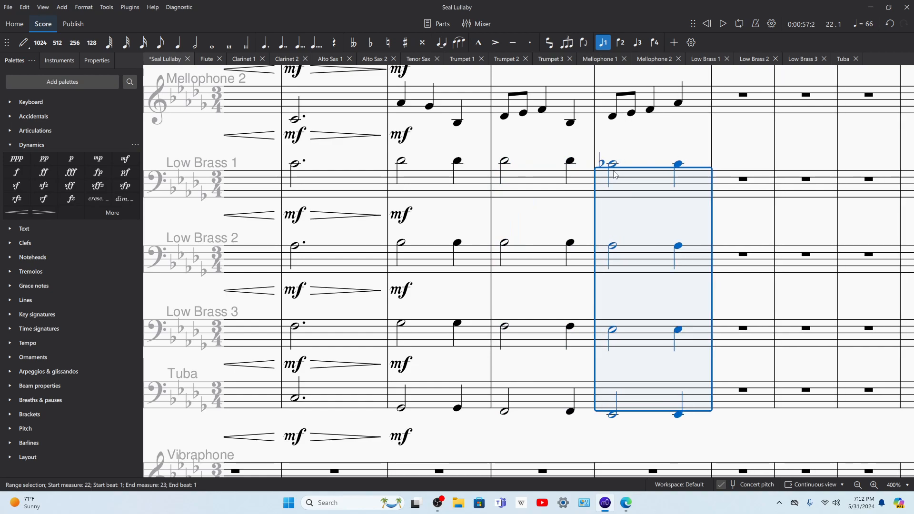
click(613, 165)
key(Up)
click(674, 164)
key(Up)
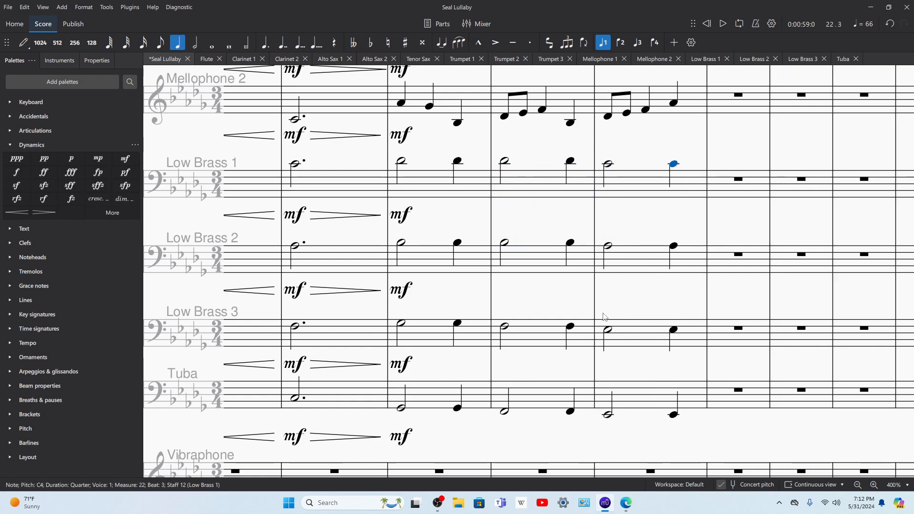
Step: Raise the half note and quarter note in Low Brass 3, measure 22, to F3
click(633, 337)
click(673, 333)
key(Up)
key(Left)
key(Up)
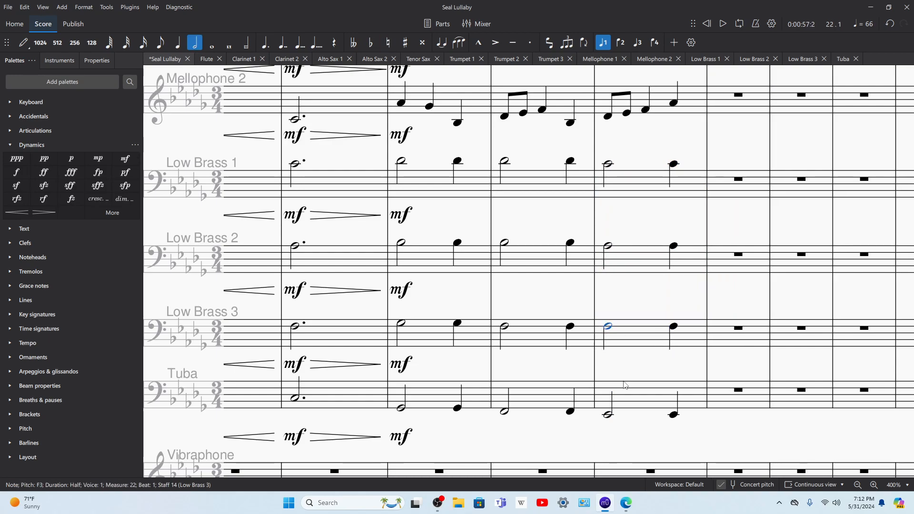
Step: Try different pitches for the tuba's half note in measure 22, ending on F2
click(609, 415)
key(Up)
key(Up)
key(Up)
key(Down)
key(Down)
key(Down)
key(Down)
key(Down)
key(Down)
key(Down)
key(Down)
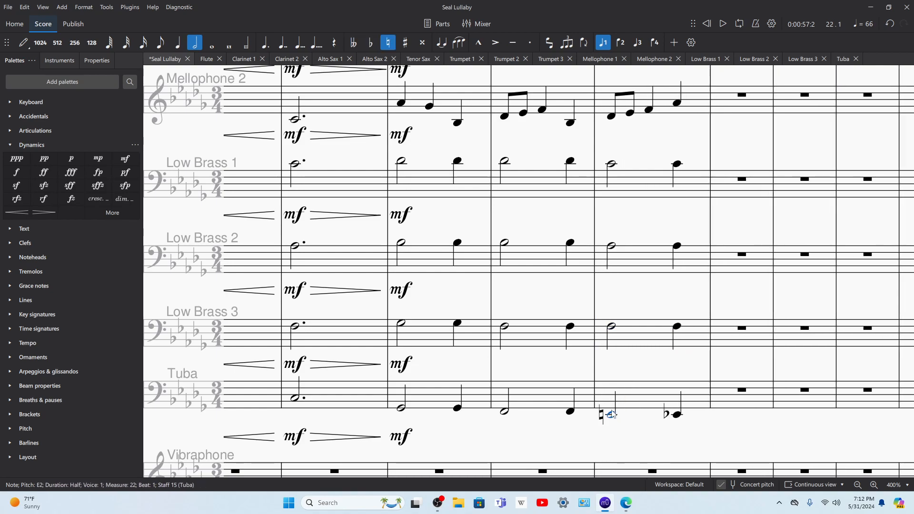
key(Up)
key(Up)
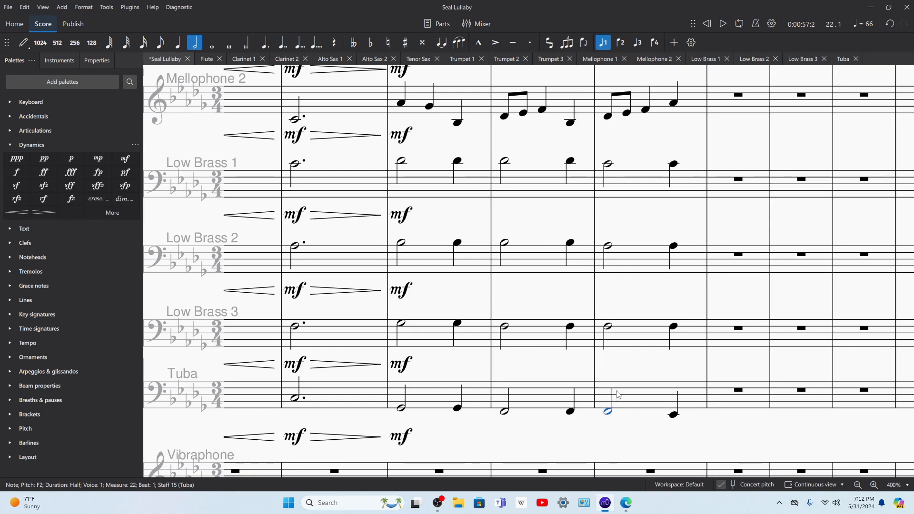
Step: Lower the tuba's half note and quarter note in measure 22 to C2
key(Down)
key(Down)
key(Down)
key(Down)
key(Down)
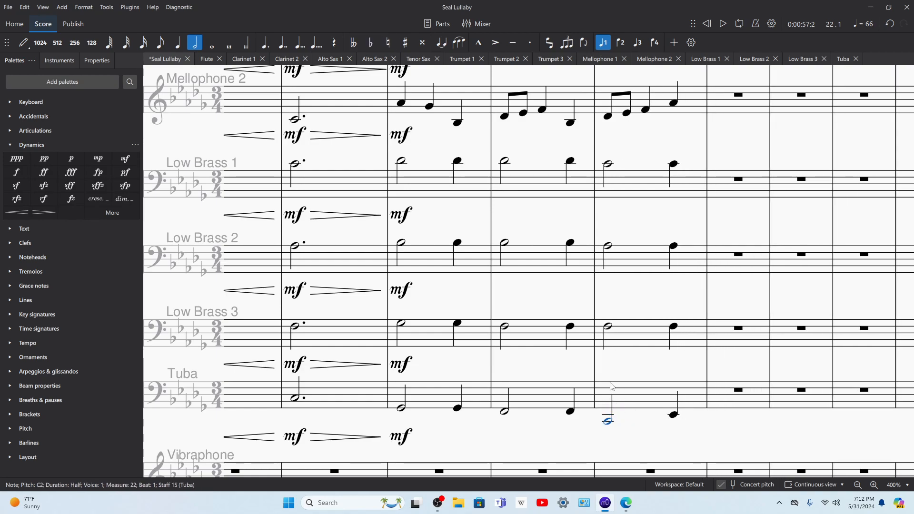
key(Right)
key(Down)
key(Down)
key(Down)
key(Left)
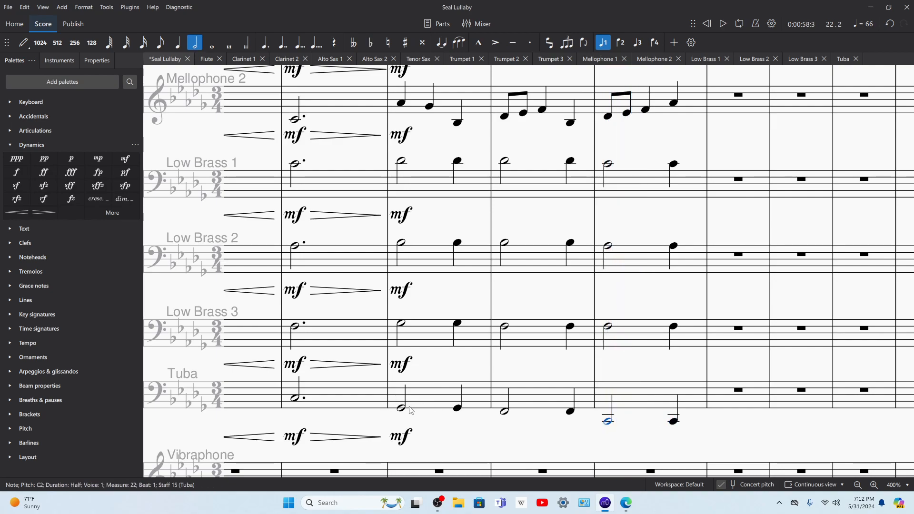
Step: Play the passage from measure 20 to check the tuba line
key(space)
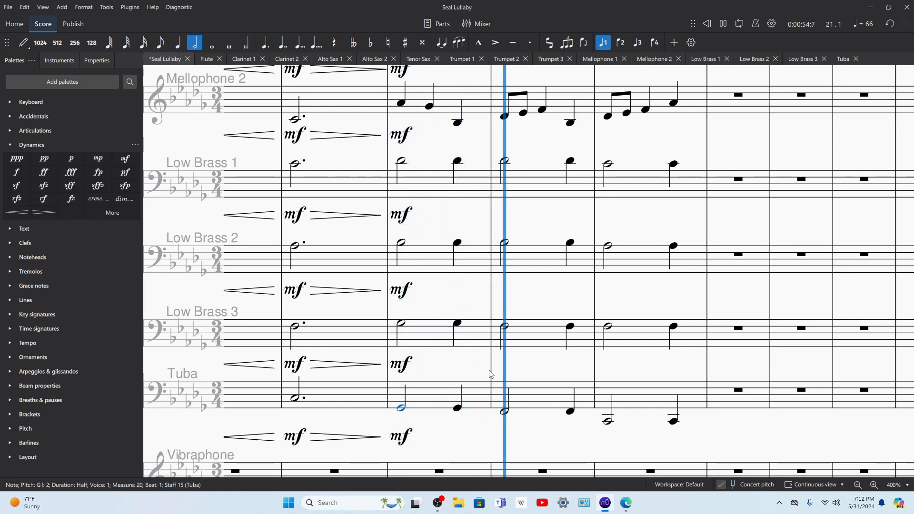
drag(529, 379, 508, 372)
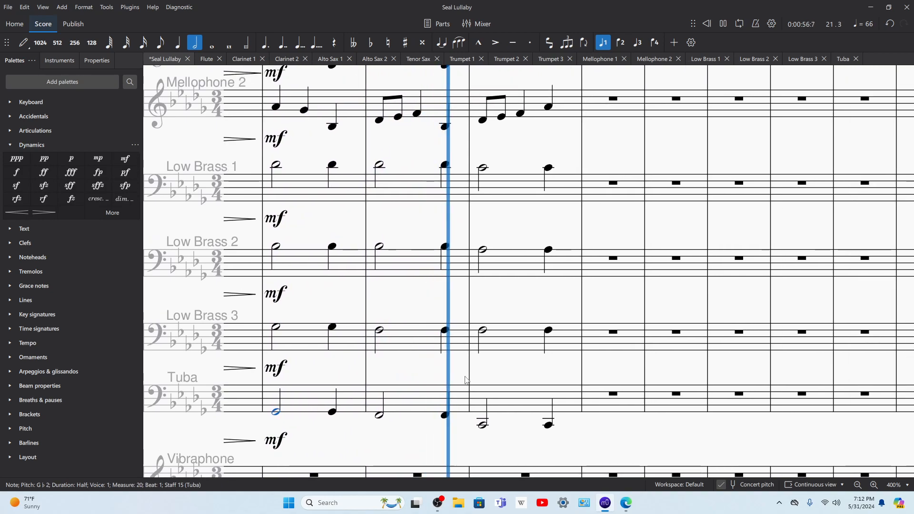
key(space)
Step: Raise both tuba notes in measure 22 to F2 and play the measure back
click(515, 404)
key(Up)
key(Up)
key(space)
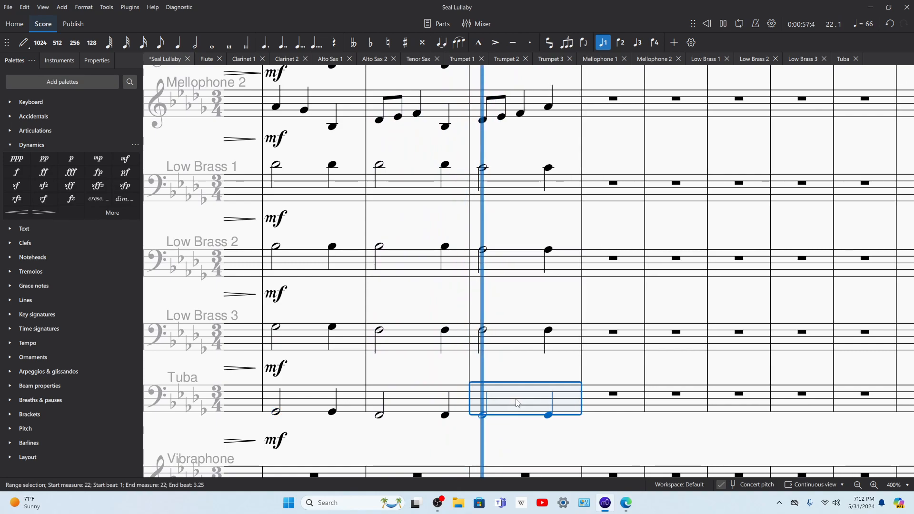
key(space)
click(483, 416)
key(space)
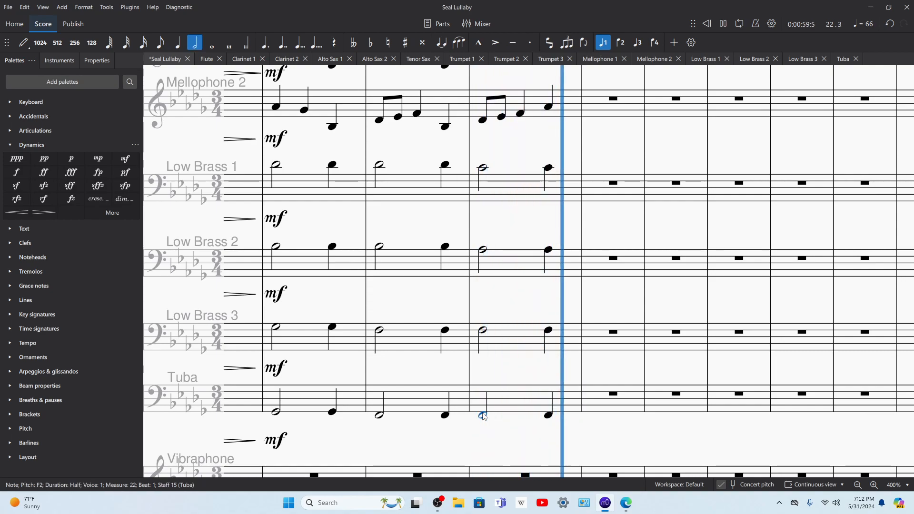
key(space)
Step: Go back to the vibraphone part at measure 16 and examine the low brass and tuba notes above it
scroll(502, 418, up, 4)
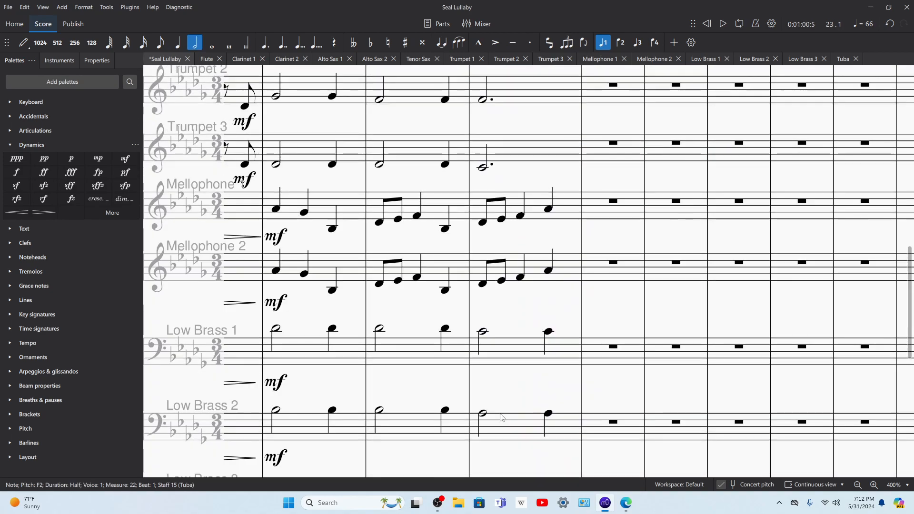
scroll(510, 381, down, 6)
mouse_move(627, 508)
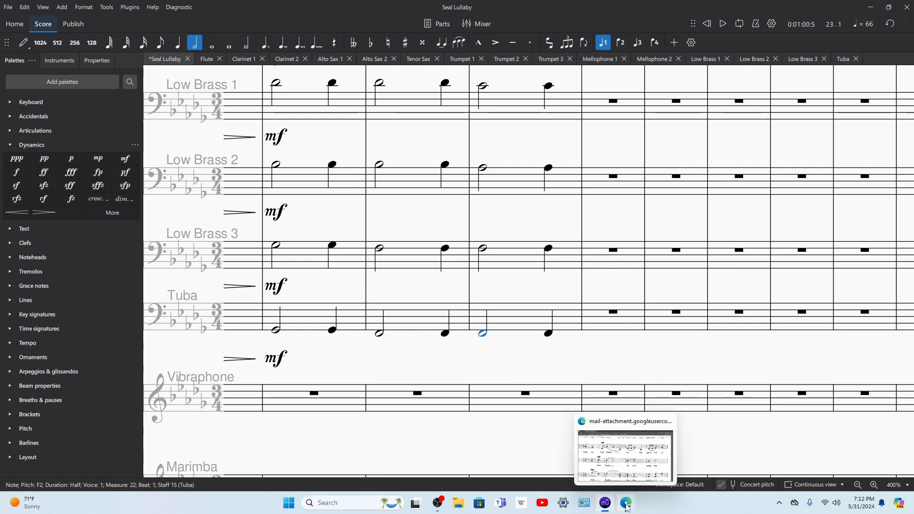
drag(390, 370, 742, 359)
drag(370, 428, 705, 376)
click(562, 349)
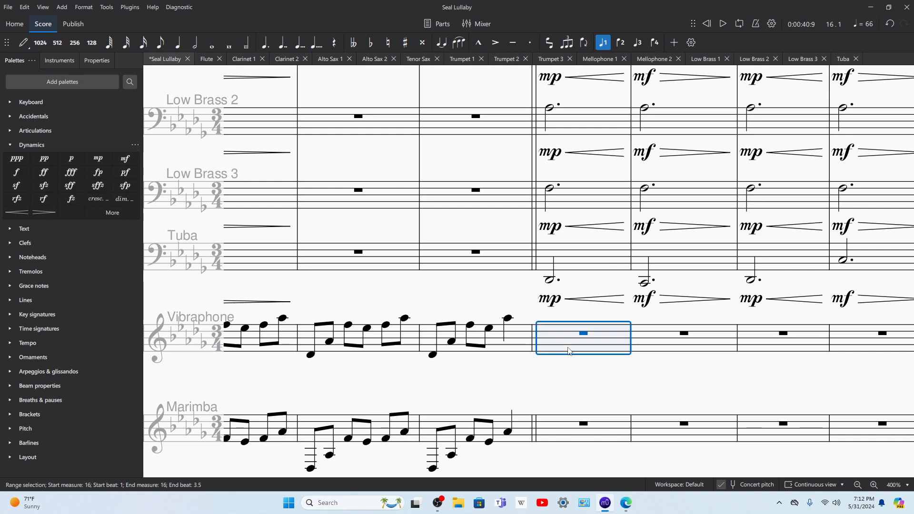
key(n)
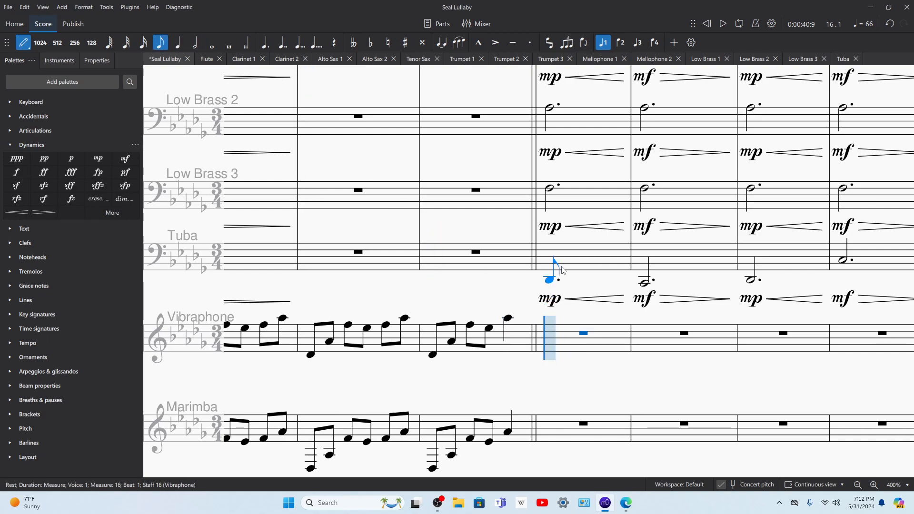
key(Escape)
click(565, 257)
click(551, 188)
scroll(553, 193, up, 3)
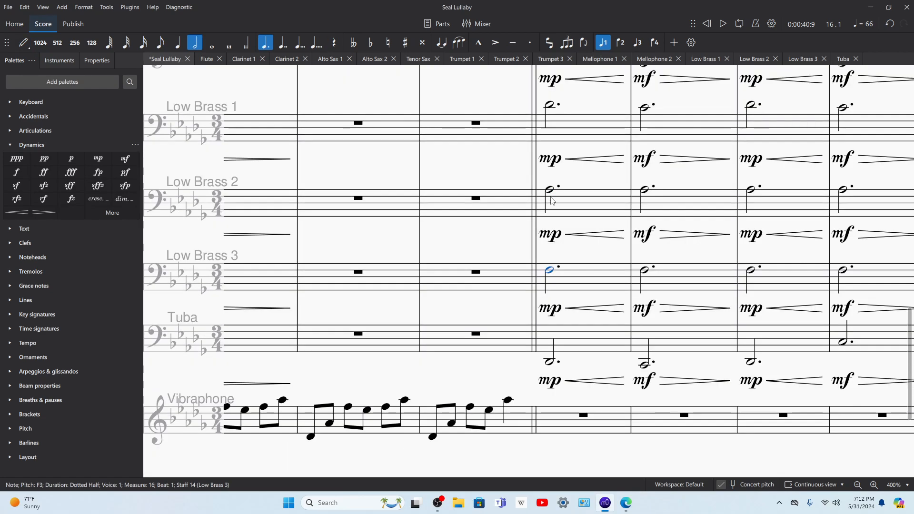
scroll(552, 200, down, 5)
click(563, 234)
Step: Enter D♭4 and F4 eighth notes and two A♭4–D♭5 quarter-note chords in vibraphone measure 16, then play them back
key(n)
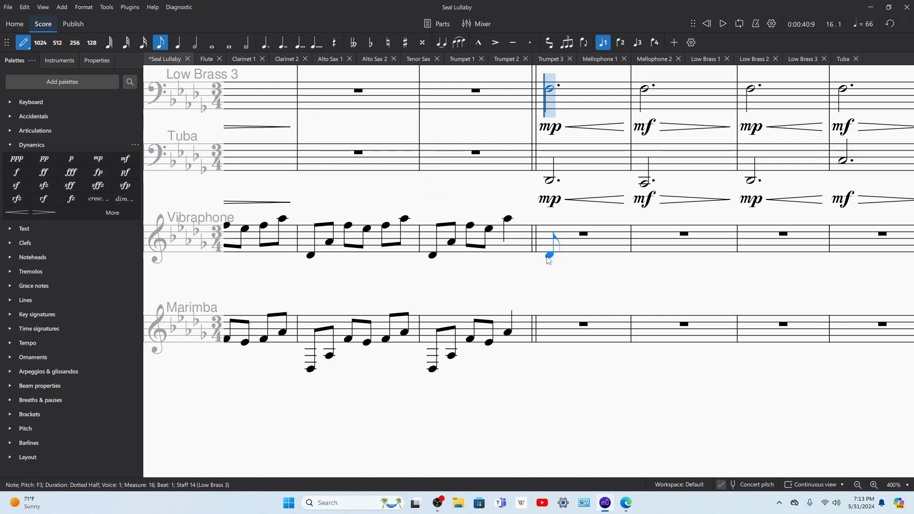
click(548, 257)
click(568, 249)
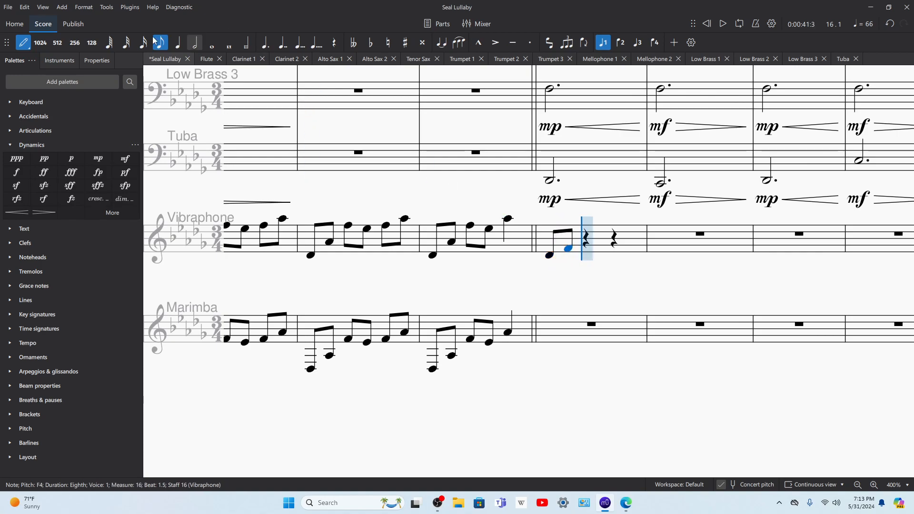
click(584, 234)
click(616, 232)
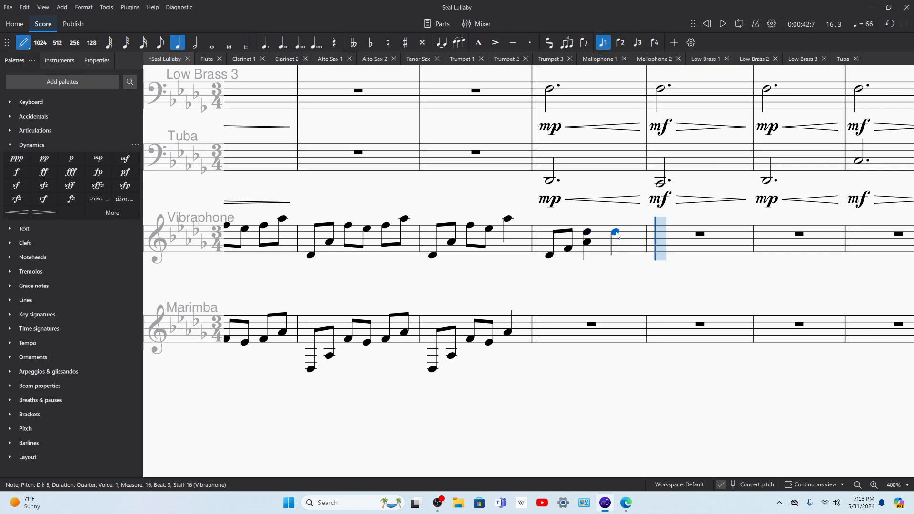
click(551, 256)
key(space)
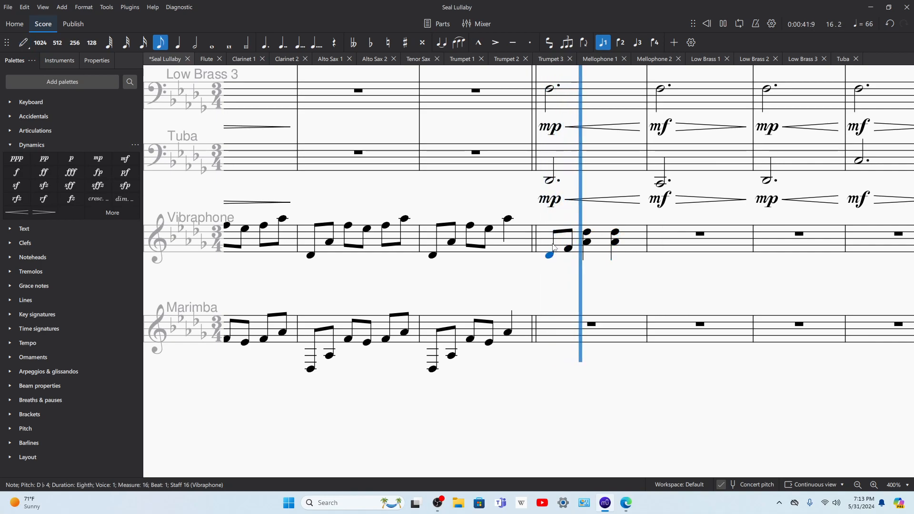
key(space)
Step: Add F4, A♭4 and D♭5 to the first eighth note of vibraphone measure 16
click(562, 242)
key(n)
click(548, 235)
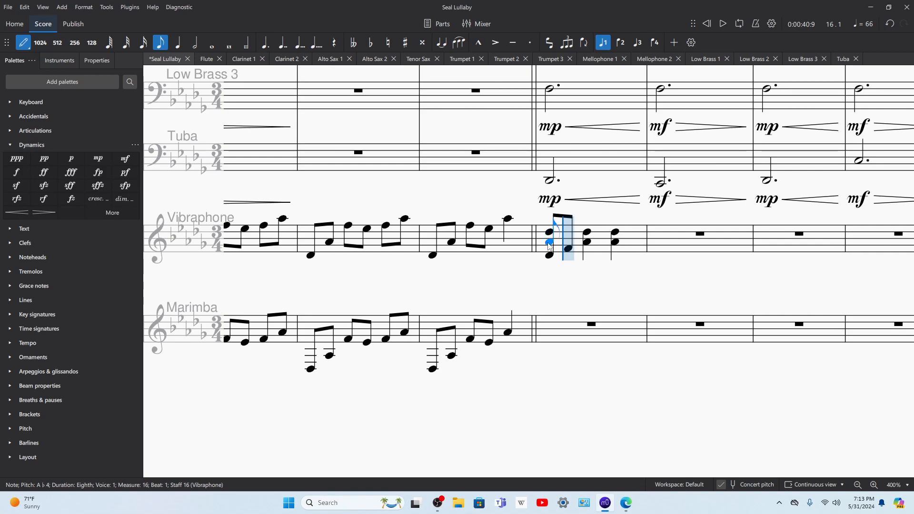
key(Left)
Step: Play back vibraphone measures 15 and 16 to check the opening chord and the transition into it
key(space)
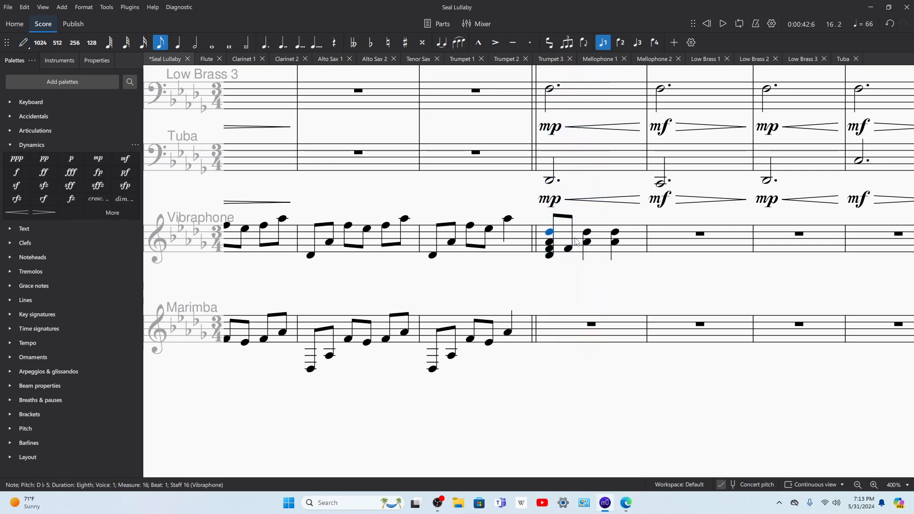
click(576, 240)
key(space)
key(space)
click(517, 245)
key(space)
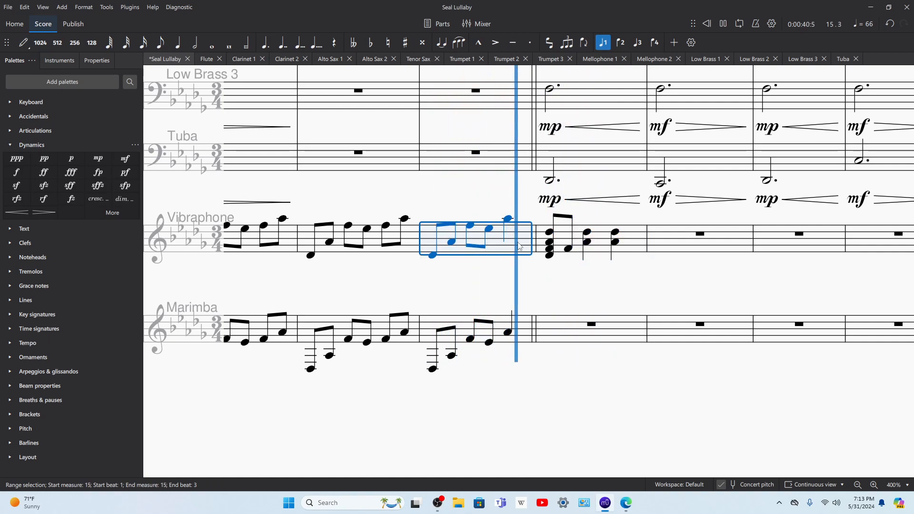
key(space)
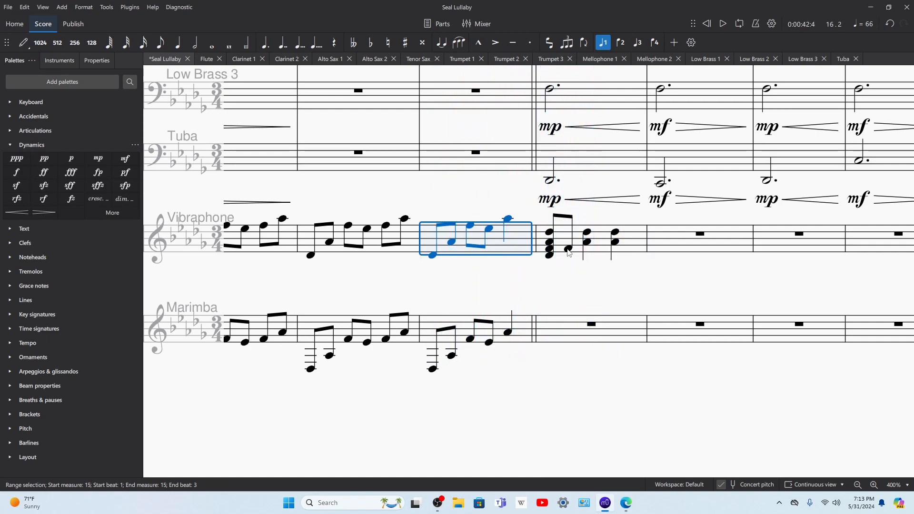
Step: Try adding D♭4, A♭3 and F3 to the second eighth note of vibraphone measure 16, and play the measure back
click(568, 249)
key(d)
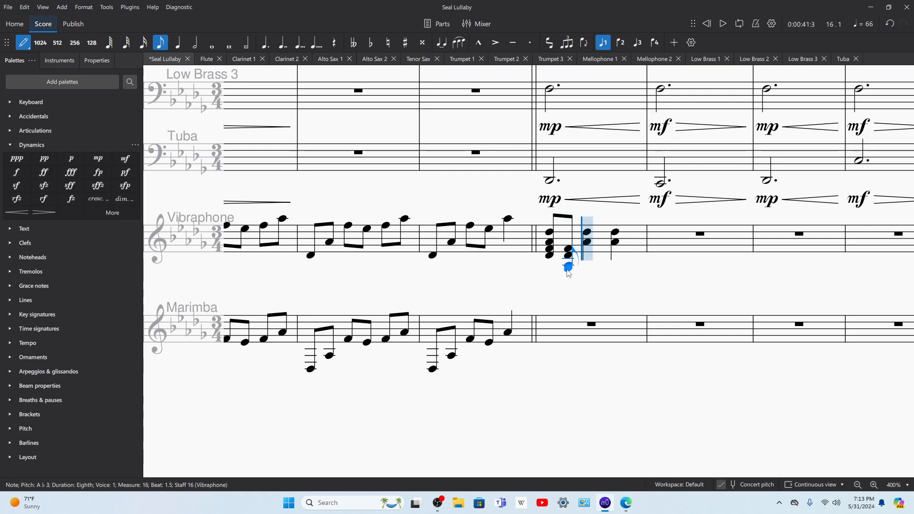
key(Left)
key(space)
key(Escape)
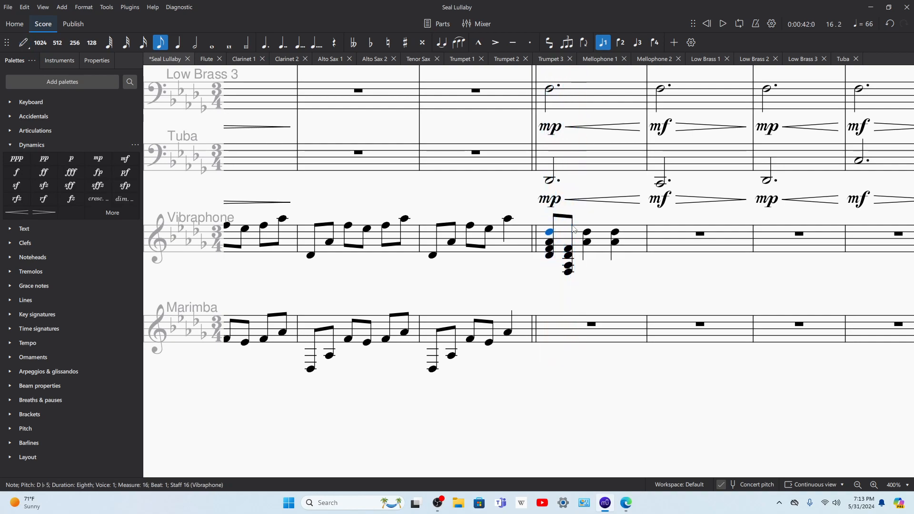
click(597, 244)
key(space)
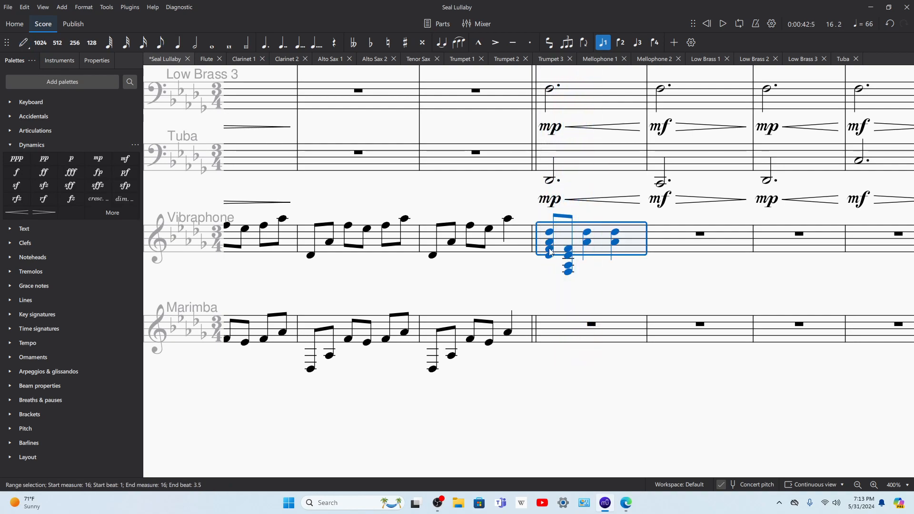
Step: Reduce the two eighth-note chords in vibraphone measure 16 to single notes D♭4 and F4, then play the measure back
click(551, 248)
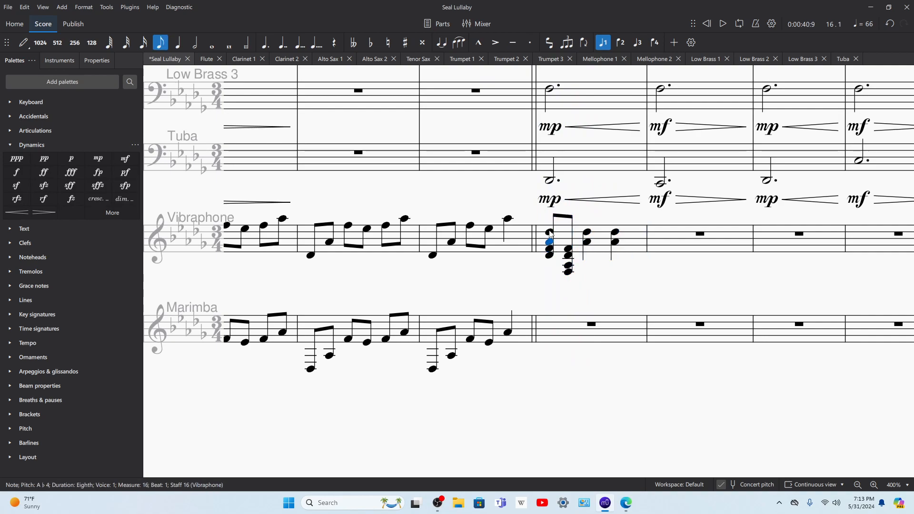
drag(551, 252, 552, 244)
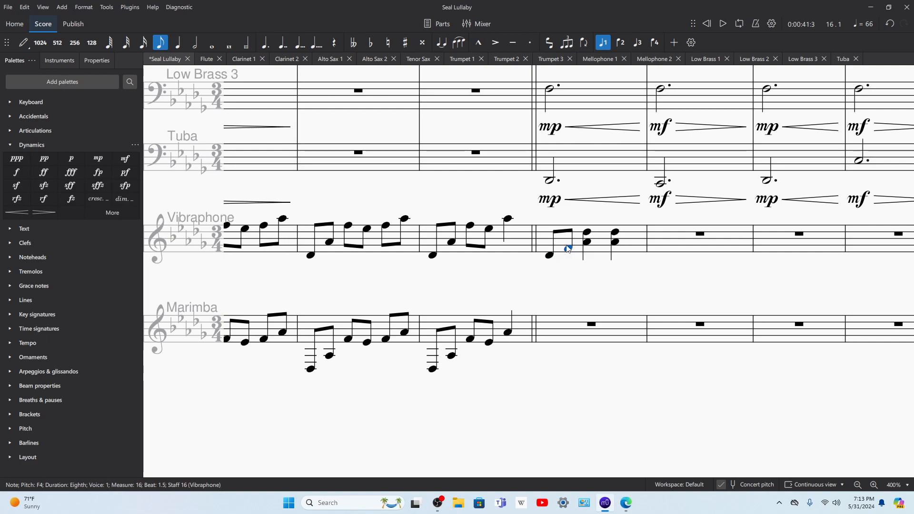
click(633, 244)
key(space)
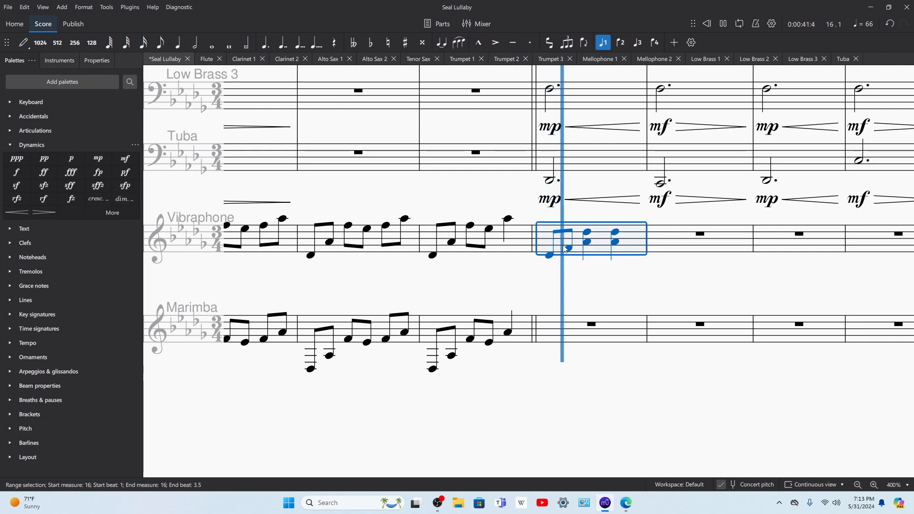
Step: Copy the vibraphone pattern of measure 16 into measure 17 and lower its first eighth note to C4
click(677, 249)
scroll(678, 249, up, 3)
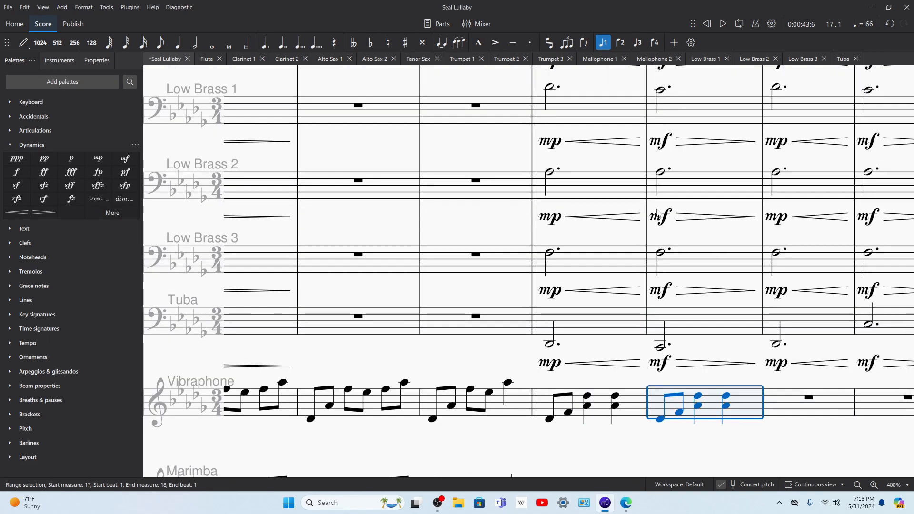
click(660, 422)
key(Right)
key(Right)
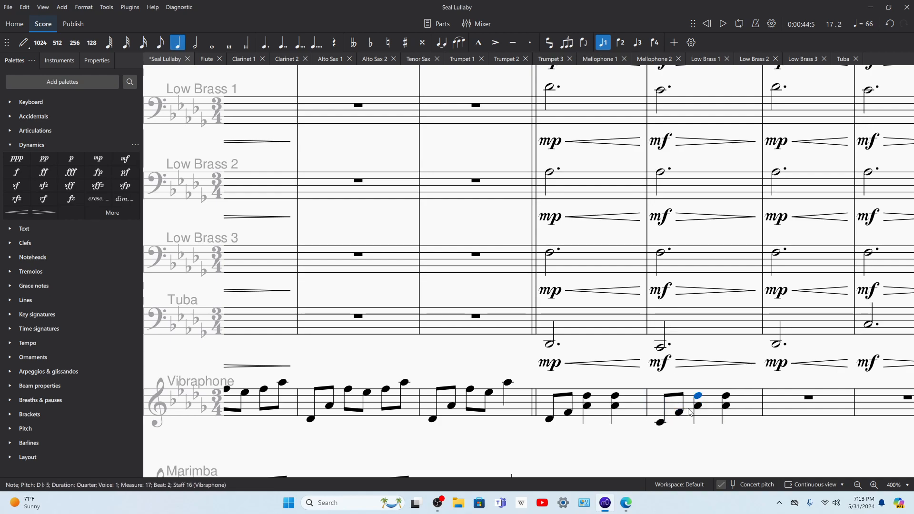
Step: Lower the top notes of both quarter-note chords in vibraphone measure 17 to C5, comparing them with measure 16
key(Left)
key(Left)
key(Left)
key(Left)
key(Left)
key(Left)
key(Left)
key(Left)
key(Right)
key(Right)
key(Right)
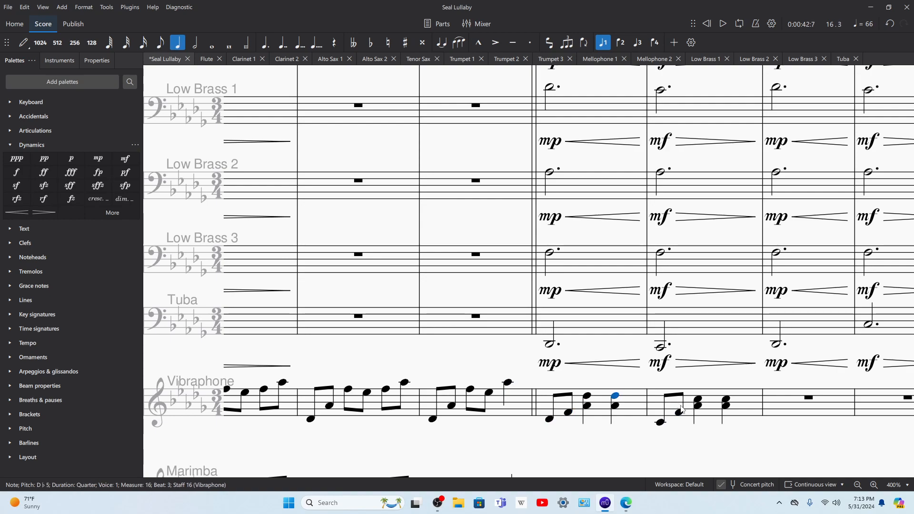
key(Right)
key(Right)
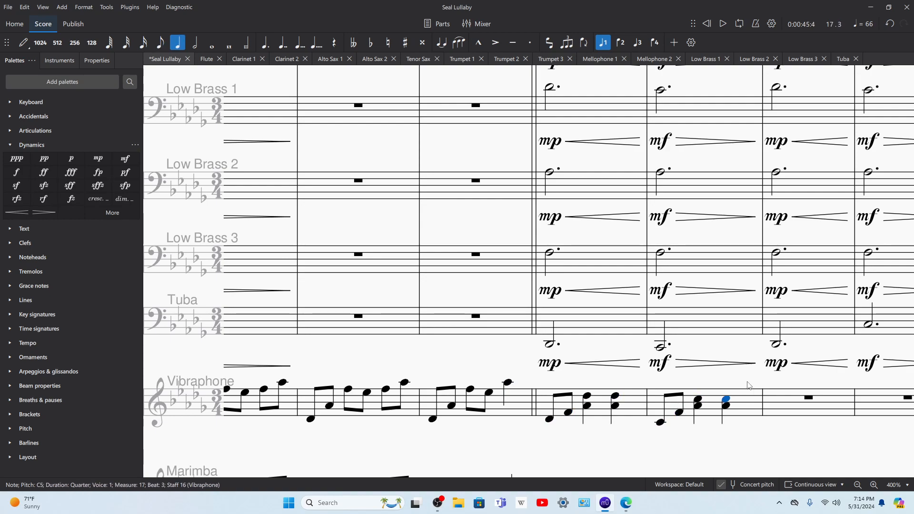
Step: Copy vibraphone measures 16 and 17 into measures 18 and 19
drag(741, 381, 612, 381)
click(498, 413)
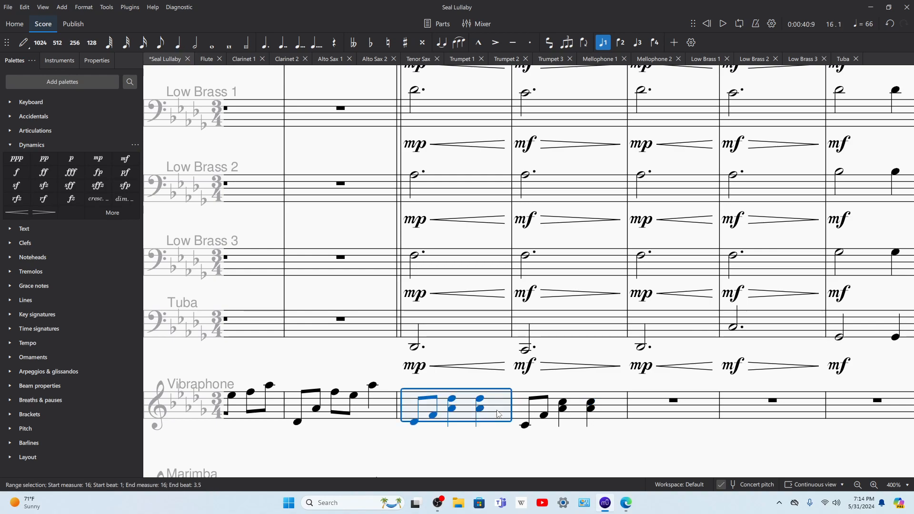
shift+click(617, 417)
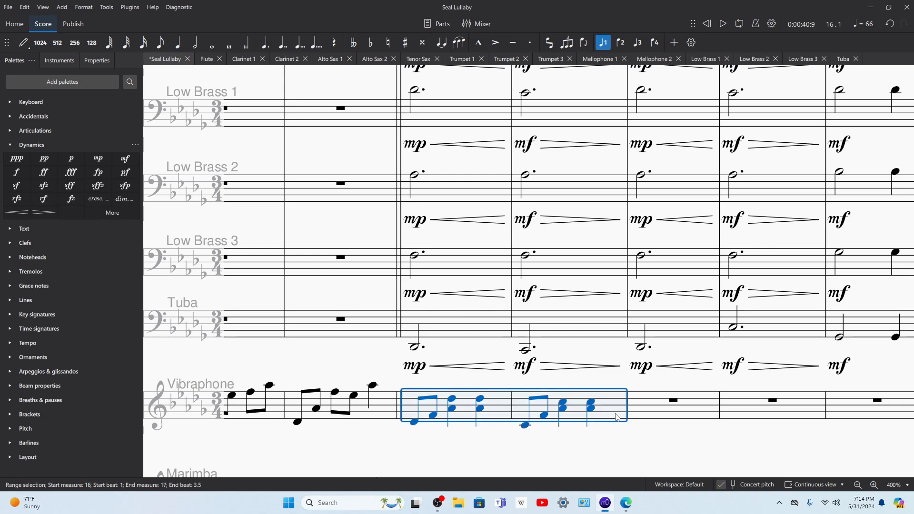
click(700, 400)
key(ctrl+v)
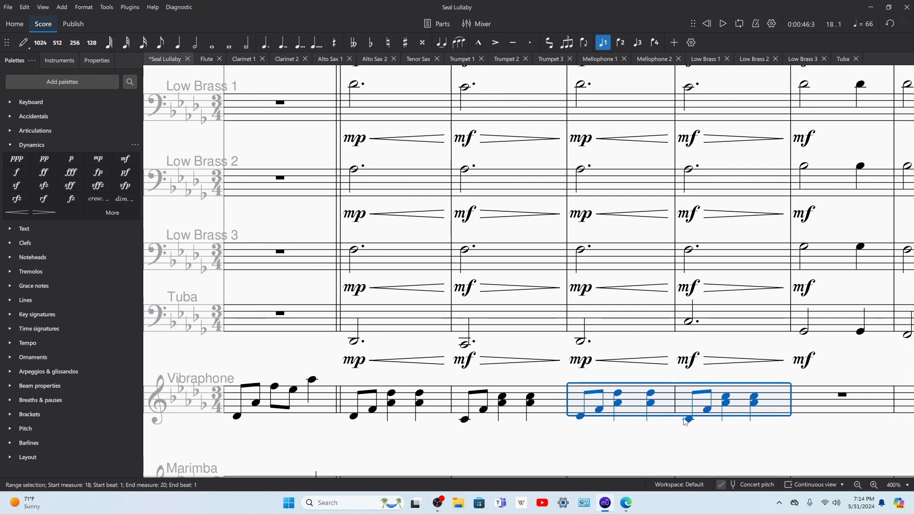
Step: Raise the two eighth notes in vibraphone measure 19 to F4 and A♭4
click(687, 422)
key(Up)
key(Up)
key(Right)
key(Up)
key(Up)
key(Up)
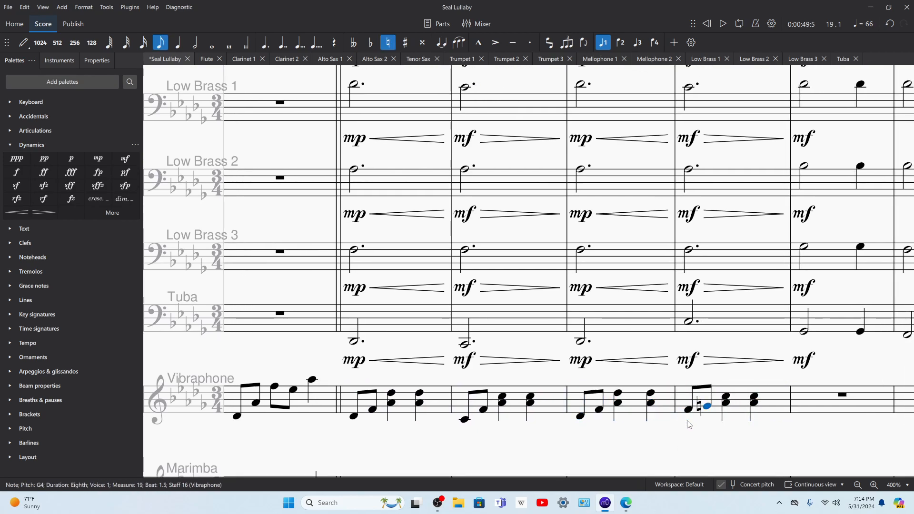
Step: Raise both quarter-note chords in vibraphone measure 19 to C5 and F5
click(725, 404)
key(Up)
key(Up)
key(Up)
key(Up)
key(Up)
key(Up)
key(Up)
key(Up)
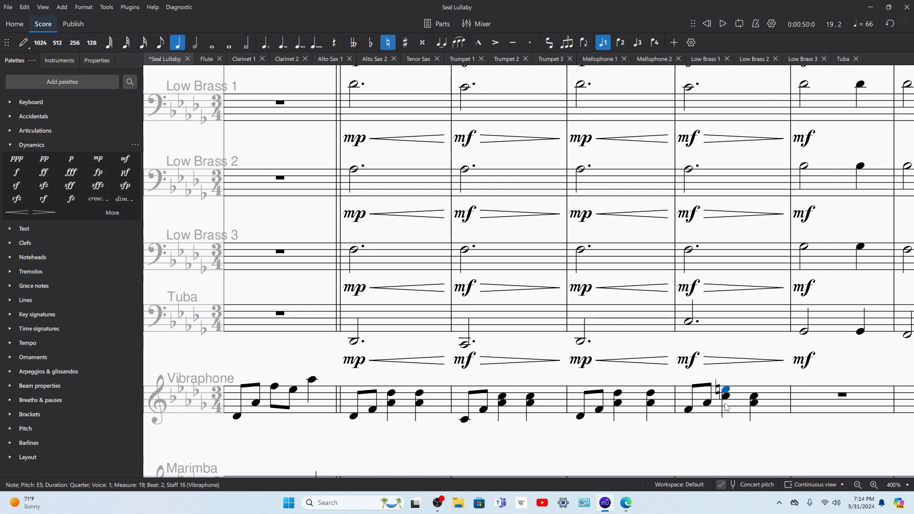
key(Up)
key(Up)
key(Up)
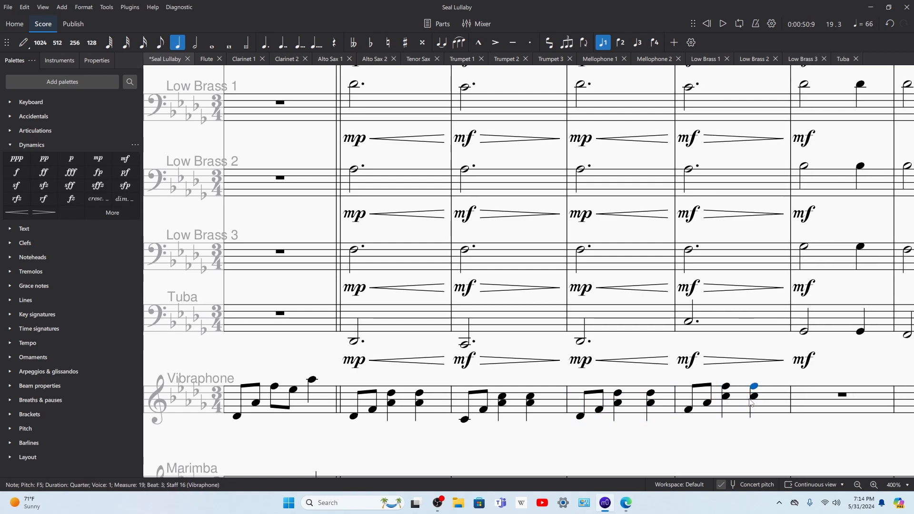
Step: Play back vibraphone measures 16 through 19 to check the new accompaniment pattern
key(Left)
key(Left)
key(Left)
key(Left)
key(Left)
key(Left)
key(Left)
key(Left)
key(Left)
key(Left)
key(Left)
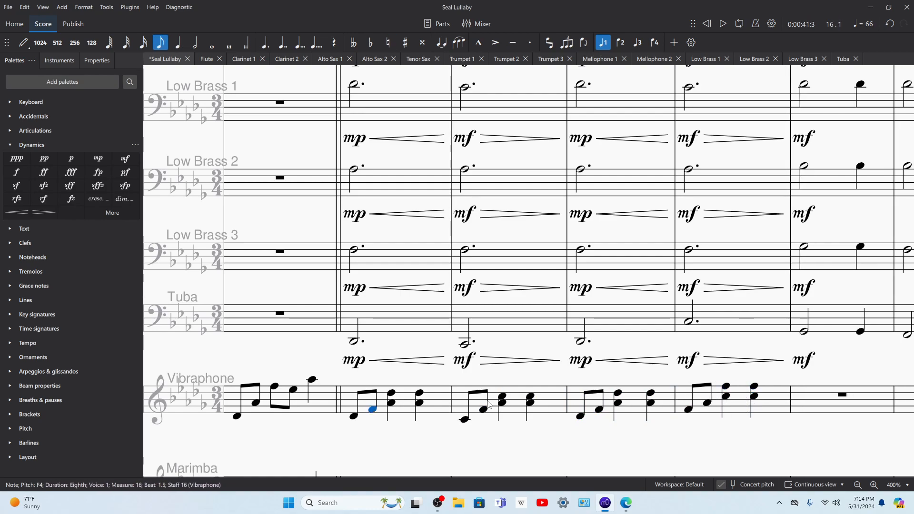
click(444, 405)
key(space)
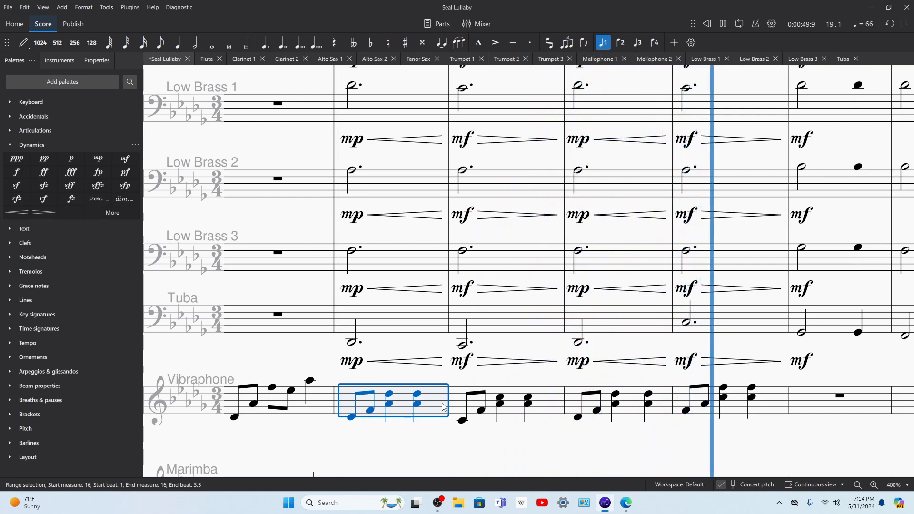
key(space)
Step: Play back the ensemble from the Low Brass 2 note in measure 19 into measure 20
click(687, 174)
key(space)
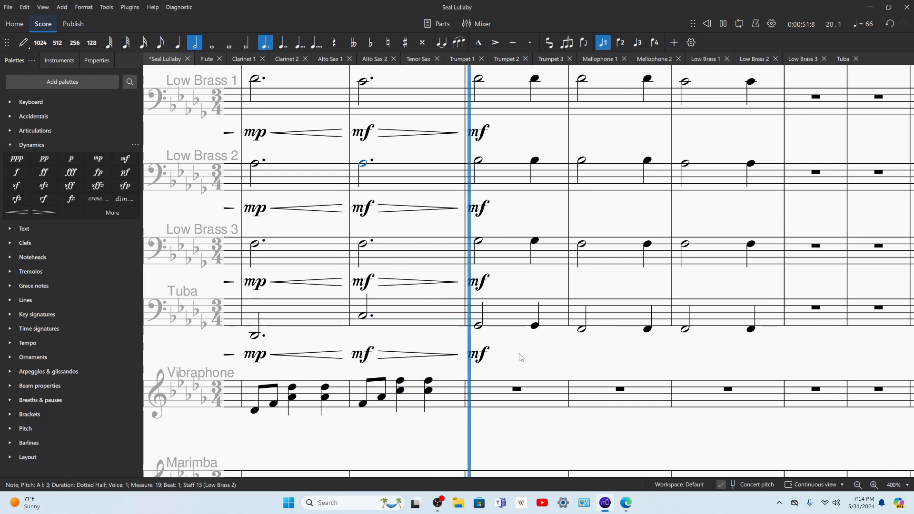
key(space)
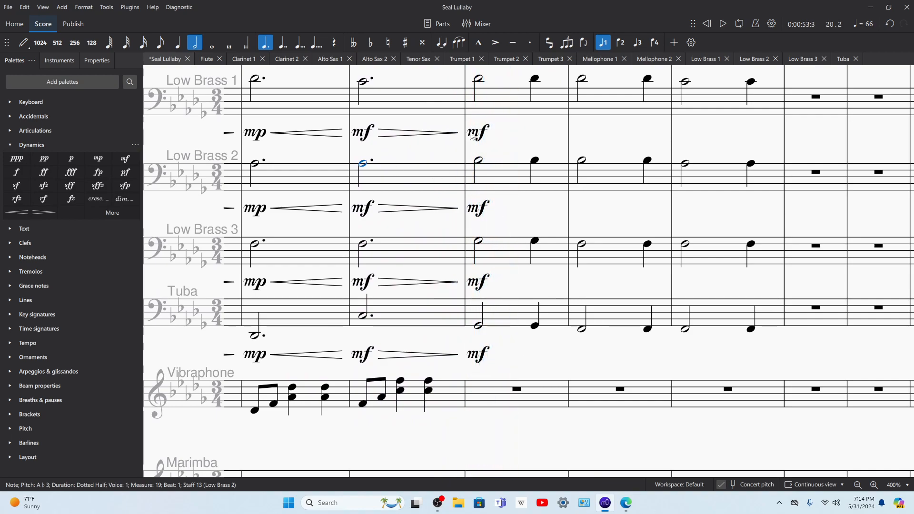
Step: Fill vibraphone measure 20 with six descending eighth notes, starting D♭5, B♭4, G♭4, D♭4 and B♭3
click(491, 397)
key(n)
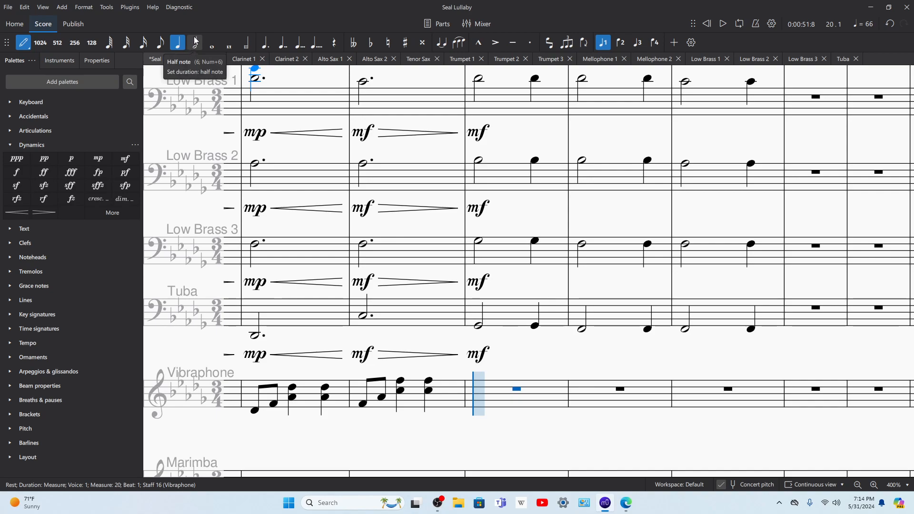
key(5)
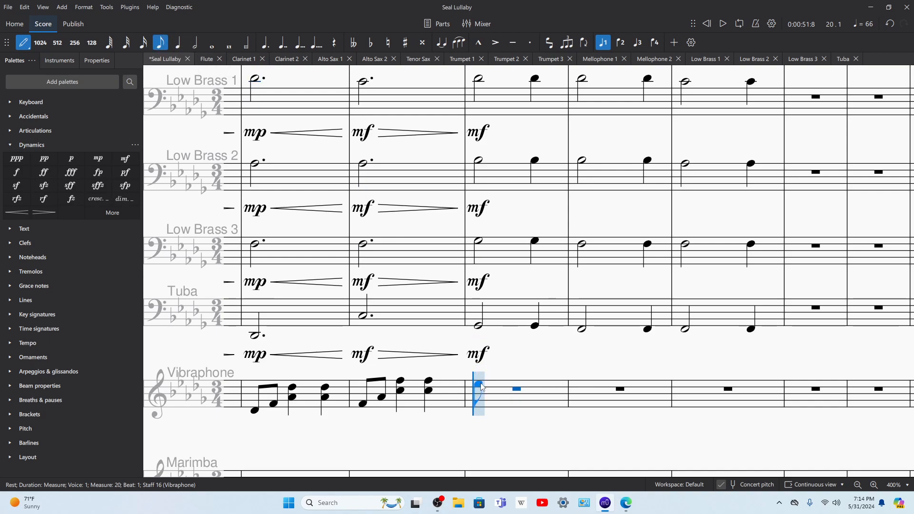
click(480, 388)
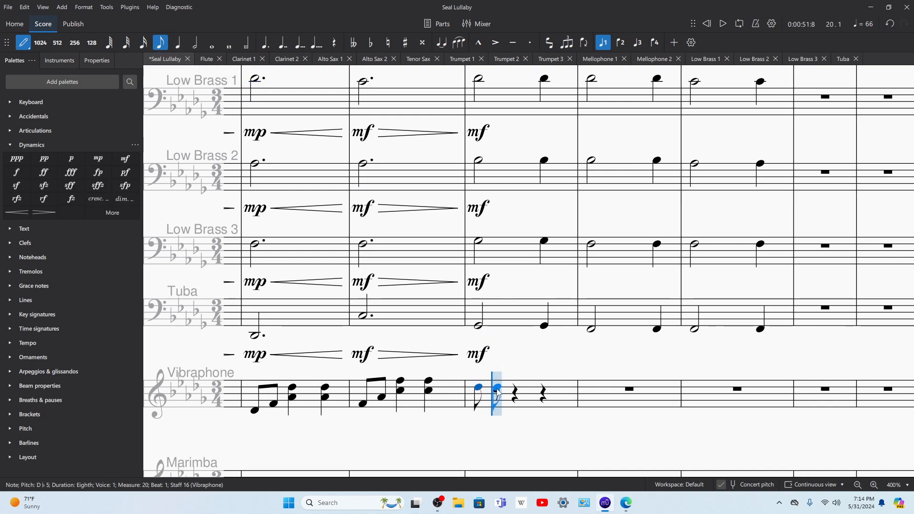
click(497, 393)
click(514, 402)
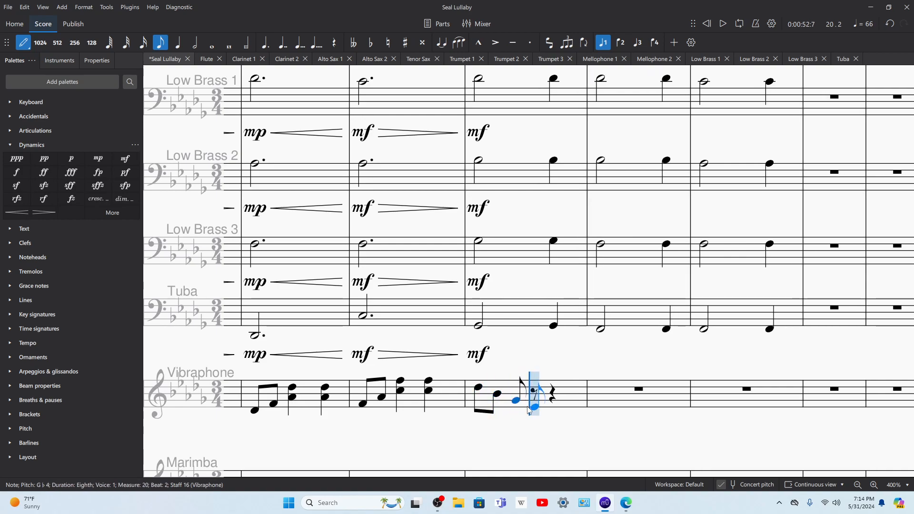
click(533, 411)
click(552, 417)
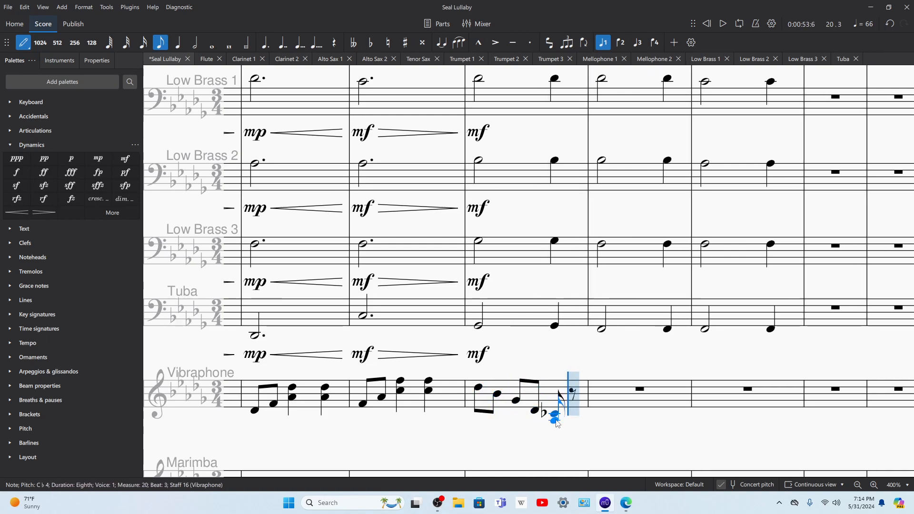
click(573, 425)
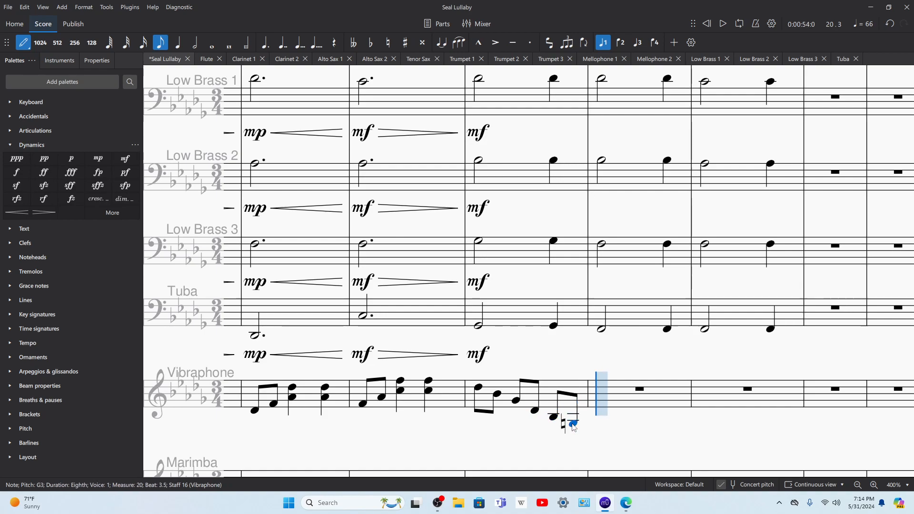
Step: Raise the eighth notes of vibraphone measure 20 to G♭5, D♭5, B♭4, G♭4, D♭4 and B♭3
key(Left)
key(Left)
key(Left)
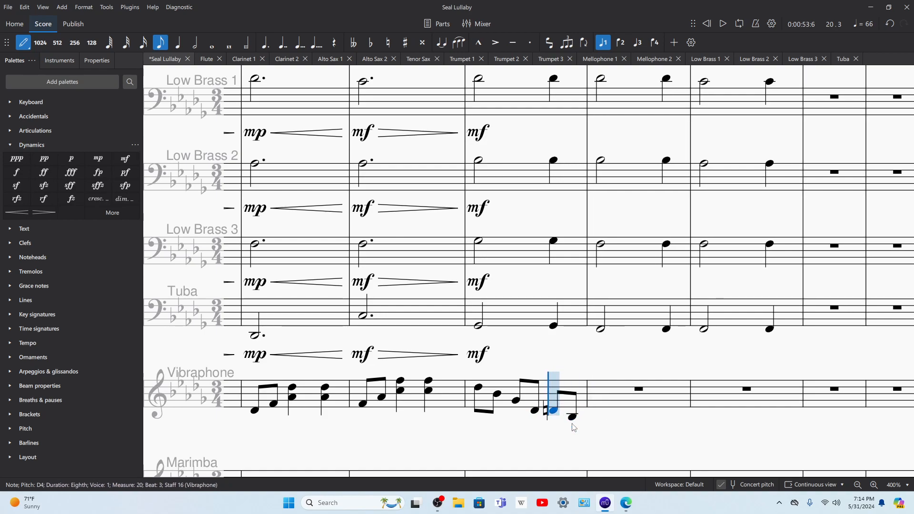
key(Down)
key(Left)
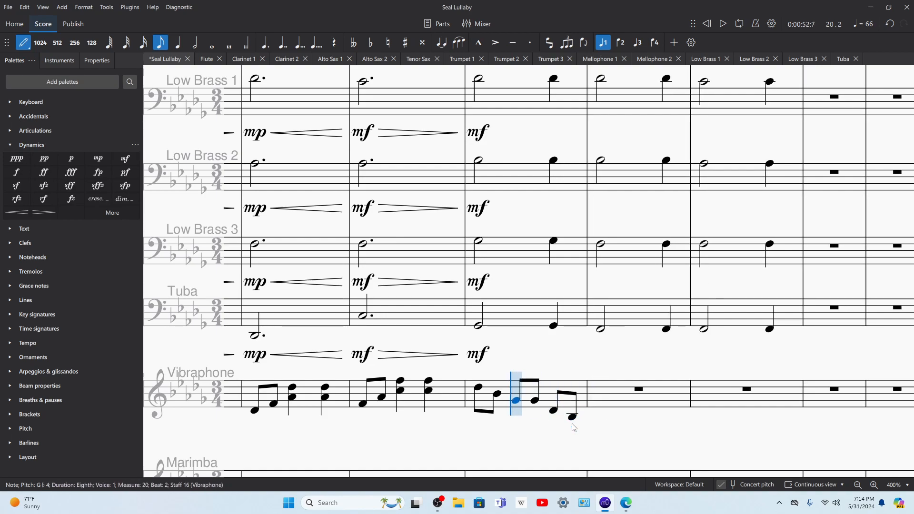
key(Down)
key(Left)
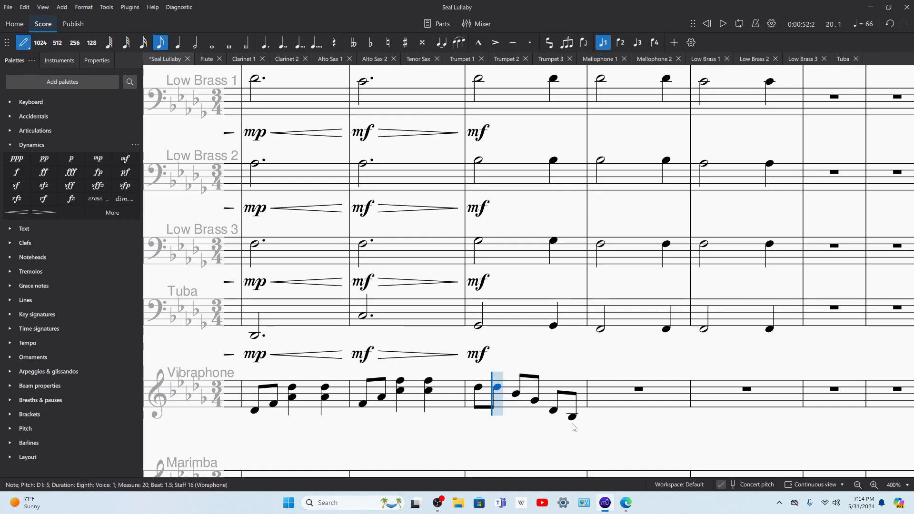
key(Left)
key(Up)
key(Up)
key(Up)
key(Up)
key(Up)
key(Right)
key(Right)
key(Right)
key(Right)
key(Right)
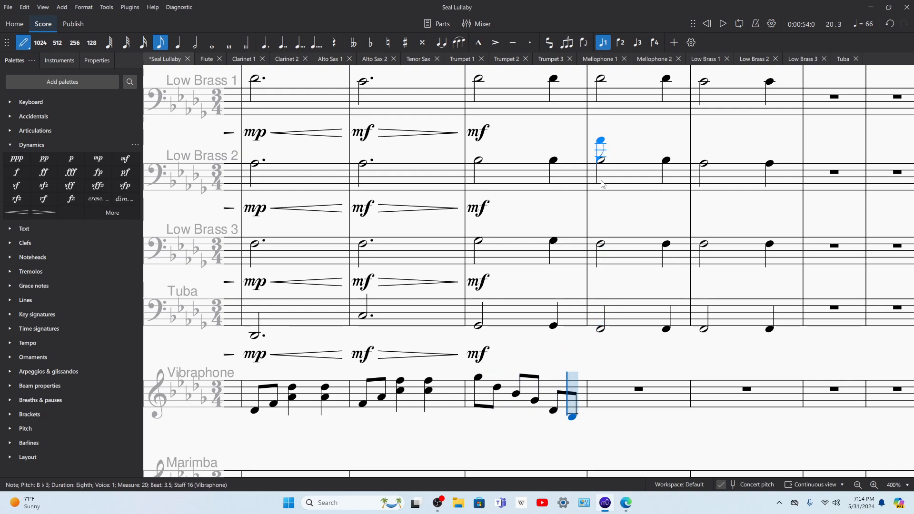
Step: Fill vibraphone measure 21 with descending eighth notes F5, D♭5, B♭4, F4, D♭4 and B♭3
click(595, 380)
click(618, 387)
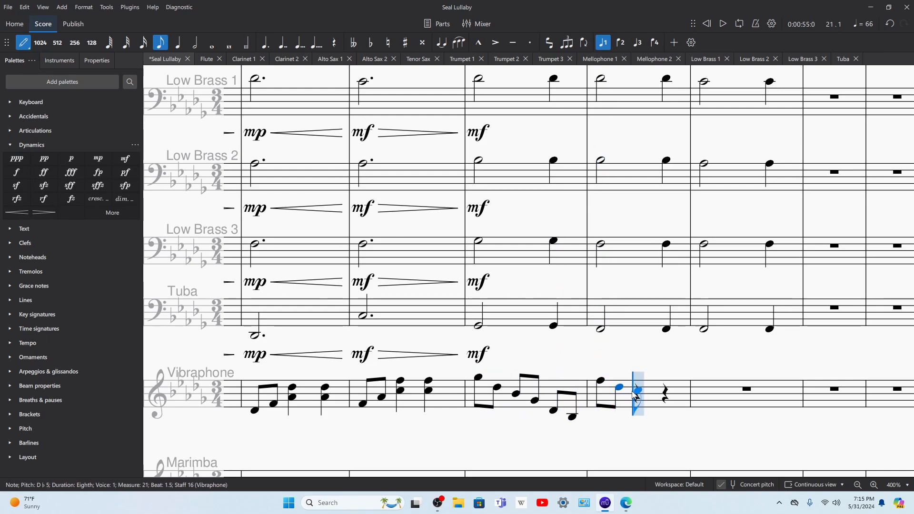
click(638, 394)
click(656, 401)
click(677, 411)
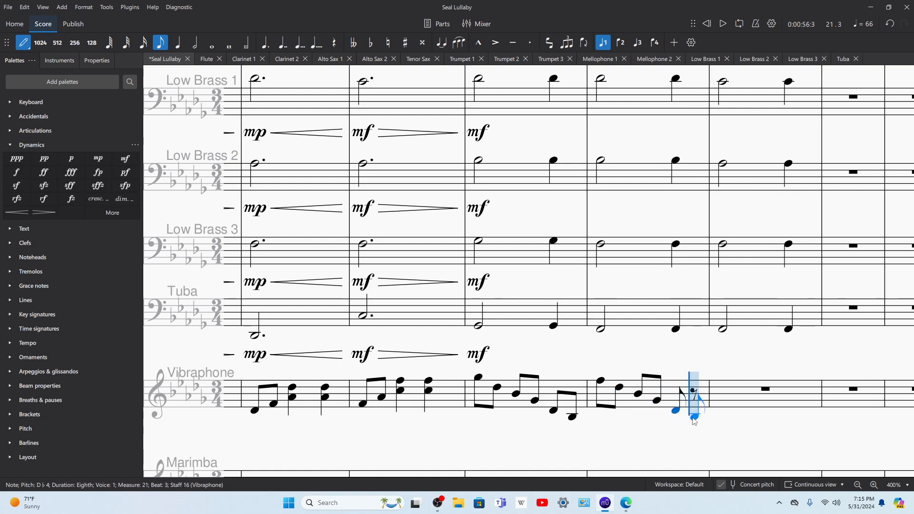
click(695, 418)
key(Left)
key(Left)
key(Left)
key(Left)
key(Left)
key(Left)
key(Left)
key(Left)
key(Left)
key(Left)
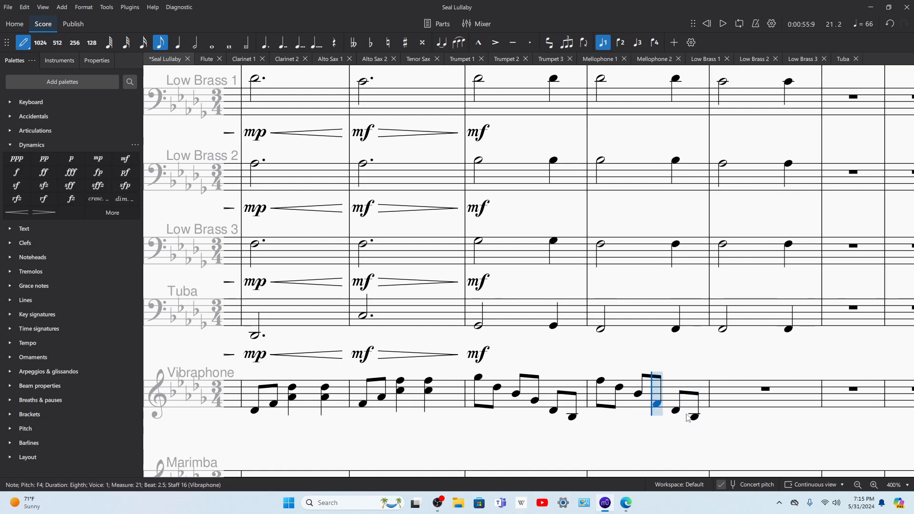
Step: Step through the vibraphone notes of measures 20 and 21 to compare the two descending patterns
key(Left)
key(Left)
key(Left)
key(Right)
key(Right)
key(Right)
key(Right)
key(Right)
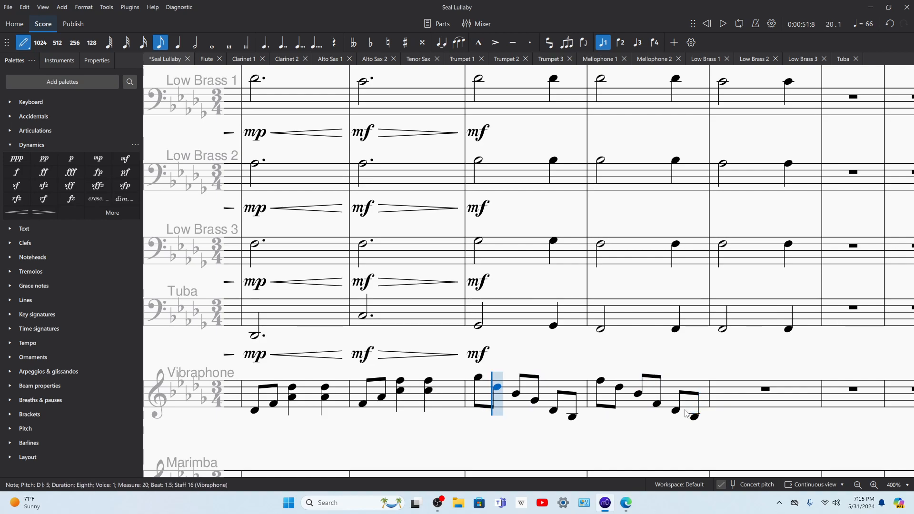
key(Right)
key(Right)
key(Right)
key(Right)
key(Right)
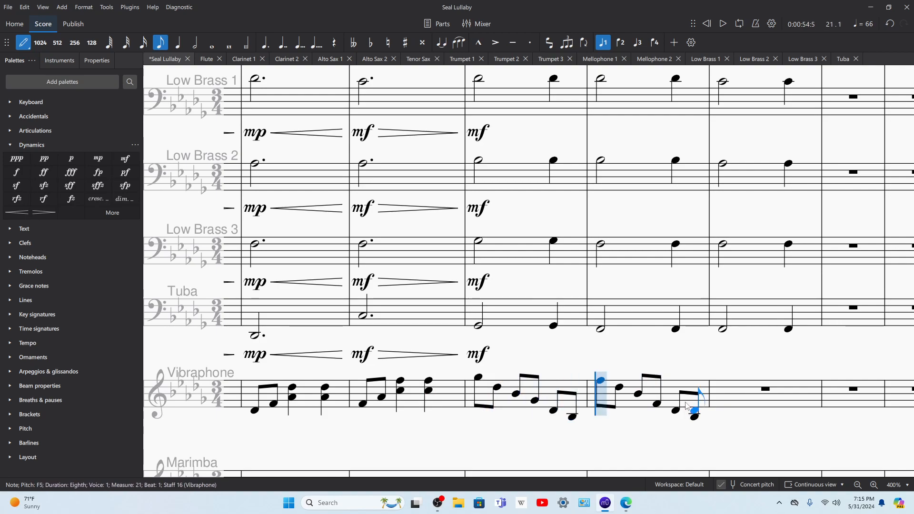
Step: Fill vibraphone measure 22 with descending eighth notes F5, C5, A♭4, F4, C4 and A♭3
key(Right)
key(Right)
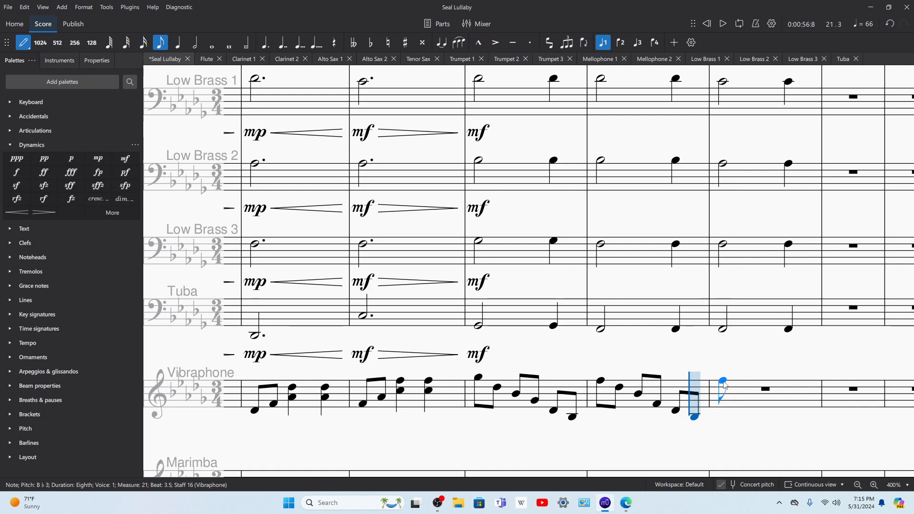
click(718, 381)
click(741, 392)
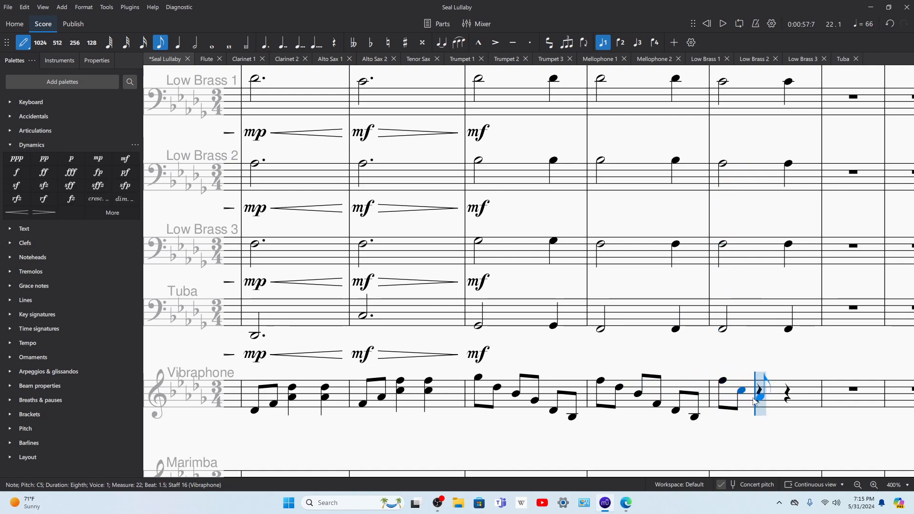
click(760, 398)
click(779, 405)
click(805, 415)
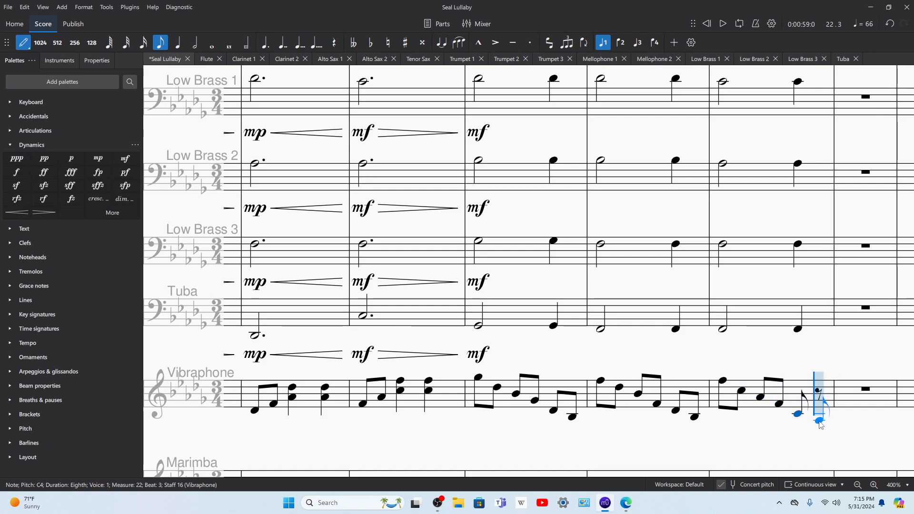
click(819, 421)
Step: Play back the arrangement from measure 16 through measure 22 to check the vibraphone accompaniment
key(Left)
key(Left)
key(Left)
key(Left)
key(Left)
key(Left)
key(Left)
key(Left)
key(Left)
key(Left)
key(Left)
key(Left)
key(Left)
key(Left)
key(Left)
key(Left)
key(Left)
key(Left)
key(Left)
key(Left)
key(Left)
key(Left)
key(Left)
key(Left)
key(Left)
key(Left)
key(Left)
key(Left)
key(Left)
key(Left)
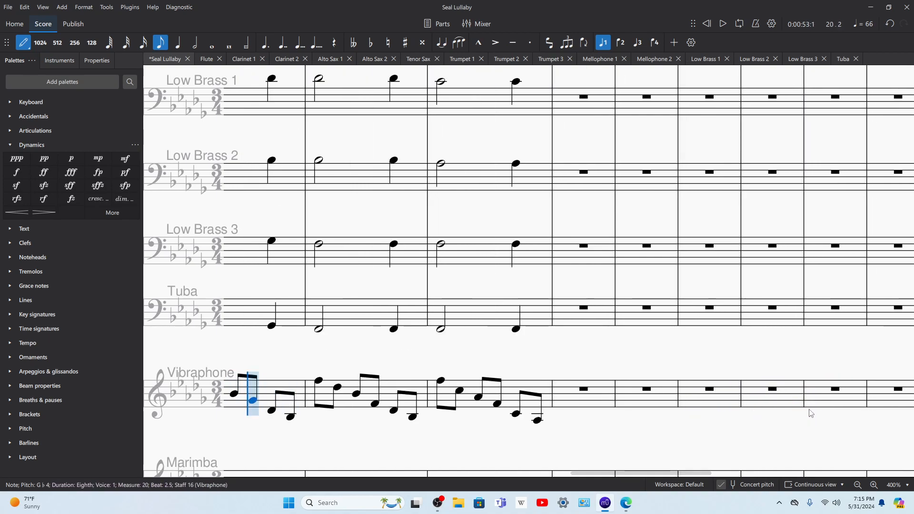
key(Left)
key(Left)
key(Left)
key(Left)
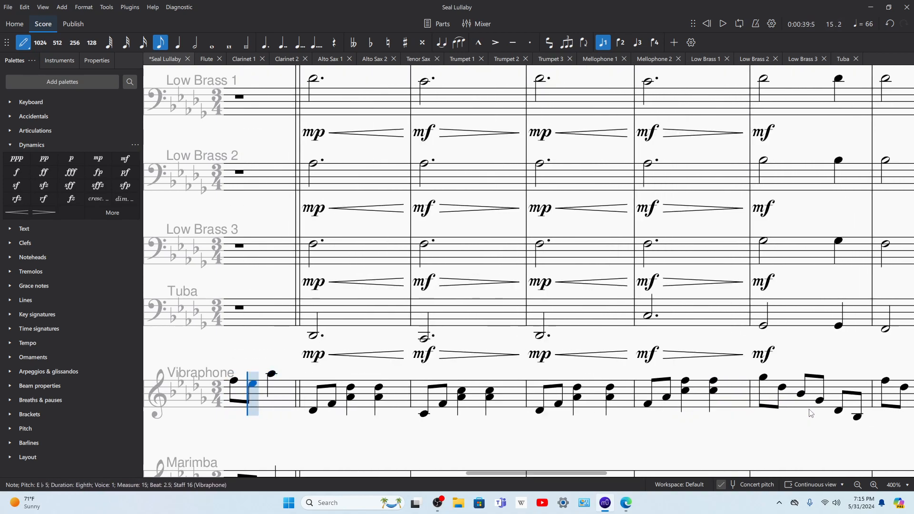
key(Escape)
click(397, 397)
key(space)
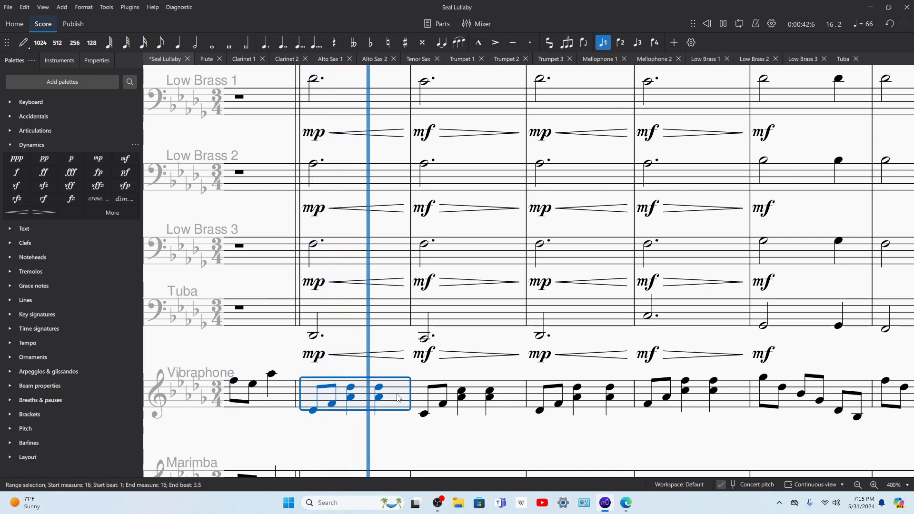
scroll(502, 411, down, 1)
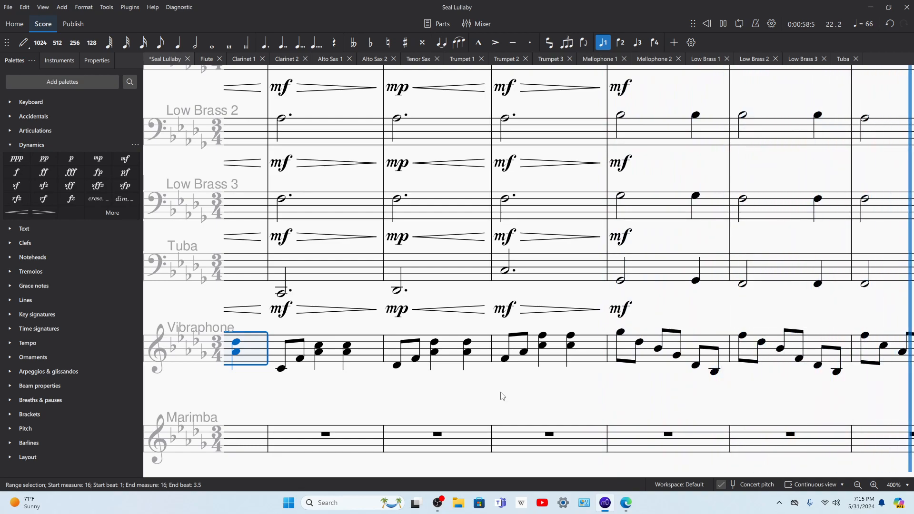
drag(359, 310, 904, 223)
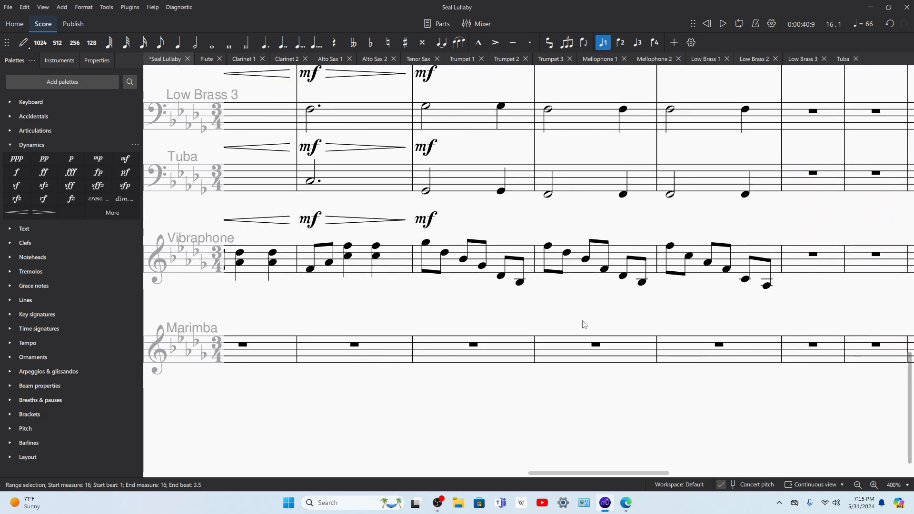
Step: Mark vibraphone measures 20 and 19 mf and add a diminuendo hairpin across measure 19
drag(447, 307, 501, 314)
click(524, 278)
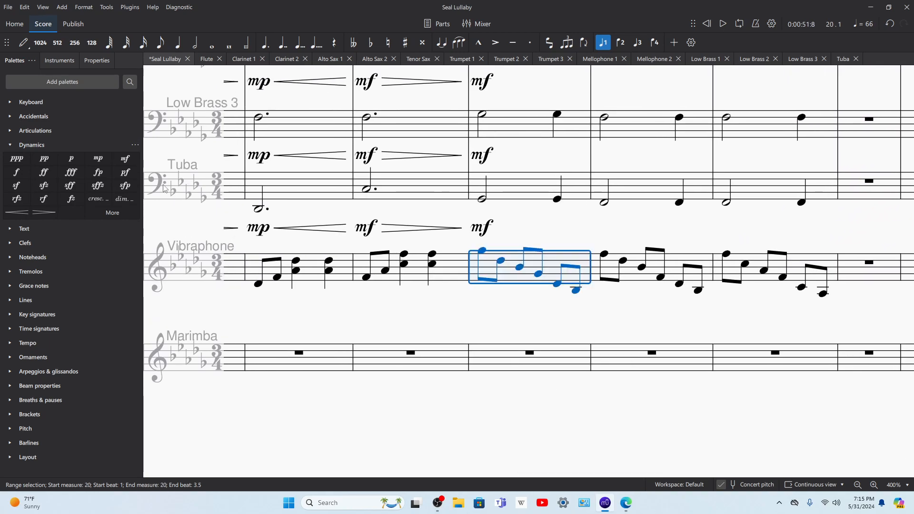
click(125, 159)
click(457, 265)
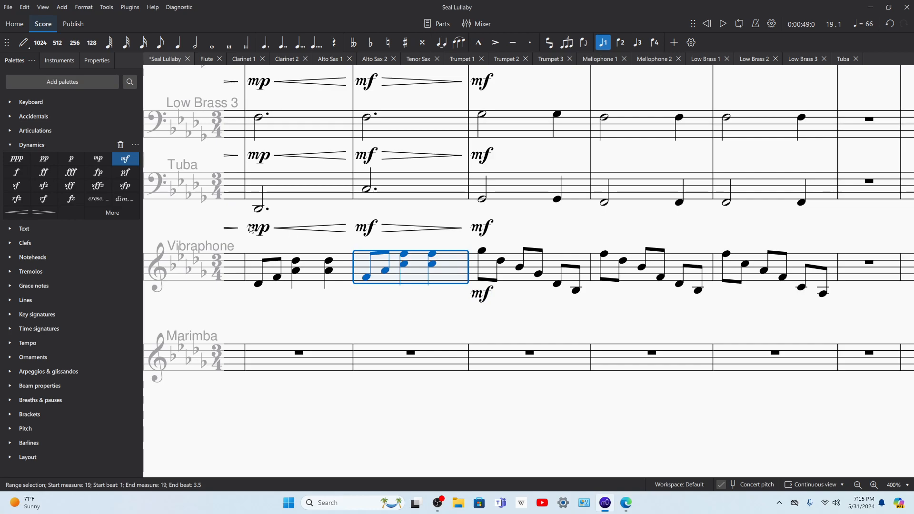
click(427, 271)
click(42, 215)
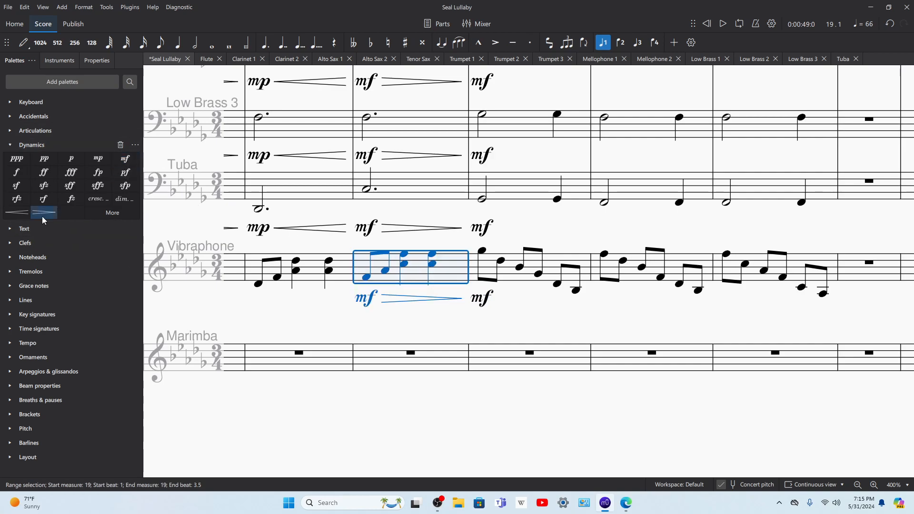
Step: Add an mp marking and a crescendo hairpin to vibraphone measure 18
click(339, 269)
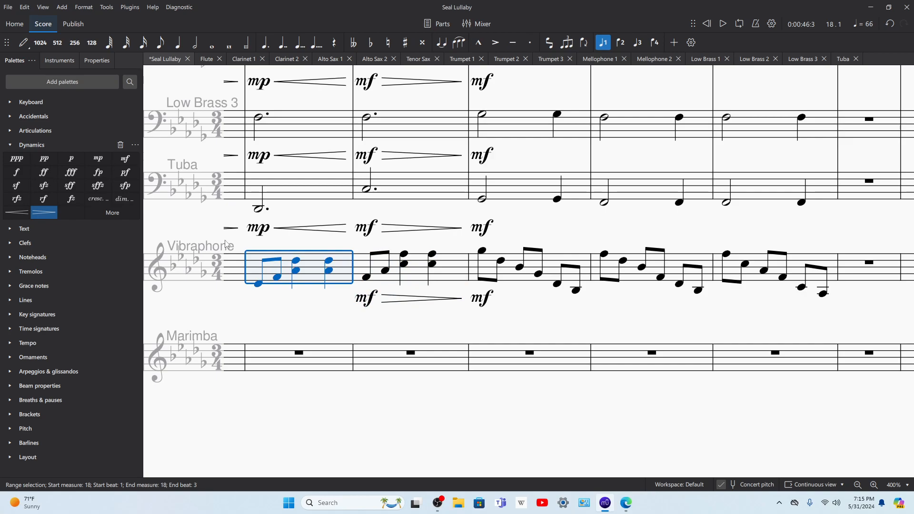
click(104, 161)
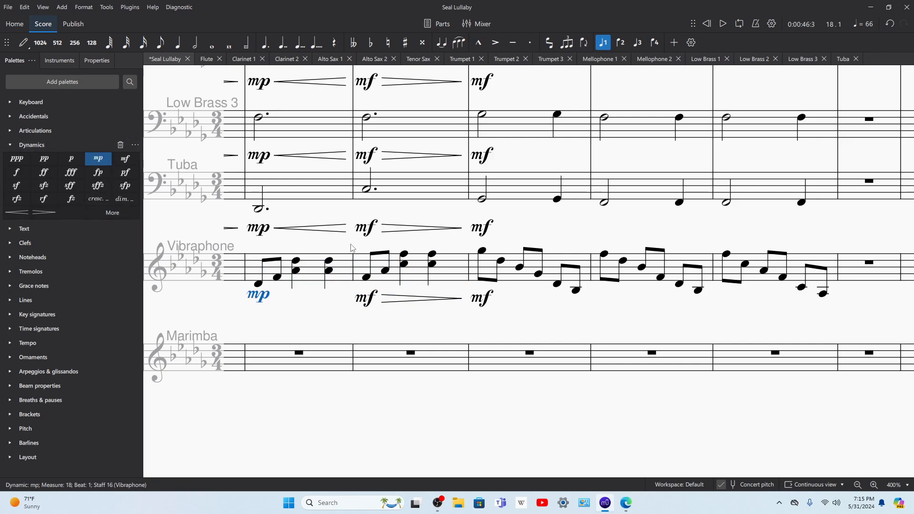
click(19, 216)
Step: Add a diminuendo hairpin across vibraphone measure 17 and an mf marking at its start
drag(262, 317, 537, 322)
click(505, 274)
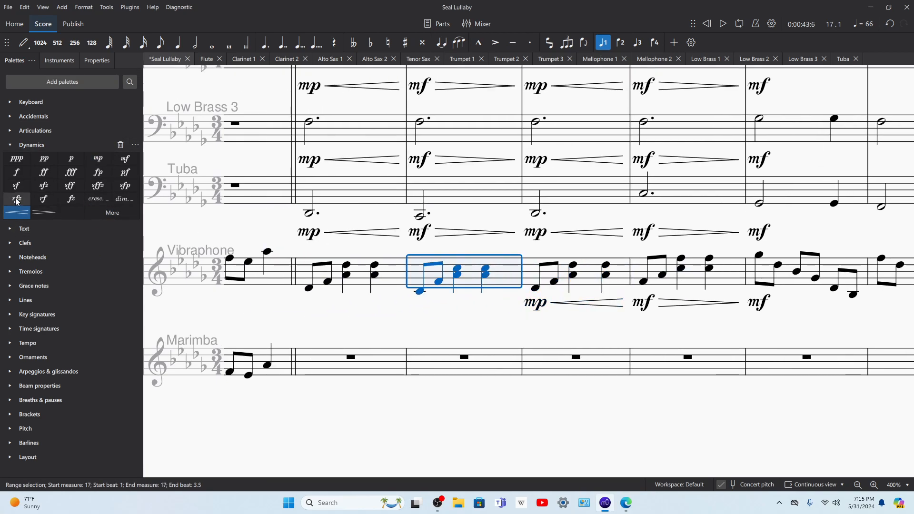
click(40, 215)
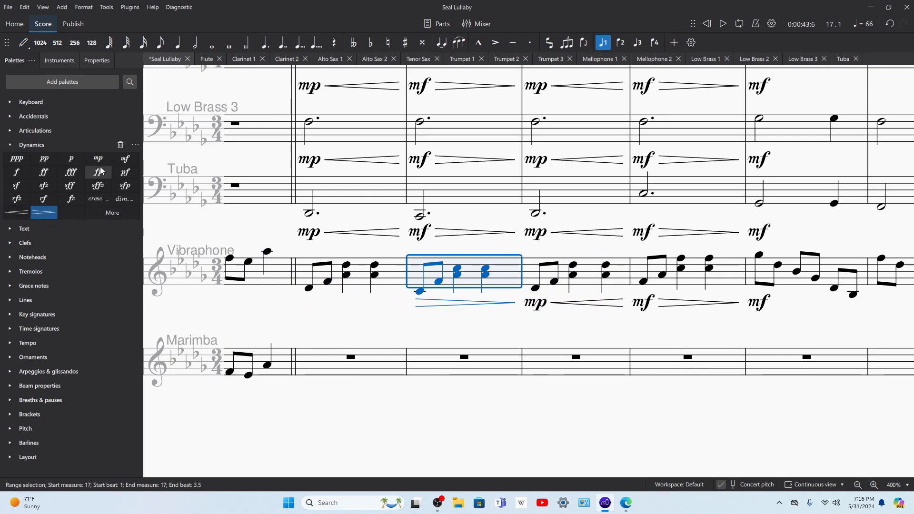
click(102, 145)
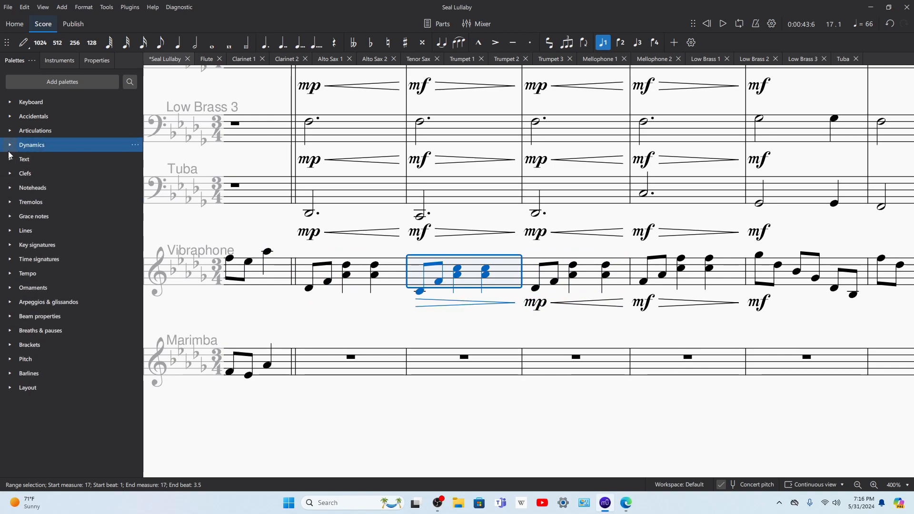
click(8, 149)
click(120, 162)
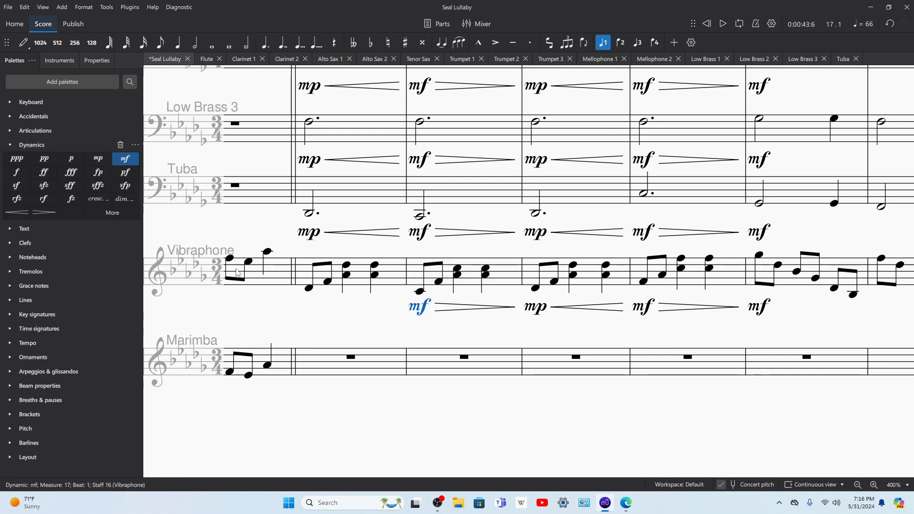
Step: Add an mp marking and a crescendo hairpin to vibraphone measure 16
click(396, 268)
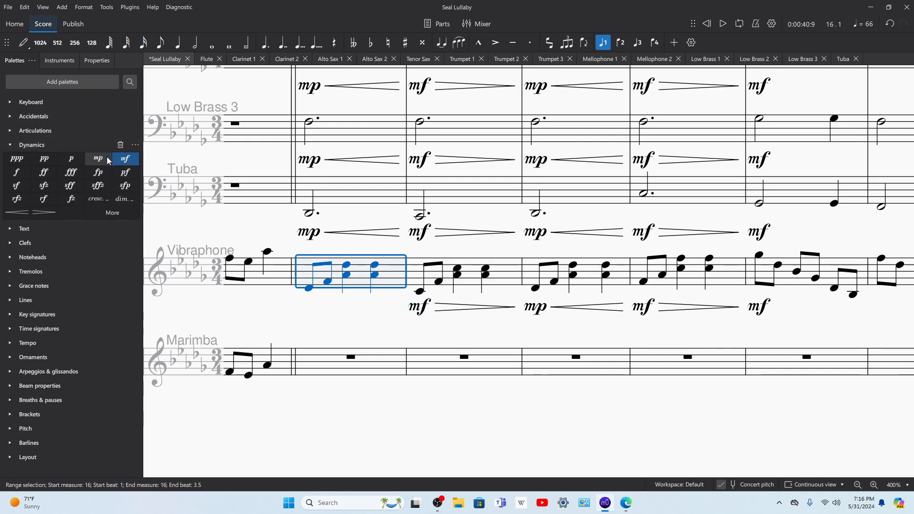
click(98, 158)
click(396, 279)
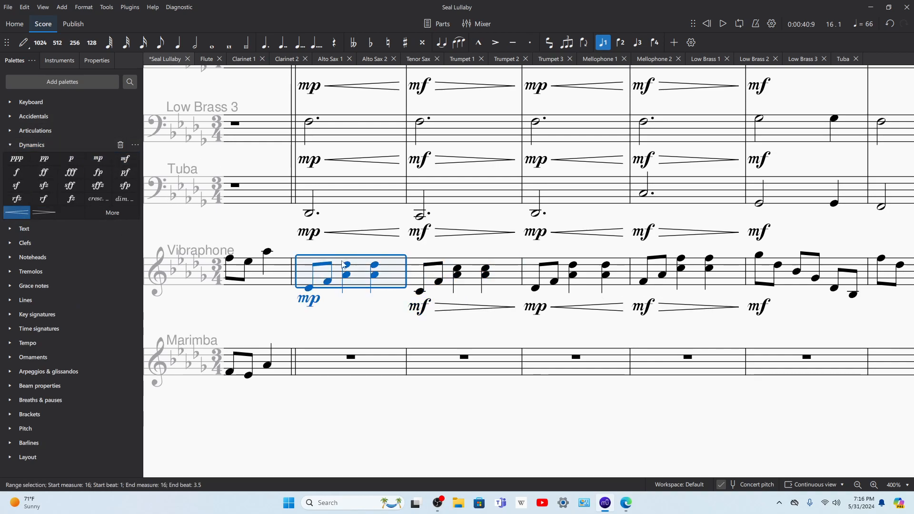
click(16, 212)
Step: Add diminuendo hairpins across measures 12 and 13 in both the vibraphone and marimba
key(space)
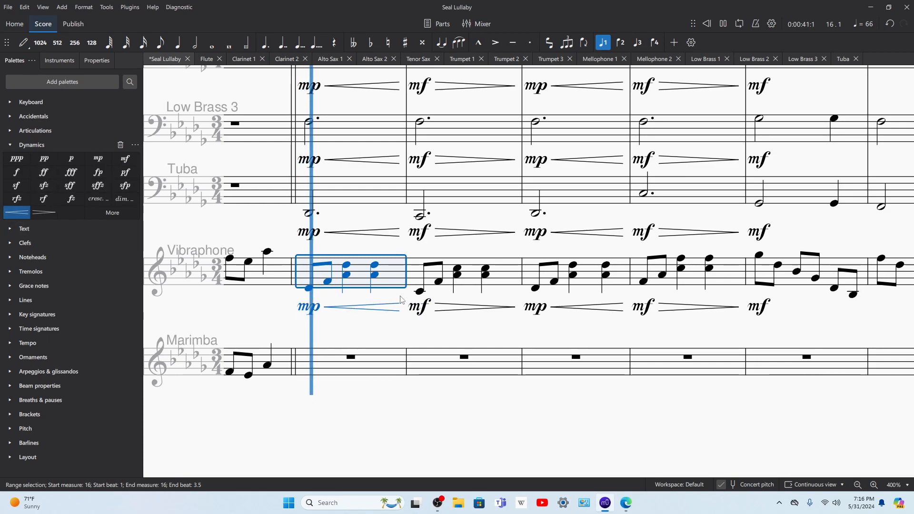
drag(271, 306, 703, 350)
drag(355, 331, 443, 340)
key(space)
click(445, 339)
scroll(668, 375, down, 1)
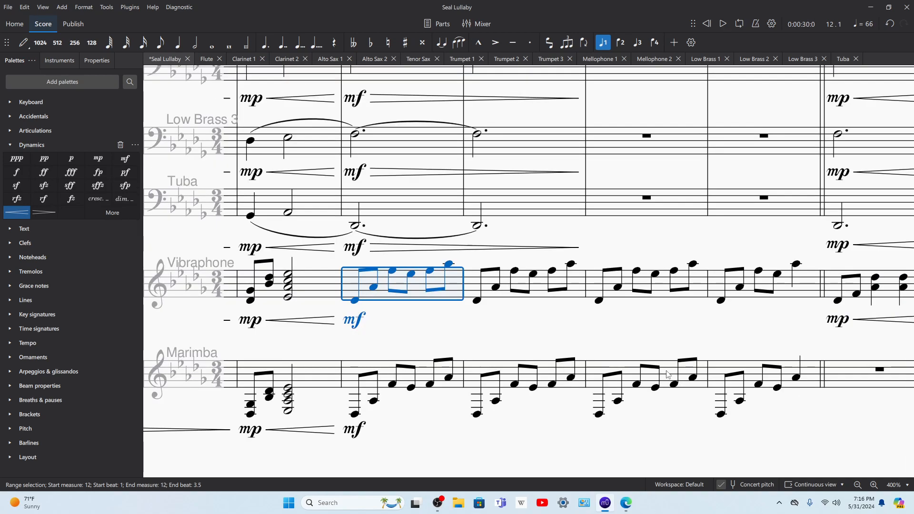
shift+click(576, 377)
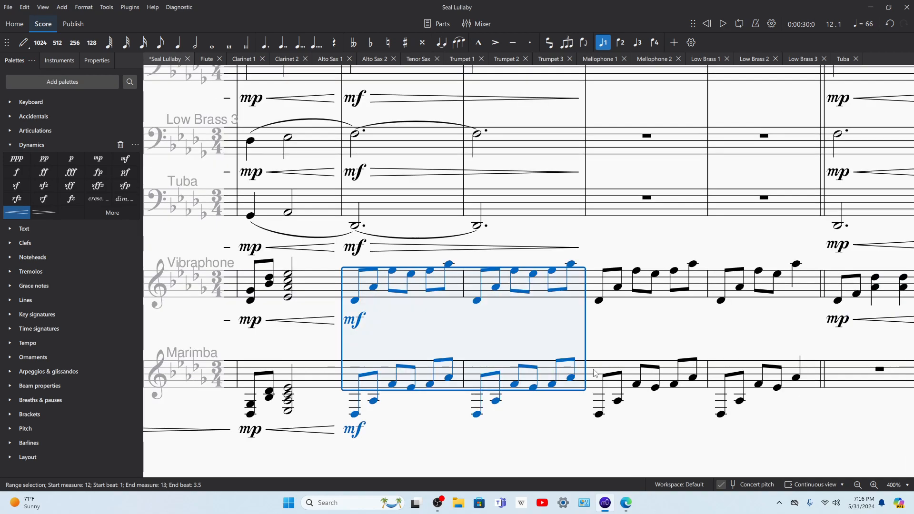
click(42, 212)
Step: Add crescendo hairpins across measures 14 and 15 in the vibraphone and marimba, with p at the start of measure 14
click(593, 286)
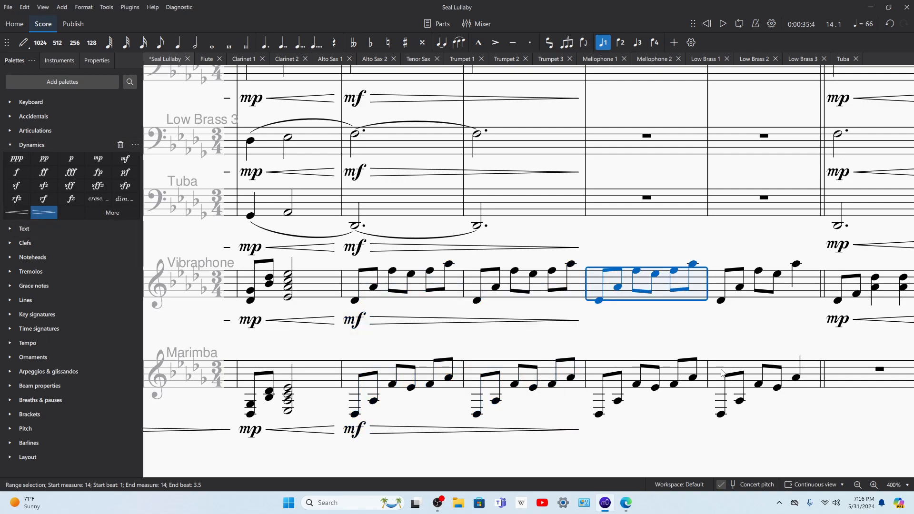
shift+click(721, 372)
click(17, 213)
key(space)
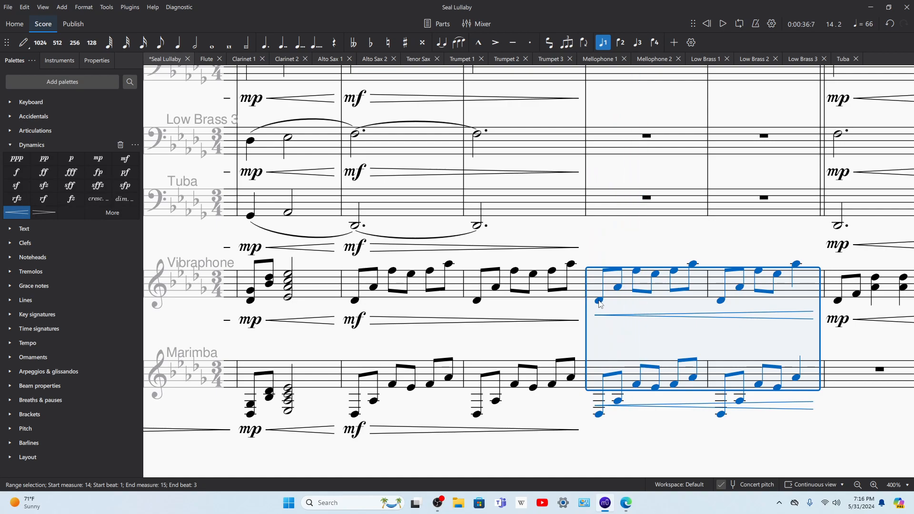
click(599, 300)
shift+click(601, 414)
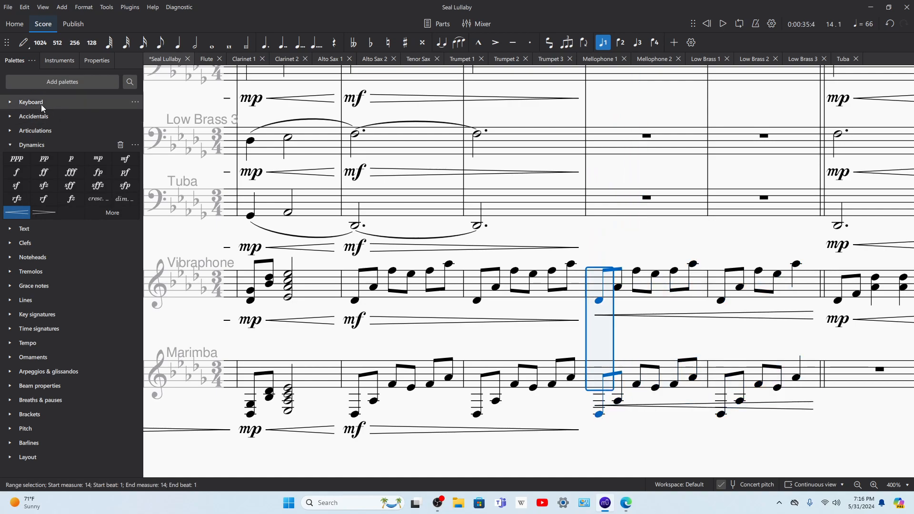
click(76, 159)
Step: Play back the score from measures 14 and 12 to check the new vibraphone and marimba dynamics
key(space)
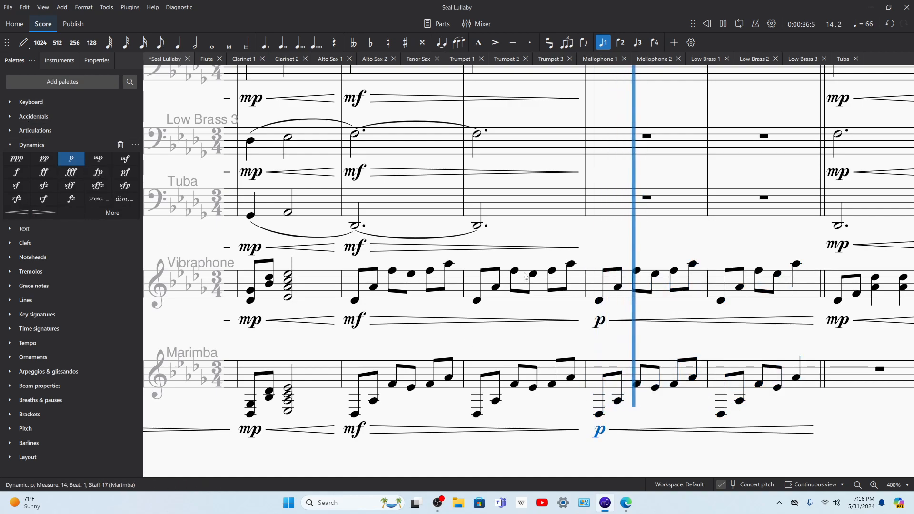
click(354, 301)
key(space)
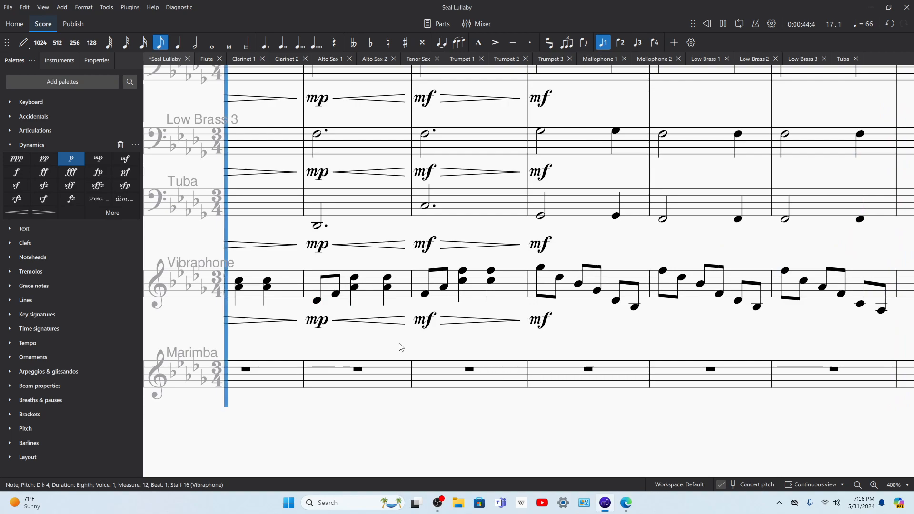
key(space)
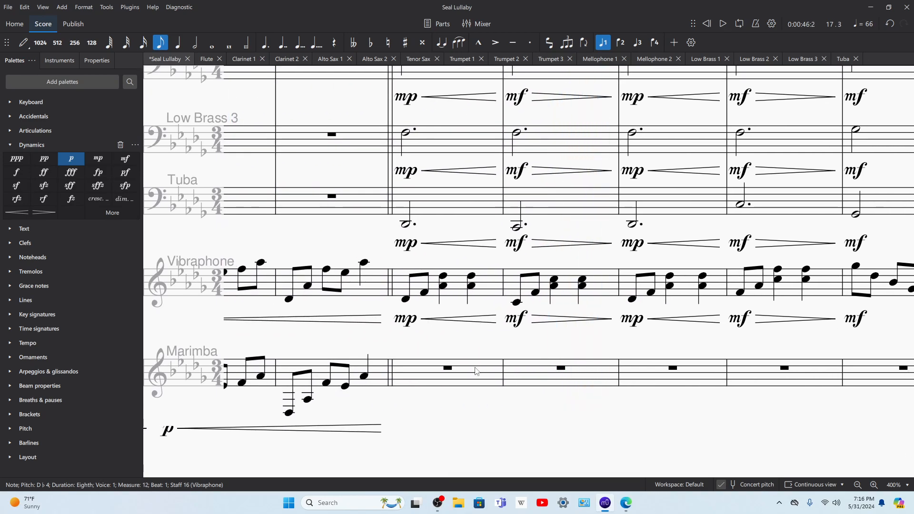
Step: Insert a treble clef at marimba measure 16
click(479, 374)
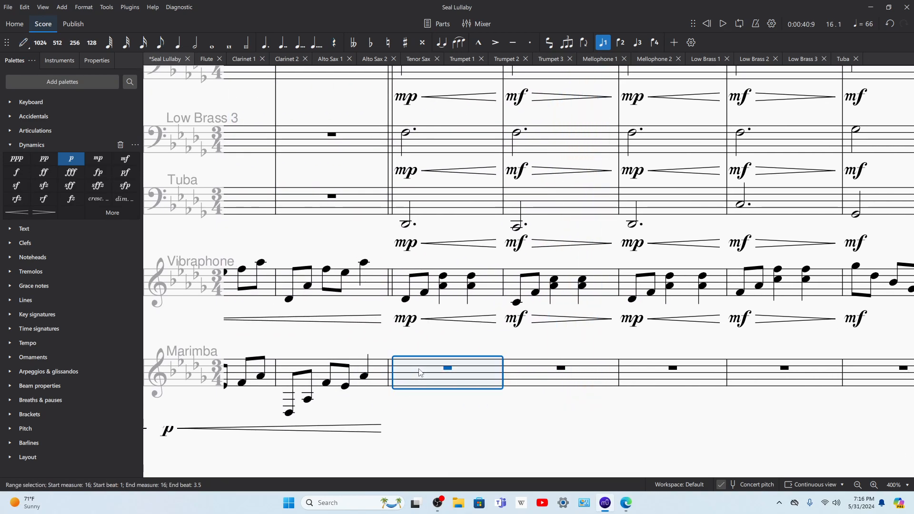
click(9, 243)
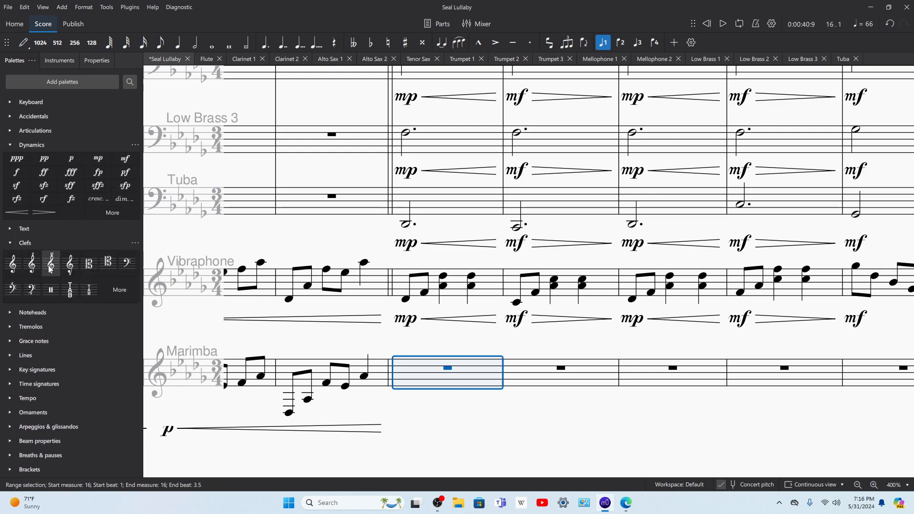
click(13, 263)
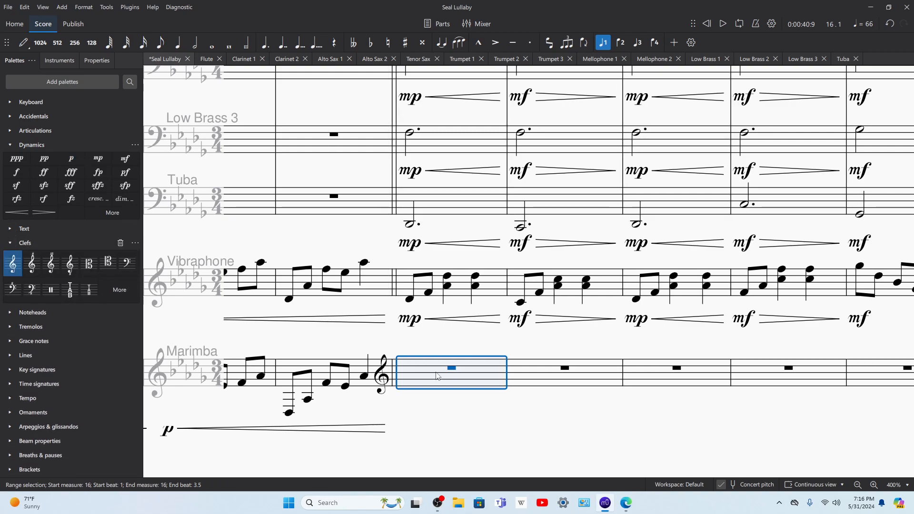
Step: Start marimba measure 16 with two eighth-note dyads: A♭4 with D♭5, and D♭4 with F4
key(n)
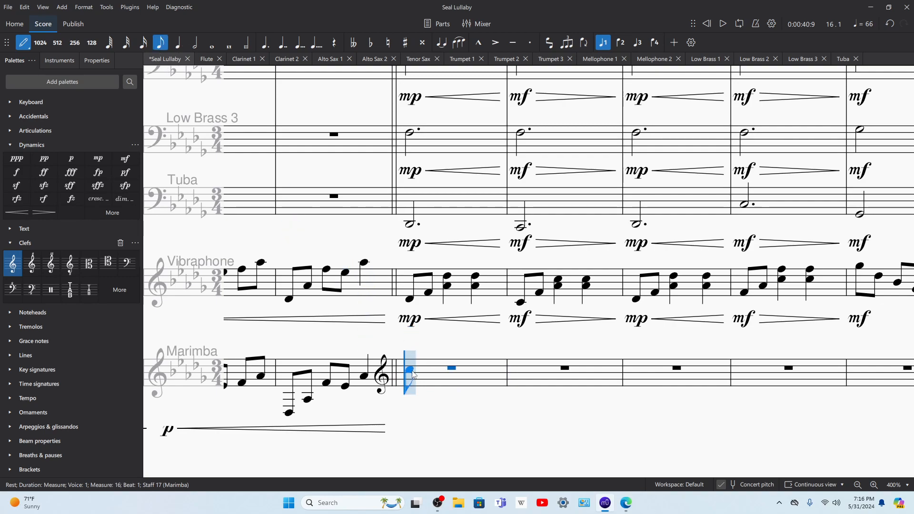
click(410, 370)
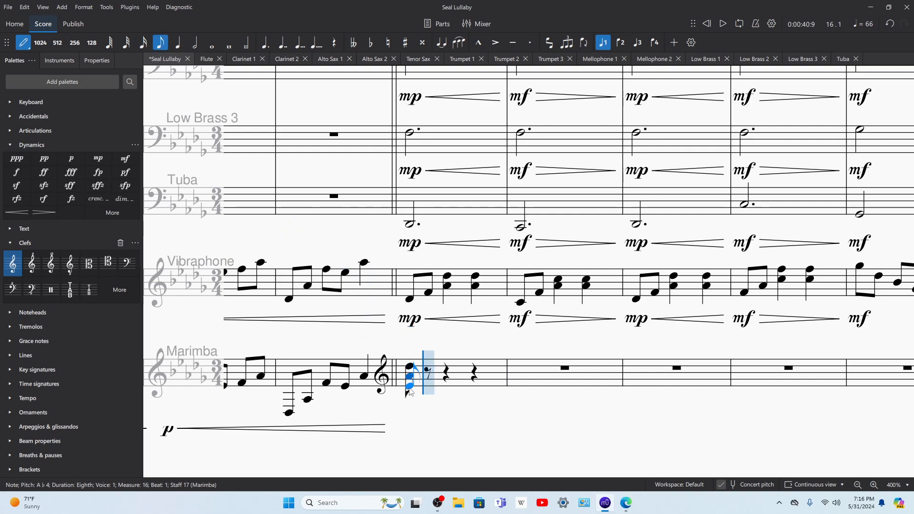
click(431, 383)
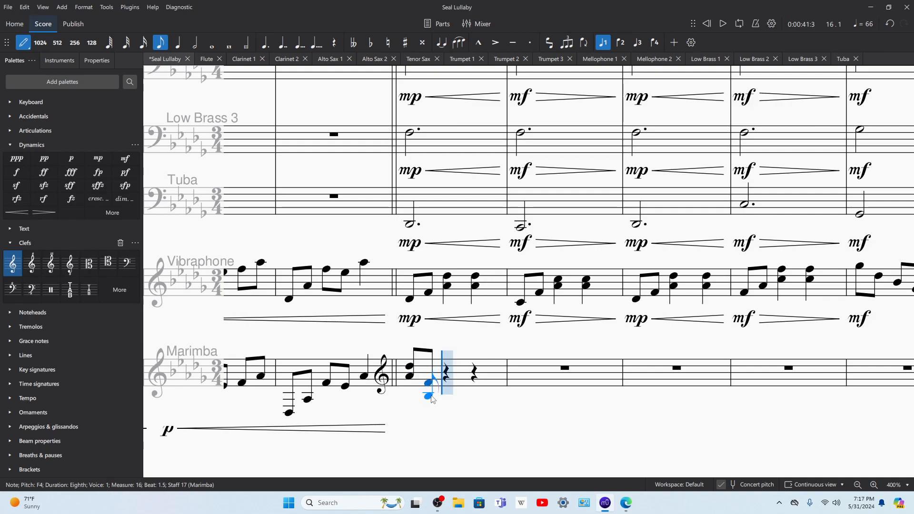
key(Escape)
click(440, 376)
key(Delete)
key(ctrl+z)
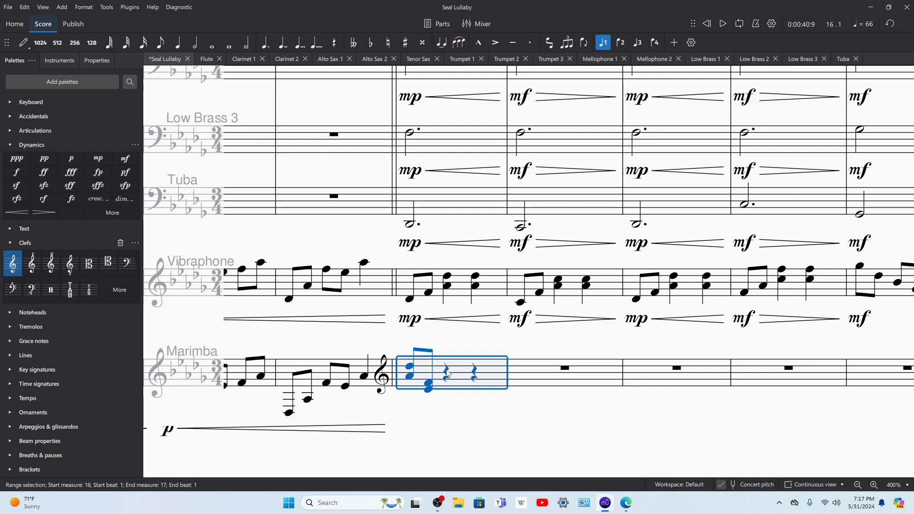
Step: Repeat the first beat's pair of eighth-note dyads on beats 2 and 3 of marimba measure 16
click(446, 373)
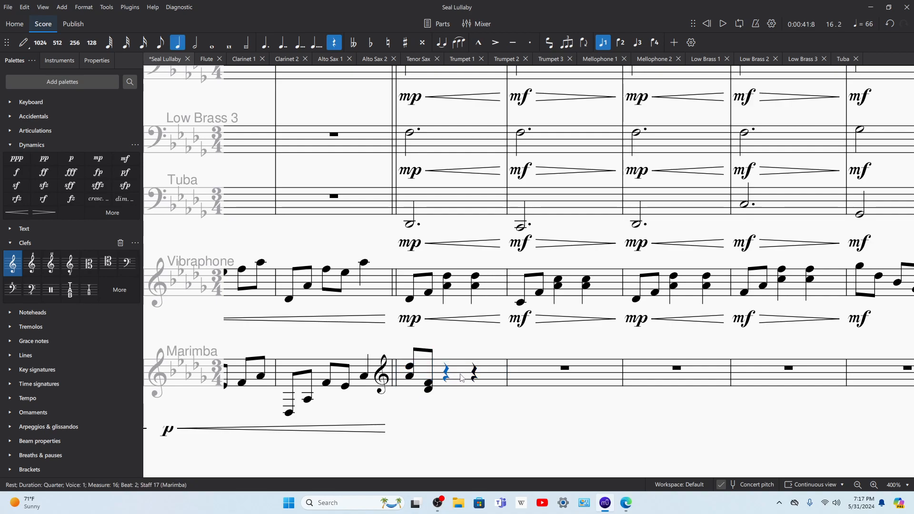
key(ctrl+v)
click(484, 374)
key(ctrl+v)
click(557, 374)
key(Delete)
Step: Lower all of marimba measure 16 by one octave and play it back
click(496, 373)
key(ctrl+Down)
key(space)
Step: Remove the treble clef before marimba measure 16 and play the measure back
key(space)
click(382, 367)
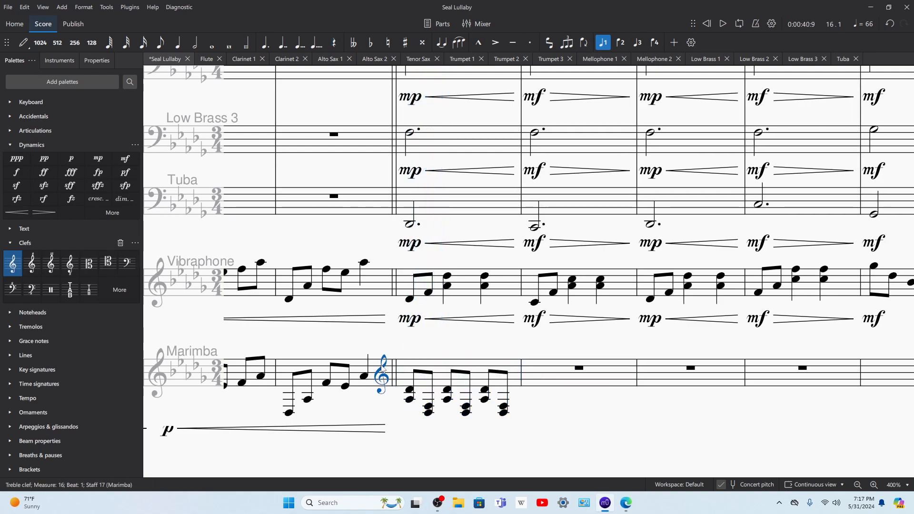
key(Delete)
click(400, 375)
key(space)
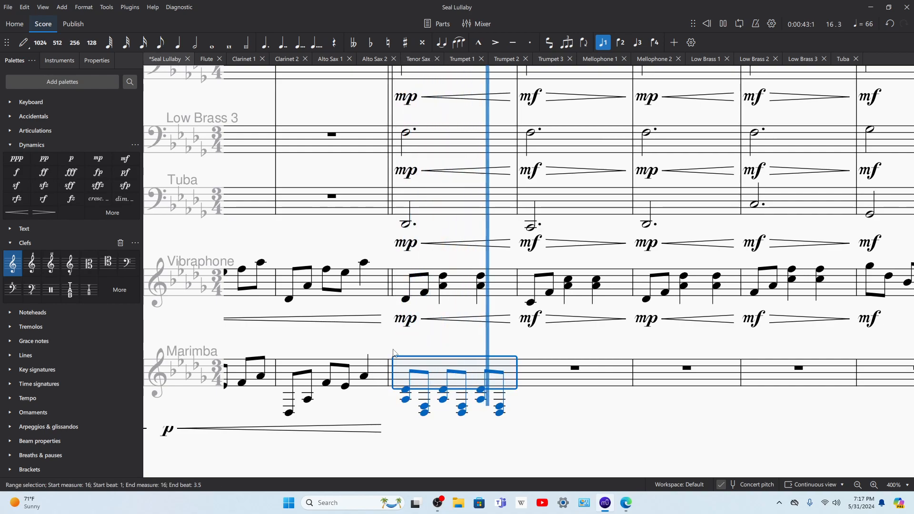
drag(209, 352, 648, 338)
key(space)
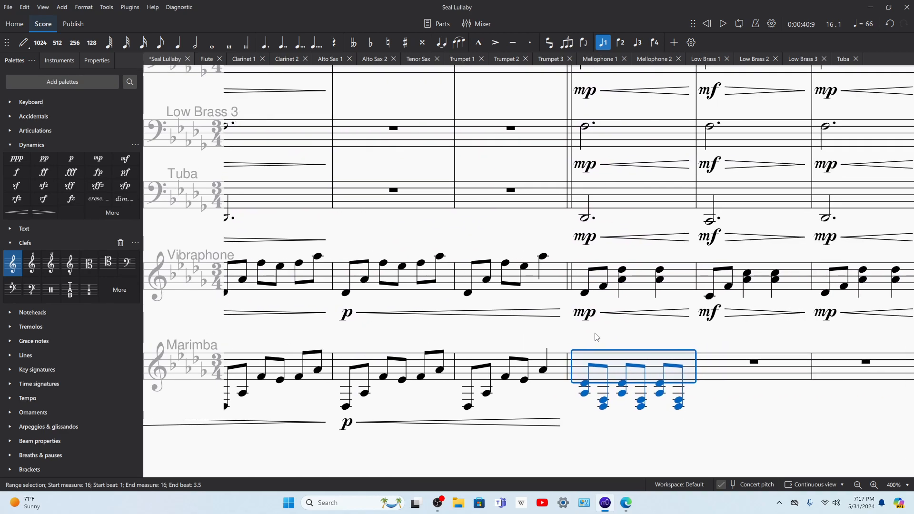
Step: Insert a bass clef at marimba measure 16 and play the measure back together with the vibraphone
click(127, 264)
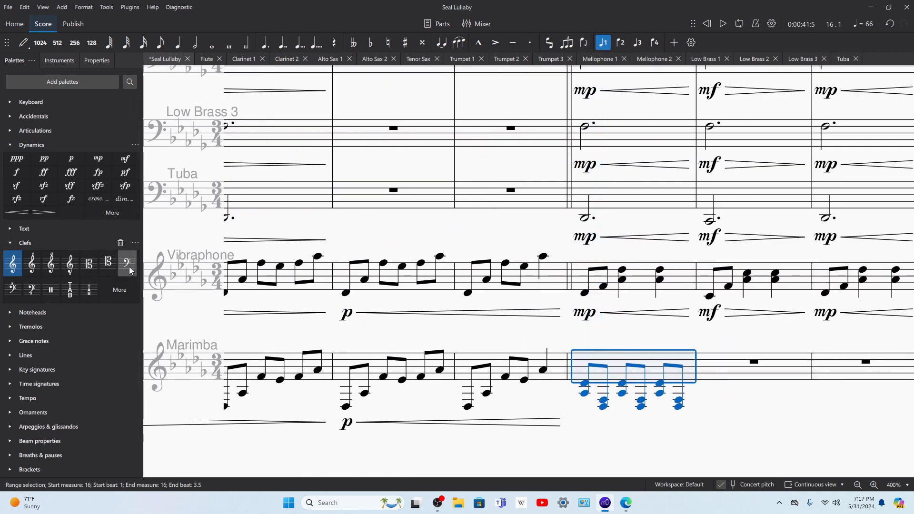
key(space)
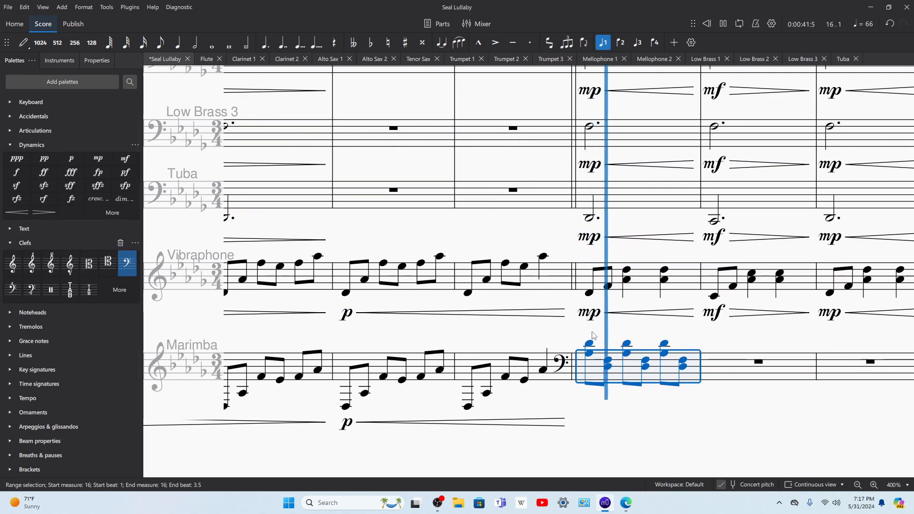
click(588, 345)
key(space)
shift+click(605, 284)
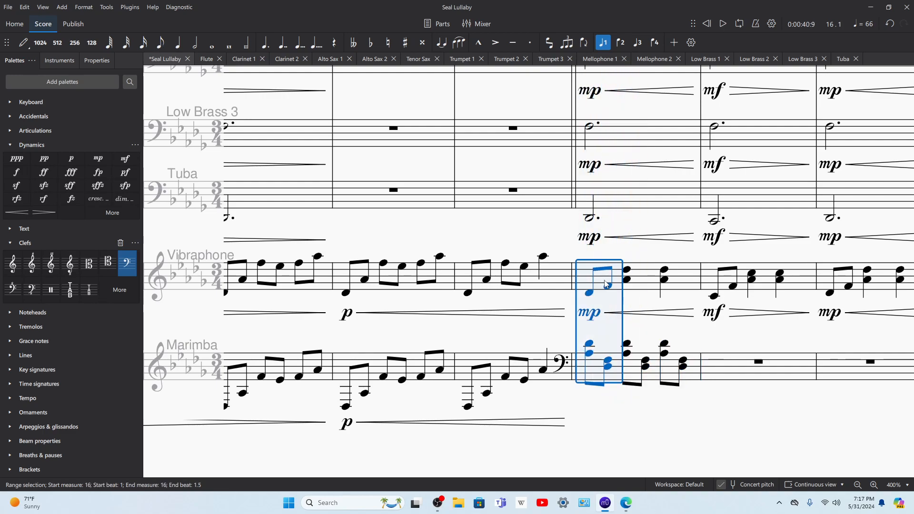
key(space)
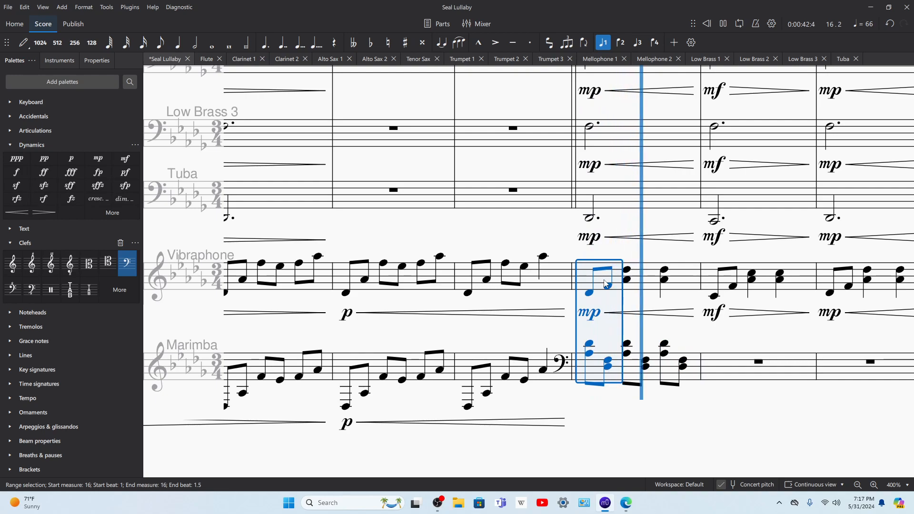
key(space)
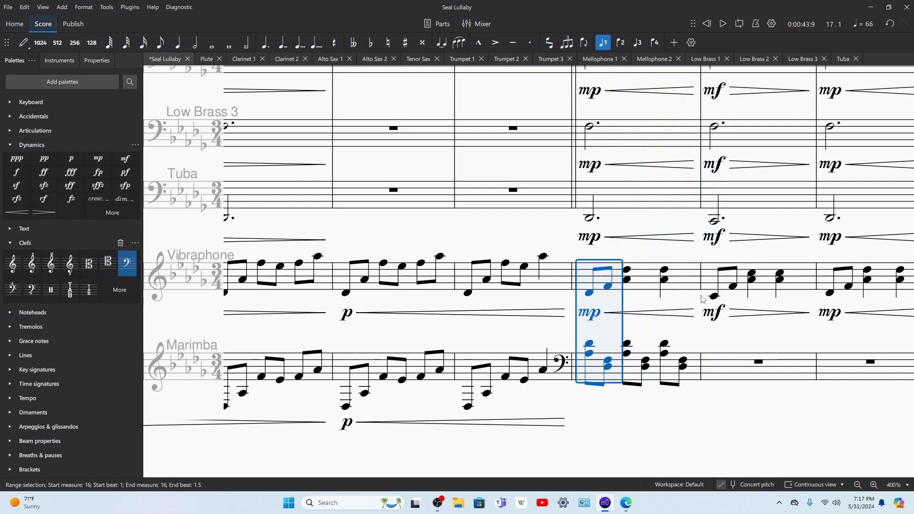
Step: Copy marimba measure 16 into measure 17, lowering its first D♭4 to C4 and its D♭3 notes to C3
click(675, 366)
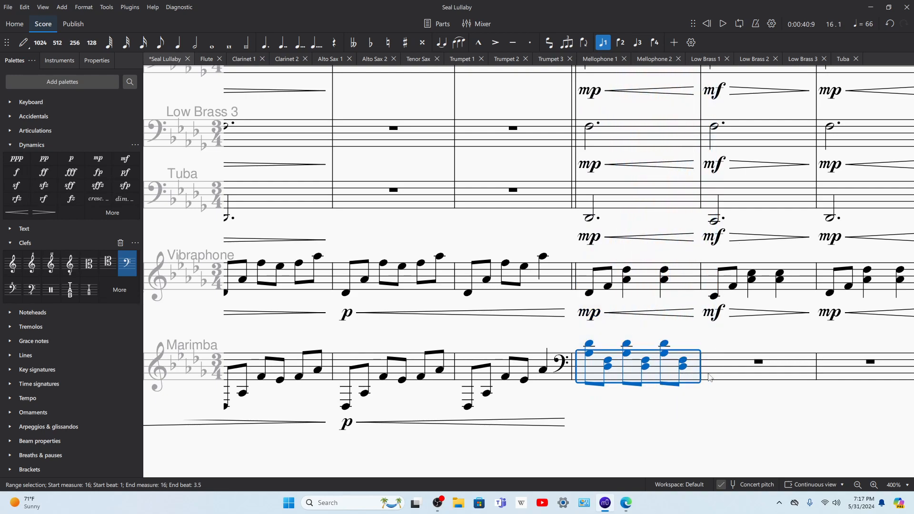
click(724, 370)
key(ctrl+v)
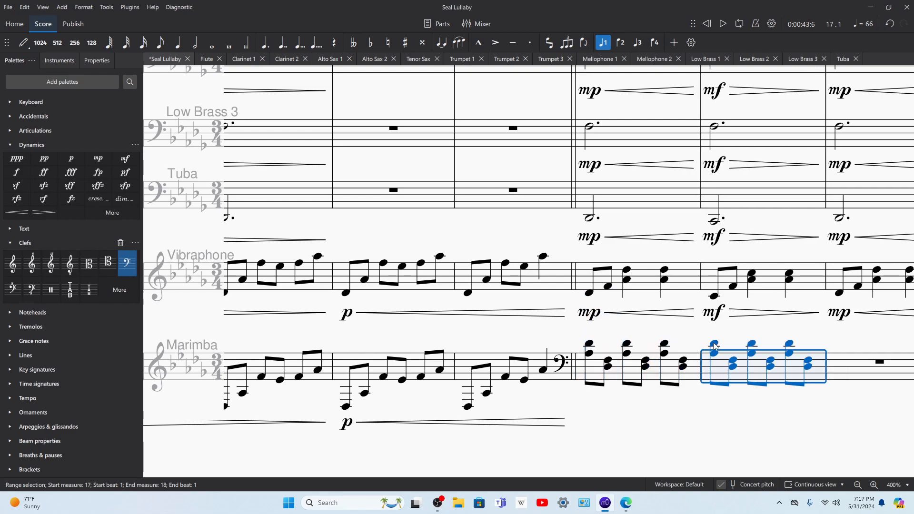
click(714, 346)
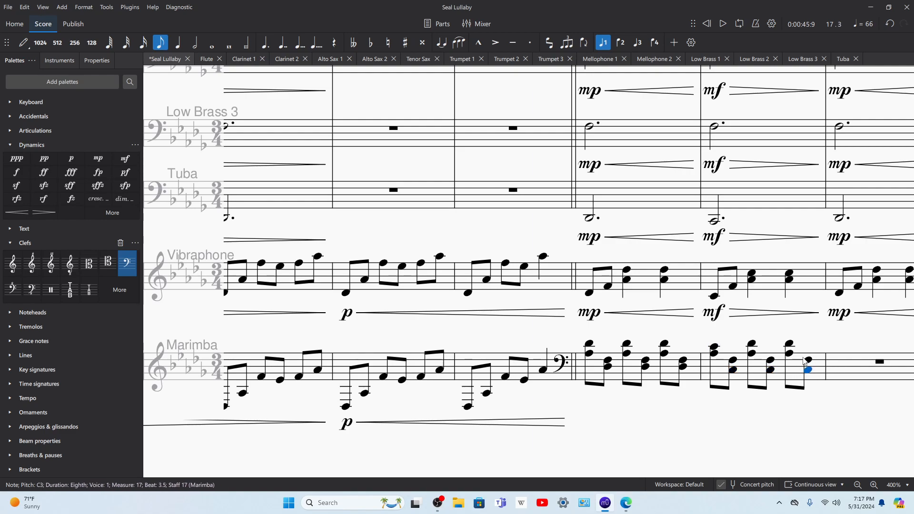
Step: Undo the latest pitch changes in marimba measure 17
key(Escape)
key(ctrl+Home)
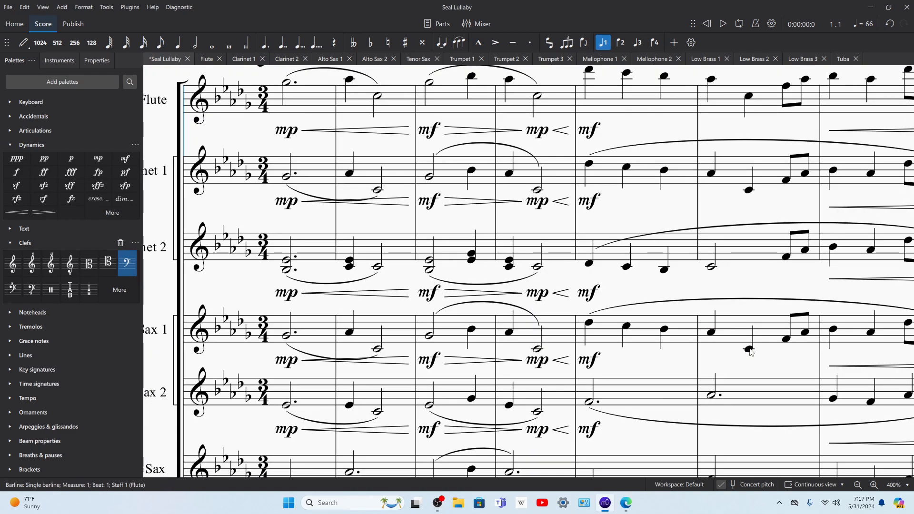
scroll(754, 366, down, 4)
key(ctrl+z)
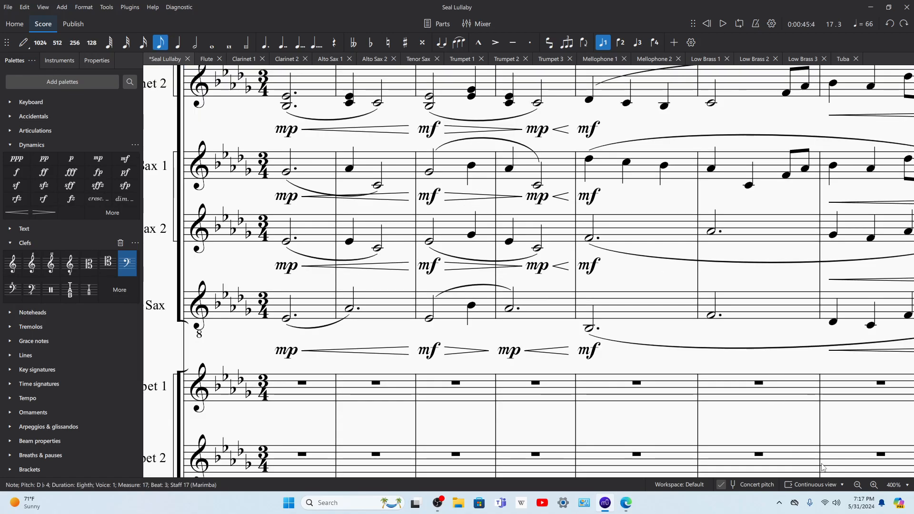
Step: Switch the score from continuous view to page view and enlarge marimba measure 17
click(858, 485)
click(858, 485)
click(811, 485)
click(817, 430)
scroll(817, 431, down, 10)
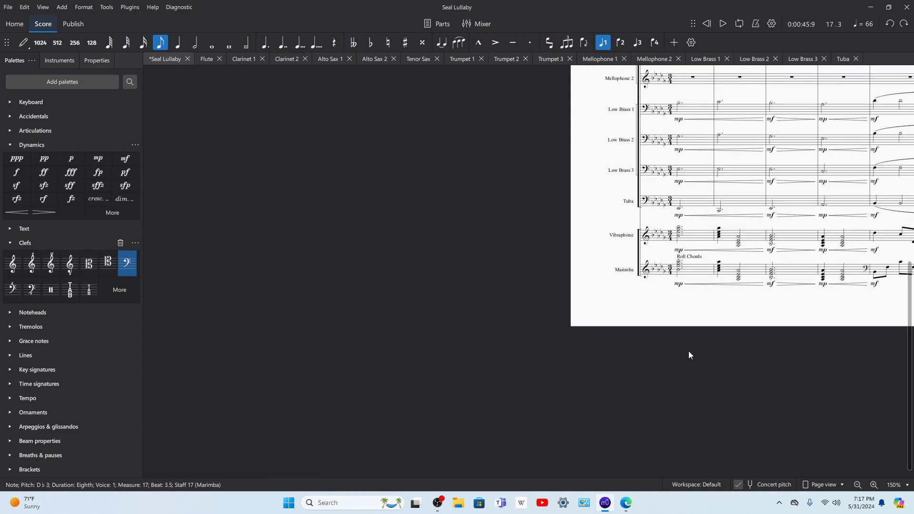
scroll(585, 327, right, 8)
scroll(764, 378, right, 5)
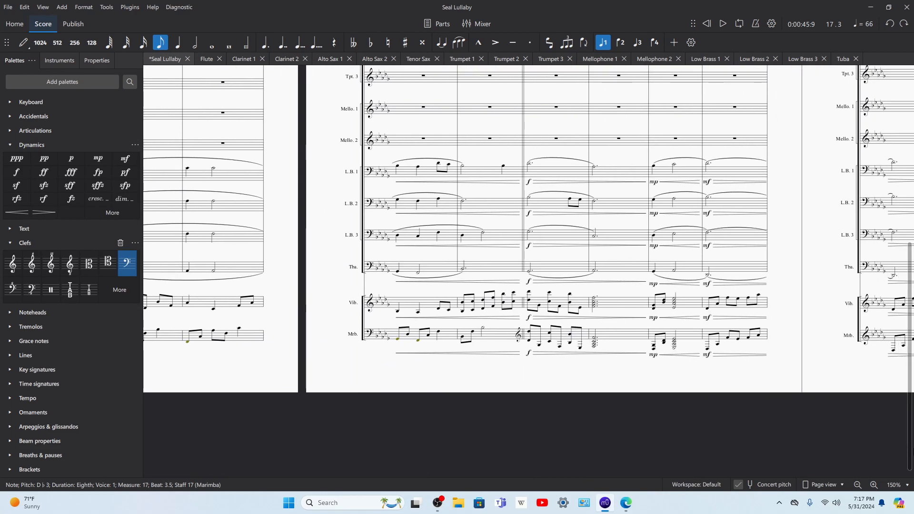
scroll(750, 381, right, 4)
scroll(627, 390, right, 6)
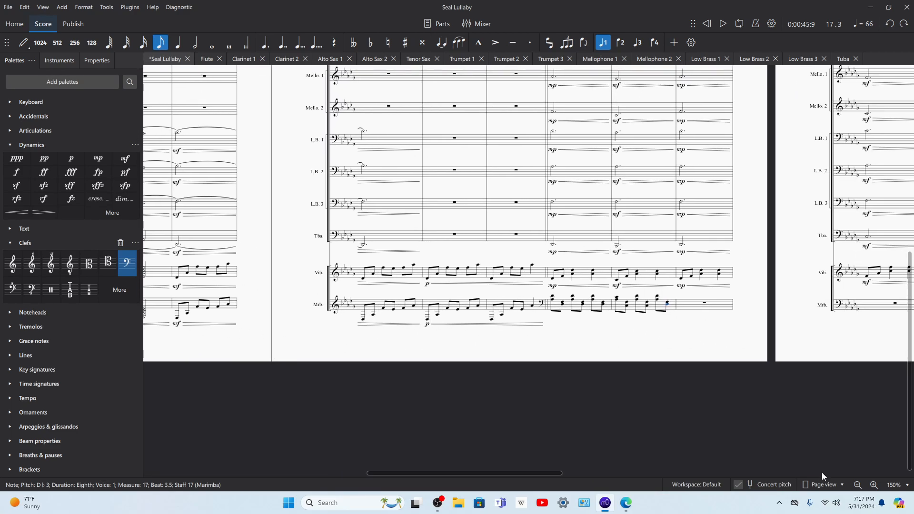
click(876, 484)
click(875, 484)
click(875, 485)
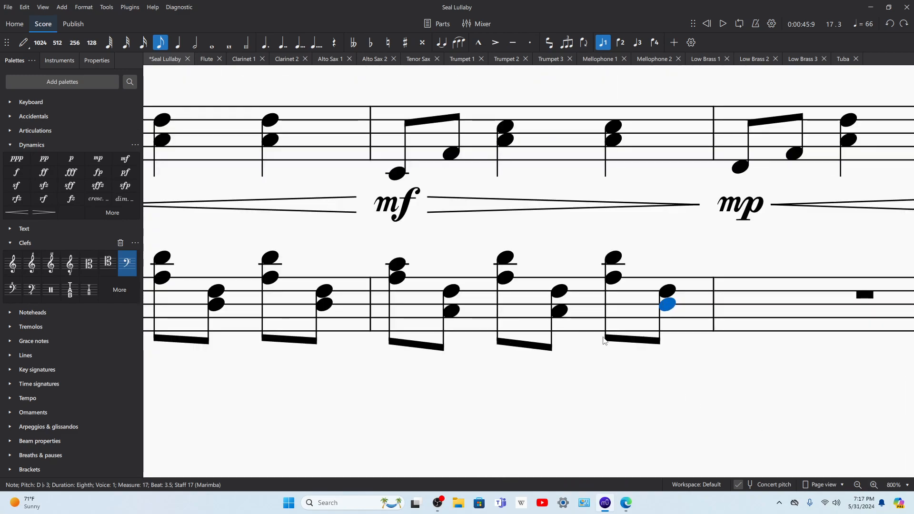
Step: Raise the lower notes on the offbeats of beats 1 and 2 in marimba measure 17 to D♭3
click(557, 311)
key(Up)
click(450, 310)
key(Up)
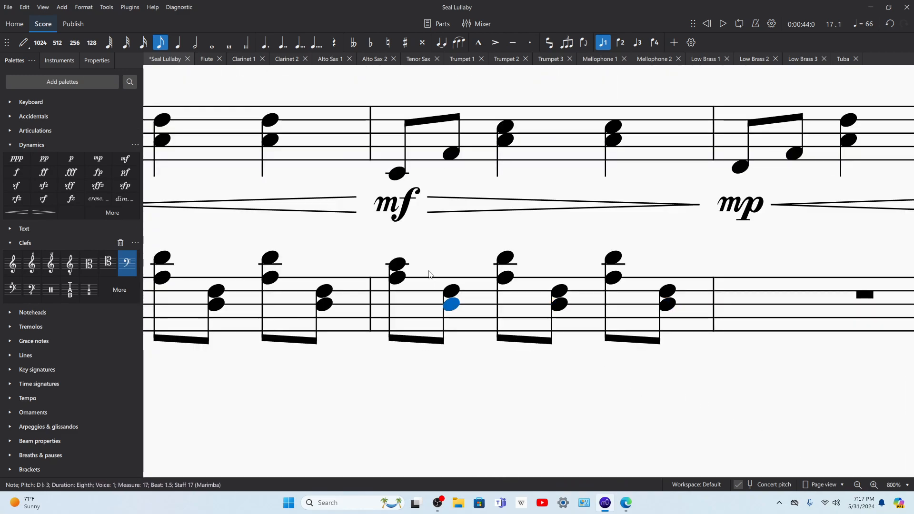
Step: Lower the three D♭3 notes in marimba measure 17 to C3 and the remaining D♭4 notes to C4
click(400, 265)
click(450, 303)
key(Down)
click(559, 303)
key(Down)
click(669, 304)
key(Down)
click(506, 257)
key(Down)
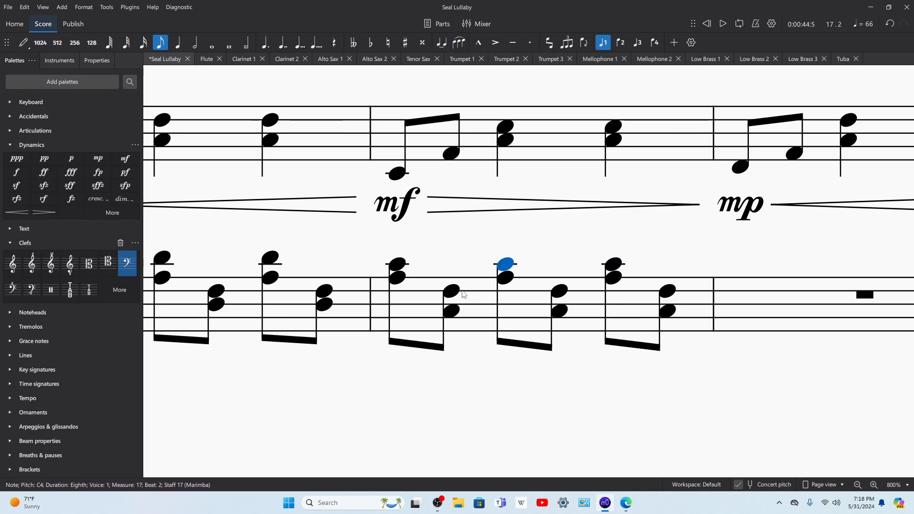
Step: Play back marimba measure 17, followed by measures 16 and 17 with the vibraphone
click(471, 303)
key(space)
key(space)
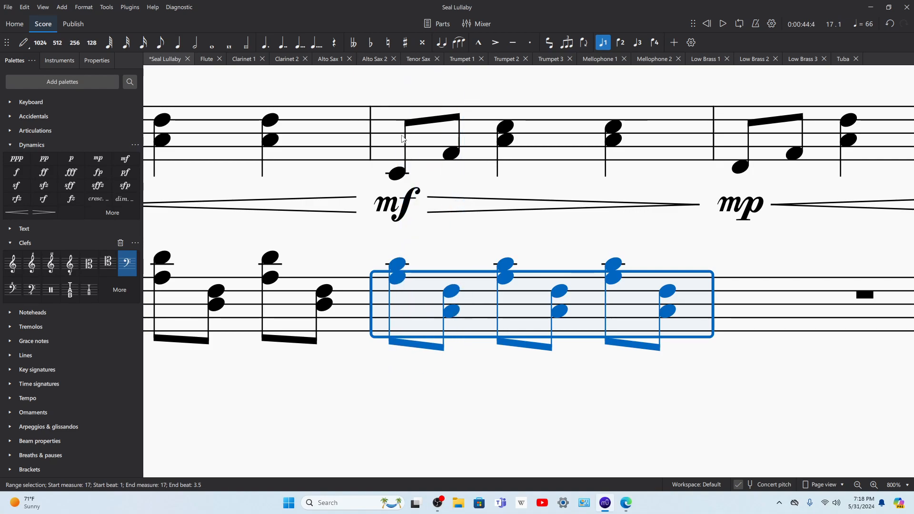
shift+click(354, 132)
key(space)
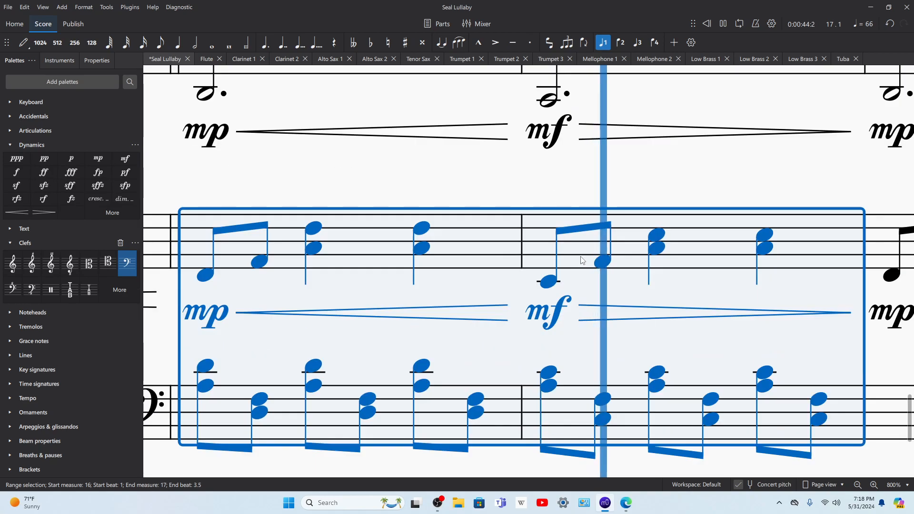
scroll(833, 451, down, 5)
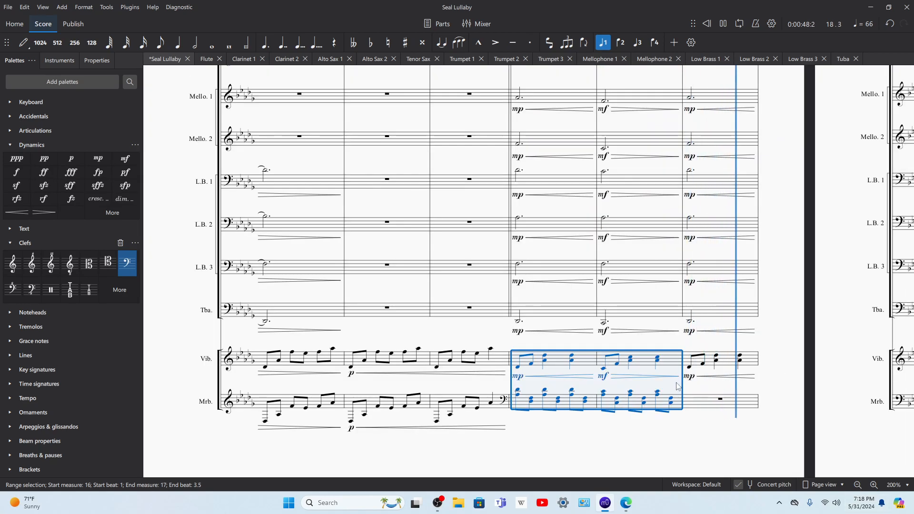
Step: Copy marimba measure 16 into measure 18 and marimba measure 17 into measure 19
click(564, 406)
click(695, 404)
scroll(598, 428, right, 6)
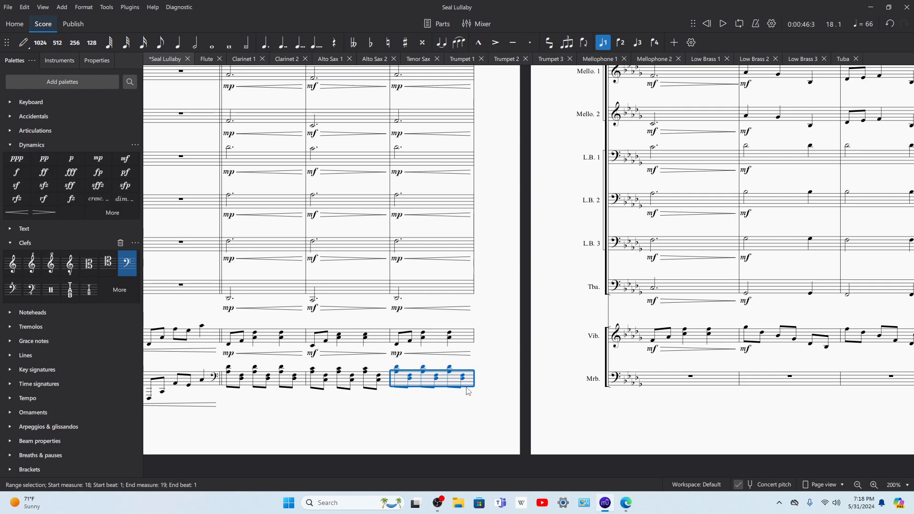
click(333, 384)
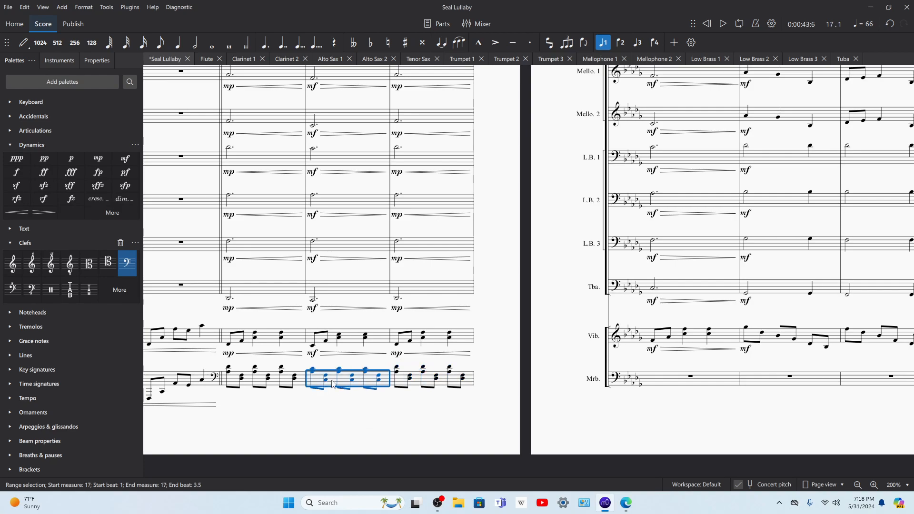
click(679, 382)
key(ctrl+v)
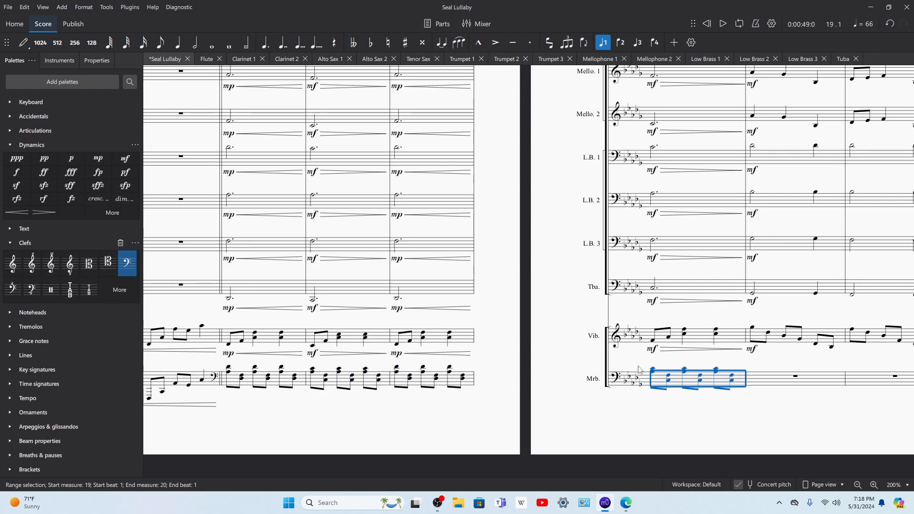
Step: Change beat 1 of marimba measure 19 to dyads C4 with F4 and F3 with A♭3, repeating them on beats 2 and 3
click(654, 372)
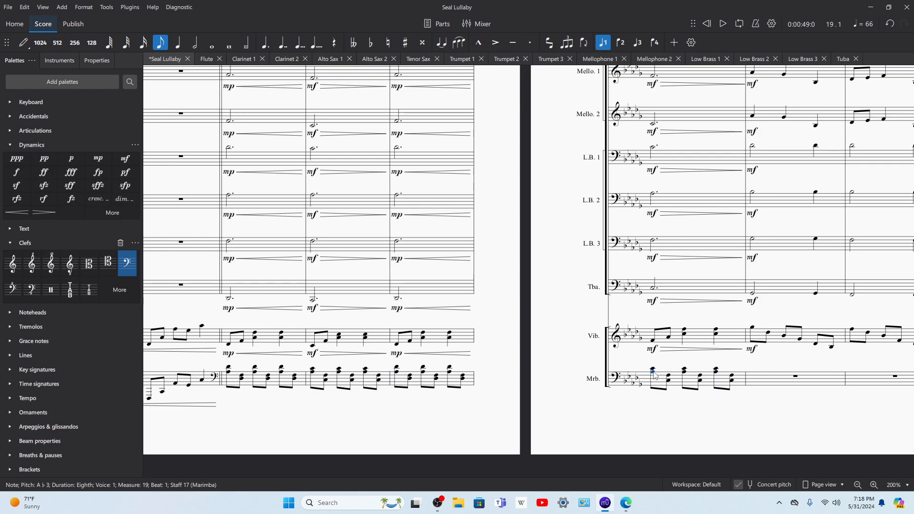
key(alt+Up)
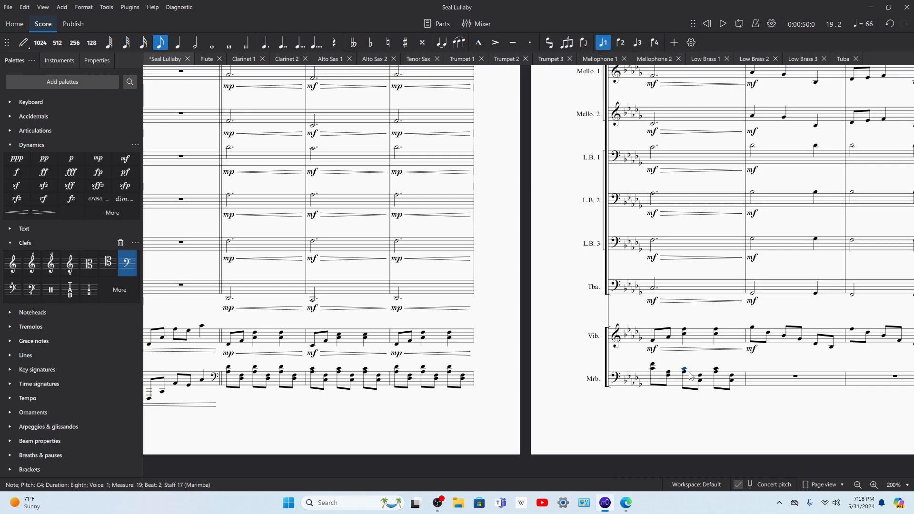
shift+click(653, 365)
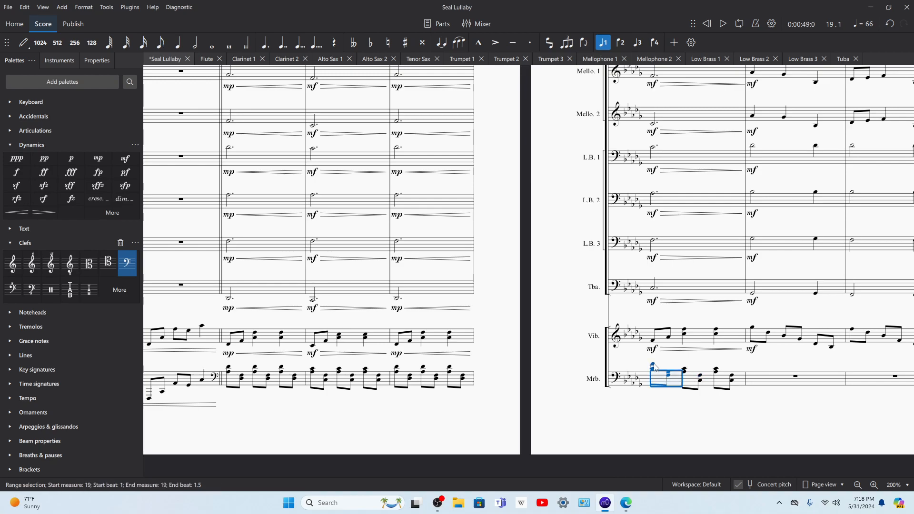
click(684, 371)
key(ctrl+v)
click(717, 372)
key(ctrl+v)
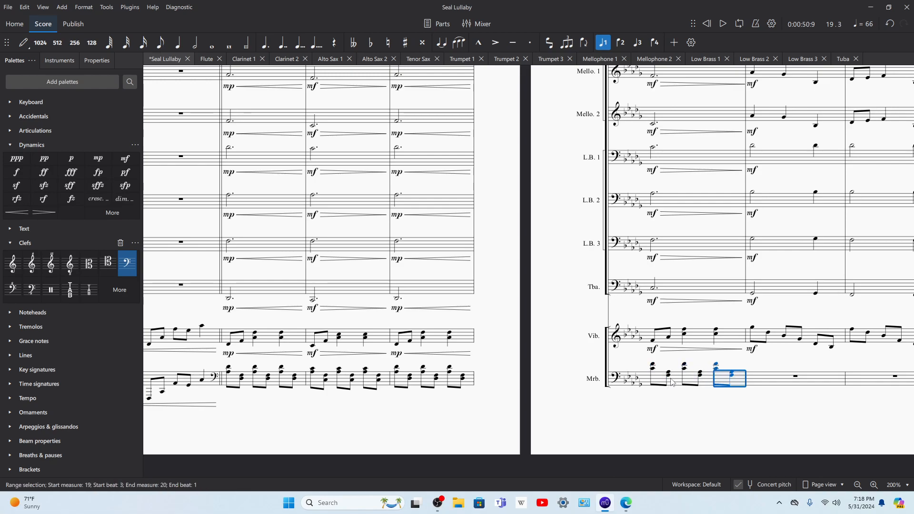
Step: Play back the score from marimba measure 19
click(652, 367)
key(space)
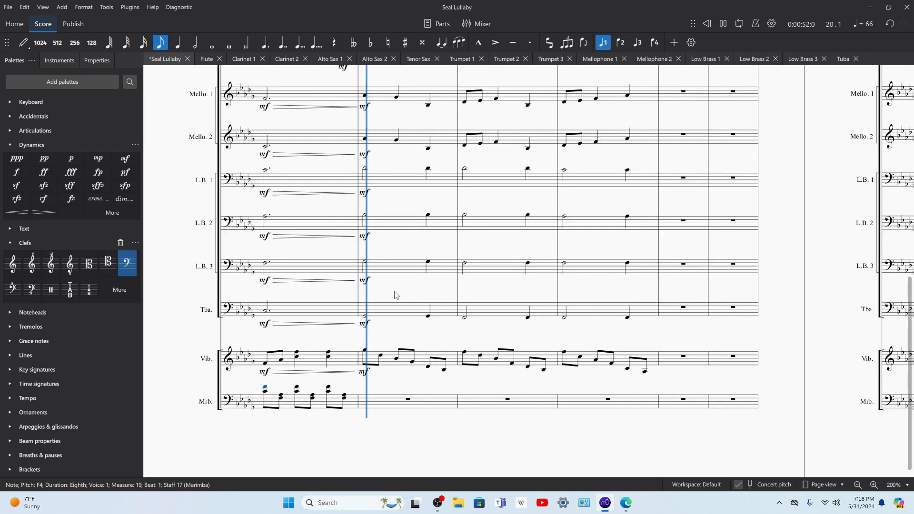
key(space)
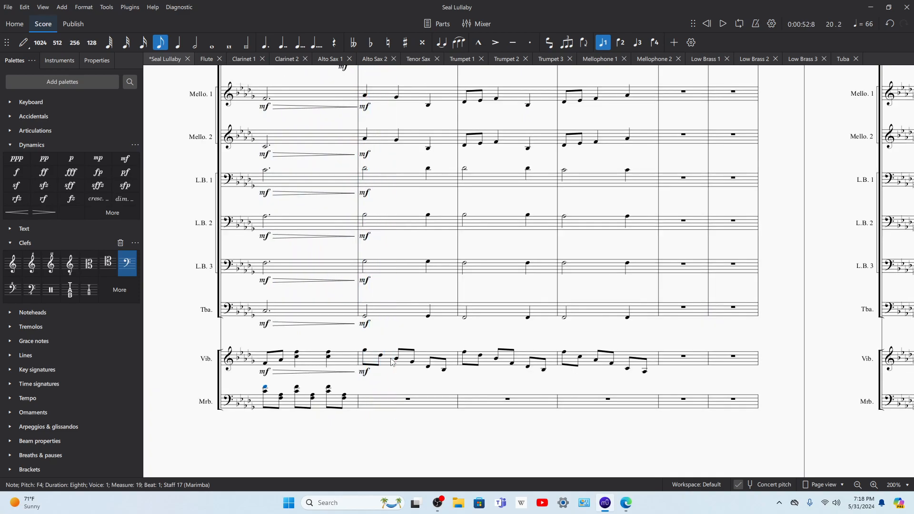
Step: Copy vibraphone measures 20 to 22 into the marimba staff at measure 20
click(386, 361)
shift+click(591, 360)
click(420, 405)
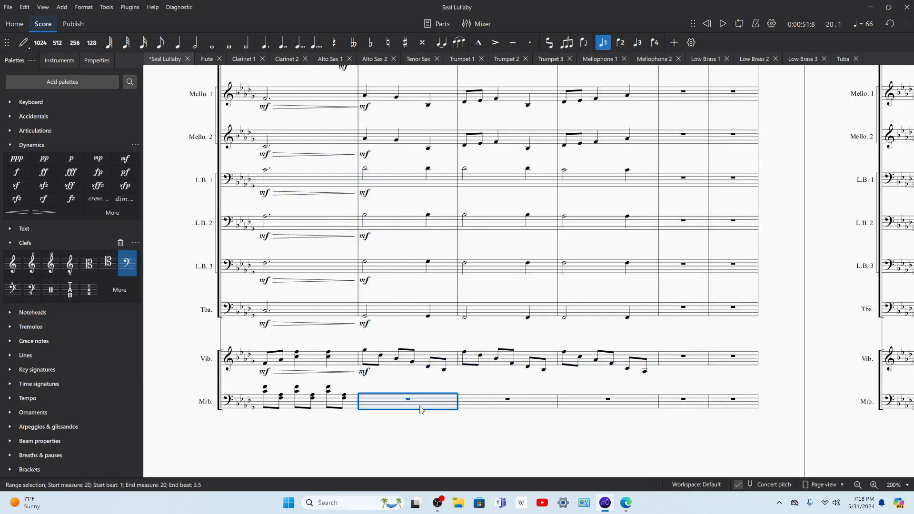
key(ctrl+v)
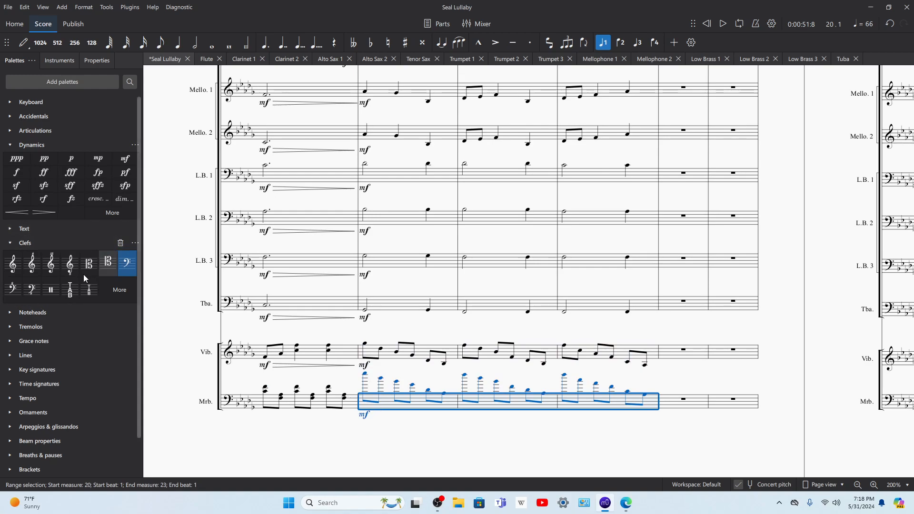
Step: Apply a treble clef to marimba measures 20 to 22 and play the passage back
click(13, 264)
key(space)
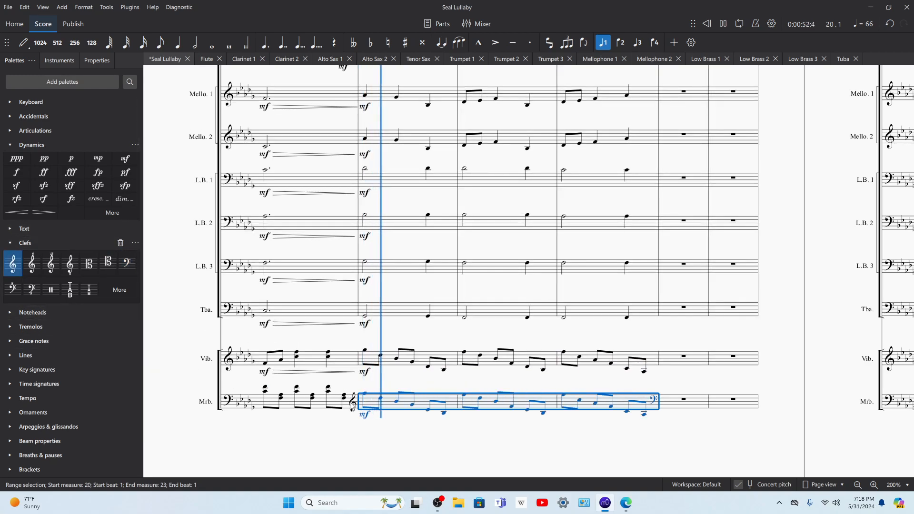
click(365, 397)
key(space)
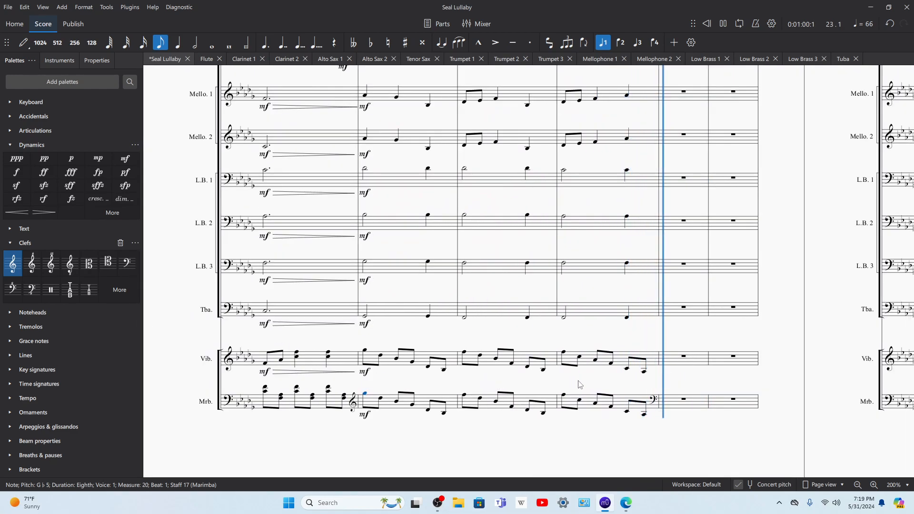
Step: Delete the bass clef at the start of marimba measure 23 and play the score back from measure 20
key(space)
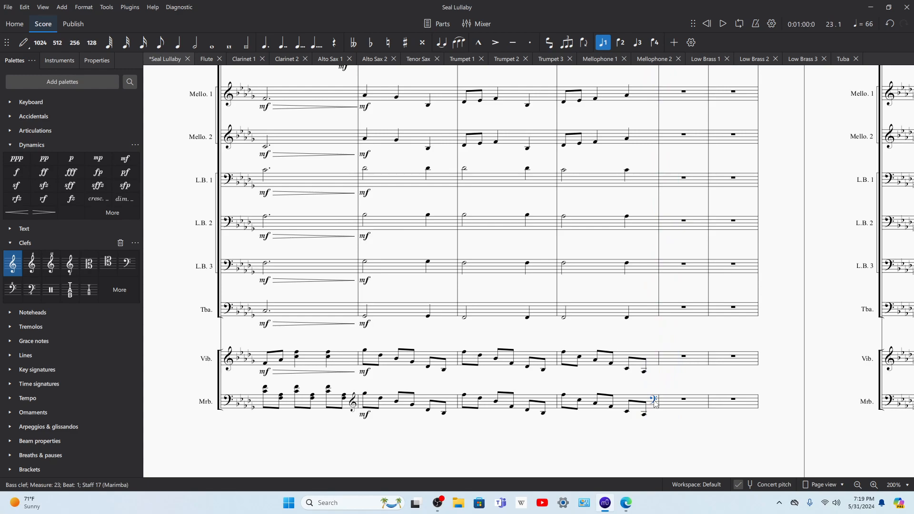
key(Delete)
key(space)
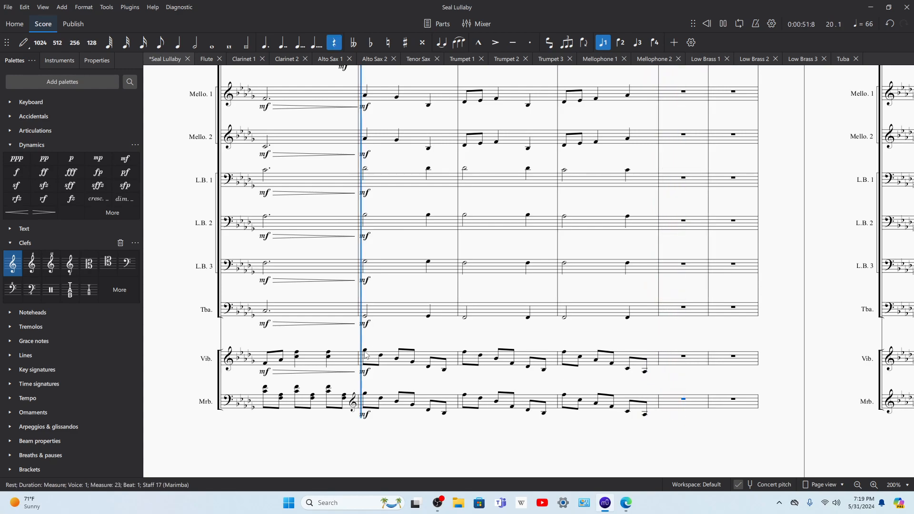
scroll(413, 340, up, 2)
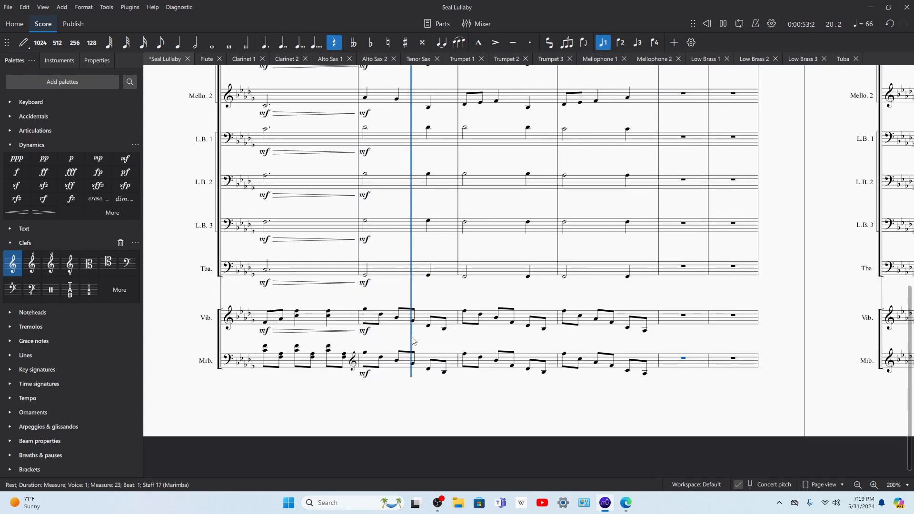
key(space)
Step: Try vibraphone measure 20 an octave lower and an octave higher, playing it back
click(389, 323)
key(ctrl+Down)
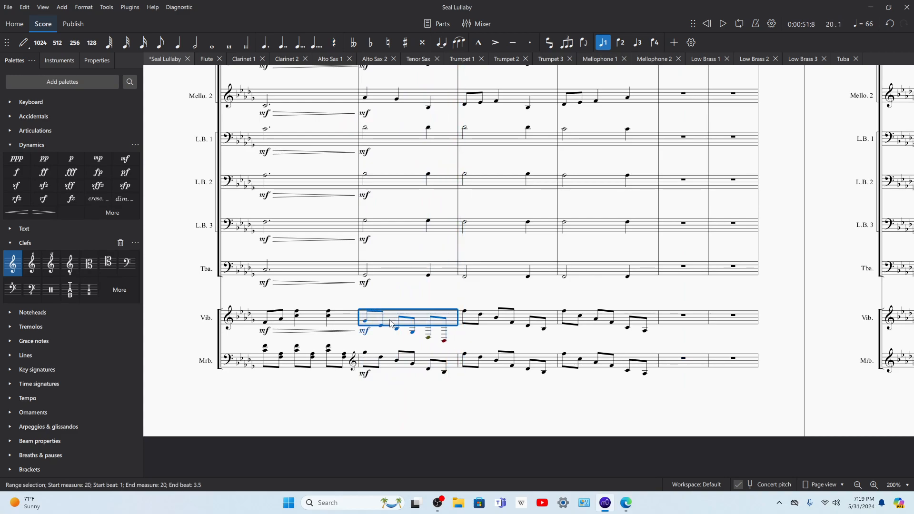
key(ctrl+Up)
key(ctrl+Up)
key(space)
key(space)
key(ctrl+Down)
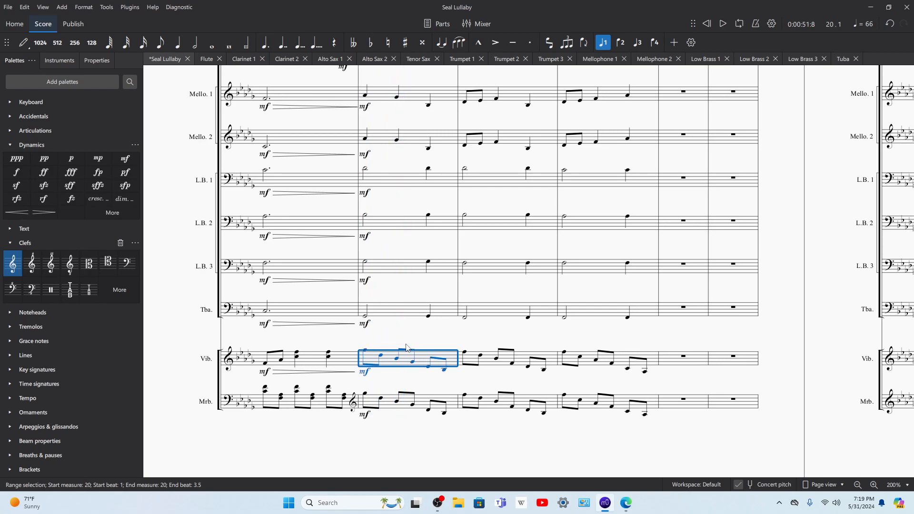
Step: Try higher pitches for the first eighth note of vibraphone measure 20, including an octave up to G♭6
click(365, 353)
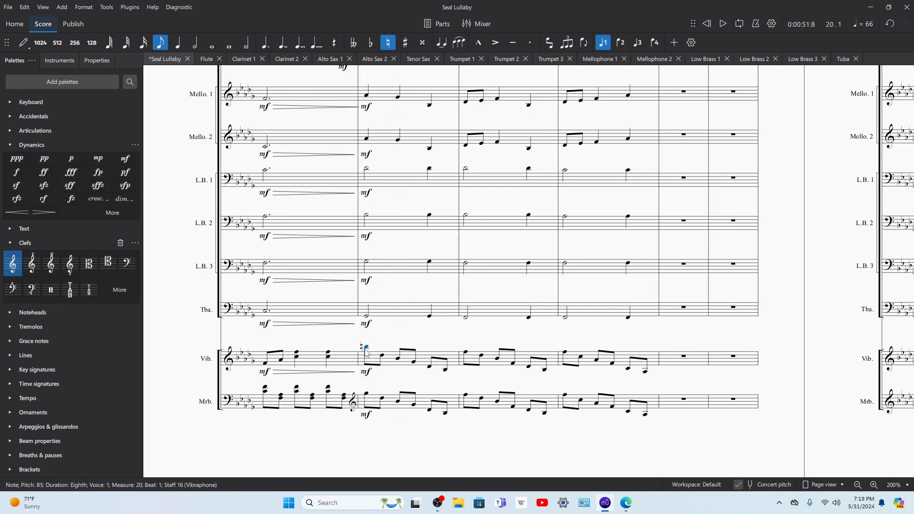
key(Up)
key(Up)
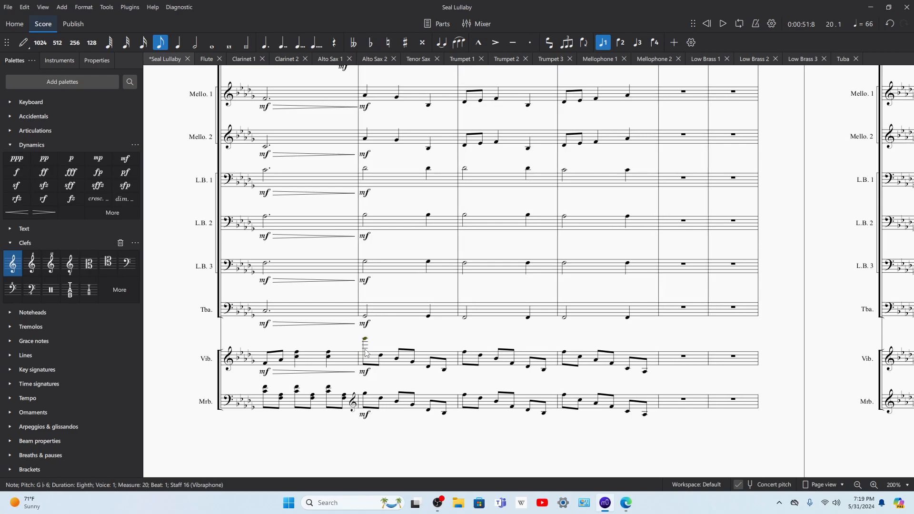
key(ctrl+Down)
key(Up)
key(Up)
key(Up)
Step: Step through the vibraphone notes of measures 20 to 22 and back to measure 18 to hear each pitch
key(Right)
key(Right)
key(Right)
key(Right)
key(Right)
key(Right)
key(Right)
key(Right)
key(Right)
key(Right)
key(Right)
key(Right)
key(Right)
key(Right)
key(Right)
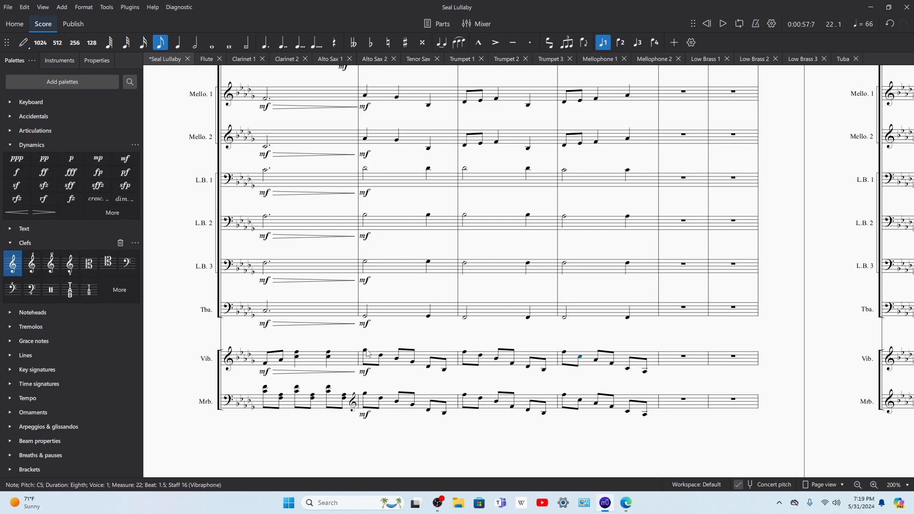
key(Left)
key(Left)
key(Left)
key(Left)
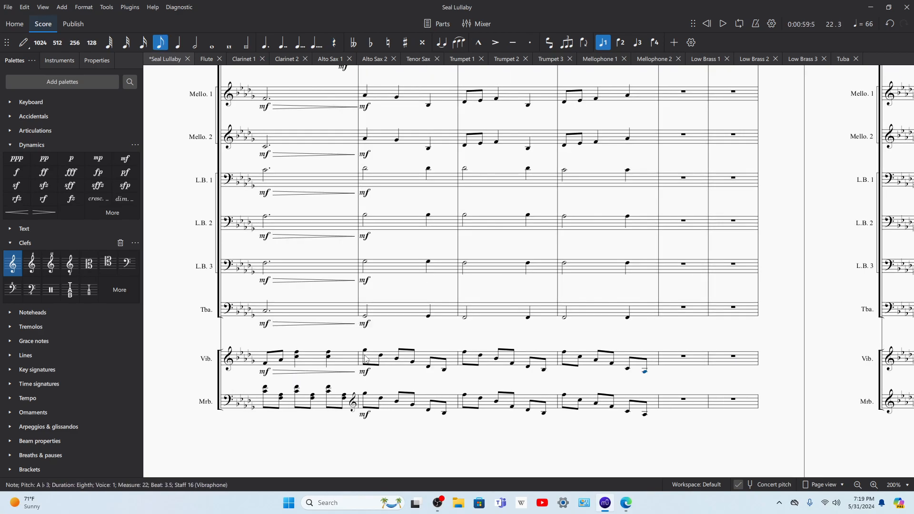
key(Left)
key(Left)
key(Left)
key(Left)
key(Left)
key(Left)
key(Left)
key(Left)
key(Left)
key(Left)
key(Left)
key(Left)
key(Left)
key(Left)
key(Left)
key(Left)
key(Left)
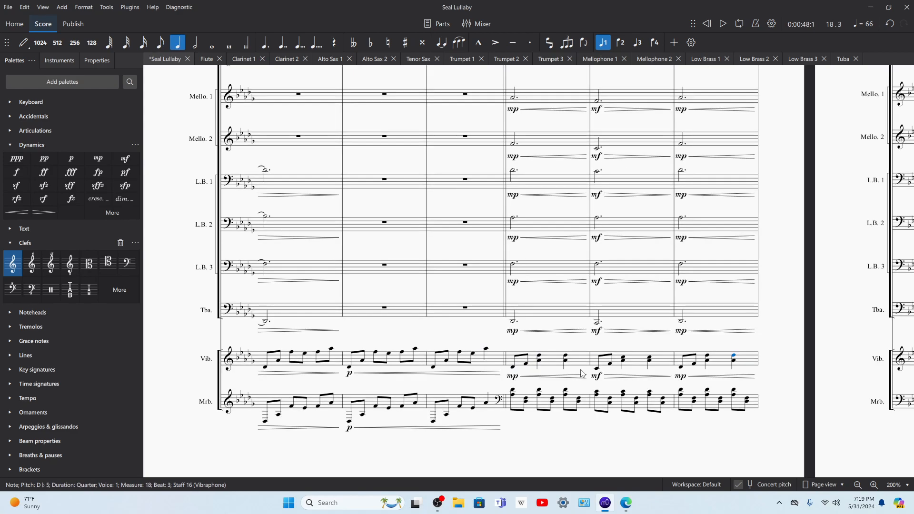
Step: Play back the vibraphone and marimba from measure 16
click(554, 357)
shift+click(530, 404)
key(space)
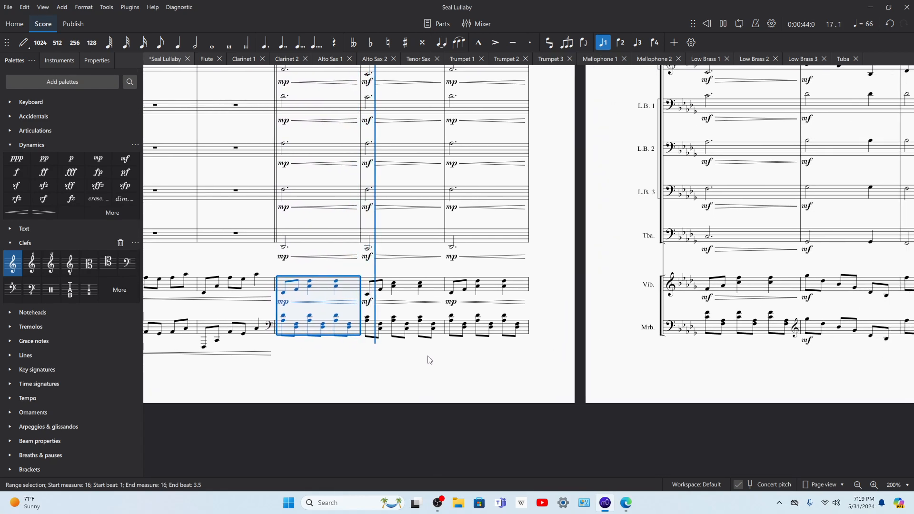
click(873, 484)
key(space)
Step: Clear the marimba notes in measures 16 to 19
click(563, 377)
drag(669, 416, 229, 398)
drag(647, 451, 395, 407)
shift+click(680, 309)
key(Delete)
drag(428, 343, 794, 388)
drag(326, 402, 715, 347)
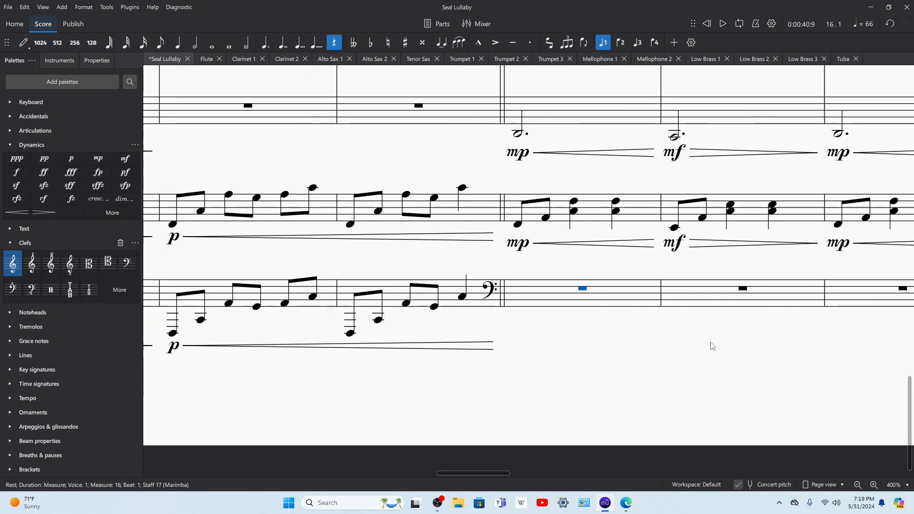
Step: Copy vibraphone measures 16 to 19 into the marimba staff at measure 16 and lower the copy two octaves
click(594, 216)
scroll(633, 198, right, 10)
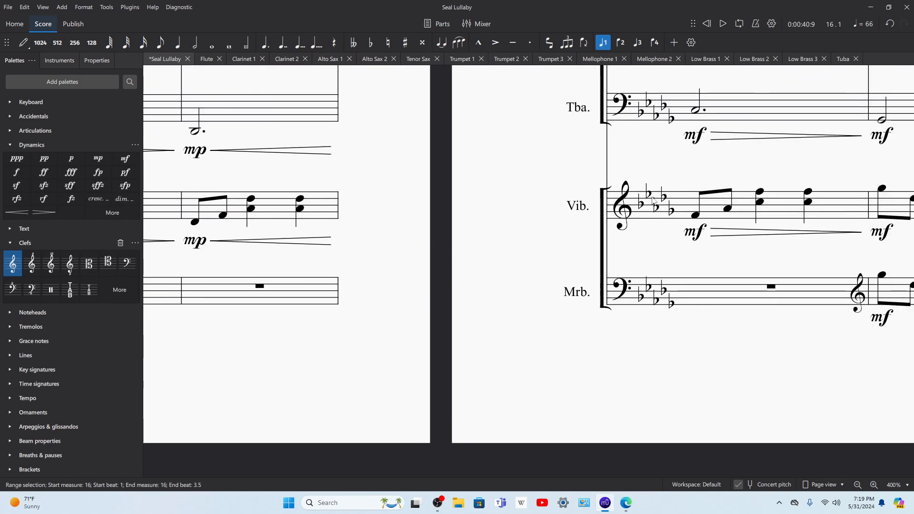
shift+click(789, 210)
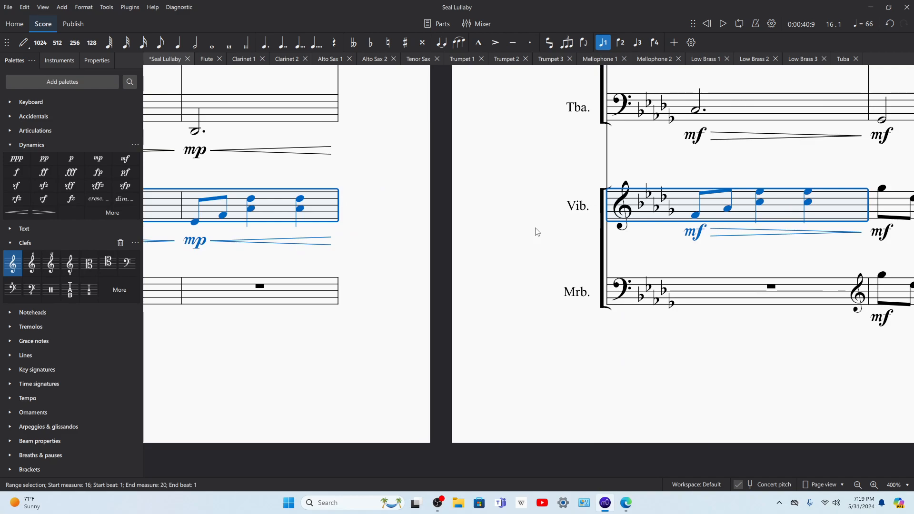
key(ctrl+c)
scroll(543, 231, left, 10)
click(372, 283)
key(ctrl+v)
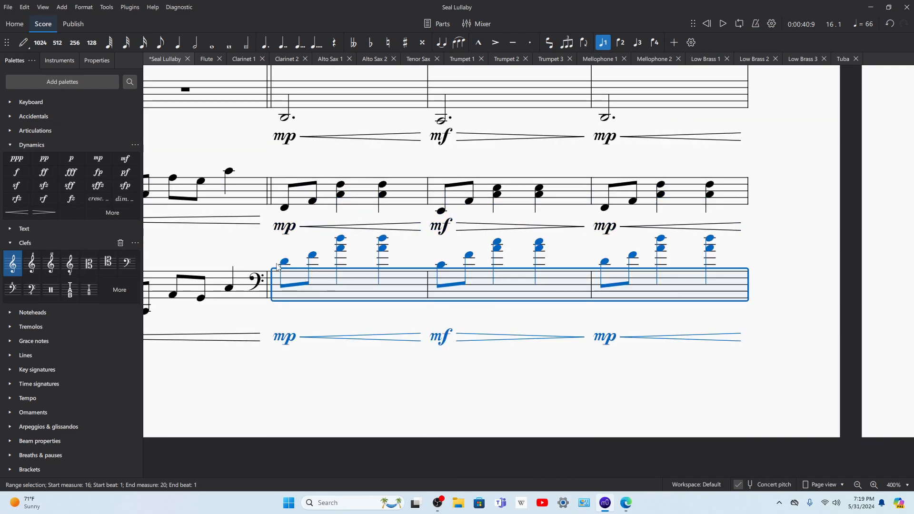
key(ctrl+Down)
key(ctrl+Down)
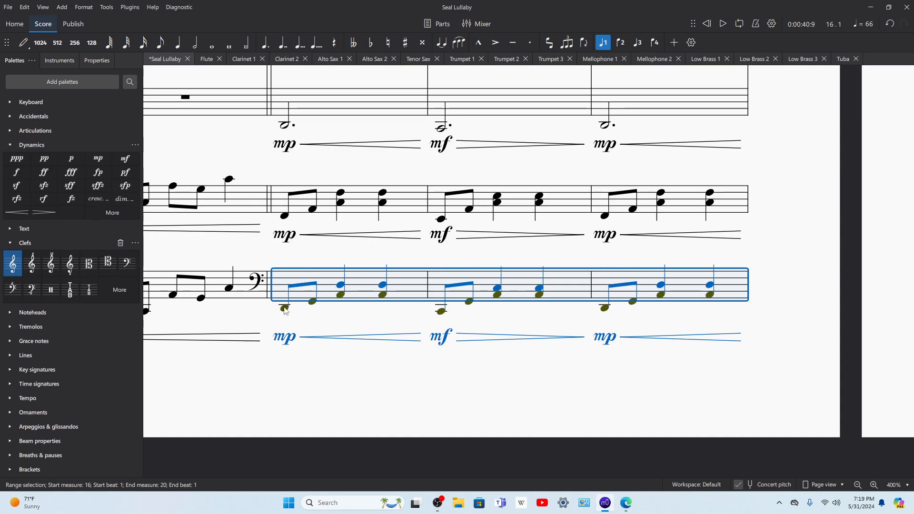
Step: In marimba measure 16, raise the beat 1 eighths to F2 and A♭2 and the upper notes of beats 2 and 3 to F3
click(285, 308)
key(Up)
key(Up)
key(Up)
key(Up)
key(Right)
key(Up)
key(Up)
key(Up)
key(Up)
key(Up)
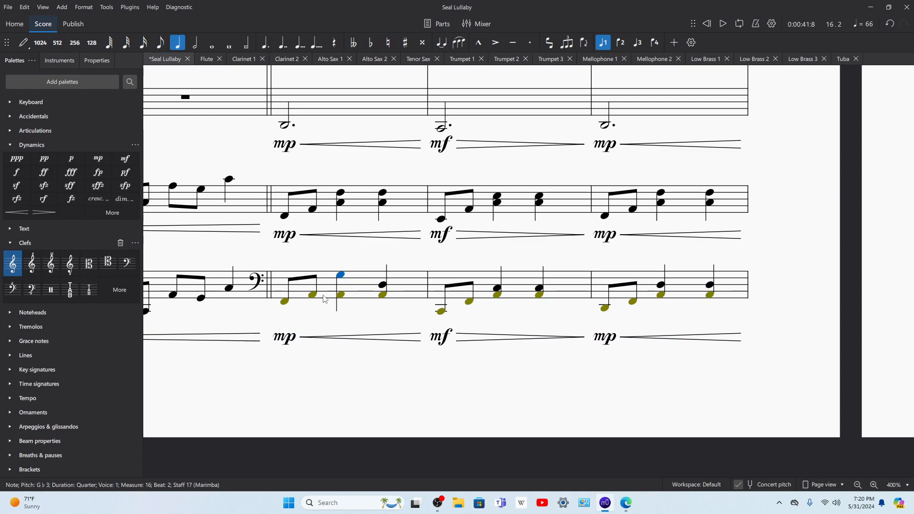
key(Down)
key(Right)
key(Up)
key(Up)
key(Up)
Step: Raise the lower notes of beats 2 and 3 in marimba measure 16 to D♭3
click(341, 295)
key(Up)
key(Up)
key(Up)
key(Down)
key(Up)
key(Up)
key(Up)
key(Down)
key(Down)
key(Down)
key(Down)
key(Down)
key(Up)
key(Up)
key(Up)
key(Up)
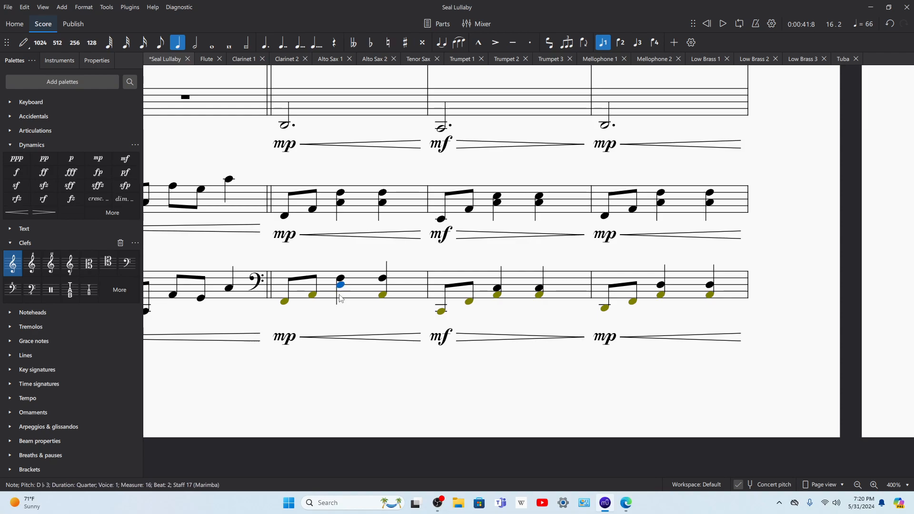
key(Down)
key(Down)
key(Down)
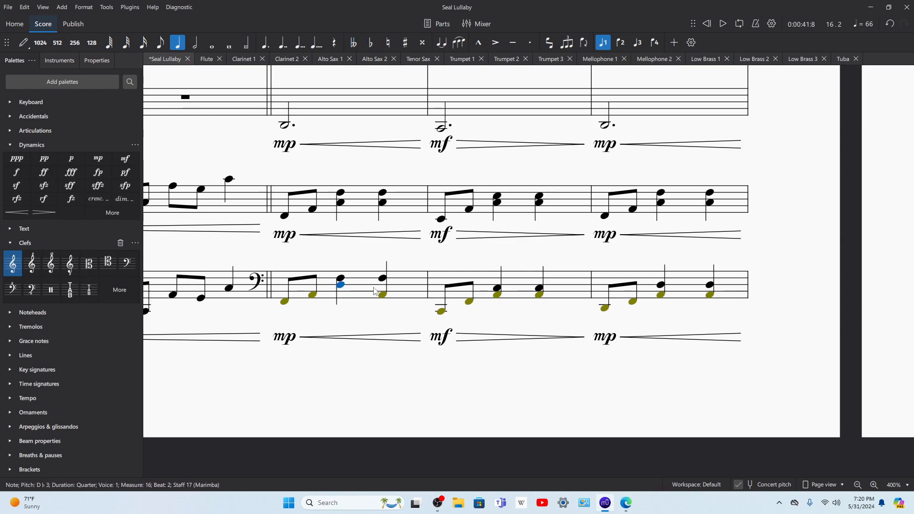
key(Up)
key(Up)
key(Up)
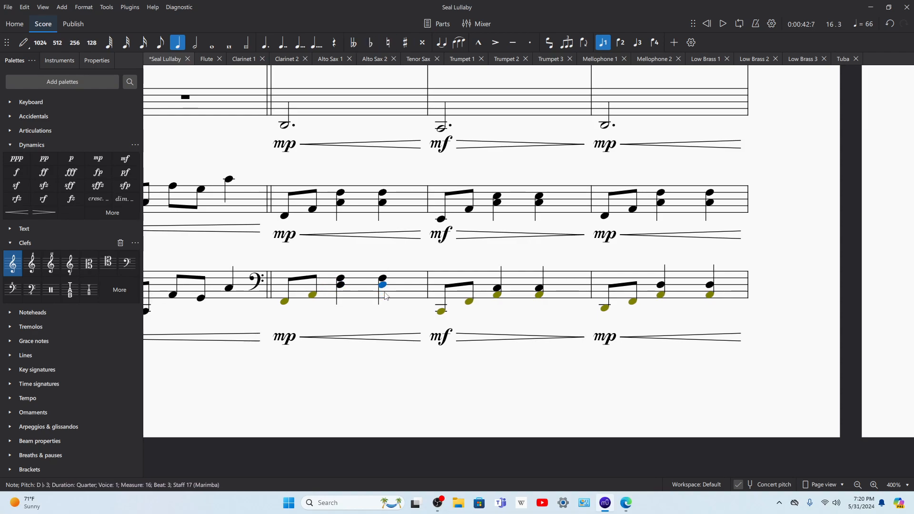
Step: Raise the beat 3 dyad of marimba measure 16 to A♭3 and D♭4
key(Left)
key(Left)
key(Right)
key(Right)
key(Right)
click(342, 280)
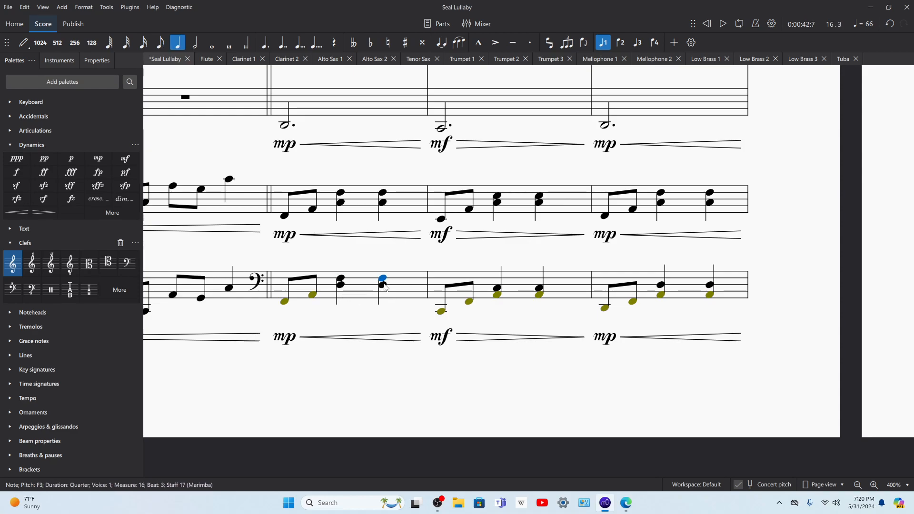
key(Up)
key(Up)
key(Up)
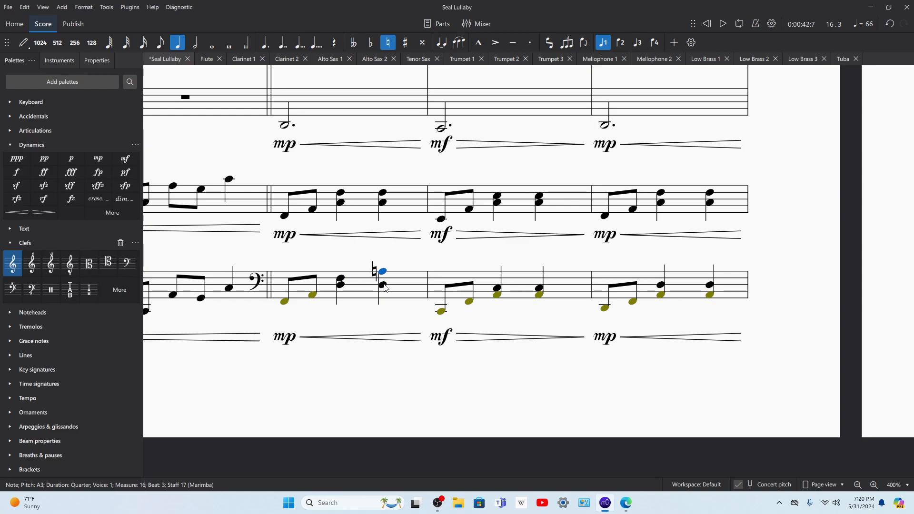
key(Up)
key(Up)
key(Up)
key(Up)
key(Up)
key(Up)
key(Up)
key(Up)
key(Up)
key(Up)
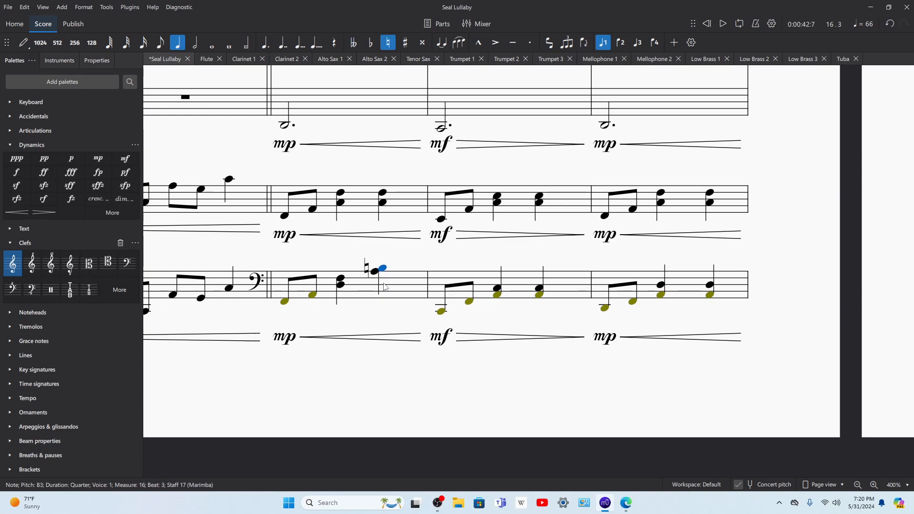
Step: Turn the beat 2 dyad of marimba measure 16 into two eighth notes, D♭3 and F3
click(341, 280)
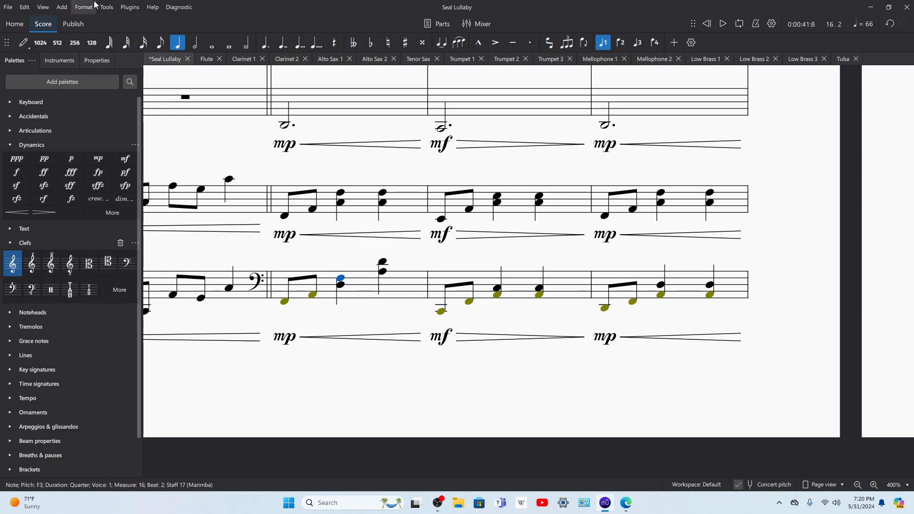
key(4)
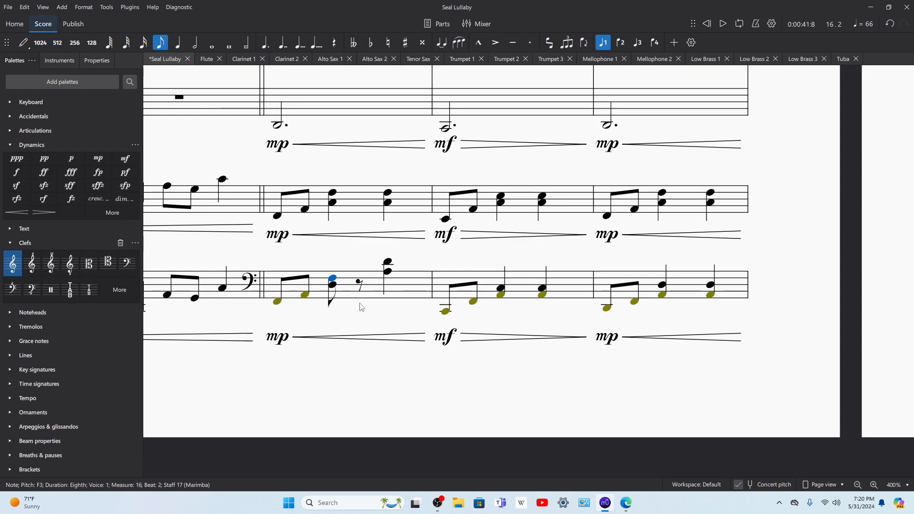
click(359, 284)
key(f)
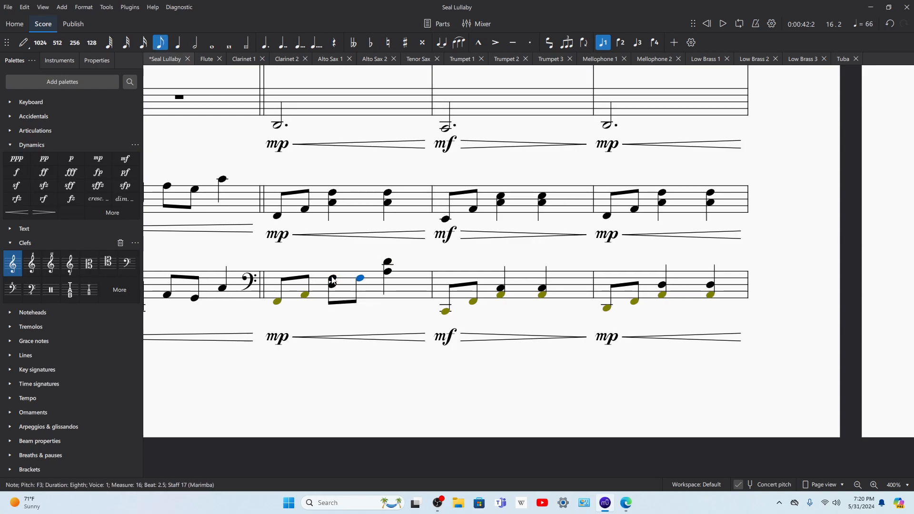
Step: Turn the beat 3 dyad of marimba measure 16 into eighth notes A♭3 and D♭4, and play the measure back
click(388, 272)
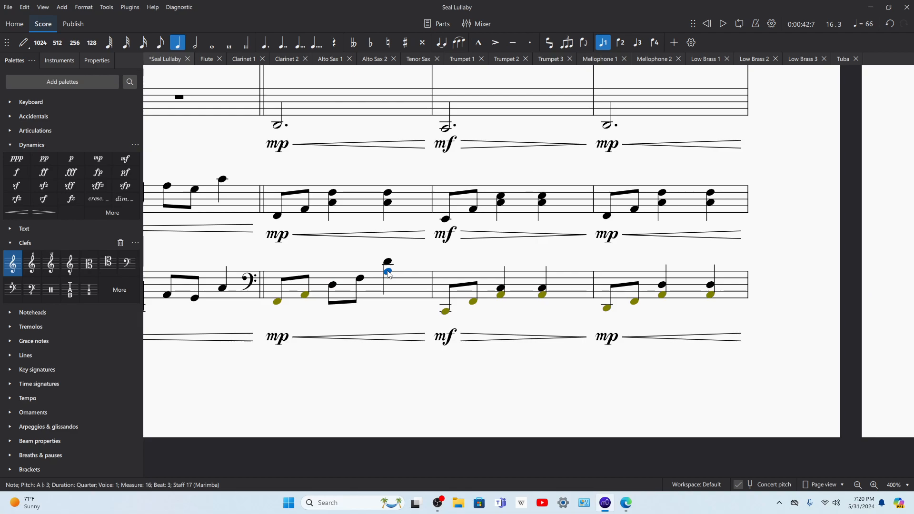
key(4)
key(f)
key(a)
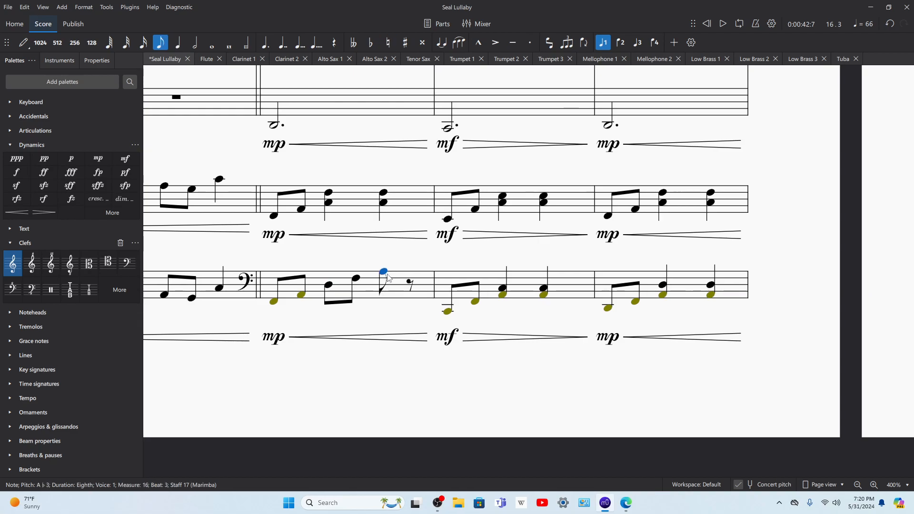
click(410, 284)
key(f)
key(ctrl+Up)
key(Down)
key(Down)
key(Down)
key(Down)
key(Left)
key(Left)
key(Left)
key(Left)
key(Left)
key(Left)
key(Left)
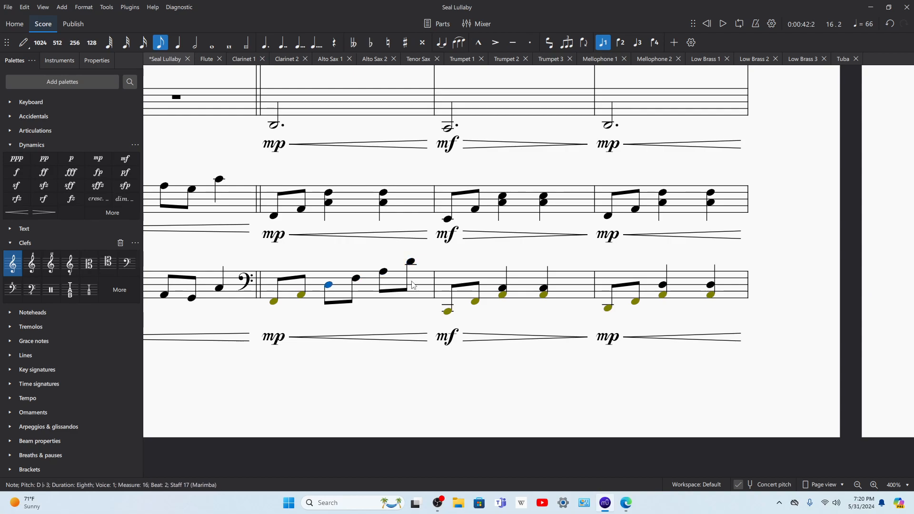
click(400, 318)
key(space)
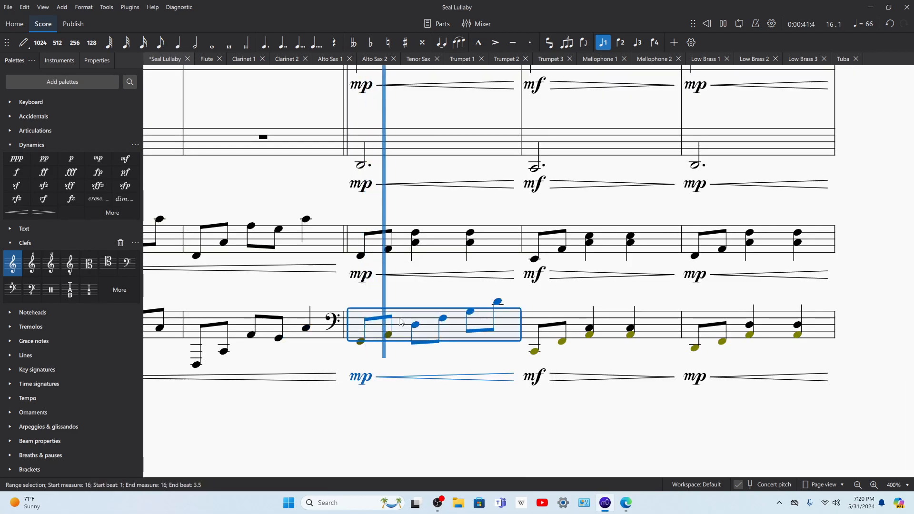
key(space)
Step: Change the beat 1 eighth notes of marimba measure 16 to A♭3 and F3
click(387, 336)
key(Up)
key(Up)
key(Up)
key(Up)
key(Up)
key(Up)
key(Up)
key(Up)
key(Up)
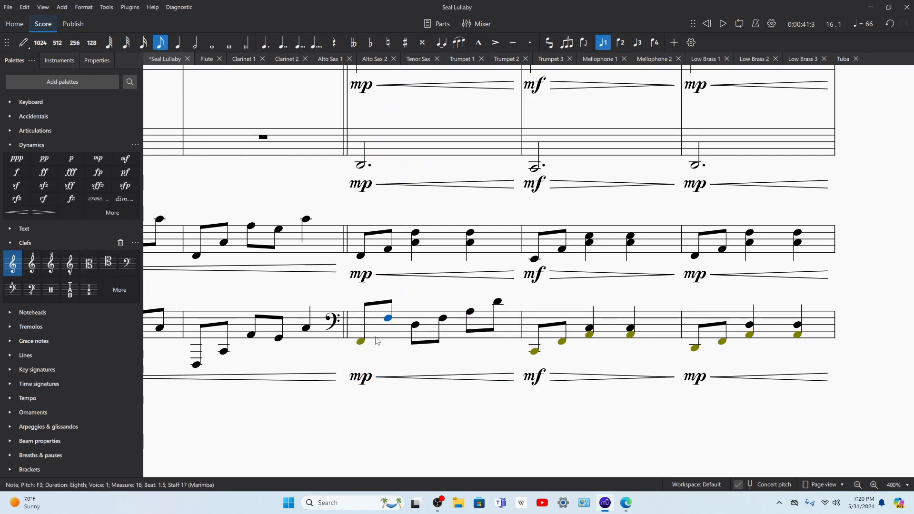
click(360, 342)
key(Up)
key(Up)
key(Up)
key(Up)
key(Up)
key(Up)
key(Up)
key(Up)
key(Up)
key(Up)
key(Up)
key(Up)
key(Up)
key(Up)
key(Up)
key(Up)
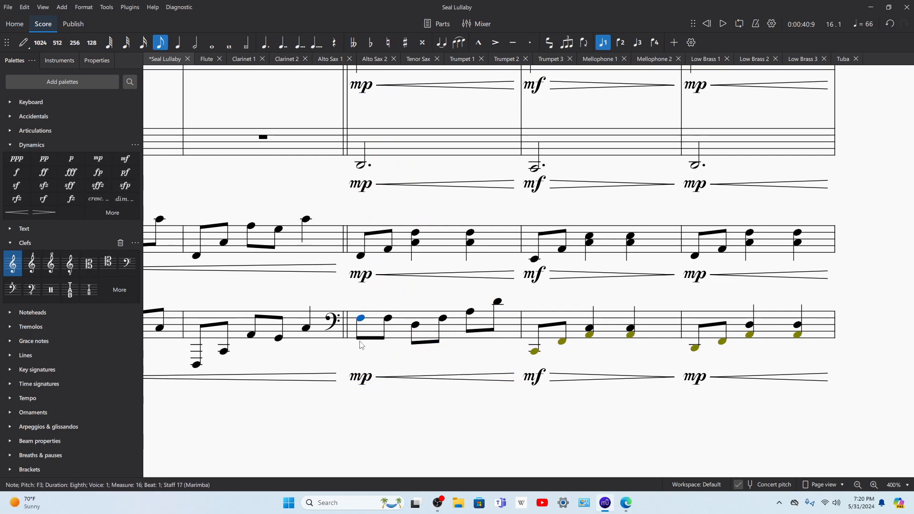
key(Down)
key(Right)
key(Right)
key(Right)
key(Right)
key(Right)
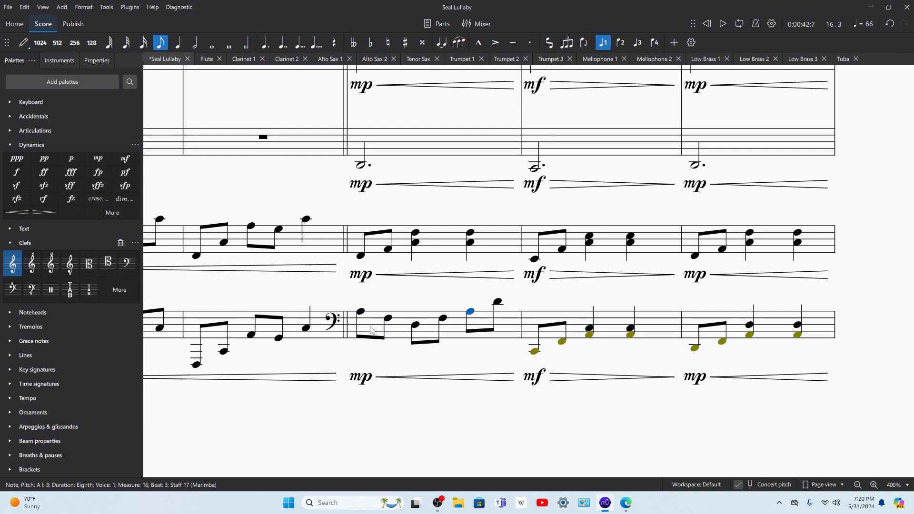
Step: Play back the score from marimba measure 16 and select vibraphone measure 16
click(403, 327)
key(space)
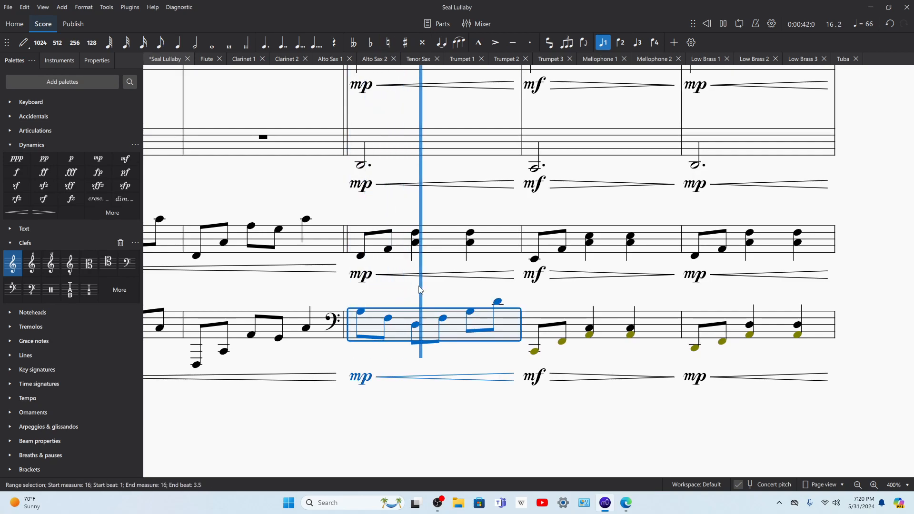
key(space)
click(433, 248)
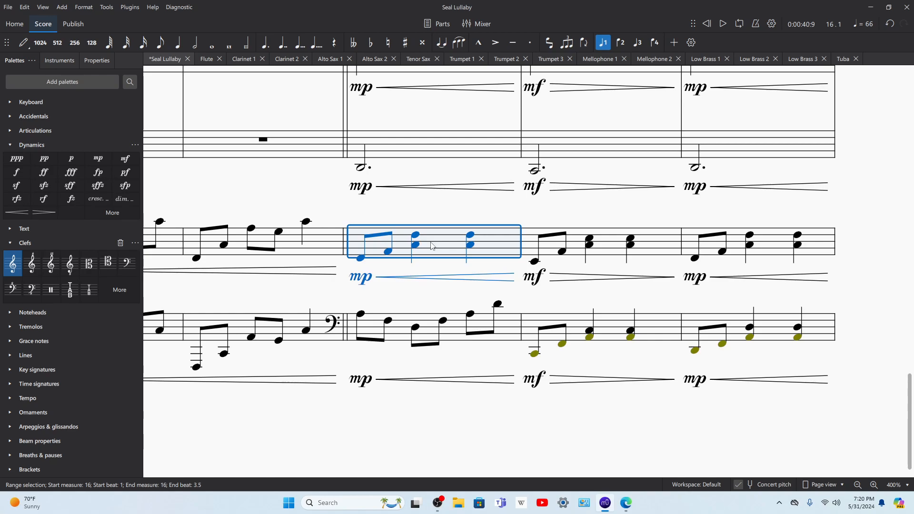
Step: Play back measure 16 with both the vibraphone and marimba staves selected
shift+click(428, 332)
key(space)
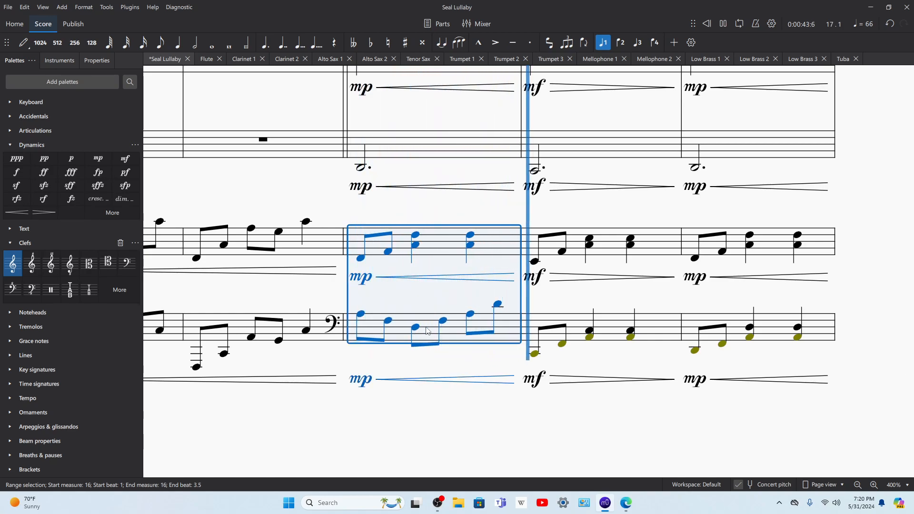
key(space)
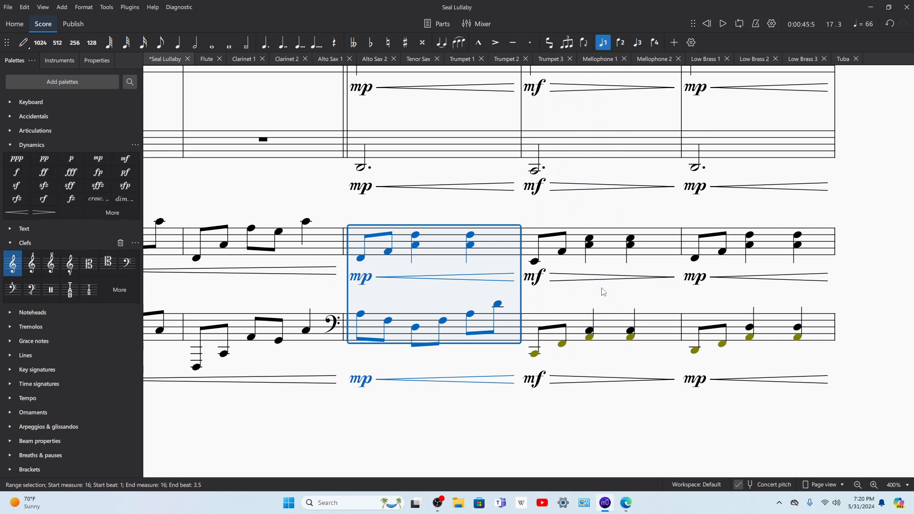
Step: Copy vibraphone measures 16 to 19 into the marimba staff from measure 16 and play the result back
click(526, 247)
click(514, 245)
drag(611, 200, 116, 154)
shift+click(795, 197)
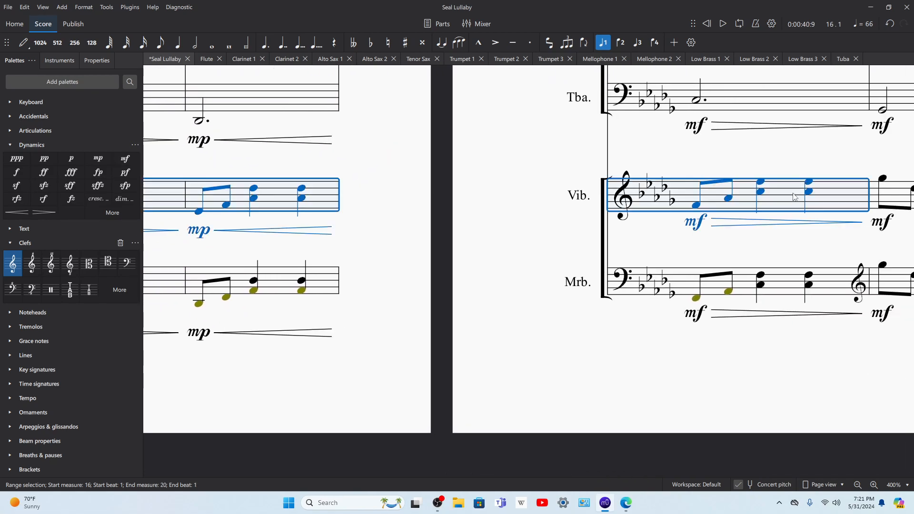
key(ctrl+c)
click(372, 283)
key(ctrl+v)
key(space)
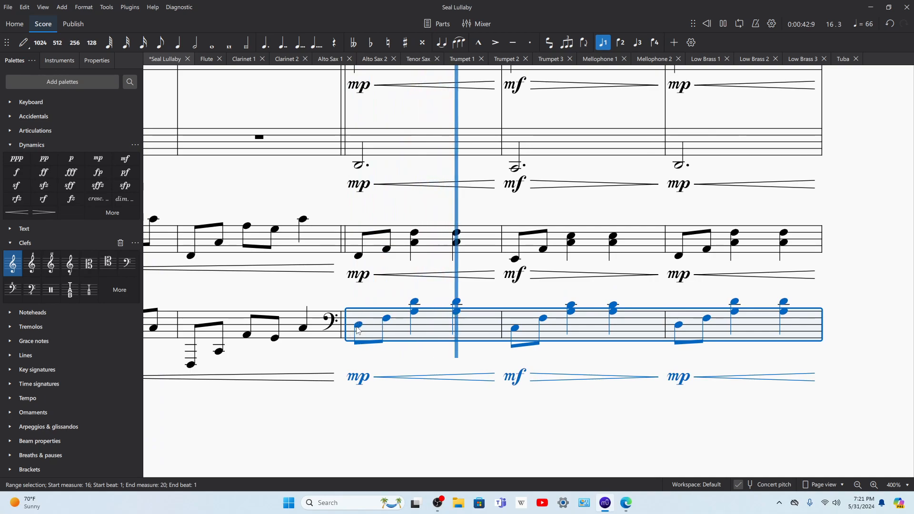
key(space)
Step: Shorten the beat 2 and 3 dyads of marimba measure 16 to eighths and fill each off-beat with D♭3 and F3
click(415, 304)
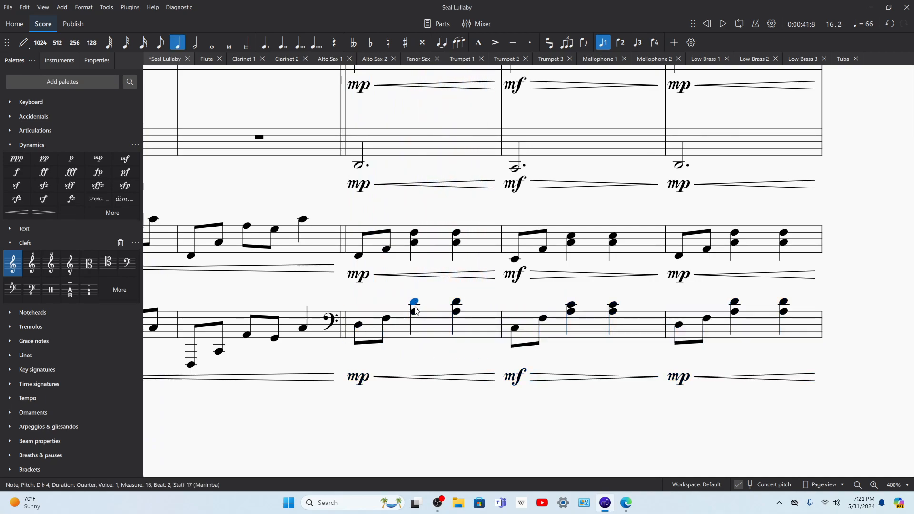
shift+click(456, 312)
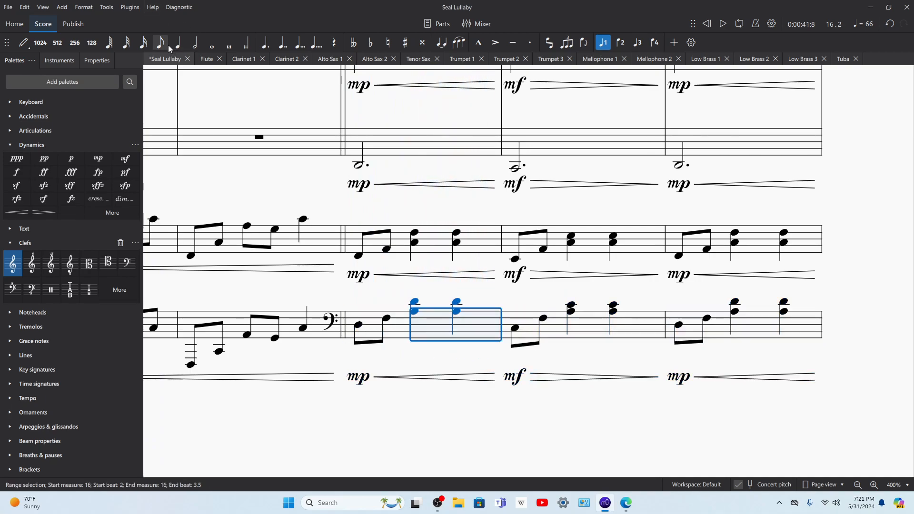
key(3)
click(403, 302)
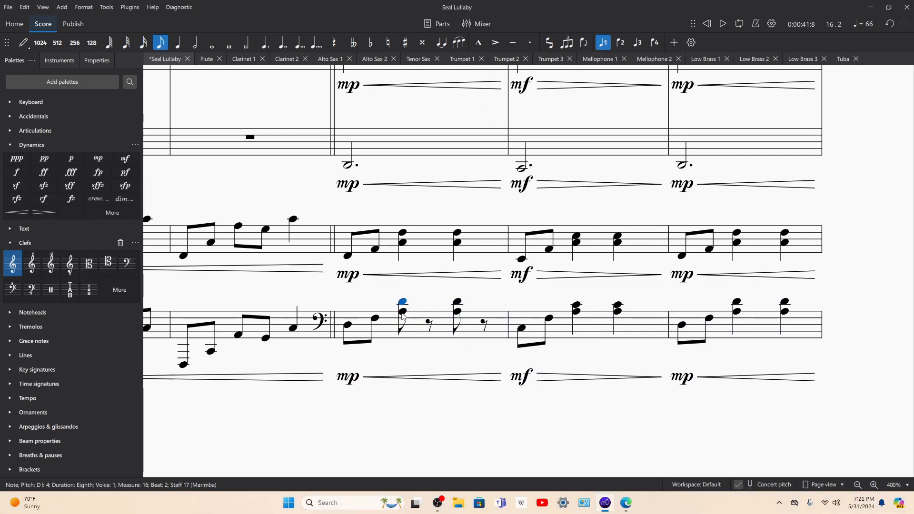
click(430, 322)
key(n)
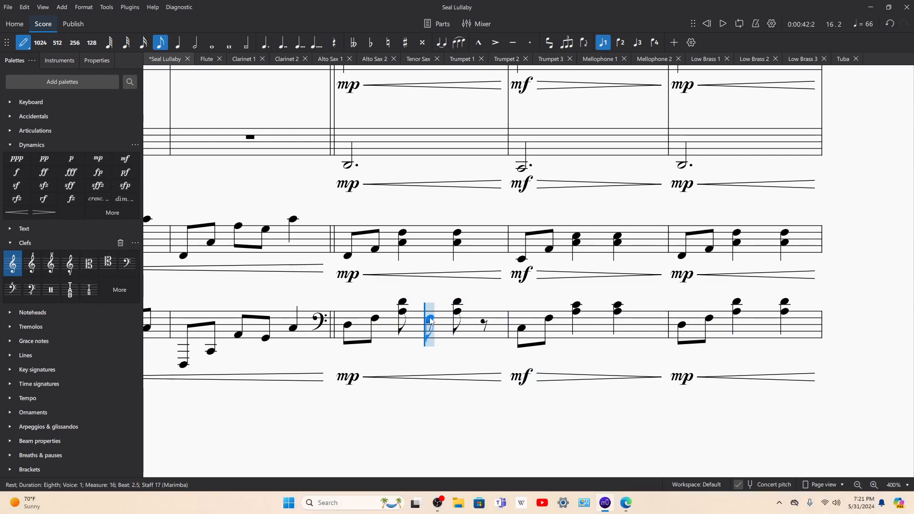
click(430, 324)
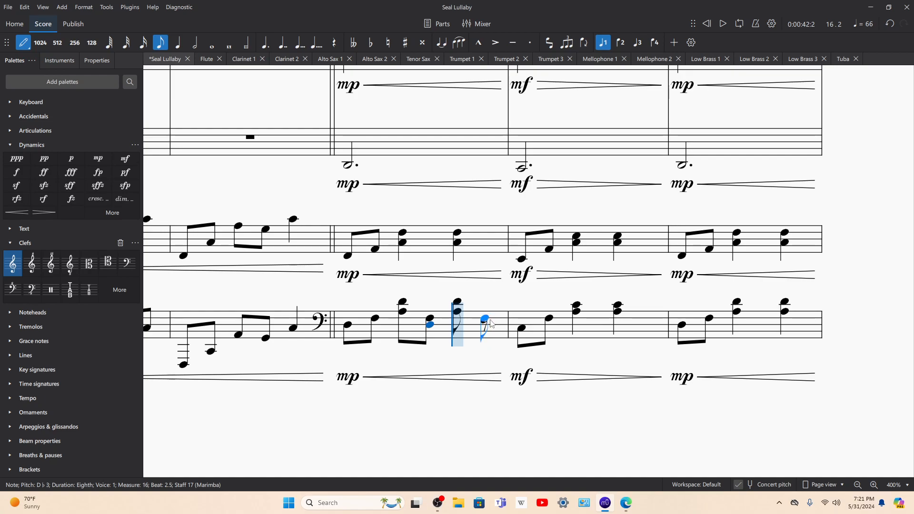
click(491, 323)
key(Escape)
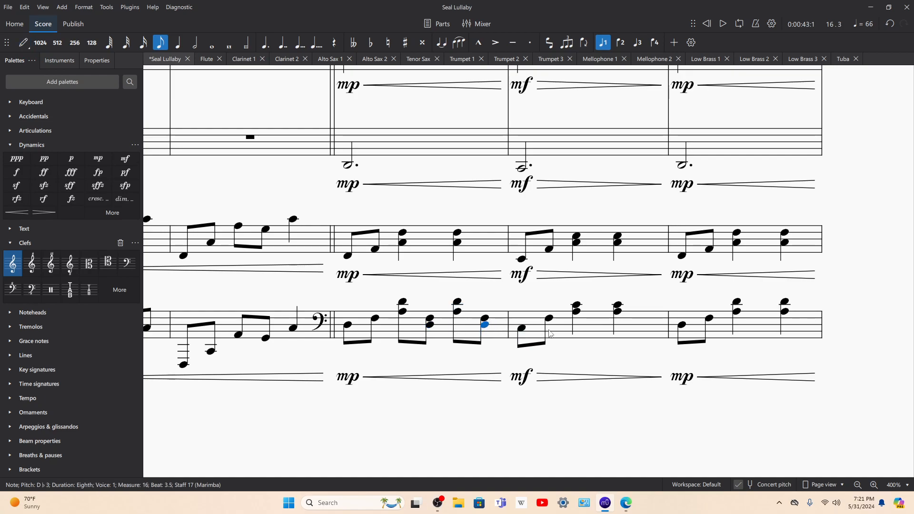
Step: Shorten the beat 2 and 3 dyads of marimba measure 17 to eighths and fill each off-beat with C3 and F3
click(577, 312)
shift+click(616, 310)
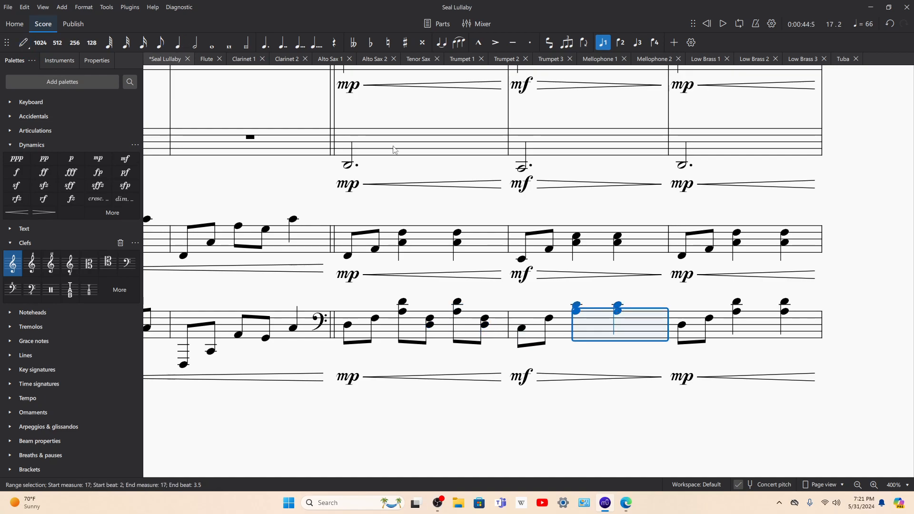
click(161, 43)
key(b)
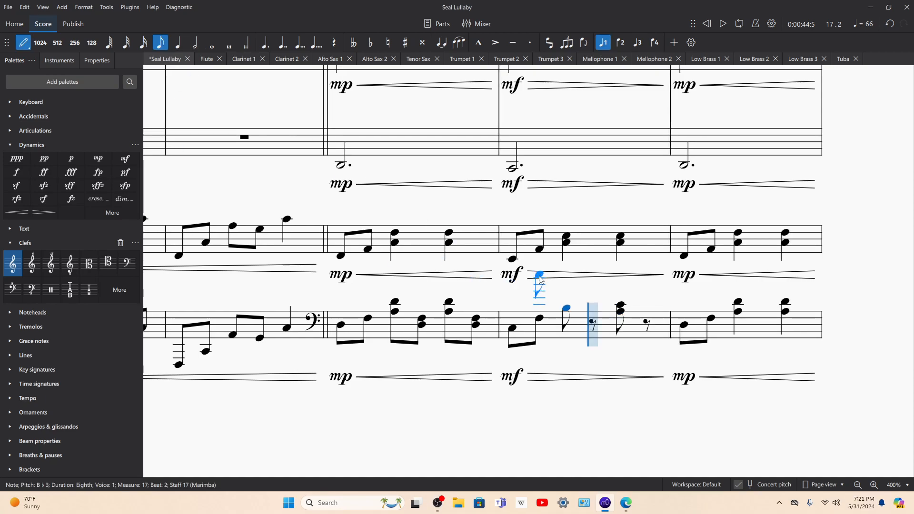
key(ctrl+z)
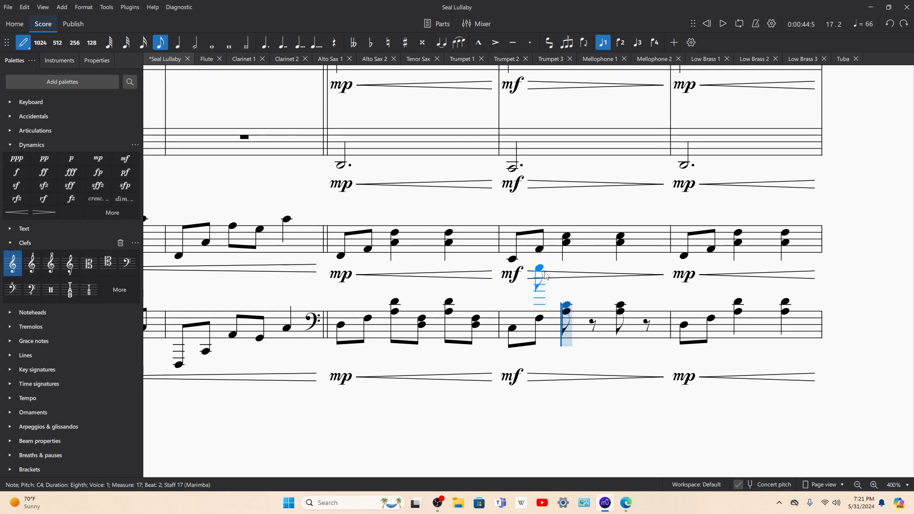
click(593, 328)
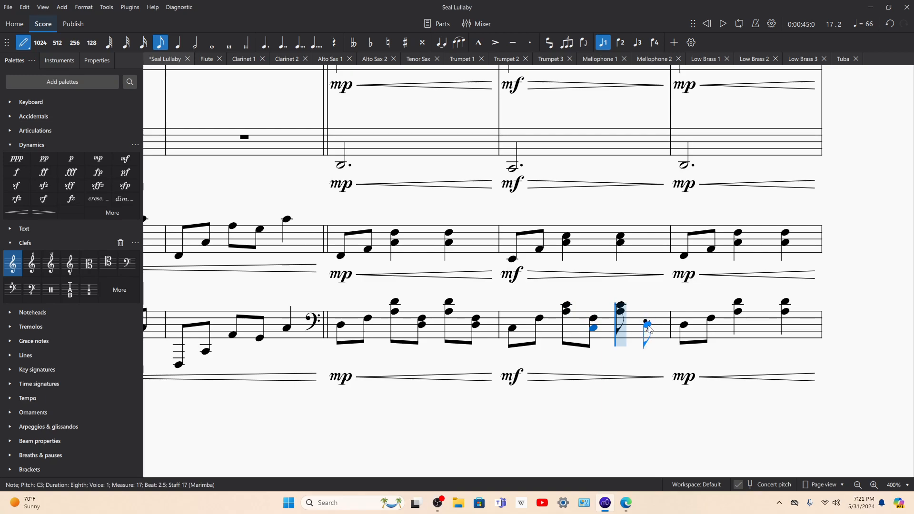
click(649, 328)
click(648, 320)
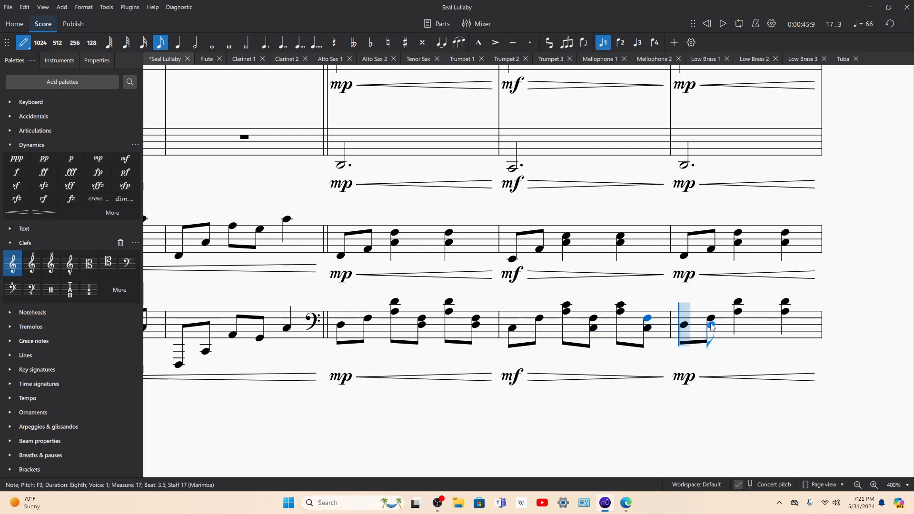
Step: Rewrite beat 2 of marimba measure 18 as two eighth-note dyads, A♭3–D♭4 and D♭3–F3
click(736, 314)
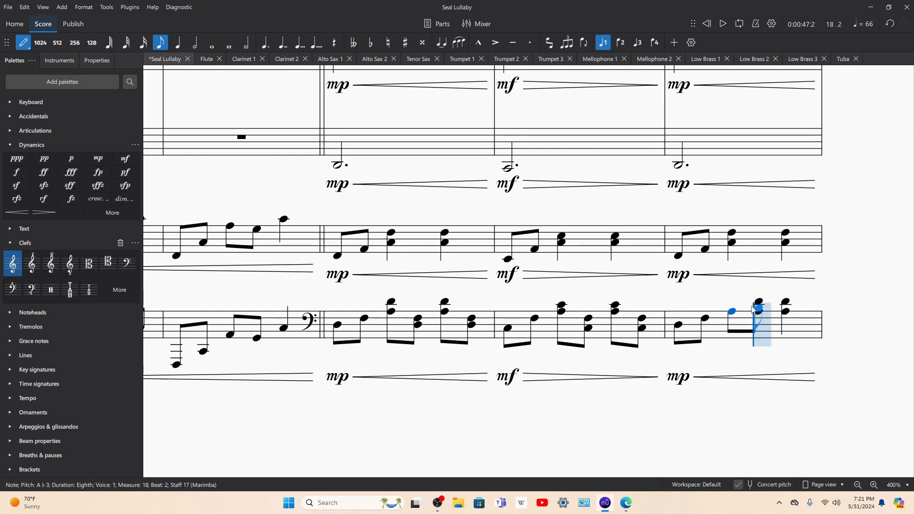
click(727, 303)
click(760, 320)
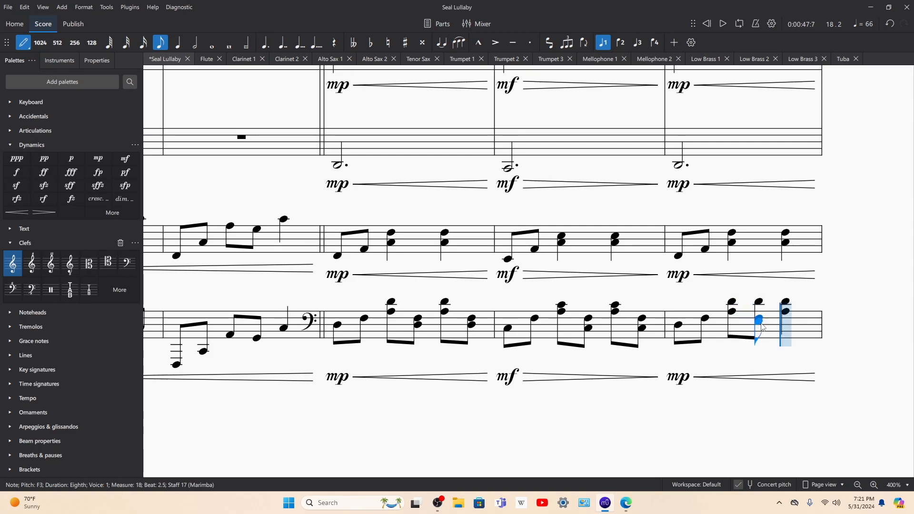
click(762, 302)
click(763, 301)
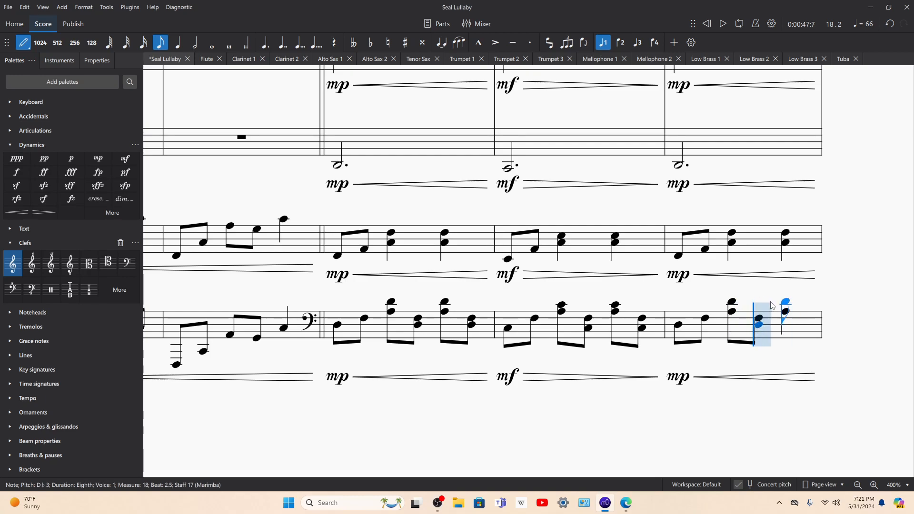
Step: Rewrite beat 3 of marimba measure 18 as eighth-note dyads A♭3–D♭4 and D♭3–F3
click(785, 302)
click(797, 312)
click(799, 319)
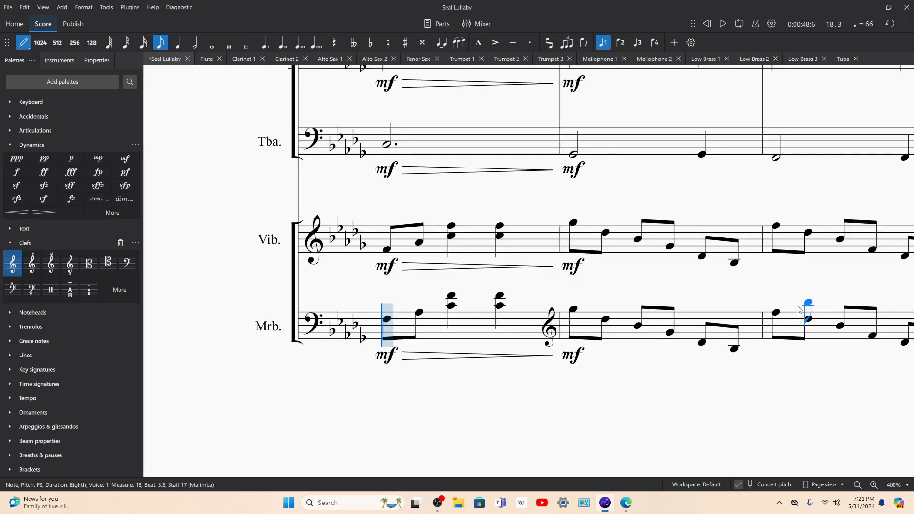
click(795, 308)
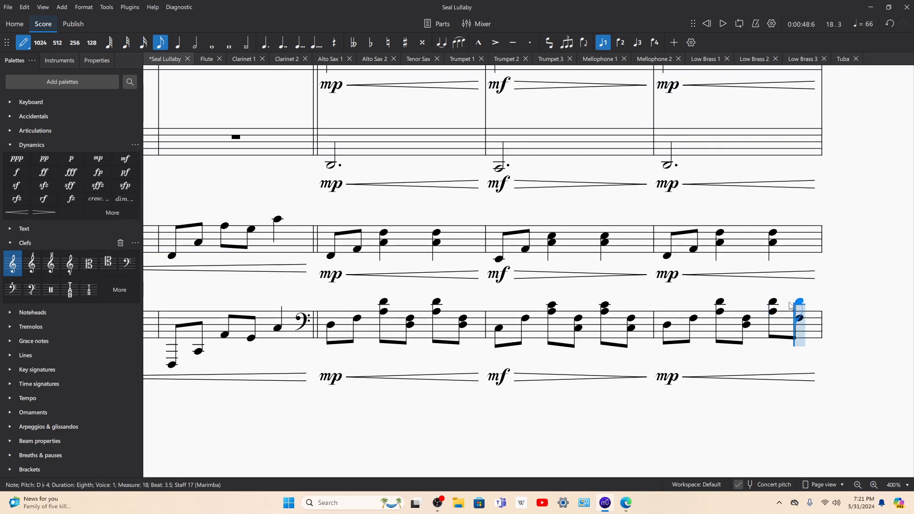
click(797, 325)
Step: Rewrite beat 2 of marimba measure 19 as eighth-note dyads C4–F4 and F3–A♭3
key(Left)
key(Right)
key(Right)
key(Right)
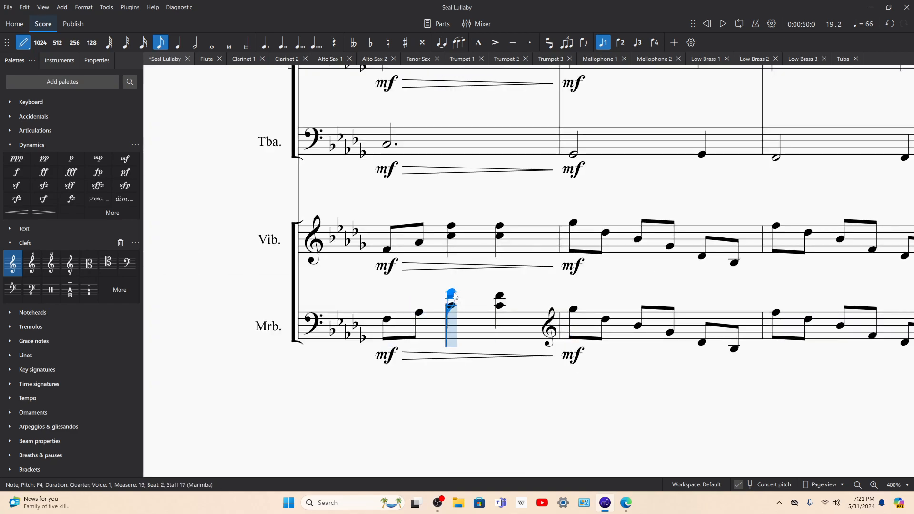
click(451, 296)
click(449, 306)
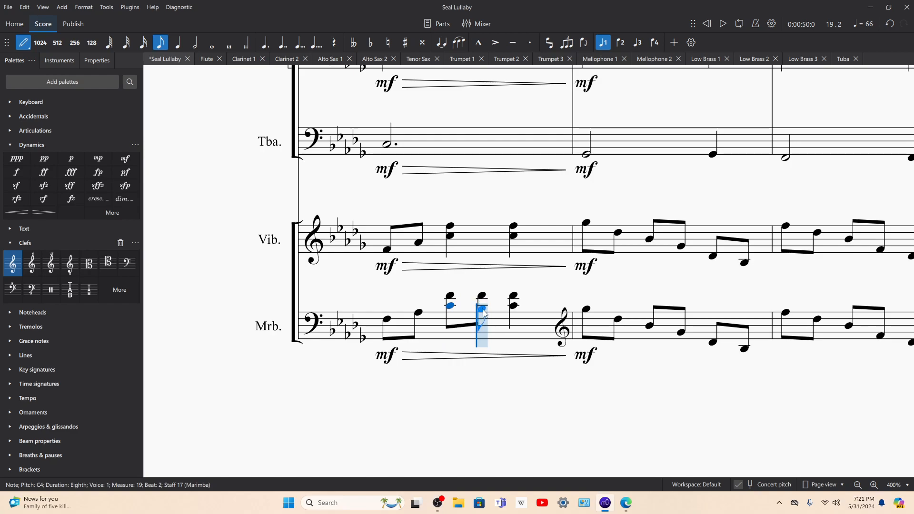
click(485, 313)
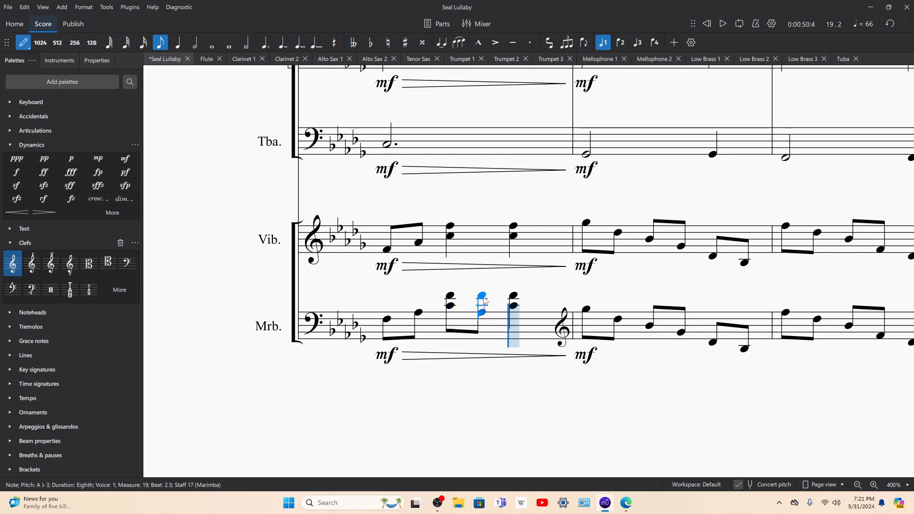
click(483, 303)
click(482, 318)
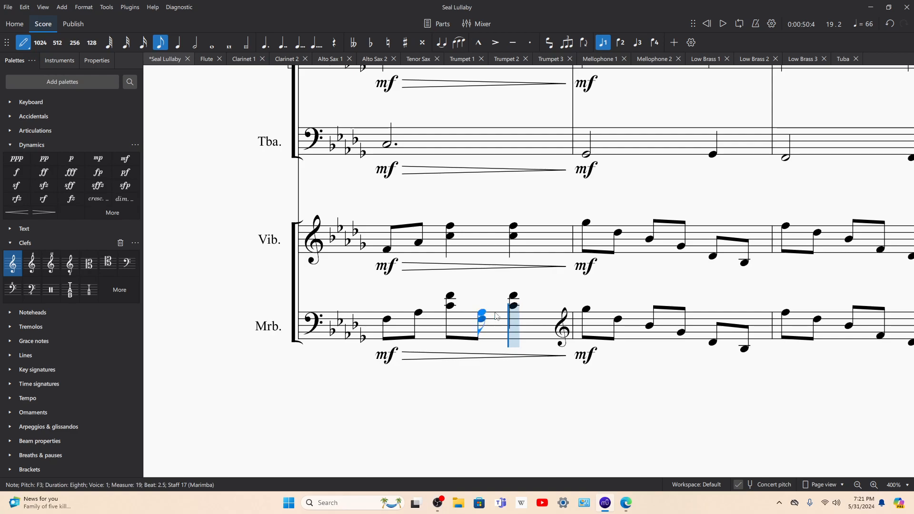
Step: Rewrite beat 3 of marimba measure 19 as eighth-note dyads C4–F4 and F3–A♭3, and leave note input
click(512, 306)
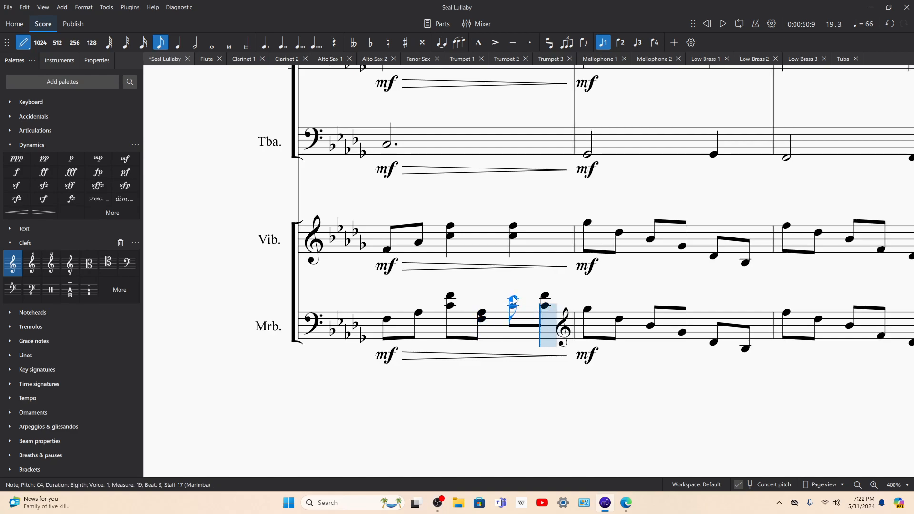
shift+click(515, 297)
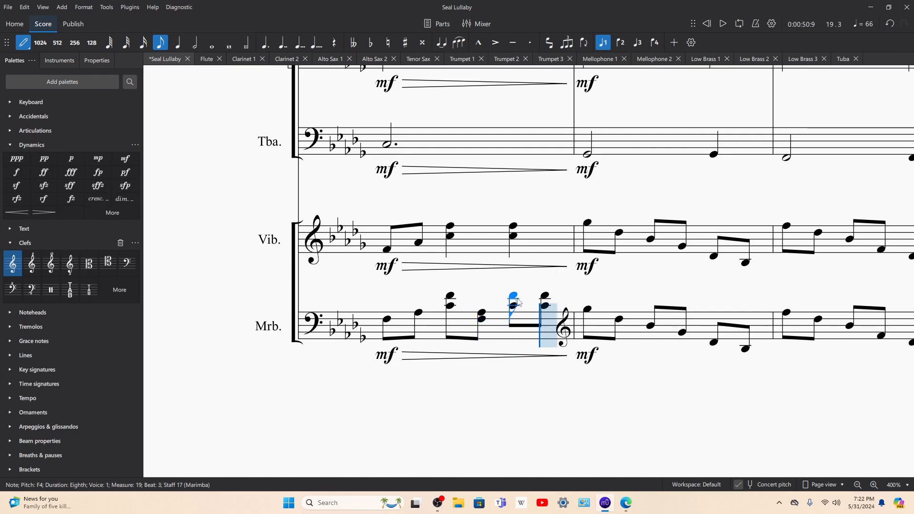
click(547, 312)
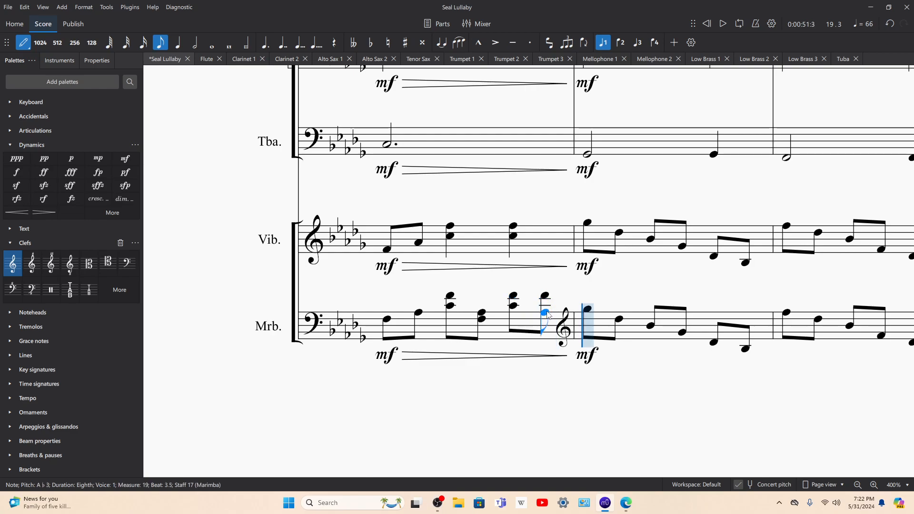
shift+click(546, 294)
key(Left)
key(Left)
key(Left)
key(Left)
key(Left)
key(Left)
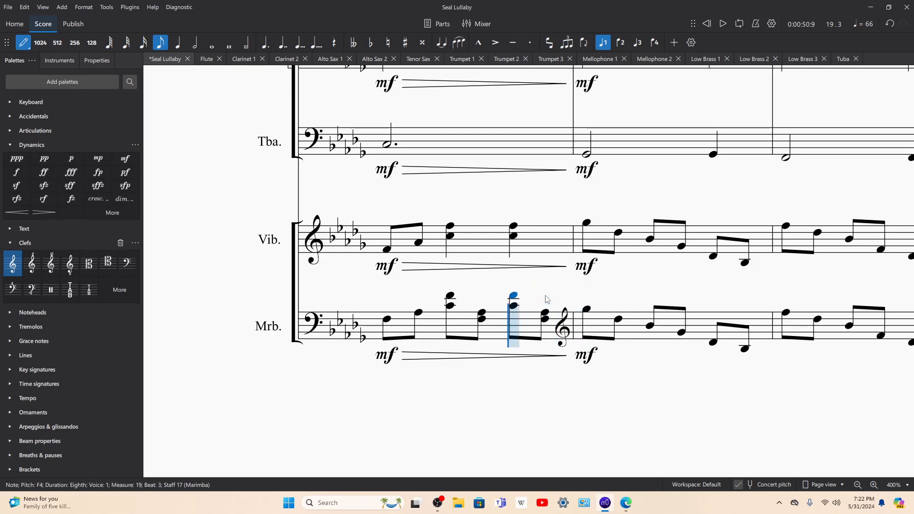
key(Right)
key(Right)
key(Right)
key(Right)
key(Right)
key(Right)
key(Escape)
Step: Play back the score from marimba measure 19 and again from the first vibraphone note of measure 20
click(525, 328)
key(space)
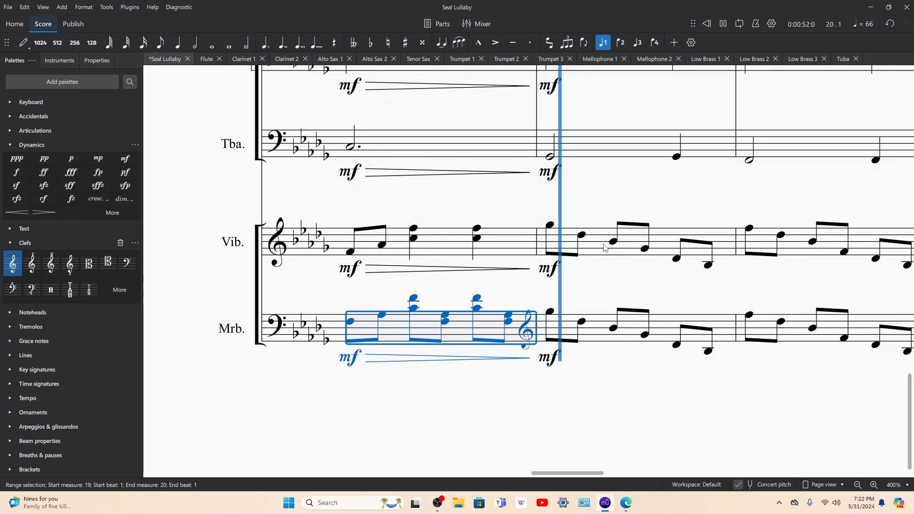
key(space)
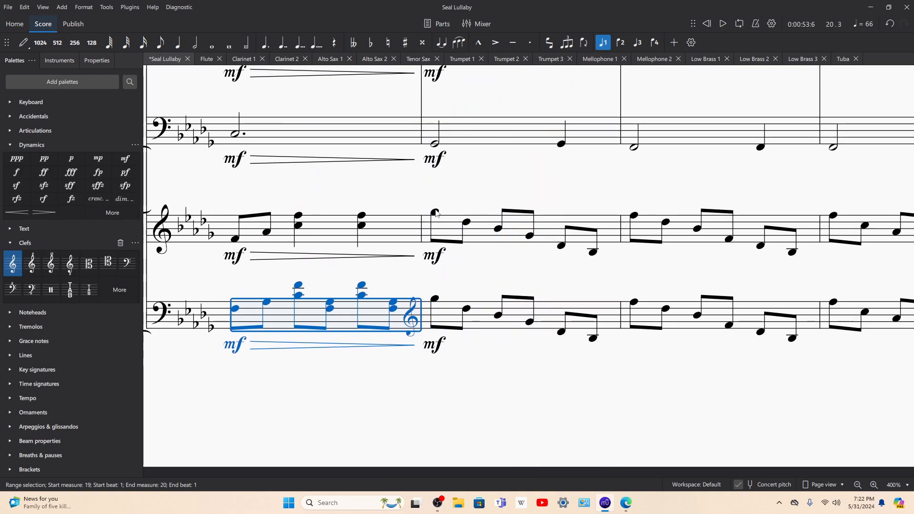
click(436, 213)
key(space)
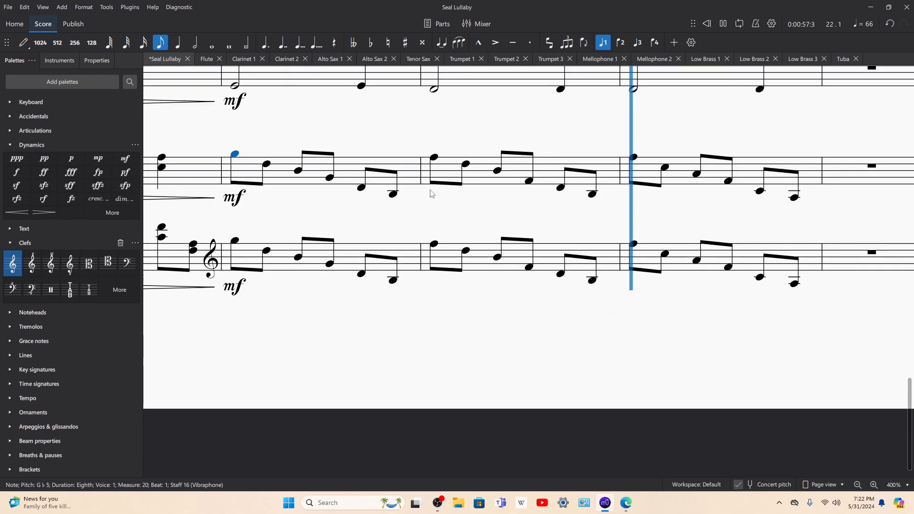
click(856, 486)
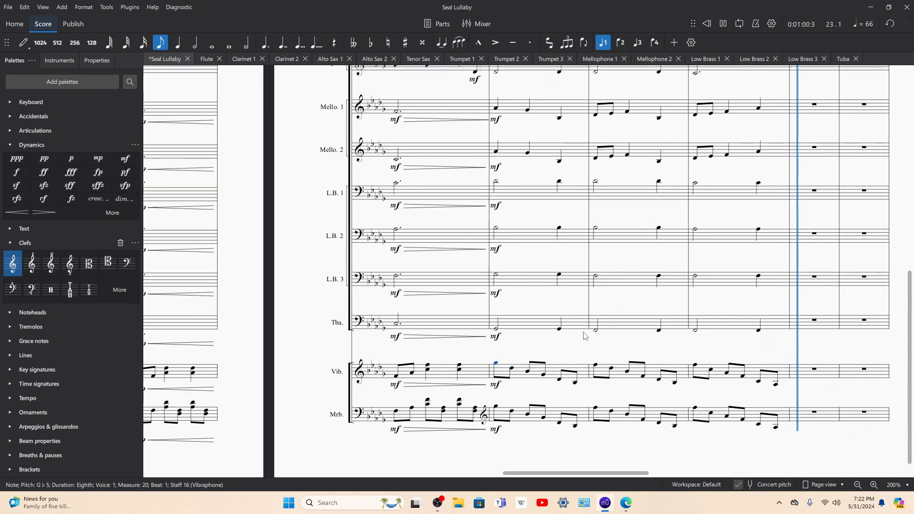
key(space)
Step: Clear the contents of marimba measures 20 to 22
click(575, 376)
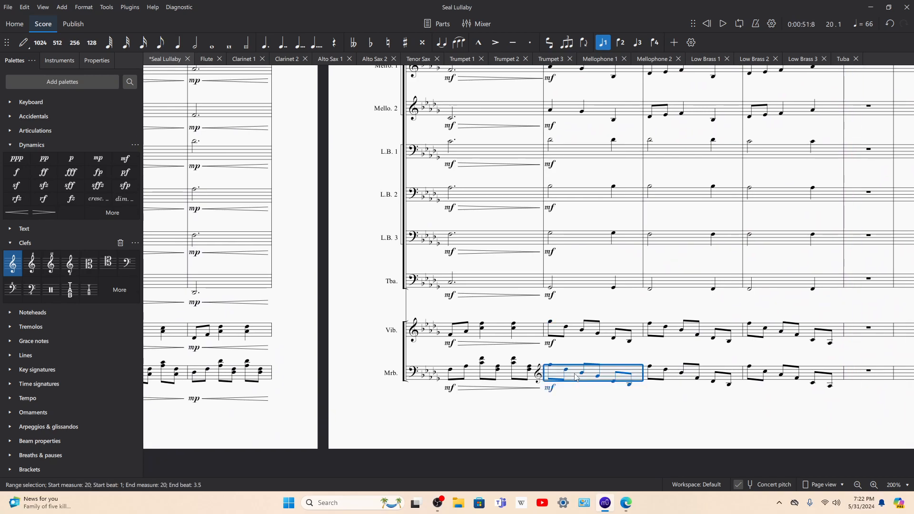
shift+click(778, 376)
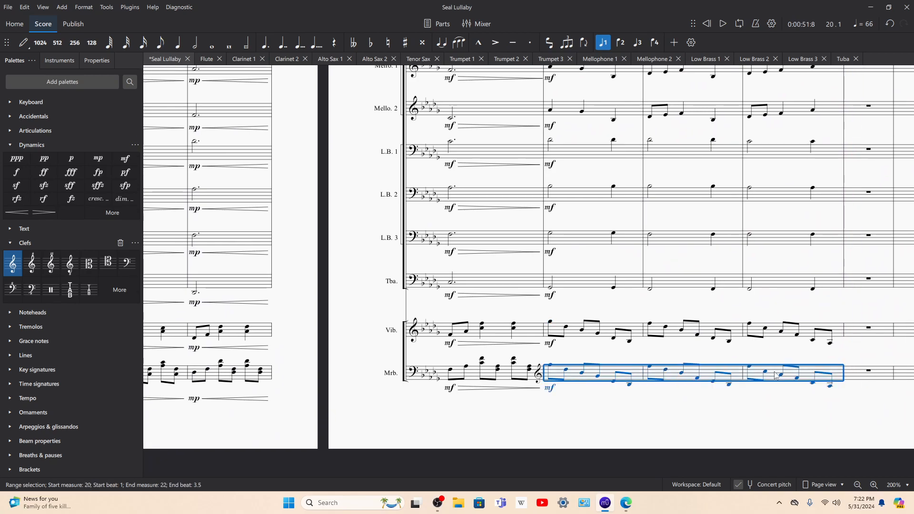
key(Delete)
key(Escape)
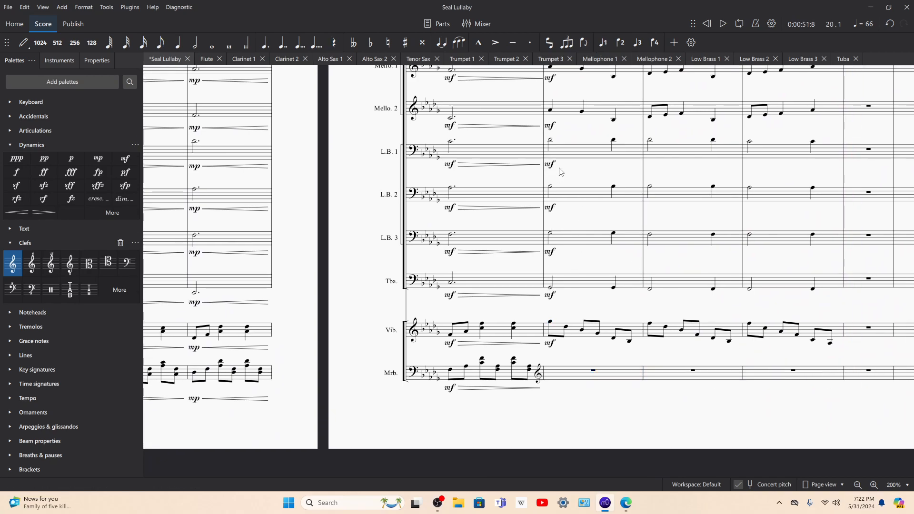
Step: Play back from measure 20 into measure 22 with the low brass and tuba parts of measure 20 selected
click(570, 153)
key(space)
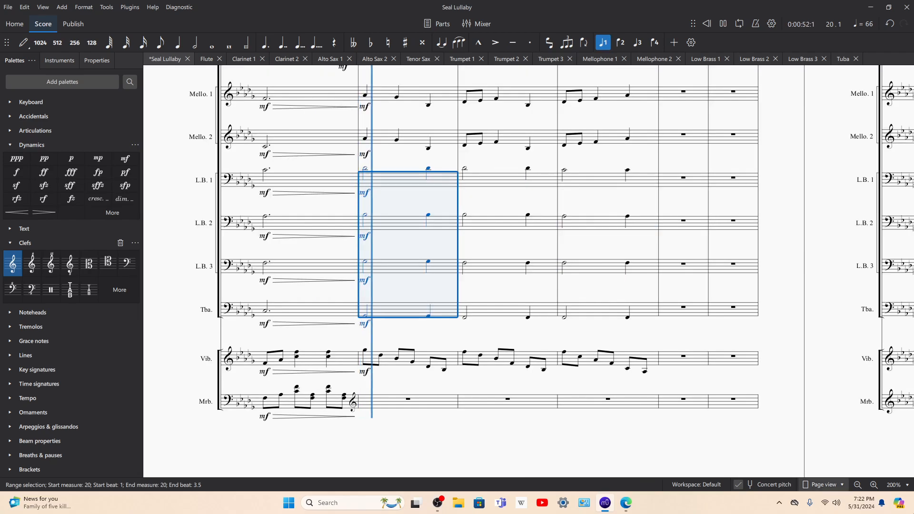
click(873, 485)
click(873, 484)
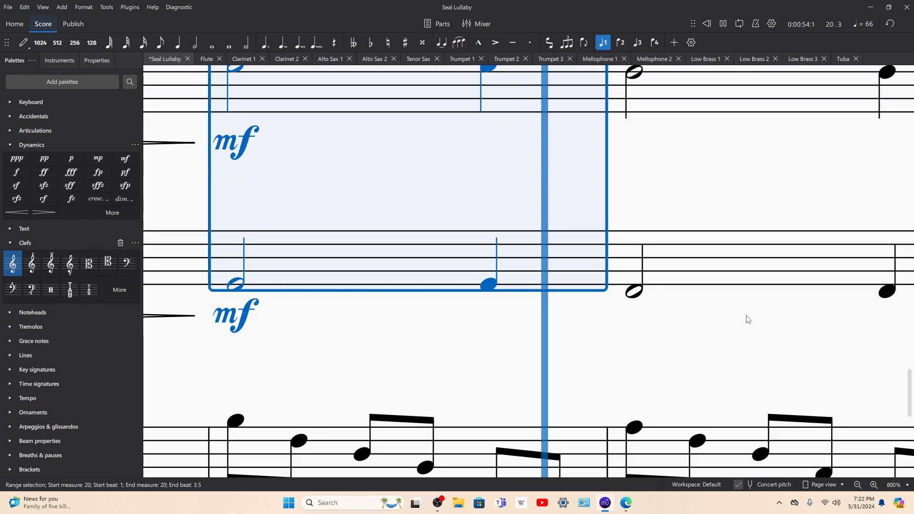
click(857, 485)
click(856, 485)
drag(503, 218, 543, 243)
scroll(544, 246, down, 2)
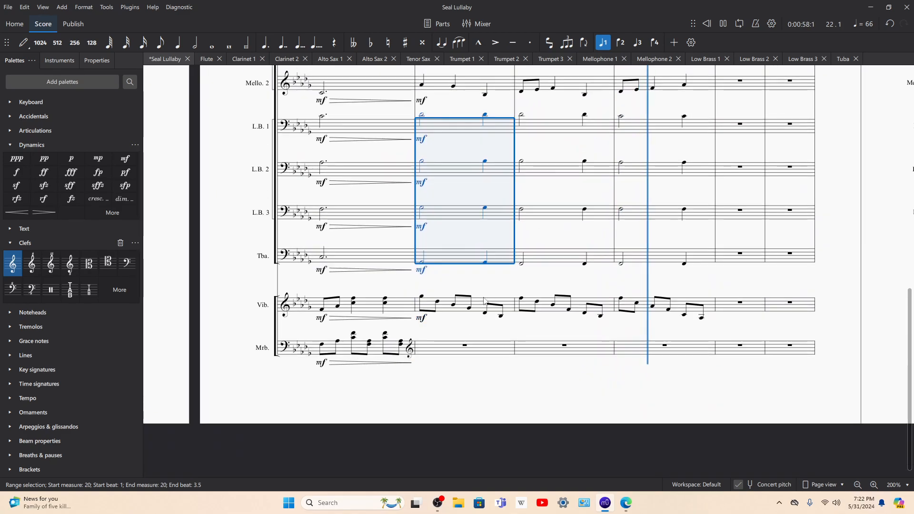
key(space)
Step: Enter a quarter-note chord with G♭5 and D♭5 on beat 1 of marimba measure 20
click(494, 348)
key(n)
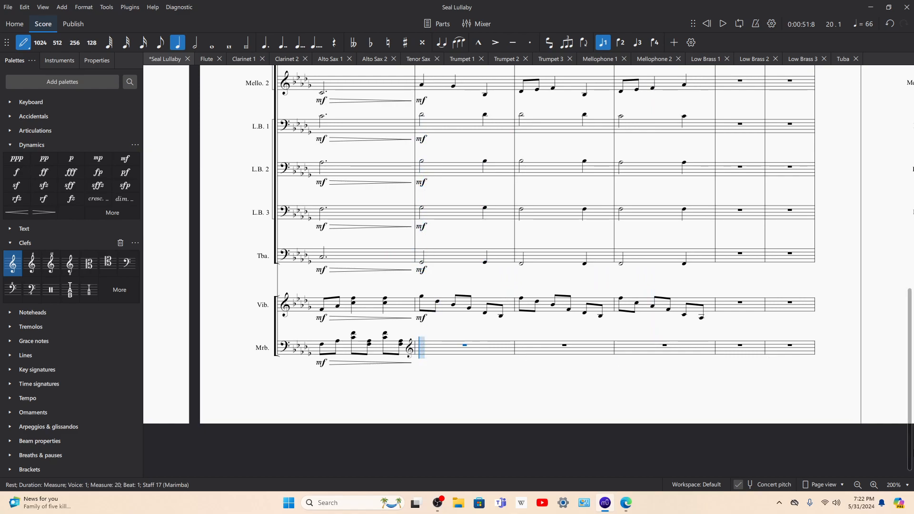
click(873, 484)
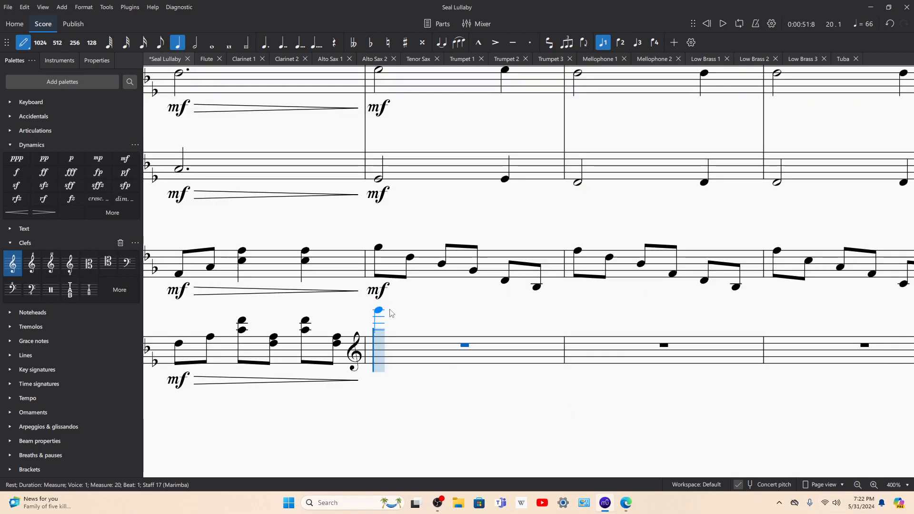
click(384, 334)
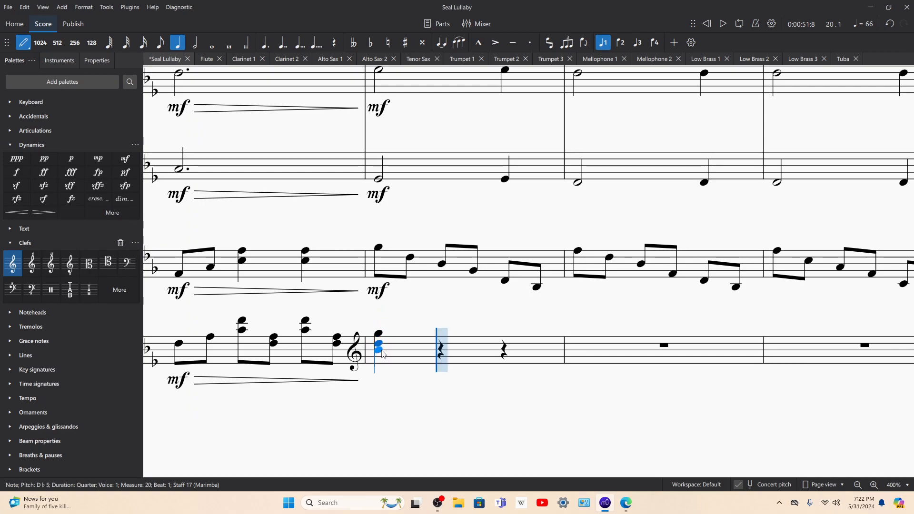
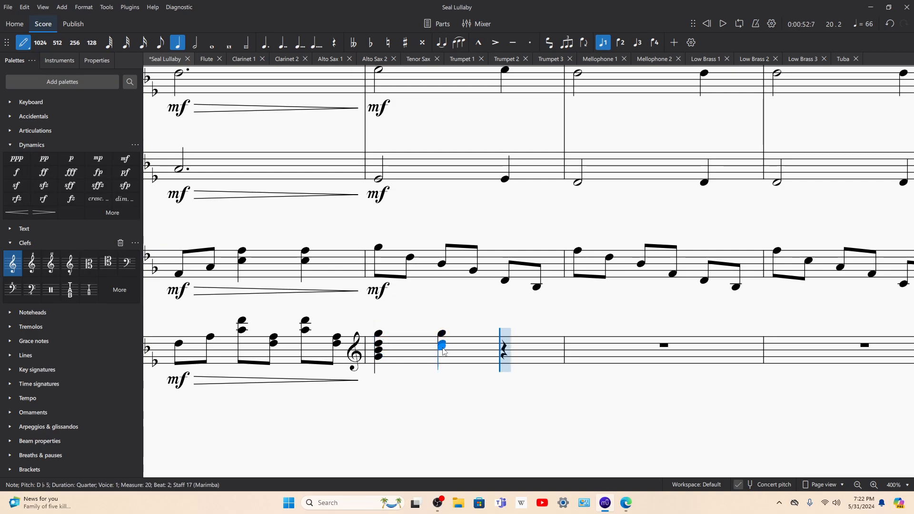
Step: Complete marimba measure 20 with quarter-note chords of G♭5, D♭5, B♭4 and G♭4 on beats 2 and 3
click(442, 357)
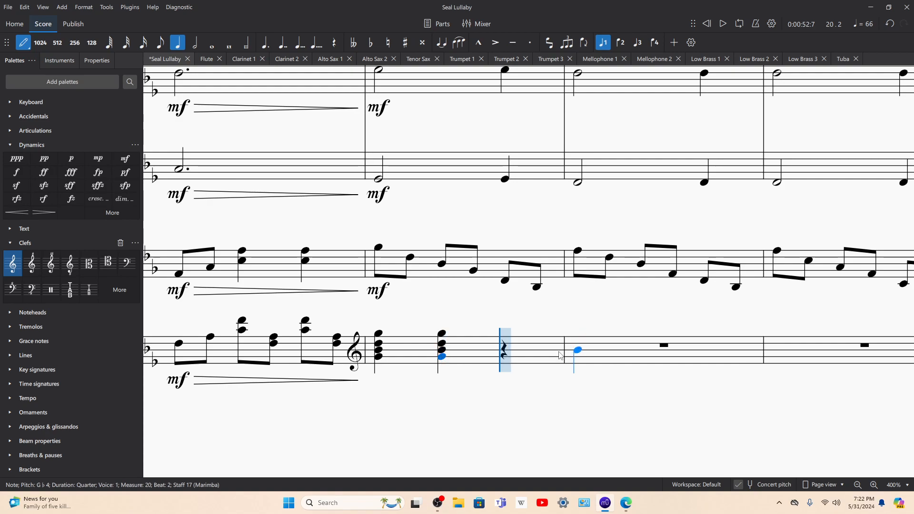
click(507, 353)
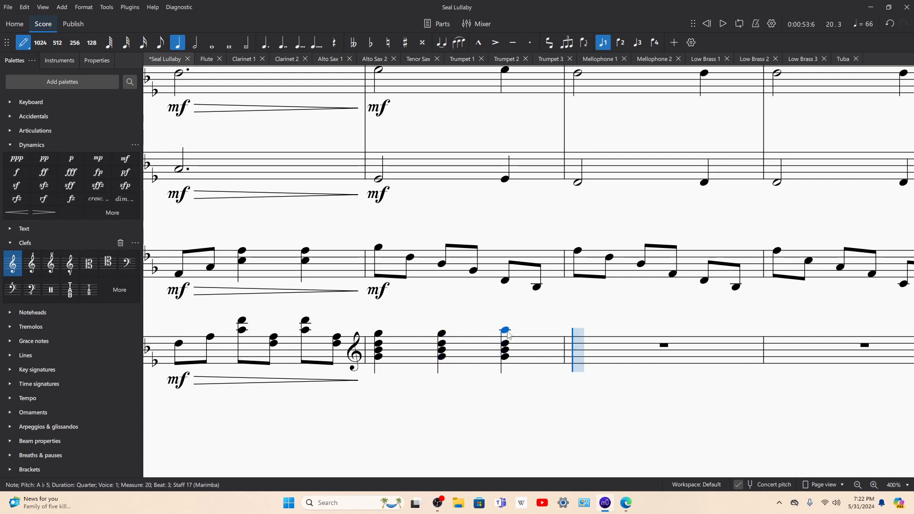
scroll(586, 309, up, 1)
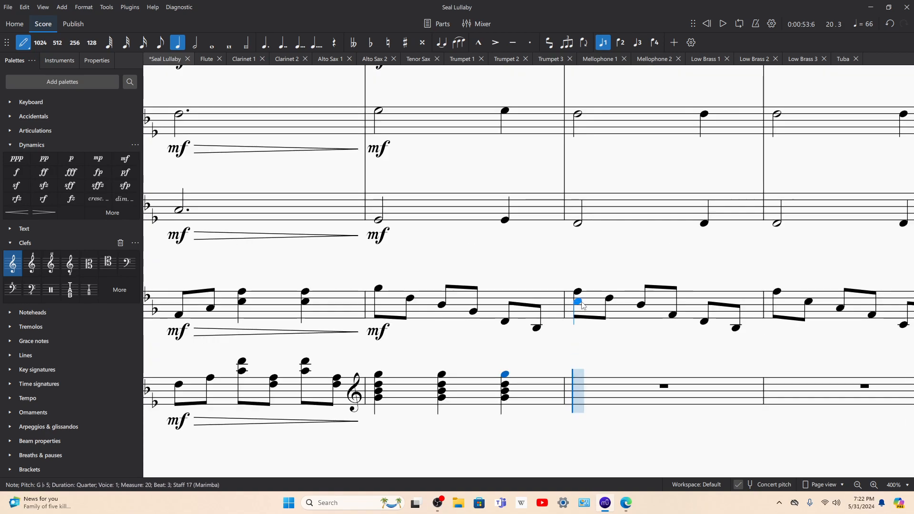
Step: Fill marimba measure 21 with three quarter-note chords of F5, D♭5, B♭4 and F4
scroll(584, 305, down, 1)
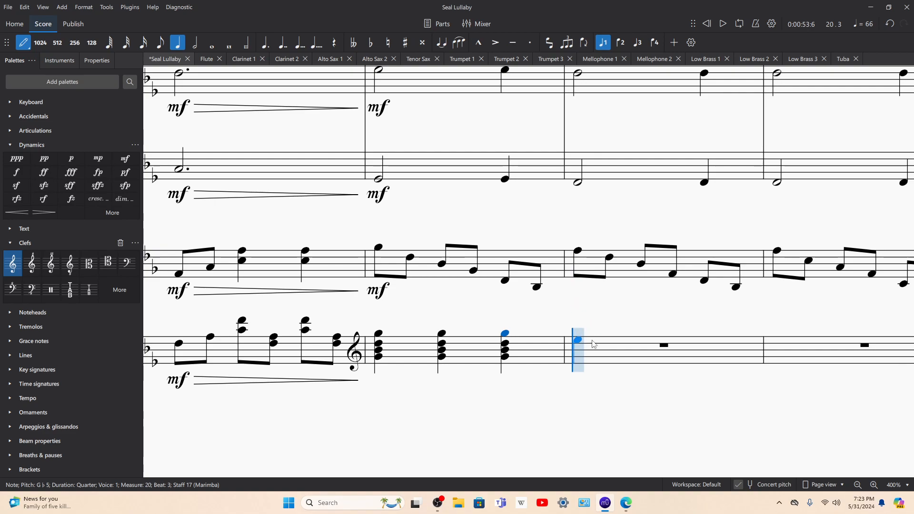
click(578, 339)
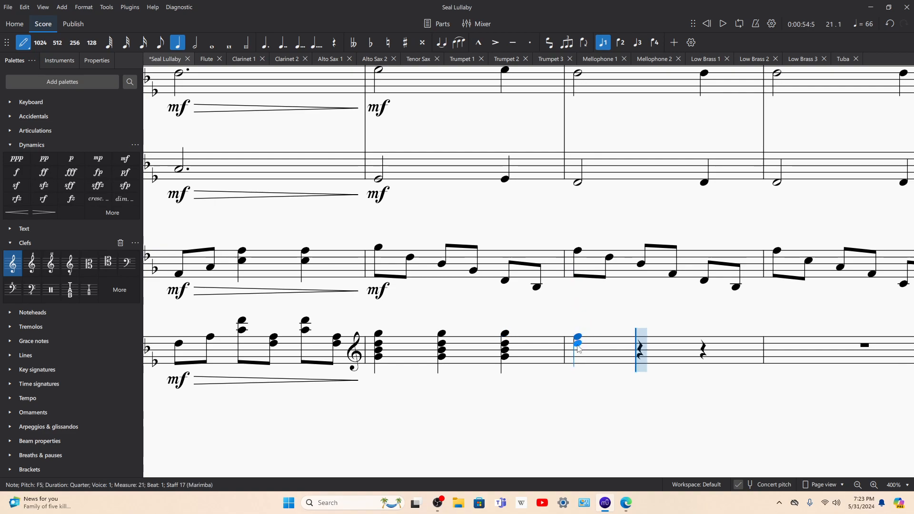
click(641, 356)
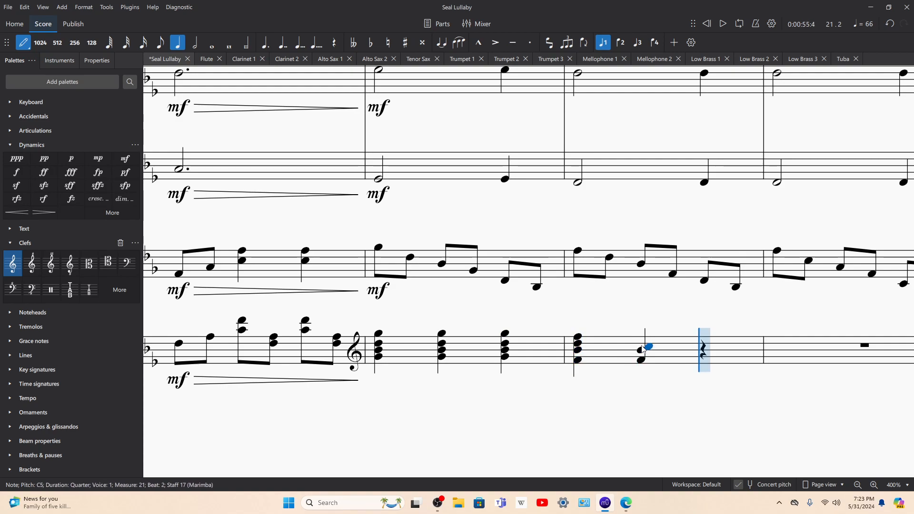
click(694, 339)
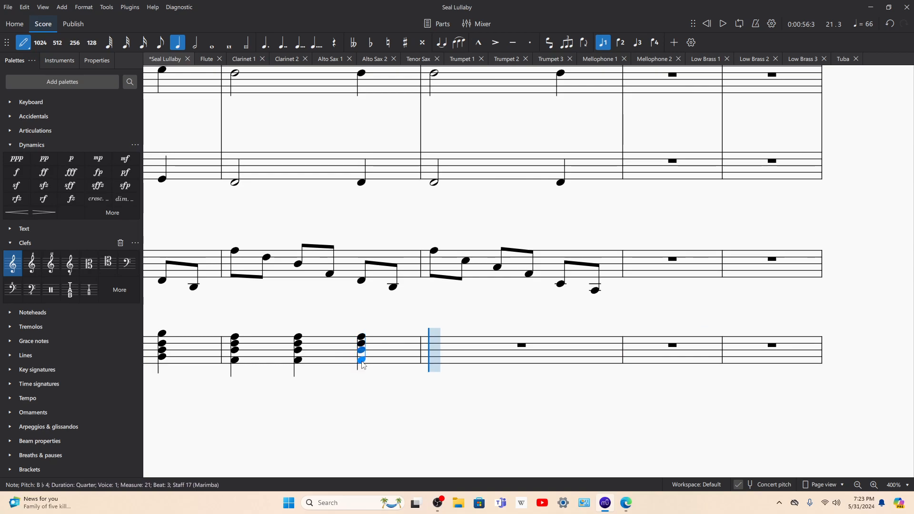
Step: Fill marimba measure 22 with three quarter-note chords of C5, A♭4, F4 and C4
click(441, 341)
key(Down)
key(Down)
key(Down)
key(Down)
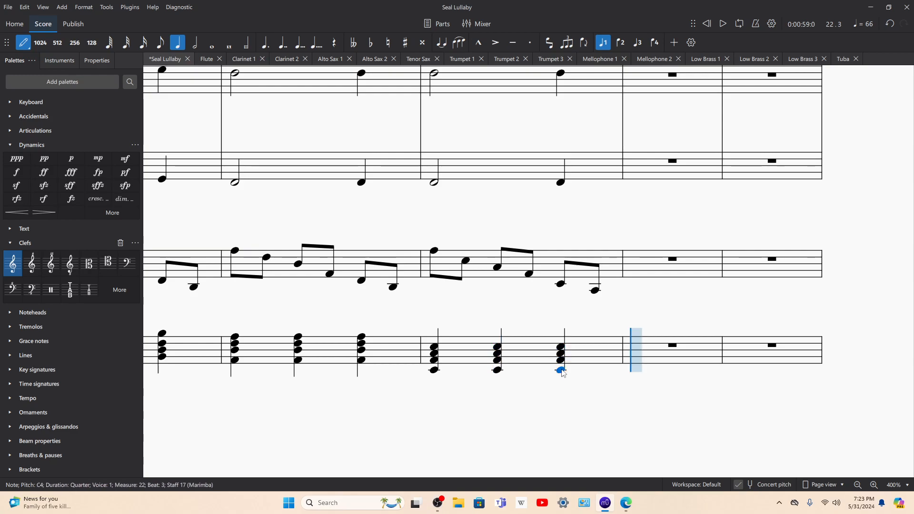
Step: Audition the vibraphone and marimba from measure 20 and add an mf dynamic to marimba measure 20
key(Left)
key(Left)
key(Left)
key(Left)
key(Left)
key(Left)
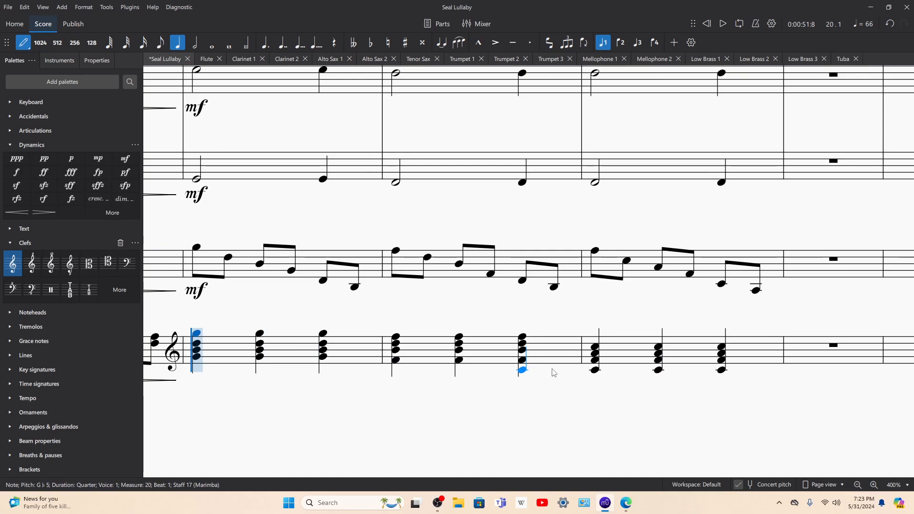
shift+click(378, 268)
key(space)
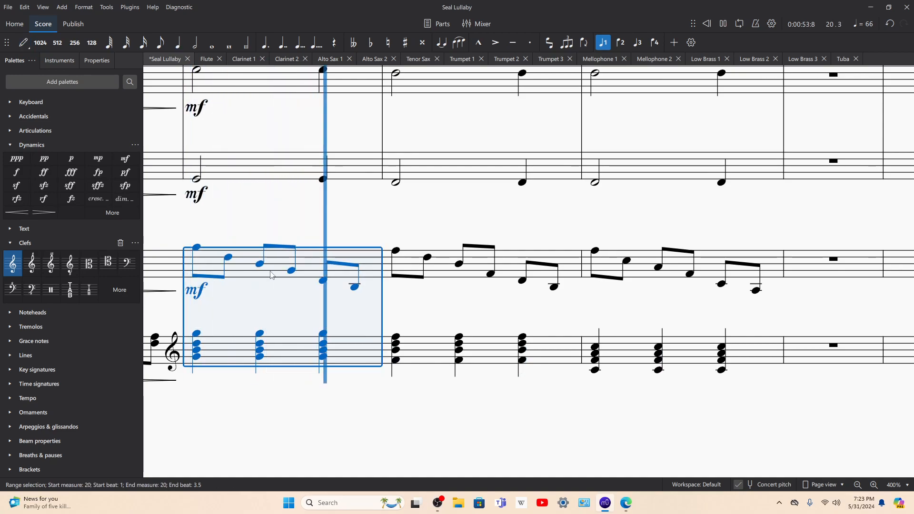
click(246, 350)
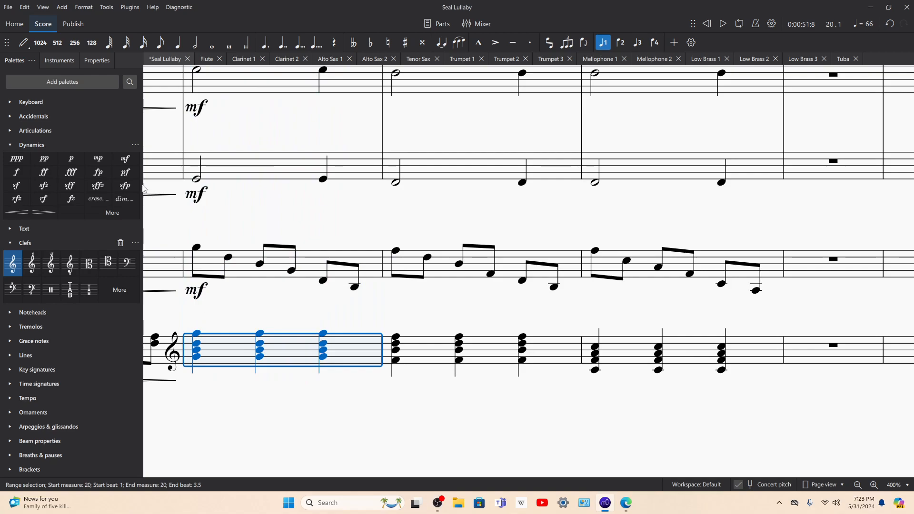
click(125, 159)
Step: Select the vibraphone and marimba parts from measure 9 through measure 20 and play them back
click(238, 272)
shift+click(245, 343)
drag(171, 296, 703, 280)
drag(605, 247, 913, 236)
drag(459, 206, 913, 217)
shift+click(449, 255)
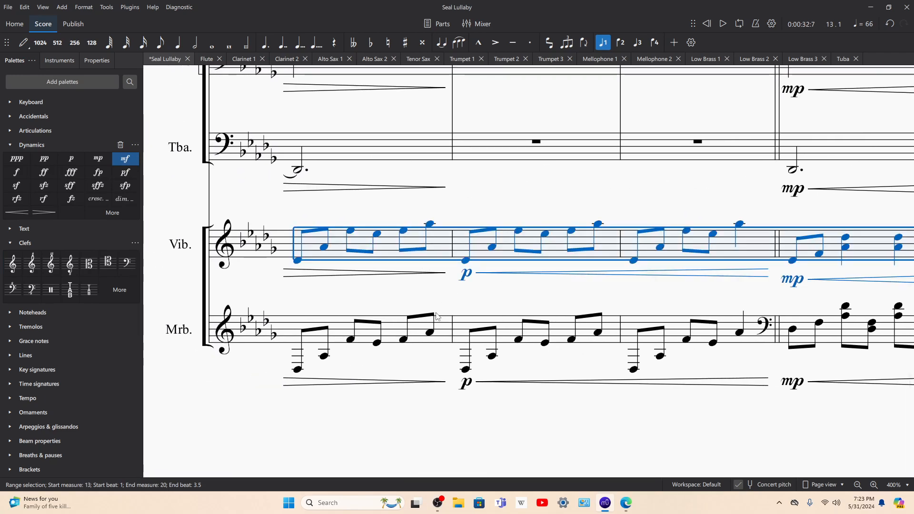
shift+click(442, 324)
drag(483, 214, 913, 224)
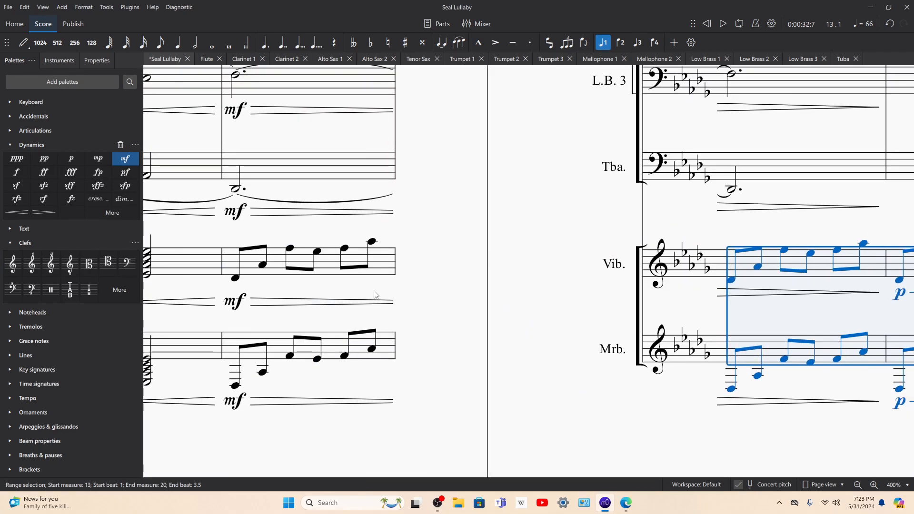
drag(420, 296, 912, 289)
shift+click(403, 256)
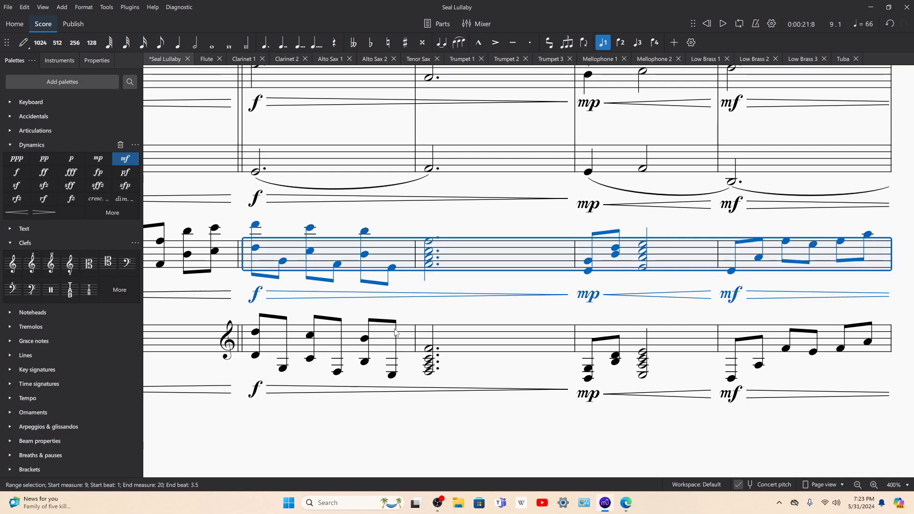
shift+click(405, 335)
key(space)
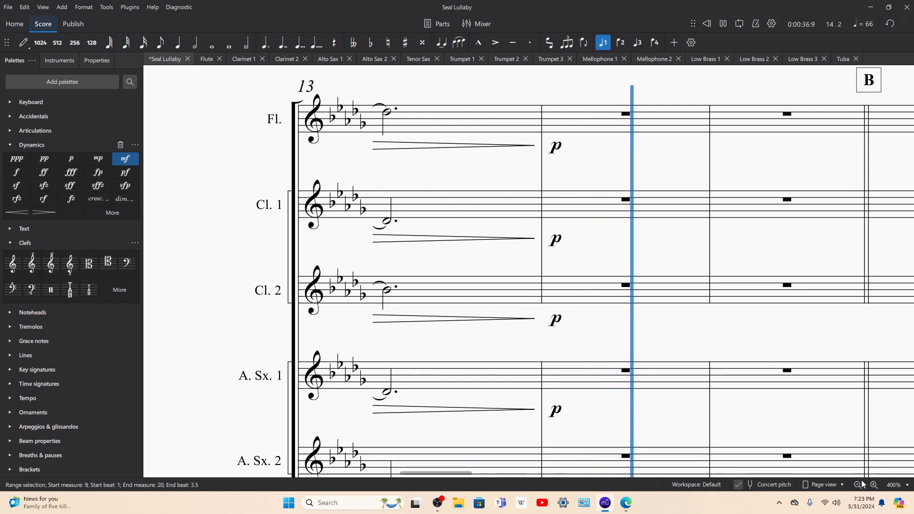
Step: Switch the score to Continuous view during playback, follow the mallet parts past measure 21, and stop playback
click(823, 485)
click(839, 454)
scroll(679, 286, down, 15)
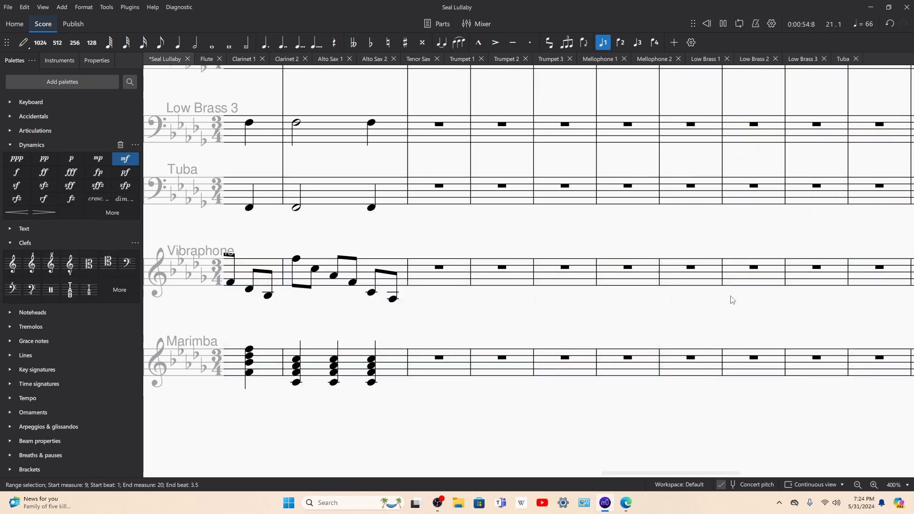
key(space)
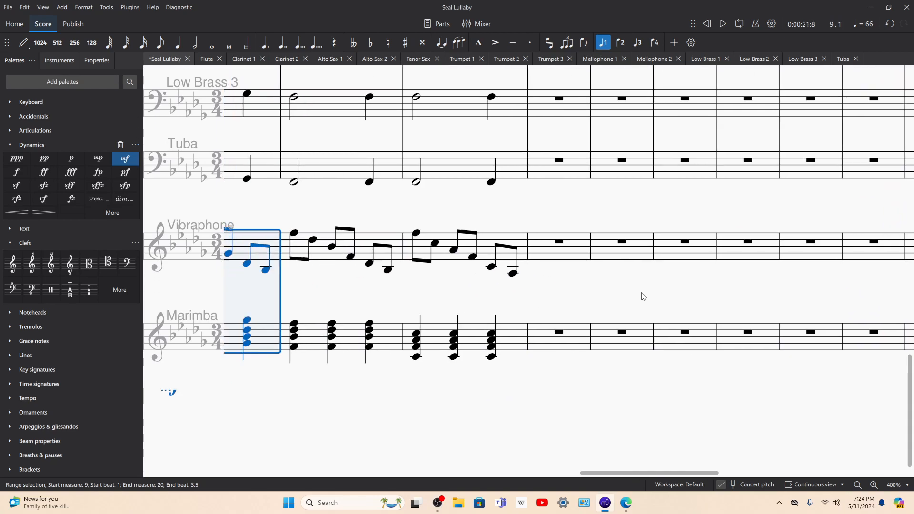
Step: Lower marimba measures 20 and 21 by an octave and revoice the measure 22 chords as F4, C4, A♭3 and F3
click(495, 319)
shift+click(549, 318)
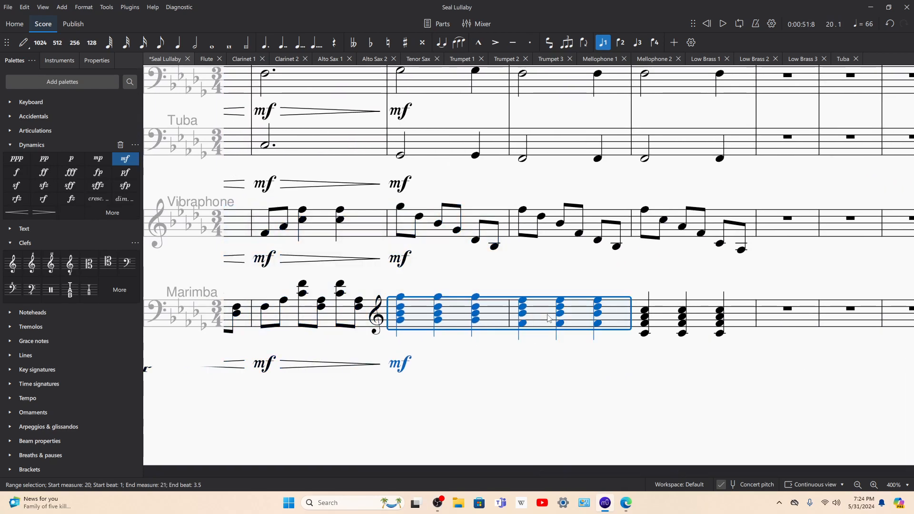
key(ctrl+Down)
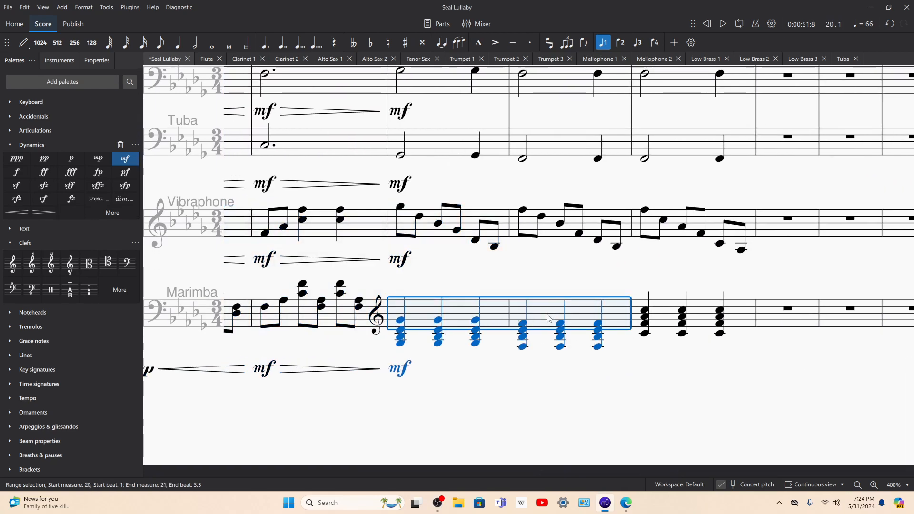
click(647, 313)
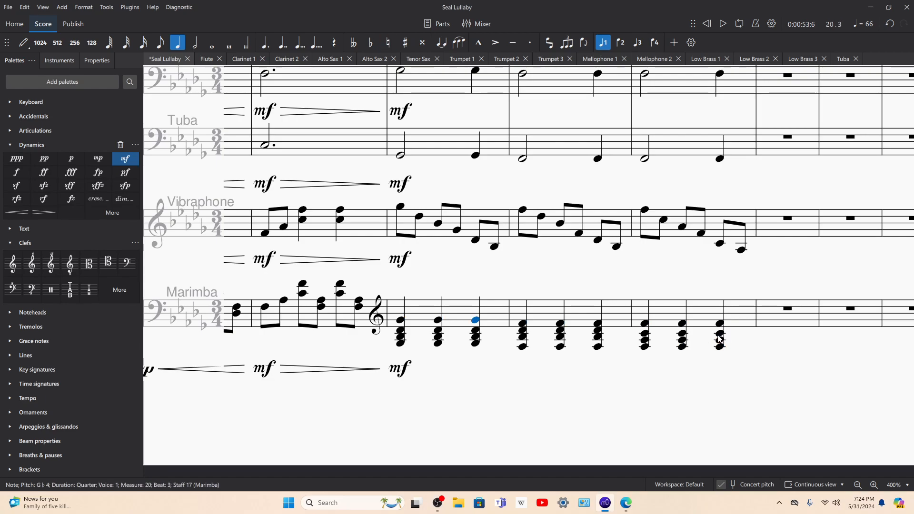
key(Right)
key(Right)
Step: Play back the vibraphone and marimba from measure 20 through measure 22 while checking the brass parts
click(497, 309)
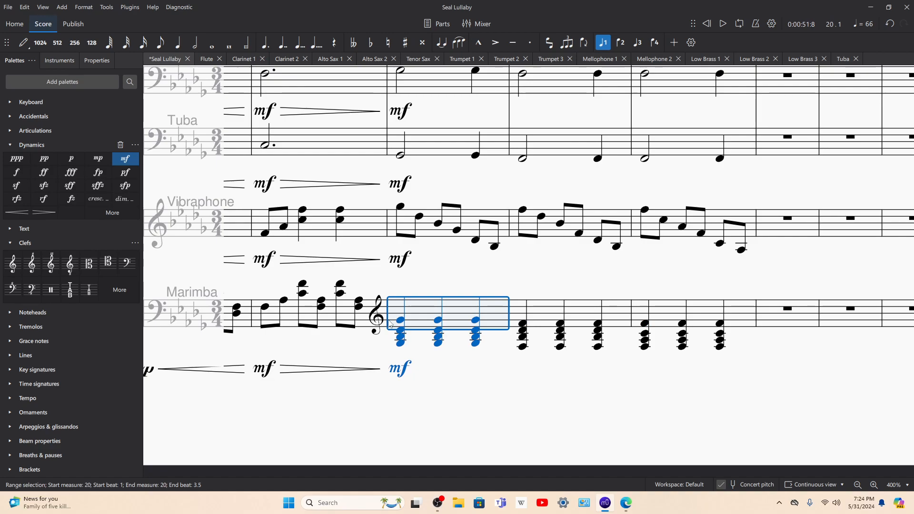
shift+click(431, 234)
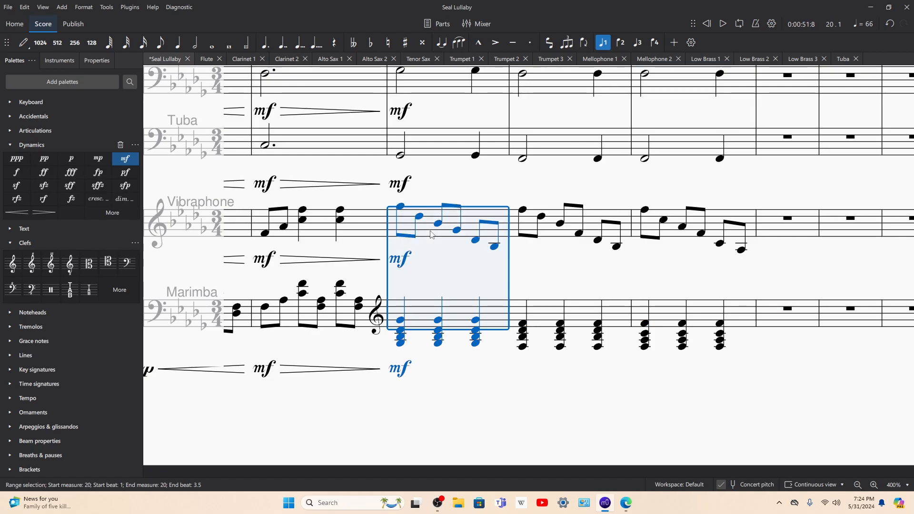
key(space)
scroll(441, 220, up, 3)
scroll(441, 220, up, 15)
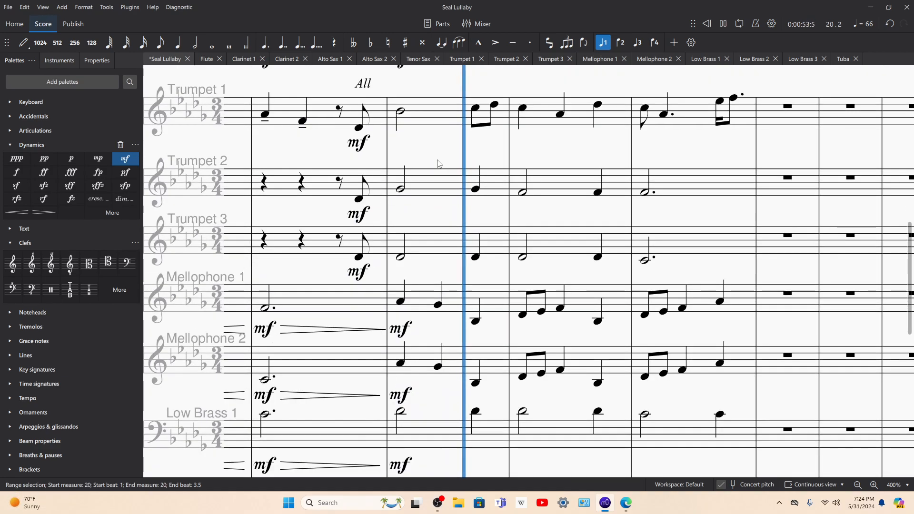
scroll(592, 234, down, 5)
scroll(592, 234, down, 15)
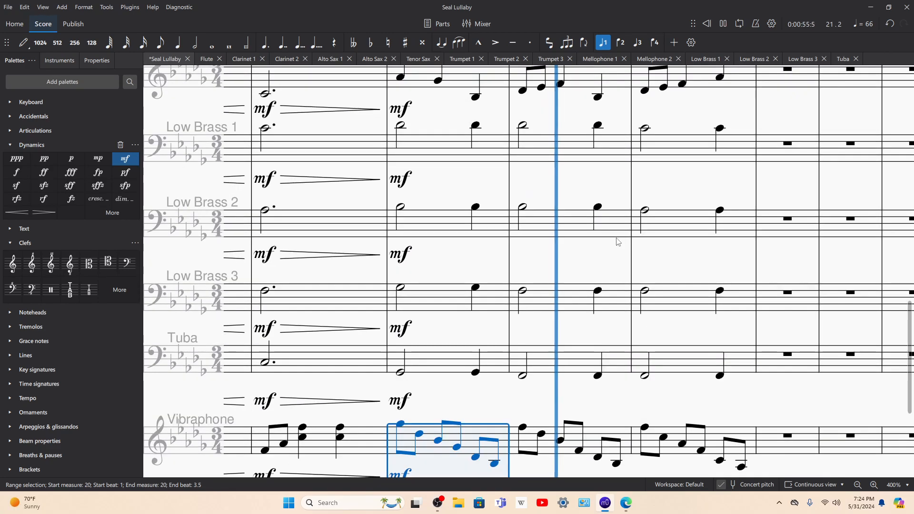
scroll(615, 244, up, 5)
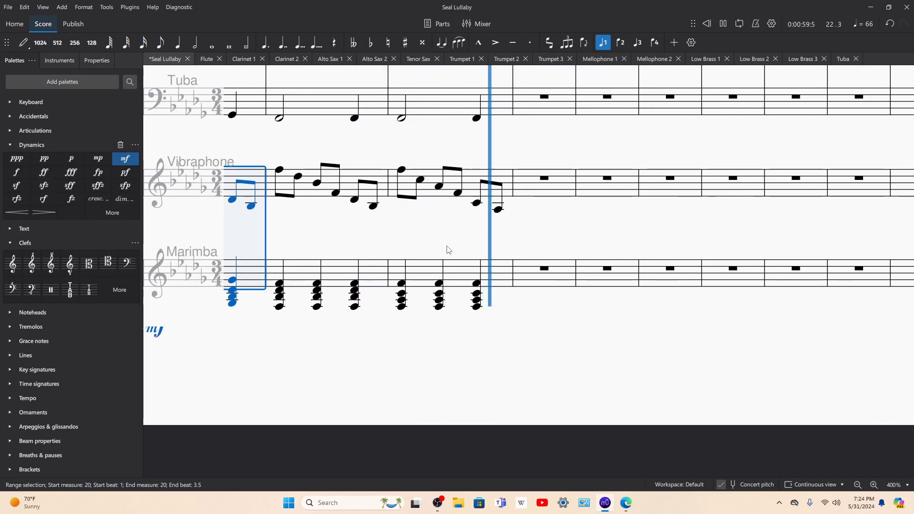
scroll(445, 245, up, 2)
key(space)
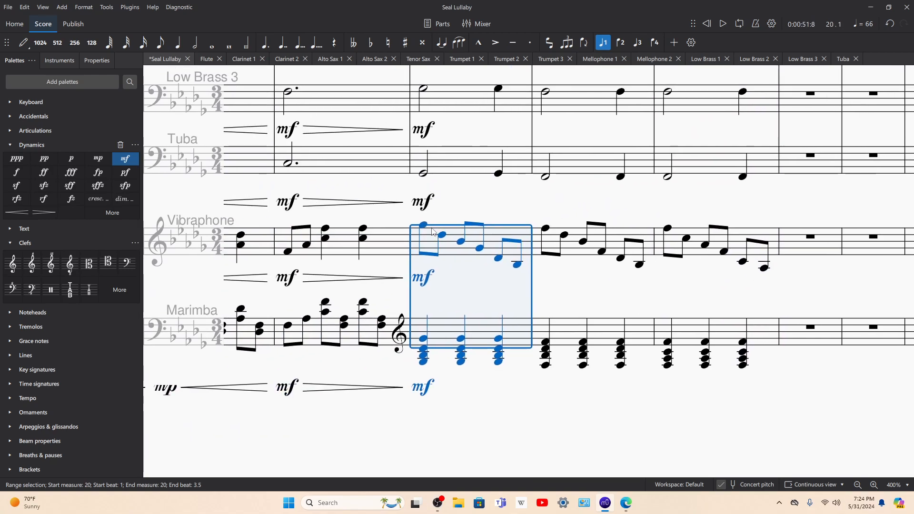
Step: Play the full score from the first vibraphone note of measure 20 into measure 23 and set the zoom to 200%
click(426, 230)
key(space)
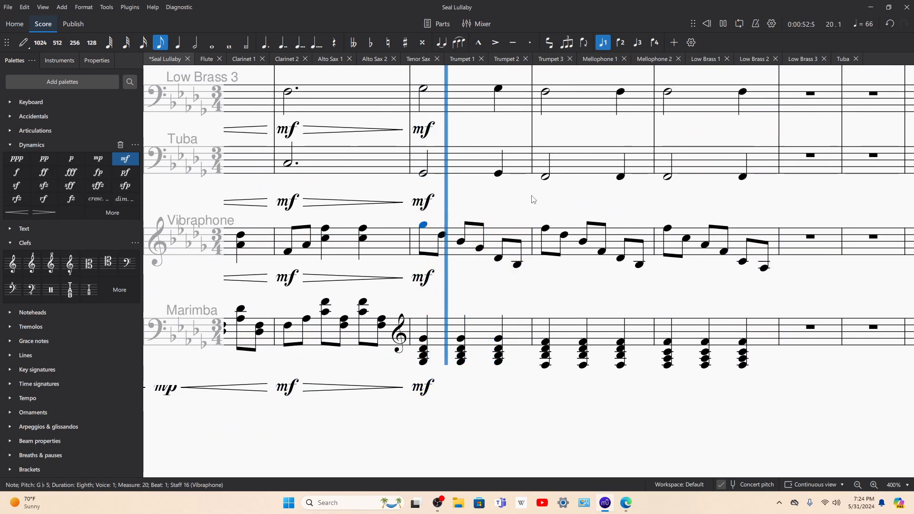
key(ctrl+minus)
key(ctrl+minus)
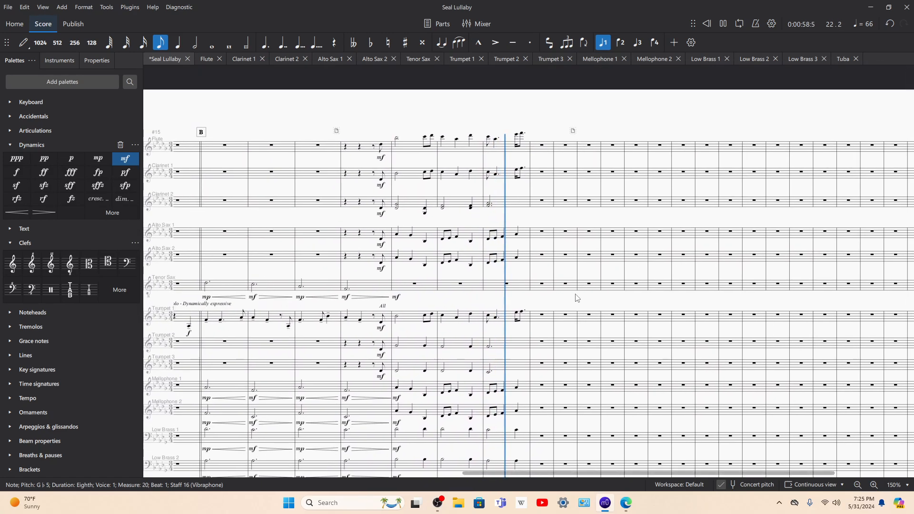
key(ctrl+plus)
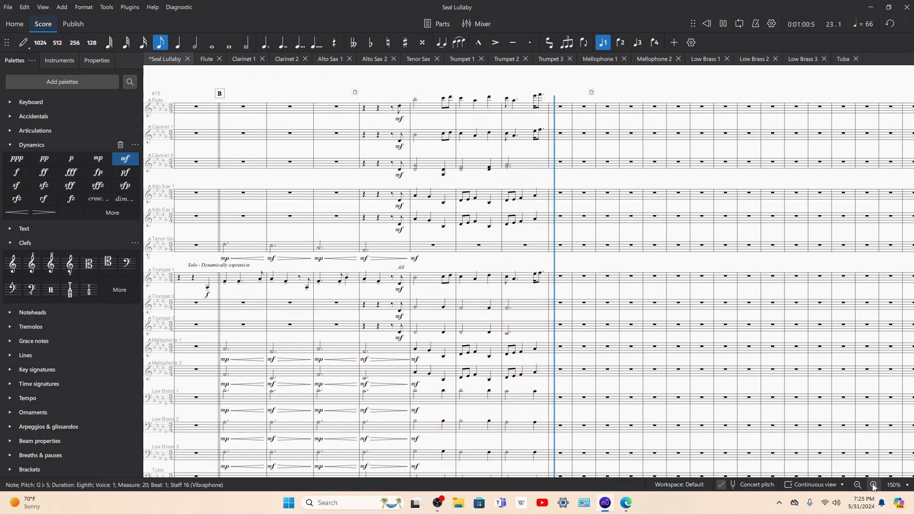
key(space)
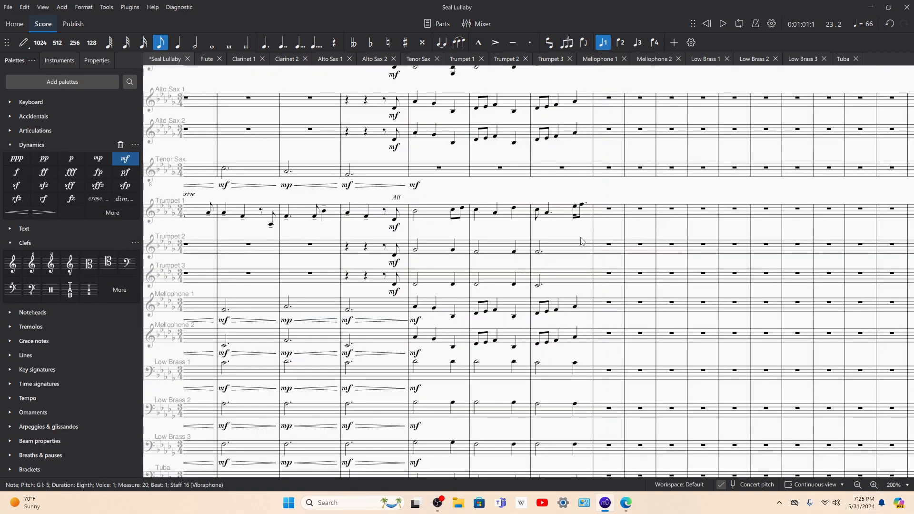
Step: Fill tenor sax measures 20, 21 and 22 with copies of Low Brass 1, Low Brass 2 and Low Brass 3 respectively
click(443, 377)
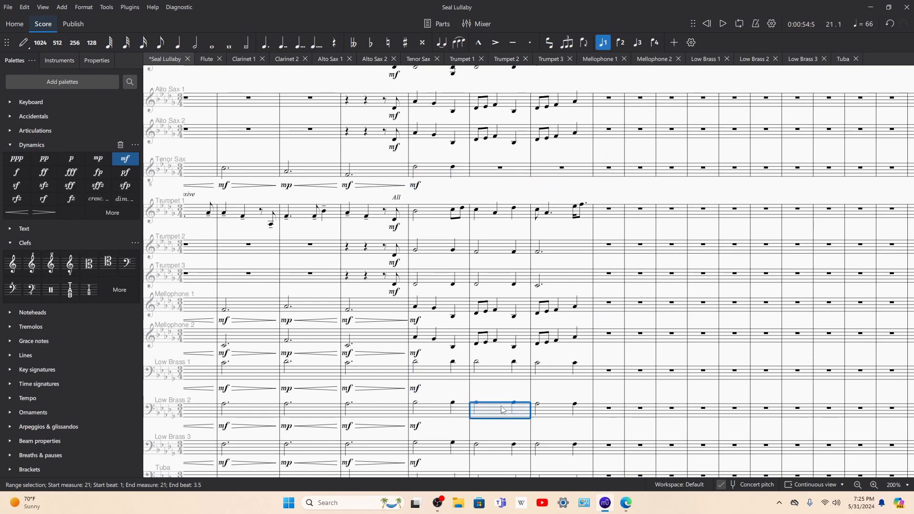
click(567, 452)
click(542, 182)
click(543, 169)
Step: Play back from the tenor sax's first note of measure 20 to the start of measure 23
key(space)
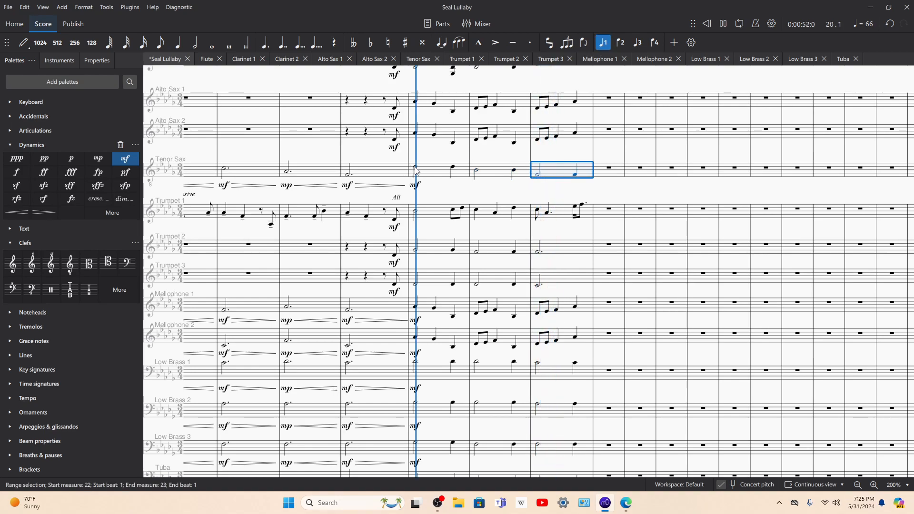
click(416, 168)
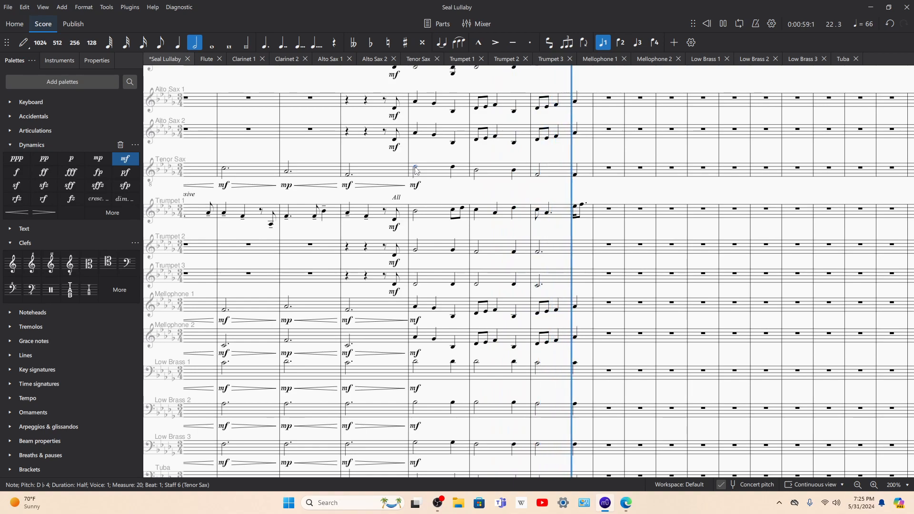
key(space)
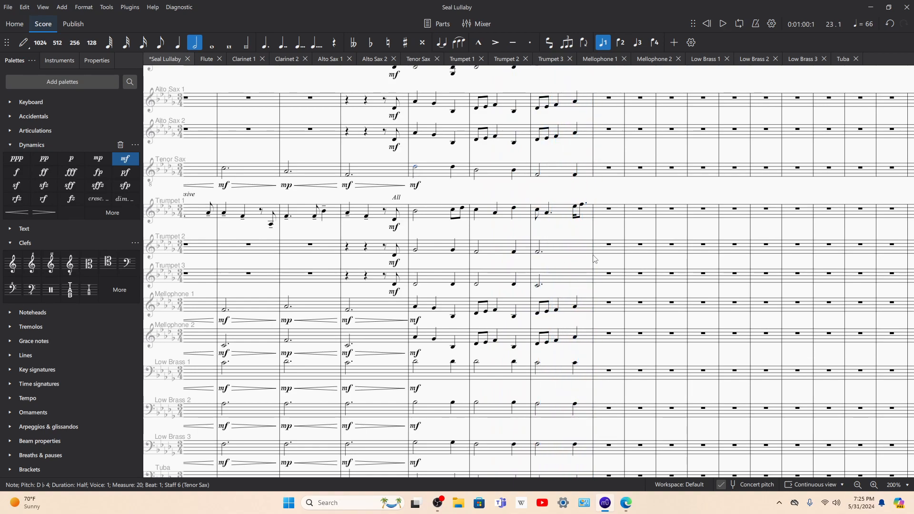
Step: Play back the end of measure 22 from beat 3 of Trumpet 1 and select Mellophone 1 measure 22
click(571, 213)
key(space)
click(564, 310)
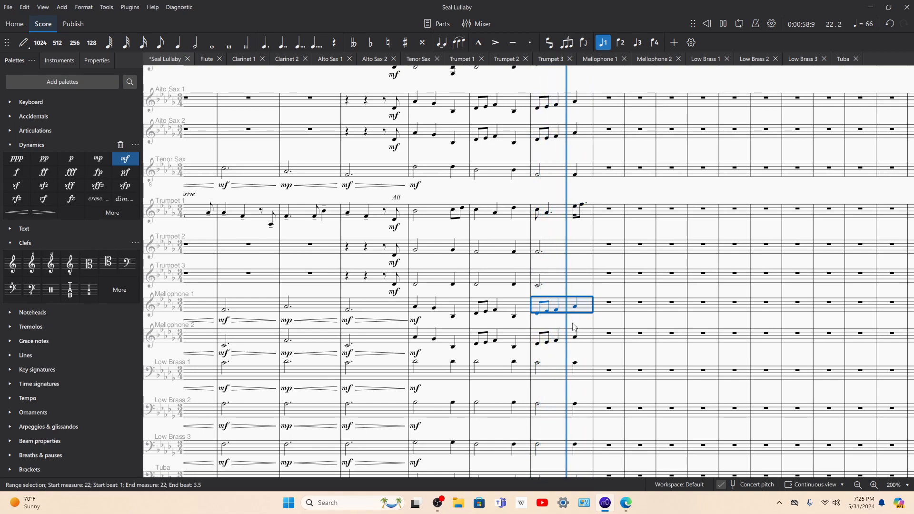
Step: Play back the score from Trumpet 1's first note of measure 20
click(575, 209)
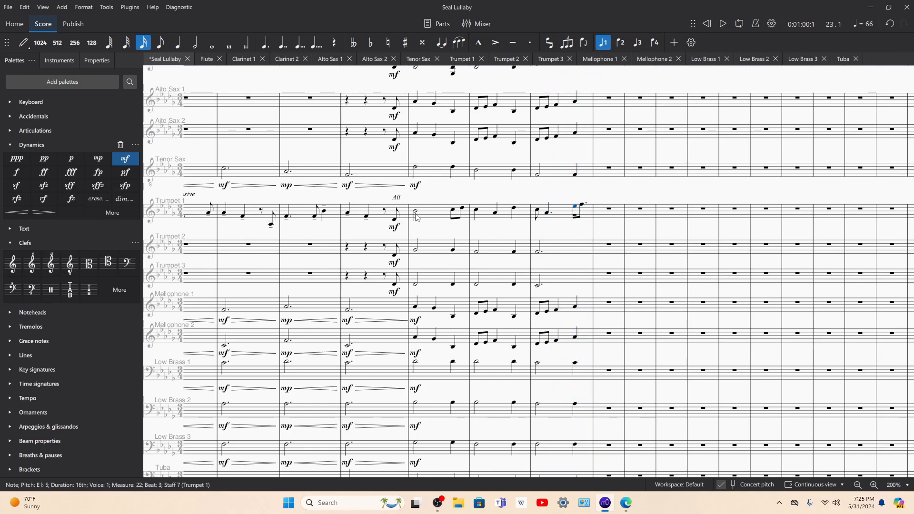
key(space)
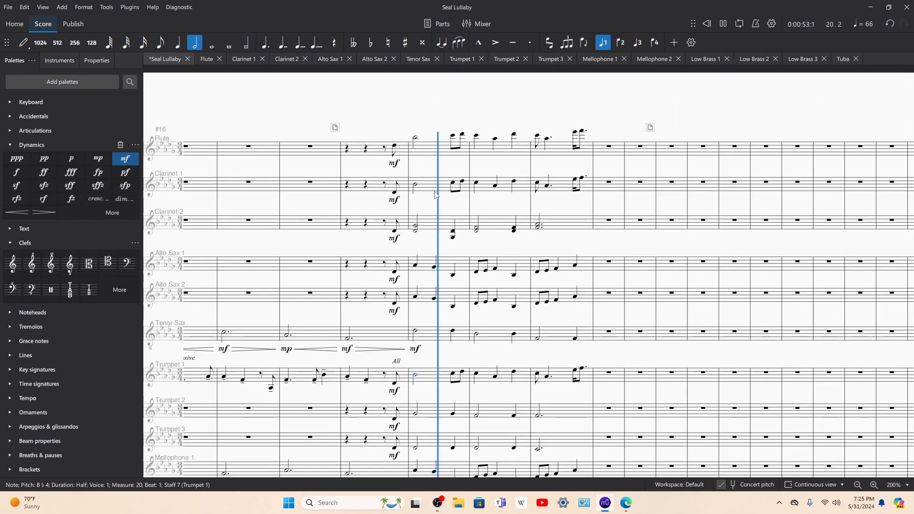
Step: Add slurs to the Flute through Mellophone 2 staves, spanning the eighth-note pickup in measure 19 to the end of measure 22
click(394, 138)
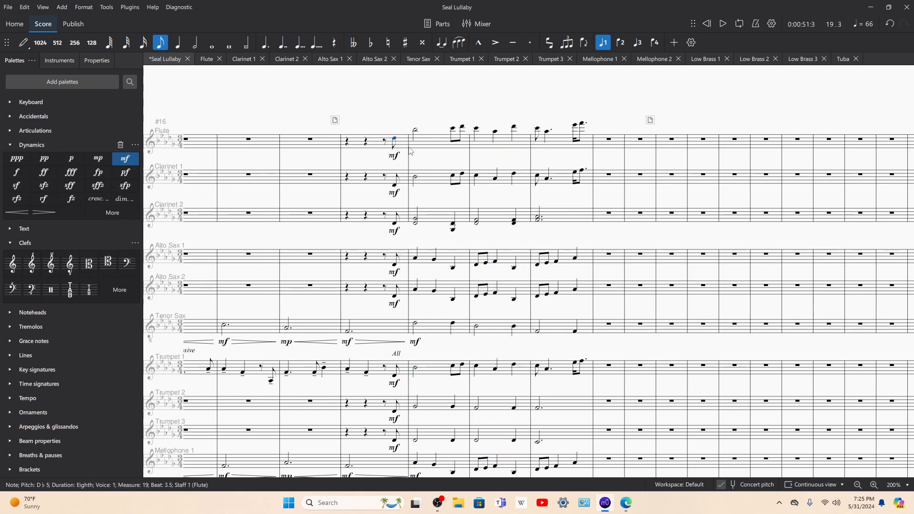
scroll(498, 179, down, 7)
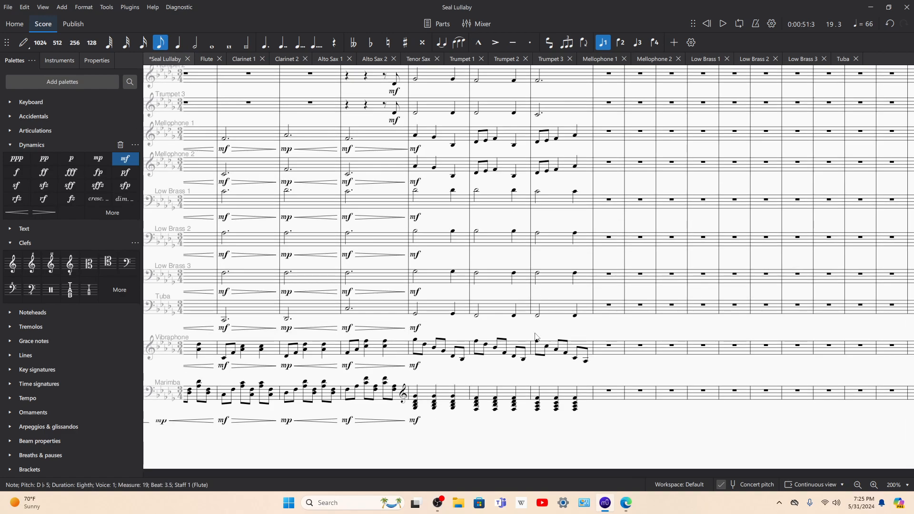
scroll(523, 254, up, 1)
shift+click(564, 206)
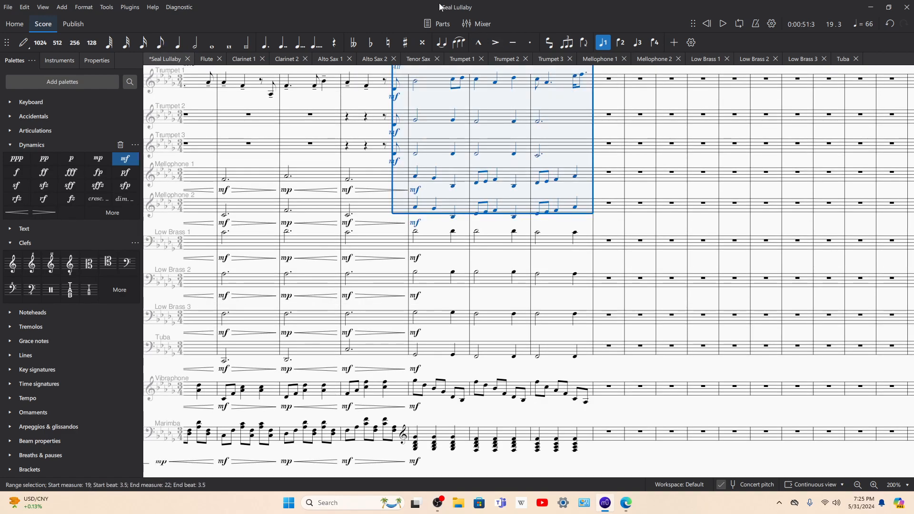
click(458, 43)
Step: Play back the slurred passage from the measure 19 pickup into measure 23, reviewing the staves up to the flute
key(space)
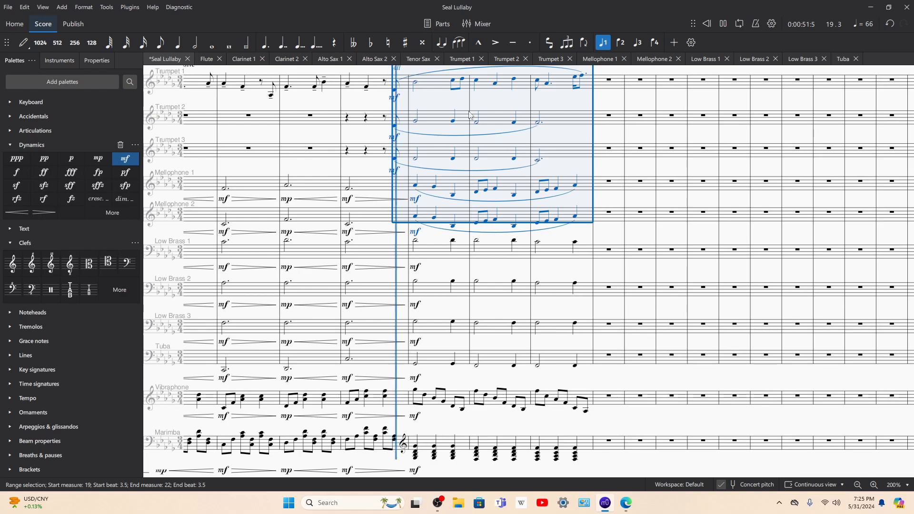
scroll(504, 170, up, 4)
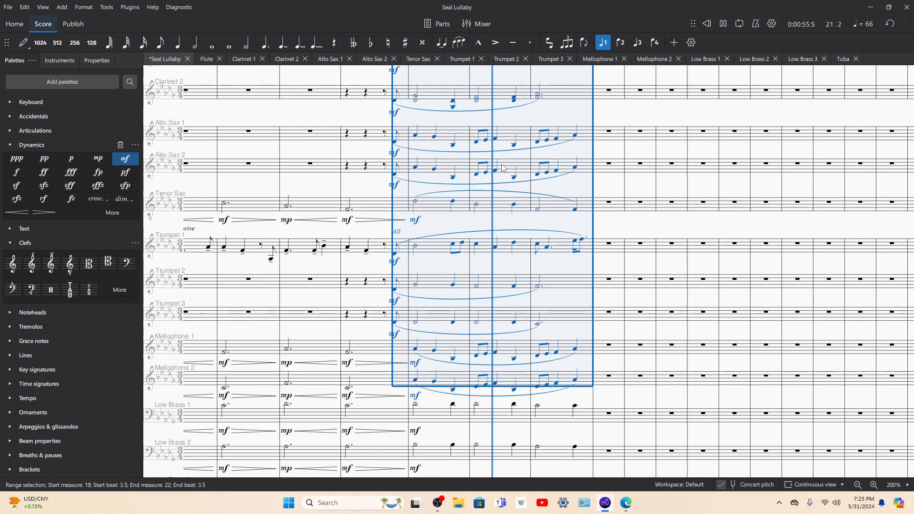
scroll(503, 168, up, 2)
scroll(502, 168, up, 1)
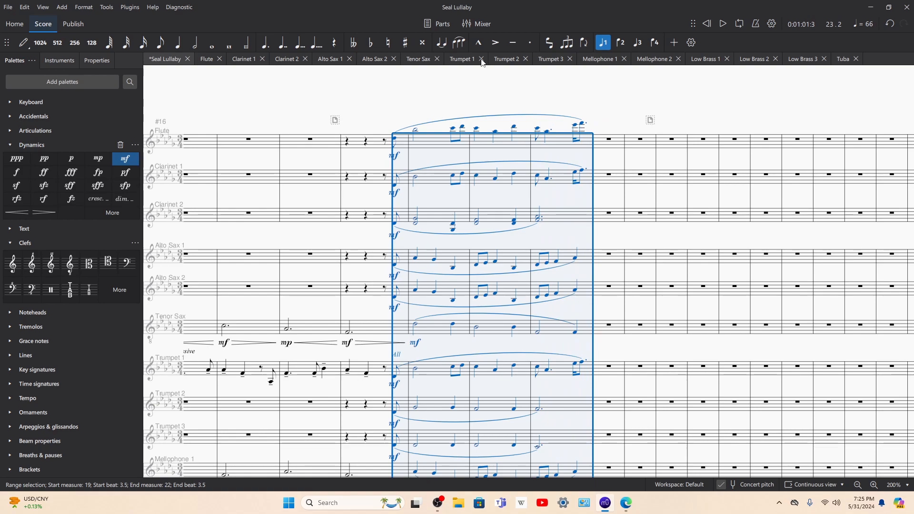
Step: Open the Trumpet 1 part and play it back from the first note of measure 18 to measure 23
click(462, 59)
key(space)
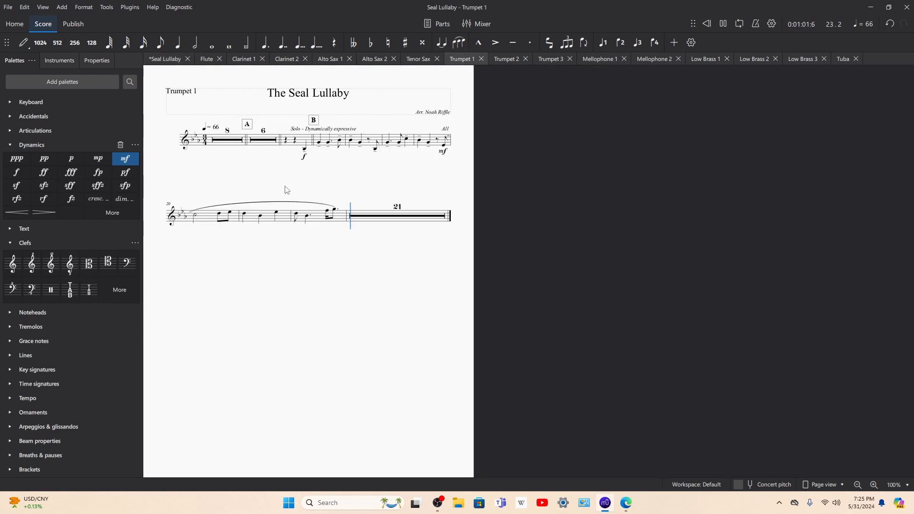
key(space)
click(388, 143)
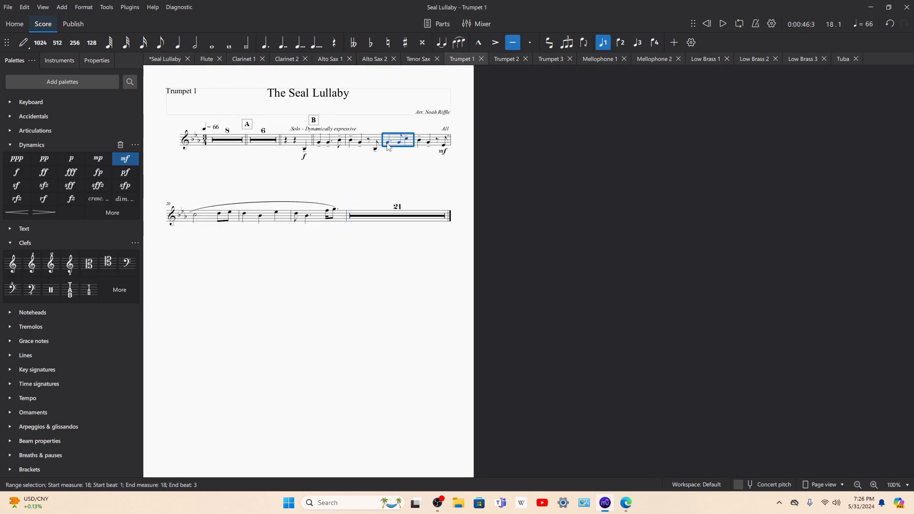
click(387, 142)
key(space)
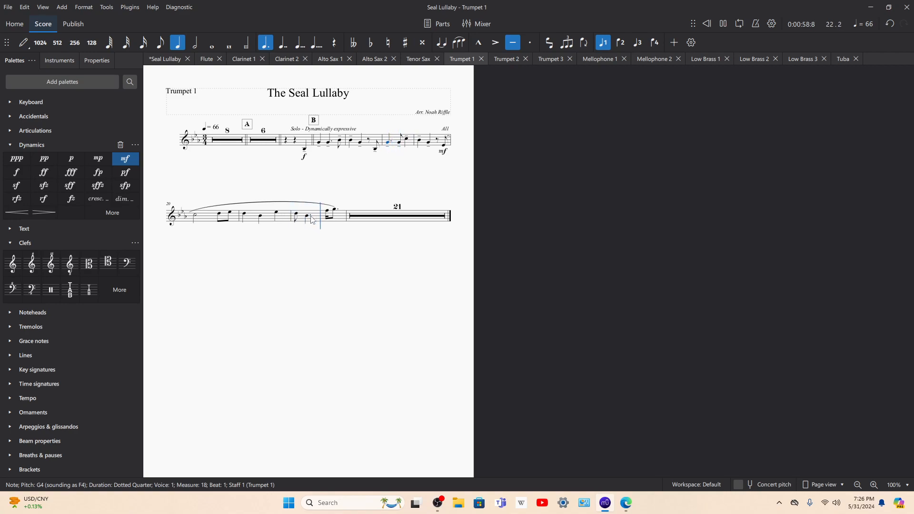
key(space)
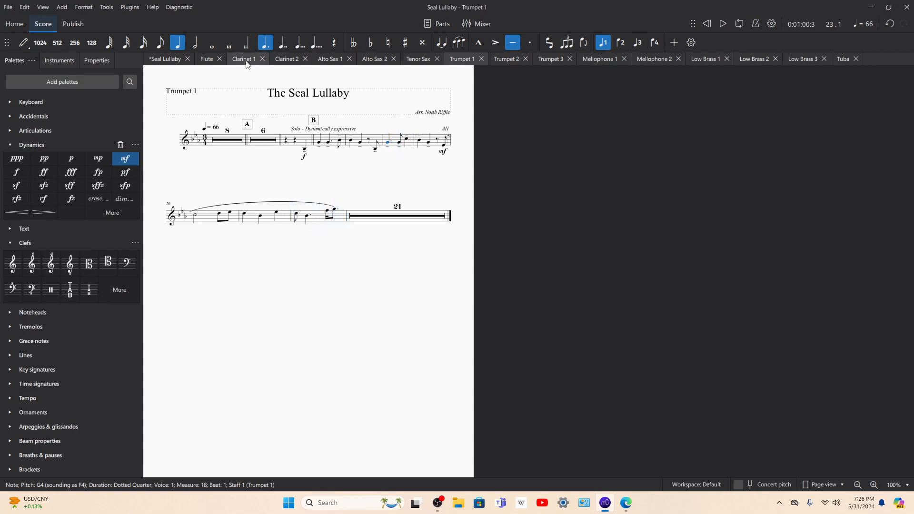
Step: Open the Clarinet 1 part and play back excerpts from the measure 19 pickup, rehearsal mark A and beat 2 of measure 6
click(244, 59)
click(444, 213)
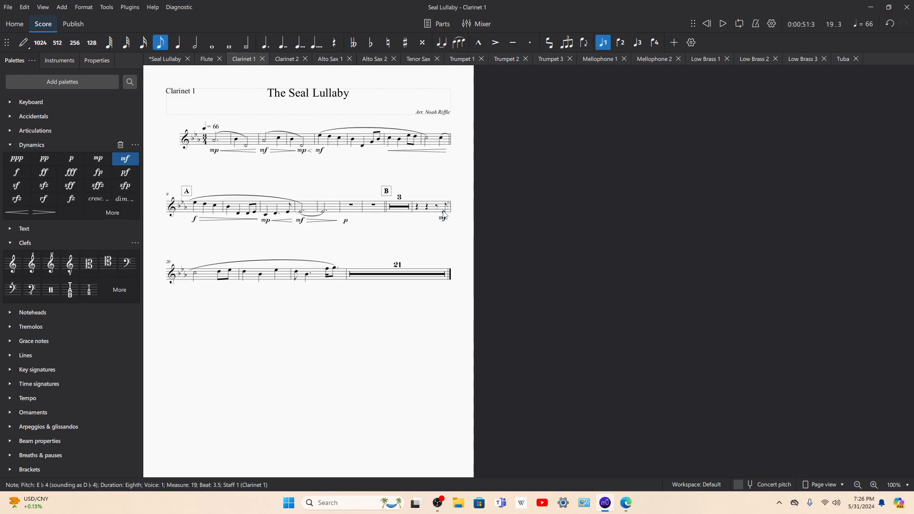
click(195, 205)
key(space)
click(363, 146)
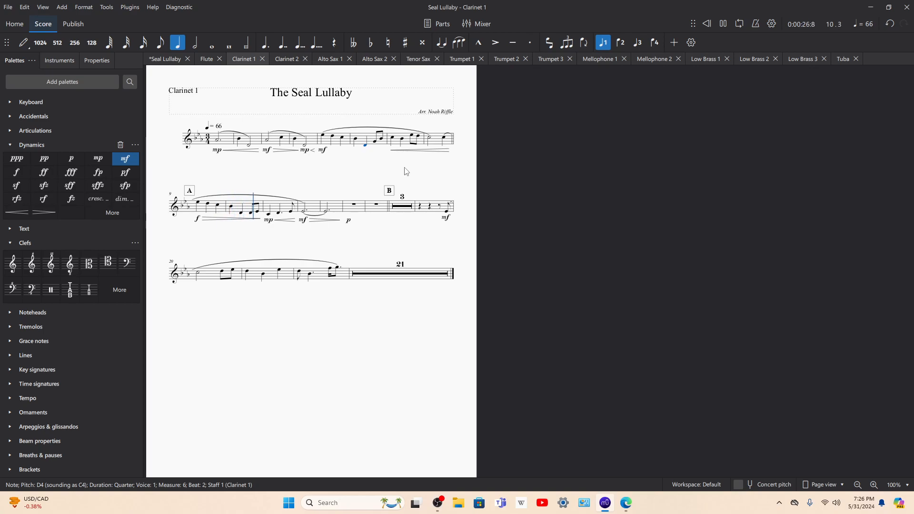
Step: Expand the multimeasure rests in the Clarinet 1 part and play back from the first note of measure 11
key(m)
key(m)
key(m)
key(space)
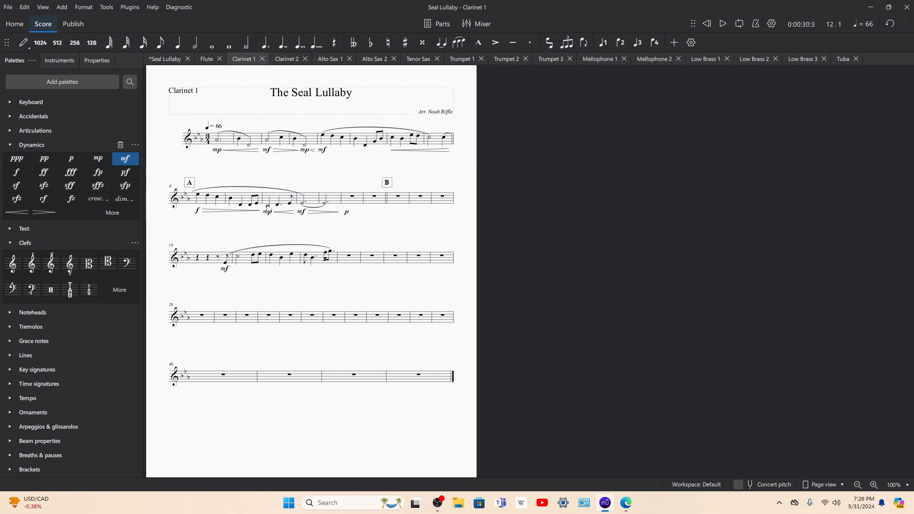
click(268, 206)
key(space)
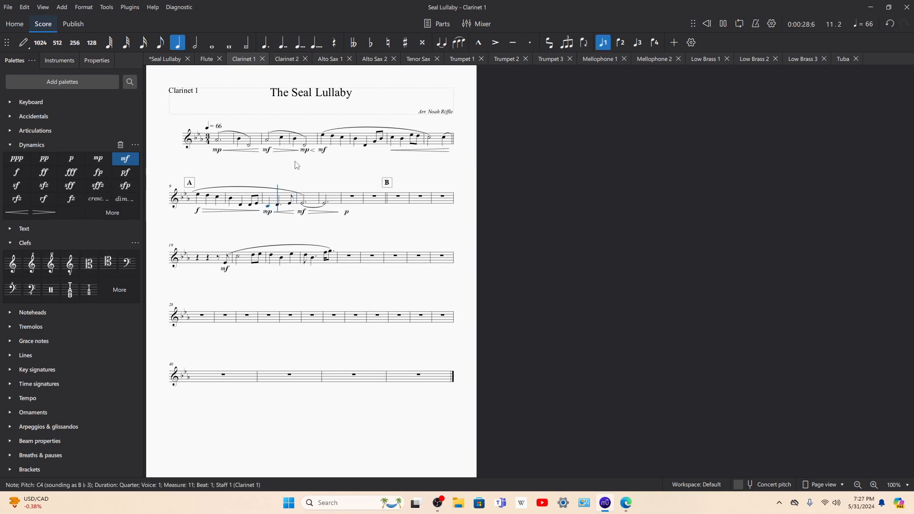
Step: Toggle the Clarinet 1 part's multimeasure rests between collapsed and expanded, ending with them collapsed
click(231, 266)
key(m)
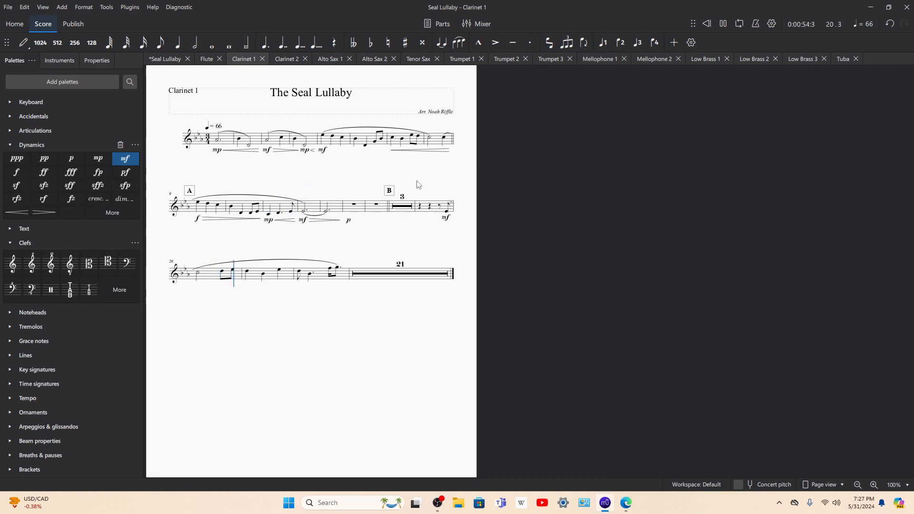
key(m)
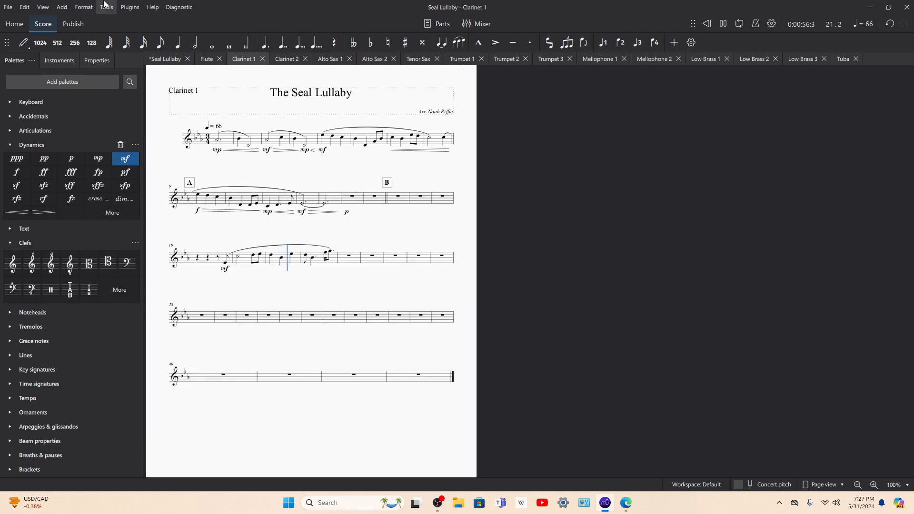
key(m)
key(n)
key(n)
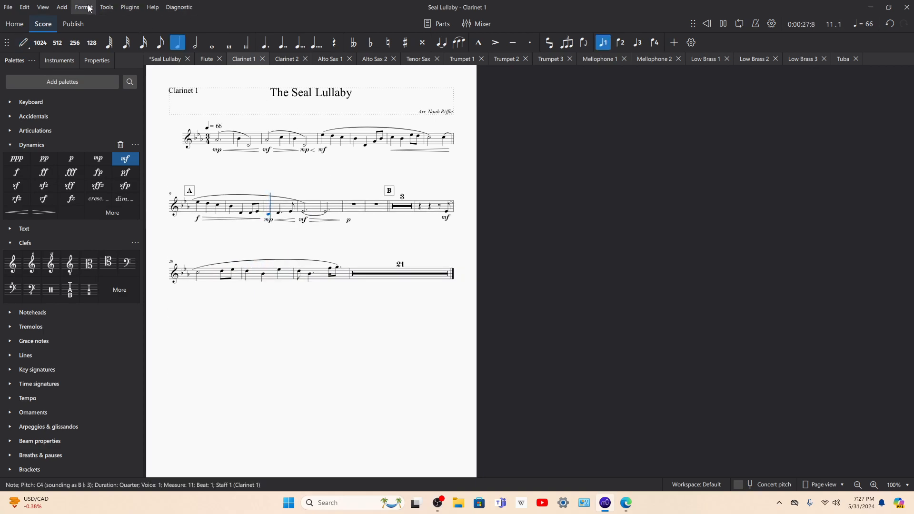
Step: Set the staff space to 0.075 in in the page settings and apply the settings to all parts
click(89, 8)
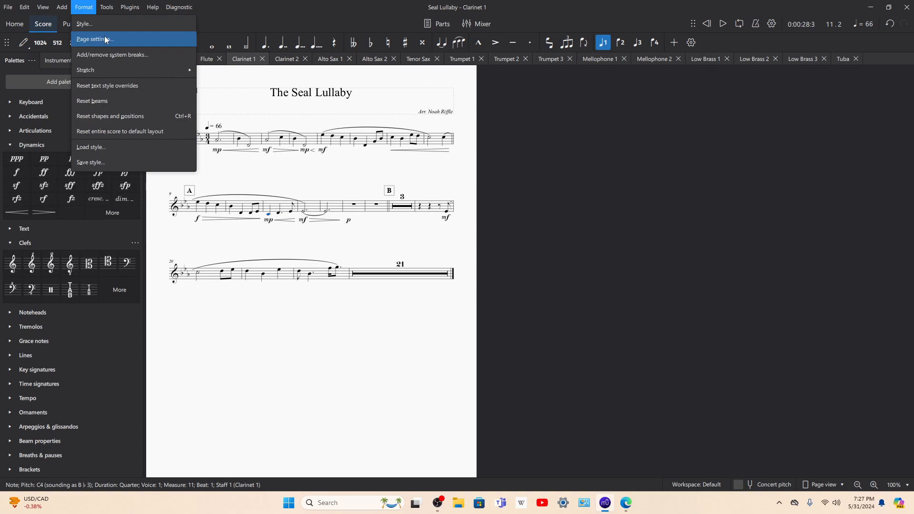
click(108, 38)
click(450, 272)
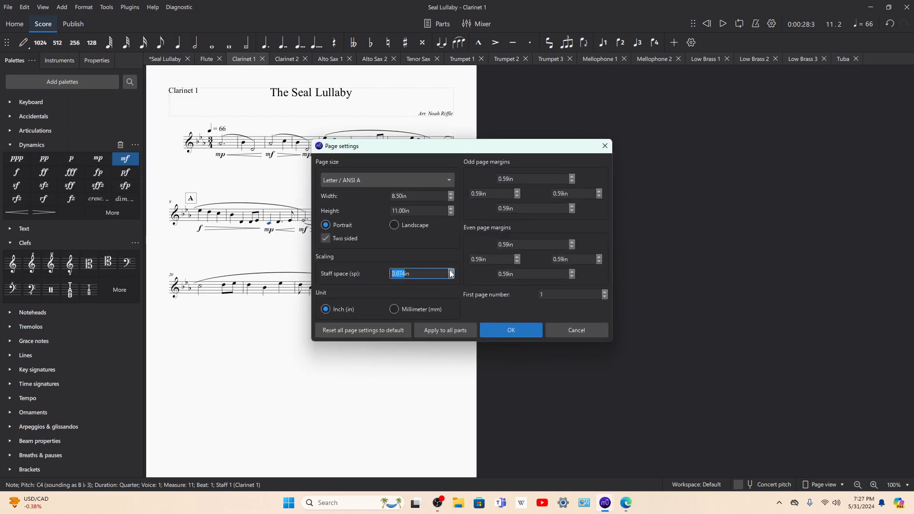
click(450, 272)
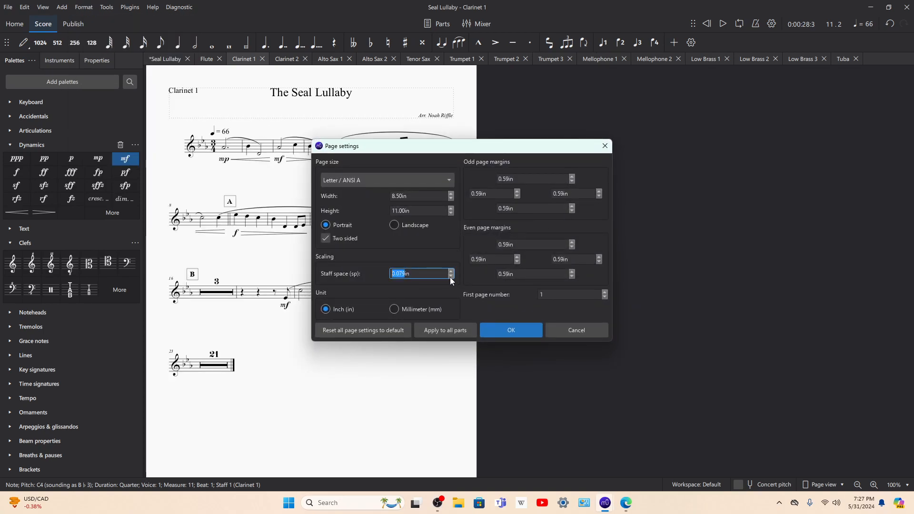
click(450, 277)
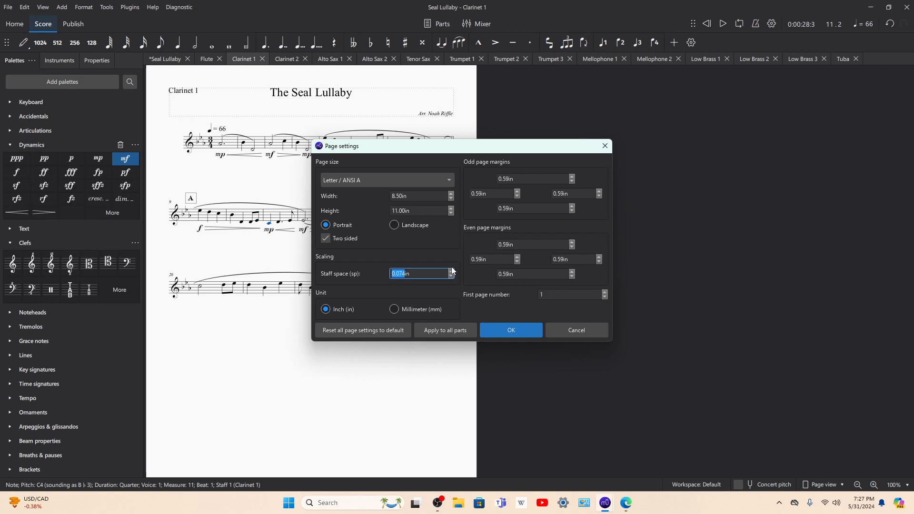
click(451, 271)
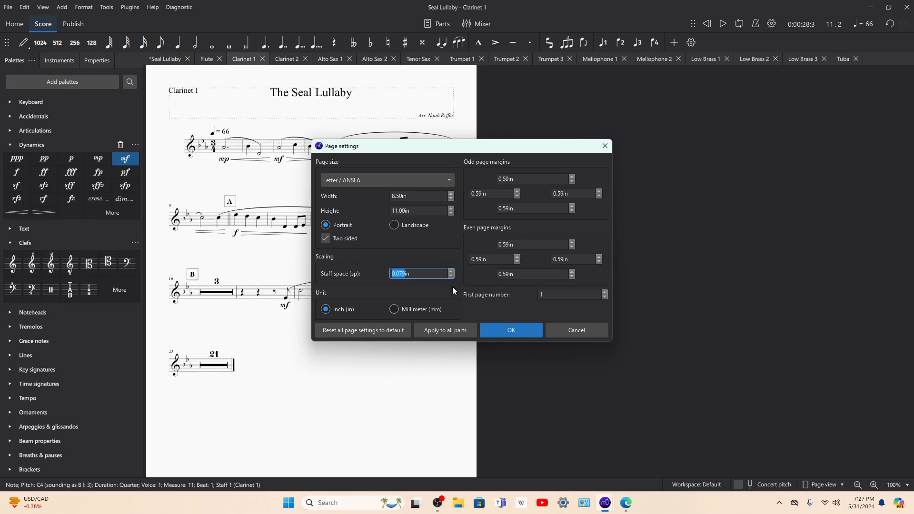
click(464, 330)
click(499, 329)
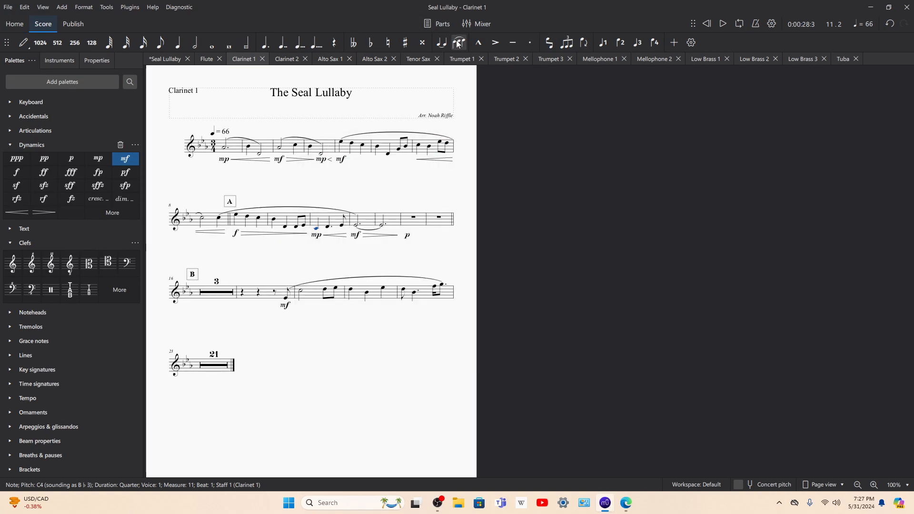
Step: Open the Trumpet 1 part and play it back from beat 3 of measure 15
click(462, 59)
click(325, 157)
key(space)
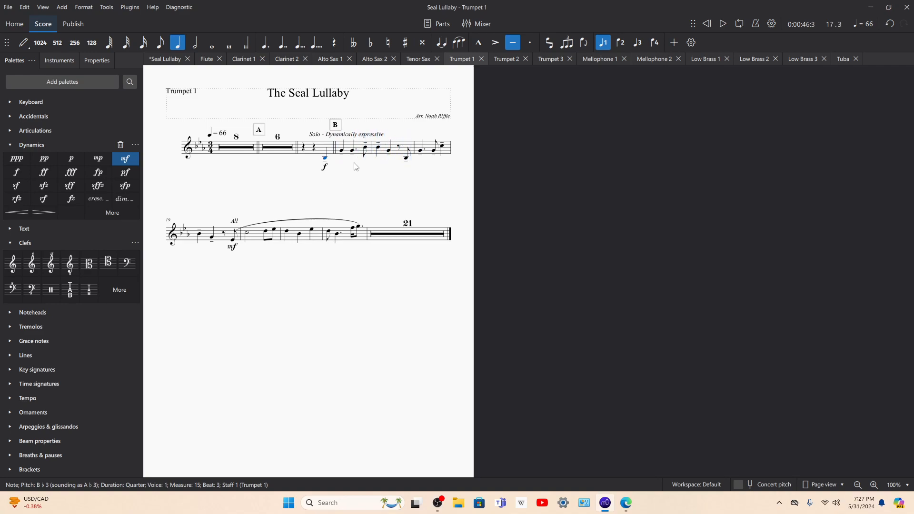
Step: Open the Mellophone 1 part and play it back from its first note at rehearsal mark B
click(595, 59)
click(316, 144)
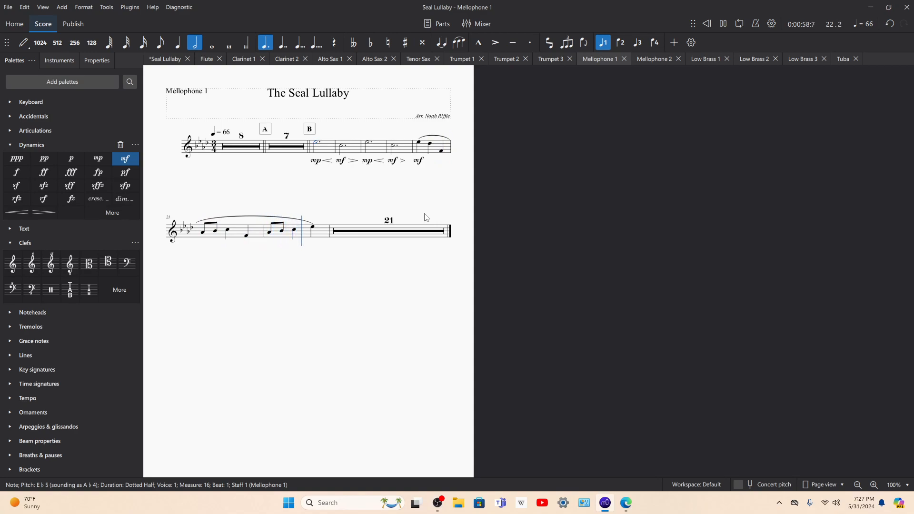
key(space)
Step: Play back the Low Brass 1 part from measure 5 and follow along in the Low Brass 2 and Low Brass 3 parts
click(699, 59)
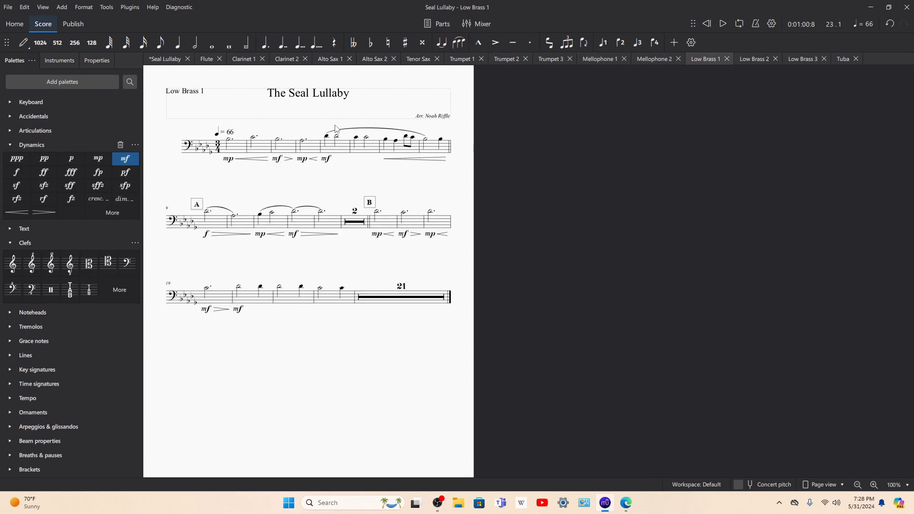
click(327, 137)
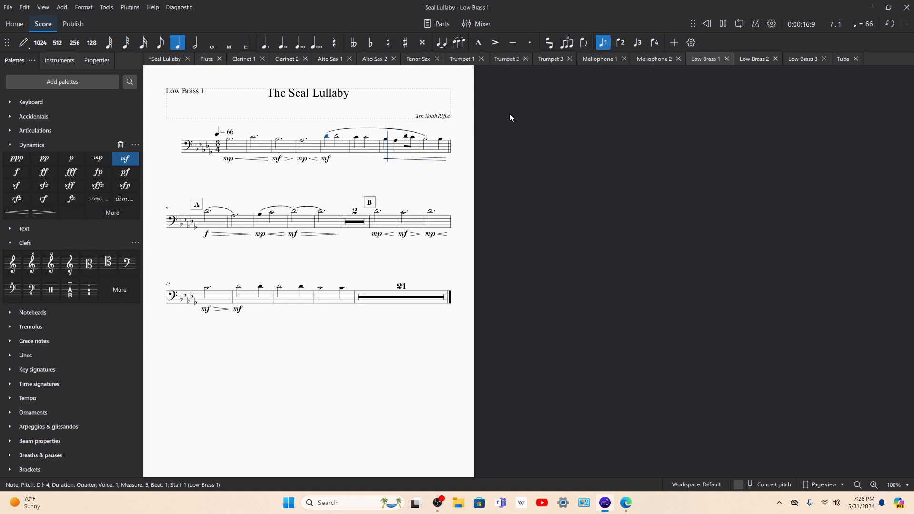
click(754, 59)
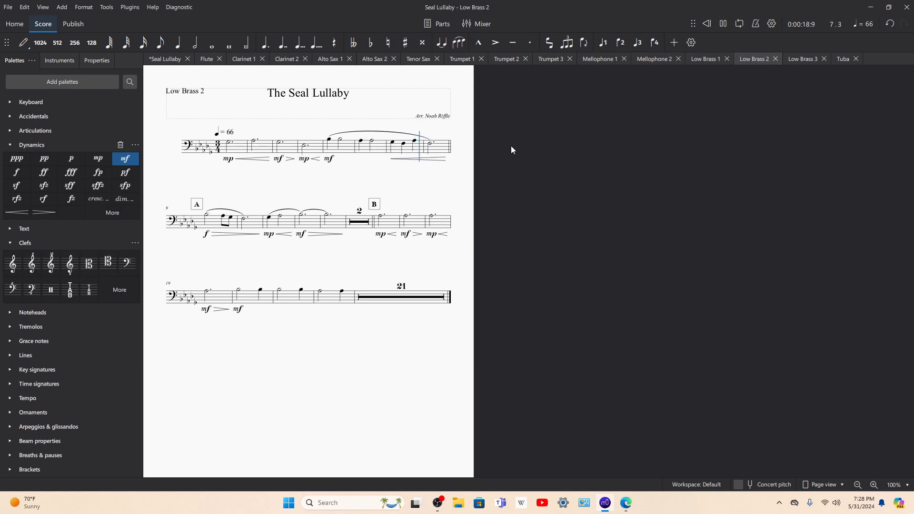
click(808, 60)
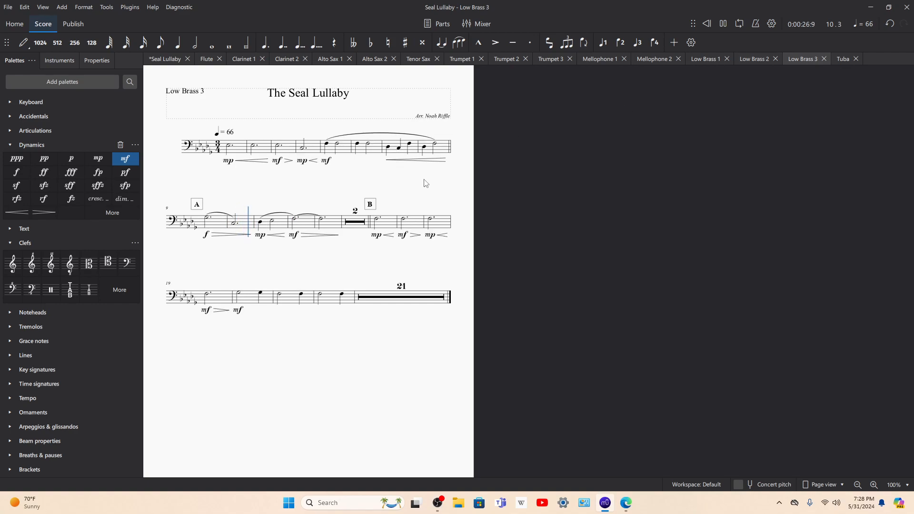
Step: Open the Tuba part and skip its playback forward note by note from measure 1 to measure 18
click(836, 61)
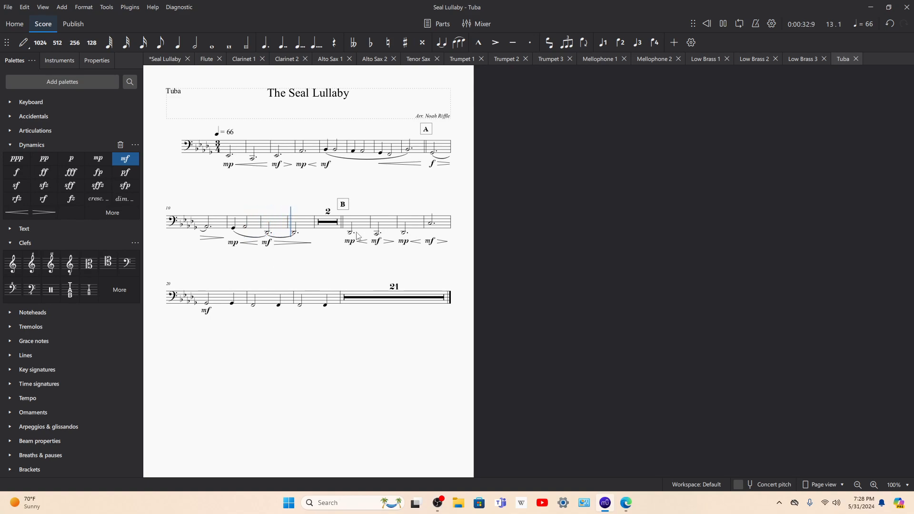
key(Right)
key(Right)
key(Right)
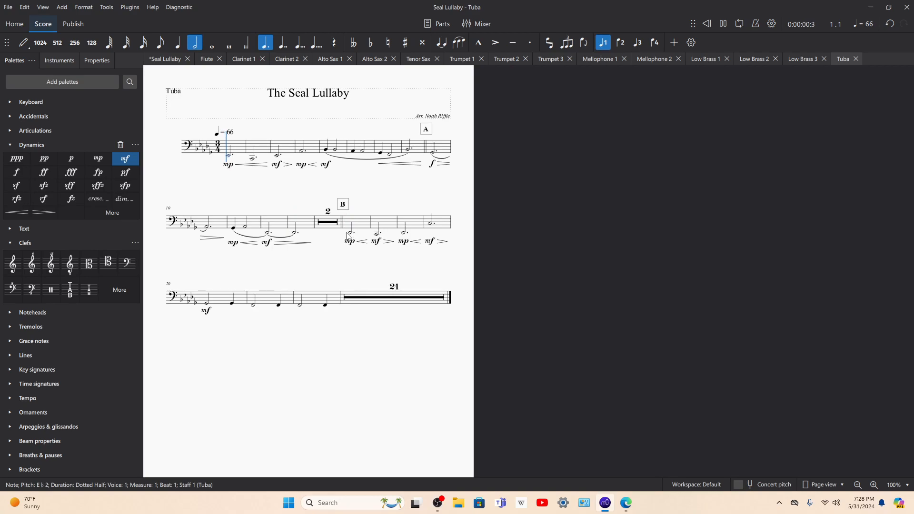
key(Right)
key(Right)
key(Right)
key(Right)
key(Right)
key(Right)
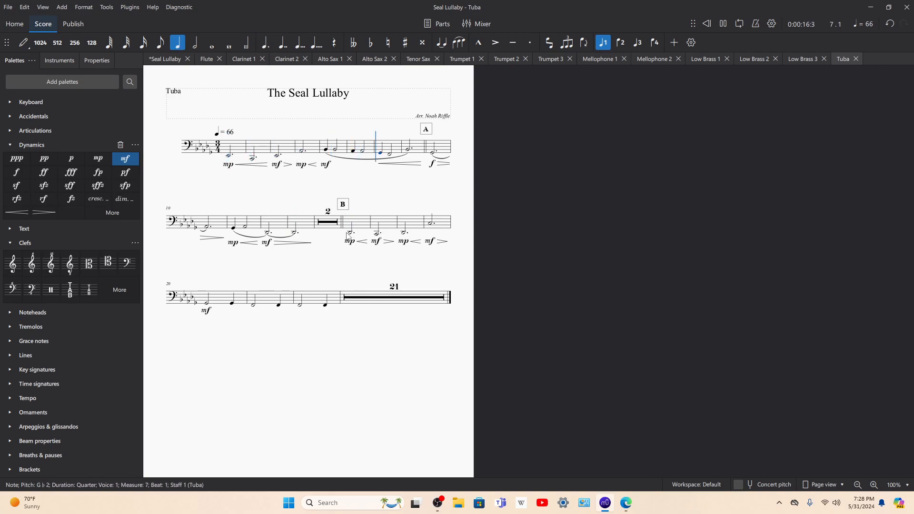
key(Right)
key(Right)
key(Right)
key(Right)
key(Right)
key(Right)
key(Right)
key(Right)
key(Right)
key(Right)
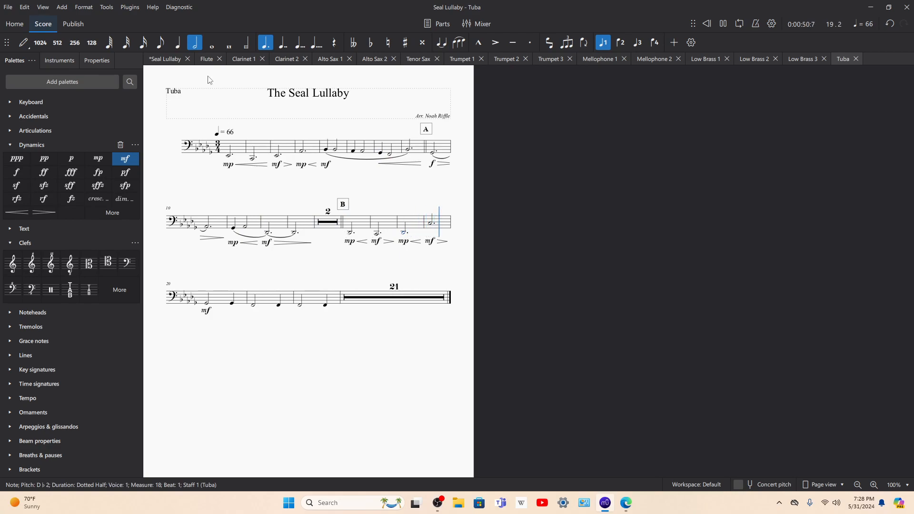
Step: Return to the full Seal Lullaby score, follow the playback through the lower staves and stop it at measure 23
click(162, 60)
click(478, 96)
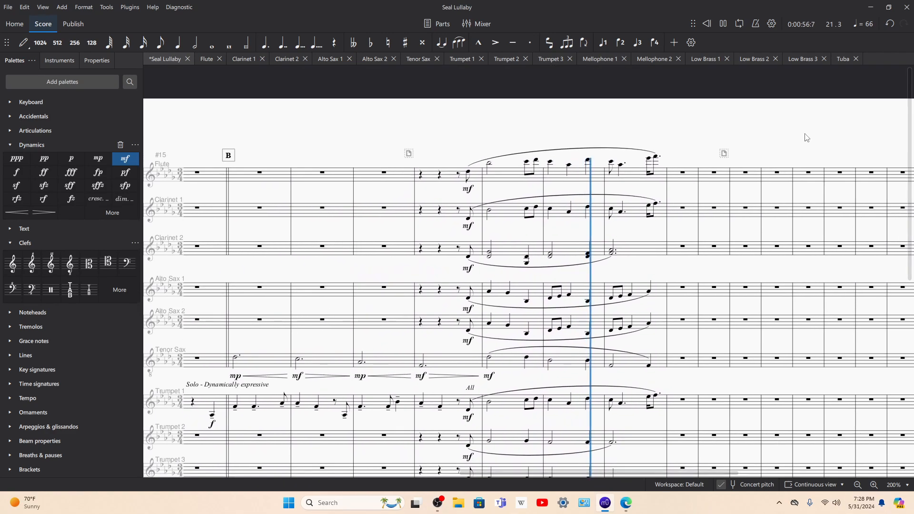
scroll(806, 139, down, 2)
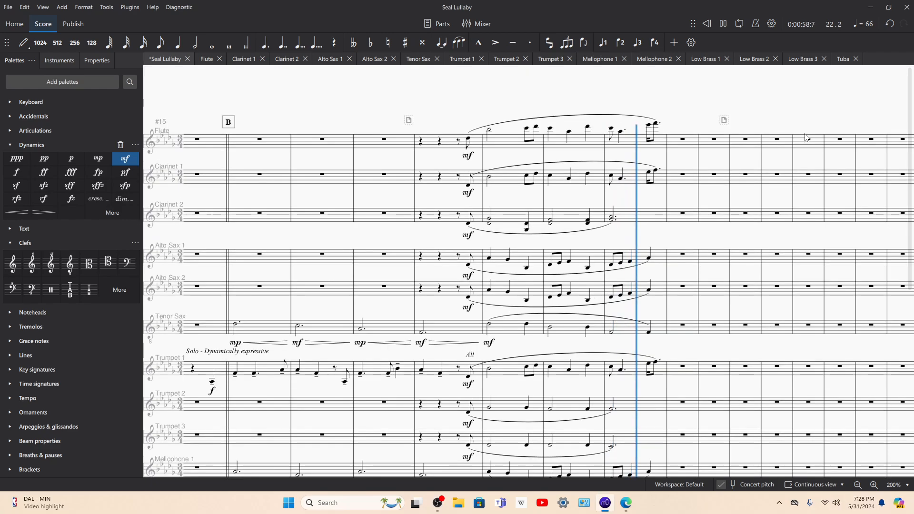
scroll(881, 187, down, 4)
key(space)
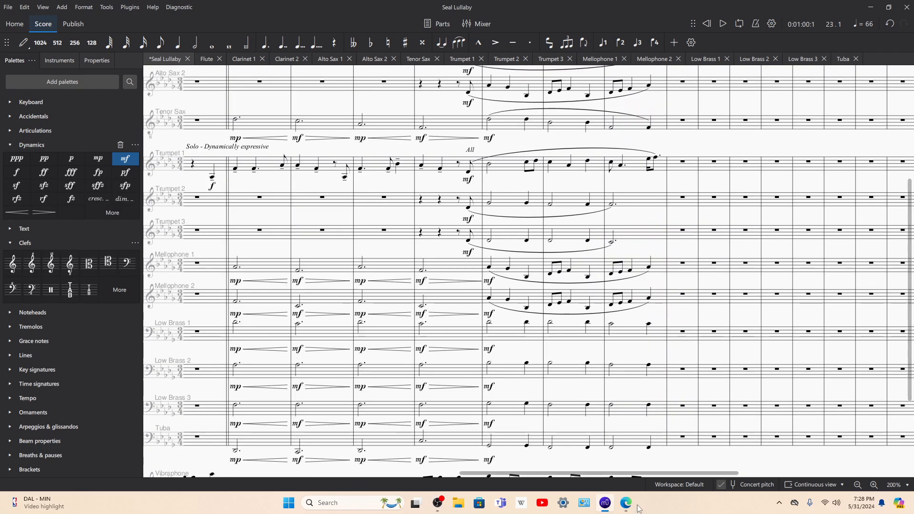
mouse_move(626, 502)
scroll(643, 426, down, 3)
scroll(643, 426, up, 8)
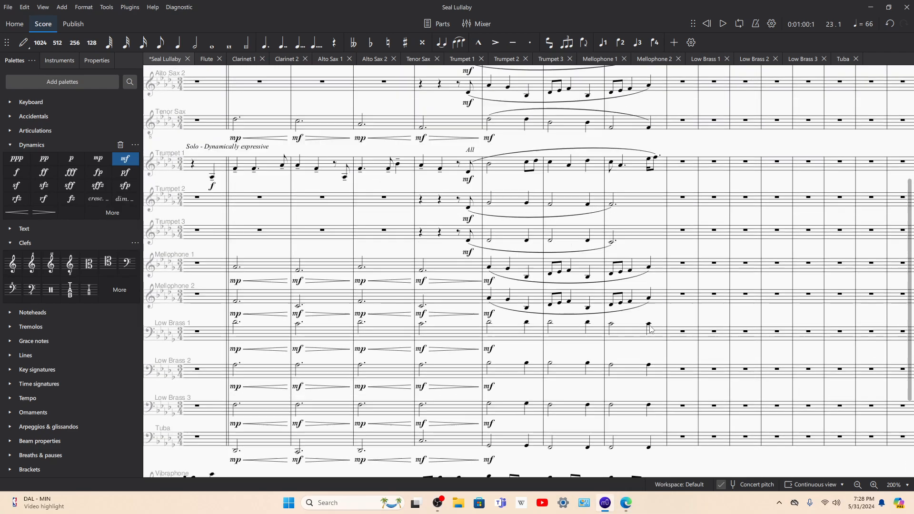
Step: Switch to the sheet-music PDF in Edge and examine measure 23 of all four vocal staves on page 5
click(625, 502)
scroll(549, 289, down, 1)
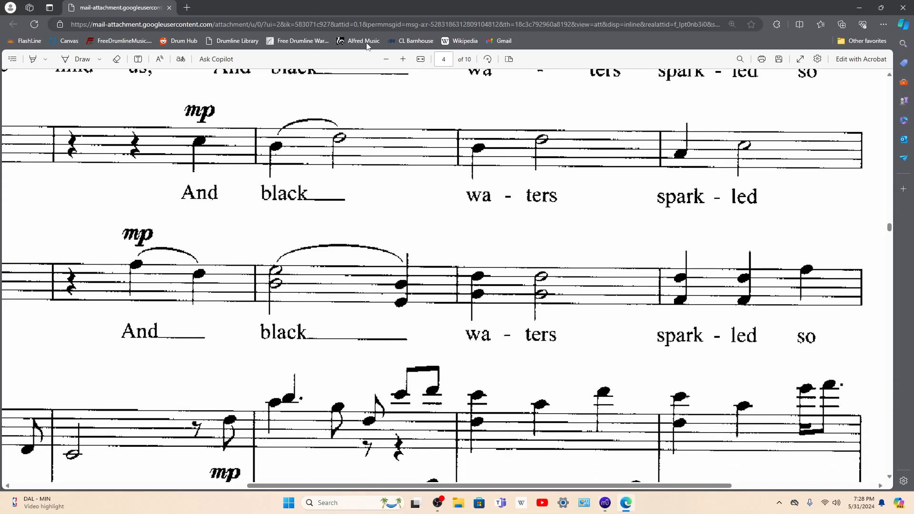
click(386, 59)
scroll(382, 85, down, 5)
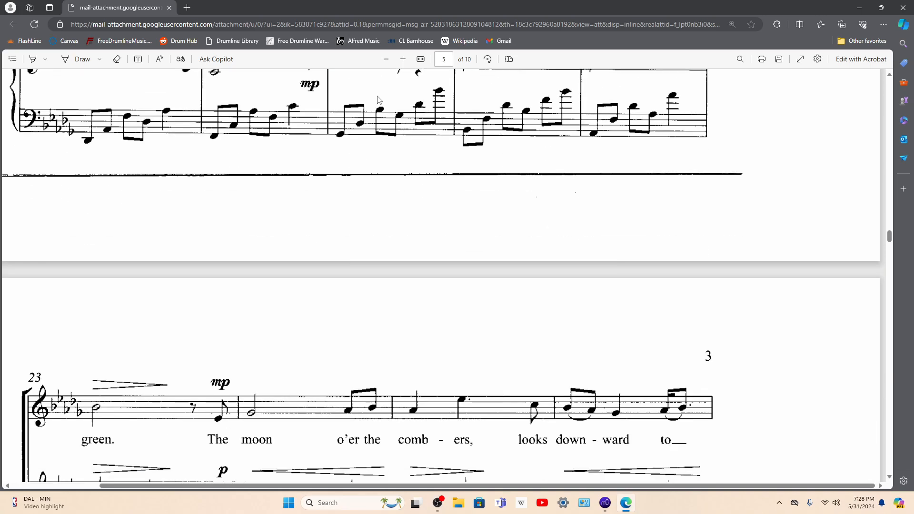
scroll(312, 270, down, 7)
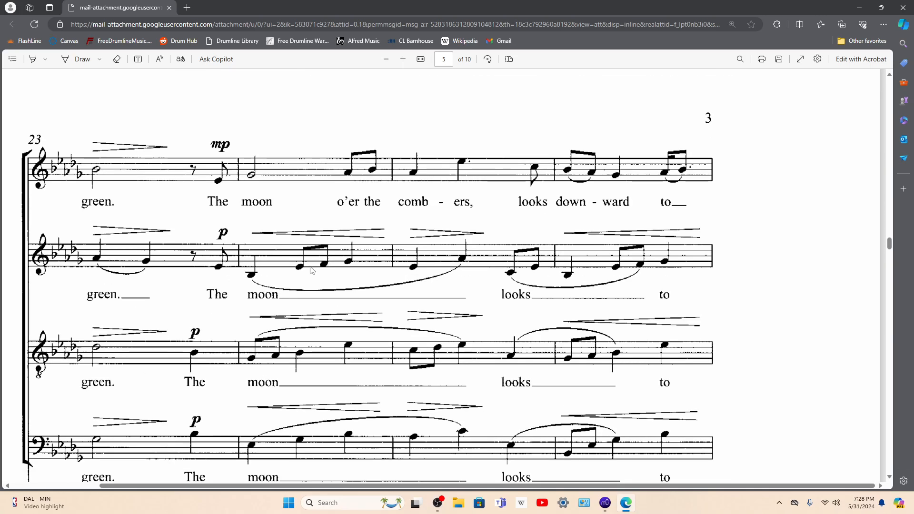
scroll(156, 217, left, 2)
scroll(276, 207, up, 2)
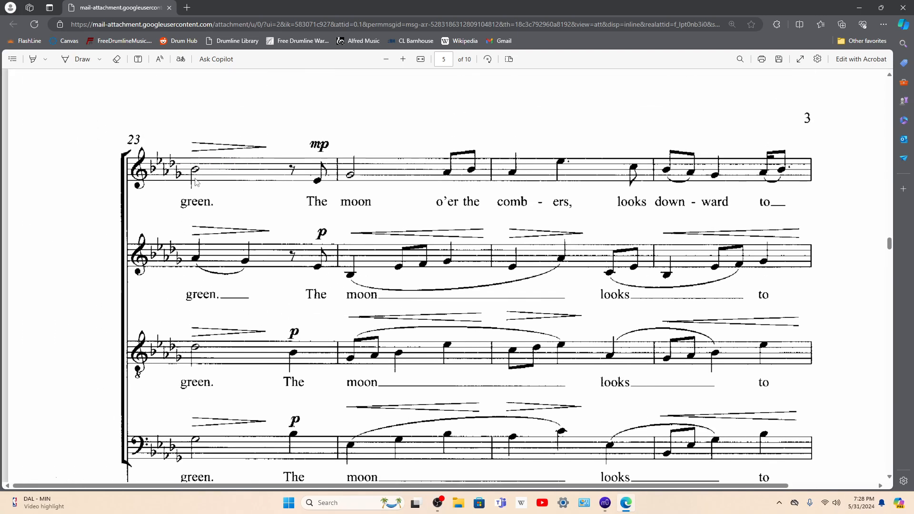
click(402, 59)
click(402, 59)
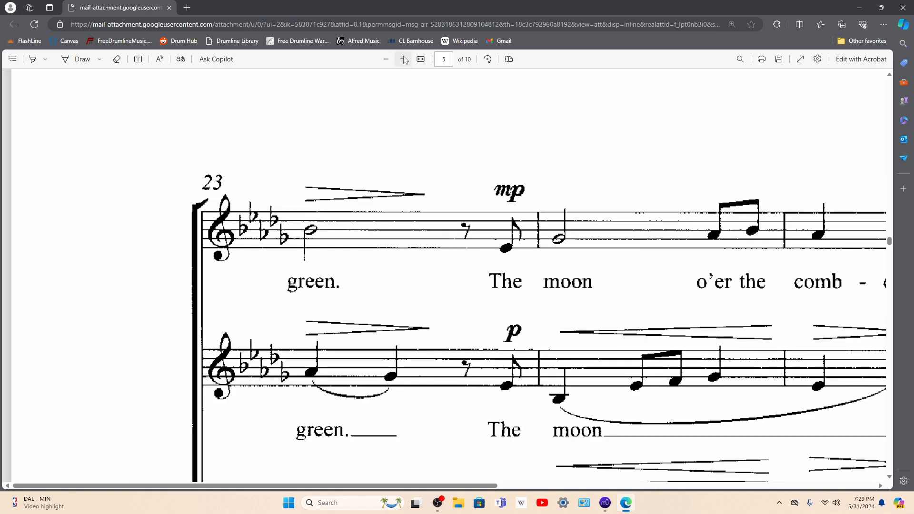
click(403, 59)
scroll(393, 176, down, 4)
scroll(392, 177, down, 5)
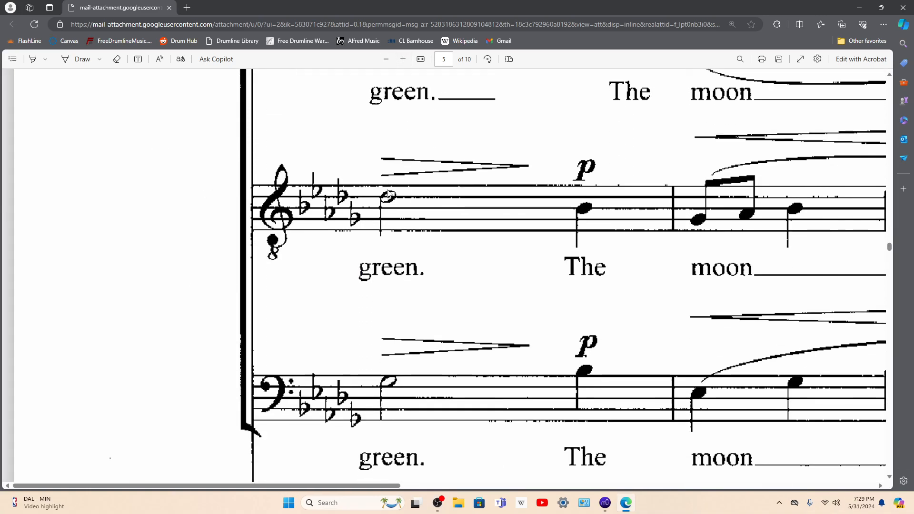
scroll(406, 210, up, 2)
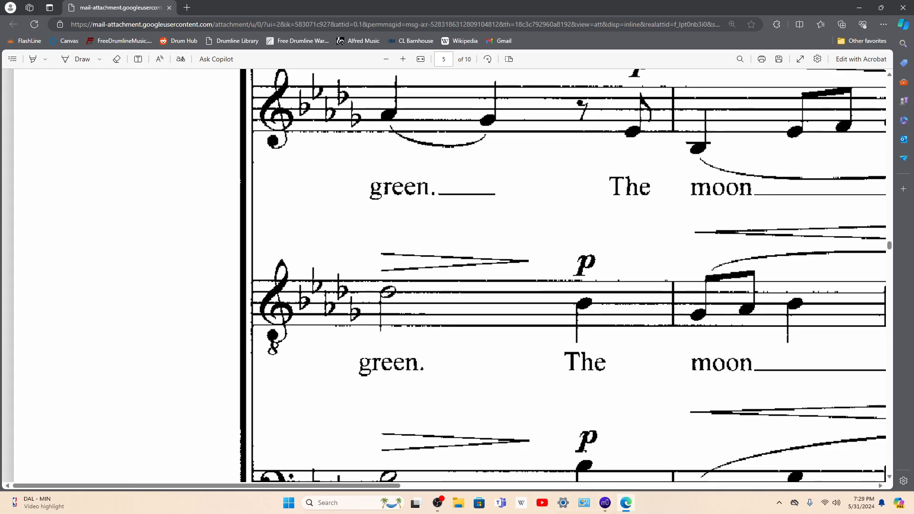
Step: Enlarge the MuseScore score to 400% around measure 23 and compare it with the top vocal staff of the PDF
click(605, 504)
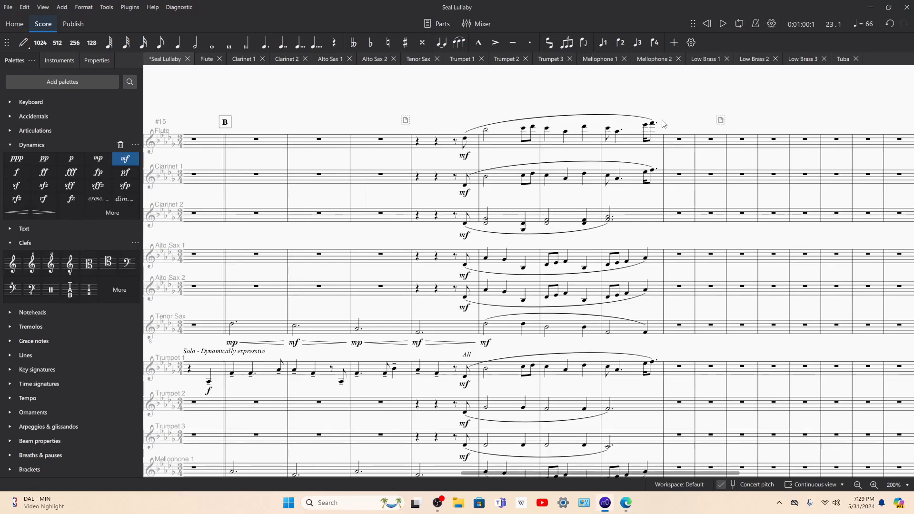
click(625, 503)
scroll(534, 408, up, 6)
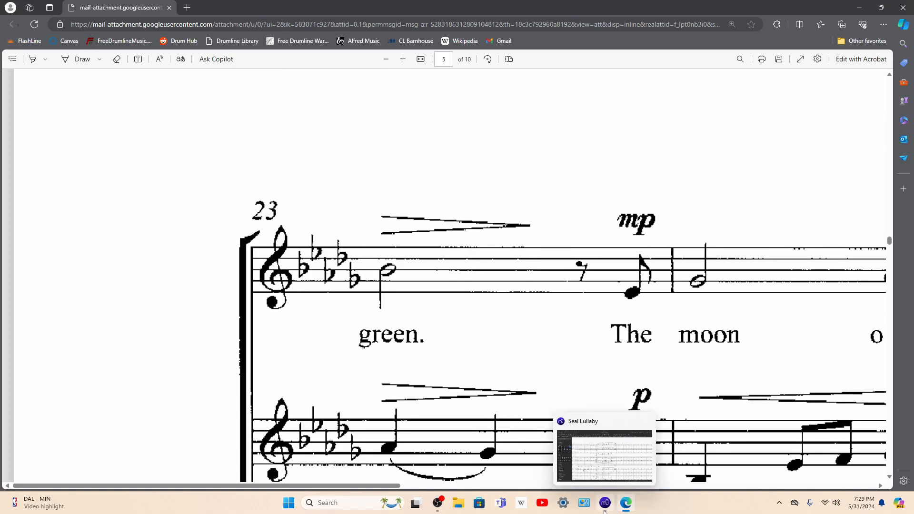
click(604, 502)
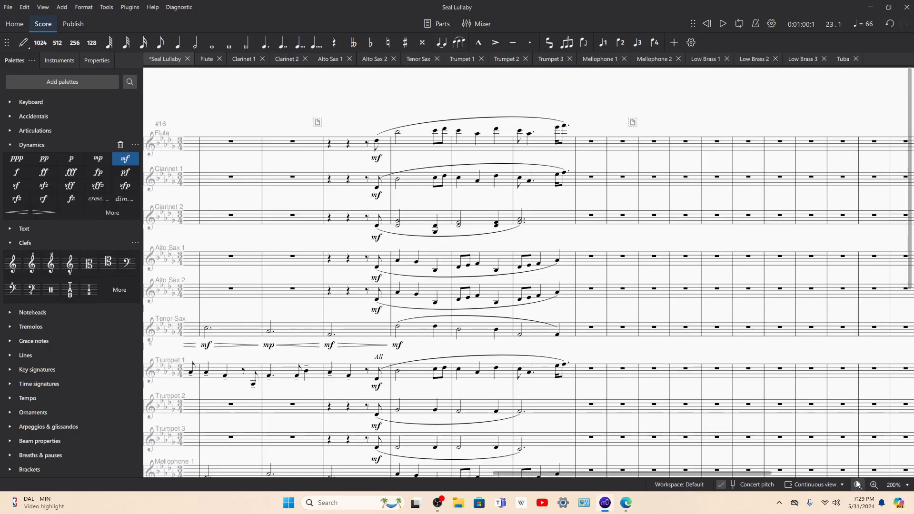
click(873, 485)
scroll(643, 174, up, 2)
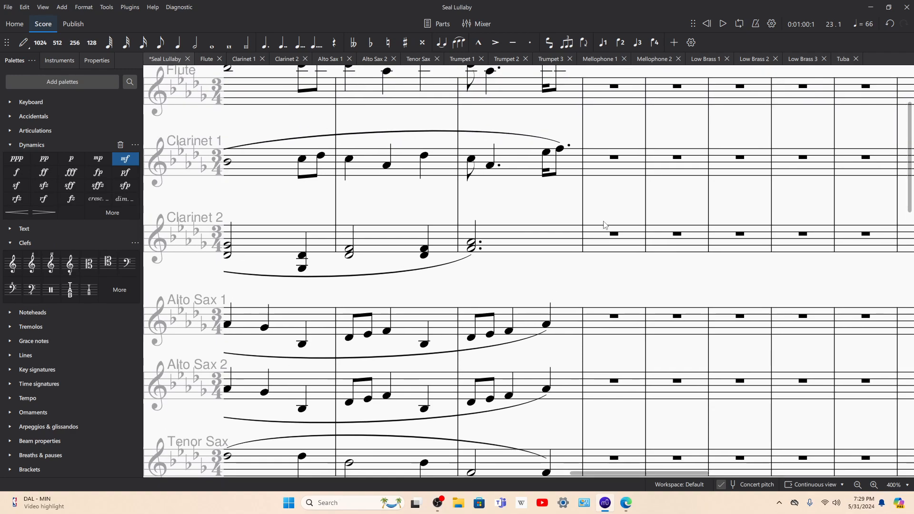
scroll(570, 140, up, 2)
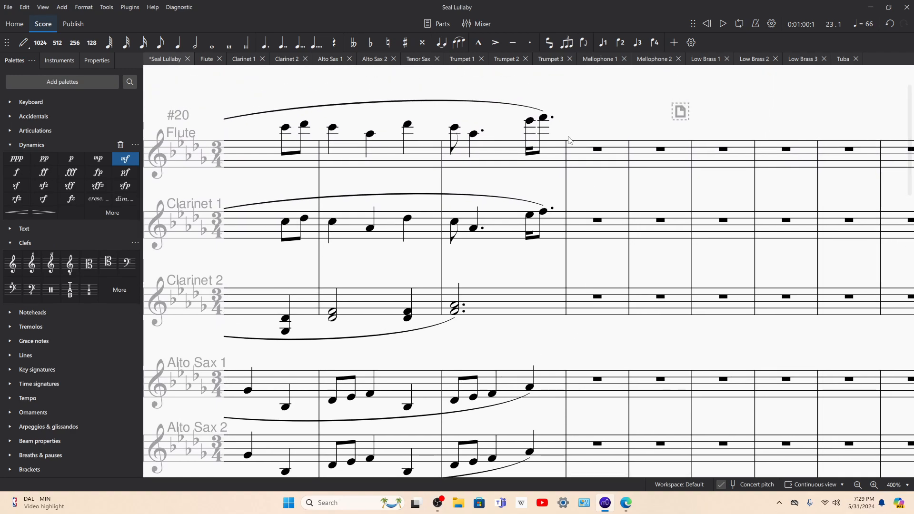
click(625, 503)
click(604, 502)
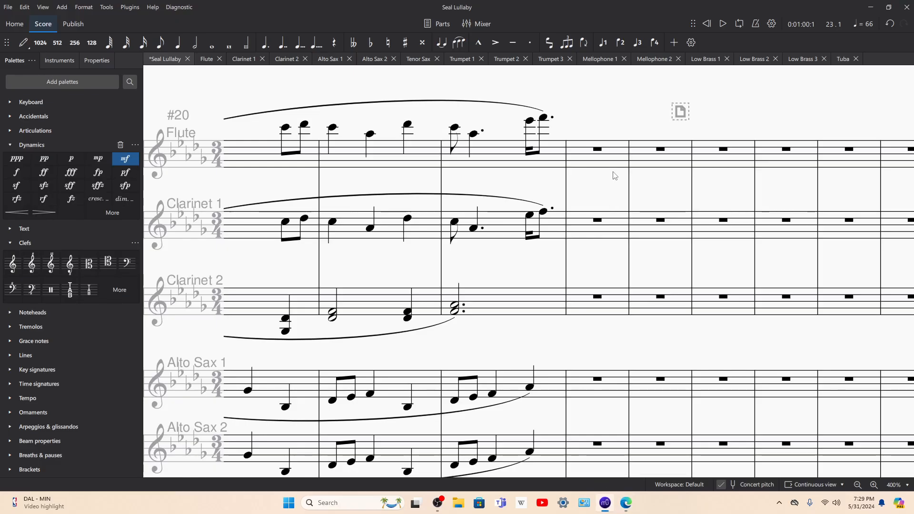
click(625, 504)
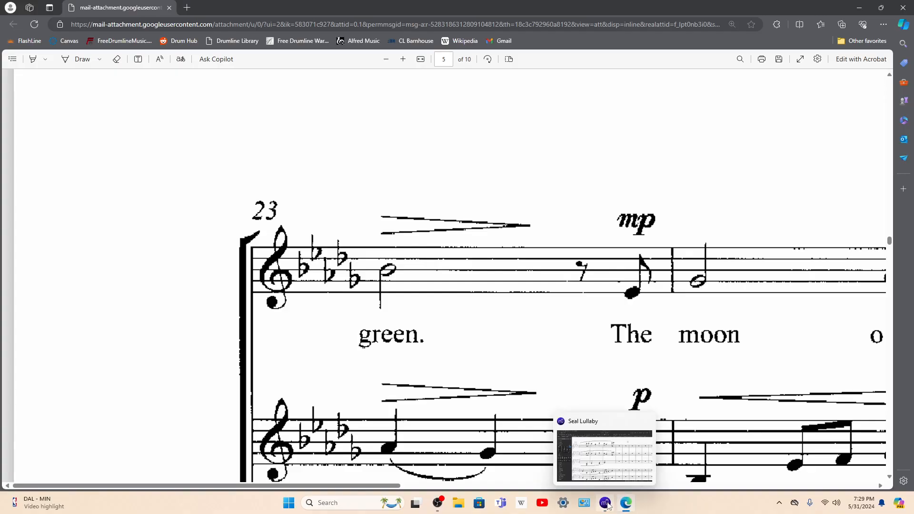
Step: Back in MuseScore, enter half notes on beat 1 of measure 23: B♭5 in the Flute and B♭4 in Clarinet 1
click(605, 502)
click(575, 166)
key(n)
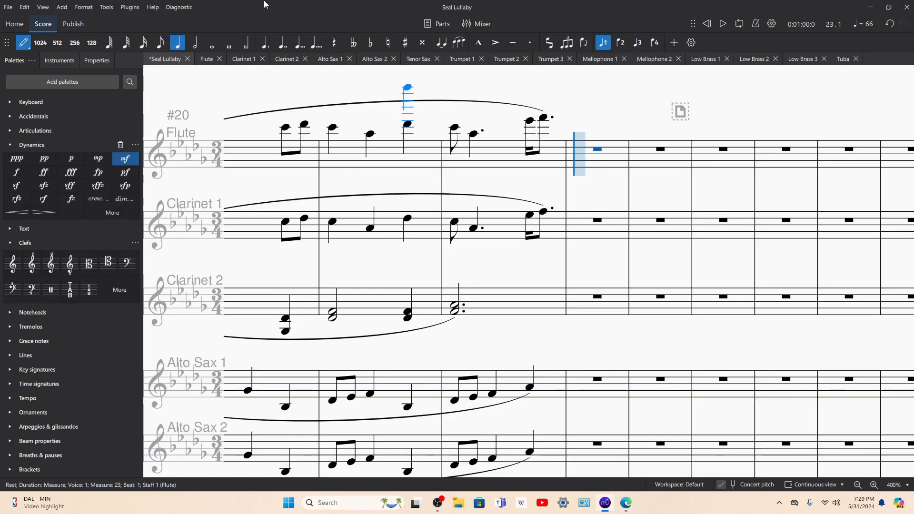
click(193, 43)
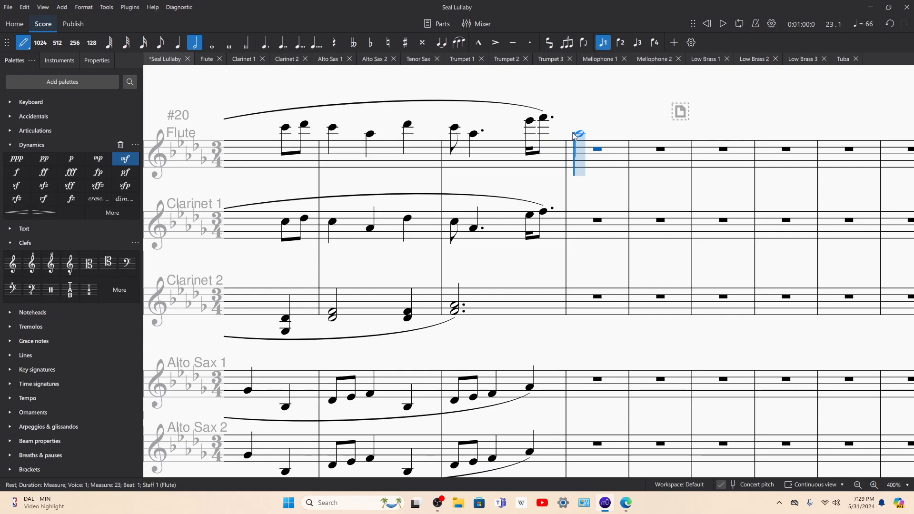
click(574, 135)
key(Left)
key(Left)
key(Left)
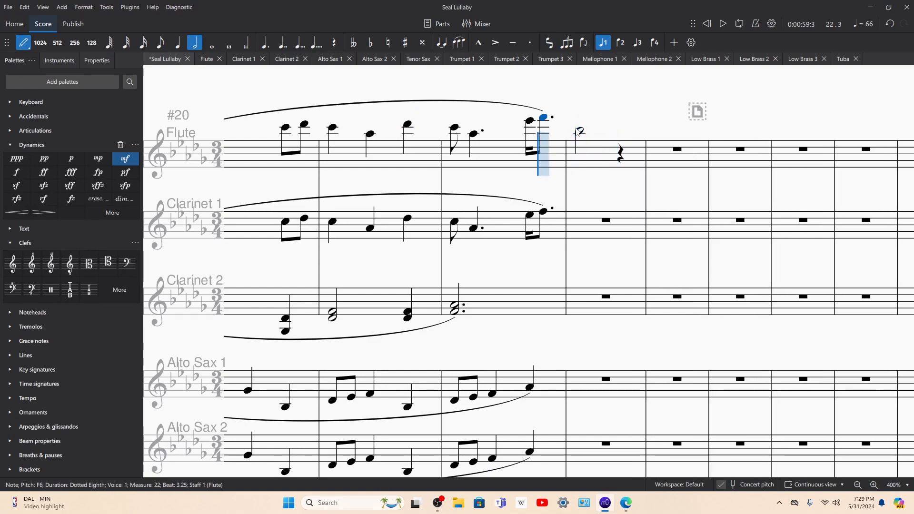
key(Right)
click(578, 133)
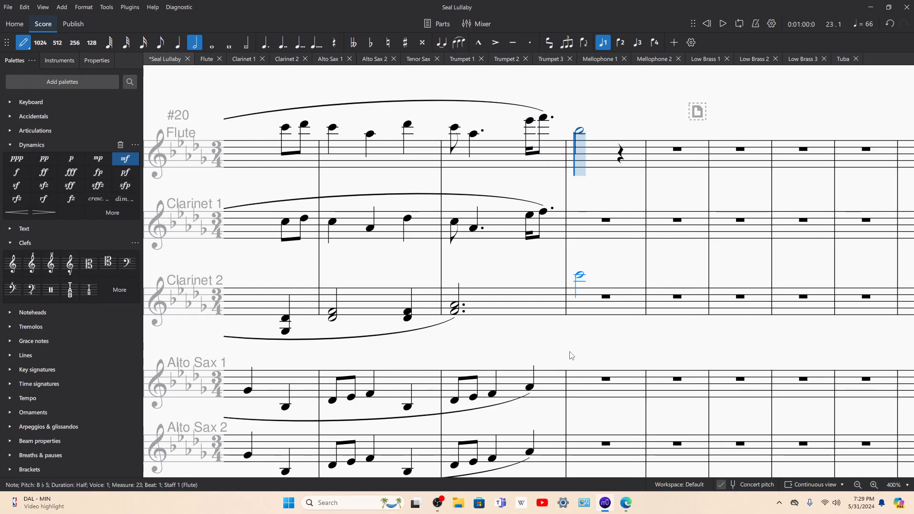
click(580, 225)
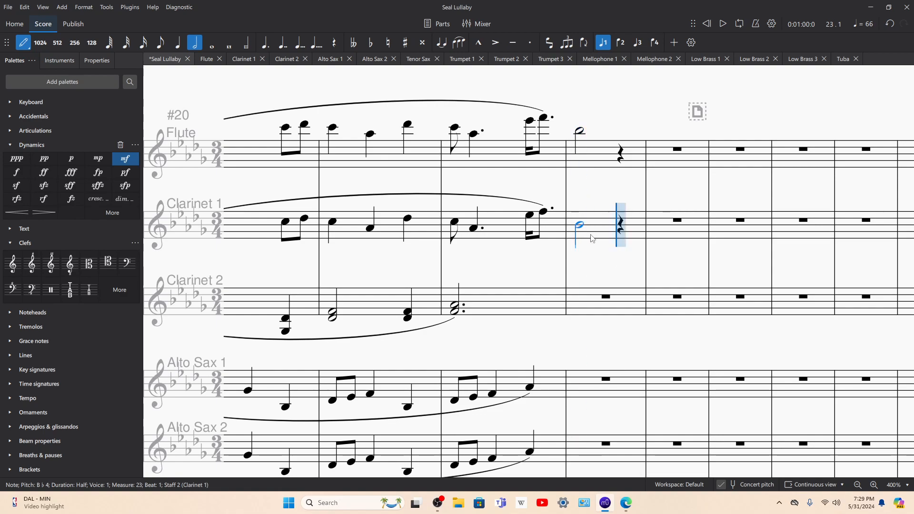
Step: Check the PDF's lower vocal staves and enter a half-note G♭4 on beat 1 of measure 23 in Clarinet 2
click(626, 502)
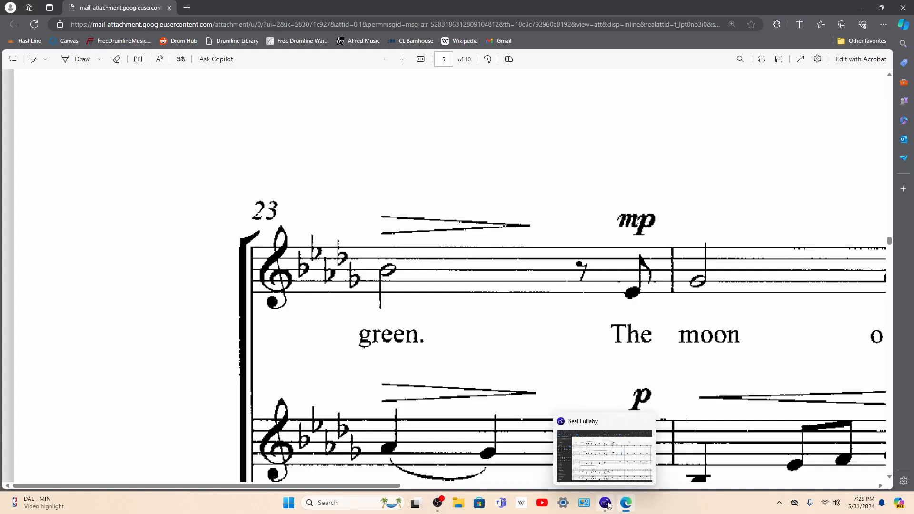
click(607, 503)
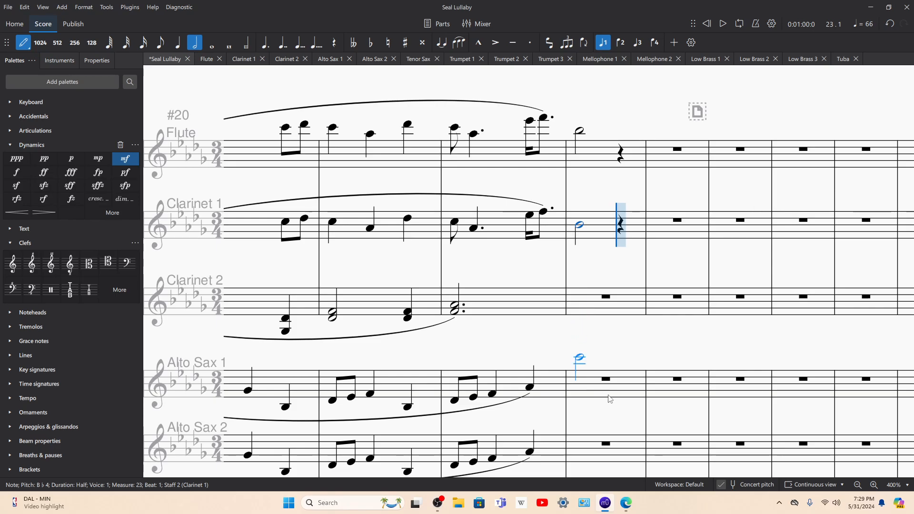
click(626, 502)
scroll(464, 326, down, 3)
scroll(461, 324, down, 3)
scroll(522, 360, up, 2)
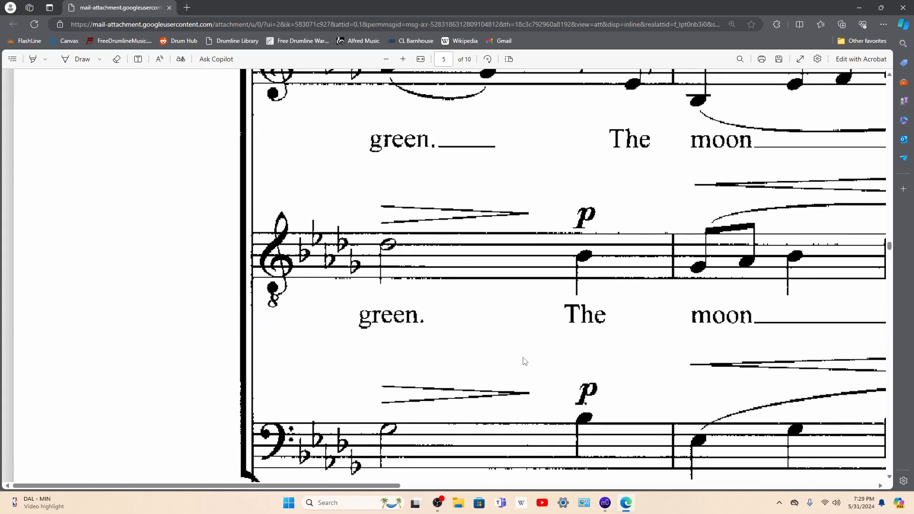
click(610, 503)
click(580, 309)
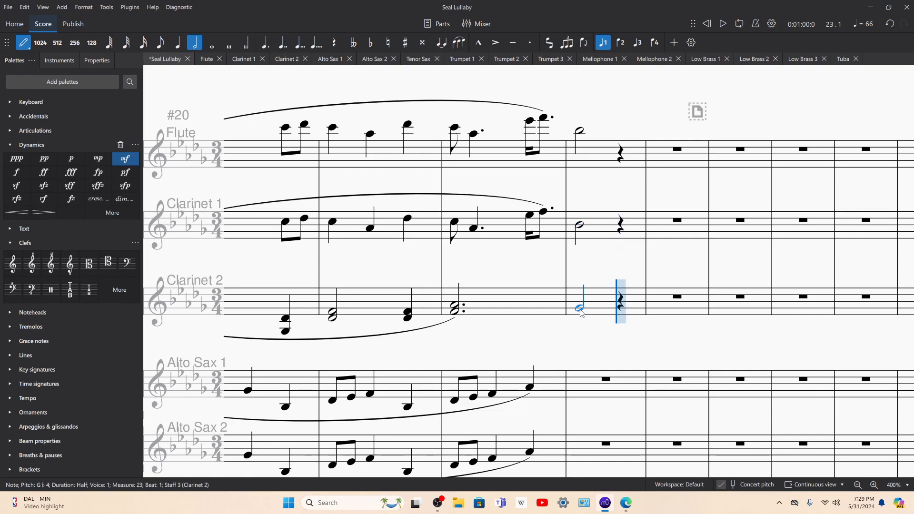
Step: Recheck the PDF, add a D♭4 below Clarinet 2's half note in measure 23 and leave note input
click(623, 507)
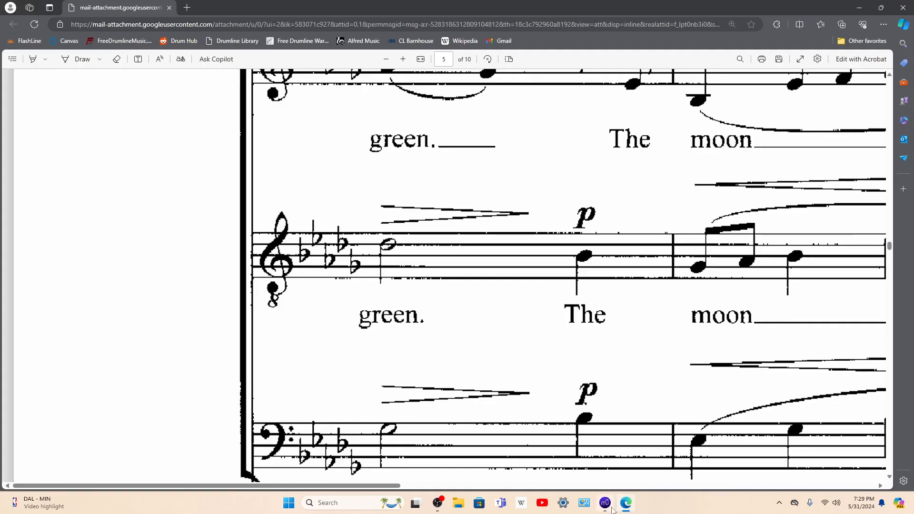
click(606, 504)
key(Left)
key(Left)
key(Left)
key(Right)
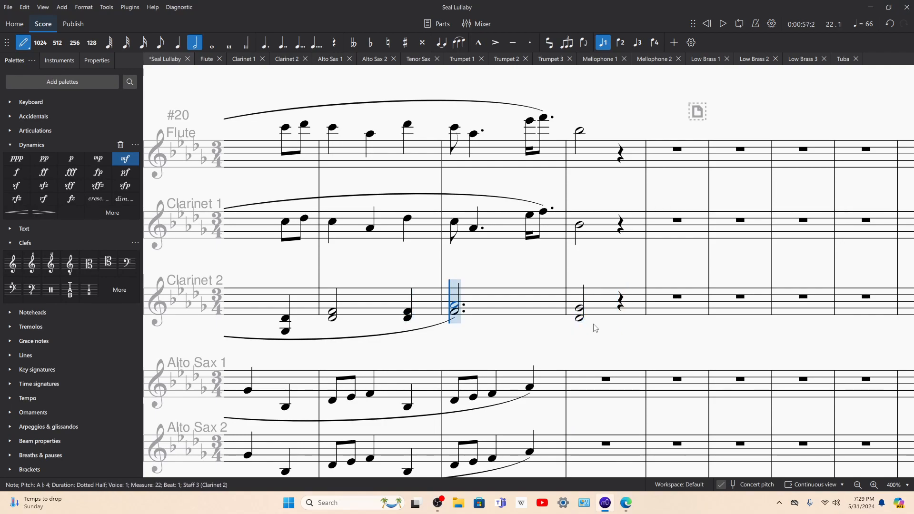
key(Escape)
Step: Play back the score from measure 20 into measure 23 and stop it there
click(395, 306)
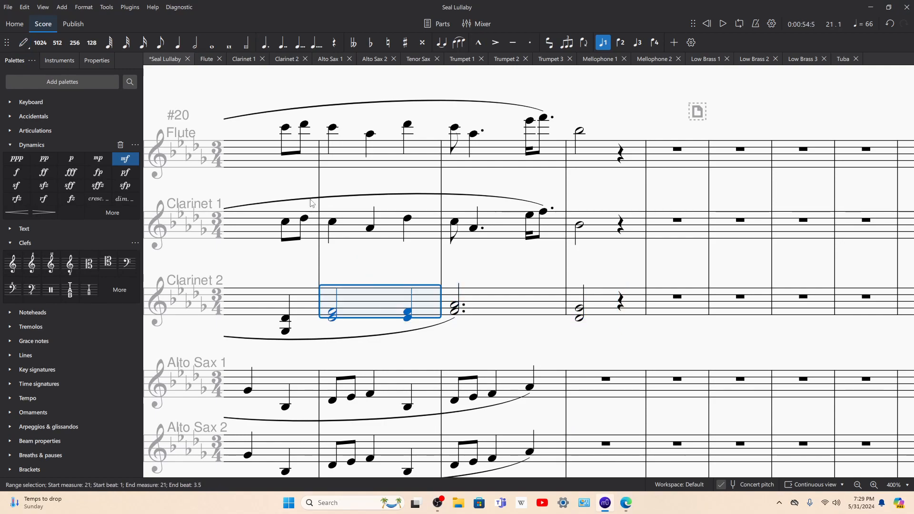
shift+click(261, 151)
key(space)
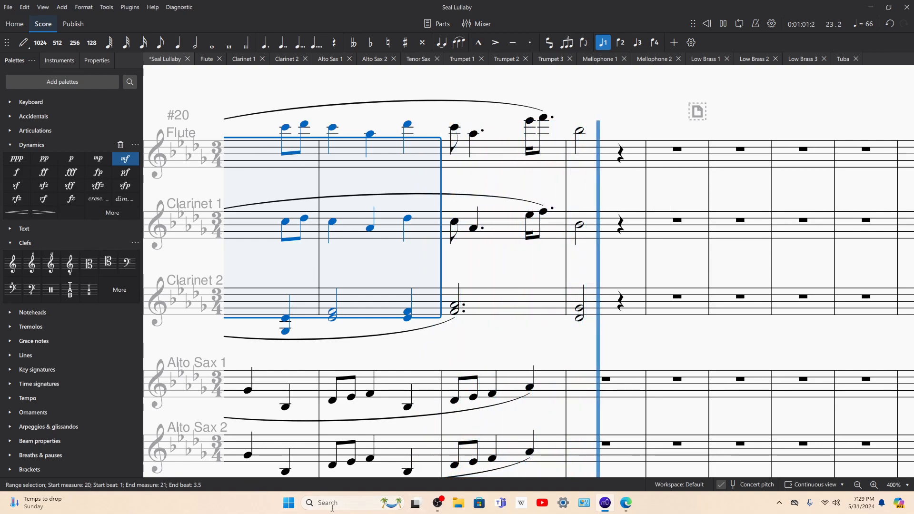
key(space)
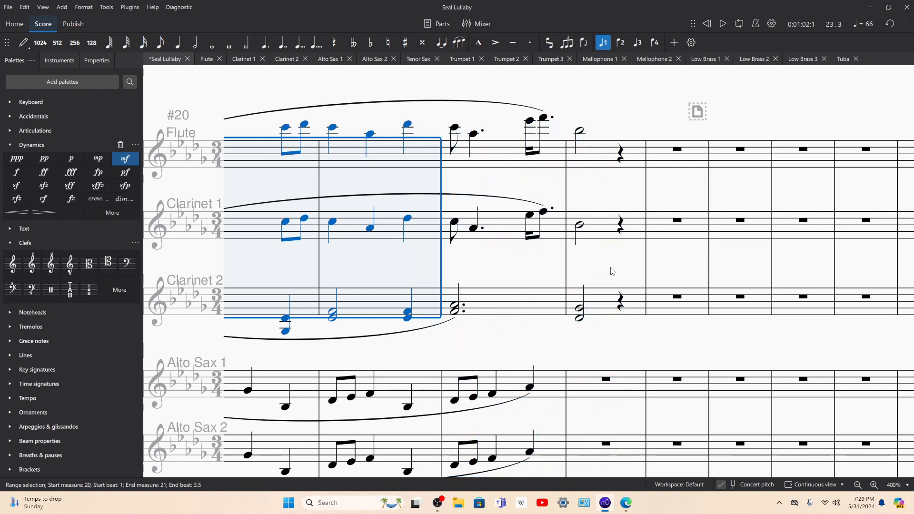
Step: Replay from Clarinet 1's first note in measure 22 into measure 23, stop, and enlarge the score to 800%
click(455, 222)
key(space)
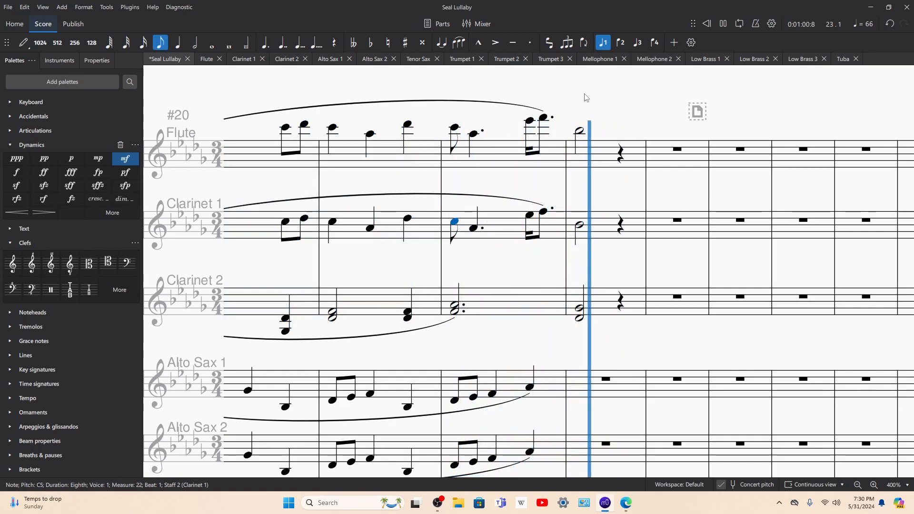
key(space)
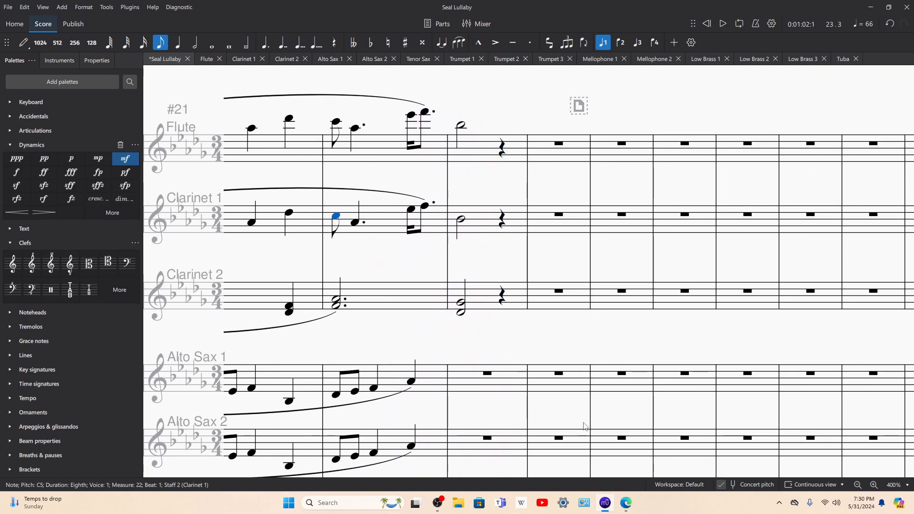
click(874, 485)
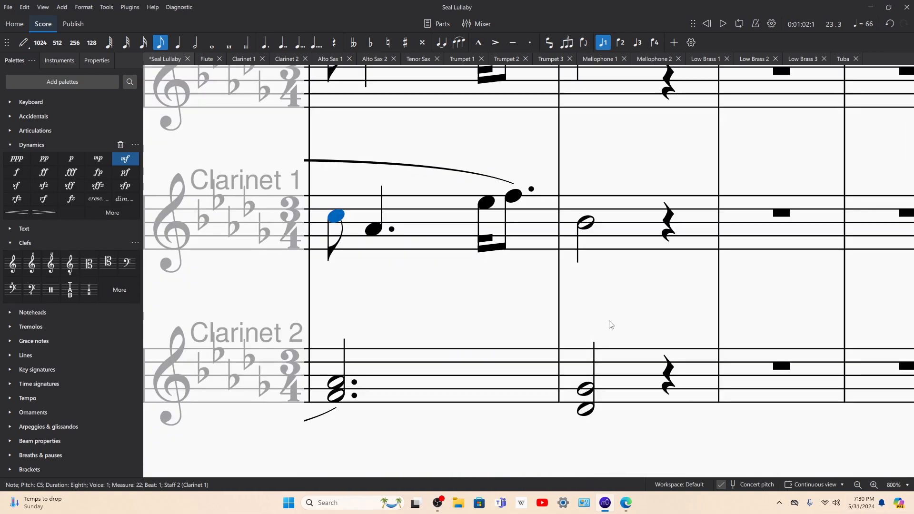
Step: Reduce the score to 400%, bring the Alto Sax staves' measure 23 into view and check the upper vocal staves in the choral PDF
click(858, 485)
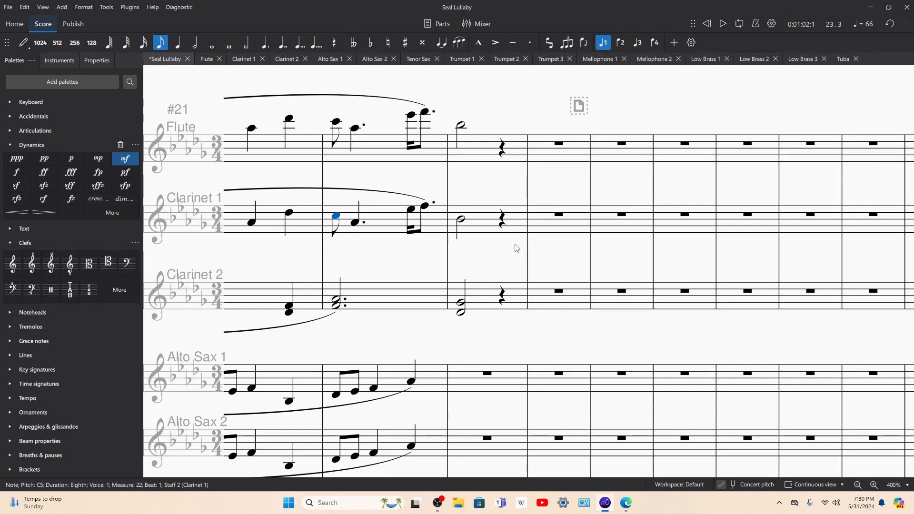
drag(502, 251, 585, 204)
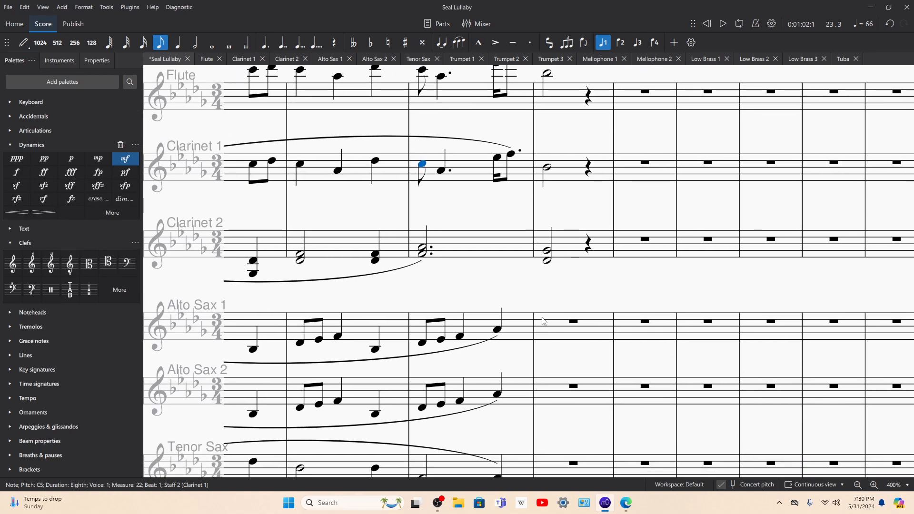
click(625, 511)
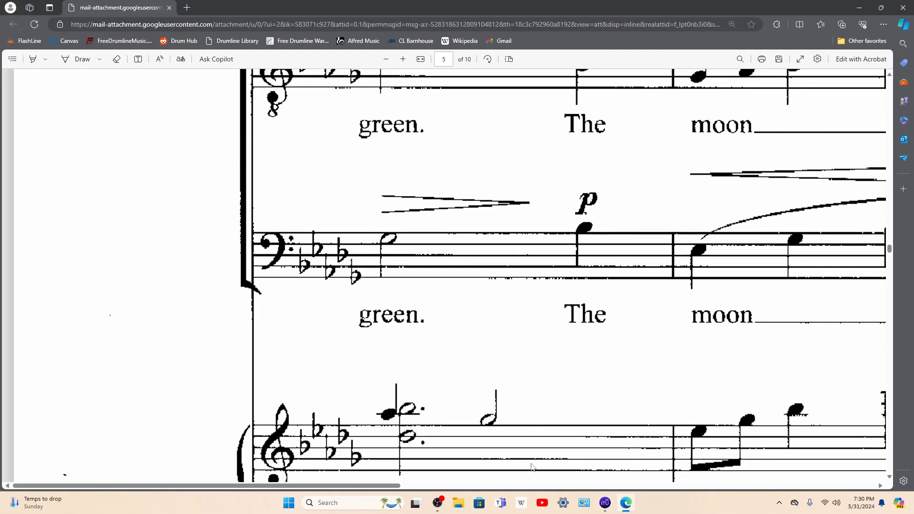
click(603, 503)
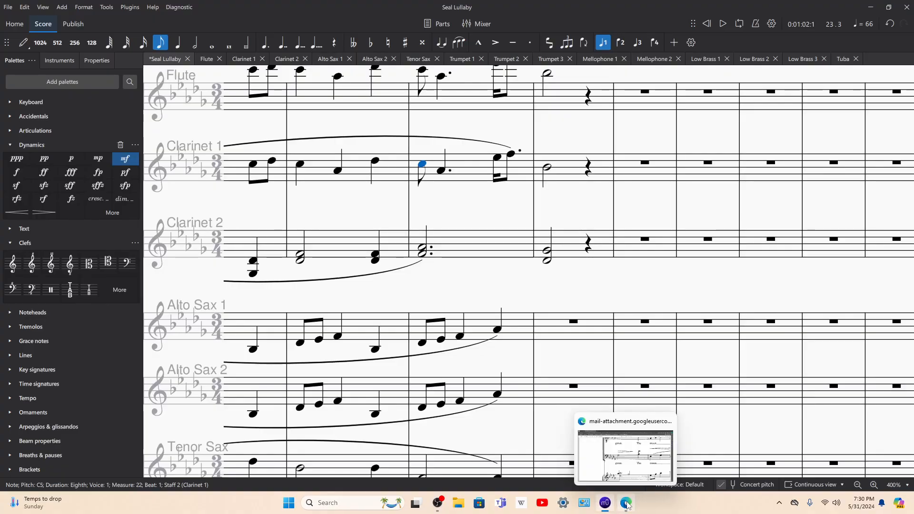
click(626, 505)
scroll(558, 420, up, 8)
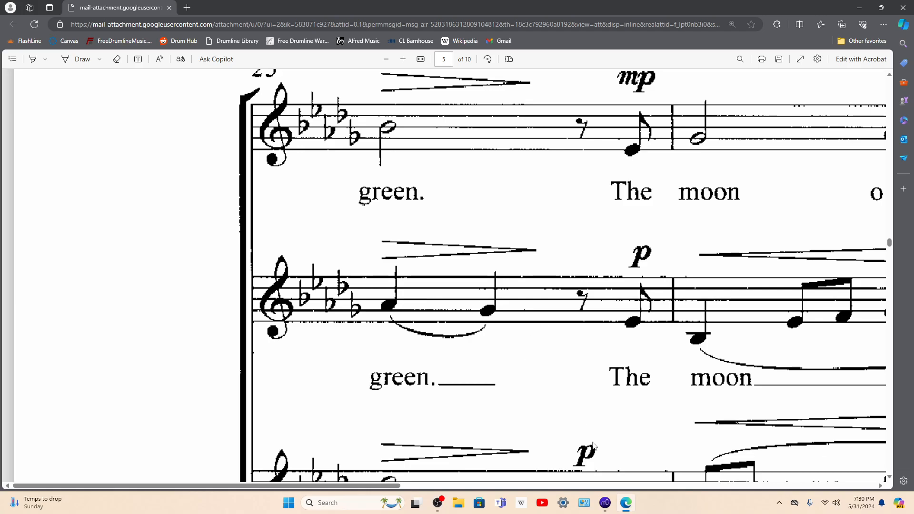
Step: Enter quarter notes A♭4 and G♭4 on beats 1 and 2 of measure 23 in both Alto Sax 1 and Alto Sax 2
click(604, 509)
click(555, 333)
key(n)
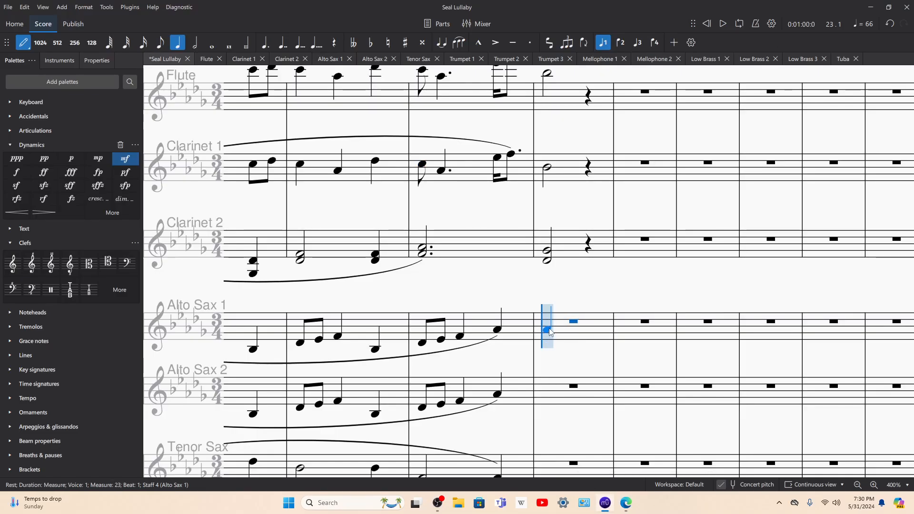
click(548, 330)
click(574, 332)
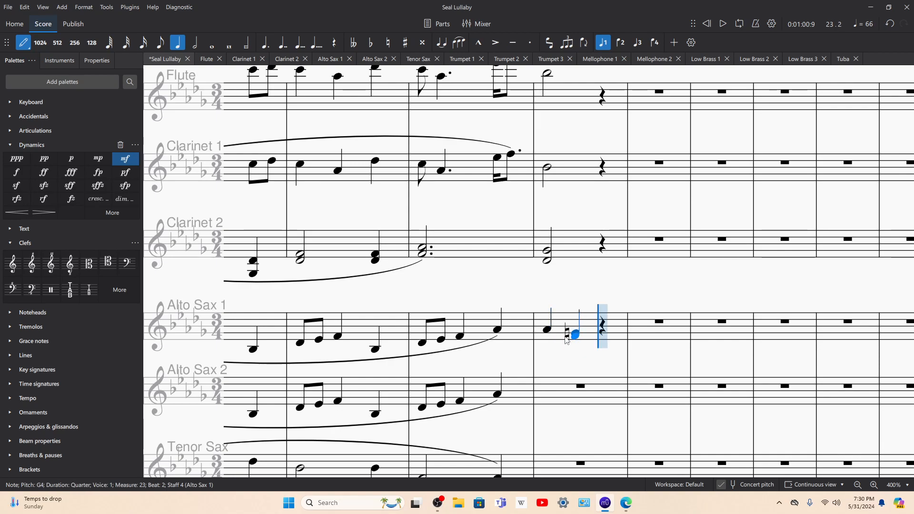
scroll(547, 351, down, 5)
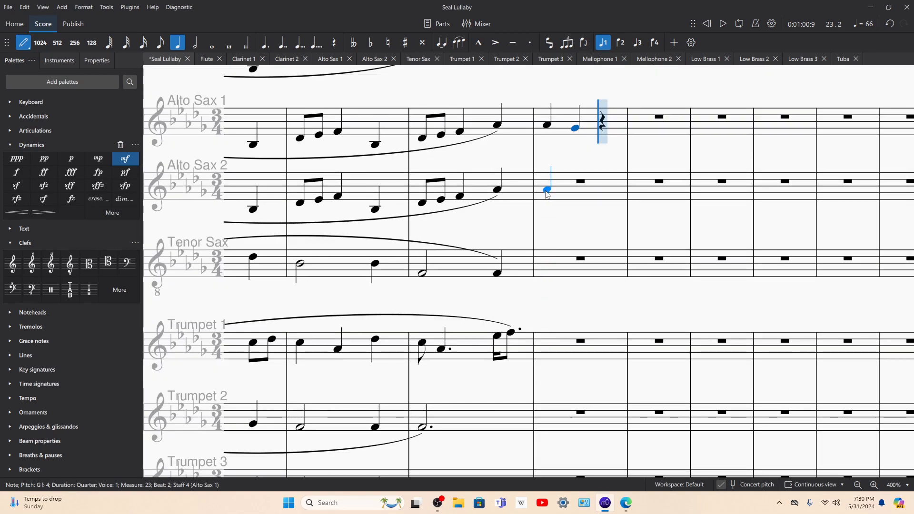
click(546, 190)
click(576, 199)
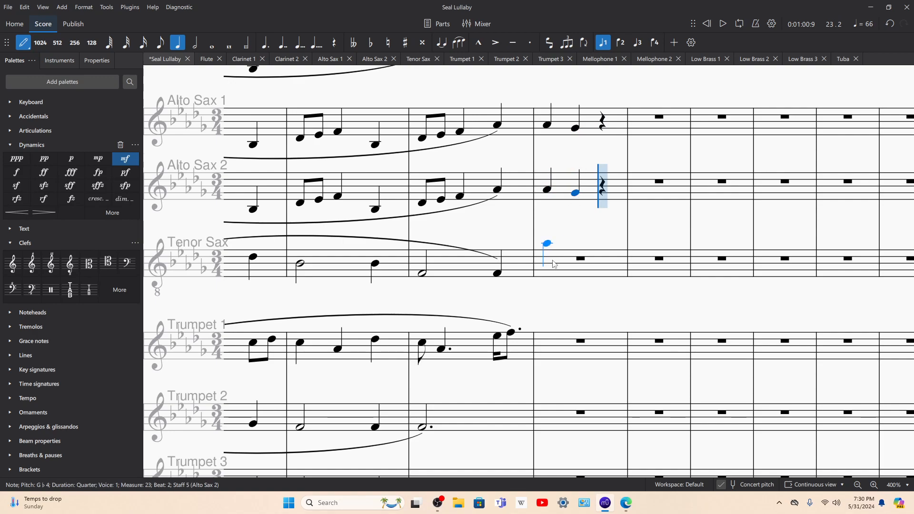
Step: Enter quarter notes A♭4 and G♭4 on beats 1 and 2 of measure 23 in Mellophone 1 and Mellophone 2
scroll(543, 286, down, 5)
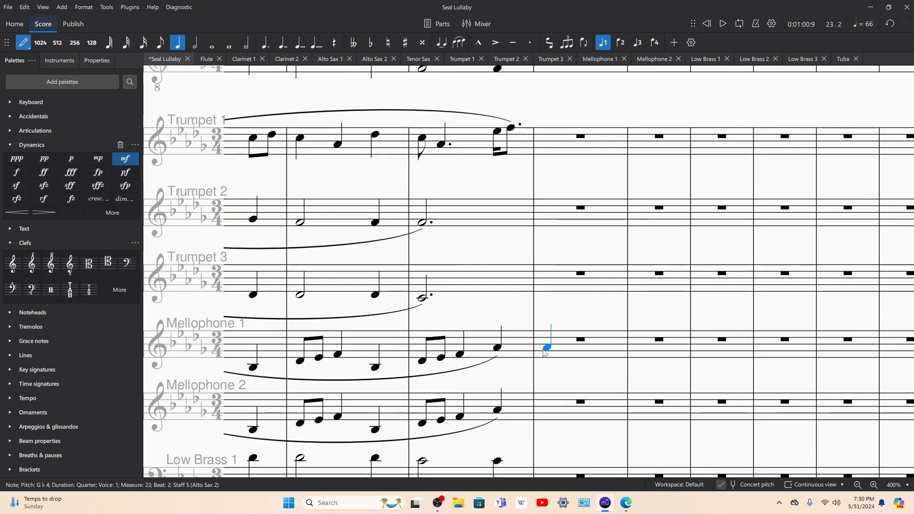
click(545, 349)
click(573, 355)
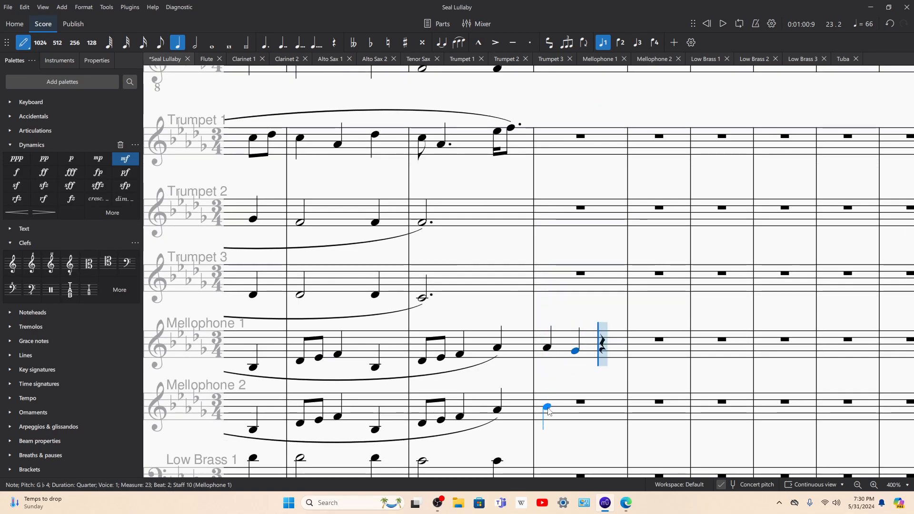
click(548, 411)
click(577, 414)
Step: Move back to Mellophone 2's last note of measure 22, play back into measure 23 and stop
key(Left)
key(Left)
key(Left)
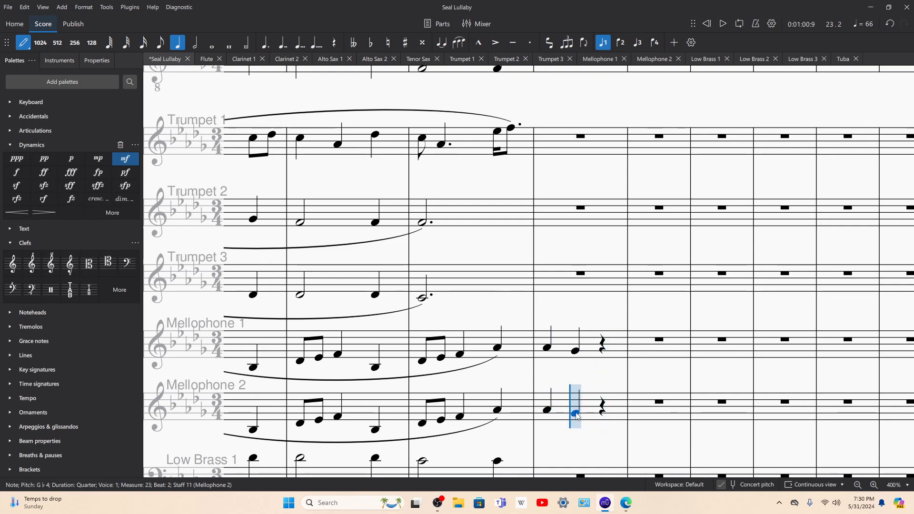
key(space)
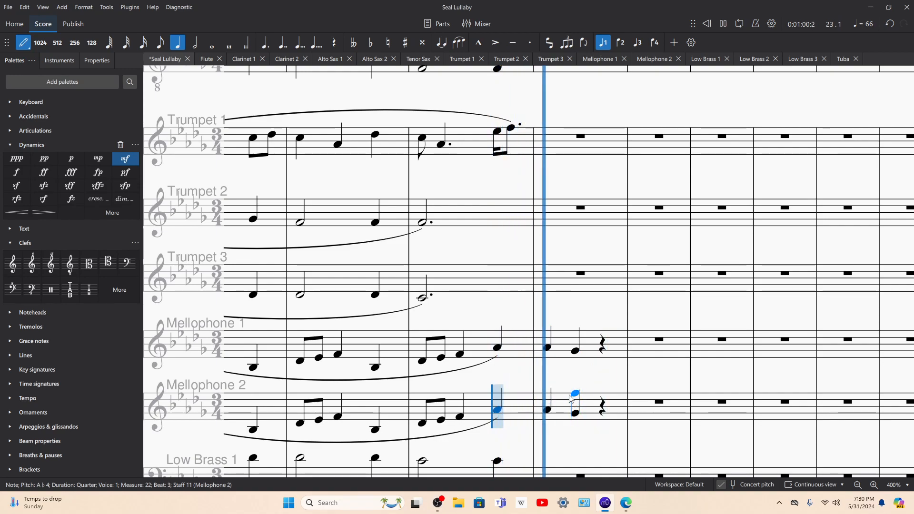
key(space)
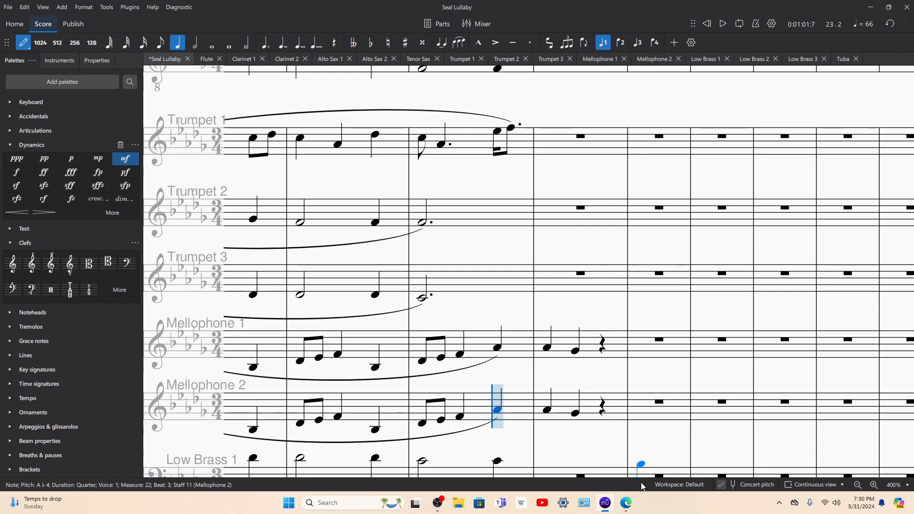
Step: Check the tenor and bass staves of measure 23 in the choral PDF
click(626, 503)
scroll(559, 161, down, 5)
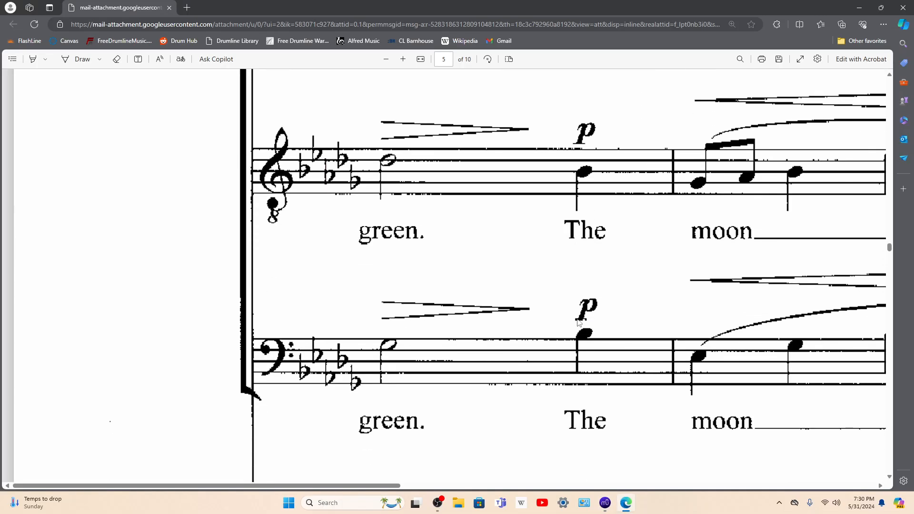
scroll(560, 161, up, 1)
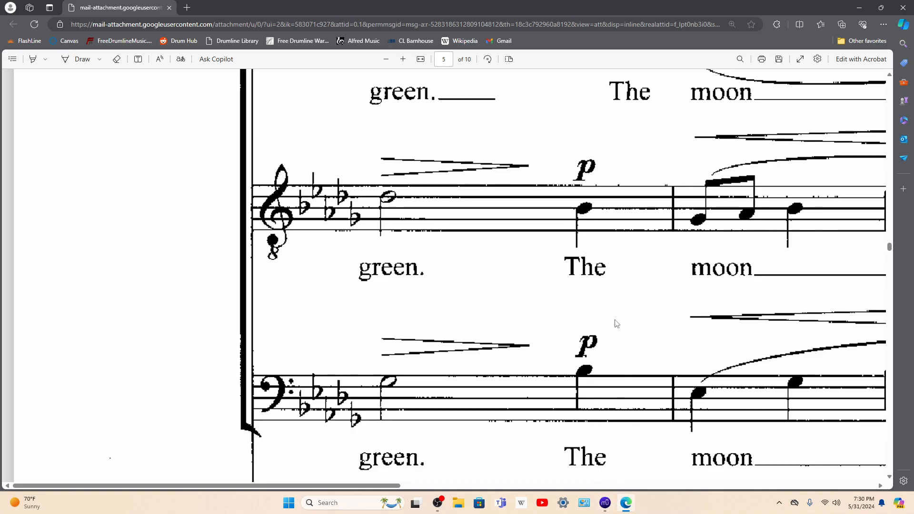
Step: Return to the score and enter a half-note B♭4 on beat 1 of measure 23 in Trumpet 1
click(604, 505)
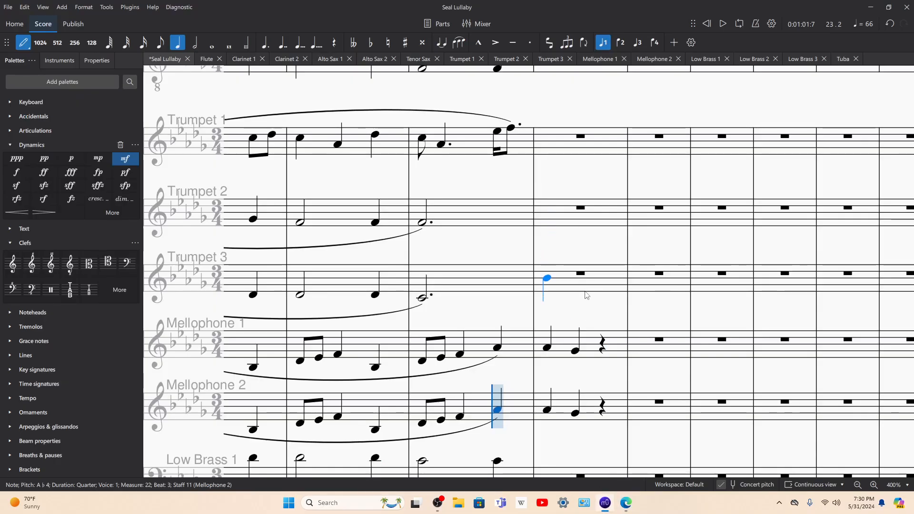
scroll(547, 218, up, 2)
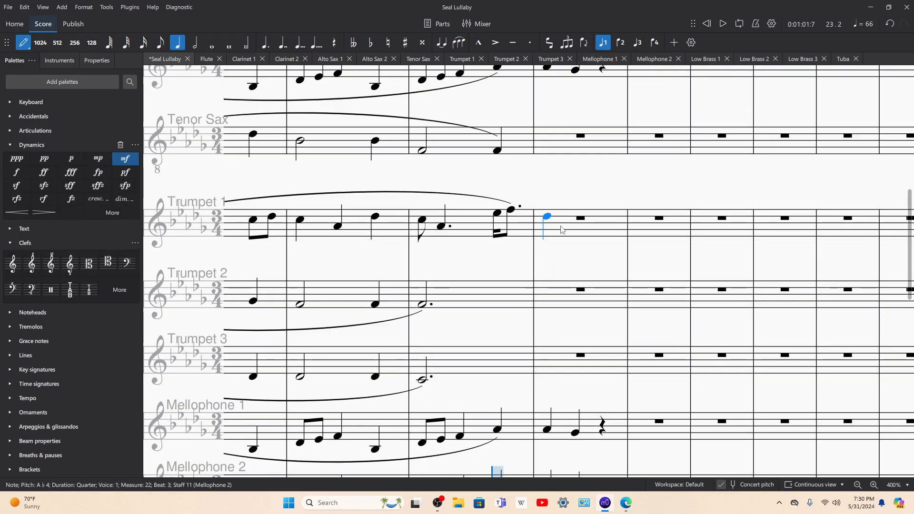
click(194, 43)
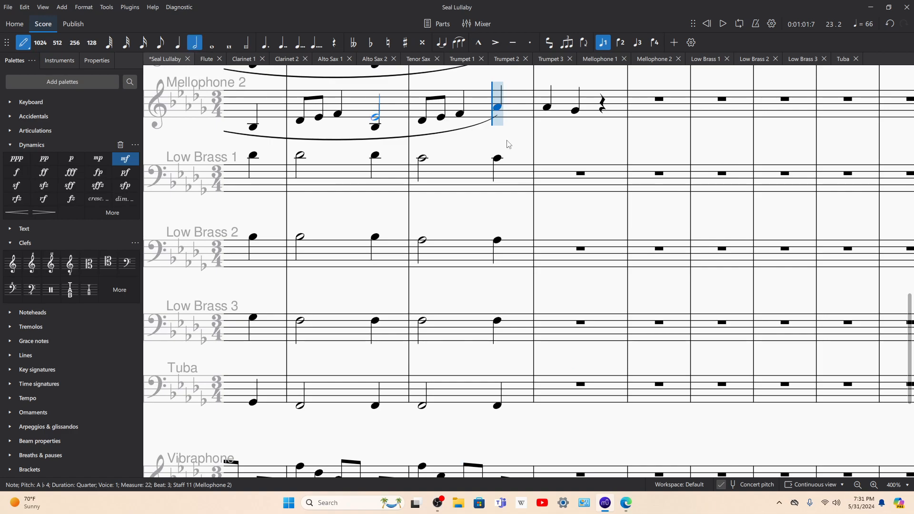
scroll(564, 152, up, 8)
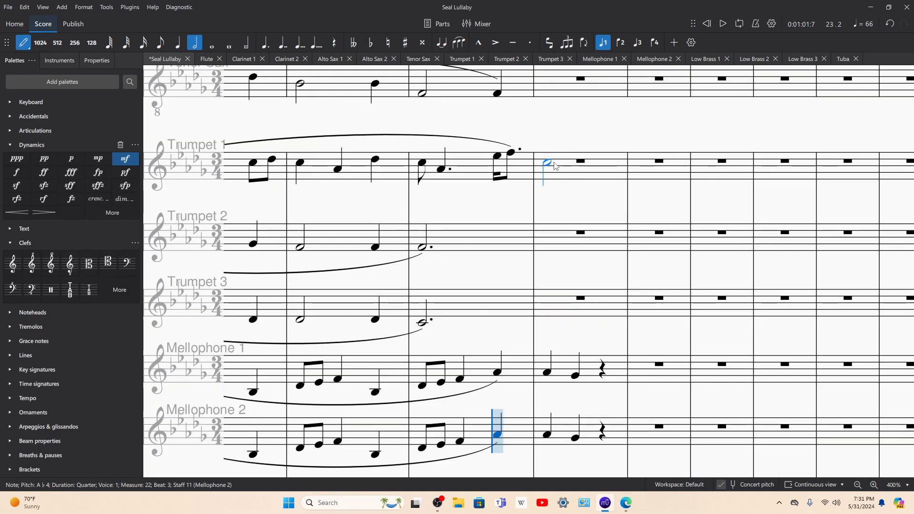
click(548, 165)
Step: Enter half notes on beat 1 of measure 23, G♭4 in Trumpet 2 and D♭4 in Trumpet 3, and leave note input
scroll(546, 246, up, 7)
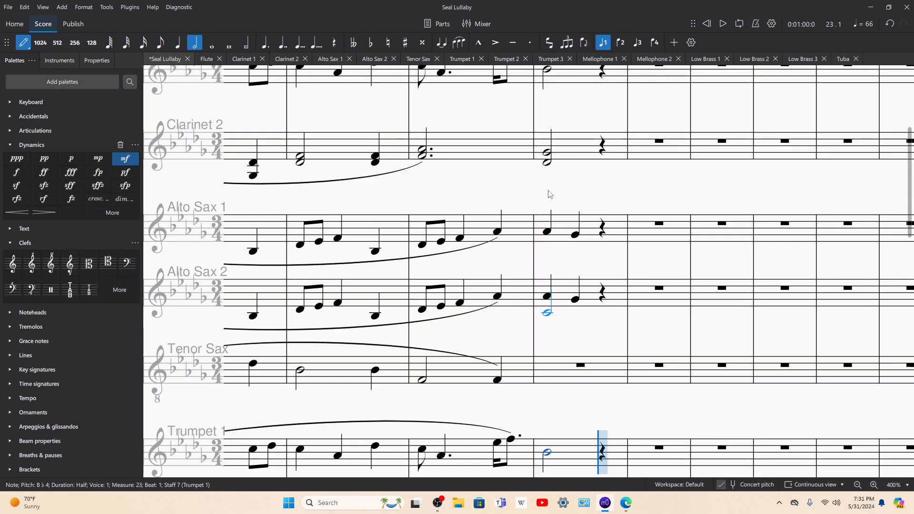
scroll(547, 193, down, 5)
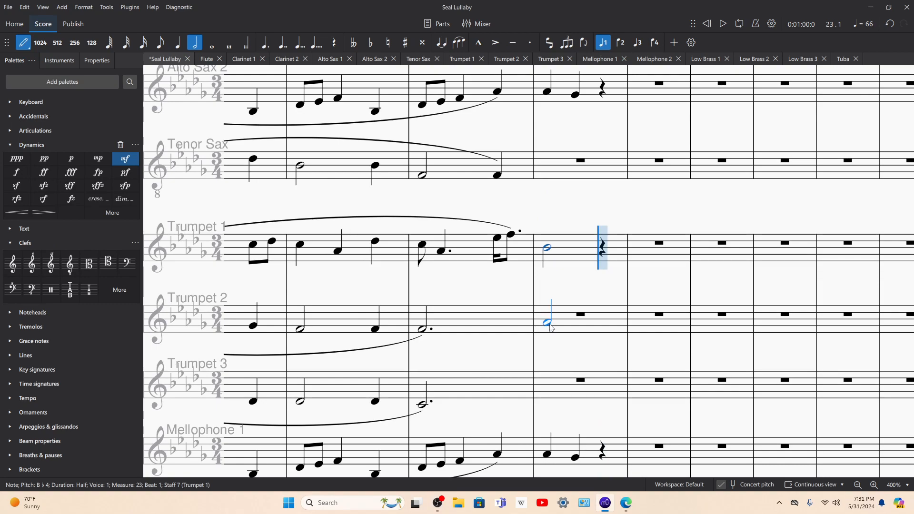
click(552, 331)
click(548, 404)
key(Escape)
Step: Play back measure 23, replay from Trumpet 2's dotted half note and Trumpet 1's sixteenth note in measure 22, and stop
key(space)
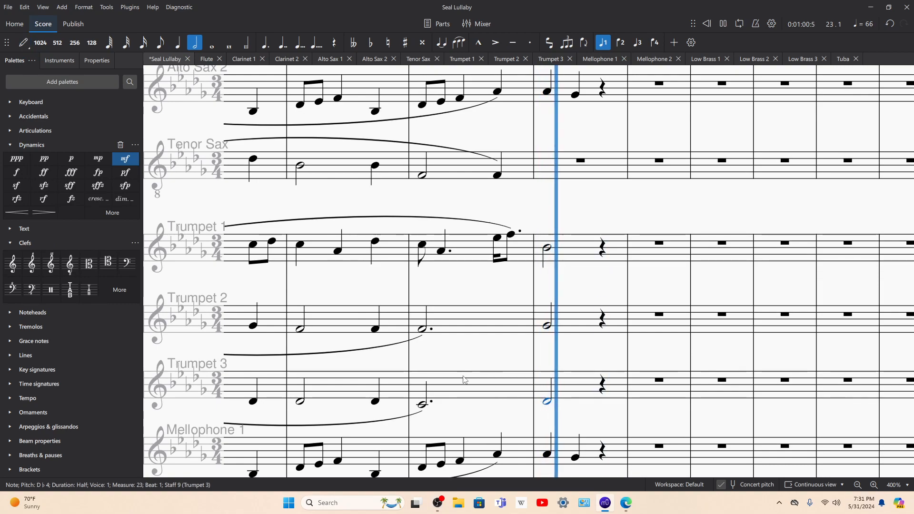
click(422, 330)
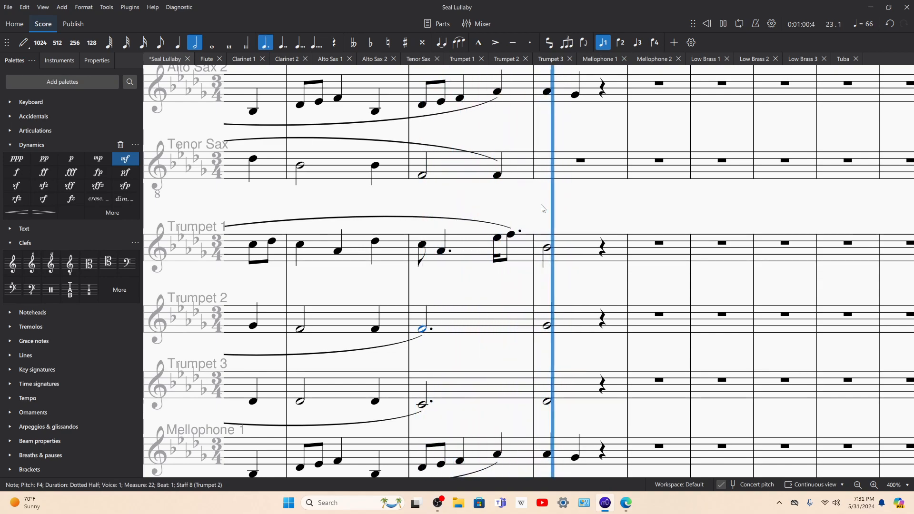
key(space)
click(584, 244)
key(space)
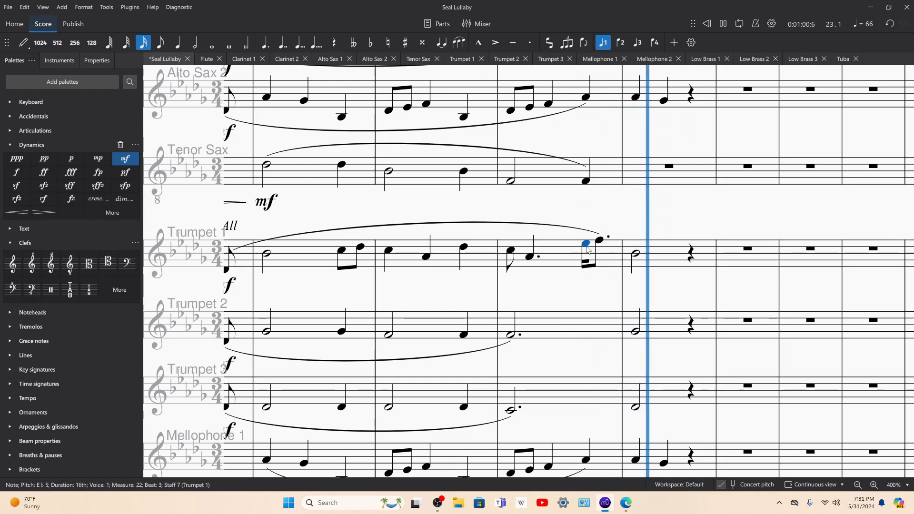
scroll(590, 209, up, 8)
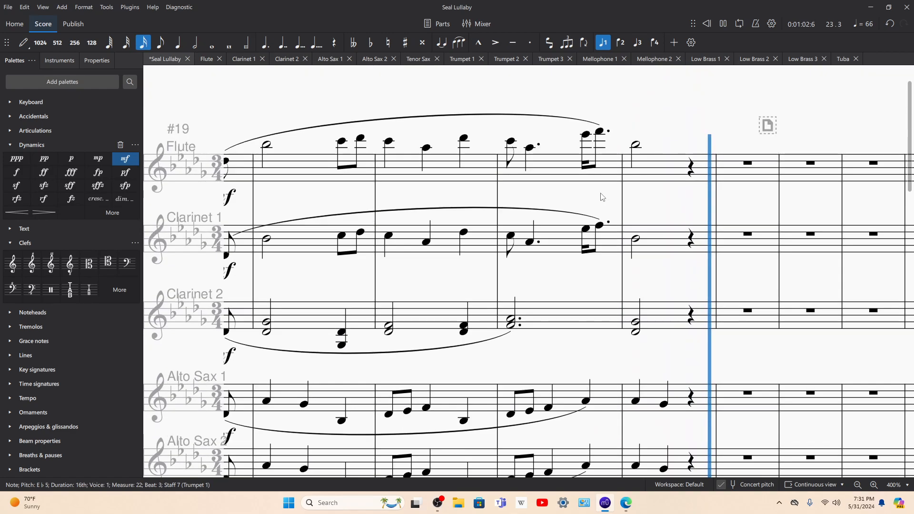
key(space)
Step: Replay into measure 23 from the Flute's sixteenth, dotted eighth and first eighth notes in measure 22, stopping each time
click(586, 218)
key(space)
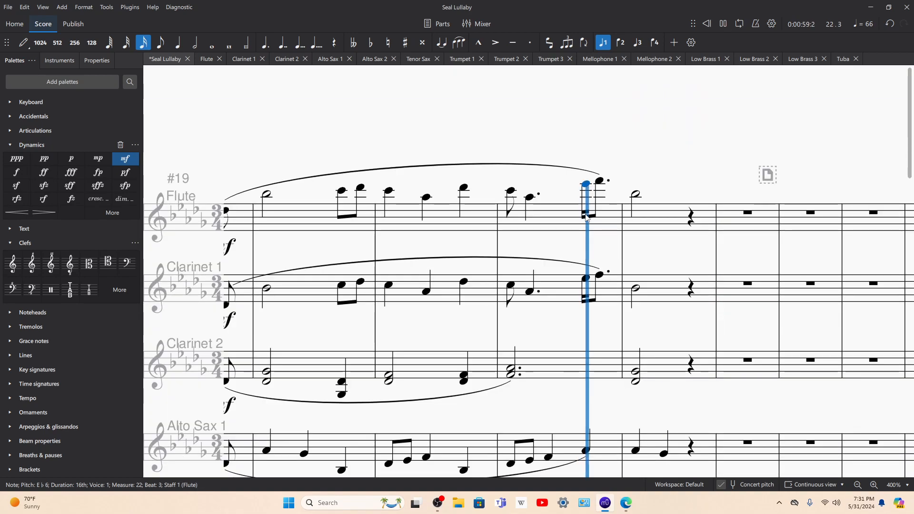
key(space)
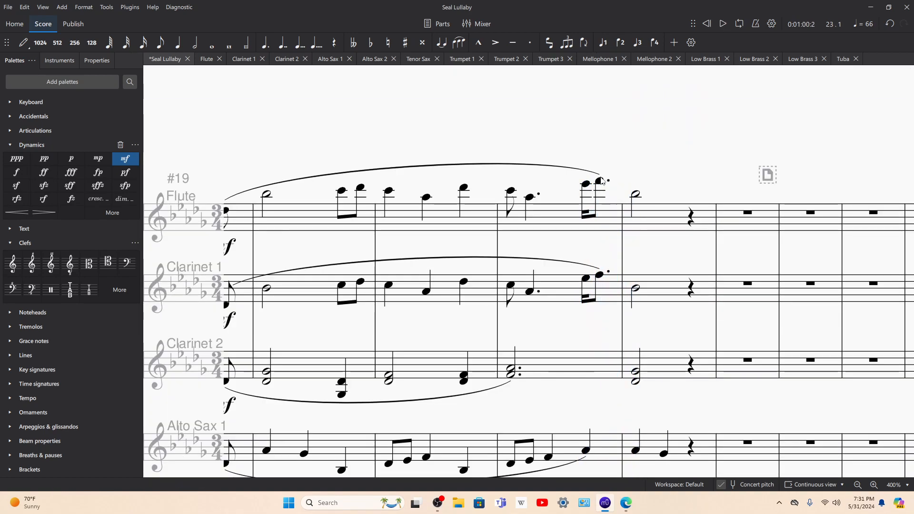
click(599, 180)
key(space)
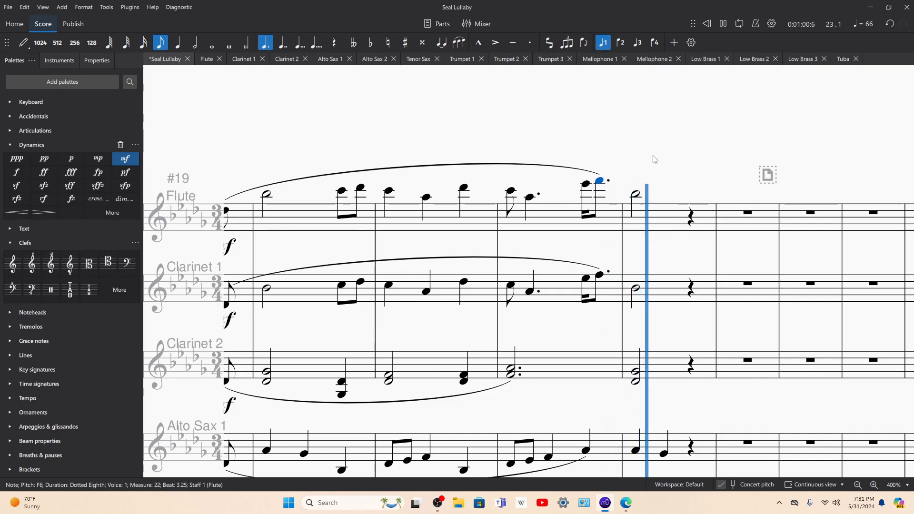
key(space)
click(513, 190)
key(space)
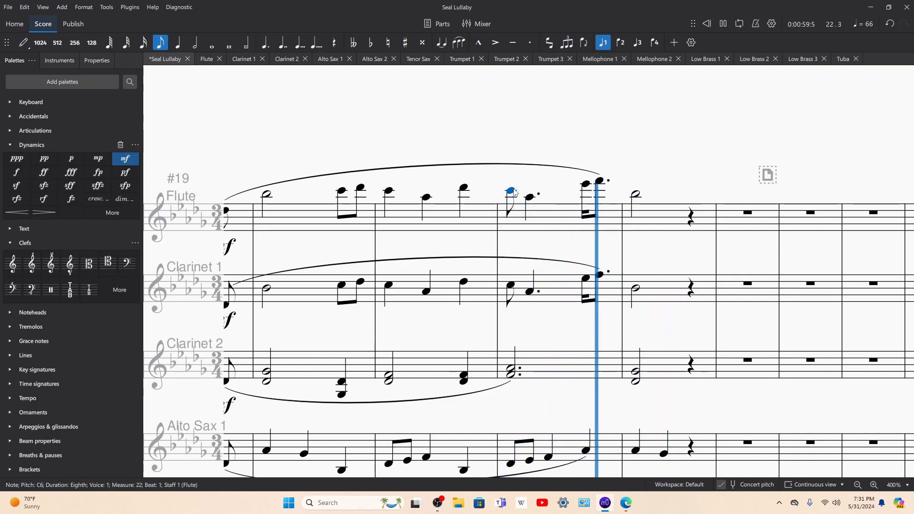
key(space)
Step: Enter a half-note B♭3 on beat 1 of measure 23 in Low Brass 1
scroll(763, 362, down, 8)
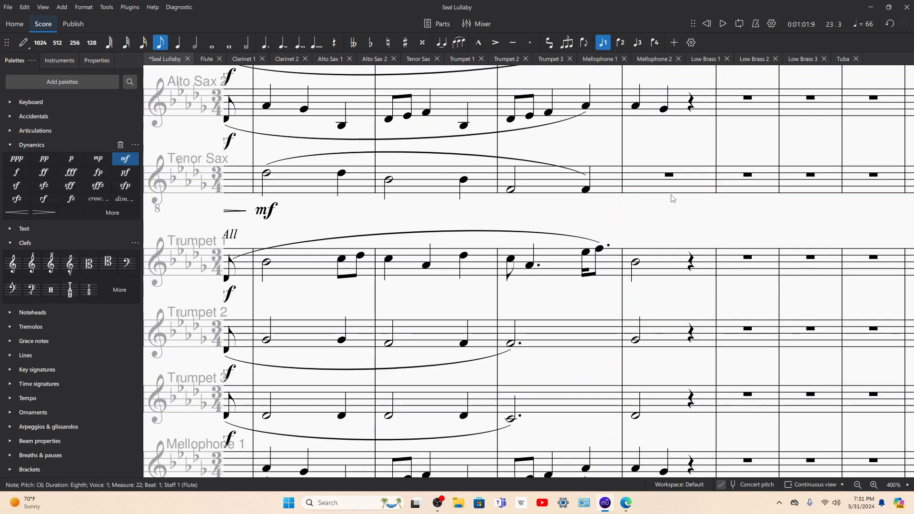
scroll(687, 275, down, 5)
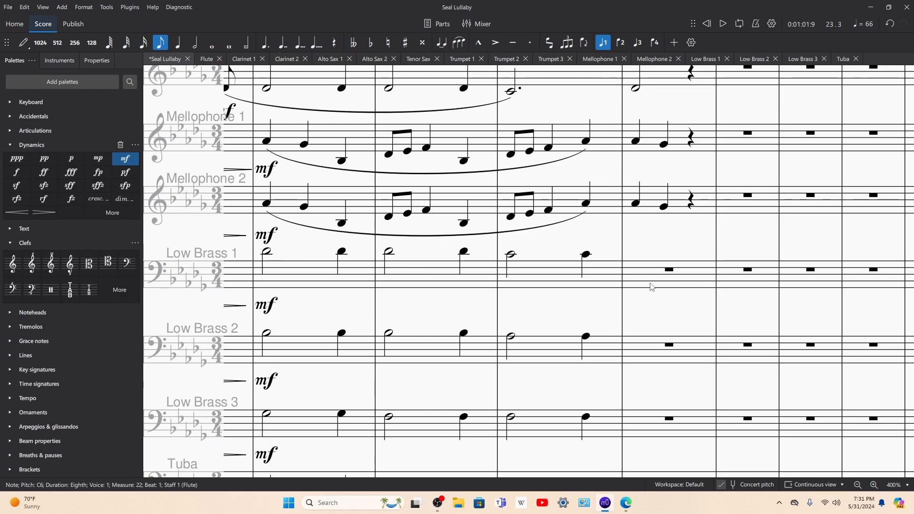
key(n)
mouse_move(626, 510)
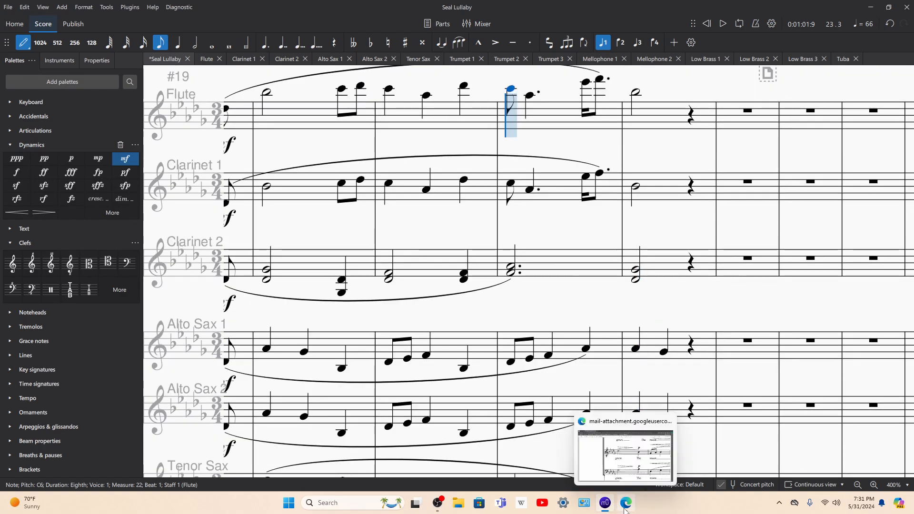
scroll(666, 266, down, 6)
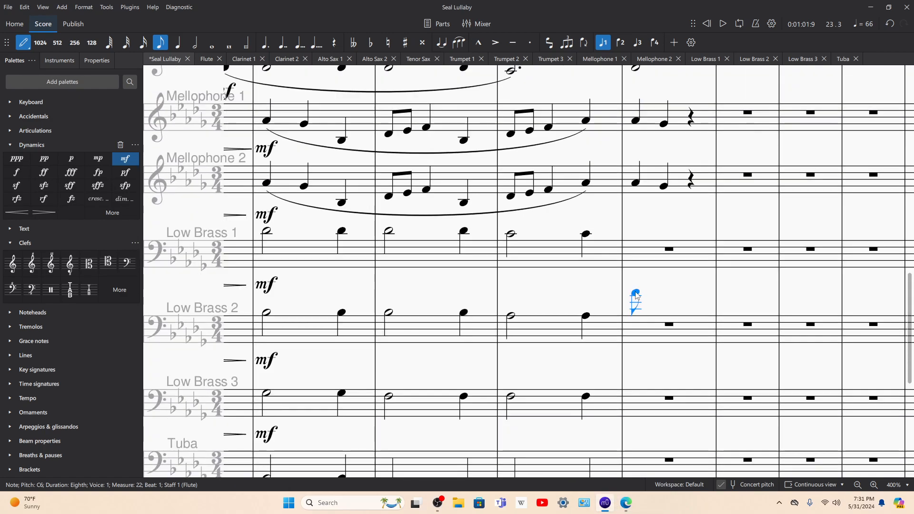
click(195, 43)
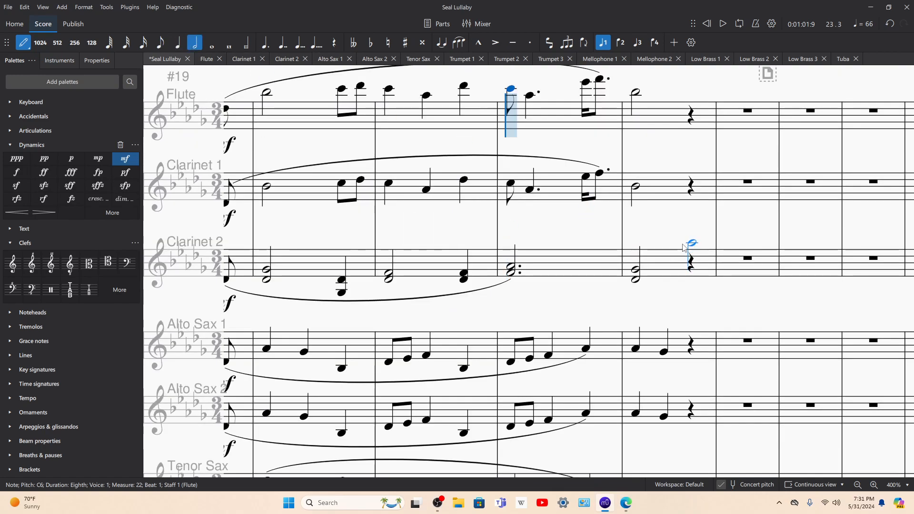
scroll(674, 234, down, 6)
scroll(674, 232, down, 6)
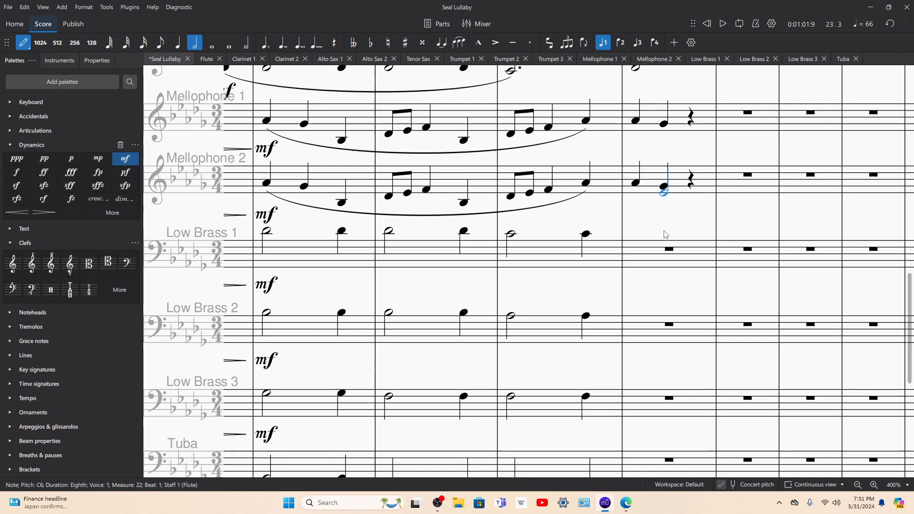
click(631, 235)
click(633, 237)
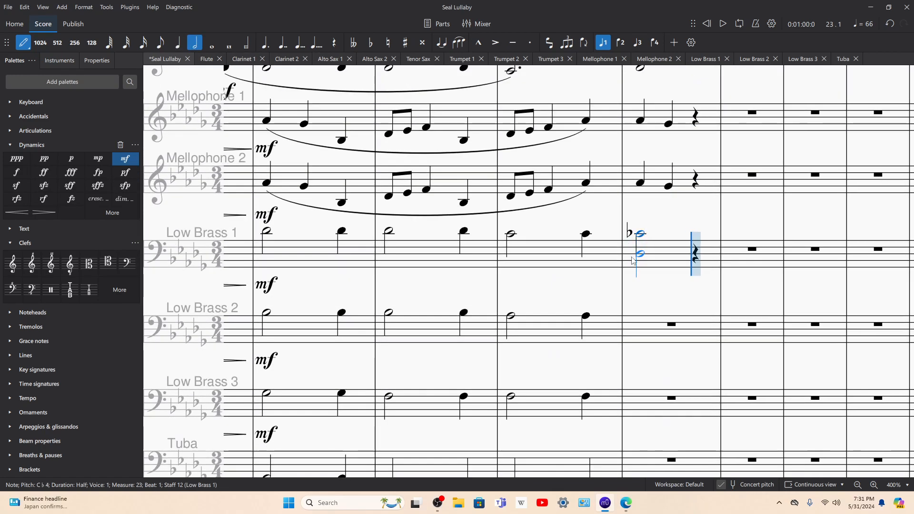
Step: Enter half notes on beat 1 of measure 23: G♭3 in Low Brass 2, D♭3 in Low Brass 3 and G♭2 in Tuba
click(640, 321)
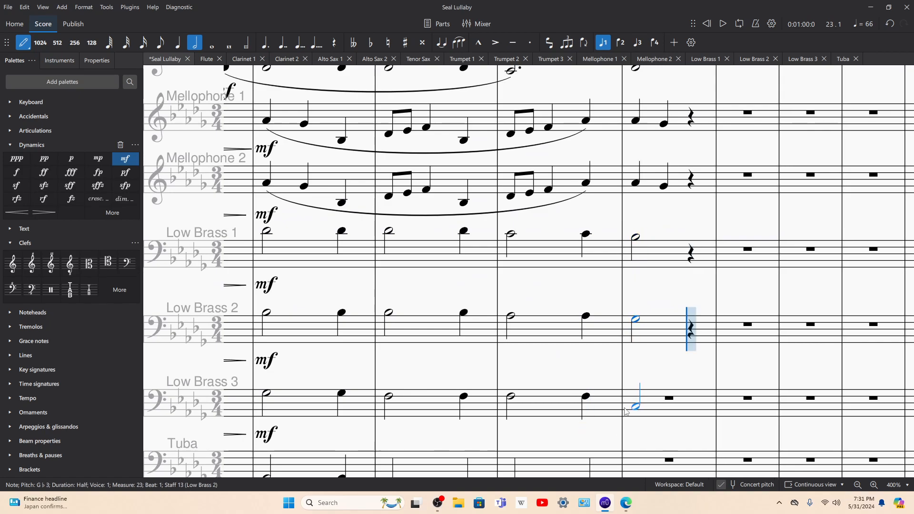
click(631, 405)
scroll(631, 330, down, 3)
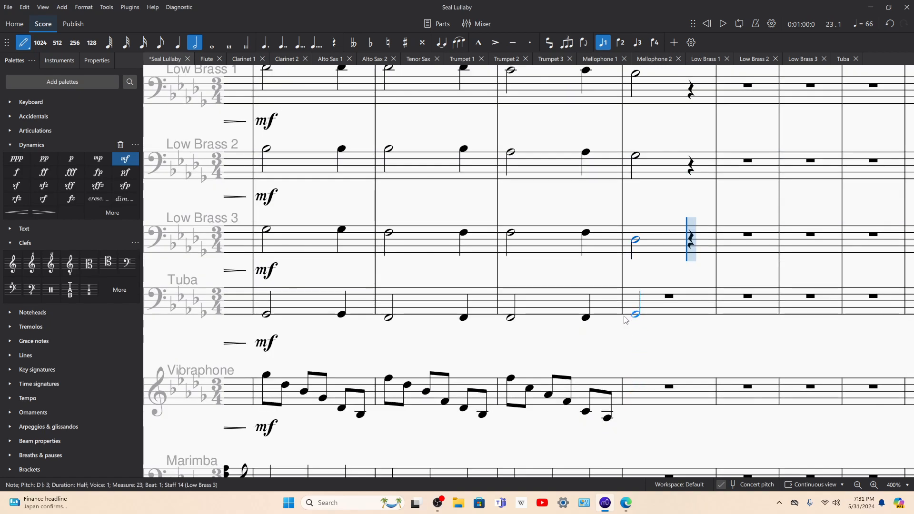
click(625, 317)
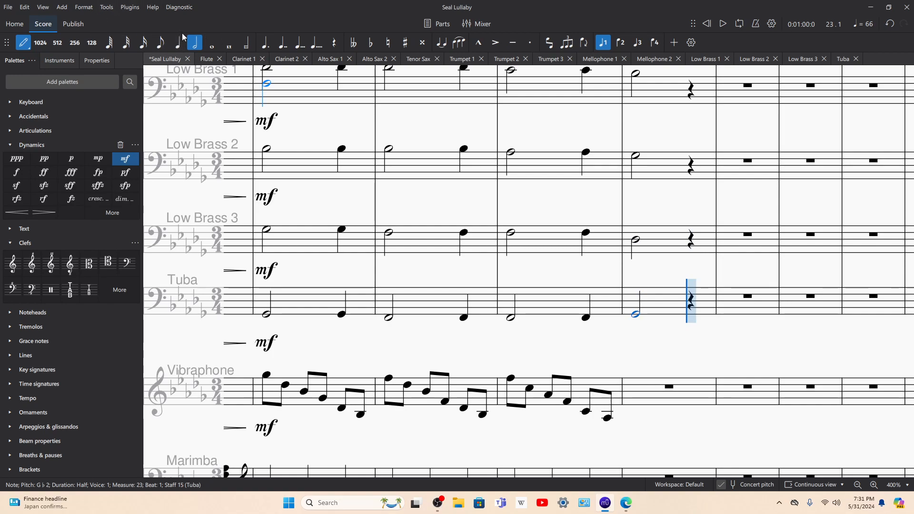
Step: Enter quarter notes on beat 3 of measure 23: Tuba G♭2, Low Brass 3 D♭3, Low Brass 2 G♭3 and Low Brass 1 D♭4
click(176, 48)
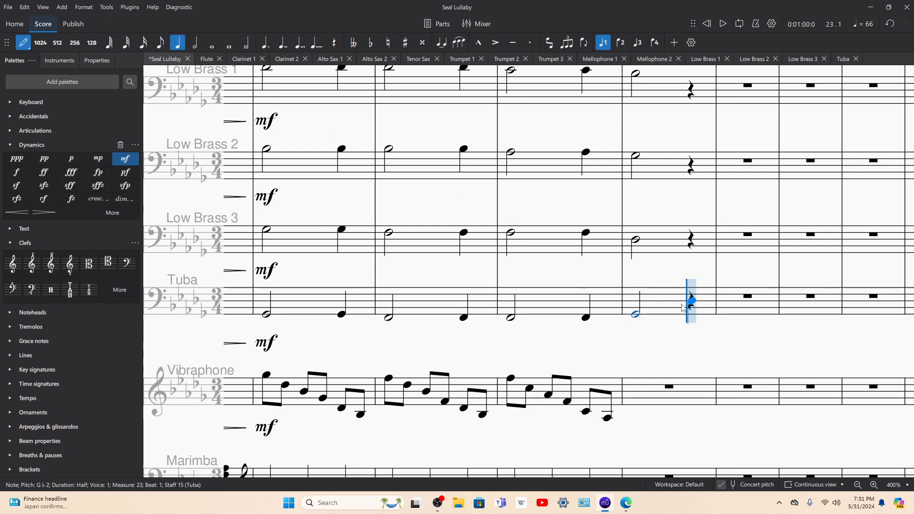
click(692, 320)
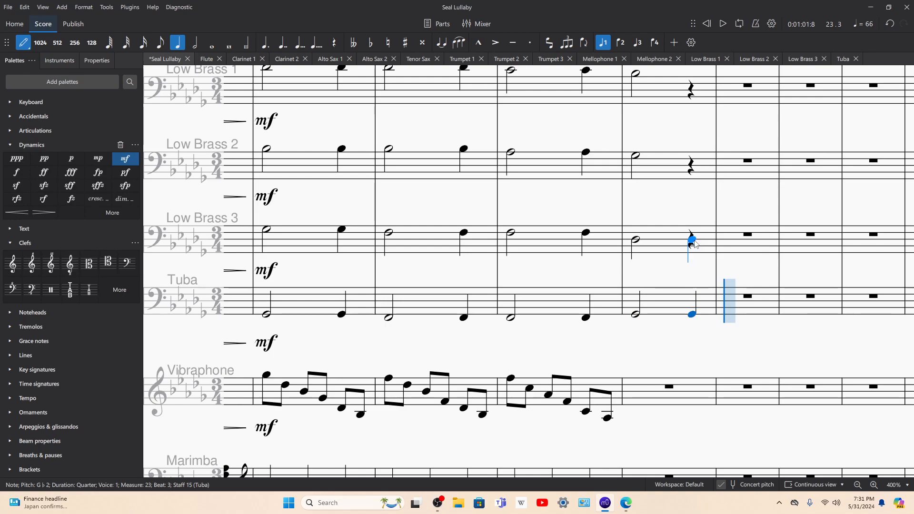
click(691, 239)
click(691, 156)
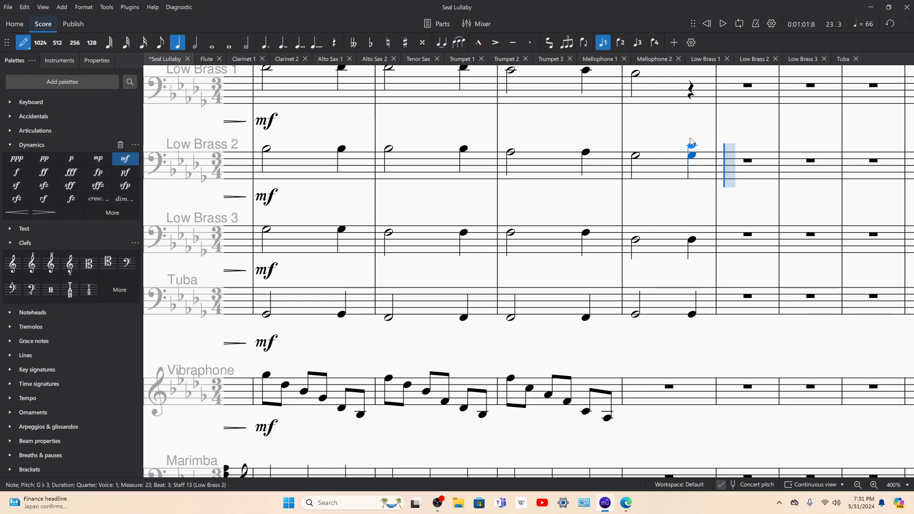
scroll(690, 125, up, 1)
click(691, 111)
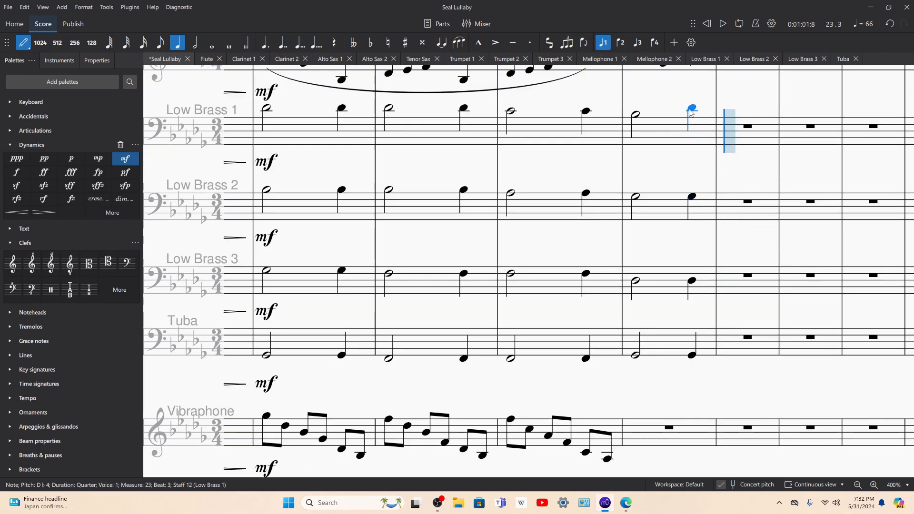
Step: Play back measure 23 from Low Brass 1's half note
key(Left)
key(Left)
key(space)
scroll(700, 124, up, 2)
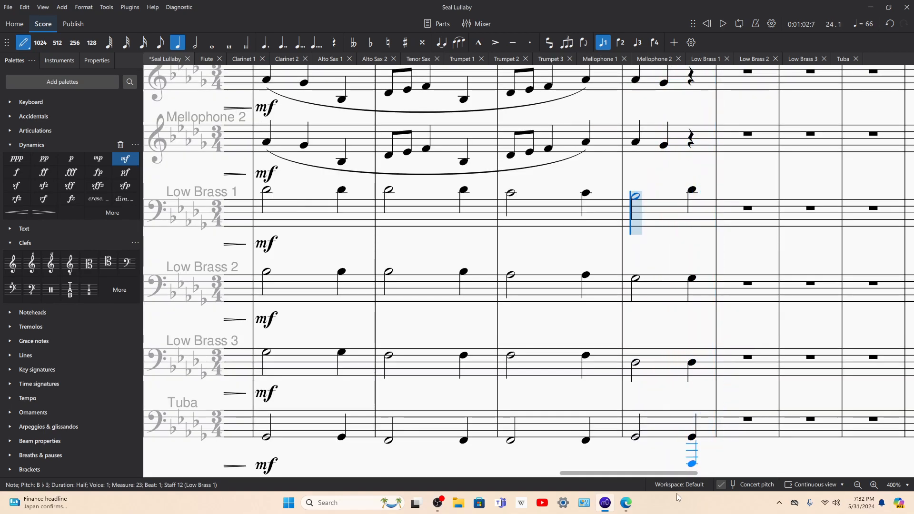
Step: Switch to the choral PDF, compare the voices' pickup notes at the end of measure 23, and return to the score
click(625, 503)
scroll(627, 317, right, 6)
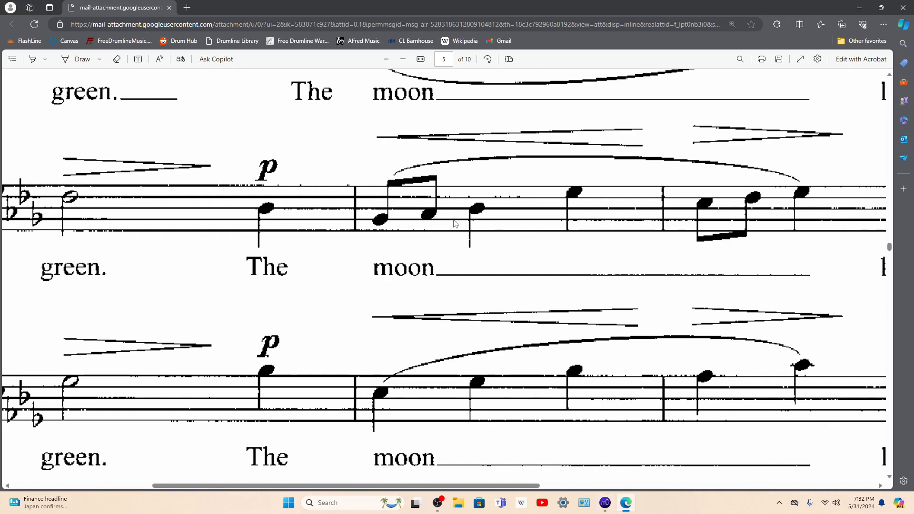
scroll(456, 224, up, 6)
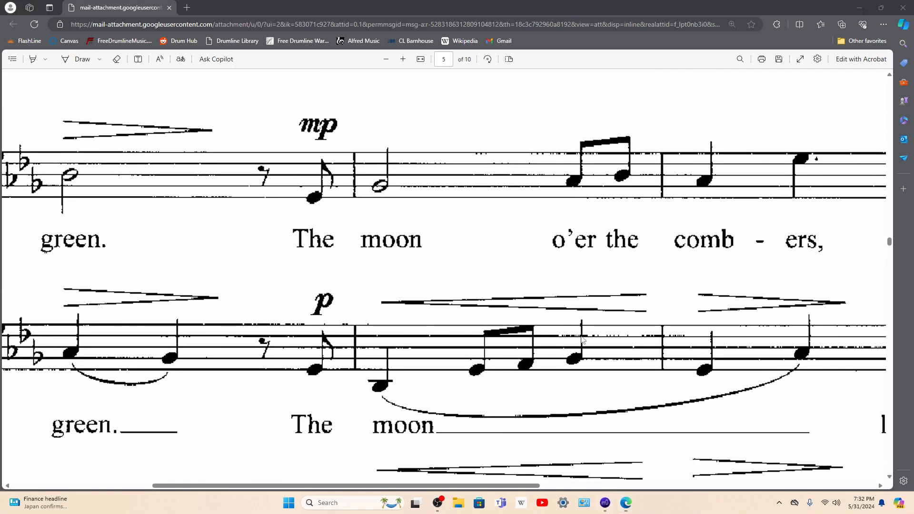
scroll(589, 380, down, 3)
click(625, 502)
Step: Leave note input and split the beat 3 rests of measure 23 from Flute through Mellophone 2 into eighth rests
scroll(695, 301, up, 2)
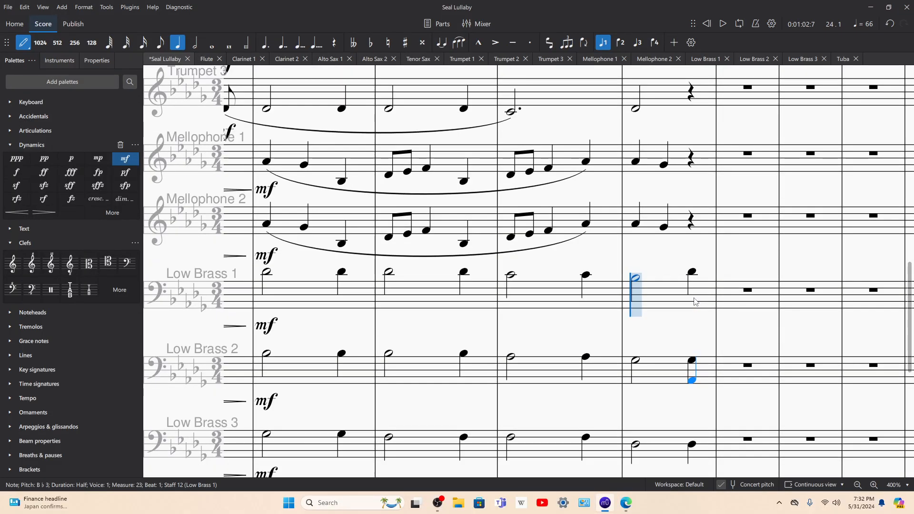
key(Escape)
click(691, 221)
scroll(688, 200, up, 10)
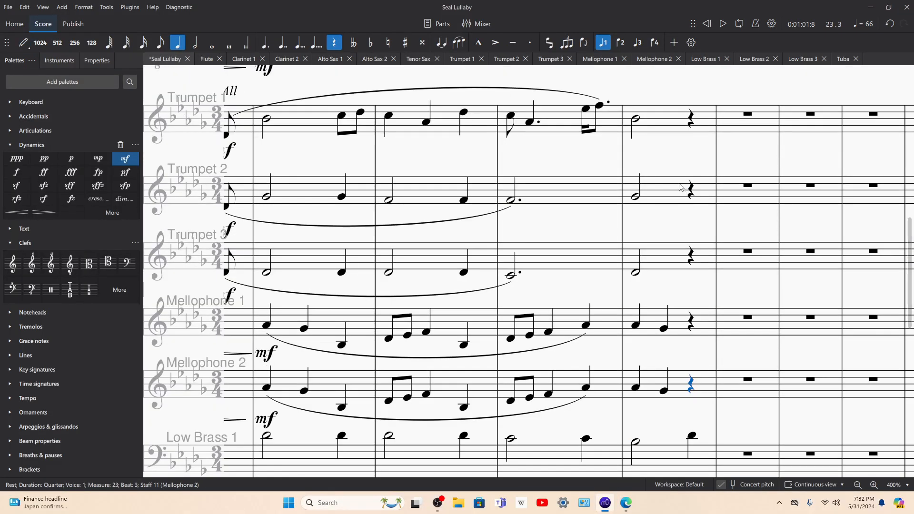
scroll(687, 189, up, 4)
shift+click(691, 160)
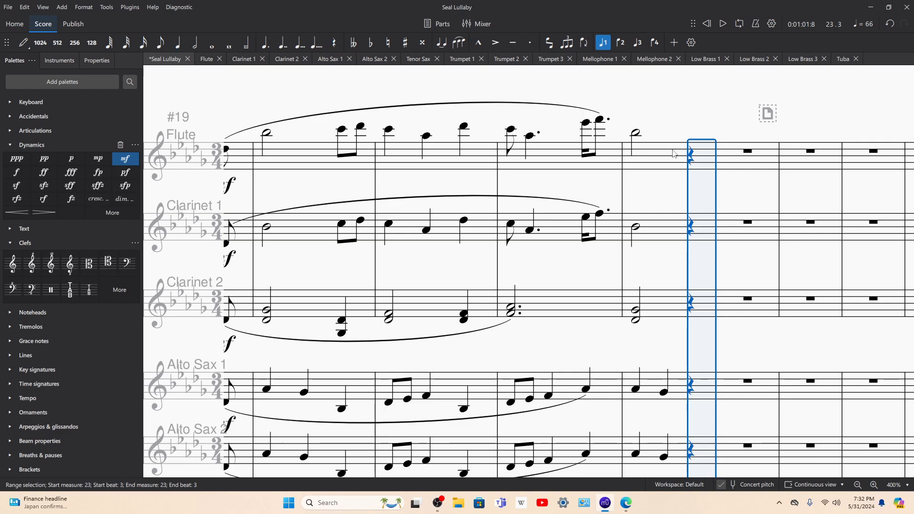
click(163, 46)
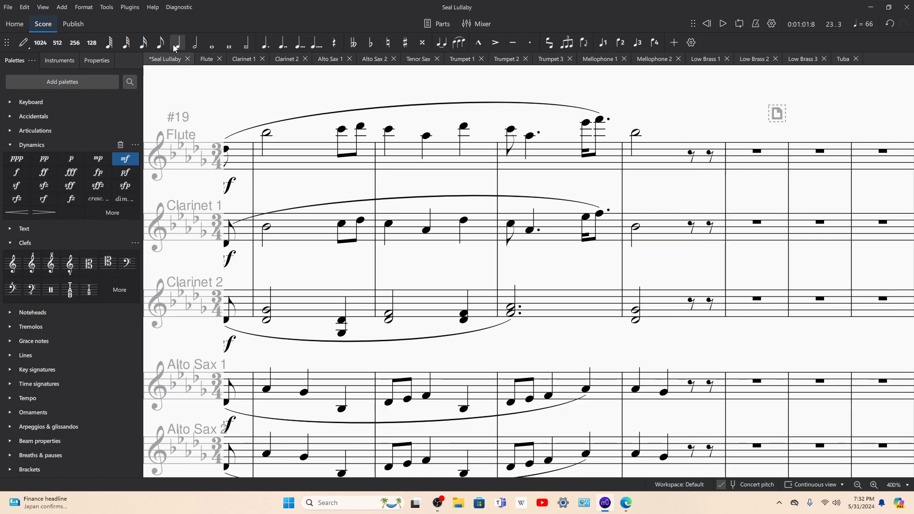
Step: Enter an eighth-note E♭4 on the second half of beat 3 in measure 23 in Trumpets 1, 2 and 3
scroll(676, 157, down, 9)
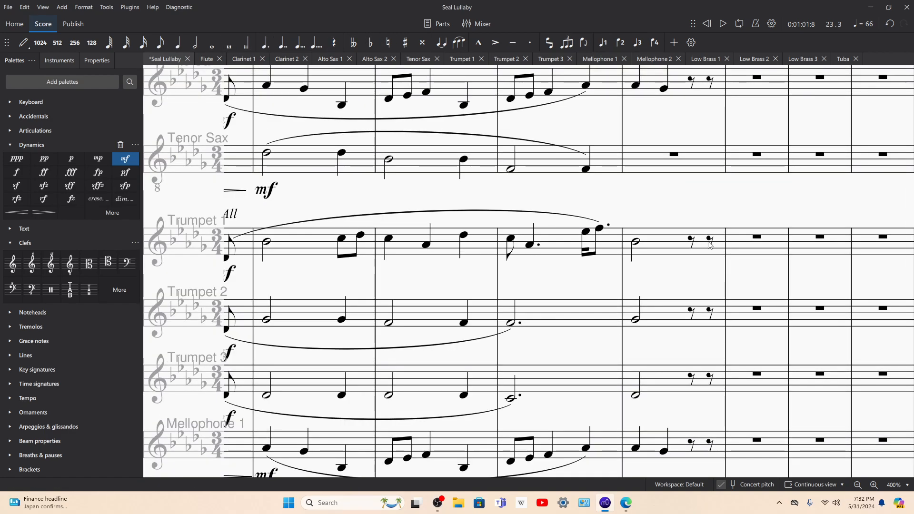
click(708, 243)
key(n)
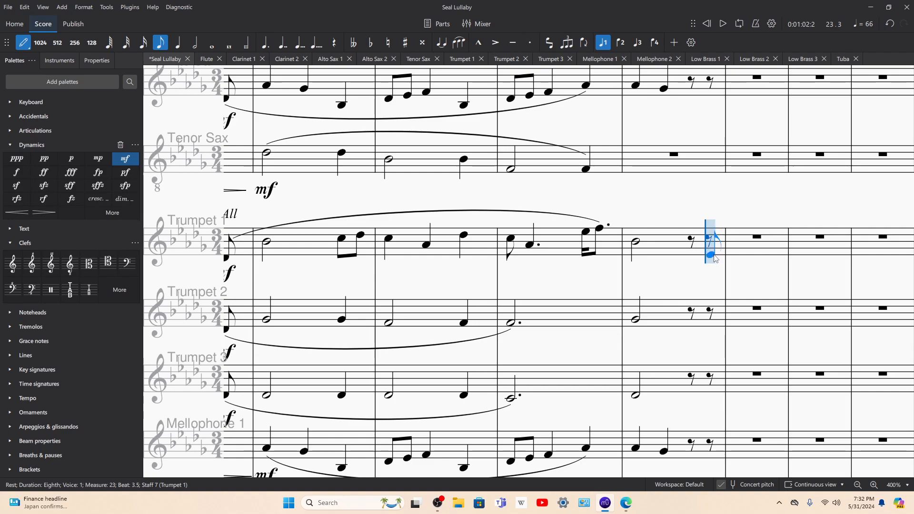
click(714, 258)
click(711, 327)
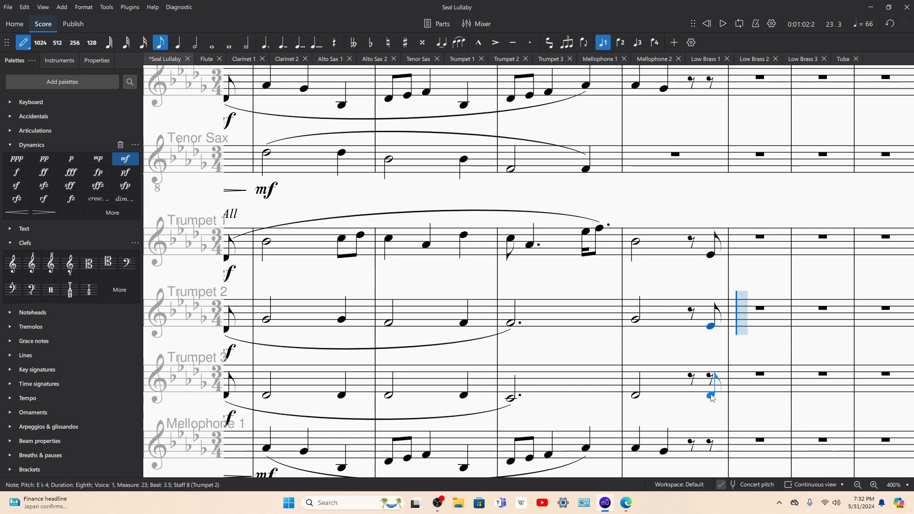
click(711, 390)
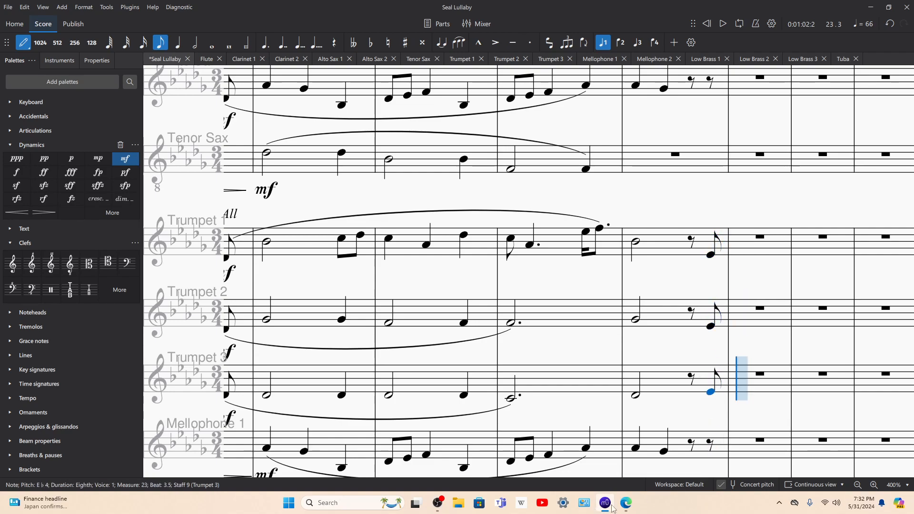
Step: Check the pickup in the choral PDF and enter it as an eighth-note E♭4 ending measure 23 in Mellophones 1 and 2
click(624, 505)
scroll(486, 362, down, 4)
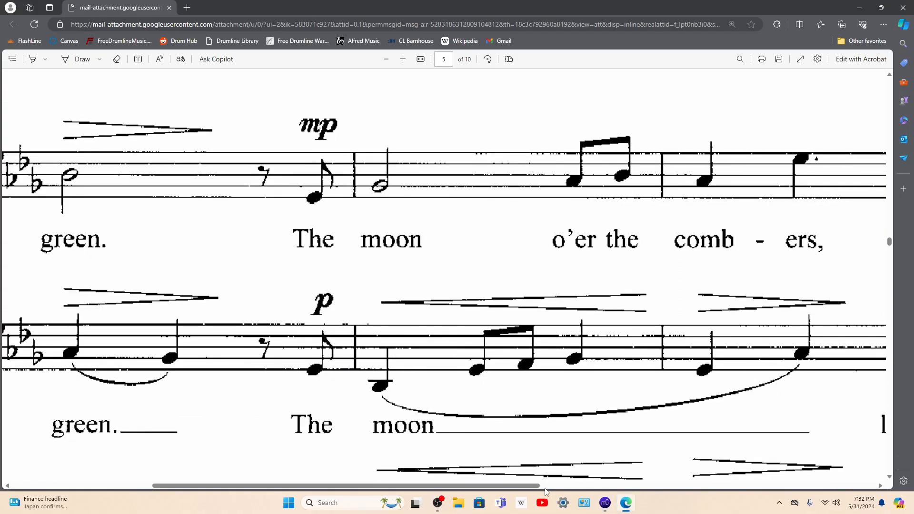
click(603, 507)
click(710, 460)
scroll(710, 460, down, 3)
click(709, 353)
Step: Enter an eighth-note E♭ on the second half of beat 3 in measure 23 in both Alto Saxes, both Clarinets and the Flute
scroll(709, 353, up, 9)
click(716, 300)
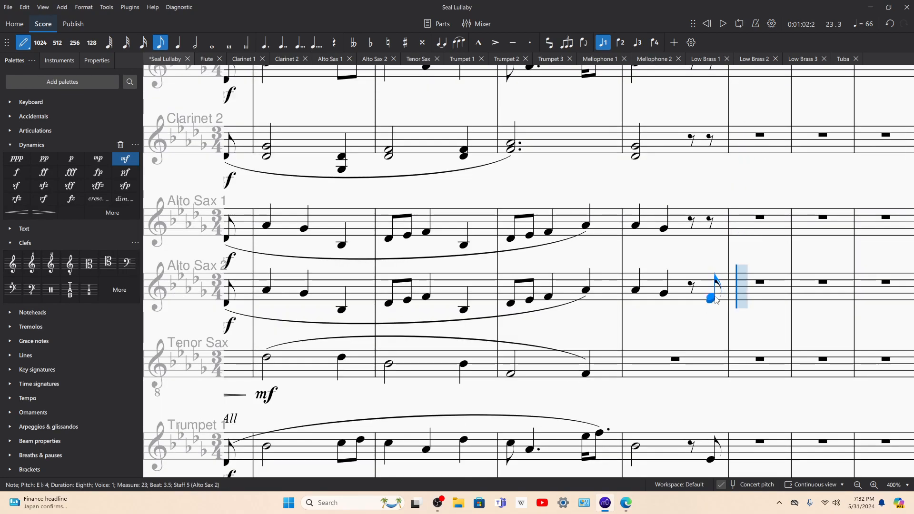
click(709, 238)
click(715, 156)
scroll(709, 186, up, 3)
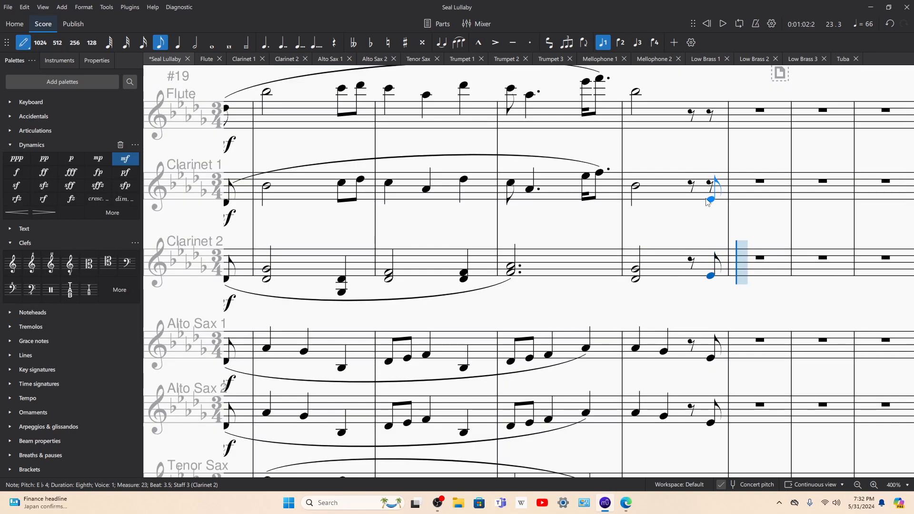
click(708, 201)
click(710, 107)
Step: Play back from the Flute's dotted eighth note in measure 22 into measure 23 and stop
key(Escape)
key(Left)
key(Left)
key(space)
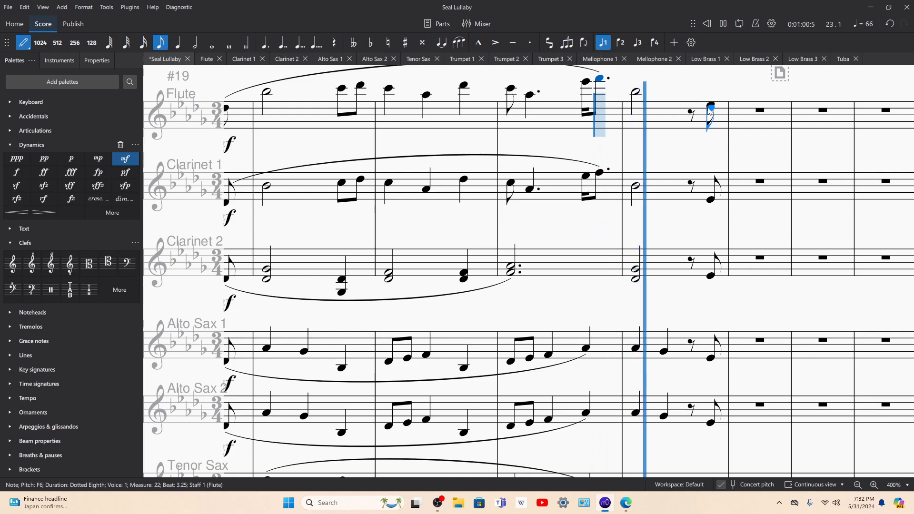
key(space)
Step: Switch to the choral PDF and examine the clefs, pitches and rhythms of all four voices in measures 23 and 24
click(629, 500)
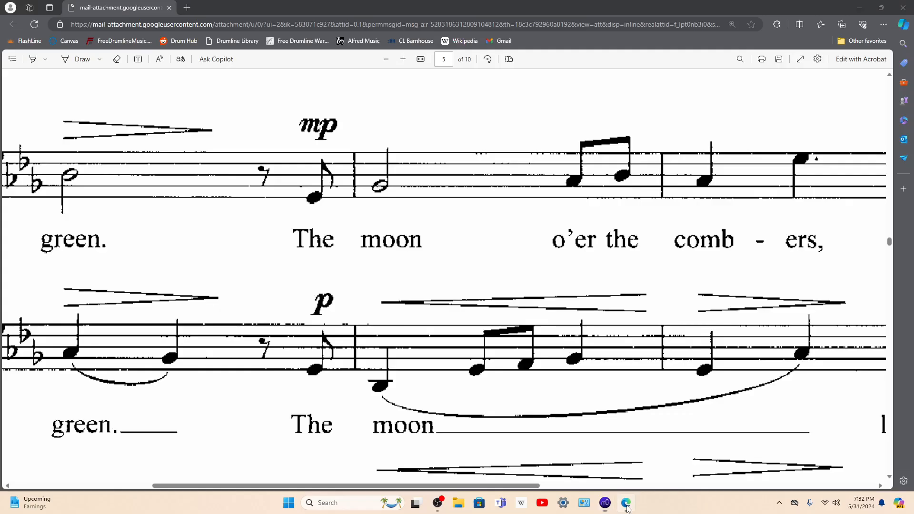
scroll(313, 298, down, 5)
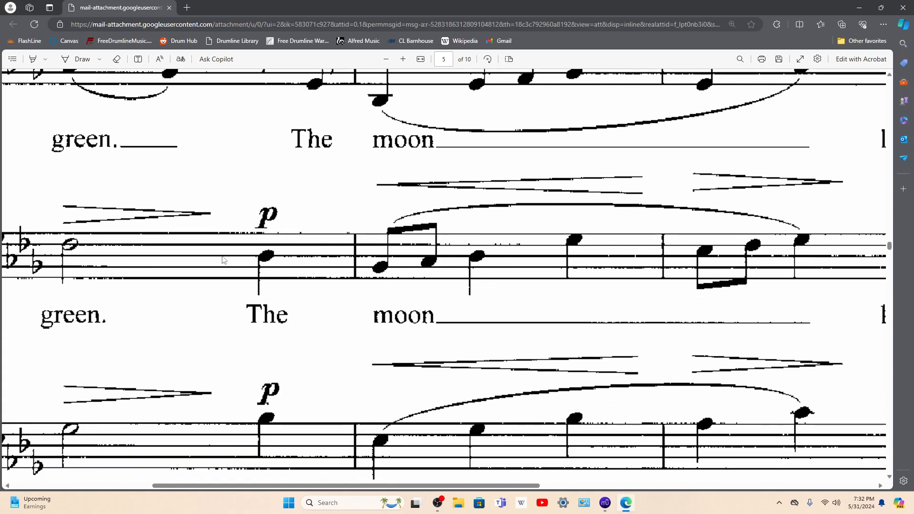
scroll(257, 303, left, 5)
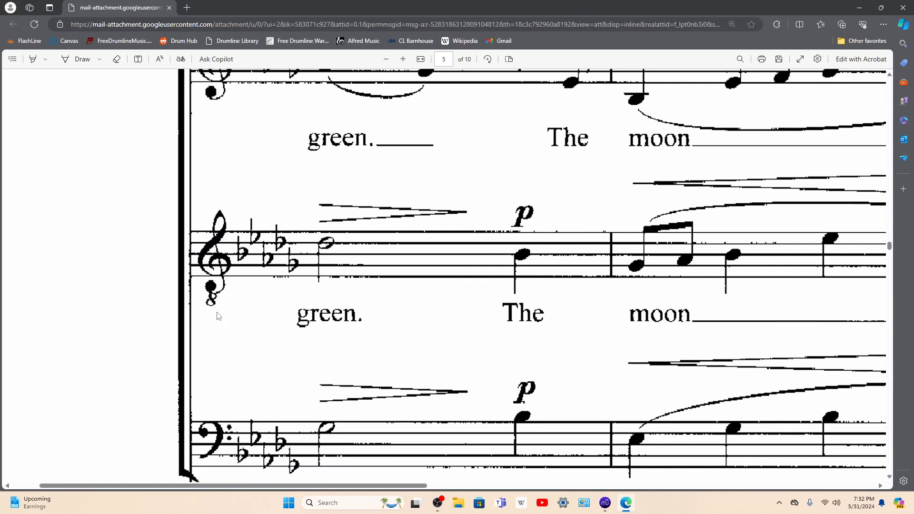
scroll(298, 318, right, 2)
scroll(431, 349, down, 2)
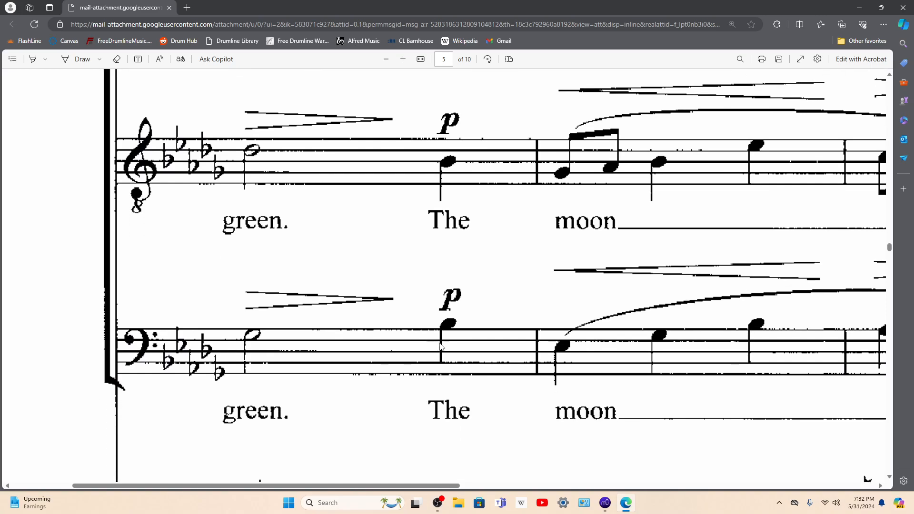
click(606, 508)
click(626, 508)
scroll(475, 340, up, 3)
scroll(475, 339, down, 2)
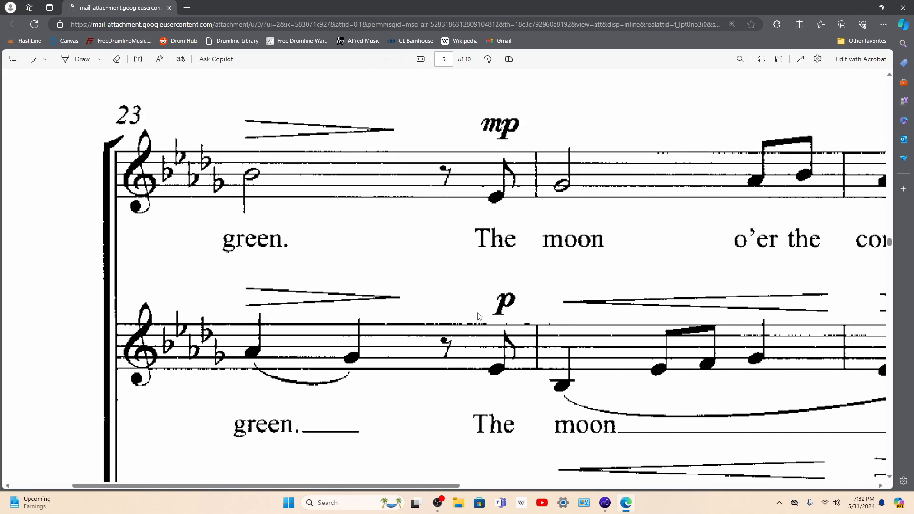
Step: Check the voices in the choral PDF, then lower Clarinet 2's measure 23 pickup to B♭3 and add a note a third below it
scroll(439, 322, down, 3)
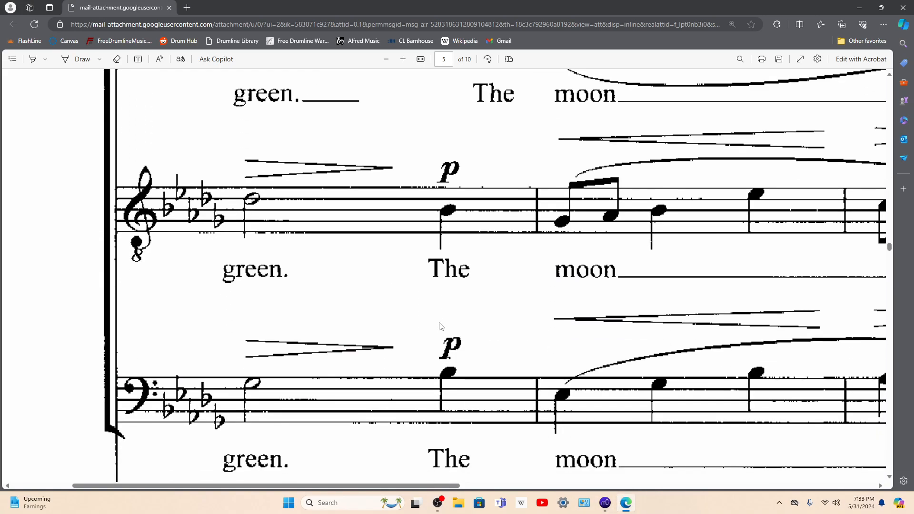
scroll(438, 317, up, 4)
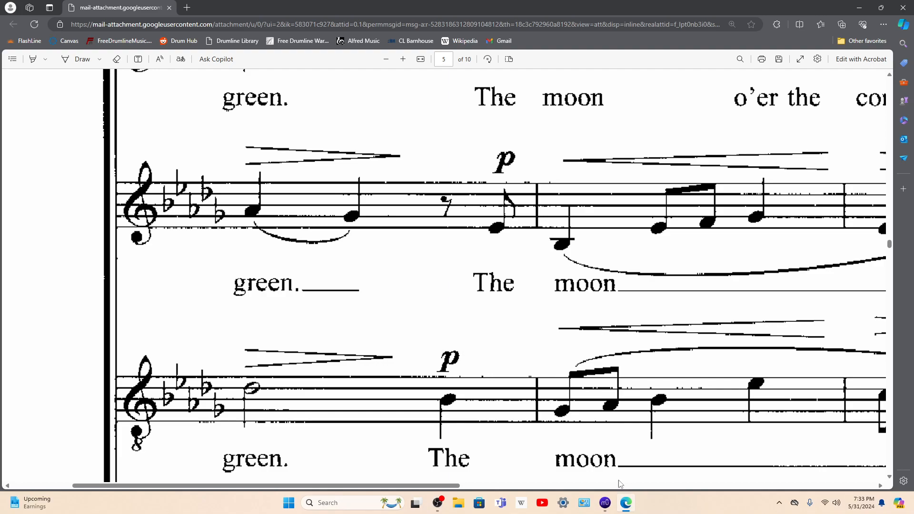
click(605, 504)
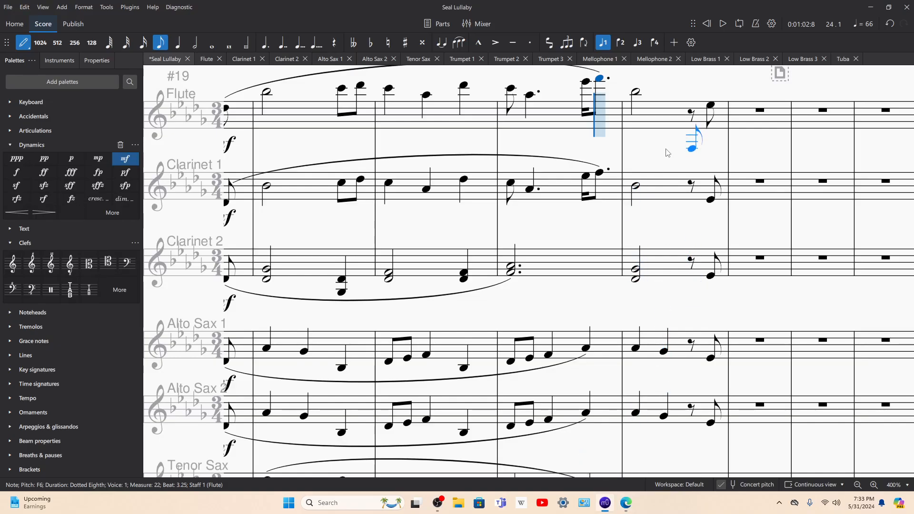
key(Escape)
click(711, 277)
key(Down)
key(Down)
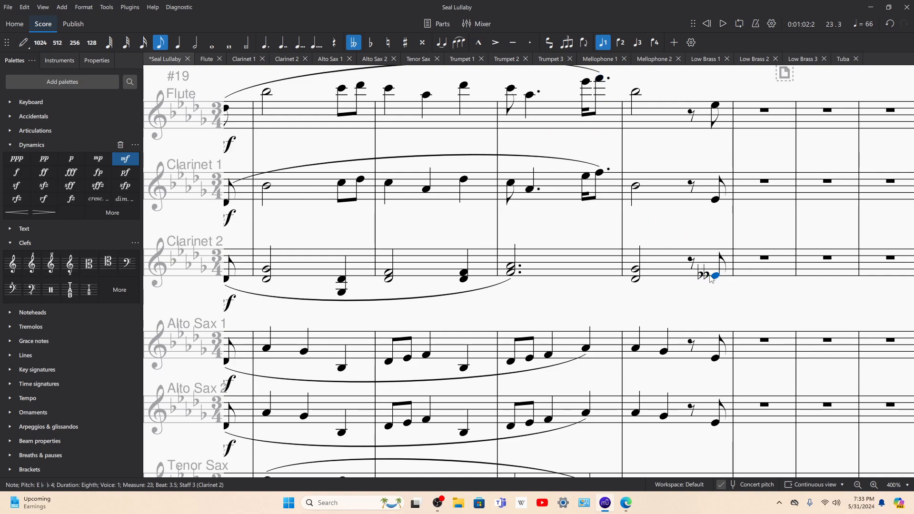
key(n)
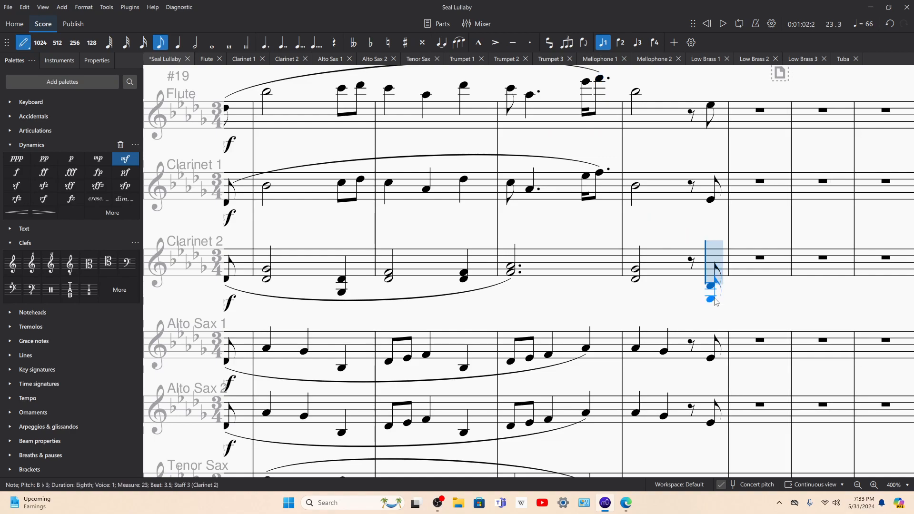
click(712, 297)
key(space)
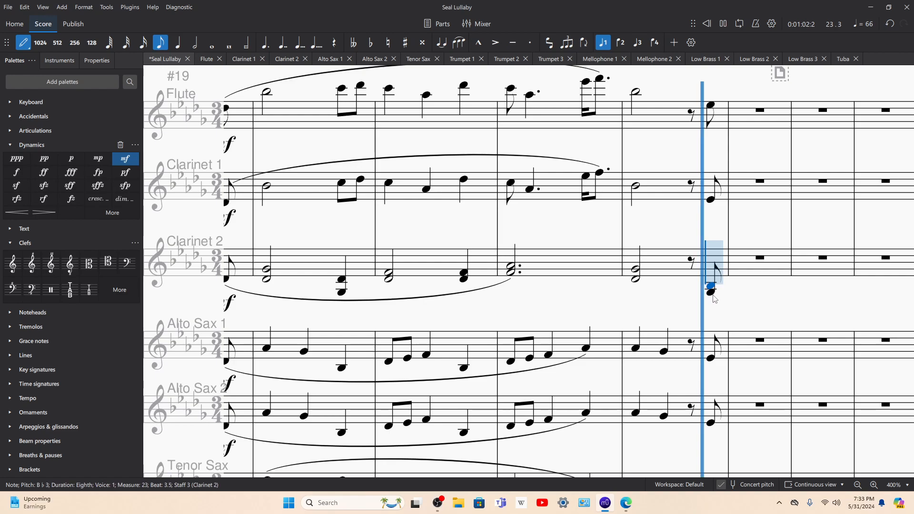
key(space)
scroll(713, 318, down, 4)
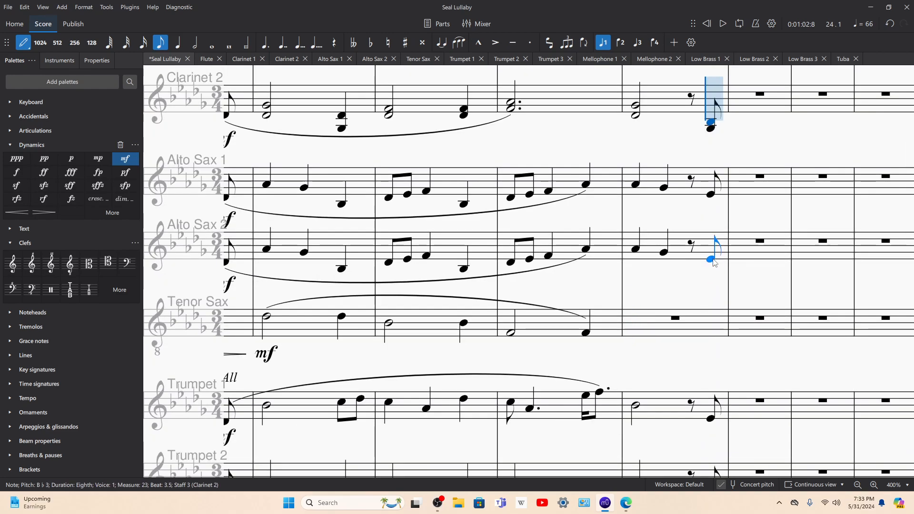
click(713, 261)
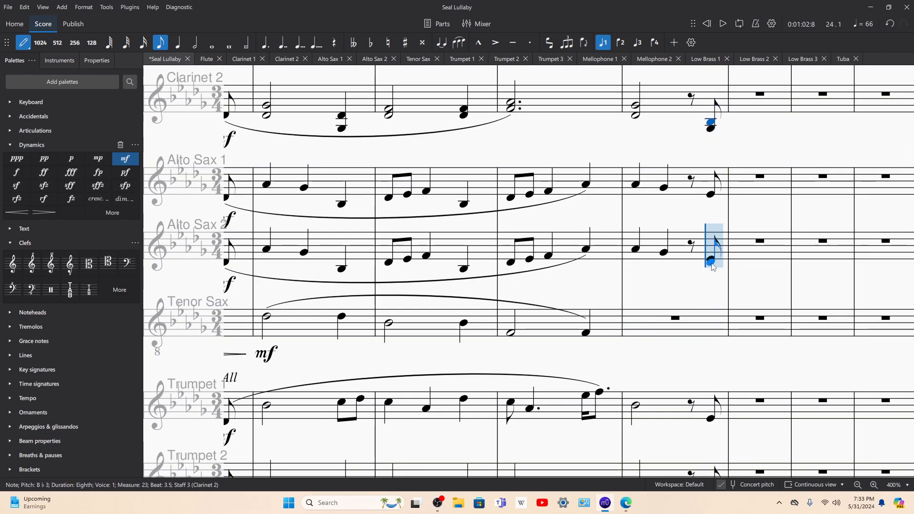
scroll(700, 309, down, 3)
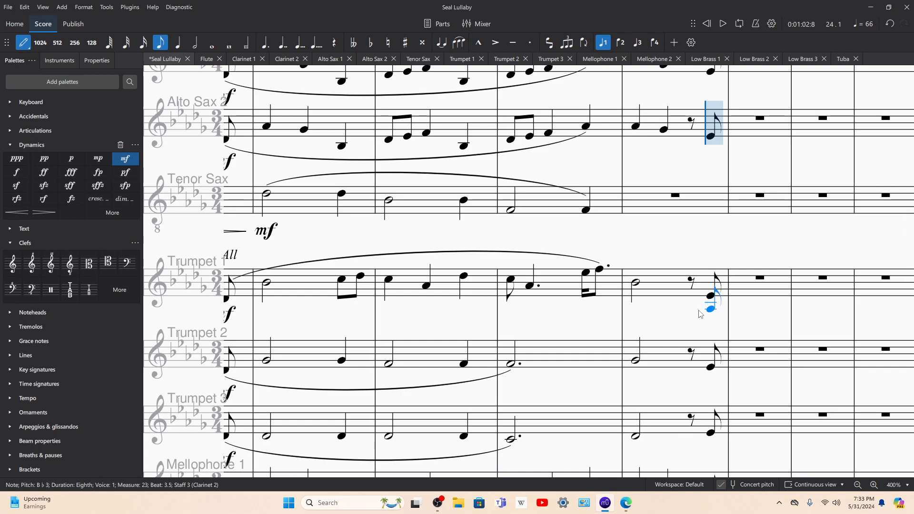
click(711, 370)
key(Escape)
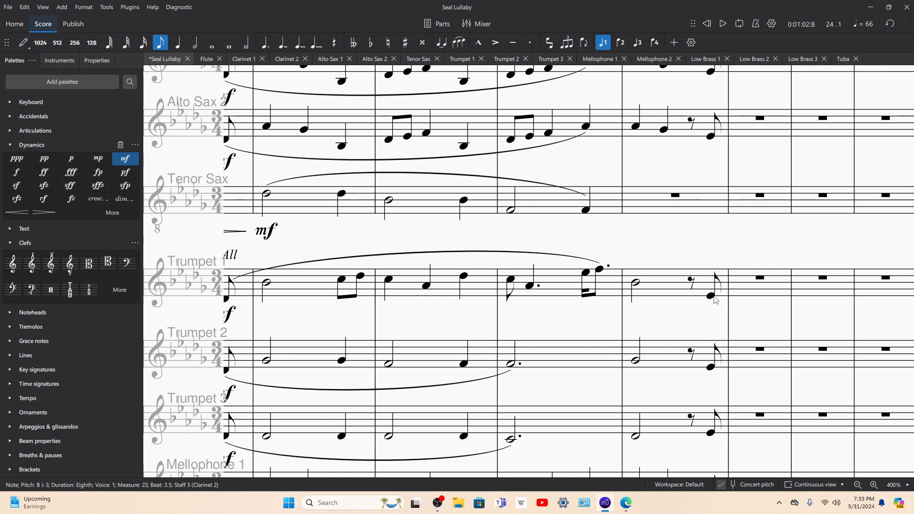
click(714, 298)
key(n)
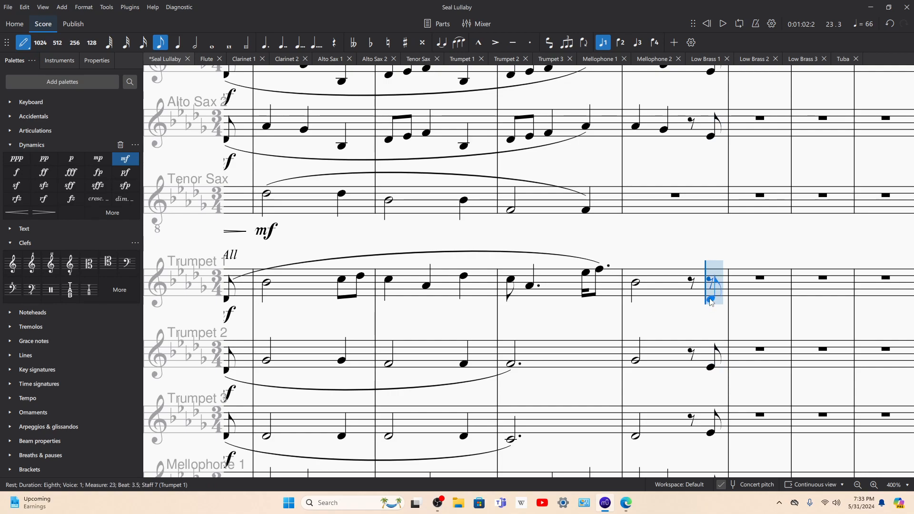
click(712, 297)
Step: Turn Trumpet 2's eighth-note pickup at the end of measure 23 into a two-note chord of E♭4 and B♭3
click(713, 371)
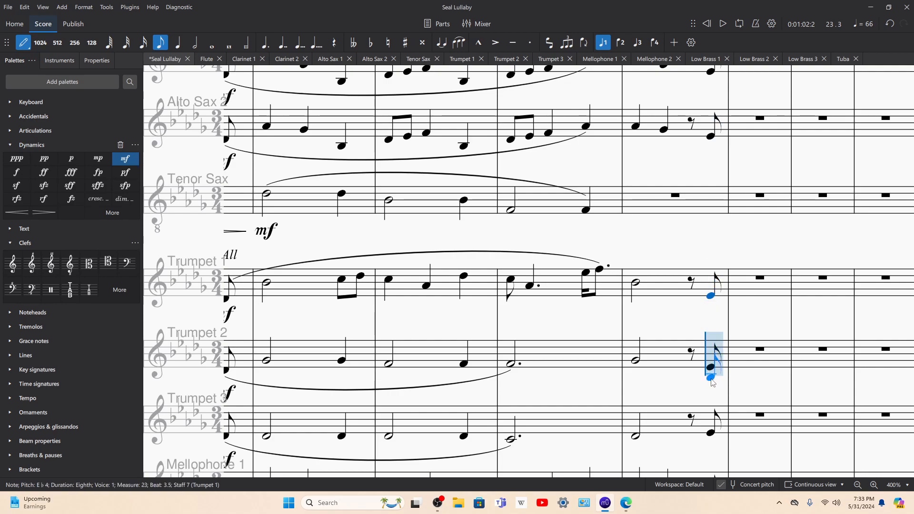
click(711, 379)
key(Escape)
click(711, 367)
key(Delete)
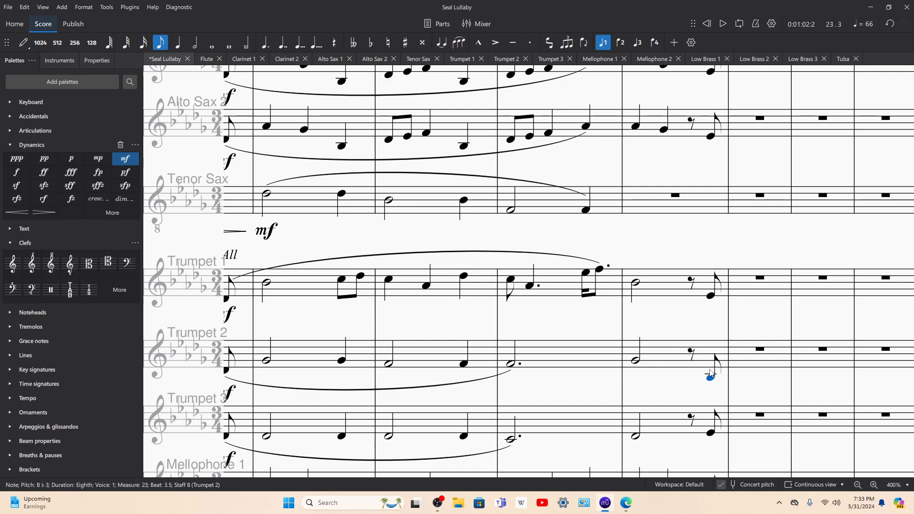
key(n)
shift+click(710, 371)
key(Escape)
Step: Lower Trumpet 3's eighth-note pickup at the end of measure 23 to B♭3
scroll(711, 366, down, 2)
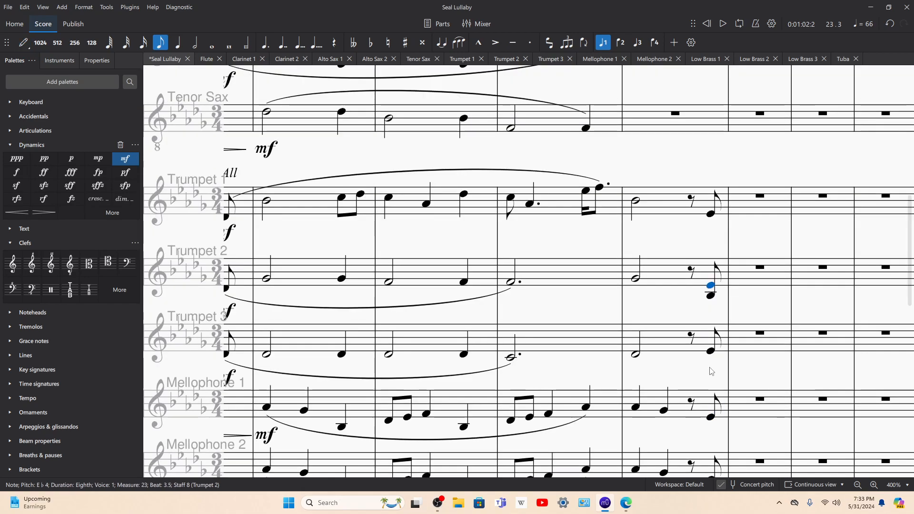
key(Down)
key(Down)
key(Down)
key(Down)
key(Down)
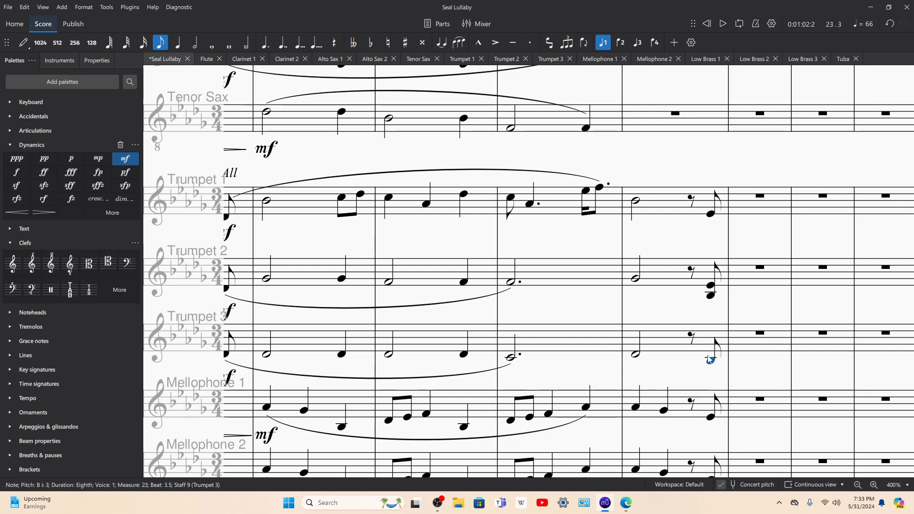
Step: Play back short excerpts of measure 23, then the passage from Low Brass 1's half note in measure 20 through measure 23
scroll(709, 364, down, 5)
click(693, 313)
key(space)
key(space)
click(637, 268)
key(space)
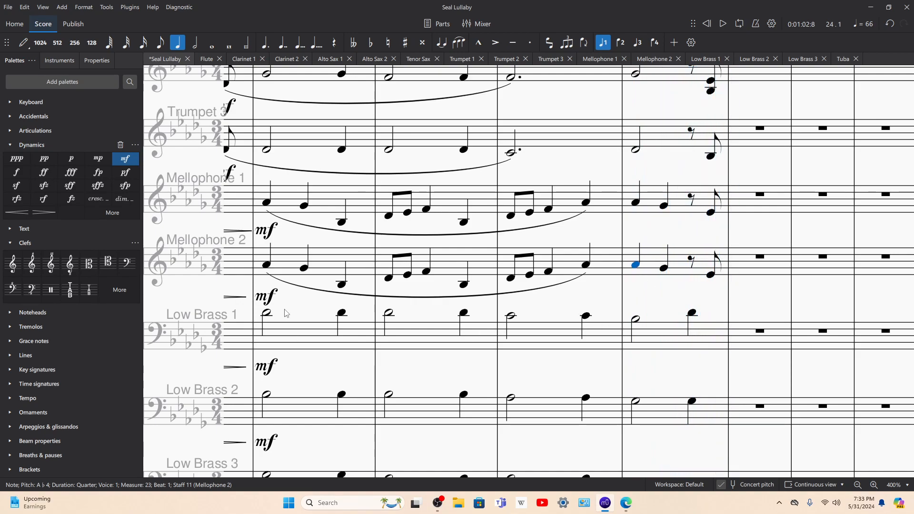
click(267, 312)
key(space)
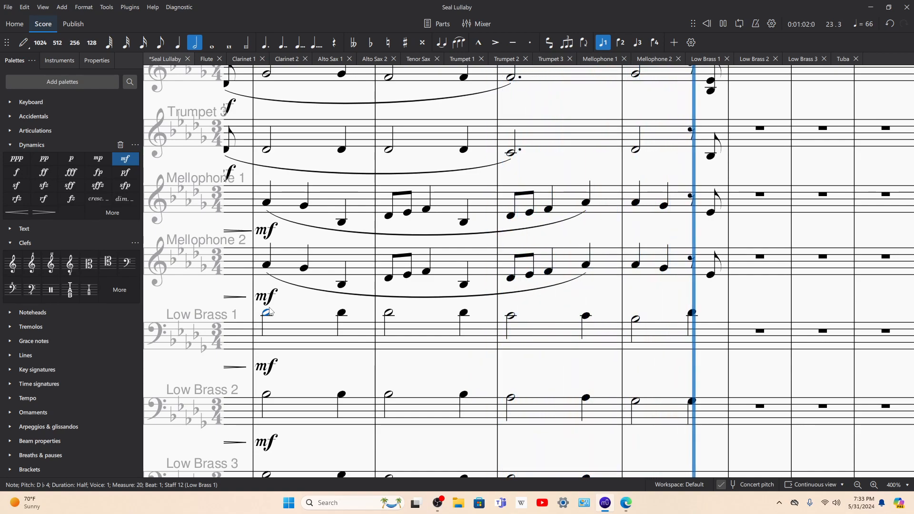
key(space)
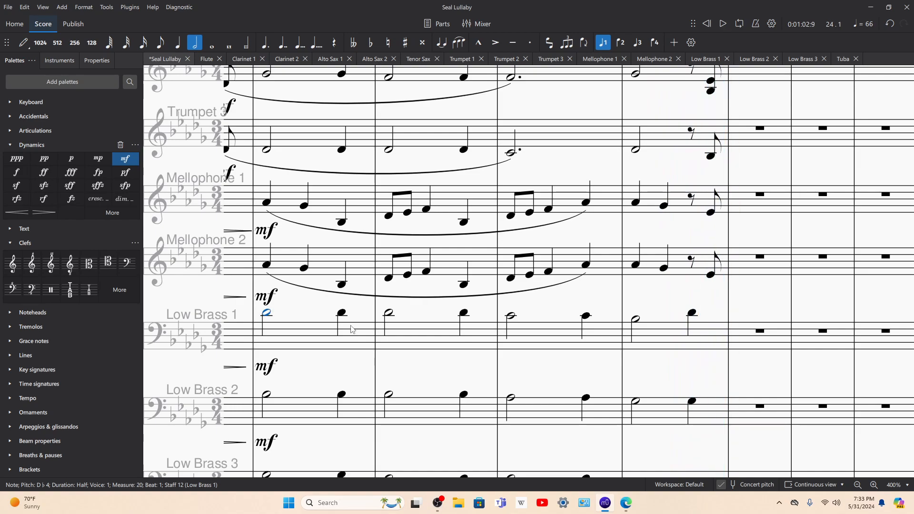
Step: Raise the beat 3 quarter notes in measure 23 to B♭3 in Low Brass 2 and G♭3 in Low Brass 3
click(692, 314)
scroll(693, 402, down, 3)
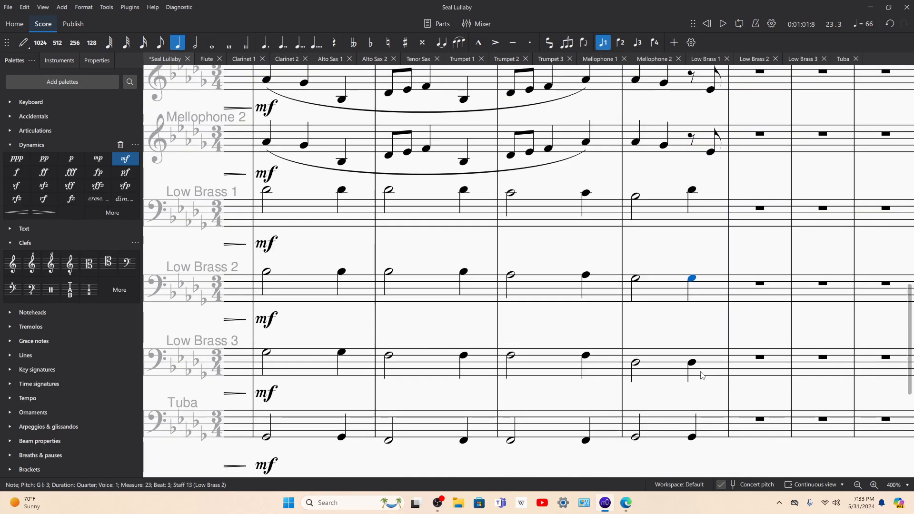
click(693, 437)
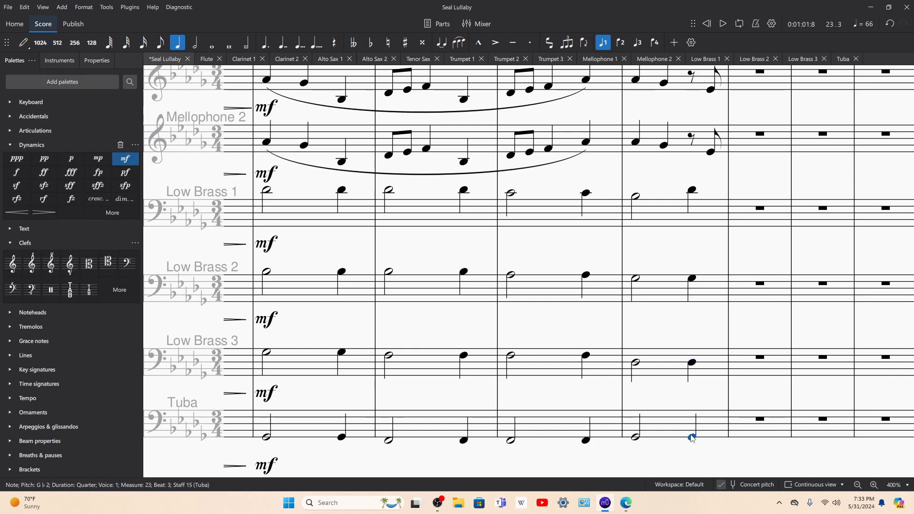
key(Up)
key(Up)
key(Up)
key(Up)
click(693, 363)
key(Up)
key(Up)
key(Up)
key(Up)
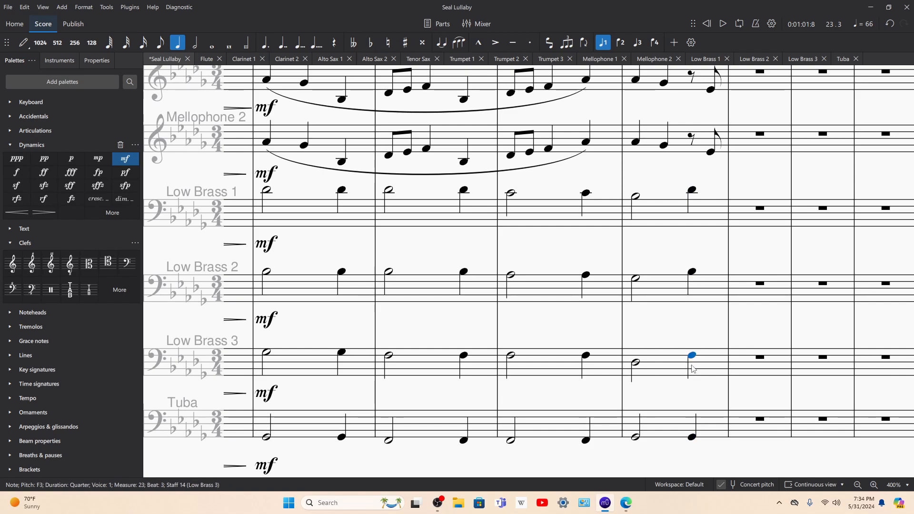
Step: Play back measure 23 from Low Brass 3's notes and again with the measure selected across Low Brass 1 to 3
key(space)
key(space)
click(635, 362)
key(space)
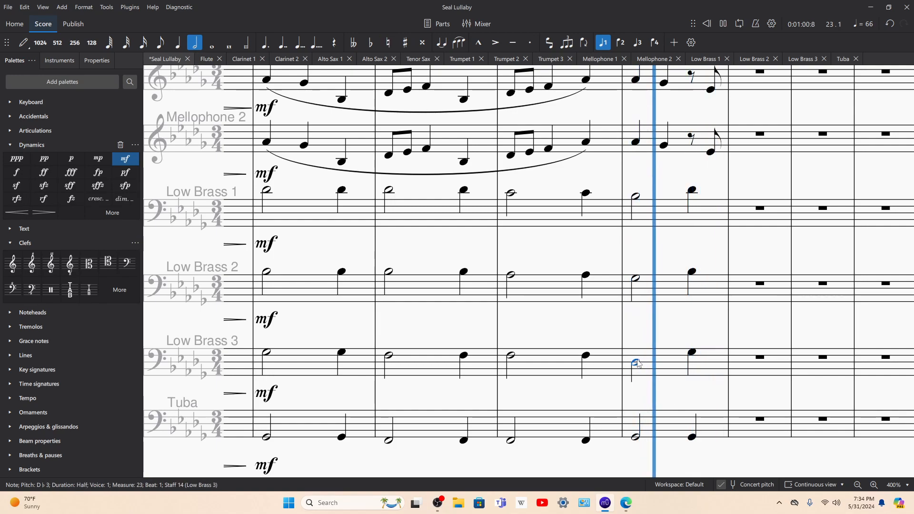
key(space)
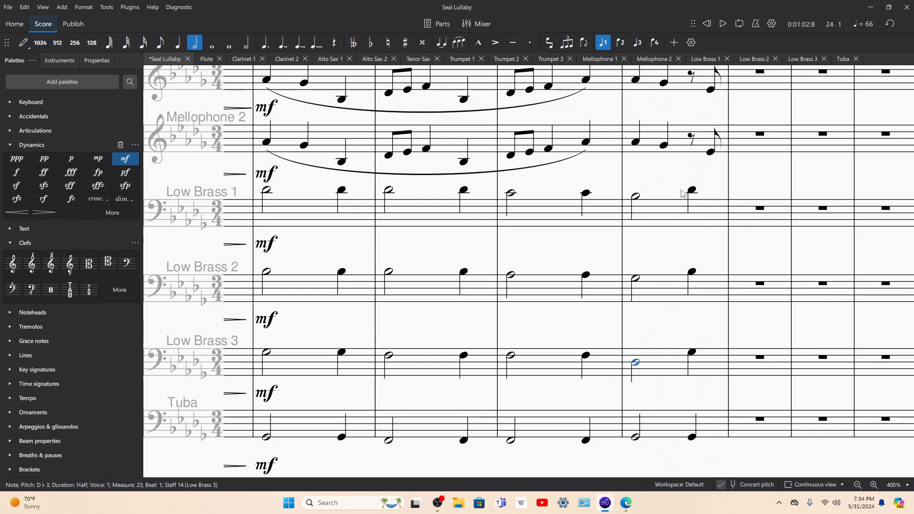
click(675, 220)
shift+click(666, 365)
key(space)
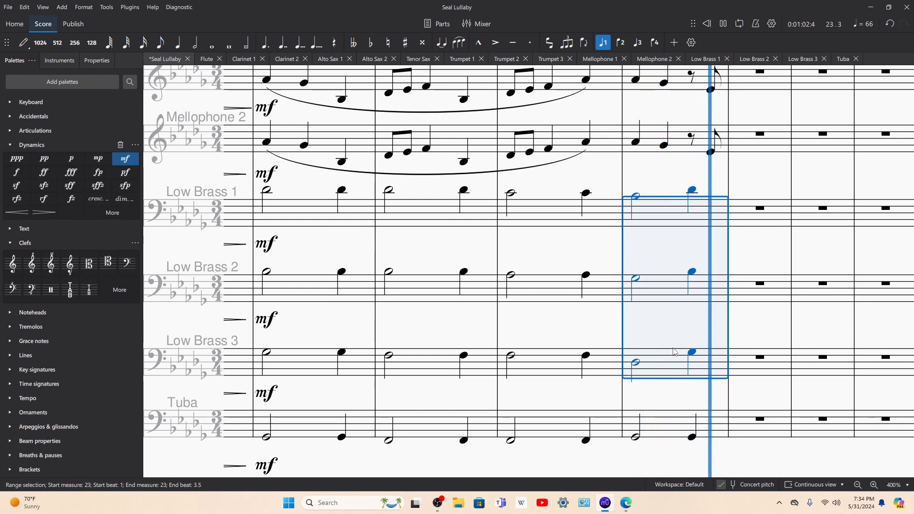
click(691, 190)
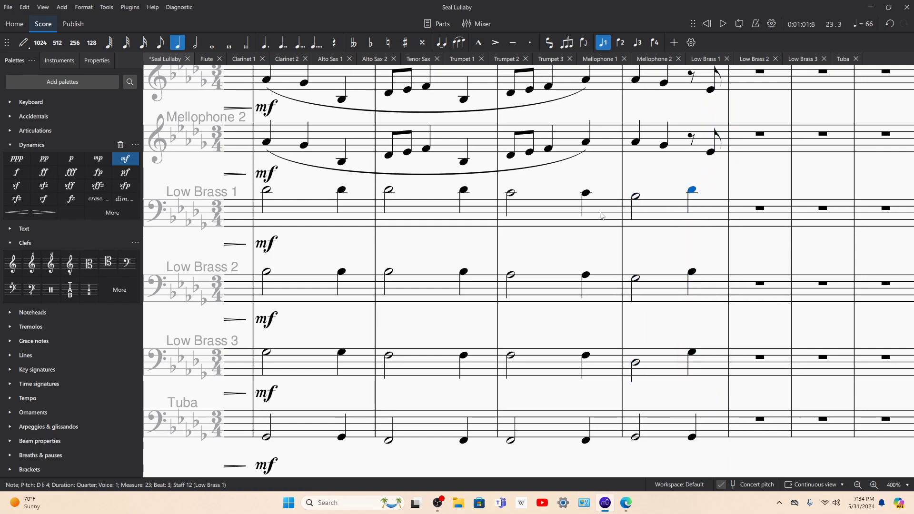
Step: Add crescendo hairpins spanning measures 20 to 22 in every part from Flute through Tuba
click(318, 222)
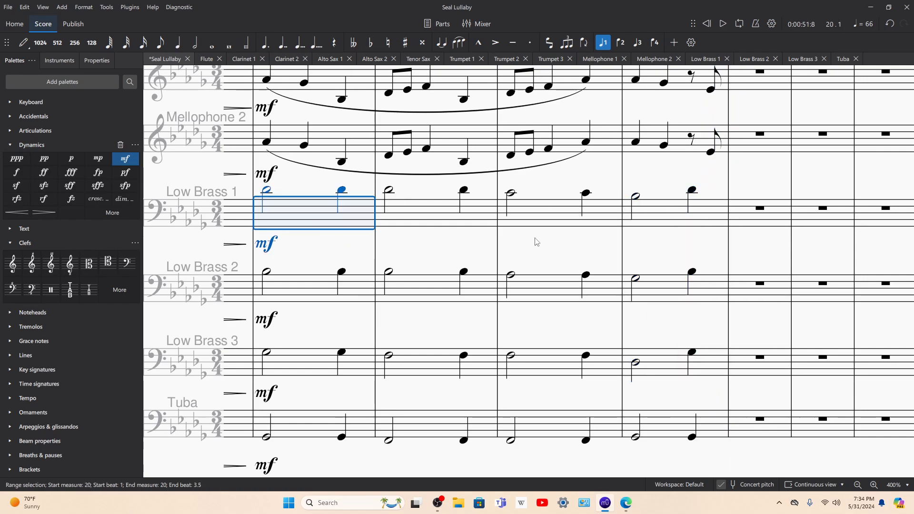
scroll(536, 243, down, 1)
scroll(576, 242, down, 2)
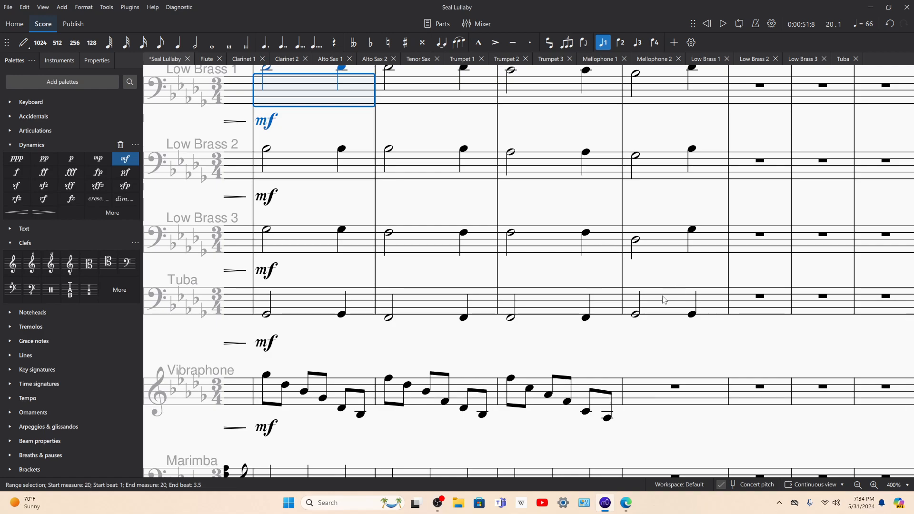
shift+click(600, 307)
scroll(590, 267, up, 10)
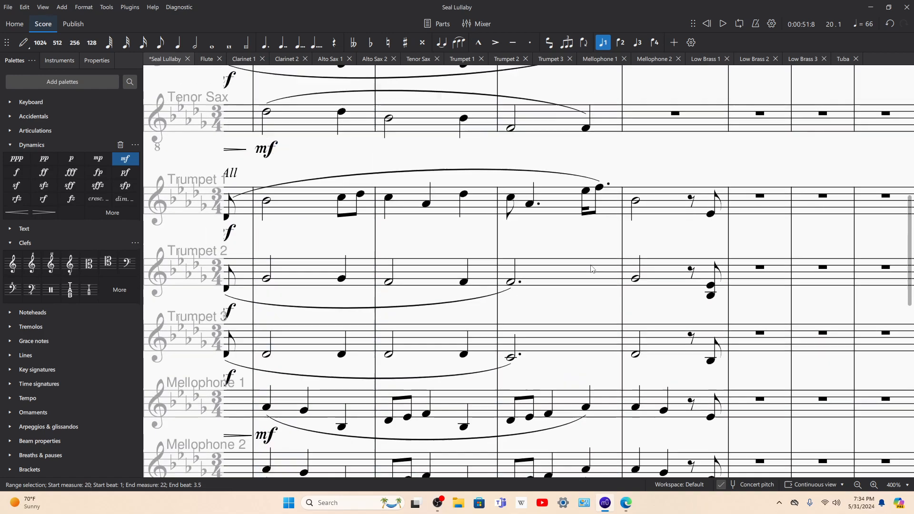
scroll(580, 233, up, 1)
shift+click(499, 200)
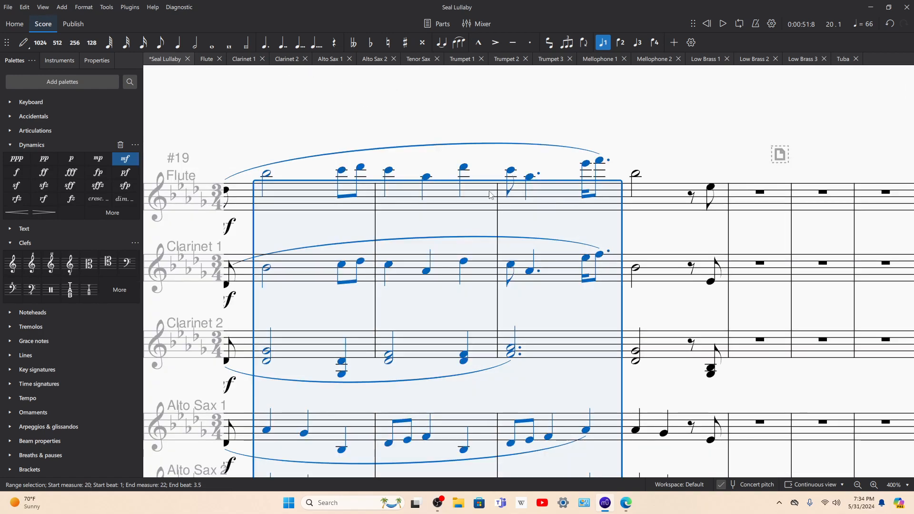
click(16, 212)
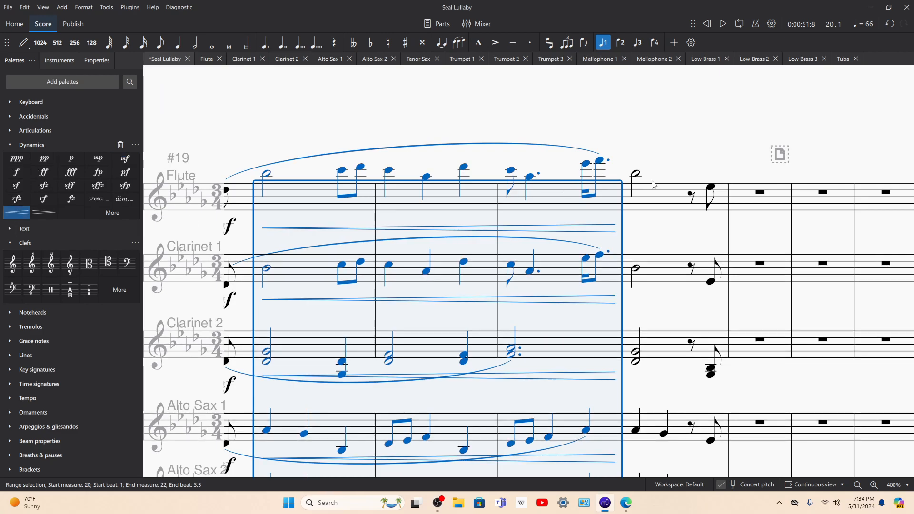
Step: Add a forte (f) dynamic on beat 1 of measure 23 in every part from Flute through Tuba
click(636, 176)
scroll(636, 365, down, 10)
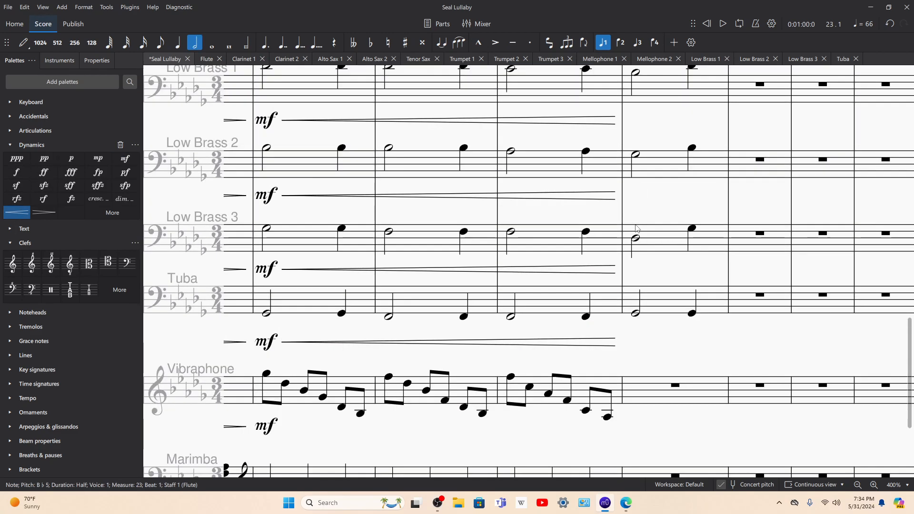
shift+click(637, 314)
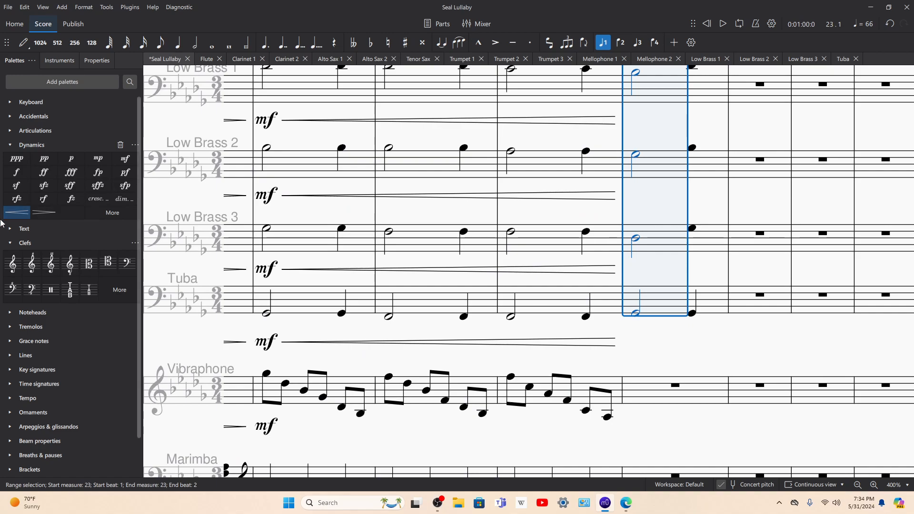
click(16, 172)
Step: Add diminuendo hairpins across measure 23 in every part from Flute through Tuba and look over the lower parts
click(676, 297)
scroll(675, 285, up, 8)
scroll(676, 276, up, 5)
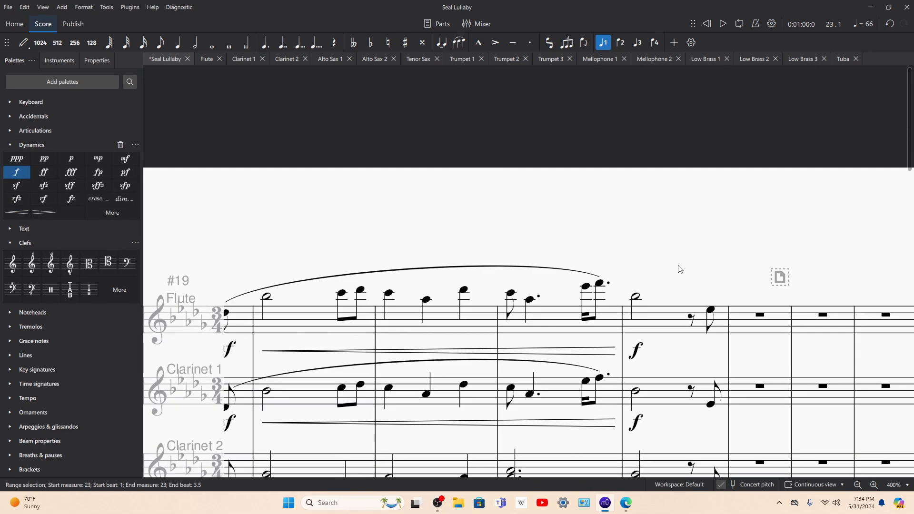
shift+click(665, 318)
click(44, 212)
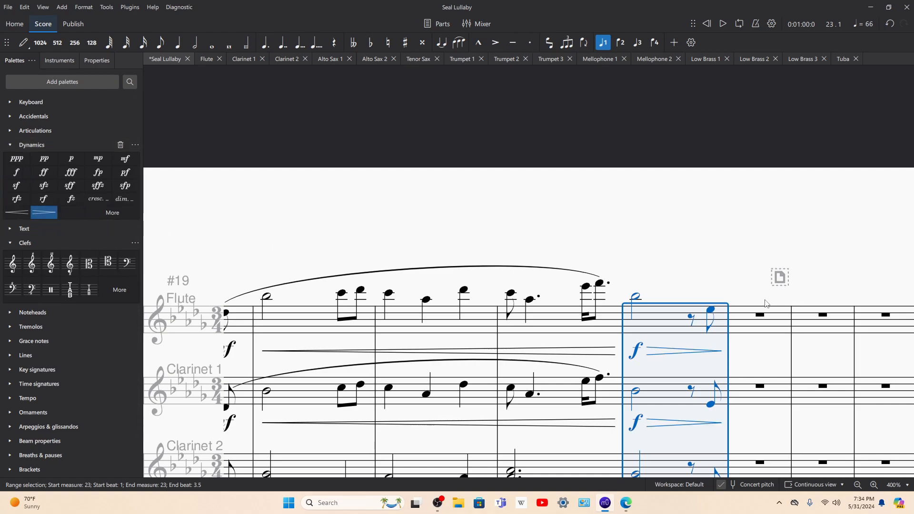
click(734, 322)
scroll(738, 304, down, 15)
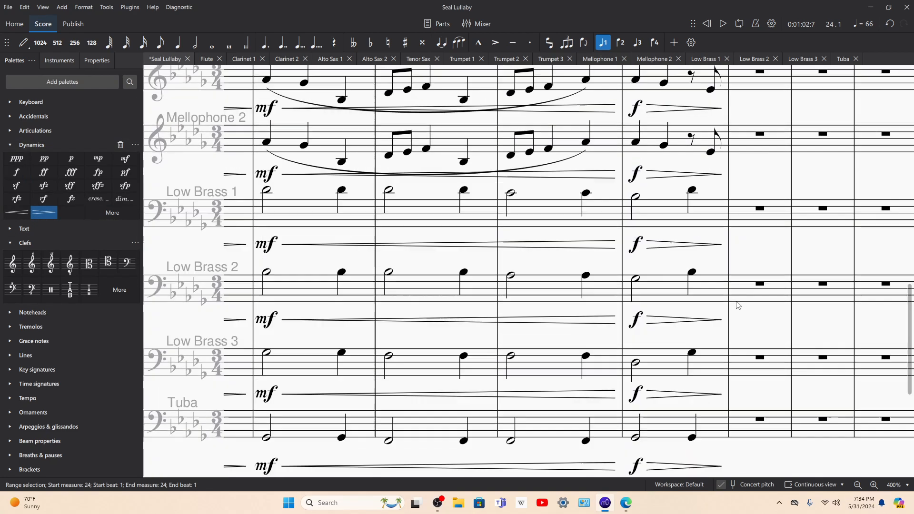
Step: Add a mezzo-piano (mp) dynamic on beat 1 of measure 24 in every part through Tuba and play back from measure 20
shift+click(757, 219)
click(98, 158)
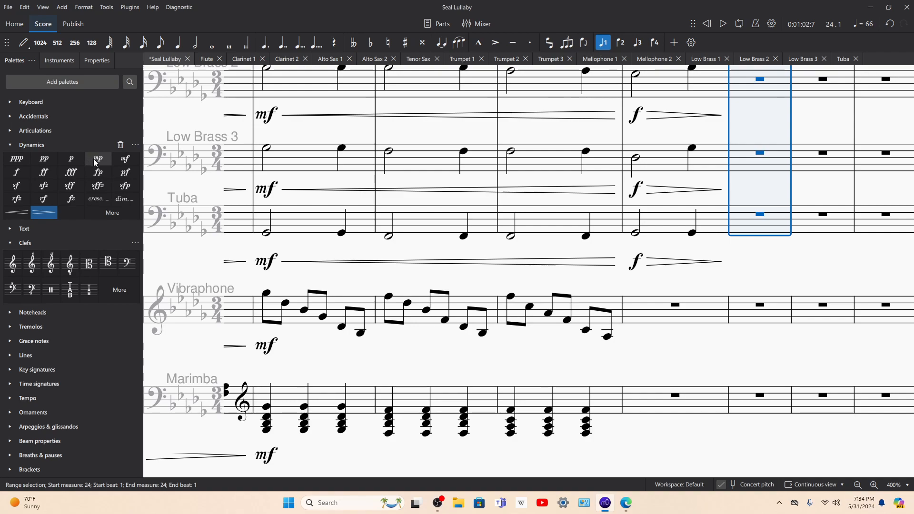
click(267, 235)
key(space)
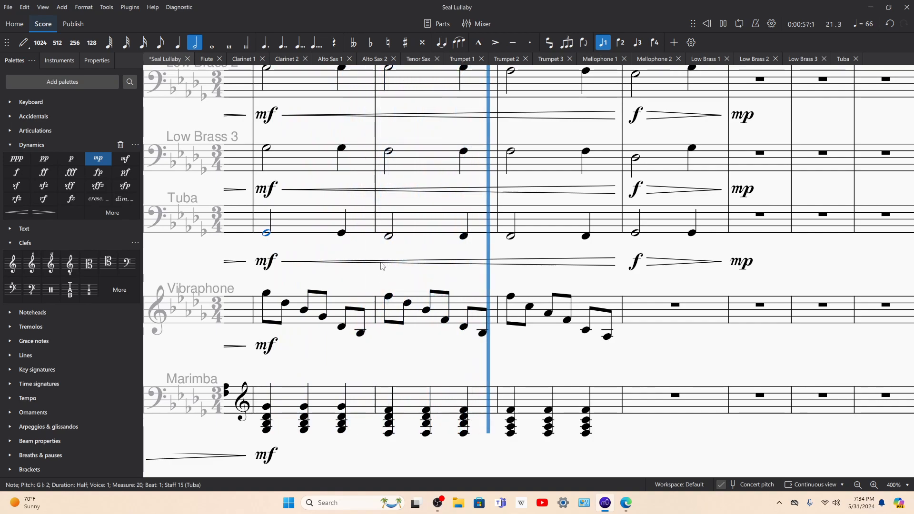
drag(475, 284, 326, 294)
scroll(488, 322, up, 3)
scroll(487, 319, up, 18)
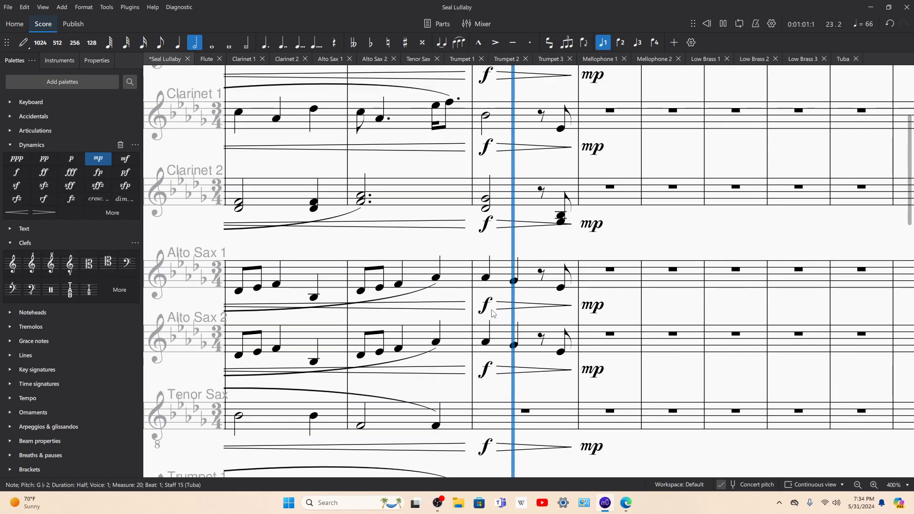
scroll(495, 266, up, 2)
key(space)
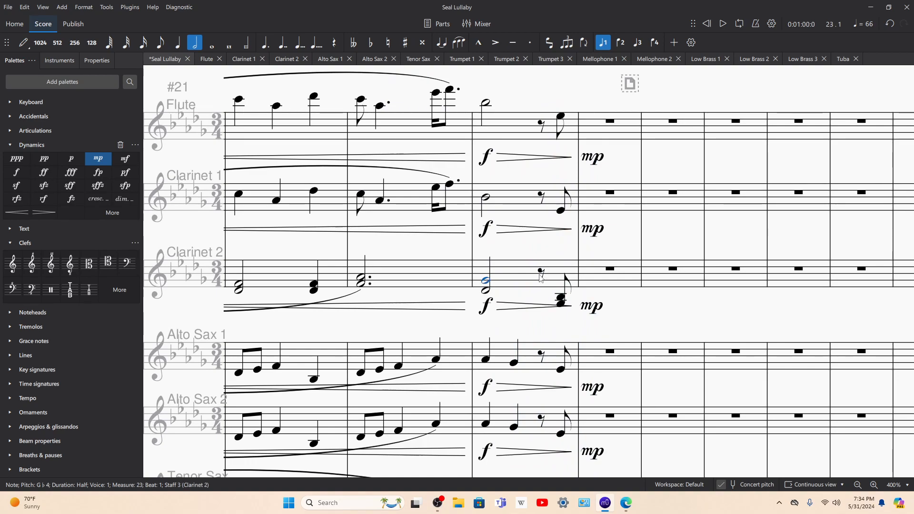
Step: Enter beat 3 eighth notes in measure 23: Flute B♭5, Clarinet 1 B♭4, Clarinet 2 G♭4 and D♭4, Alto Sax 1 and 2 G♭4
key(n)
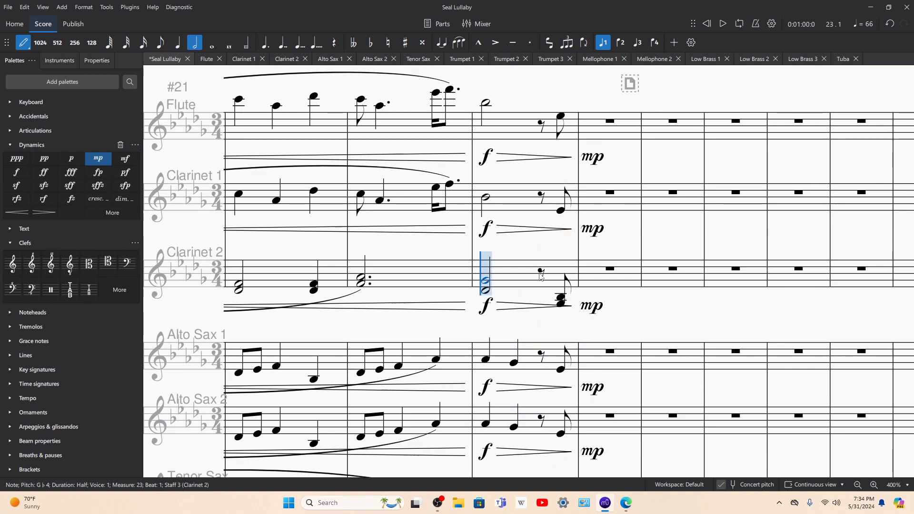
click(162, 44)
click(543, 103)
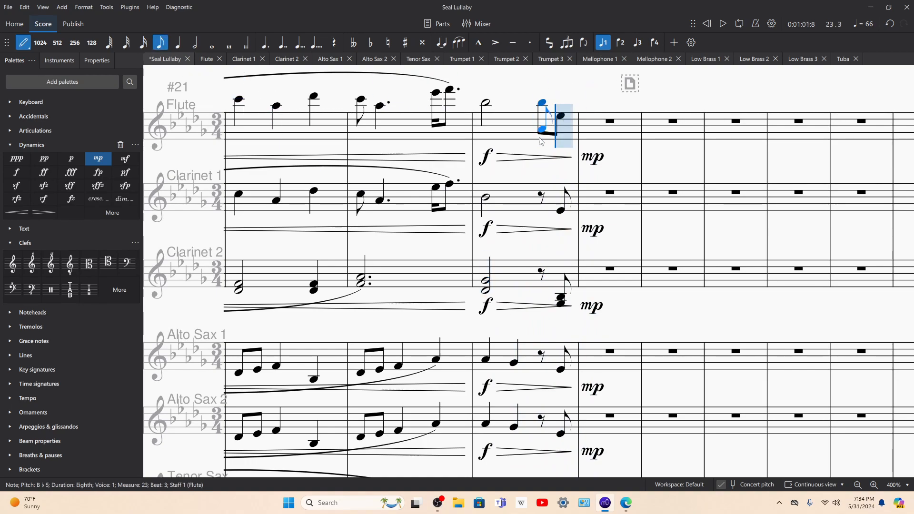
click(542, 199)
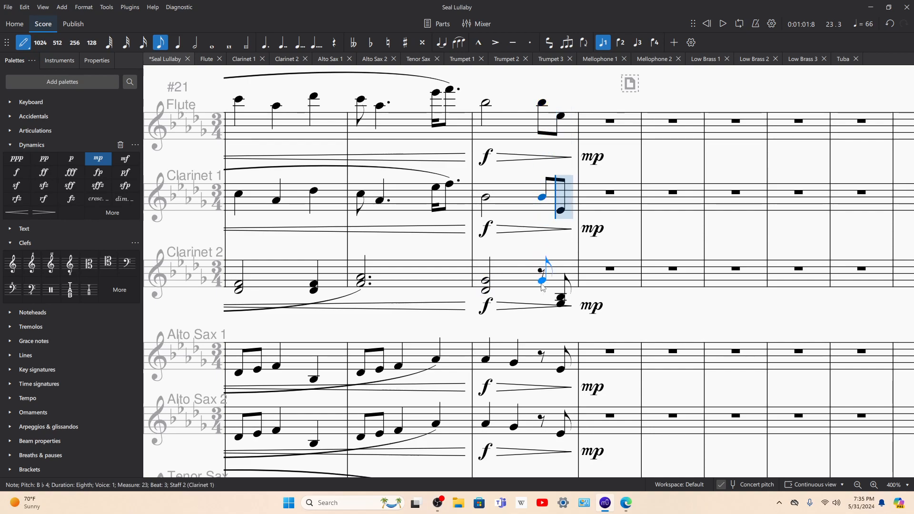
click(544, 283)
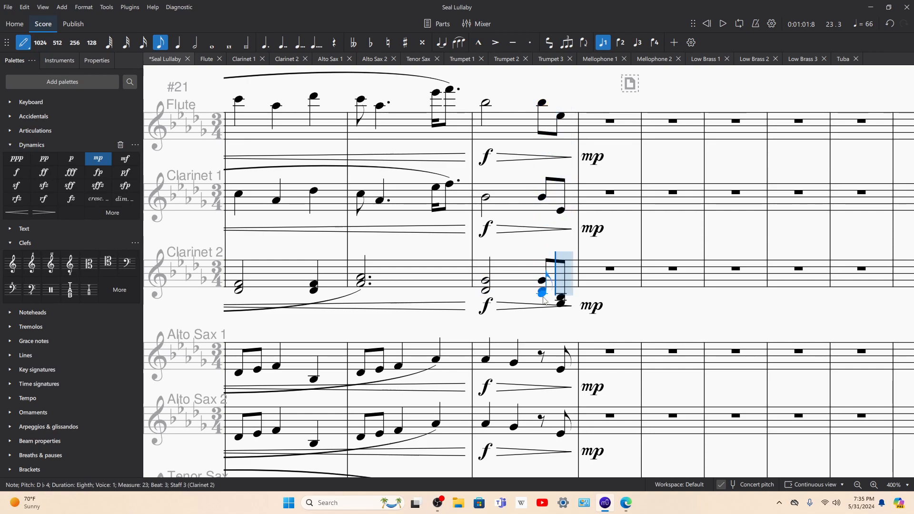
scroll(544, 298, down, 2)
click(539, 241)
click(543, 308)
Step: Enter beat 3 eighth notes in measure 23: Trumpet 1 B♭4, Trumpet 2 G♭4, Trumpet 3 D♭4, Mellophone 1 and 2 G♭4
scroll(542, 309, down, 1)
click(542, 376)
scroll(546, 331, down, 2)
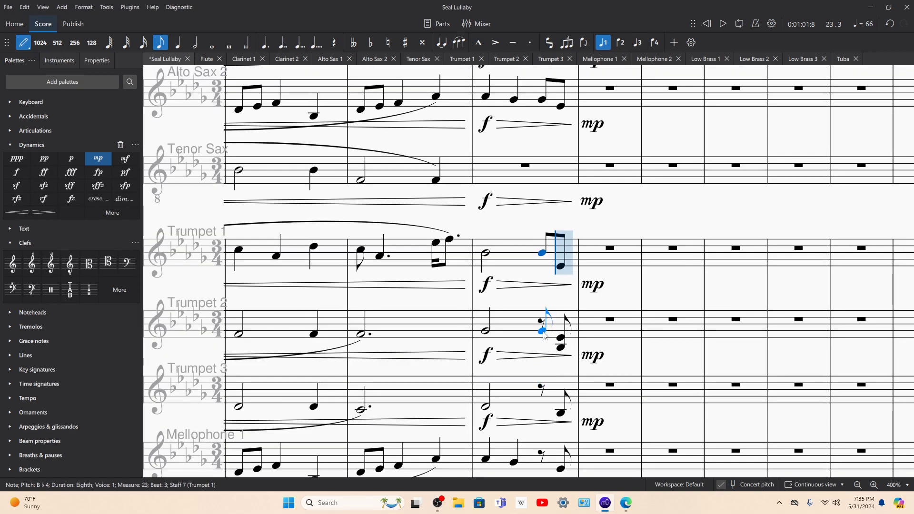
click(543, 333)
click(541, 407)
scroll(540, 414, down, 1)
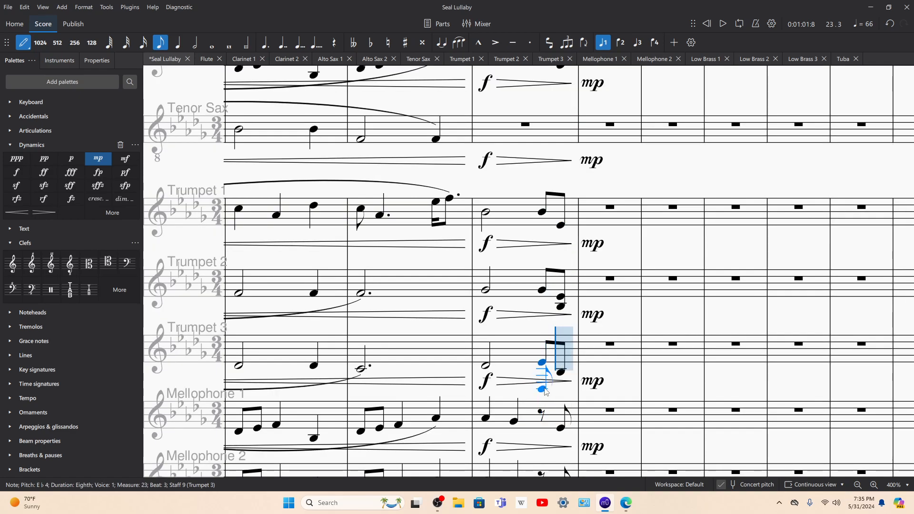
click(538, 425)
scroll(539, 419, down, 2)
click(541, 403)
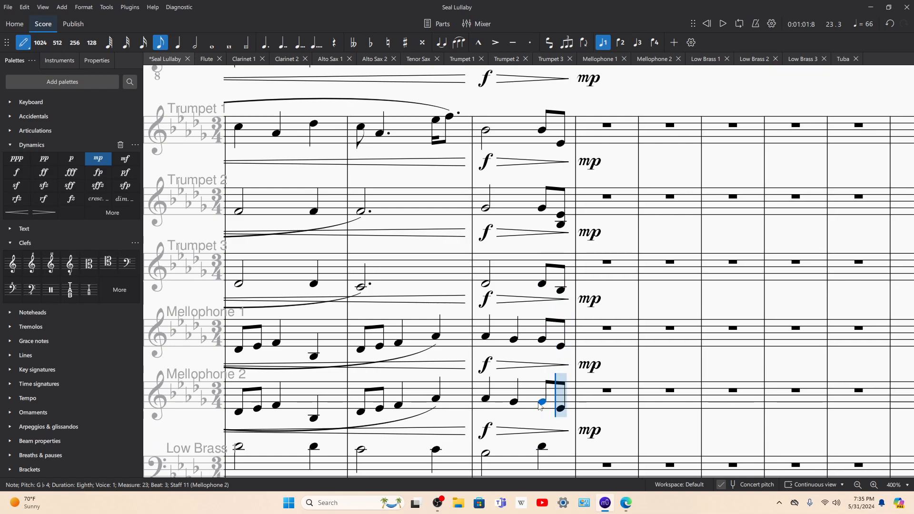
scroll(540, 400, down, 3)
key(Escape)
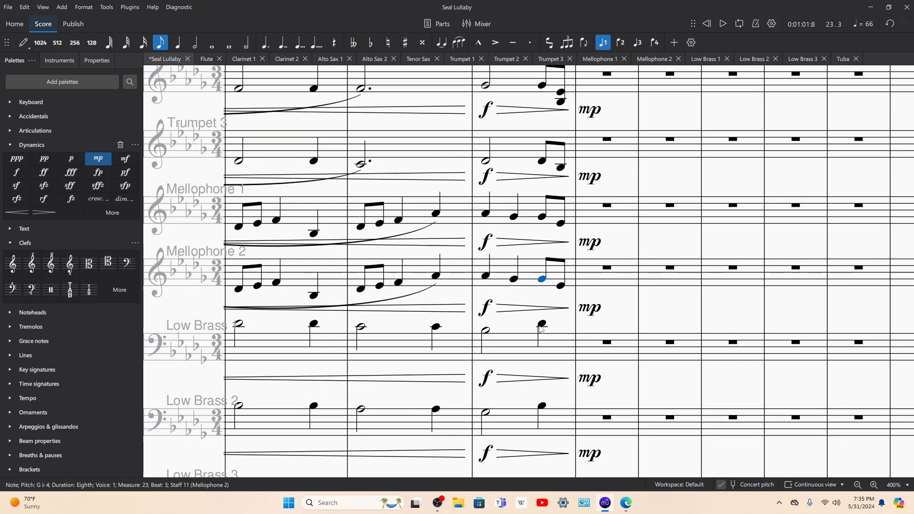
Step: In measure 23, tie the beat 2 quarter notes in both Mellophones and the half notes in Trumpets 1 to 3 to beat 3
click(517, 280)
scroll(533, 324, up, 5)
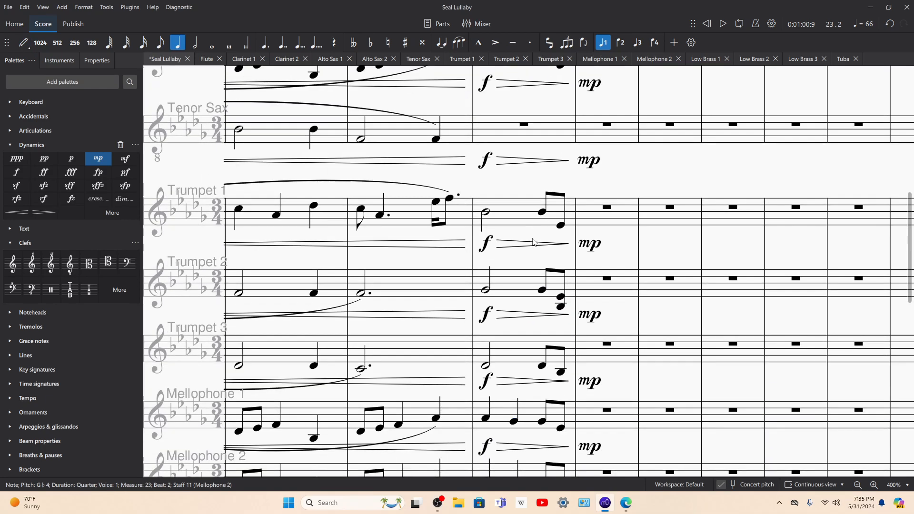
shift+click(542, 422)
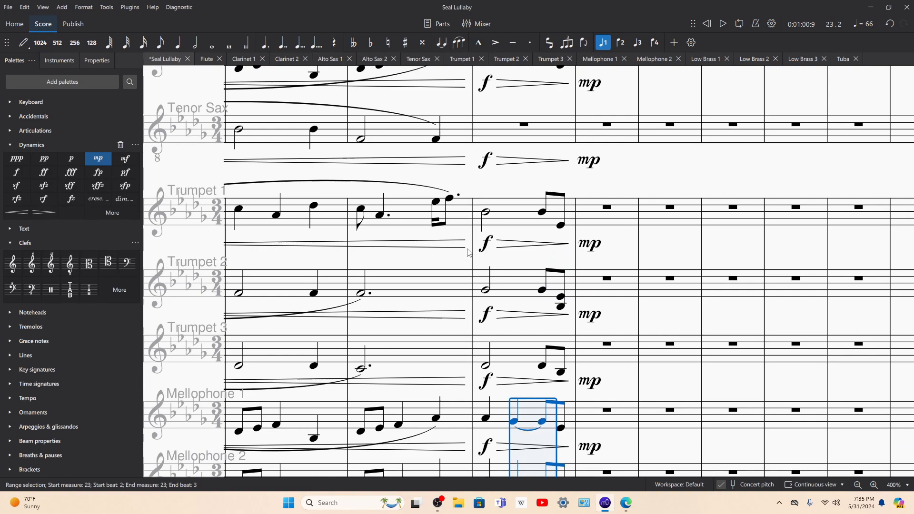
click(501, 210)
click(486, 366)
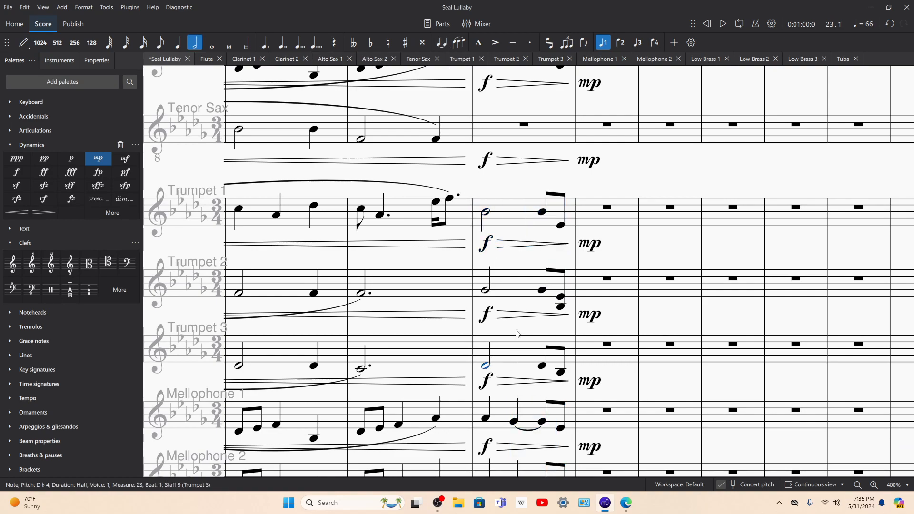
shift+click(542, 213)
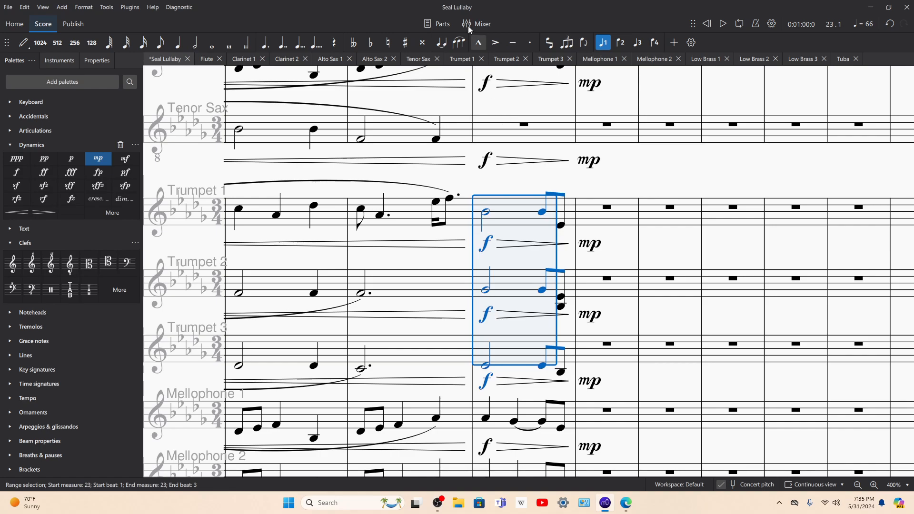
click(442, 42)
Step: In measure 23, tie the beat 2 quarter notes in both Alto Saxes and the half notes in Flute and Clarinets to beat 3
scroll(496, 217, up, 3)
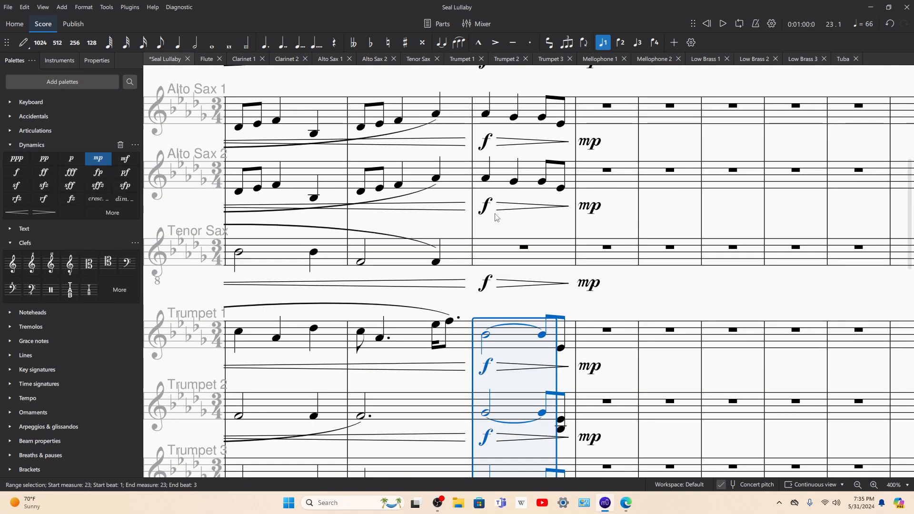
click(515, 182)
scroll(513, 171, up, 3)
shift+click(541, 282)
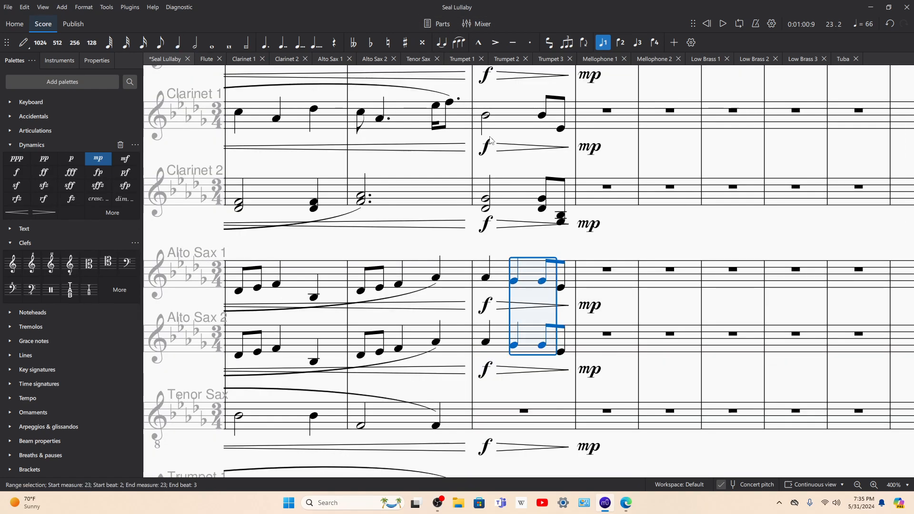
click(482, 200)
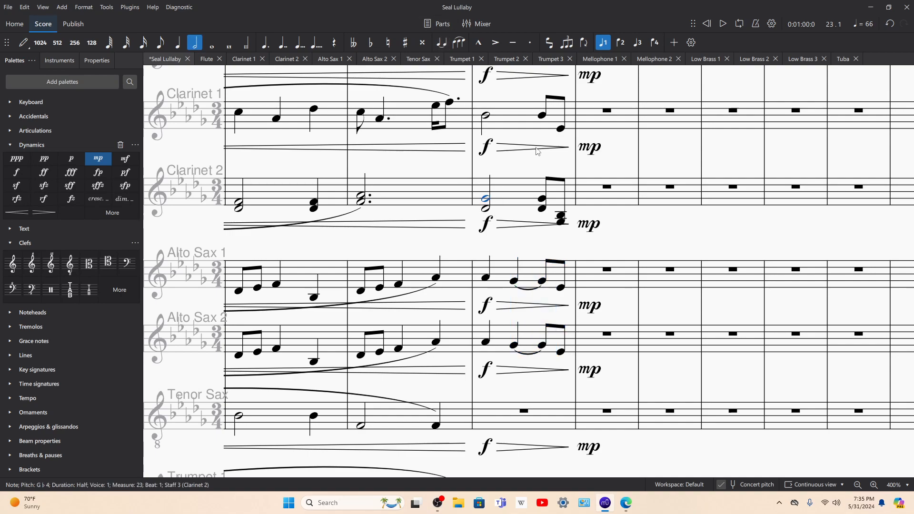
scroll(534, 163, up, 2)
shift+click(543, 146)
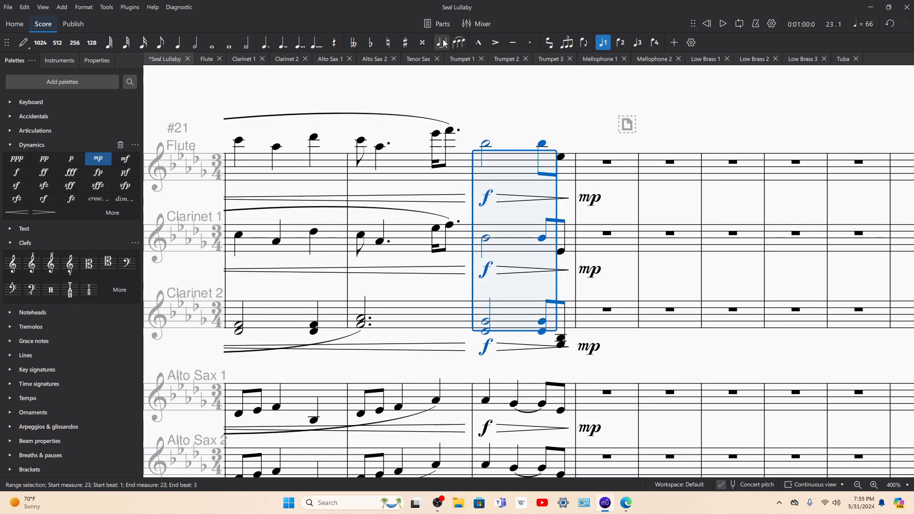
click(450, 45)
Step: Play back measure 23 with the tied notes selected and again from the Flute's half note
key(space)
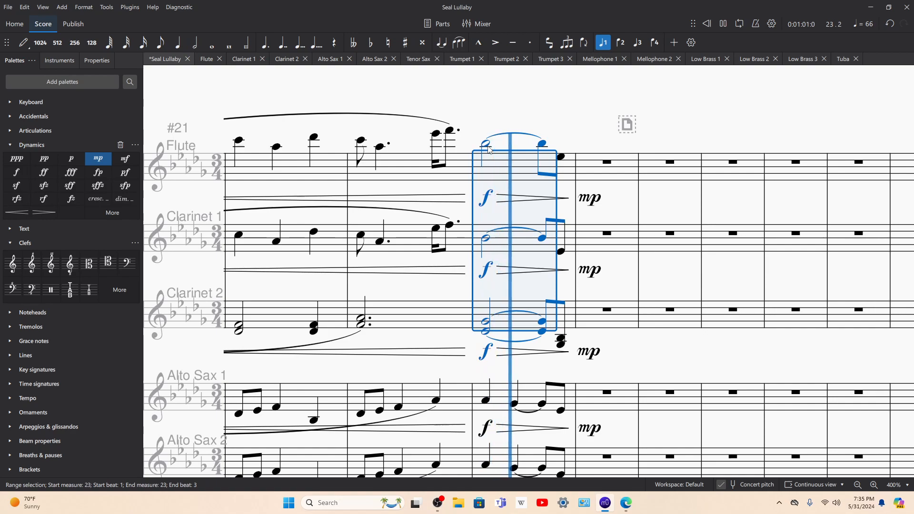
key(space)
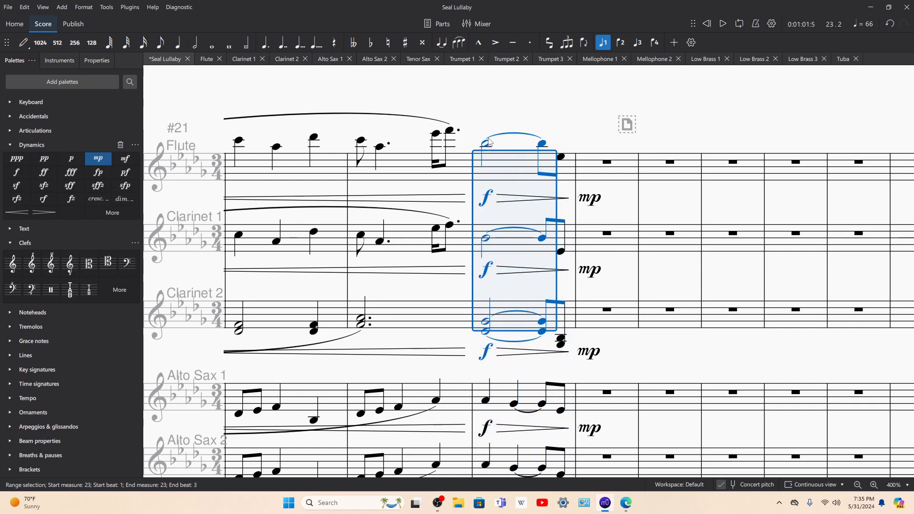
click(487, 143)
key(space)
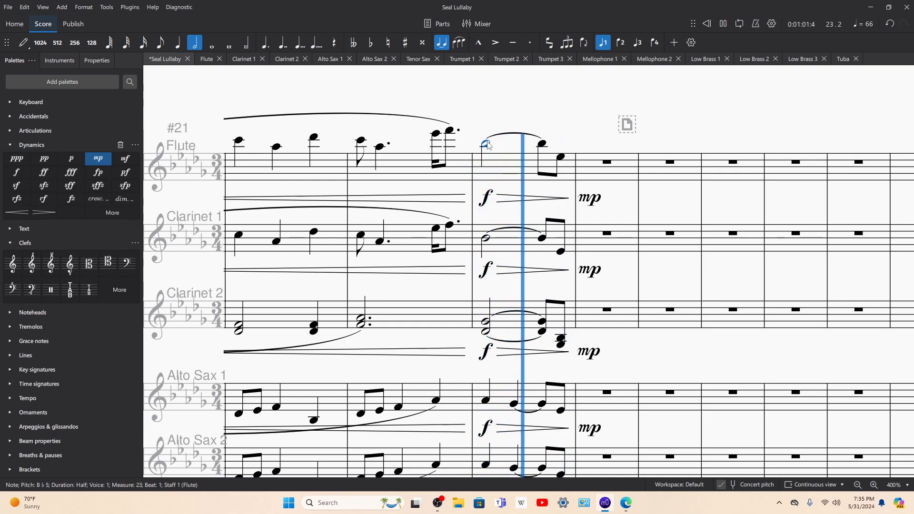
key(space)
Step: Check the Flute and Clarinet notes from the end of measure 22 into measure 24, including the ties in measure 23
click(450, 131)
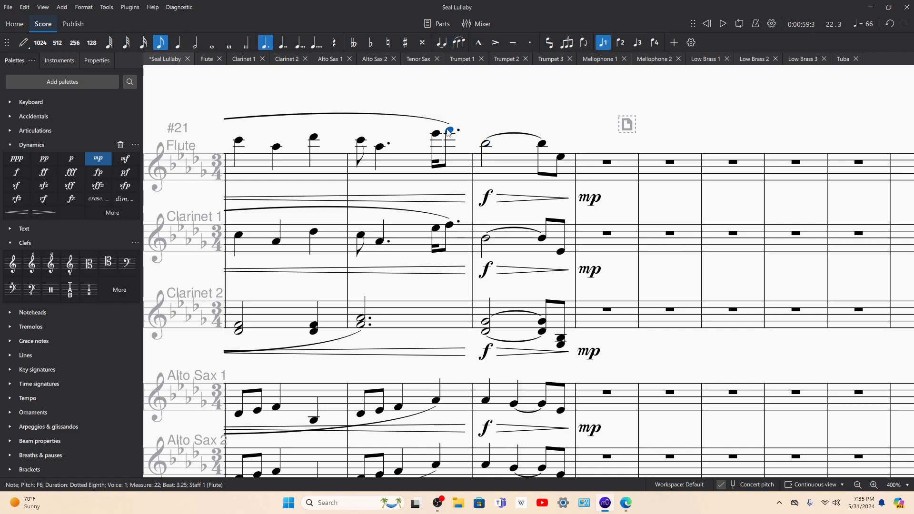
click(485, 148)
scroll(514, 181, down, 3)
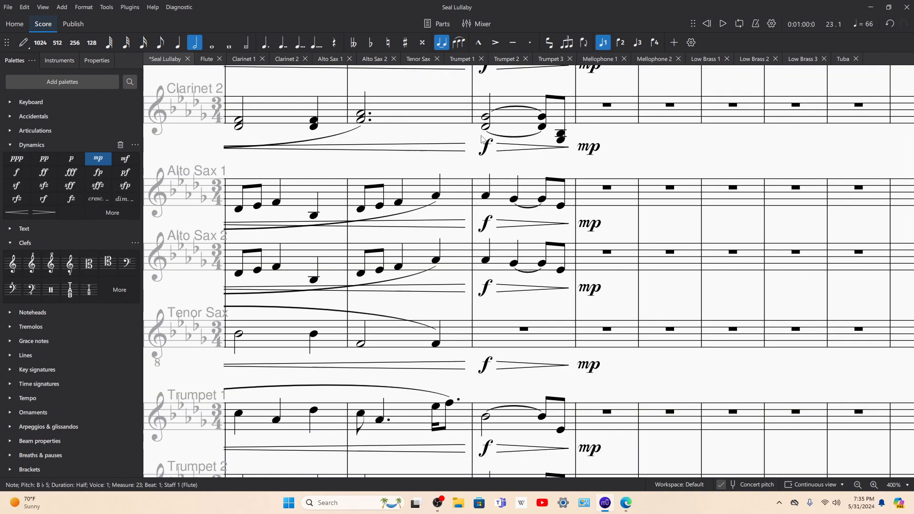
shift+click(542, 119)
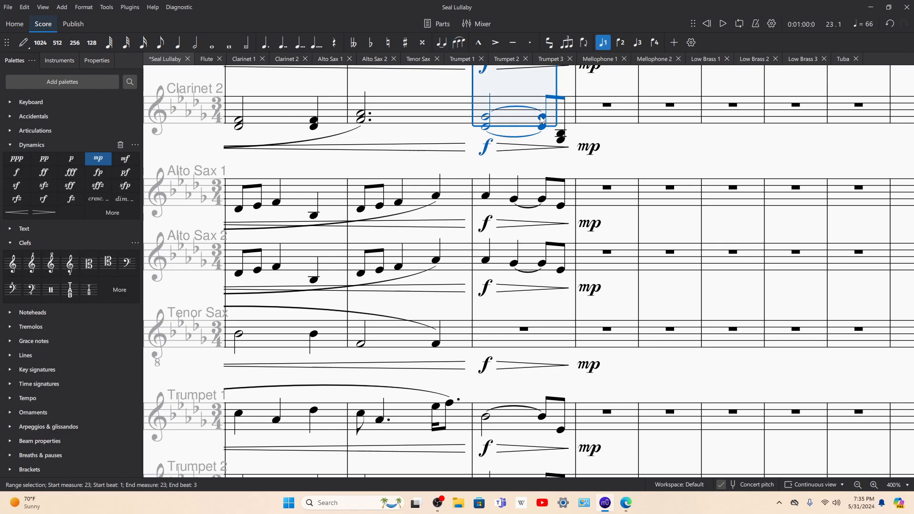
scroll(499, 140, up, 4)
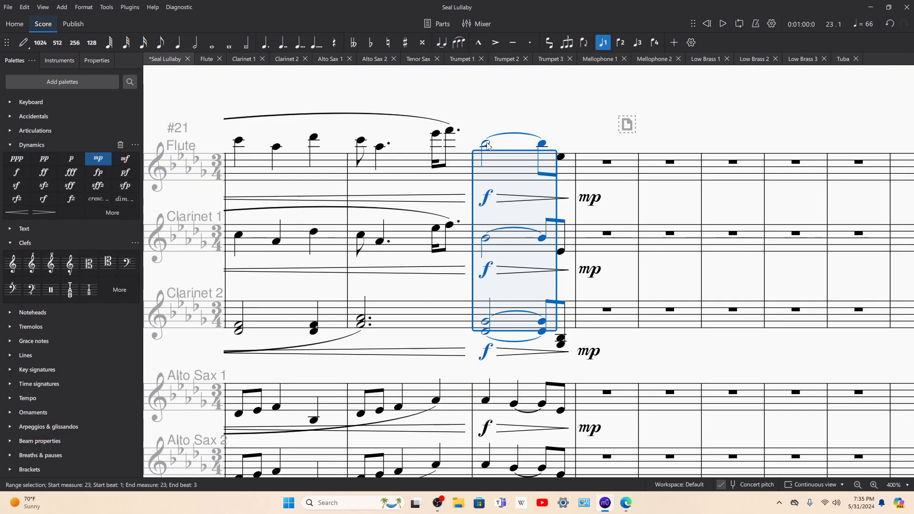
click(449, 131)
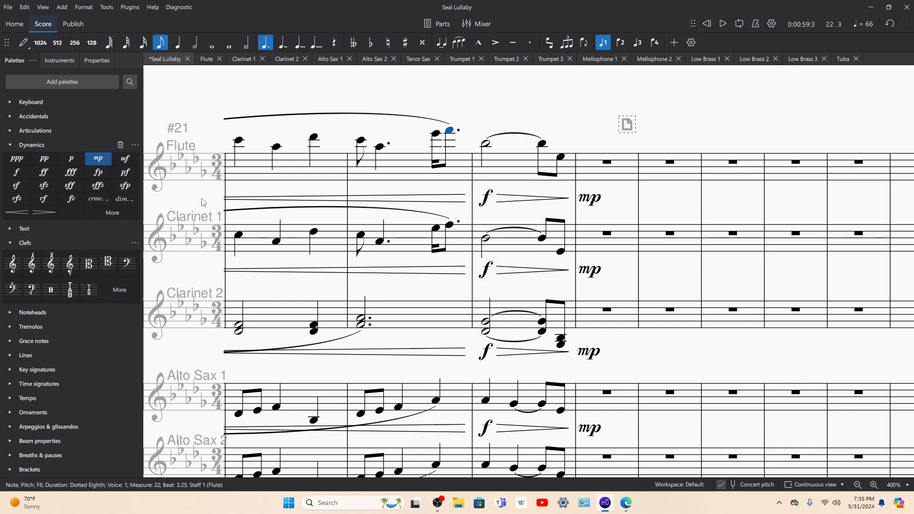
click(562, 158)
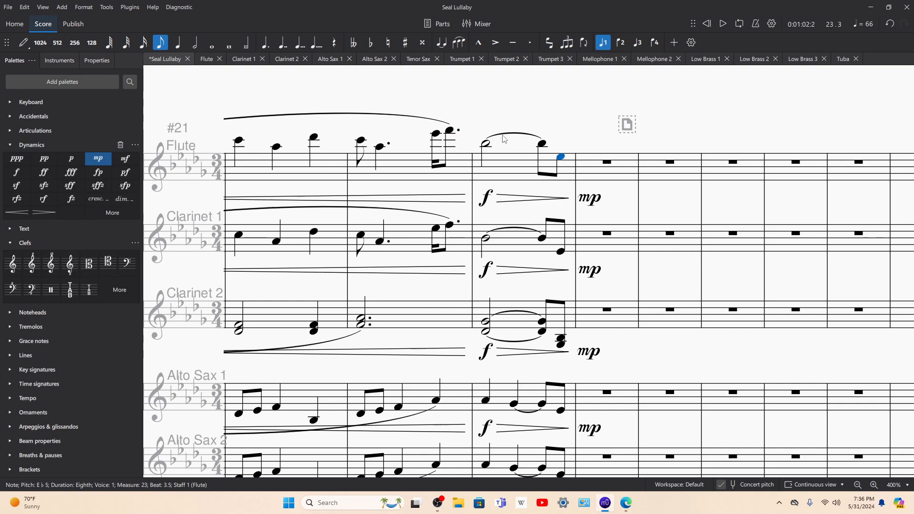
click(594, 166)
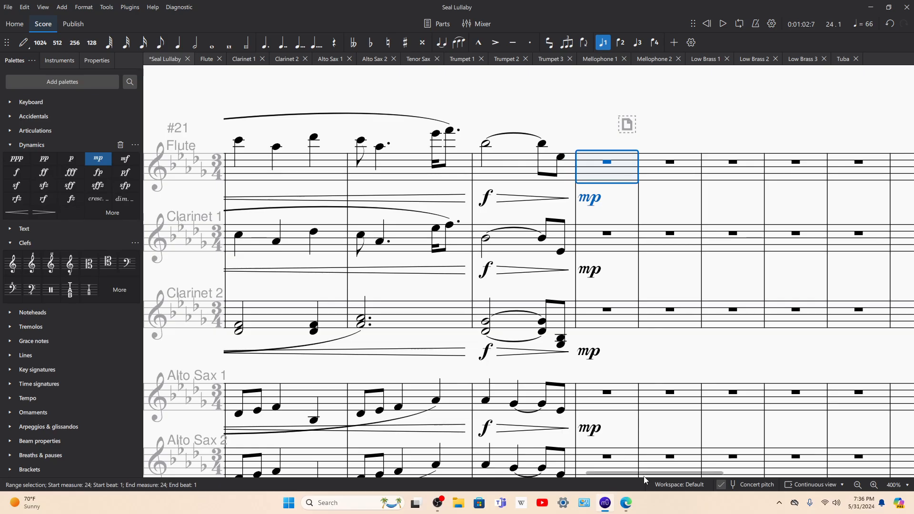
Step: Switch to the choral PDF in Microsoft Edge and look through its pages from measure 27 to measure 54
click(626, 502)
scroll(485, 300, down, 6)
click(385, 60)
click(386, 59)
click(386, 60)
click(386, 59)
scroll(472, 191, down, 5)
scroll(471, 194, down, 1)
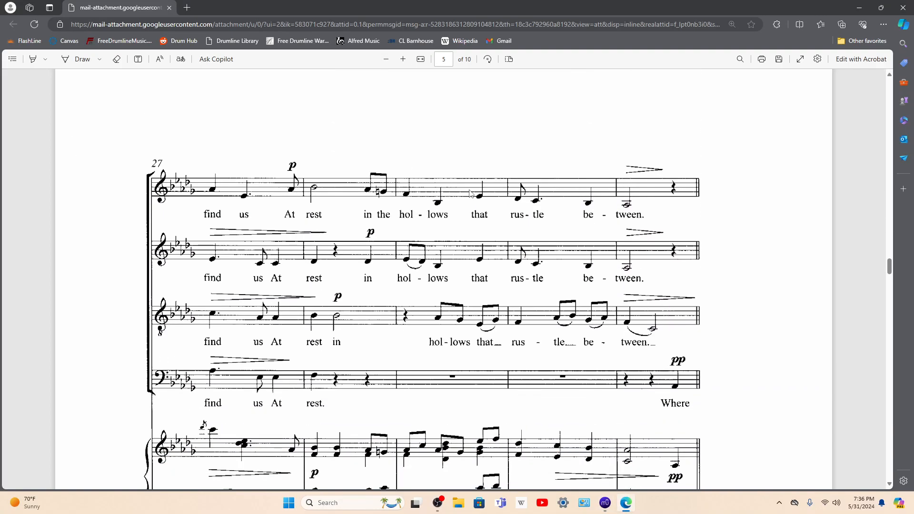
scroll(471, 193, down, 10)
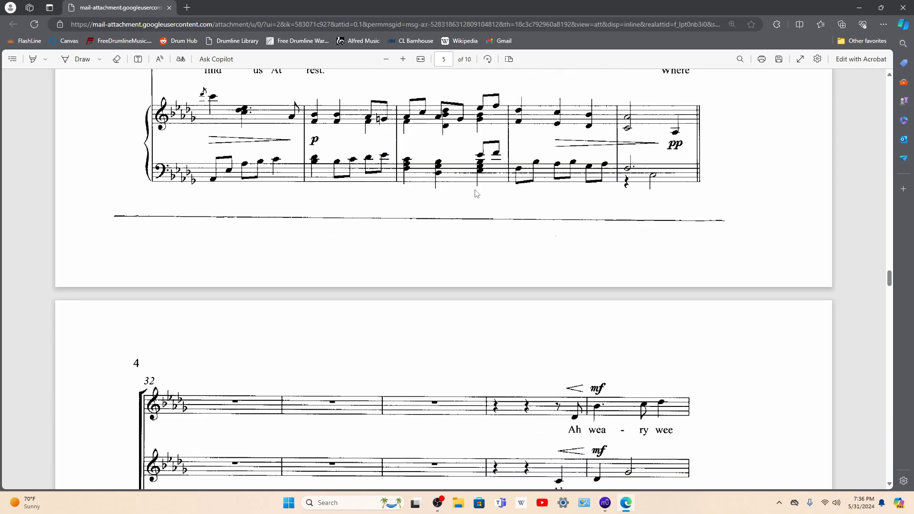
scroll(476, 194, down, 3)
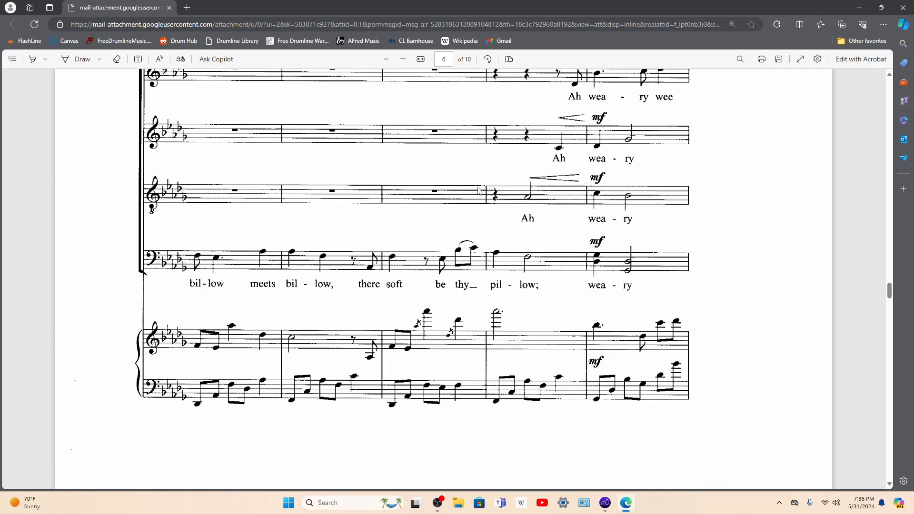
scroll(478, 191, down, 15)
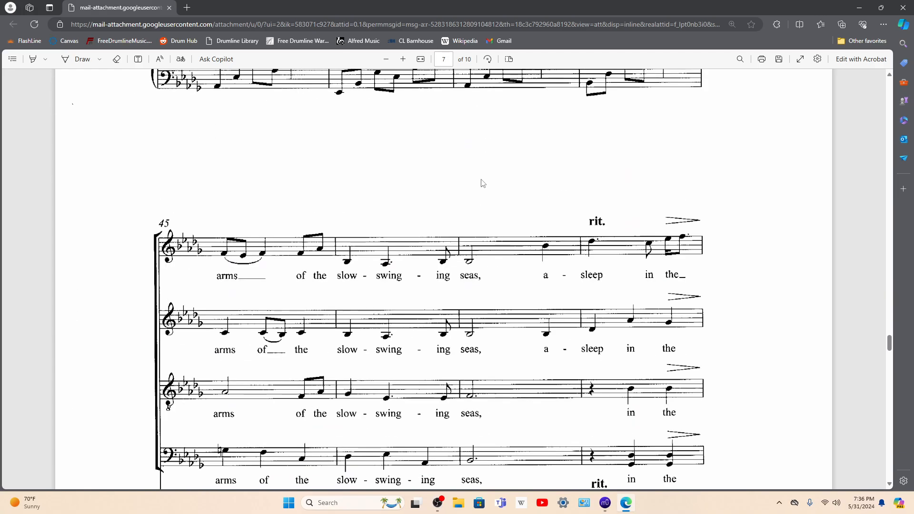
scroll(482, 183, down, 11)
scroll(486, 181, up, 4)
scroll(486, 181, down, 4)
scroll(486, 181, down, 15)
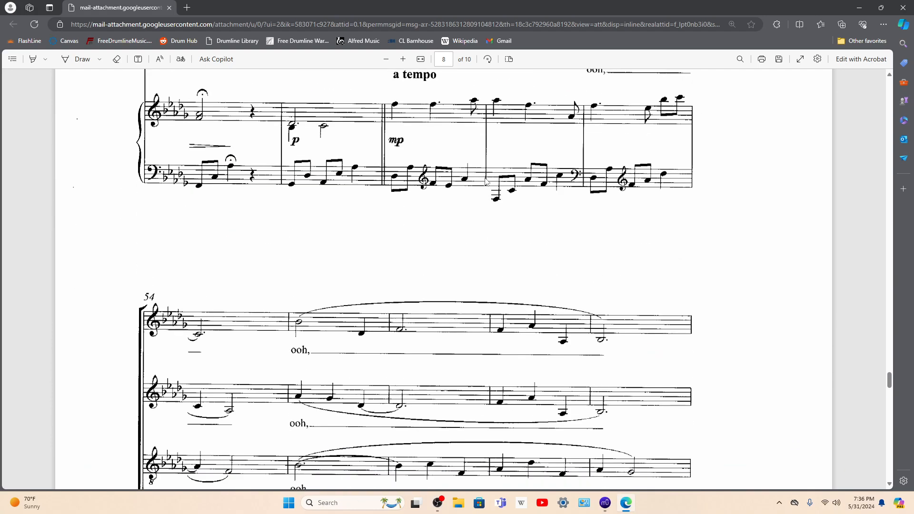
Step: Look through the choral PDF from measure 54 to the final page and return to page 4
scroll(486, 181, down, 10)
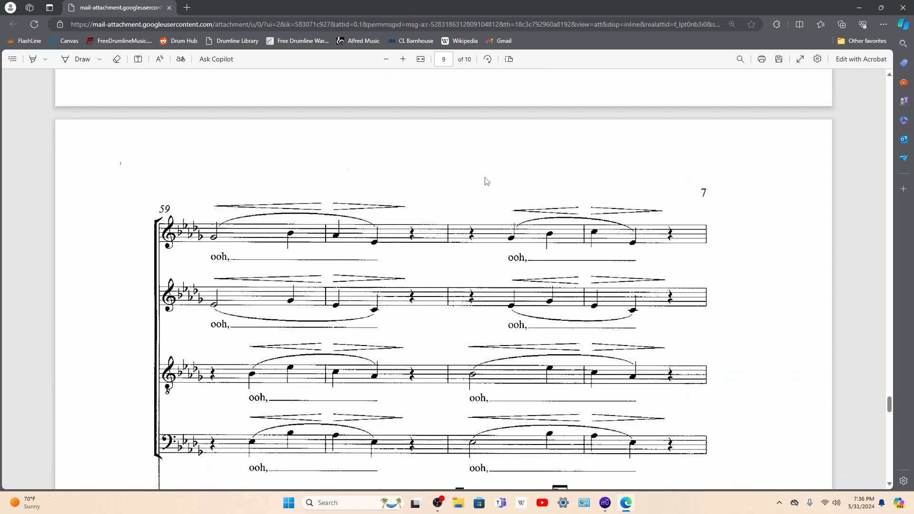
scroll(486, 182, down, 4)
scroll(486, 181, down, 15)
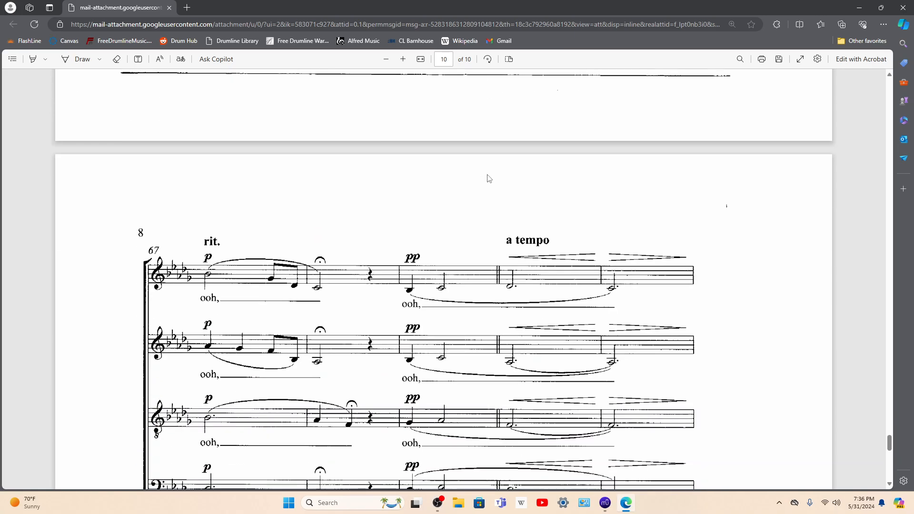
scroll(489, 179, down, 5)
scroll(487, 178, down, 7)
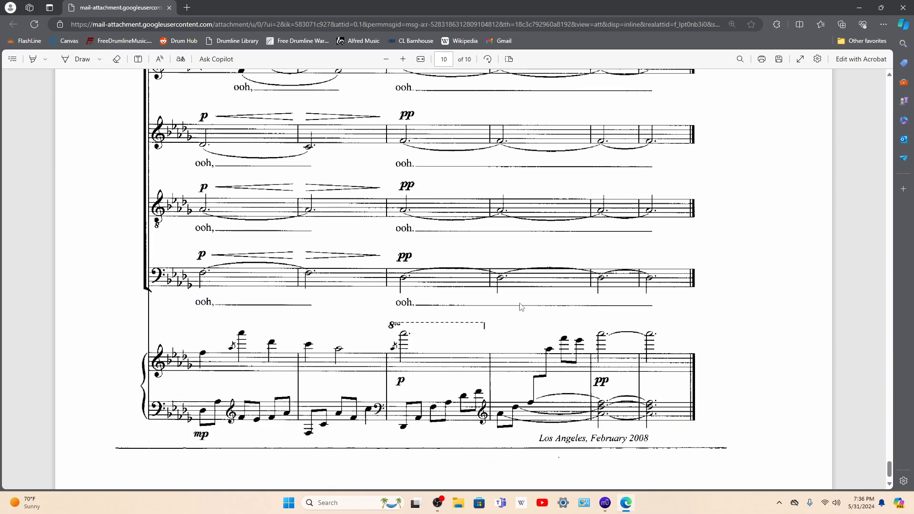
scroll(589, 374, up, 20)
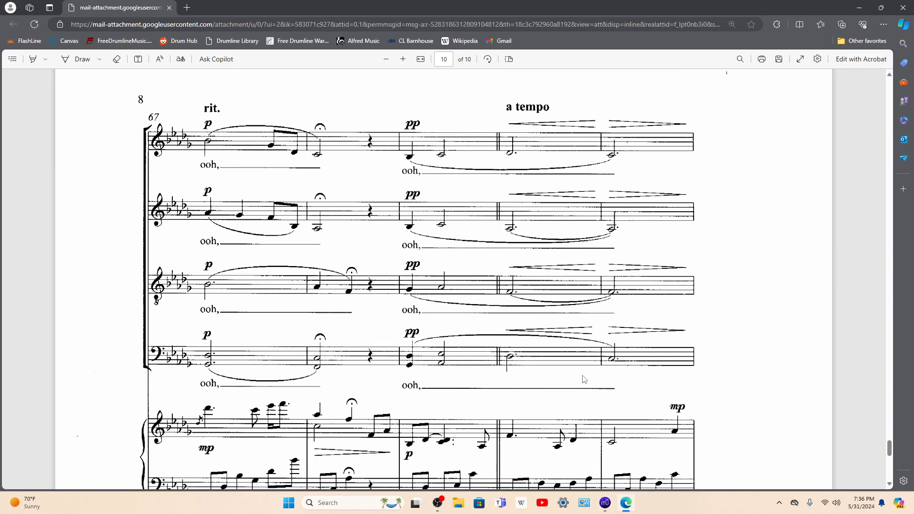
scroll(590, 373, up, 20)
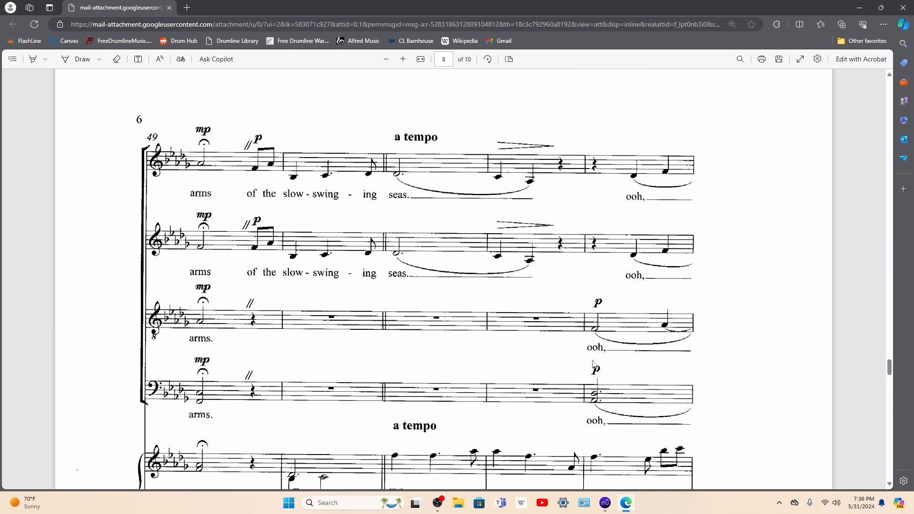
scroll(594, 365, up, 6)
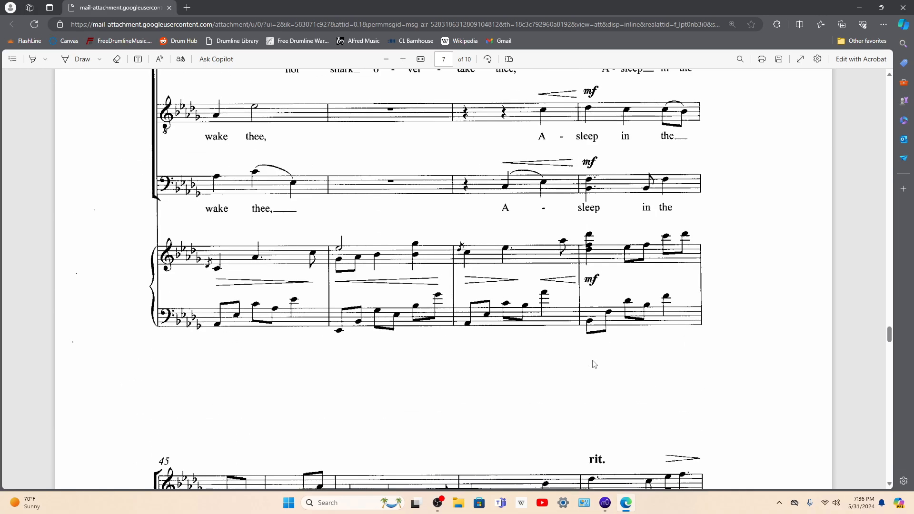
scroll(594, 364, up, 20)
scroll(588, 361, up, 20)
scroll(591, 360, up, 10)
scroll(595, 363, down, 3)
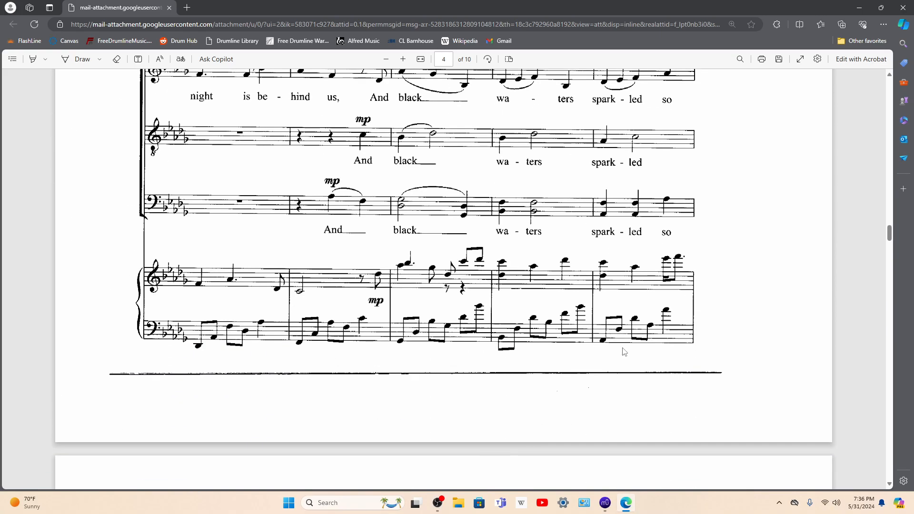
Step: Switch to MuseScore and attach a staff text to the Flute's last note in measure 22
click(605, 502)
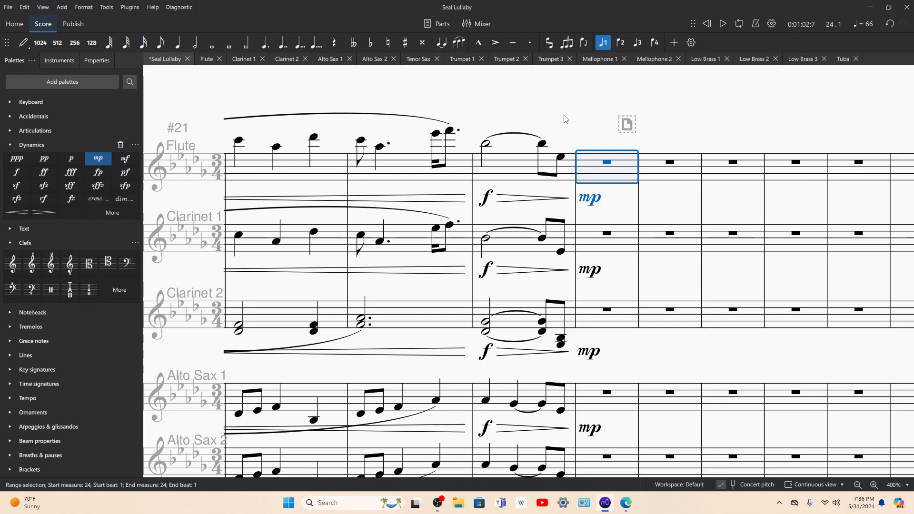
click(518, 143)
click(450, 130)
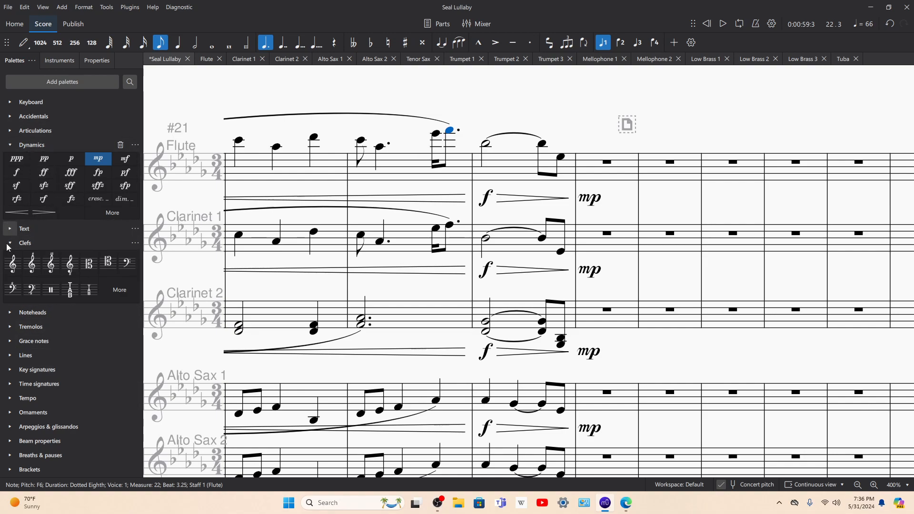
click(10, 229)
click(37, 242)
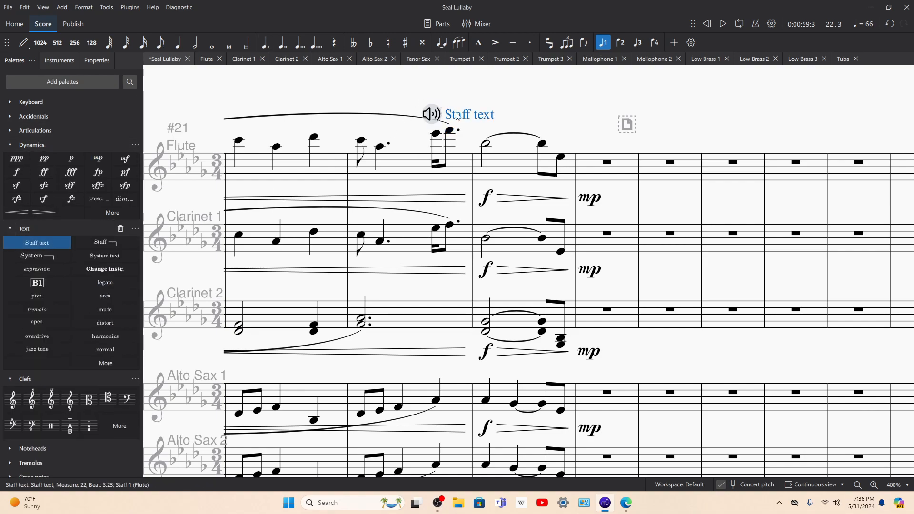
Step: Replace the Flute's staff text placeholder with "rit/hold longer than tempo"
double_click(458, 118)
triple_click(458, 119)
text(rit)
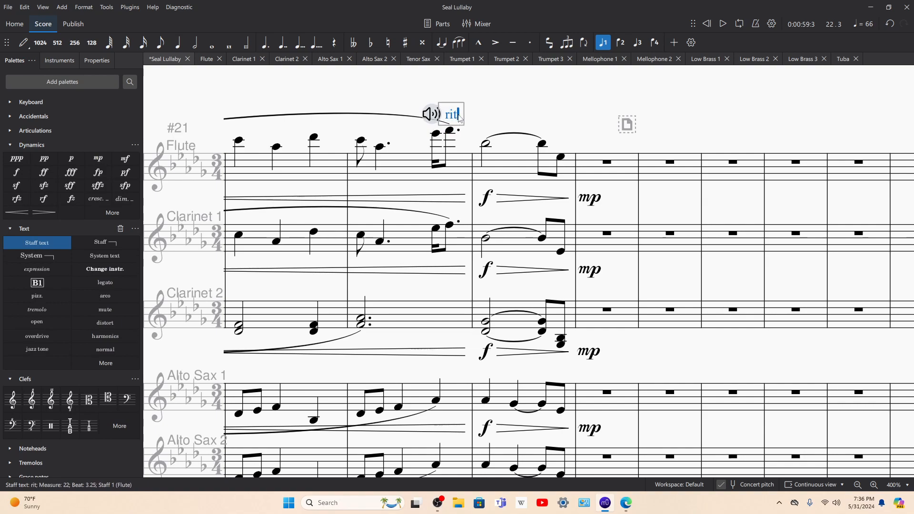
text(/ho)
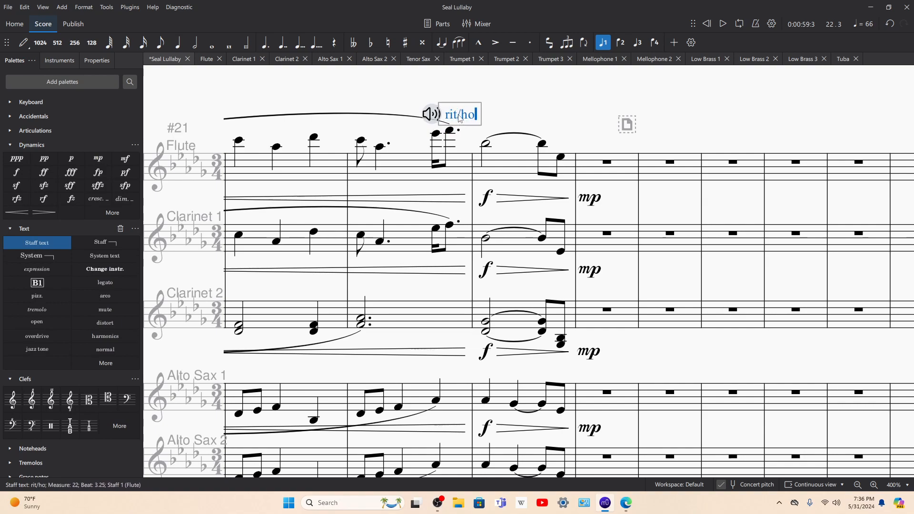
text(ld longer than norm)
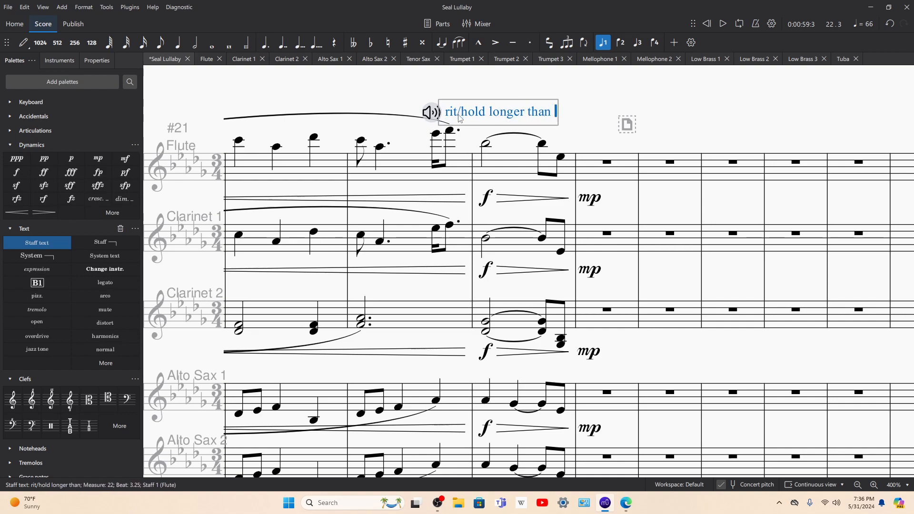
key(BackSpace)
key(BackSpace)
key(BackSpace)
key(BackSpace)
text(tempo)
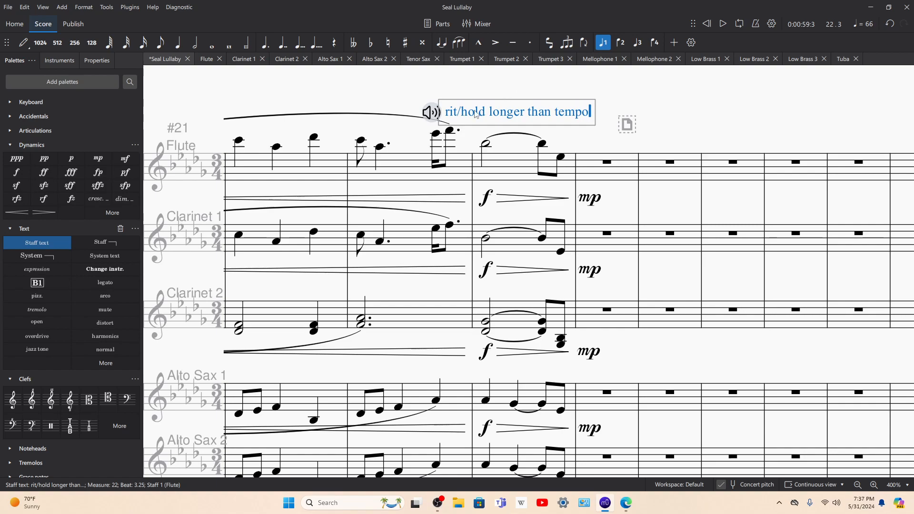
click(548, 94)
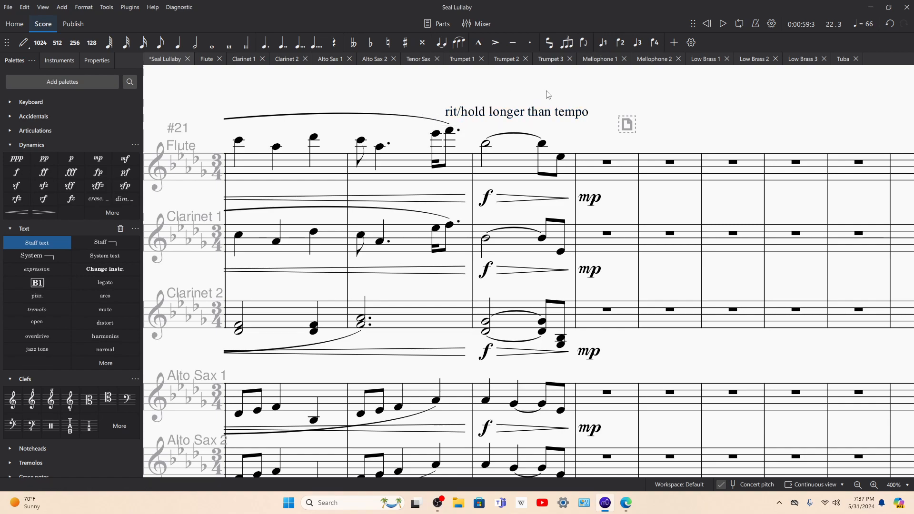
Step: Copy the Flute's tempo text to Clarinet 1's last note in measure 22 and Clarinet 2's first note in measure 23
click(547, 115)
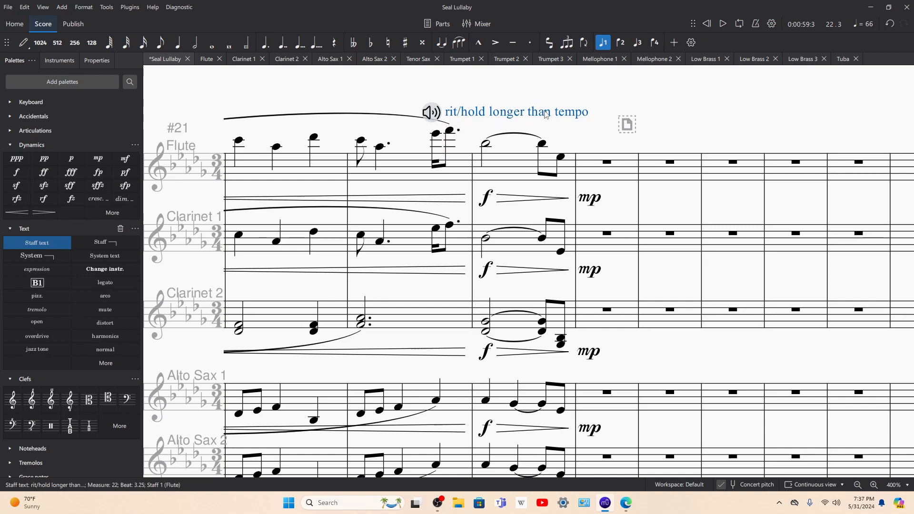
click(449, 225)
text(rit/hold longer than tempo)
click(363, 353)
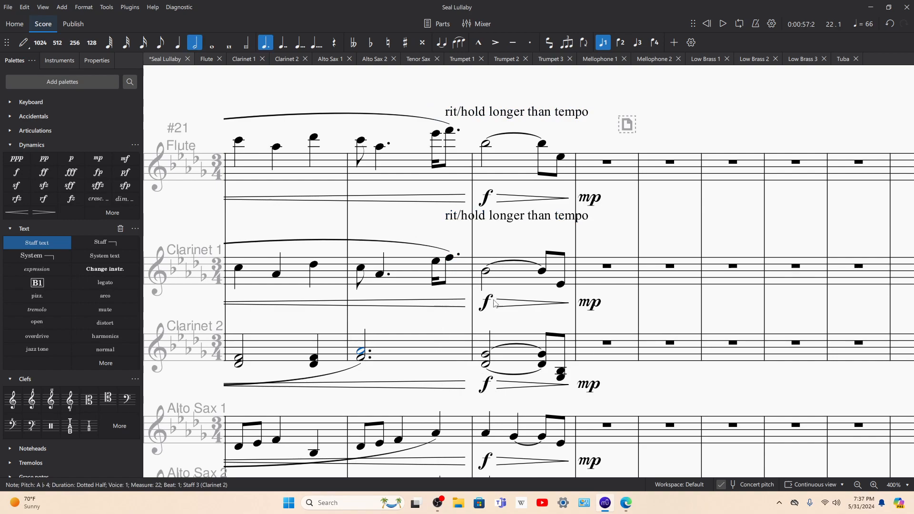
click(486, 355)
key(ctrl+v)
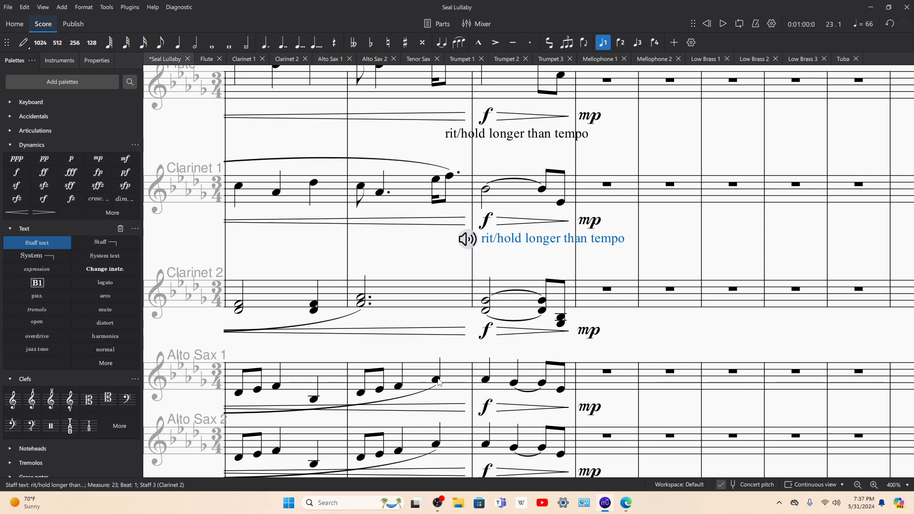
Step: Paste the "rit/hold longer than tempo" text onto beat 3 of measure 22 in Alto Sax 1 and Alto Sax 2
click(485, 379)
click(436, 380)
scroll(480, 358, down, 2)
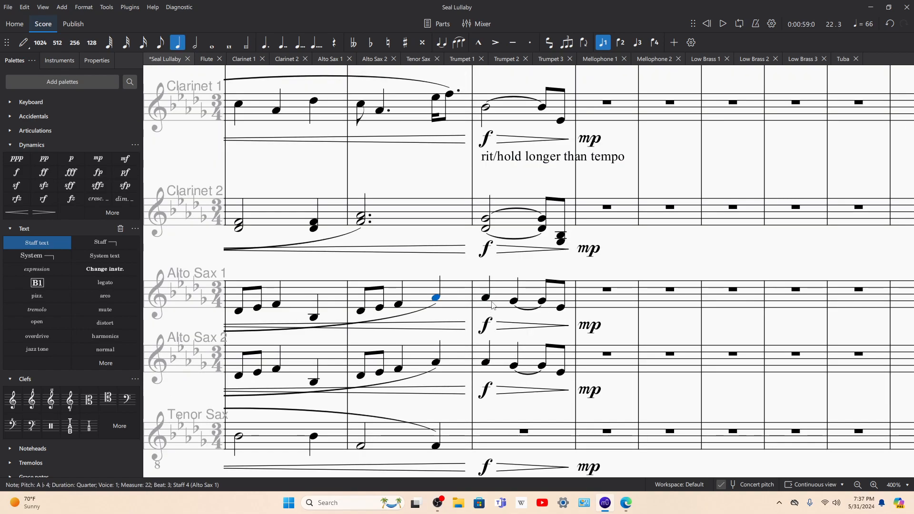
text(rit/hold longer than tempo)
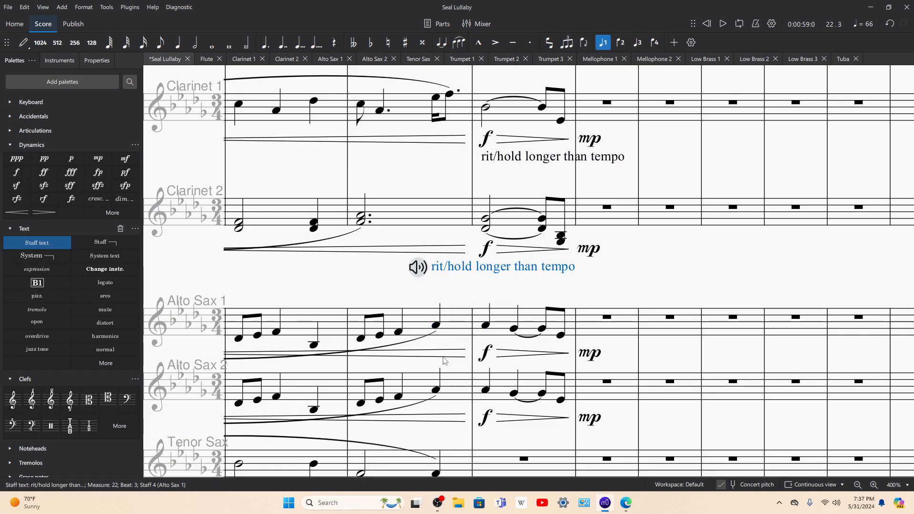
click(435, 391)
text(rit/hold longer than tempo)
scroll(435, 376, down, 3)
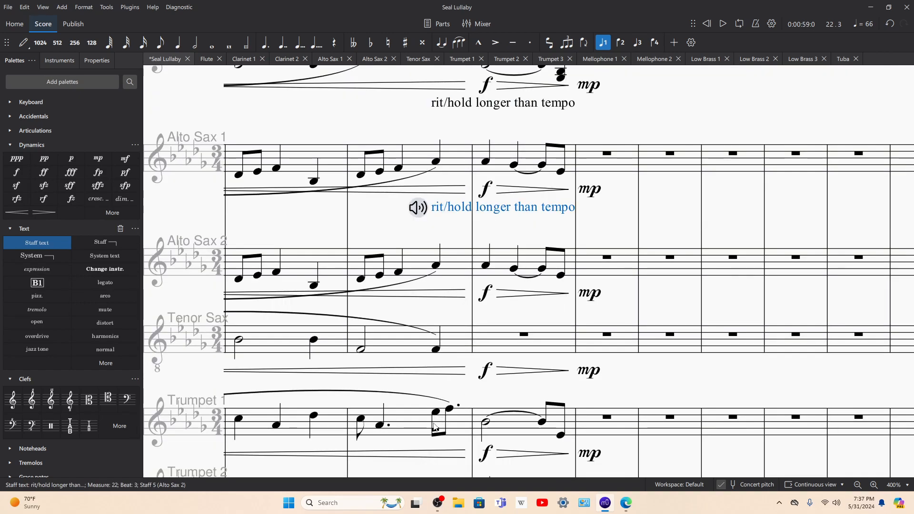
Step: Paste the tempo text onto Trumpet 1's last note in measure 22 and the opening half notes of measure 23 in Trumpets 2 and 3
click(448, 416)
text(rit/hold longer than tempo)
scroll(445, 381, down, 5)
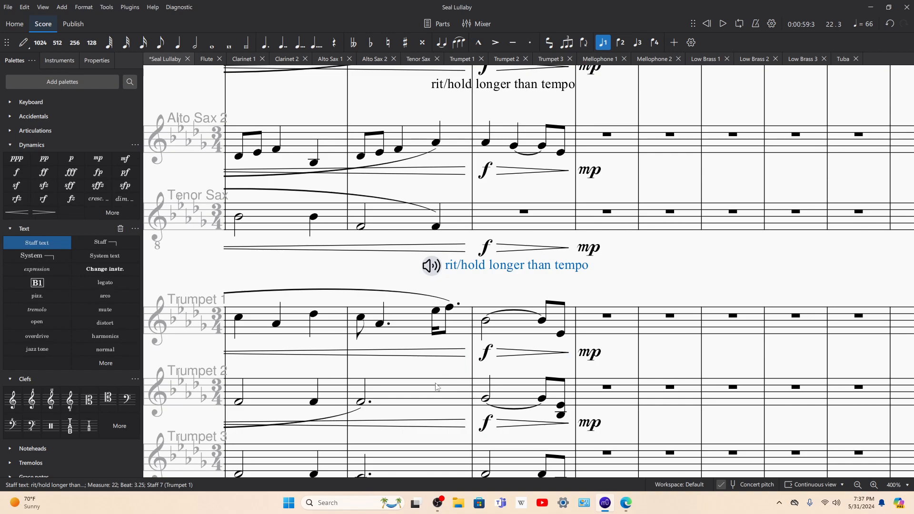
click(485, 281)
text(rit/hold longer than tempo)
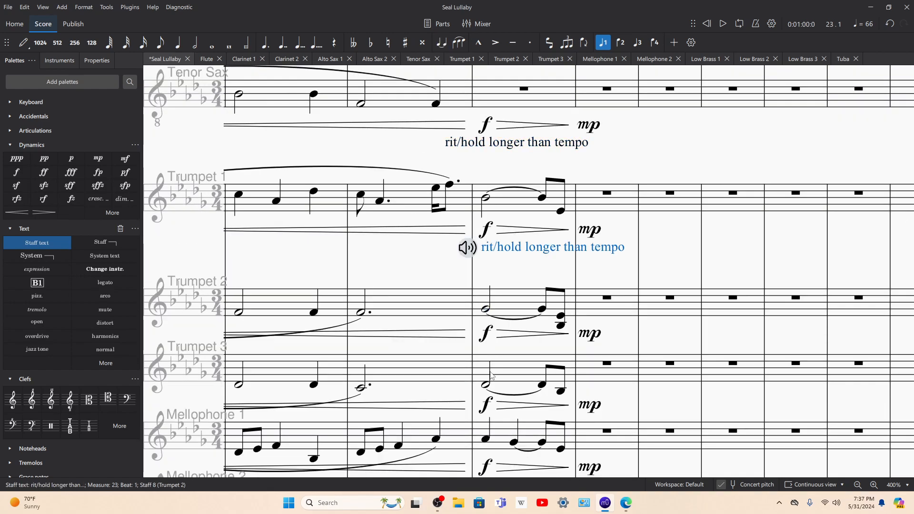
click(485, 386)
text(rit/hold longer than tempo)
scroll(483, 367, down, 3)
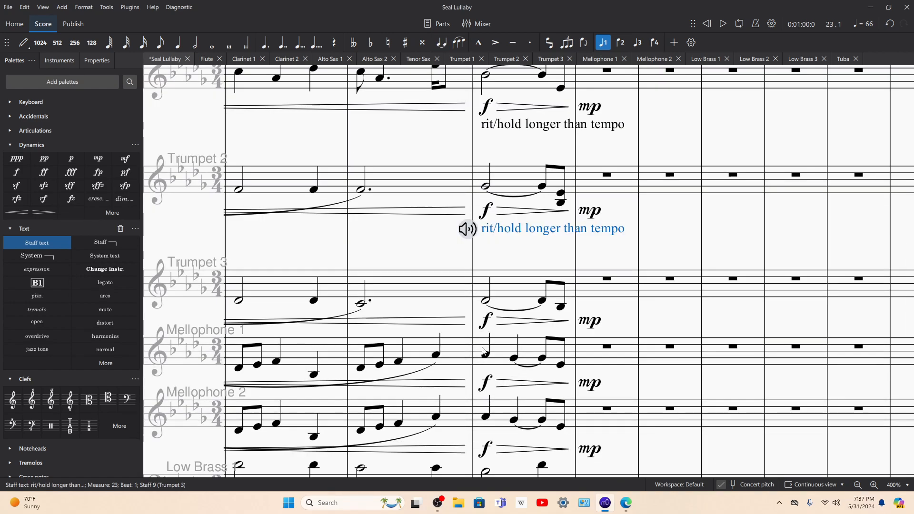
Step: Paste the tempo text onto beat 3 of measure 22 in both Mellophones, flipping the stem of Mellophone 1's note upward
click(435, 355)
text(rit/hold longer than tempo)
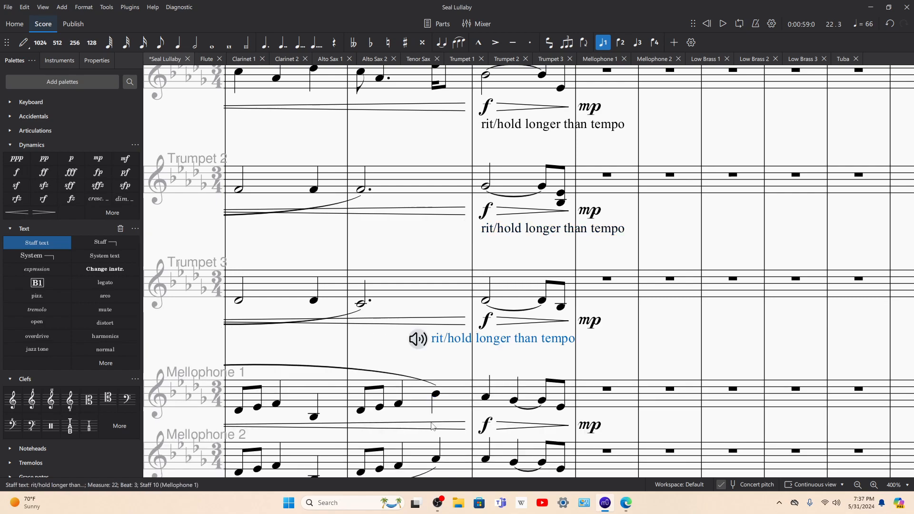
click(438, 398)
key(x)
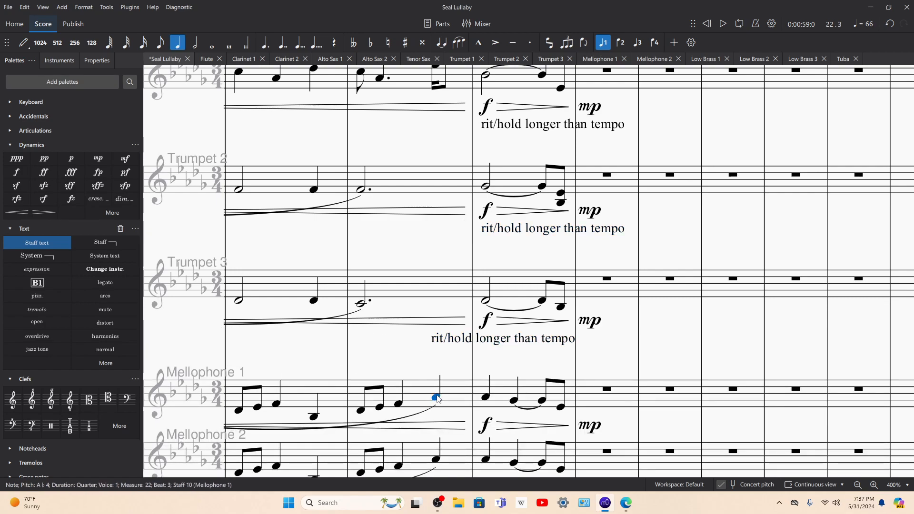
click(433, 464)
text(rit/hold longer than tempo)
scroll(433, 464, down, 2)
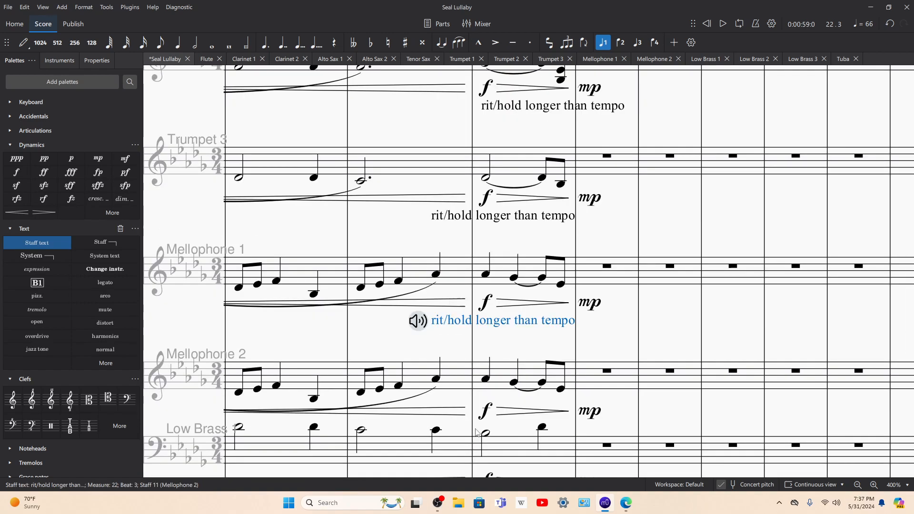
Step: Paste the tempo text onto the first note of measure 23 in Low Brass 1, 2 and 3 and Tuba
click(485, 434)
text(rit/hold longer than tempo)
scroll(485, 435, down, 3)
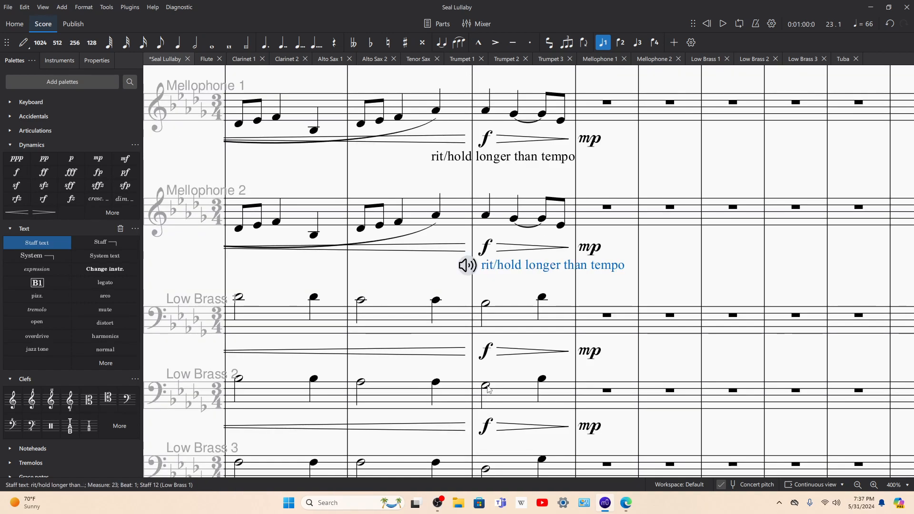
click(486, 388)
text(rit/hold longer than tempo)
scroll(487, 446, down, 3)
click(487, 378)
text(rit/hold longer than tempo)
scroll(486, 376, down, 2)
click(484, 376)
text(rit/hold longer than tempo)
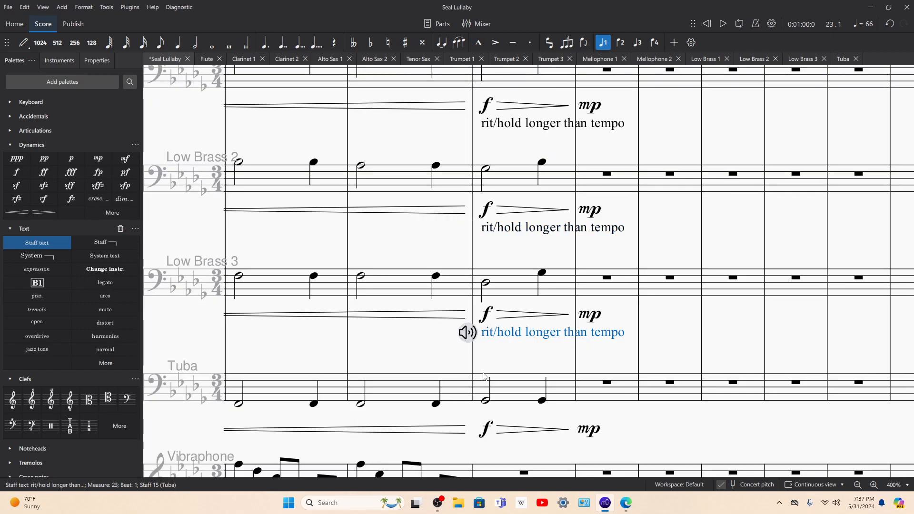
Step: Show the properties of the Tuba's tempo text and switch the score to Page view
click(86, 64)
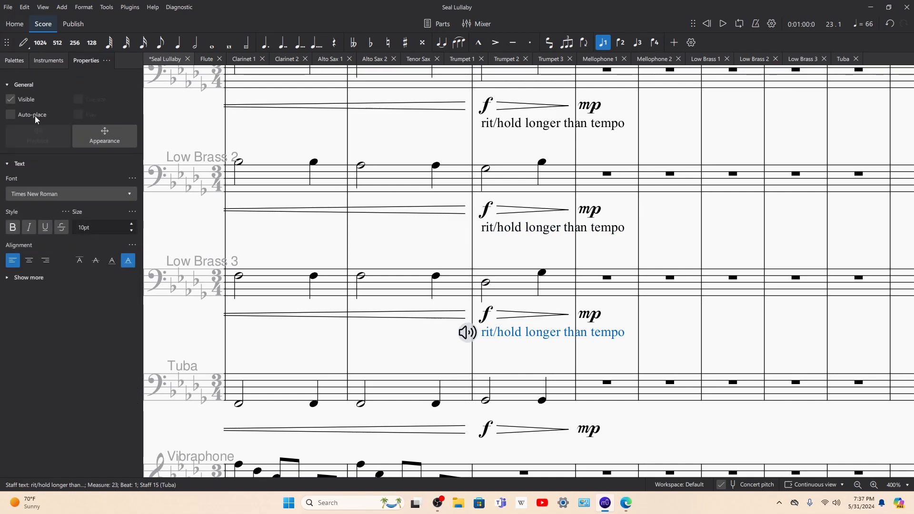
click(809, 484)
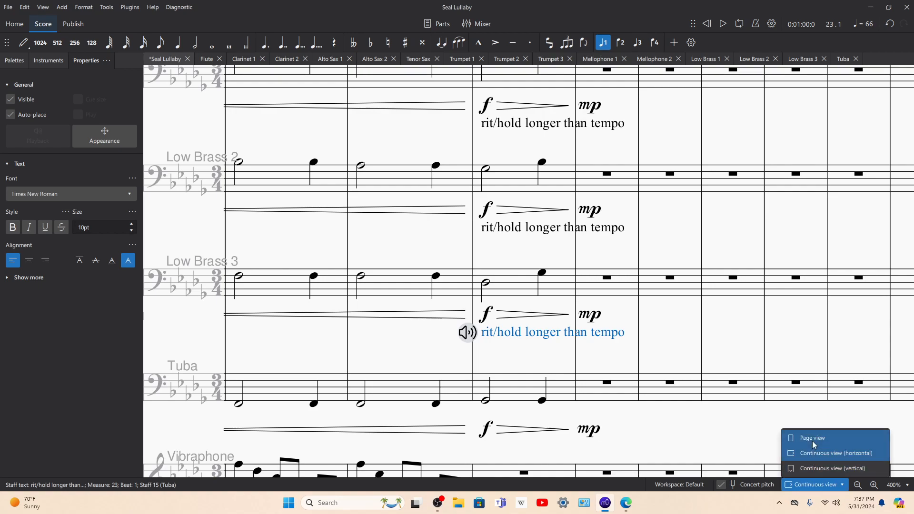
click(812, 437)
scroll(828, 460, down, 8)
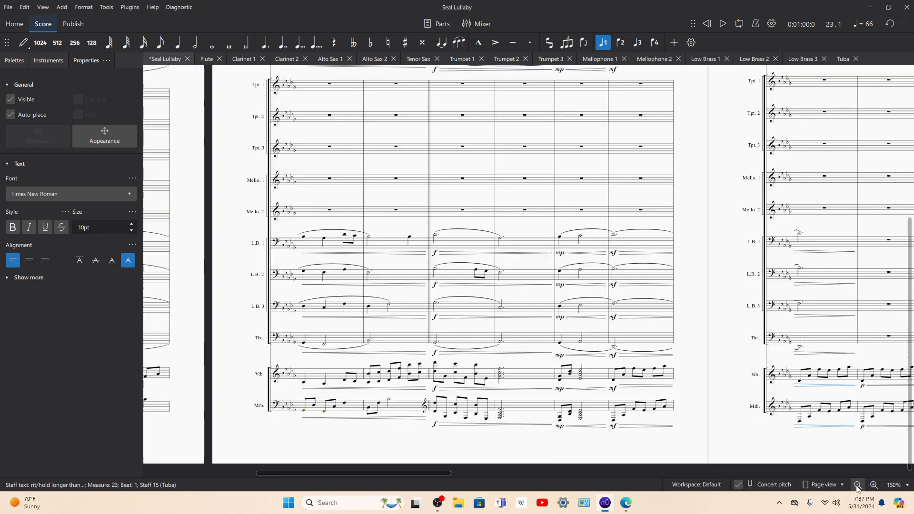
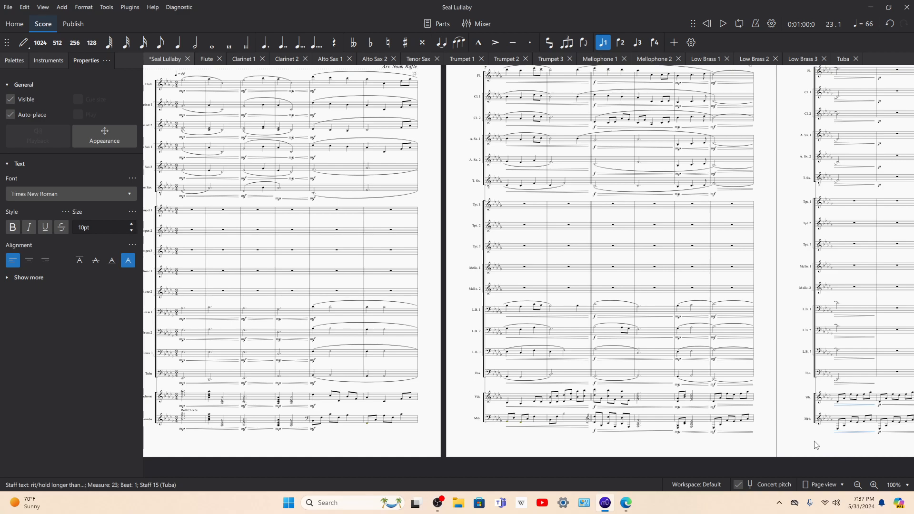
Step: Examine the lower staves at the foot of the fourth page at 200% zoom
key(Escape)
key(Right)
key(Right)
key(Right)
key(Right)
key(Right)
key(Right)
key(Right)
key(Right)
key(Right)
key(Right)
key(Right)
key(Right)
key(Right)
key(Right)
key(Right)
key(Right)
key(Right)
key(Right)
key(Right)
key(Right)
key(Right)
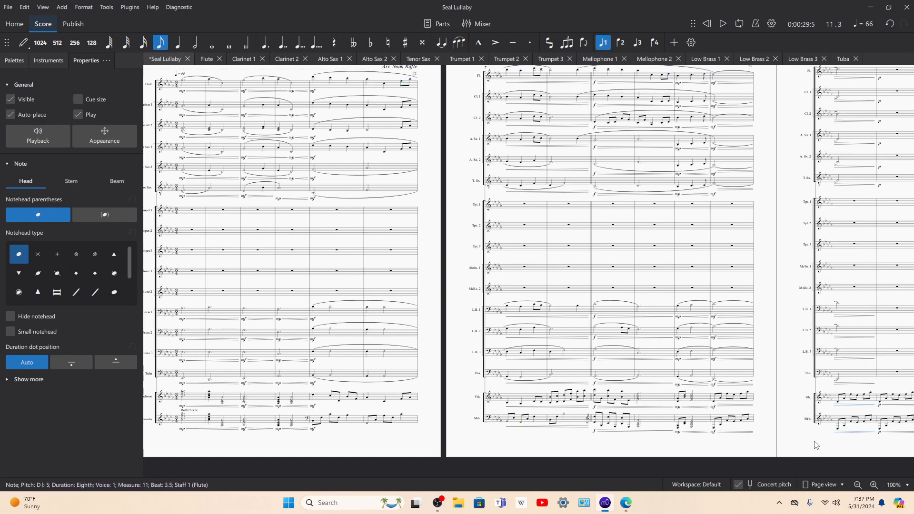
key(Right)
key(Right)
key(Right)
key(Right)
key(Right)
key(Right)
key(Right)
scroll(776, 328, down, 3)
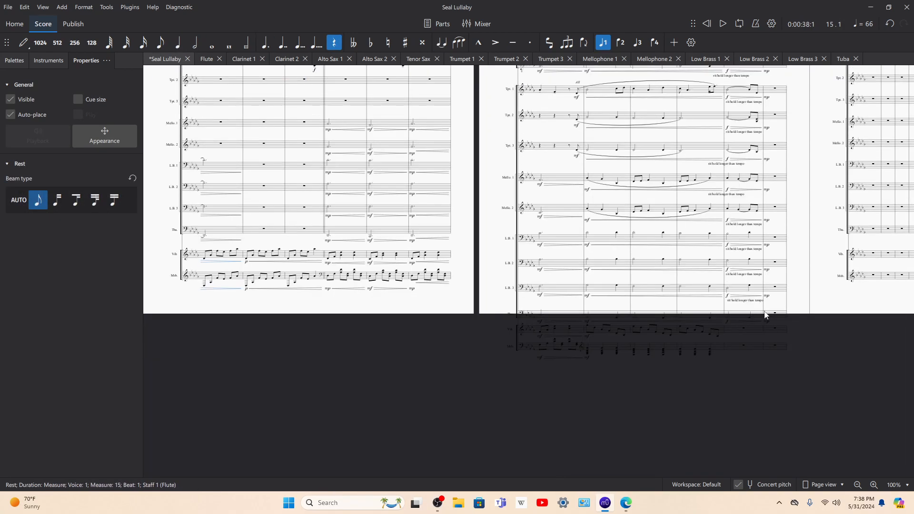
drag(805, 269, 609, 295)
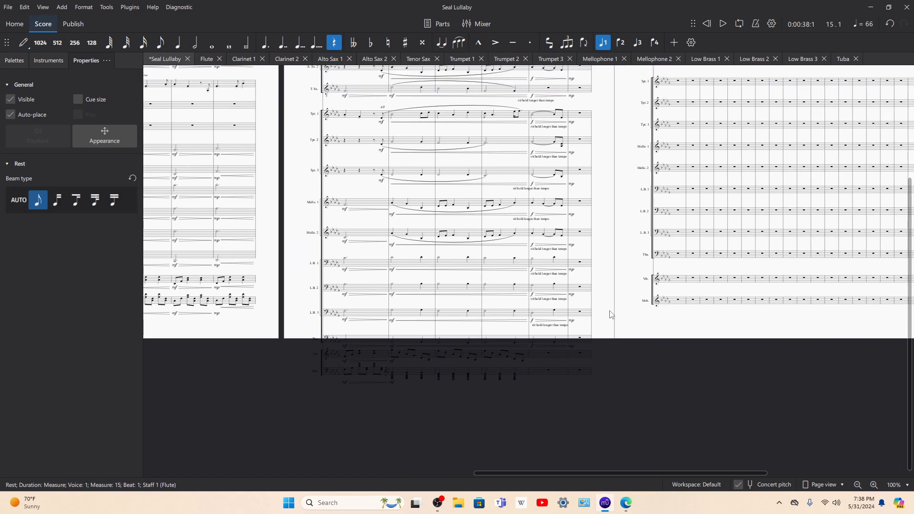
click(874, 485)
click(873, 485)
scroll(727, 391, down, 3)
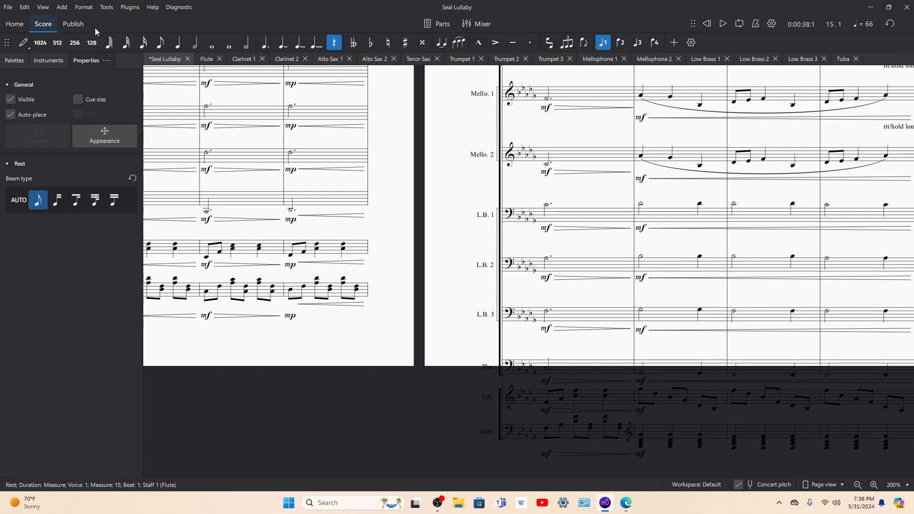
Step: Try to add an upward staff spacer from the Layout palette to the Tuba staff at measure 19
click(4, 61)
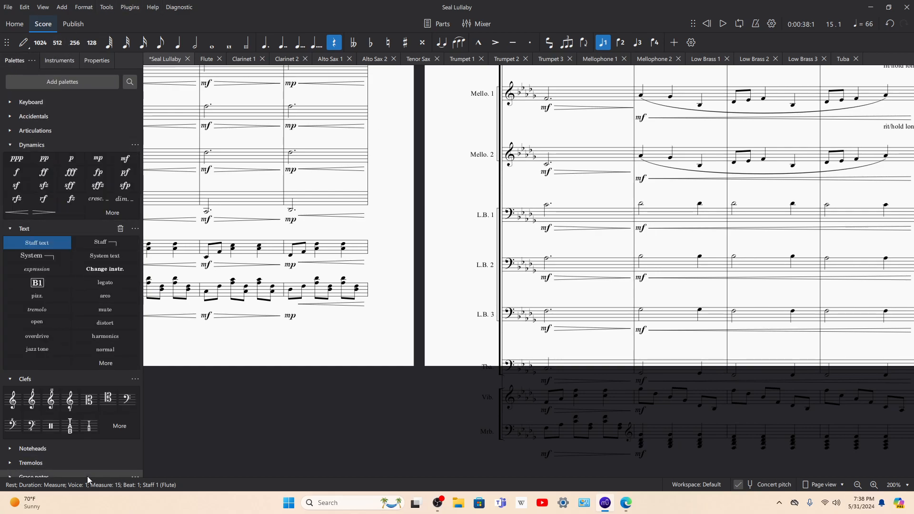
scroll(7, 471, down, 3)
click(8, 470)
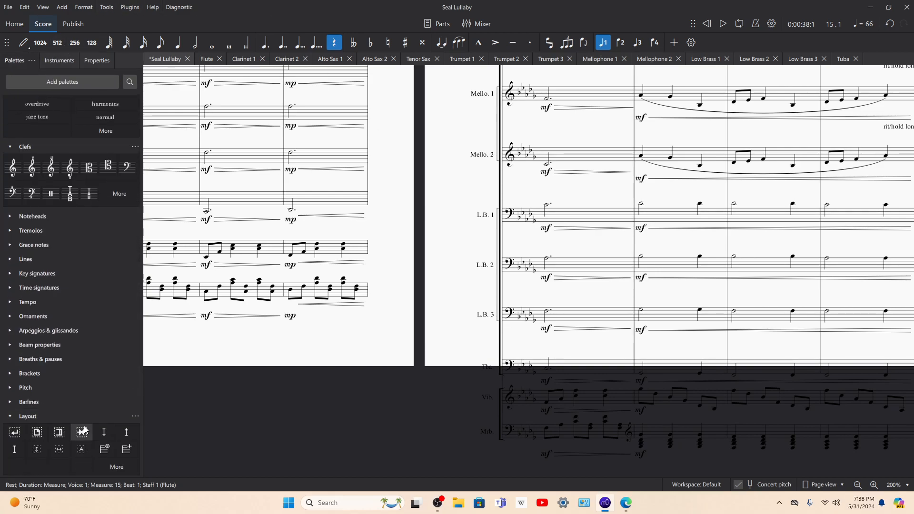
click(126, 431)
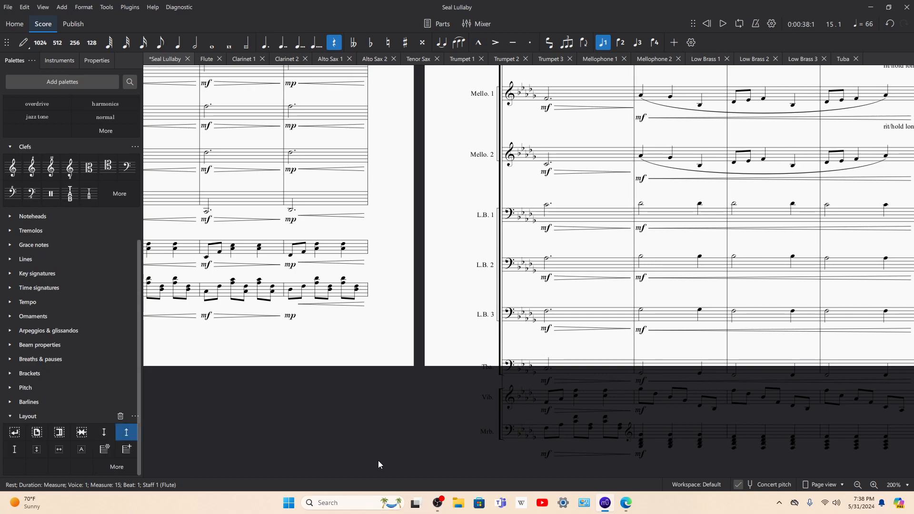
scroll(501, 435, down, 2)
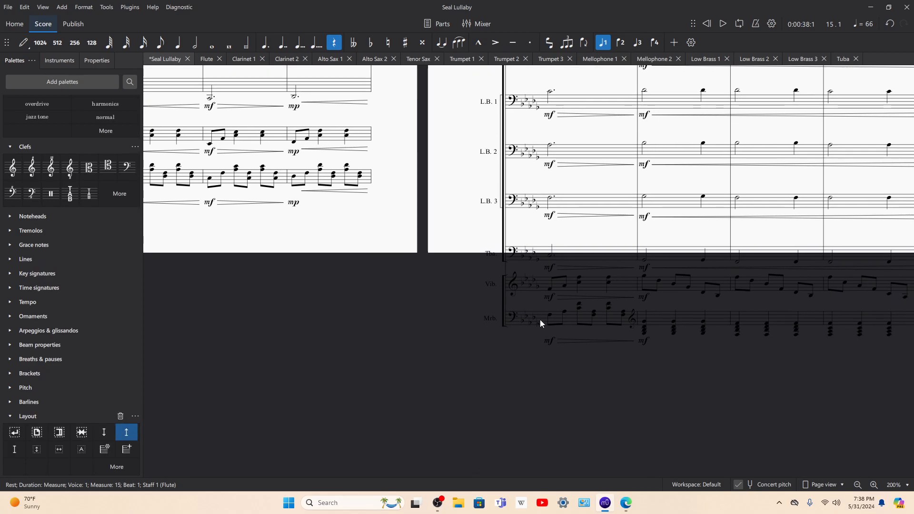
click(559, 251)
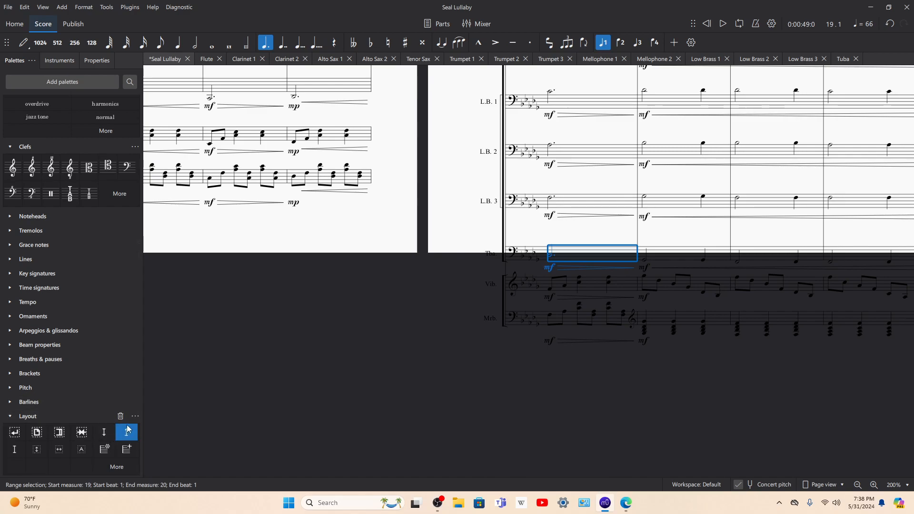
drag(476, 267, 560, 247)
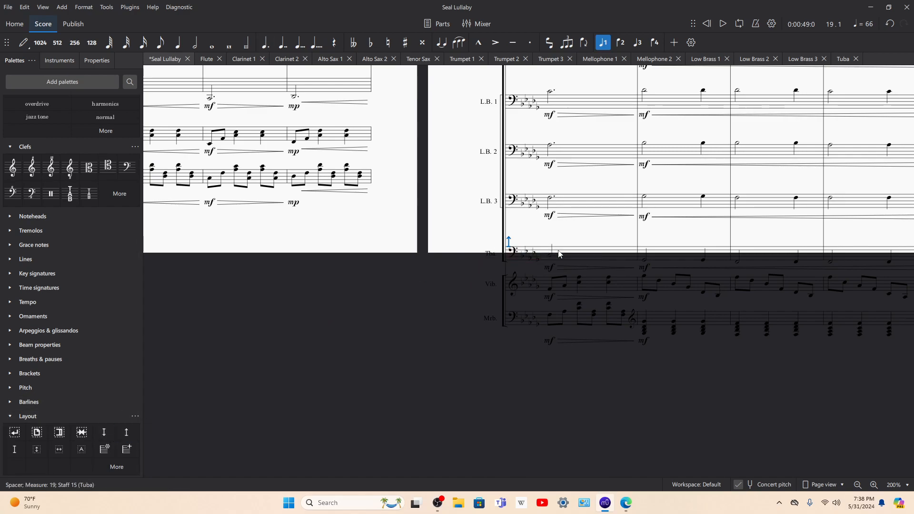
Step: Undo the staff spacer added to the Tuba staff at measure 19 and clear the selection
click(507, 240)
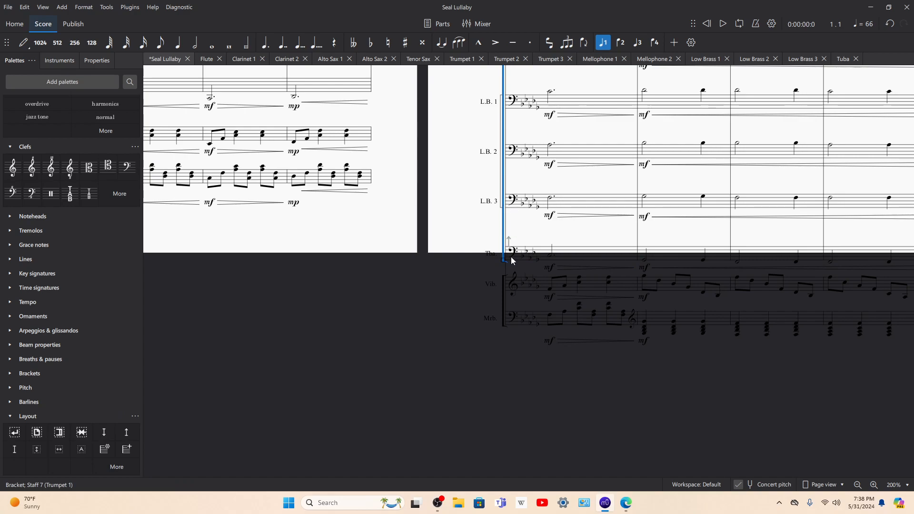
click(501, 226)
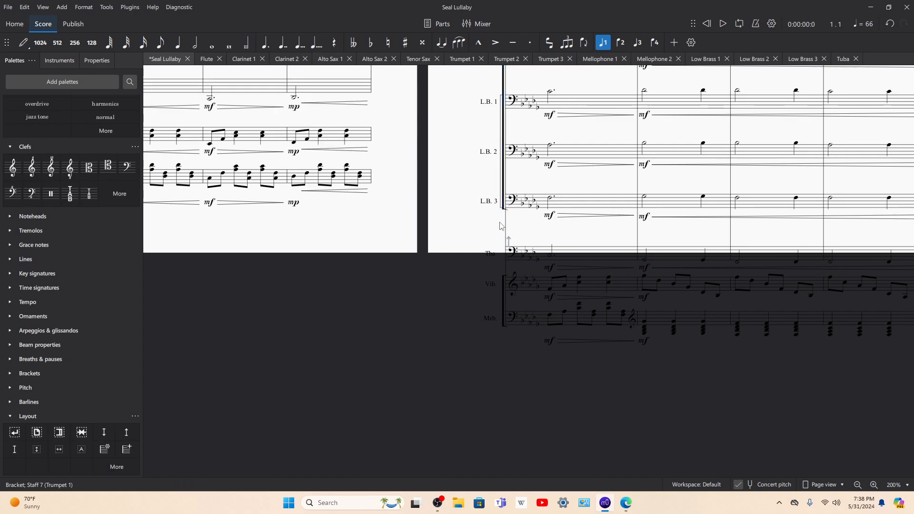
key(ctrl+z)
key(ctrl+z)
click(516, 242)
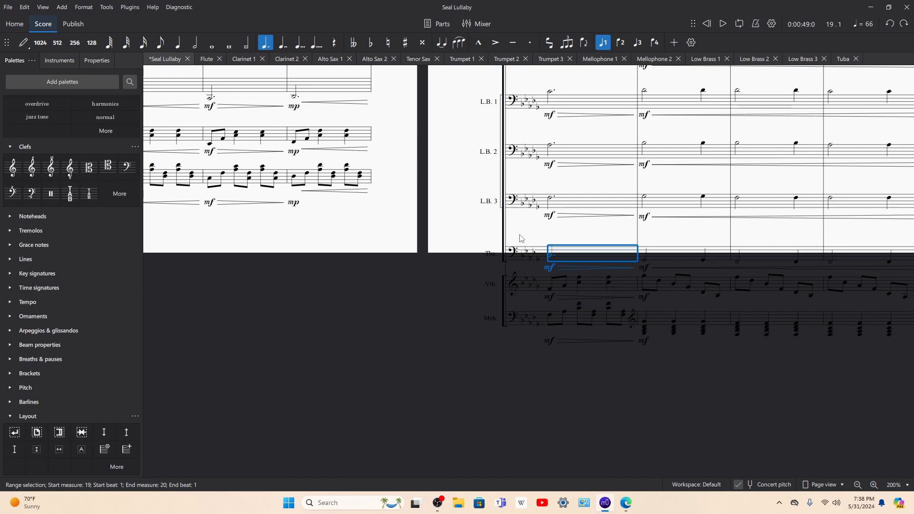
click(516, 236)
Step: Lower the "rit/hold longer than tempo" texts at measure 23 of the Tuba and Low Brass 3, 2 and 1 closer to their staves
scroll(708, 231, right, 5)
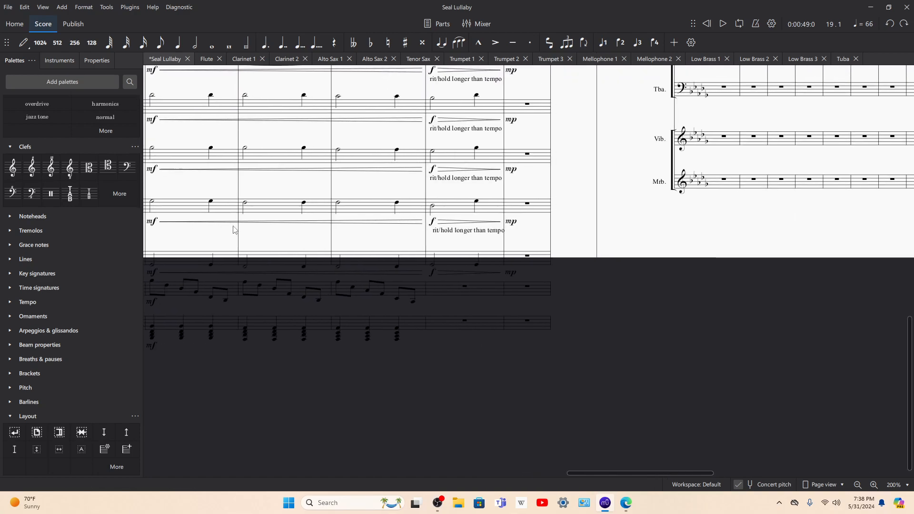
drag(438, 233, 434, 246)
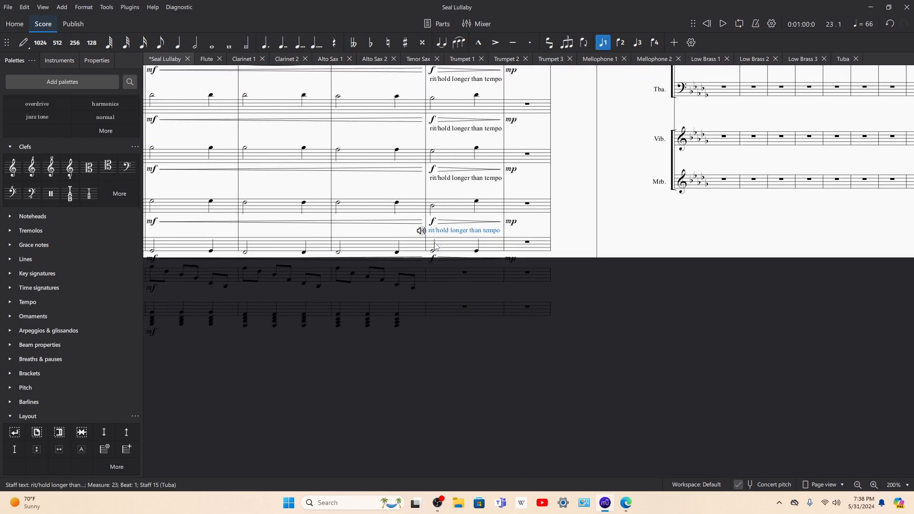
drag(443, 177, 443, 192)
drag(449, 130, 450, 146)
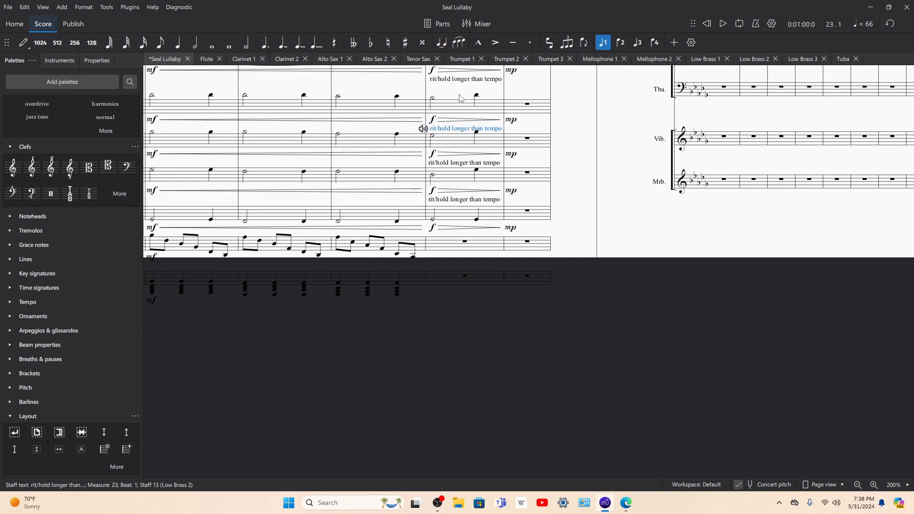
click(453, 81)
scroll(456, 112, up, 2)
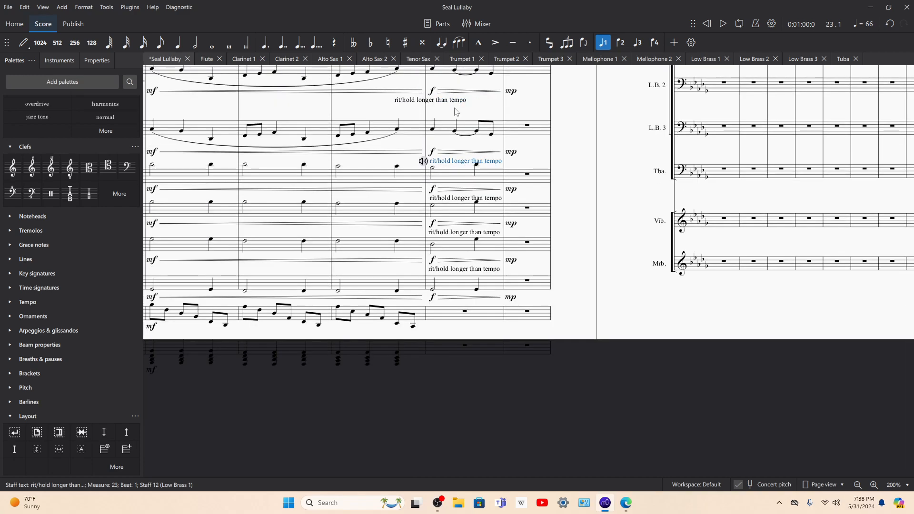
Step: Lower the "rit/hold longer than tempo" texts of both mellophones and all three trumpets closer to their staves
drag(456, 104, 456, 116)
scroll(454, 90, up, 1)
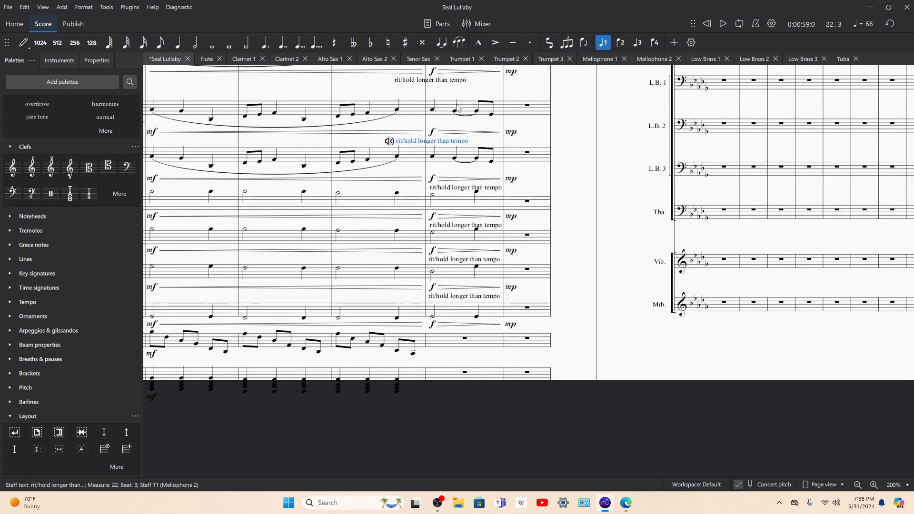
drag(439, 83, 440, 134)
scroll(434, 126, up, 2)
scroll(439, 126, up, 2)
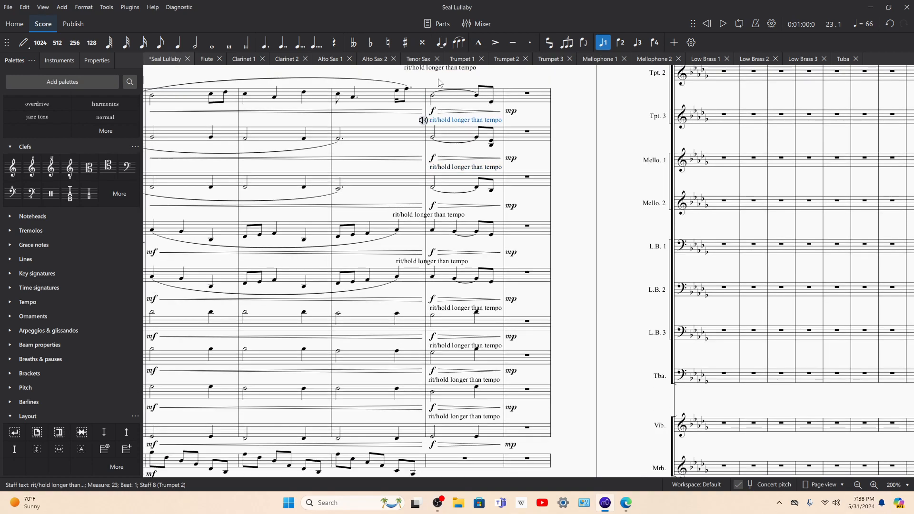
drag(435, 69, 436, 81)
Step: Lower the Alto Sax 2 "rit/hold longer than tempo" text and paste the same text close above Tenor Sax measure 23
scroll(434, 109, up, 4)
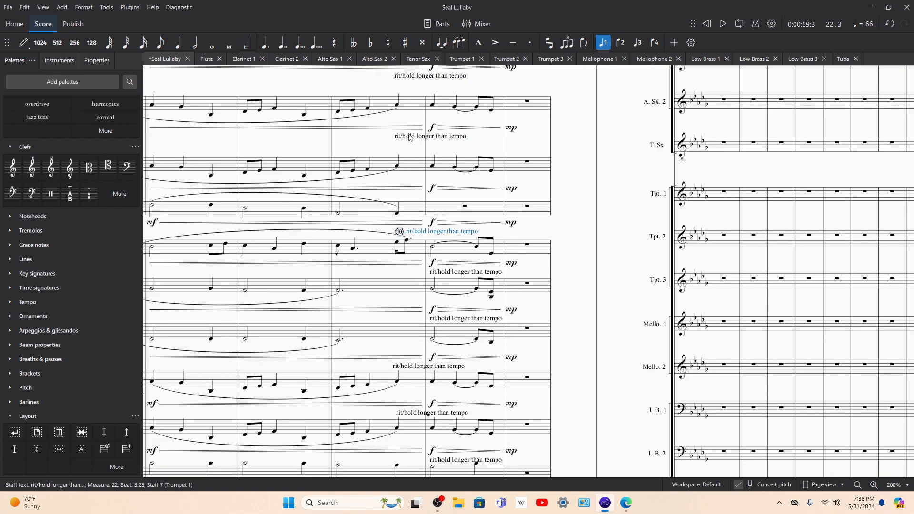
drag(413, 138, 408, 149)
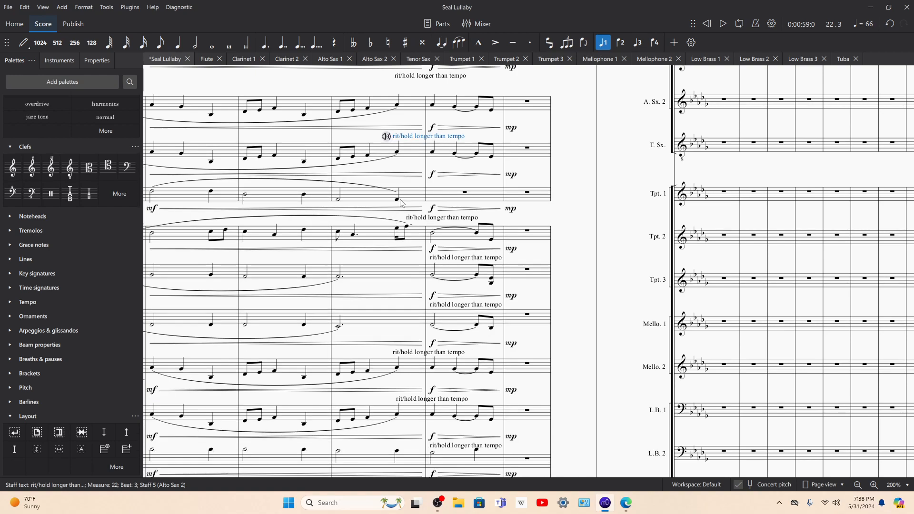
click(466, 194)
text(rit/hold longer than tempo)
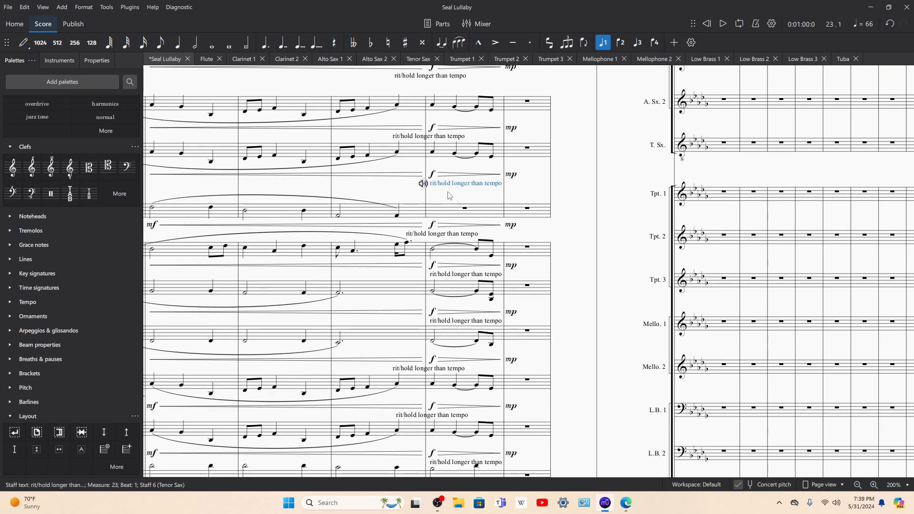
drag(446, 184, 446, 201)
Step: Lower the "rit/hold longer than tempo" texts of Alto Sax 1, both clarinets and the Flute closer to their staves
drag(424, 77, 423, 91)
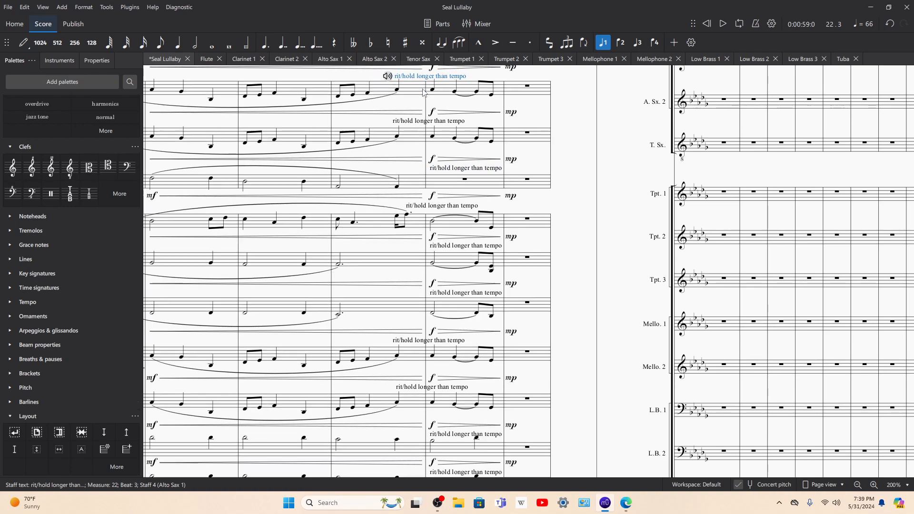
scroll(424, 92, up, 2)
drag(438, 97, 450, 145)
scroll(445, 121, up, 3)
drag(440, 77, 442, 79)
Step: Play back the score from the Marimba's first note in measure 19 and stop at measure 24
scroll(437, 181, down, 10)
scroll(419, 290, right, 5)
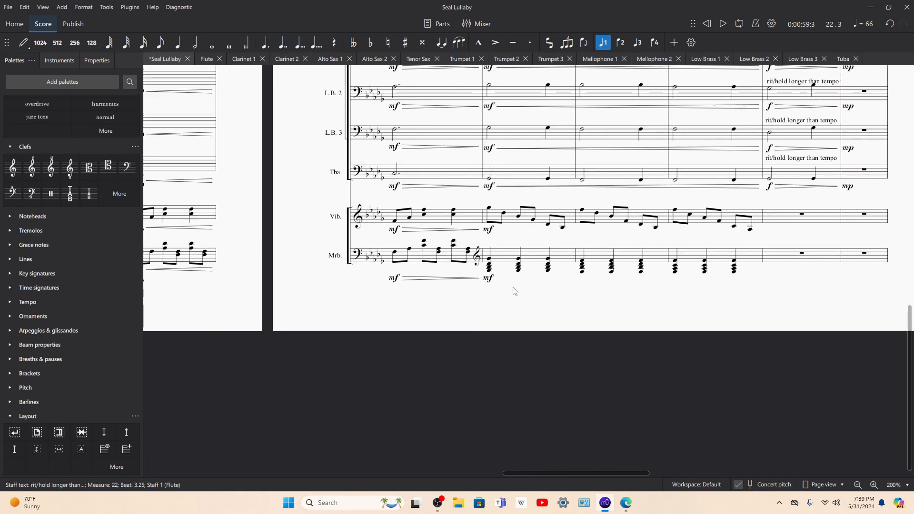
click(399, 254)
key(space)
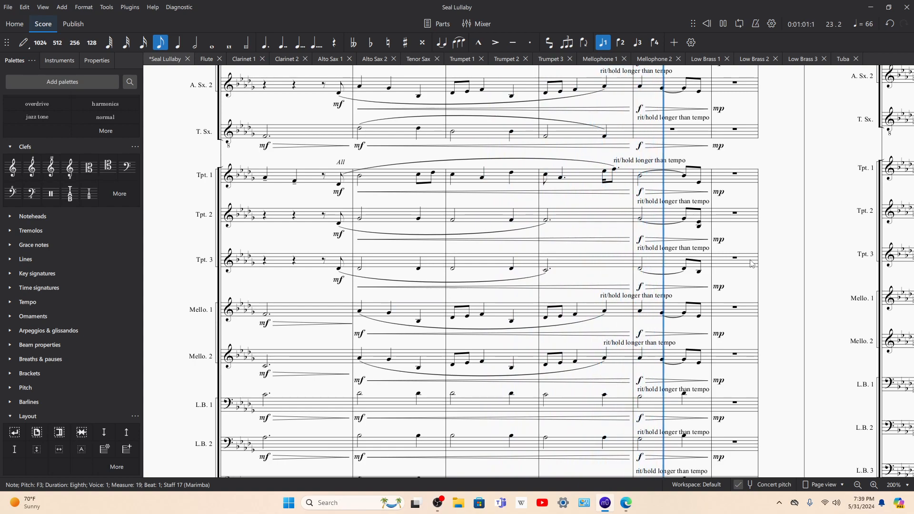
key(space)
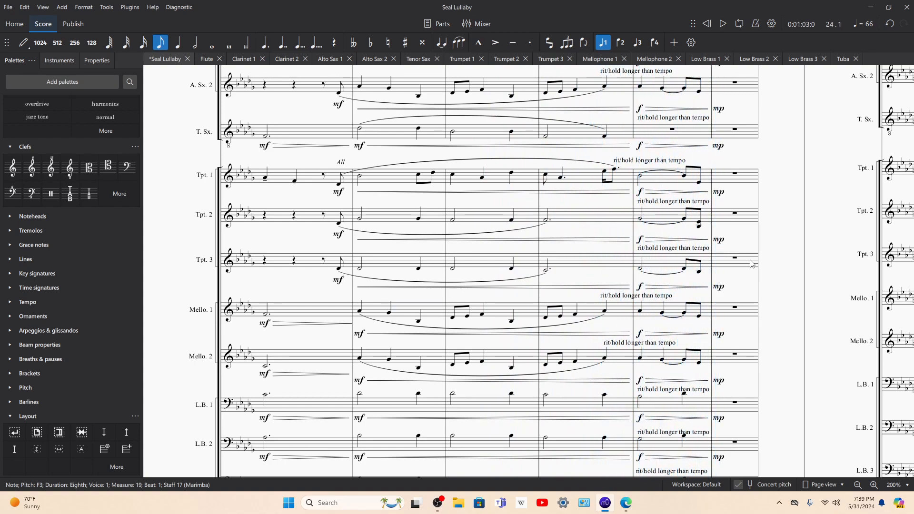
key(Escape)
Step: Select measure 23 in the Flute staff
click(707, 180)
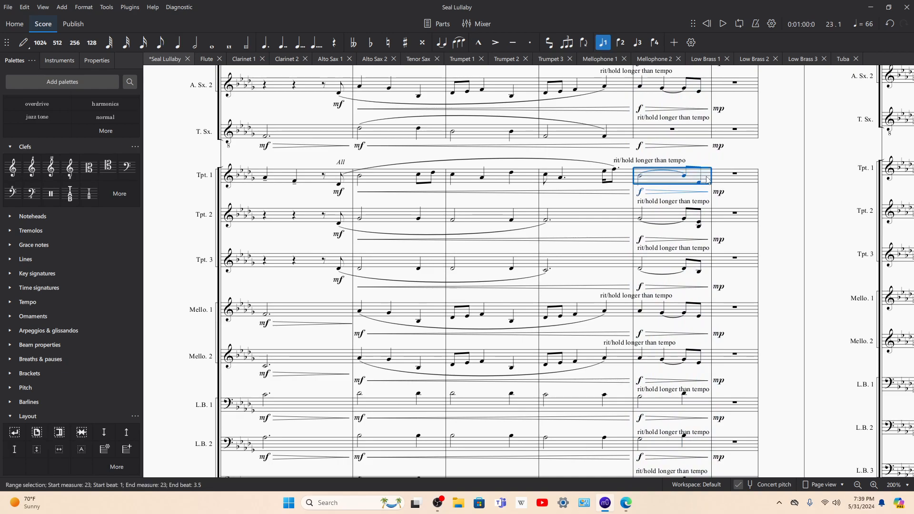
scroll(651, 186, up, 5)
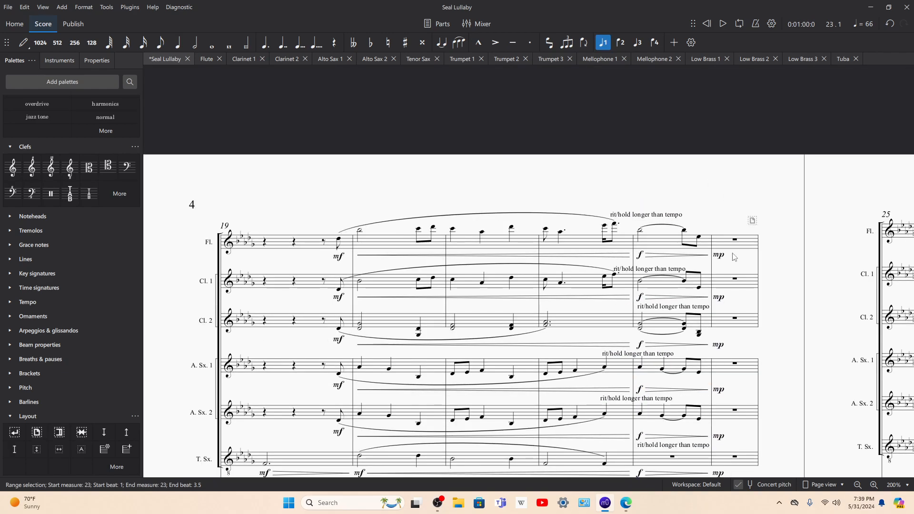
click(706, 244)
Step: Switch to the PDF choral score in Edge and examine the music from measure 18 through the system starting at measure 23
click(625, 503)
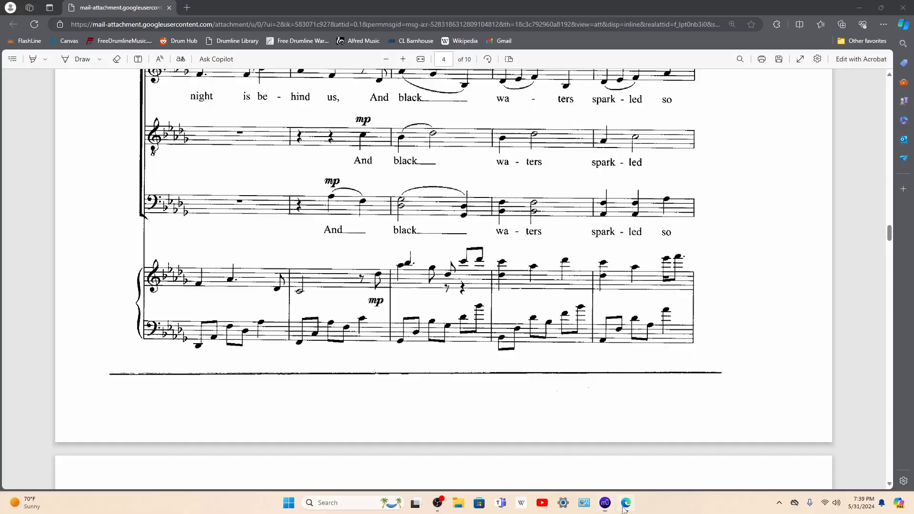
scroll(582, 297, up, 3)
scroll(437, 280, down, 2)
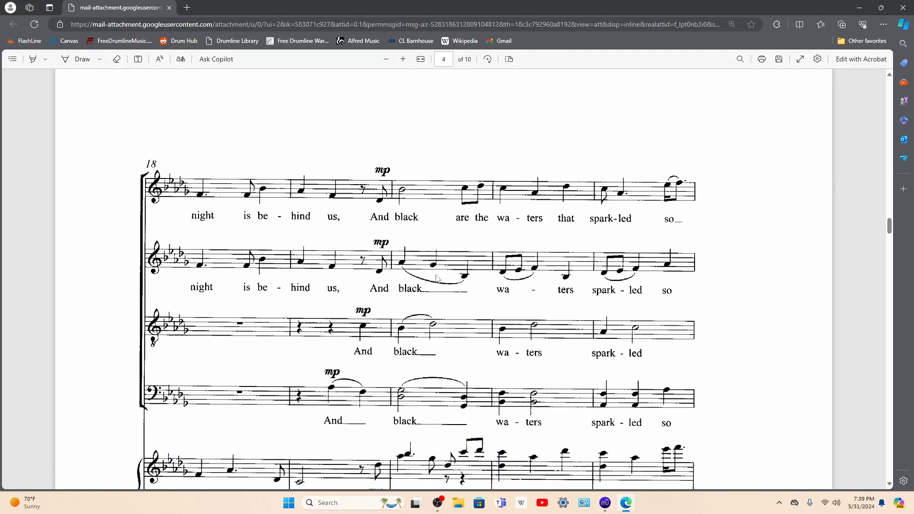
scroll(437, 280, down, 8)
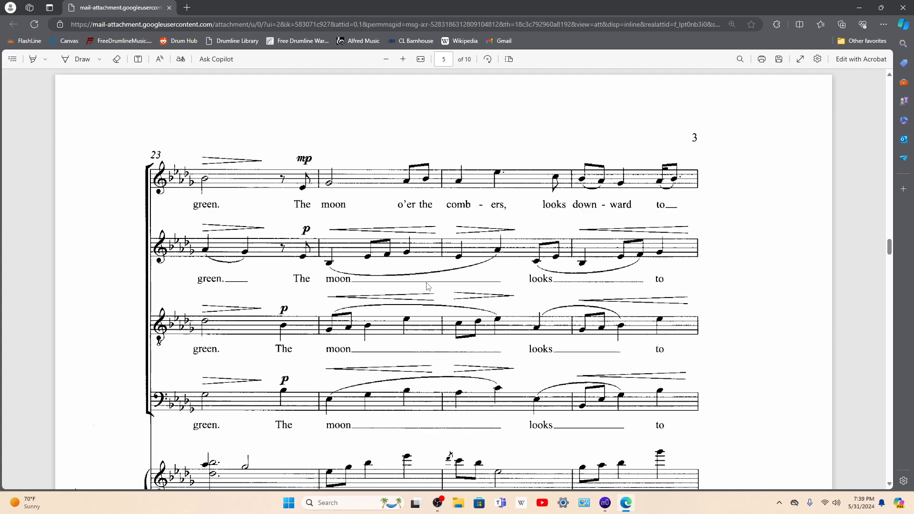
scroll(428, 286, down, 1)
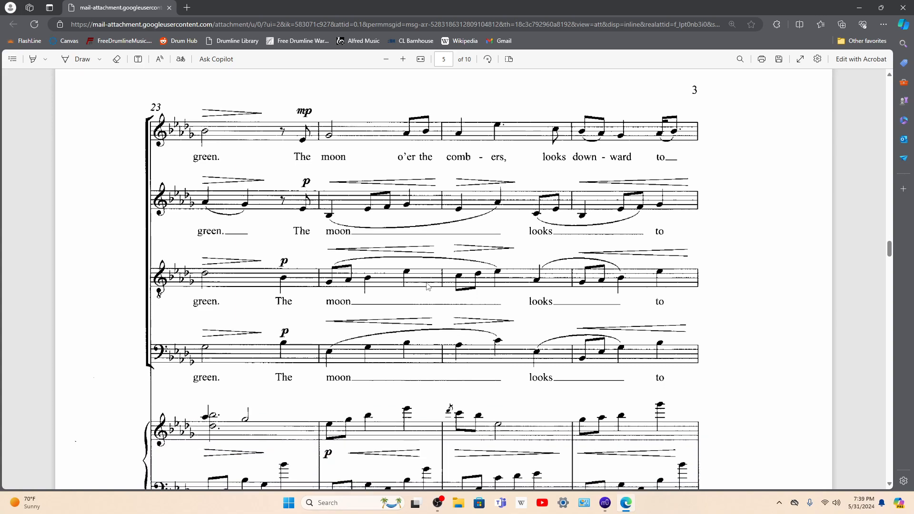
Step: Return to MuseScore and add a double barline at the end of measure 23
click(605, 502)
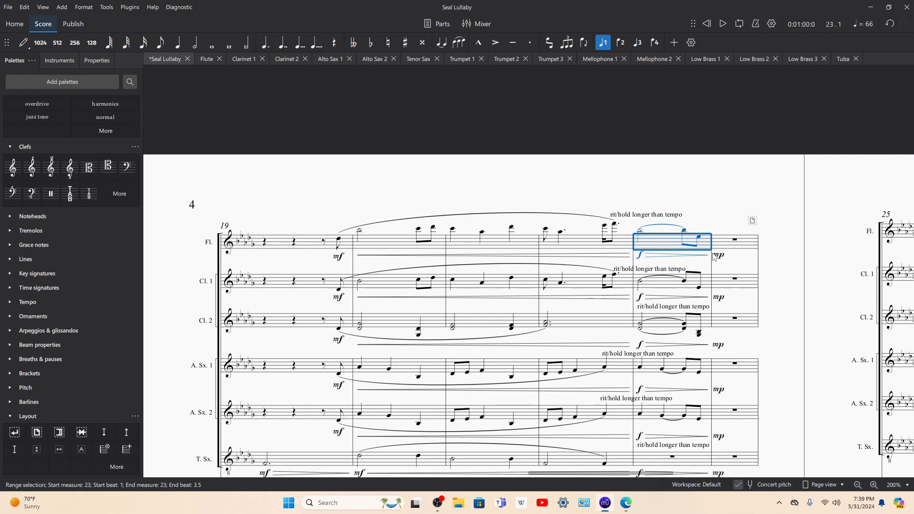
click(28, 401)
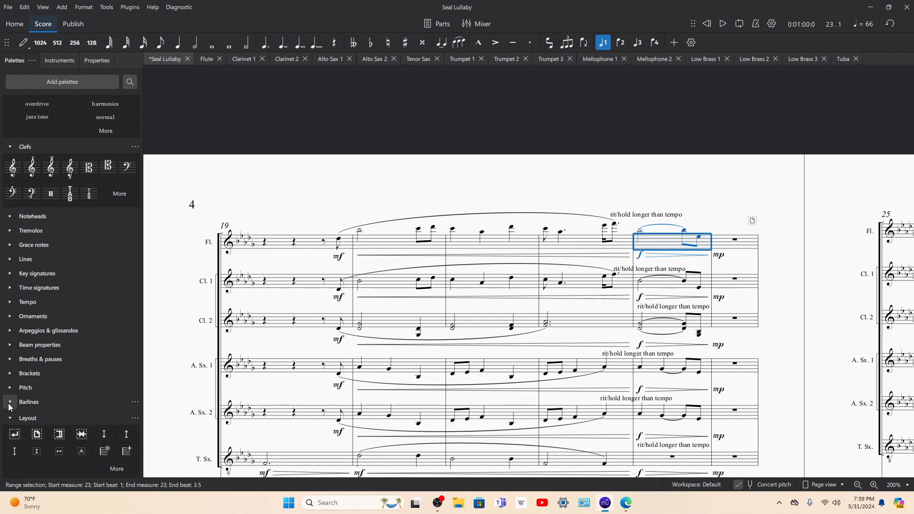
click(44, 417)
scroll(379, 181, left, 5)
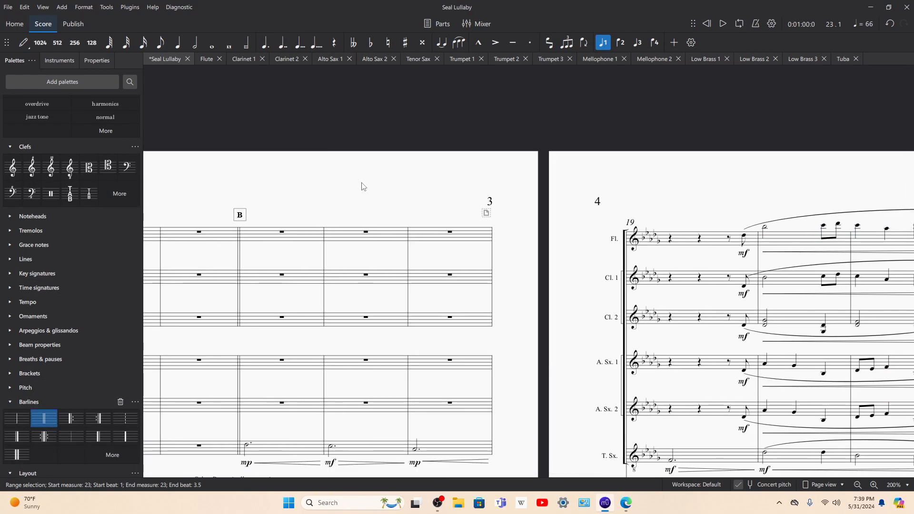
Step: Copy rehearsal mark B to measure 24 in the Flute staff and change the copy's text to C
click(240, 215)
drag(708, 185, 369, 151)
click(829, 208)
key(ctrl+v)
double_click(808, 192)
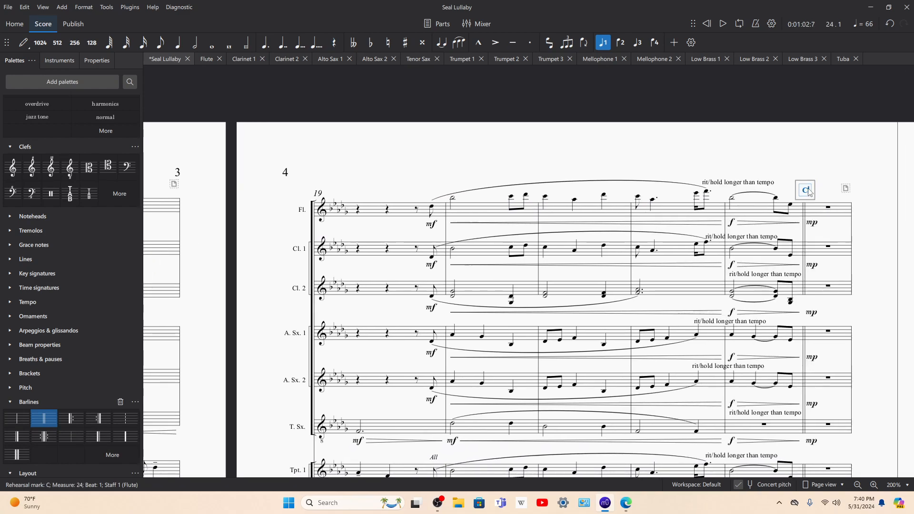
Step: Switch to the PDF choral score in Edge to check the system starting at measure 23, and return to MuseScore
click(626, 503)
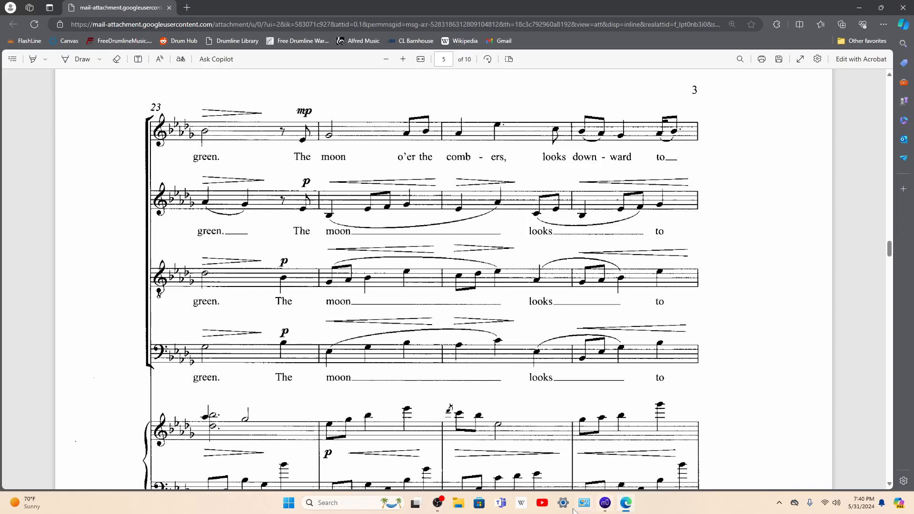
click(438, 502)
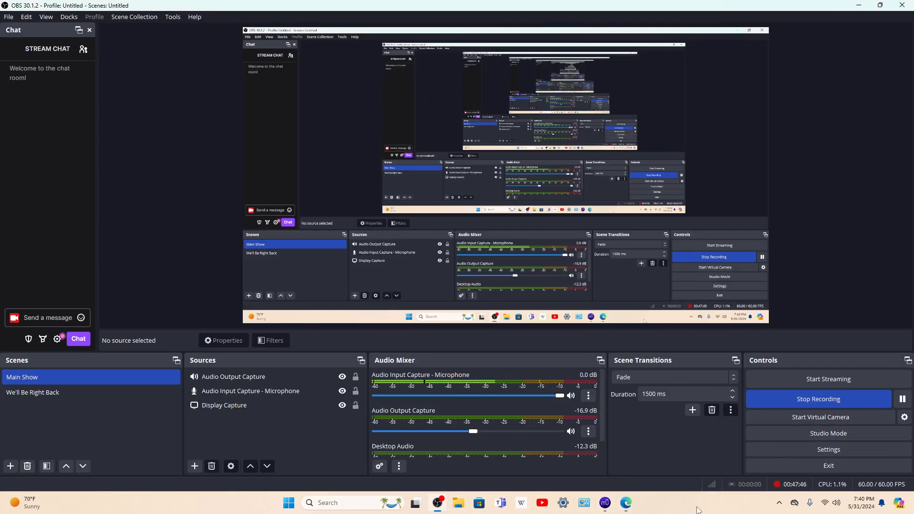
click(625, 503)
mouse_move(604, 502)
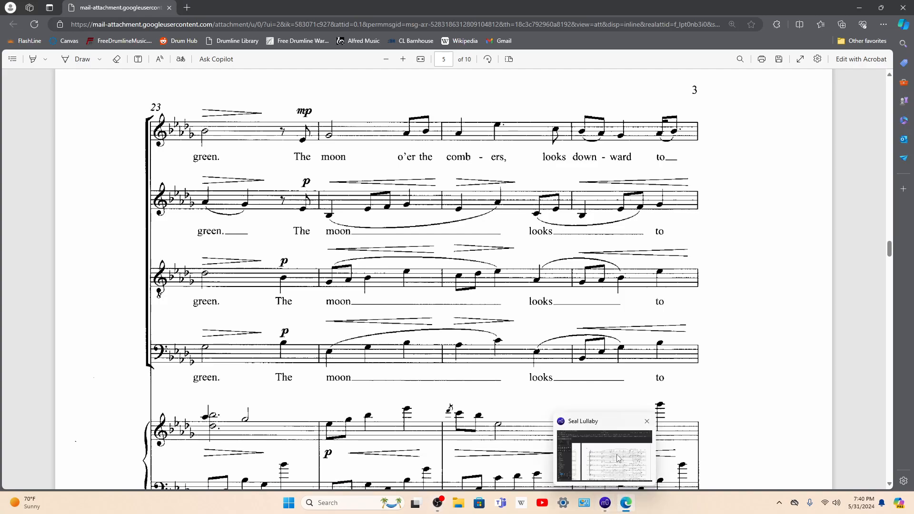
click(605, 503)
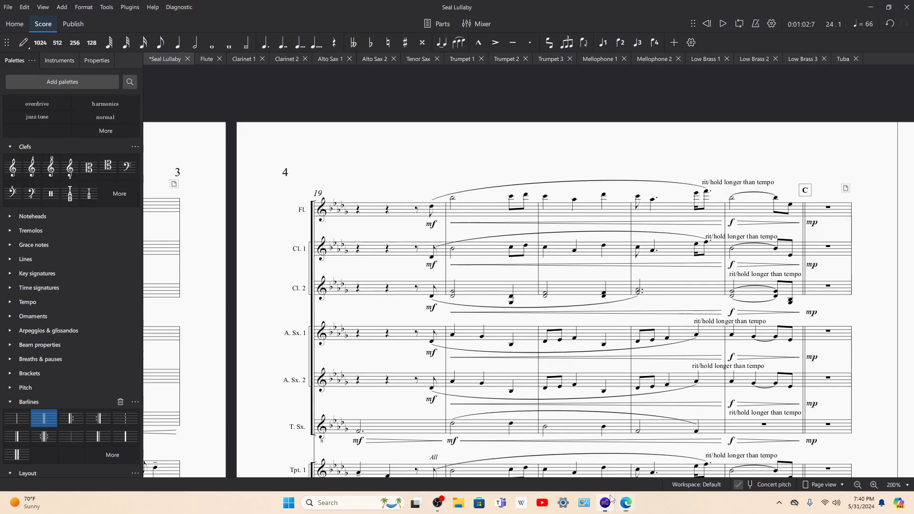
Step: Select the Flute's full-measure rest in measure 24, under rehearsal mark C
drag(793, 159, 598, 113)
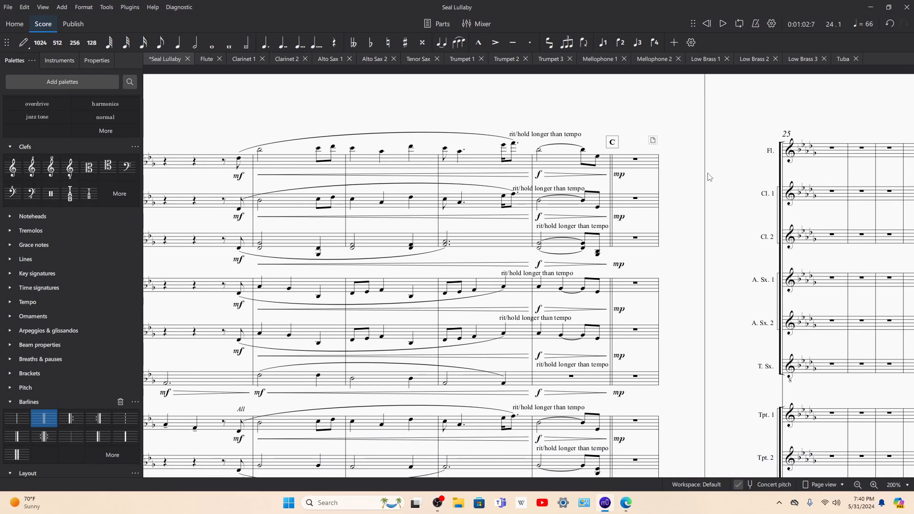
drag(708, 173, 667, 149)
drag(590, 165, 754, 153)
drag(612, 198, 637, 212)
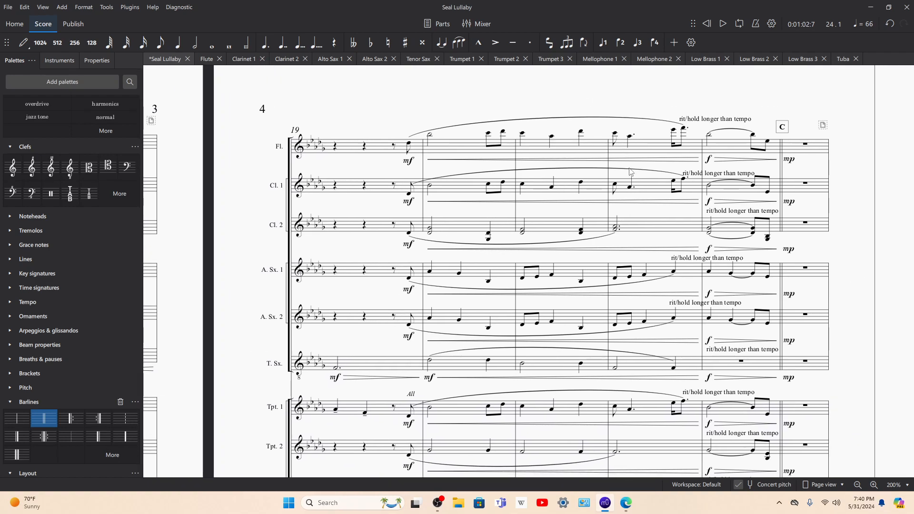
scroll(613, 173, up, 3)
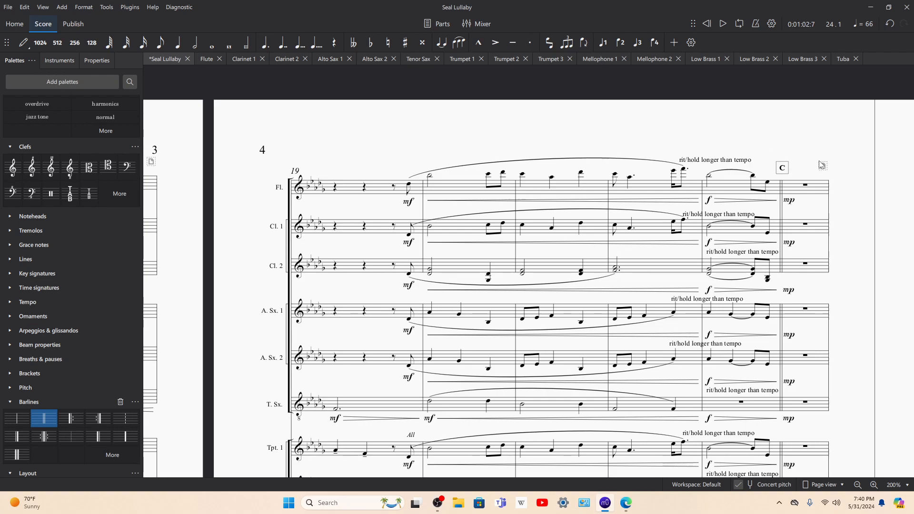
click(805, 185)
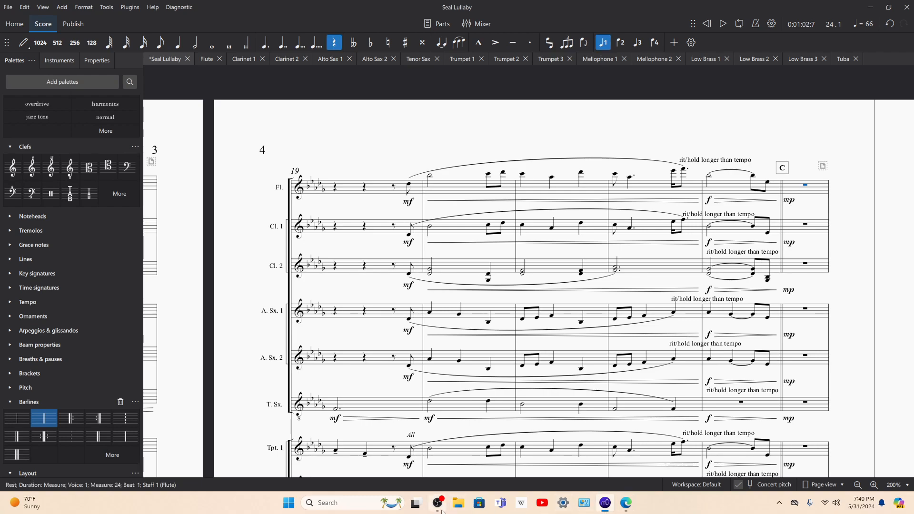
mouse_move(439, 511)
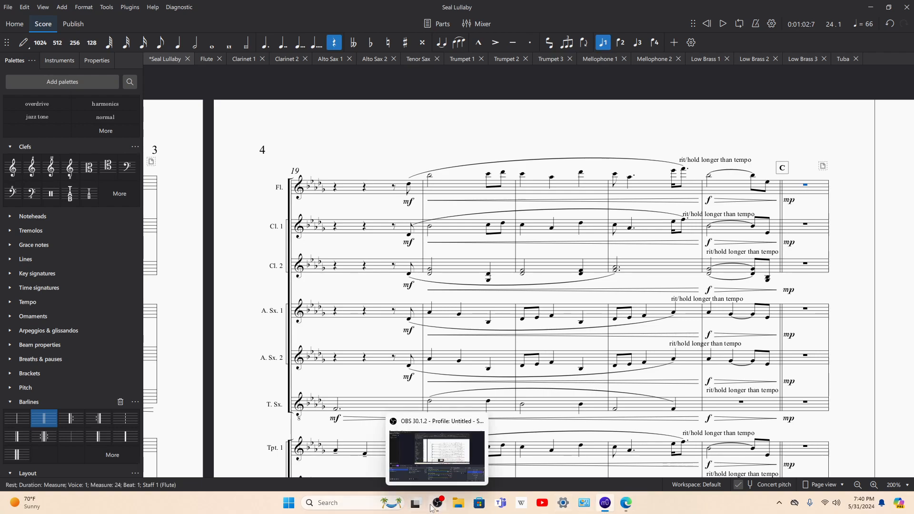